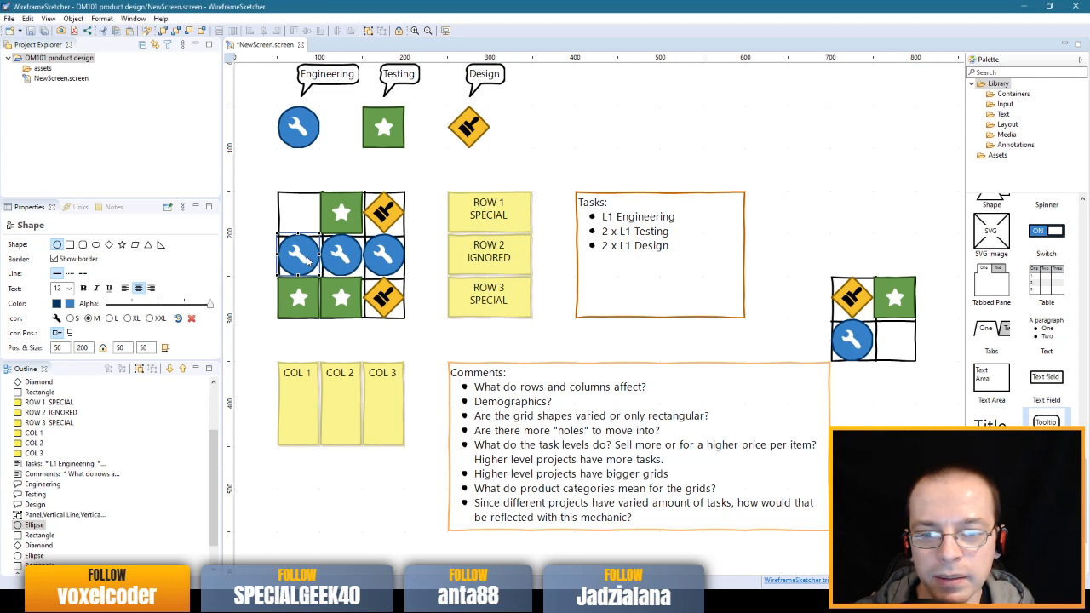
# - Move the engineering circle from the middle row's first cell up into the empty first cell of the top row
pyautogui.moveTo(308, 262); pyautogui.dragTo(305, 222)
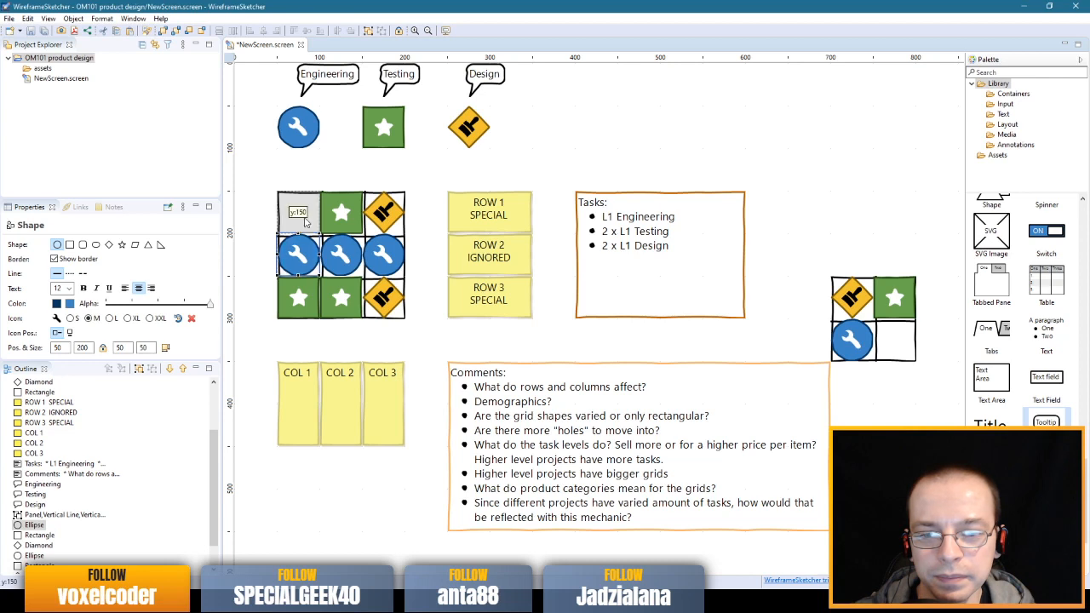
pyautogui.moveTo(307, 221)
pyautogui.mouseDown()
pyautogui.moveTo(308, 251)
pyautogui.moveTo(307, 218)
pyautogui.mouseUp()
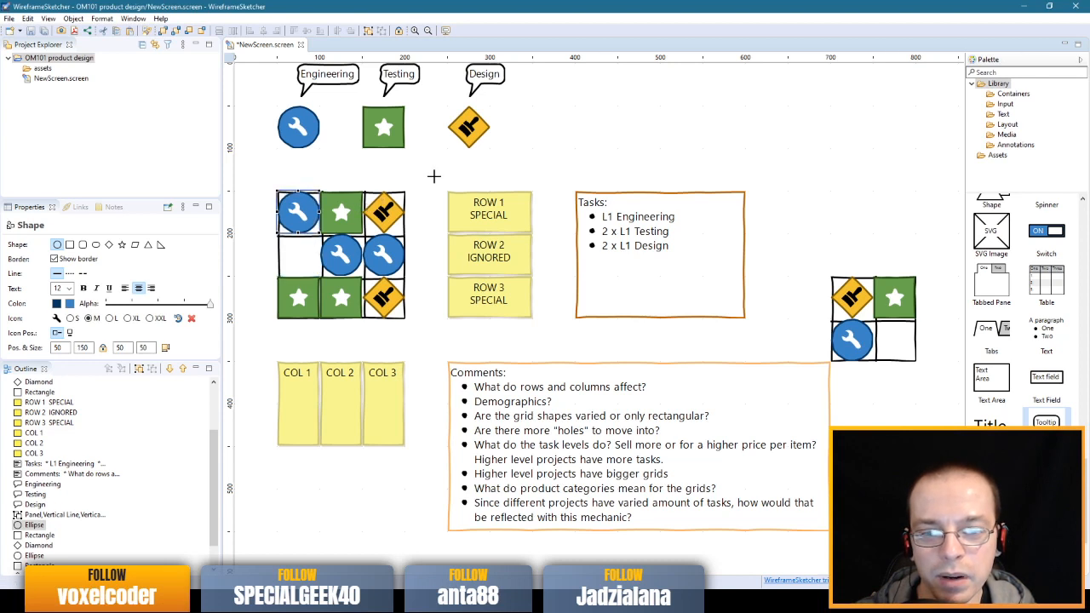
pyautogui.click(426, 186)
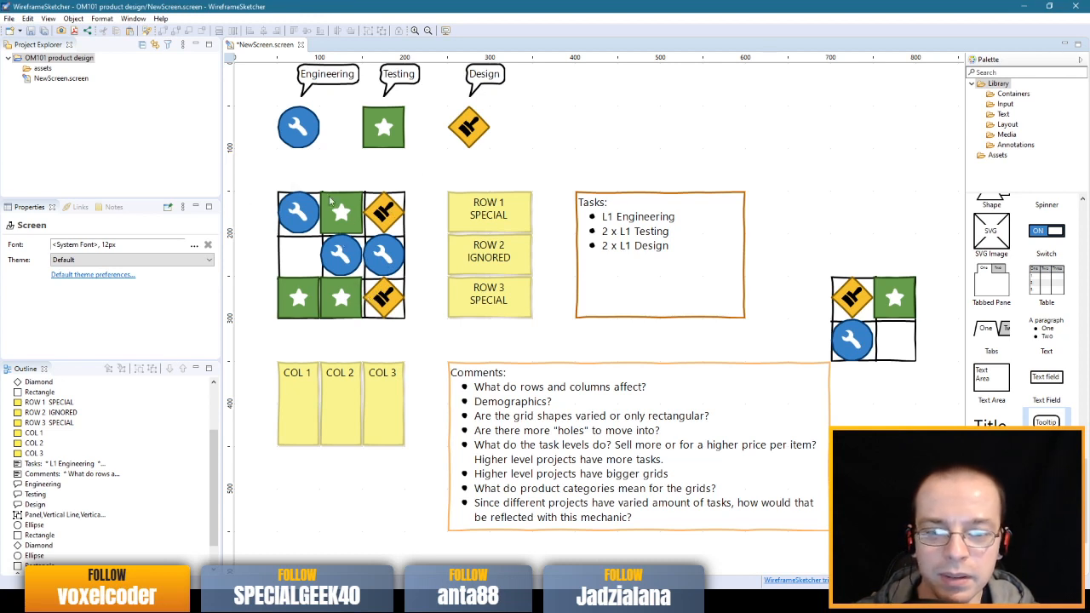
pyautogui.moveTo(415, 166); pyautogui.dragTo(263, 337)
pyautogui.moveTo(256, 166); pyautogui.dragTo(418, 333)
pyautogui.click(258, 177)
pyautogui.click(418, 333)
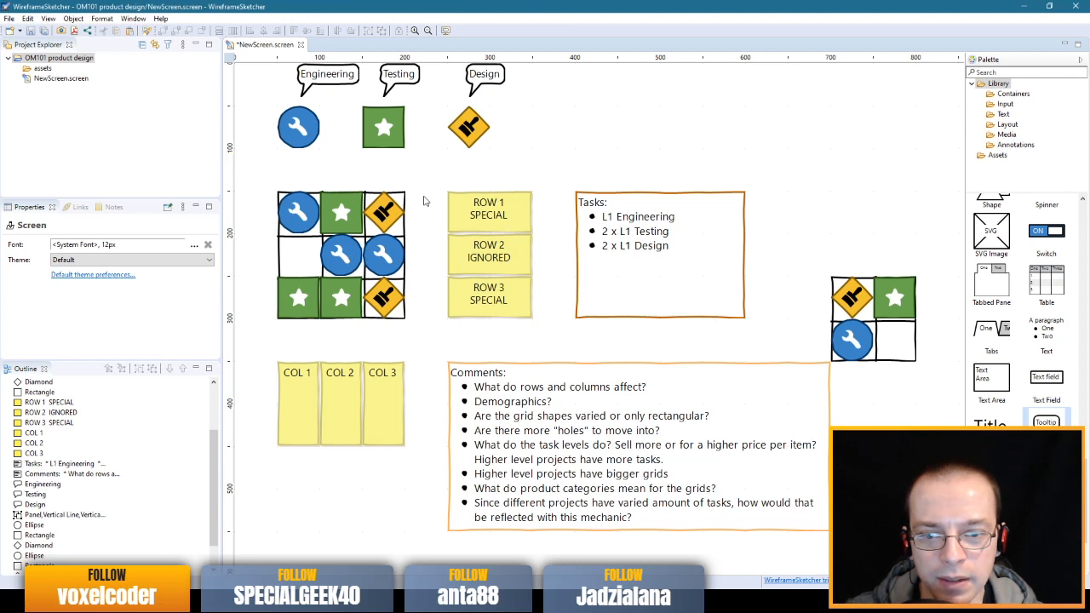
# - Move the engineering circle from the grid's top-row first cell down to the first cell of the middle row
pyautogui.click(309, 221)
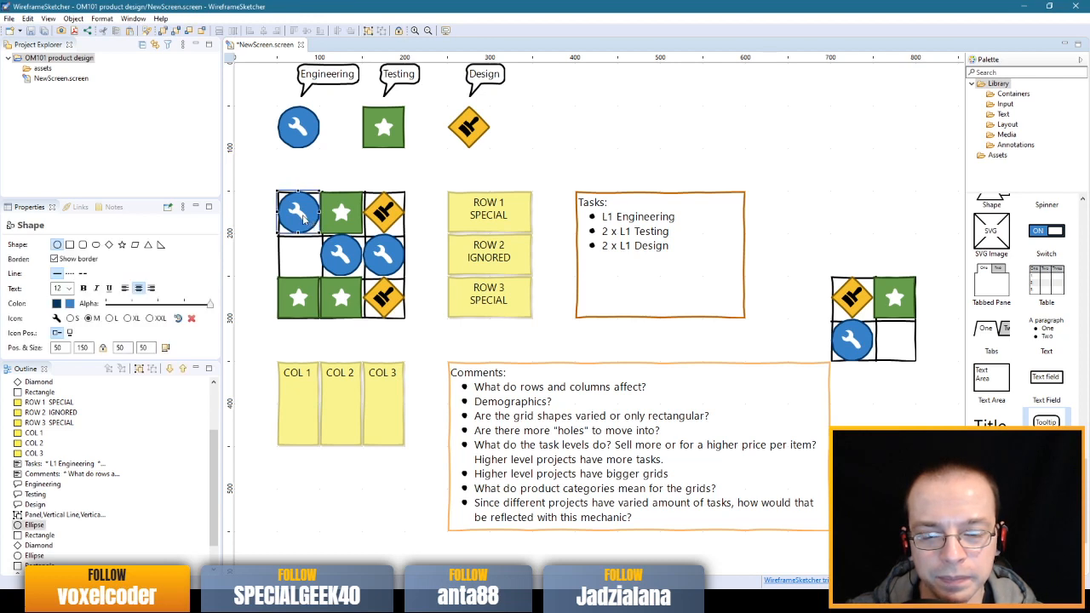
pyautogui.moveTo(304, 219); pyautogui.dragTo(302, 251)
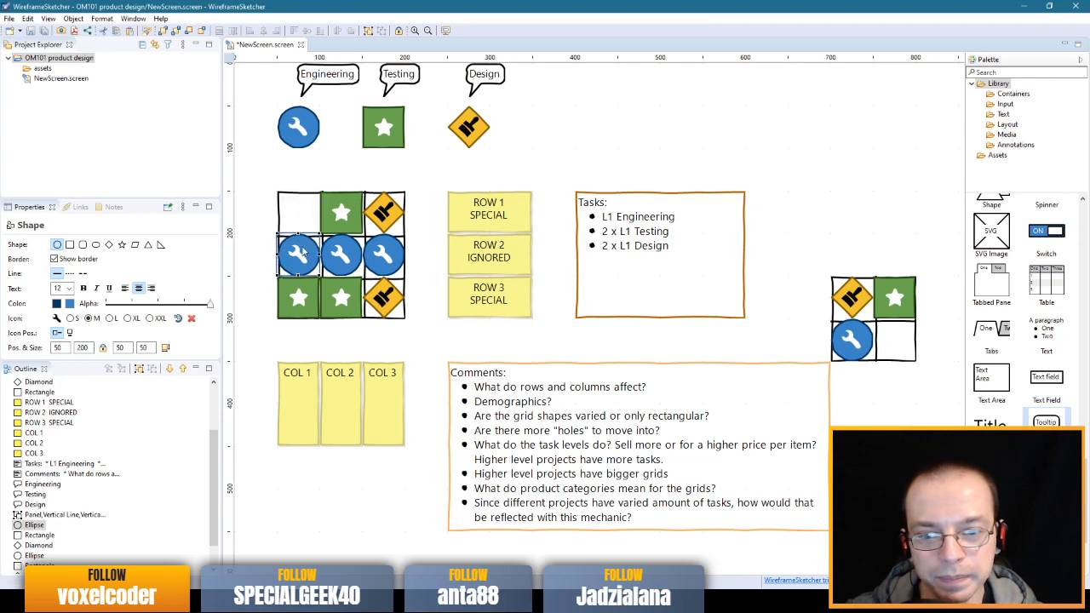
pyautogui.click(417, 251)
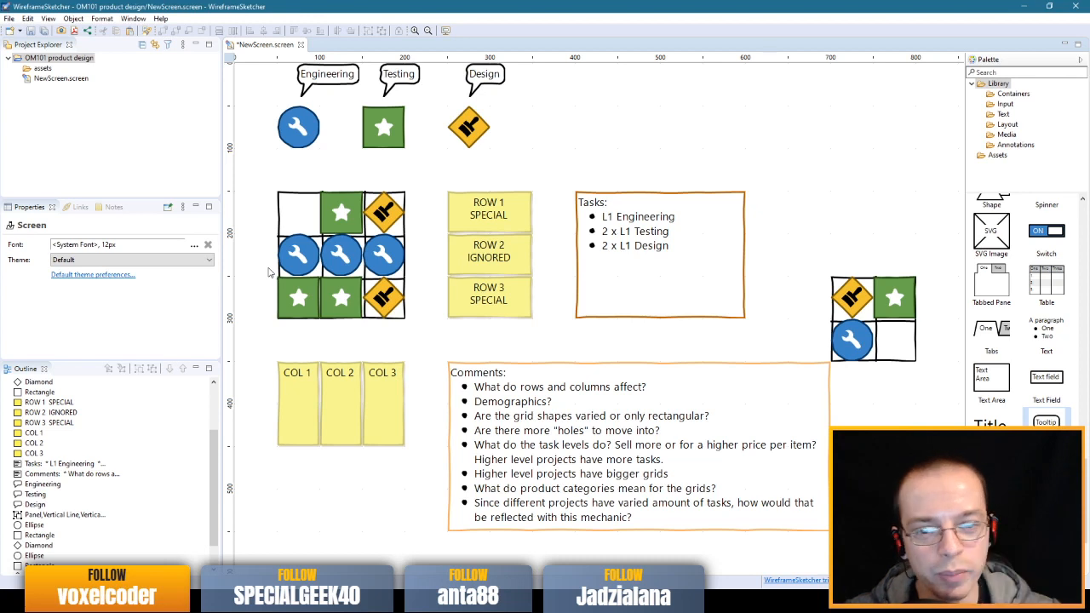
pyautogui.moveTo(271, 252)
pyautogui.mouseDown()
pyautogui.moveTo(317, 265)
pyautogui.moveTo(418, 264)
pyautogui.moveTo(272, 261)
pyautogui.mouseUp()
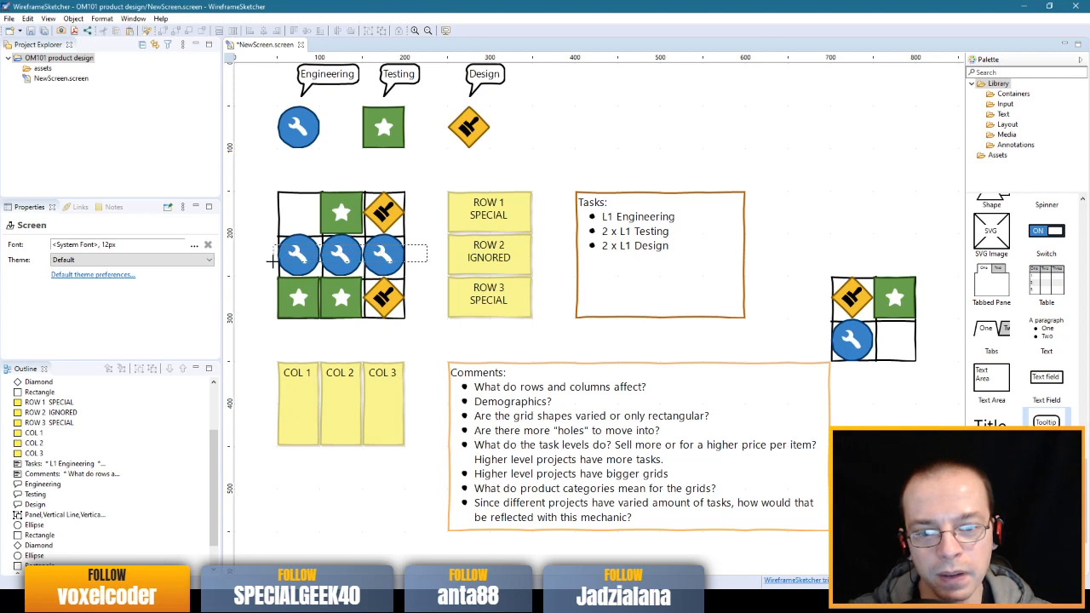
pyautogui.moveTo(273, 261); pyautogui.dragTo(272, 261)
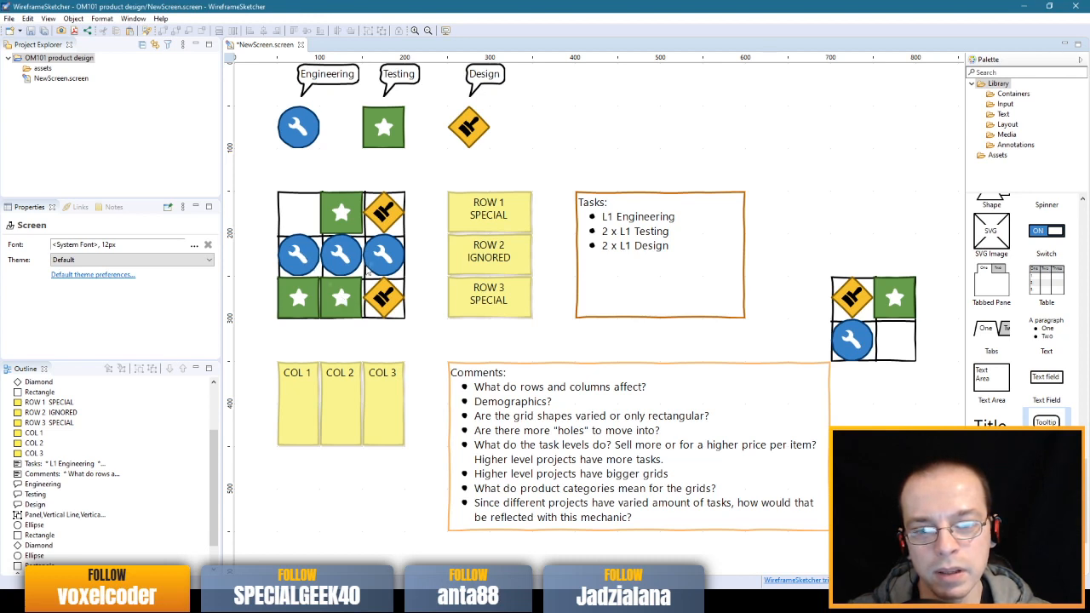
# - Rearrange the 3x3 grid tiles into rows of star, star, brush; star, wrench, brush; and wrench, wrench, empty
pyautogui.click(309, 220)
pyautogui.moveTo(308, 220); pyautogui.dragTo(350, 299)
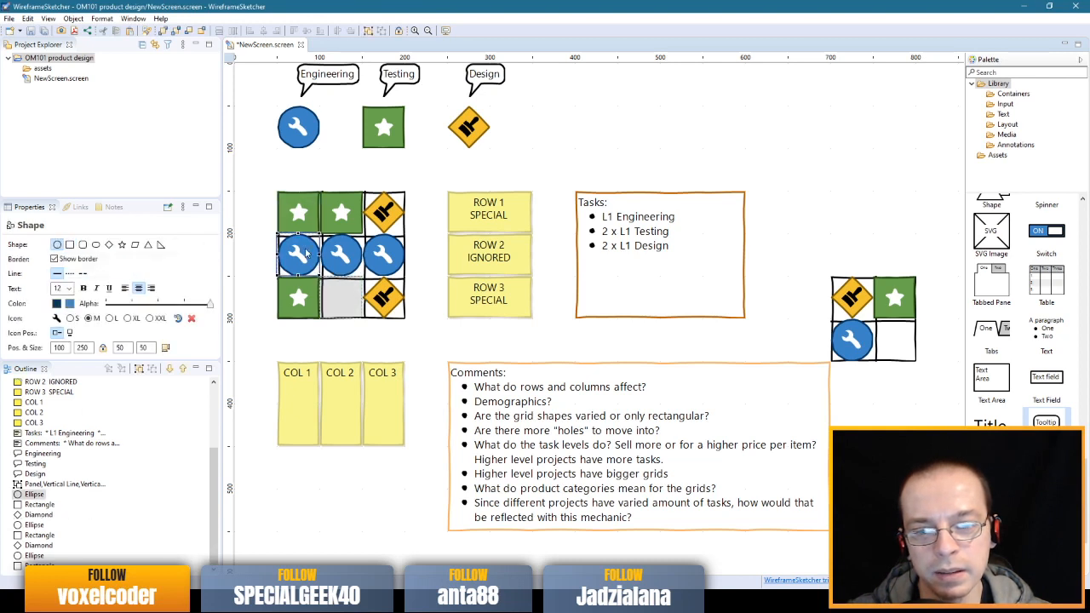
pyautogui.moveTo(303, 303); pyautogui.dragTo(300, 260)
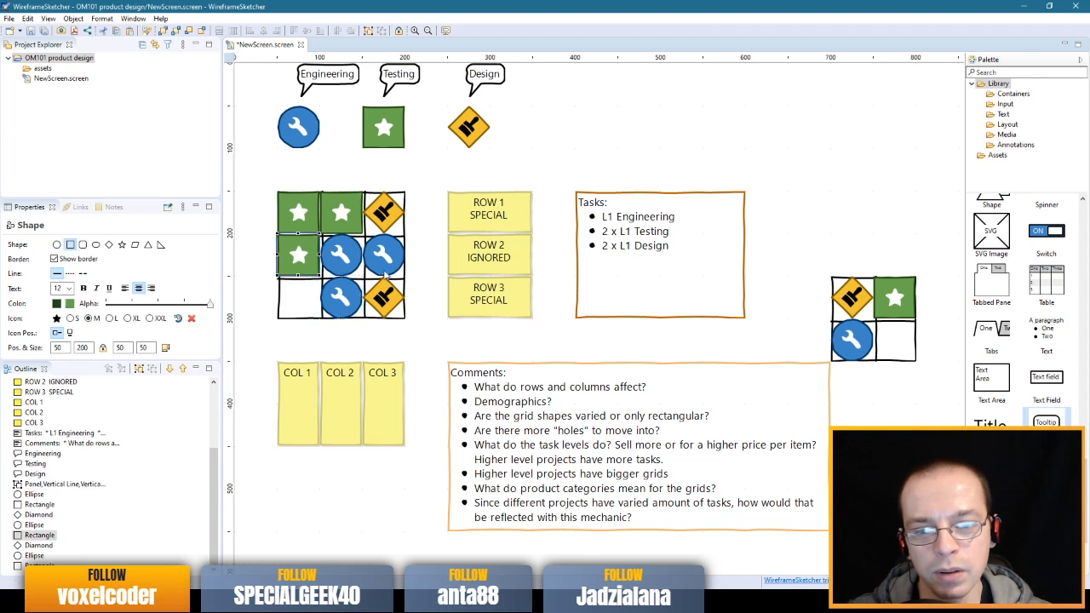
pyautogui.moveTo(385, 259)
pyautogui.mouseDown()
pyautogui.moveTo(307, 299)
pyautogui.moveTo(394, 303)
pyautogui.moveTo(390, 260)
pyautogui.mouseUp()
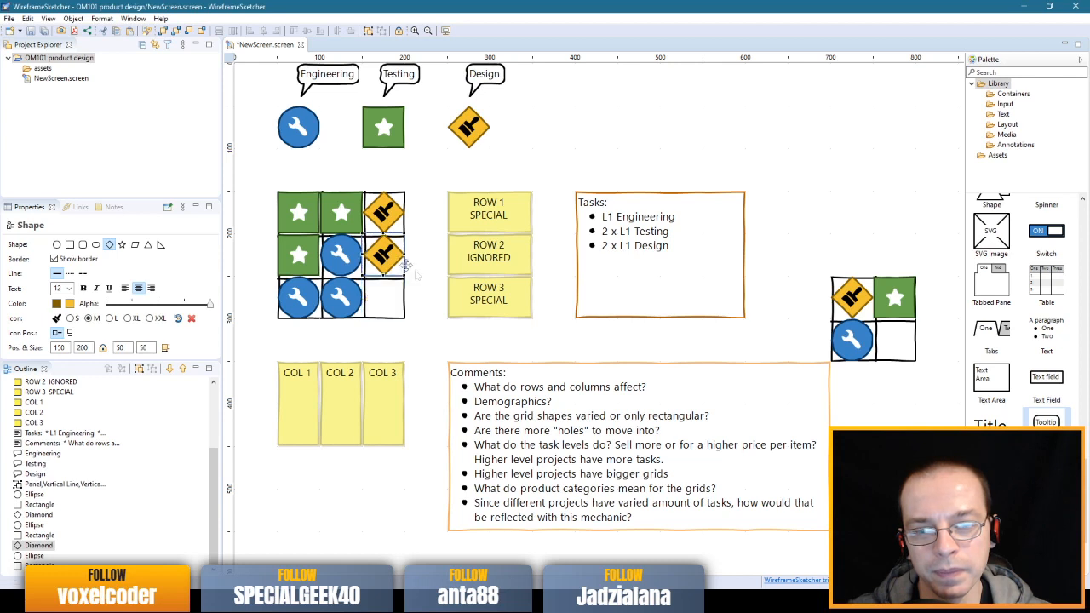
# - Remove the "2 x" multipliers from the L1 Testing and L1 Design entries in the Tasks text area
pyautogui.click(619, 223)
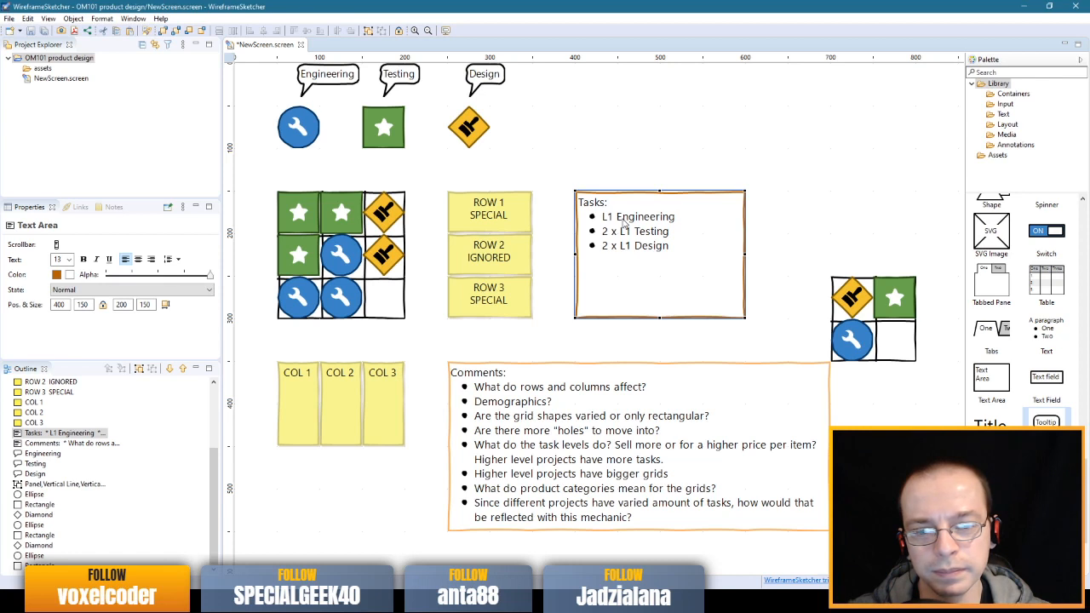
pyautogui.doubleClick(622, 222)
pyautogui.click(583, 217)
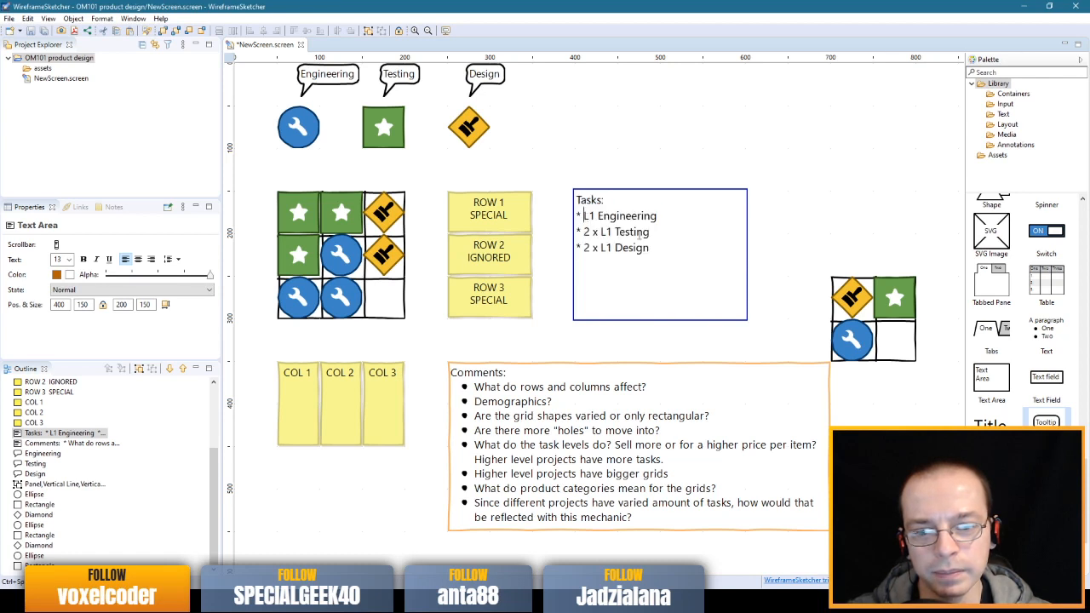
pyautogui.press('Right')
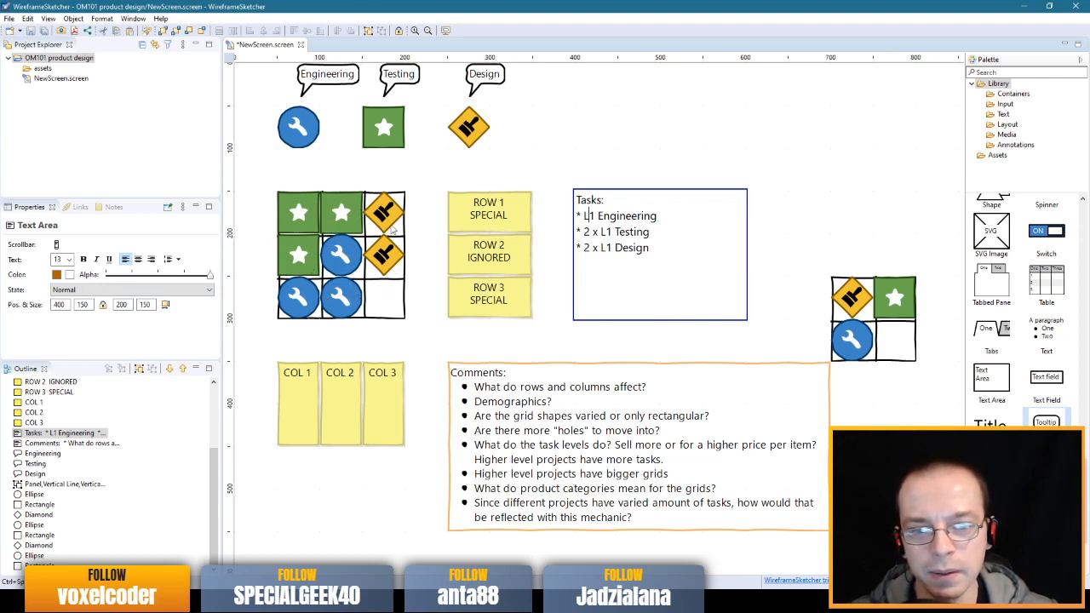
pyautogui.press('Down')
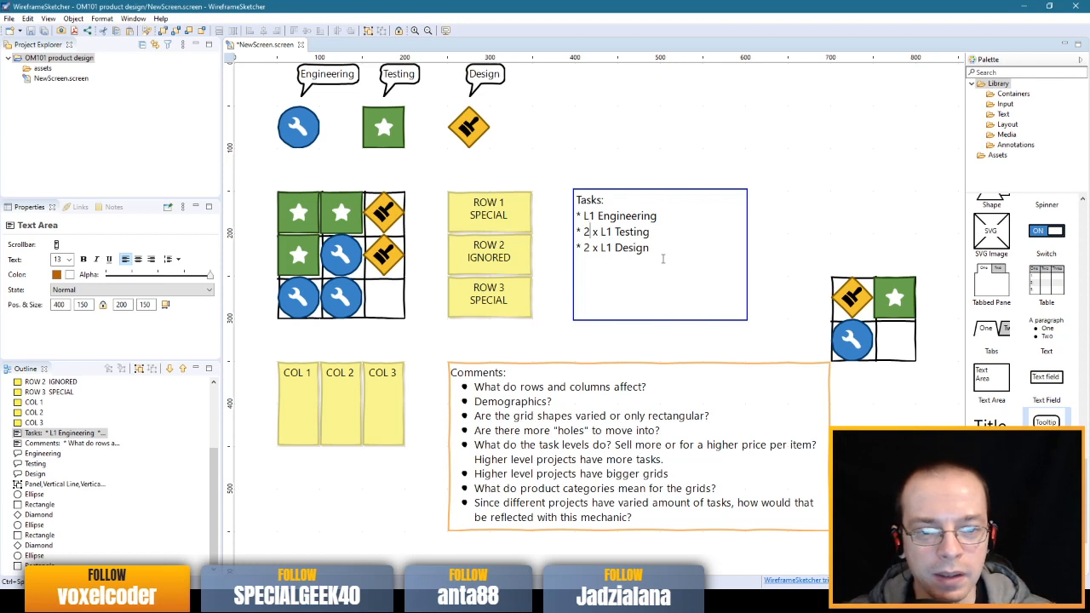
pyautogui.press('Delete')
pyautogui.press('Delete')
pyautogui.press('Delete')
pyautogui.press('Delete')
pyautogui.press('Down')
pyautogui.press('Delete')
pyautogui.press('Delete')
pyautogui.press('Delete')
pyautogui.press('Delete')
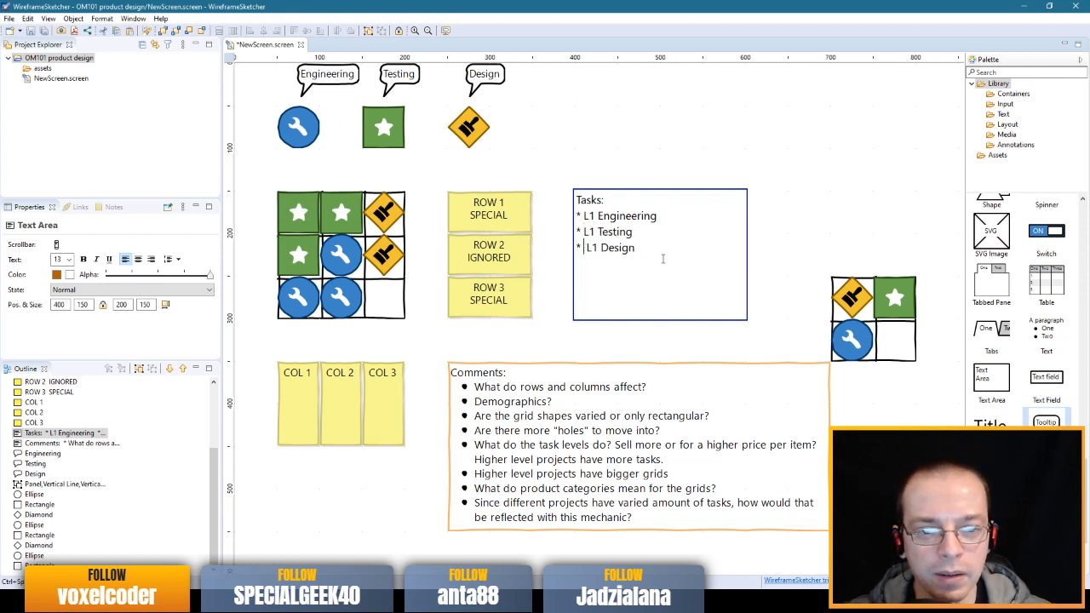
pyautogui.click(767, 210)
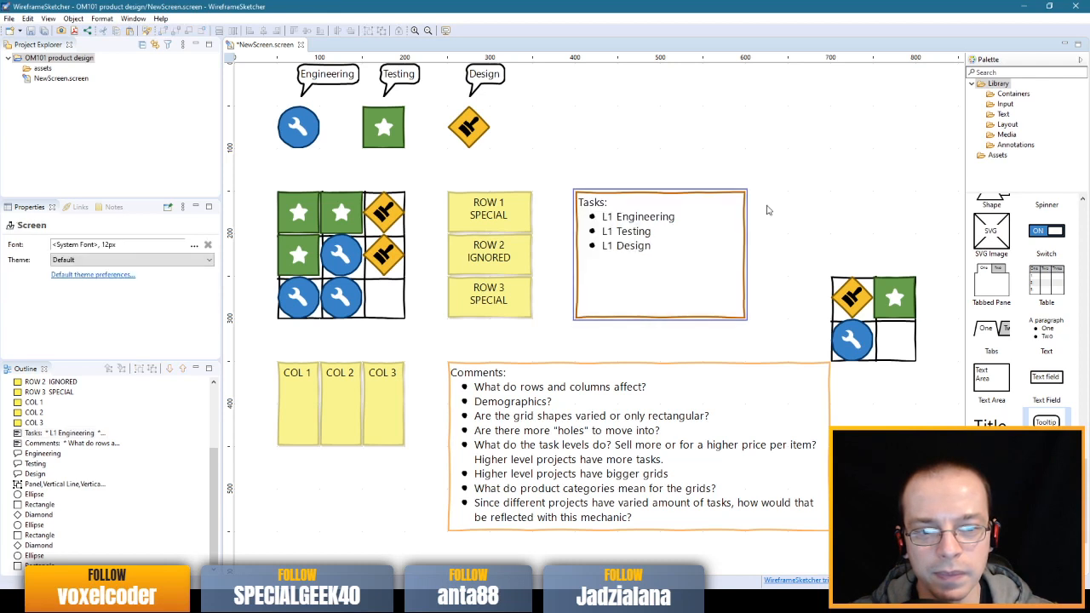
pyautogui.moveTo(261, 166); pyautogui.dragTo(415, 335)
pyautogui.click(415, 335)
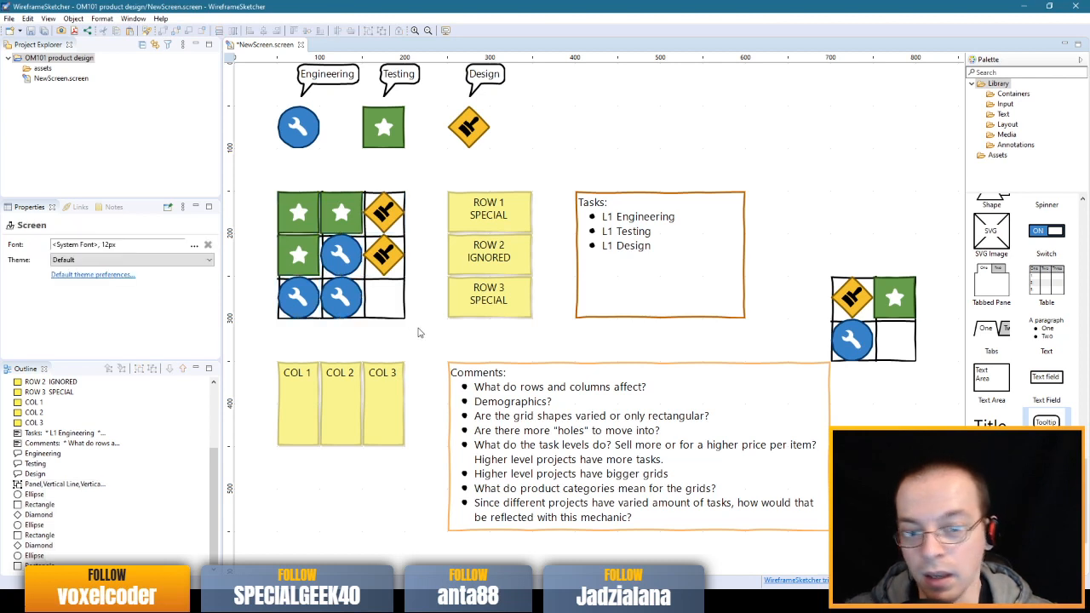
# - Delete the SPECIAL and IGNORED lines from the three row notes, leaving only ROW 1, ROW 2 and ROW 3
pyautogui.doubleClick(496, 226)
pyautogui.moveTo(505, 218); pyautogui.dragTo(401, 218)
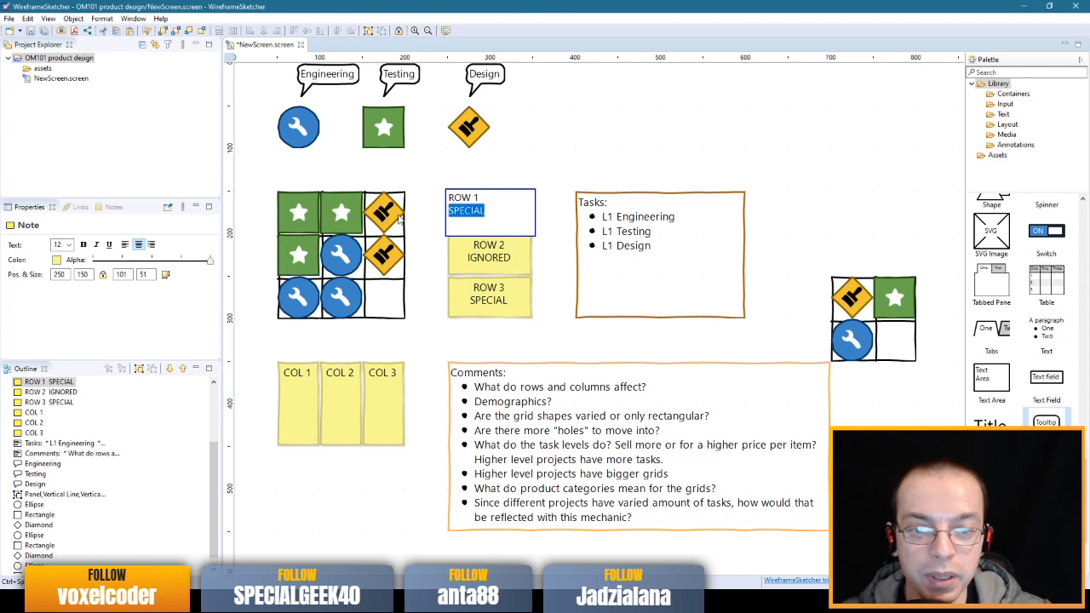
pyautogui.press('BackSpace')
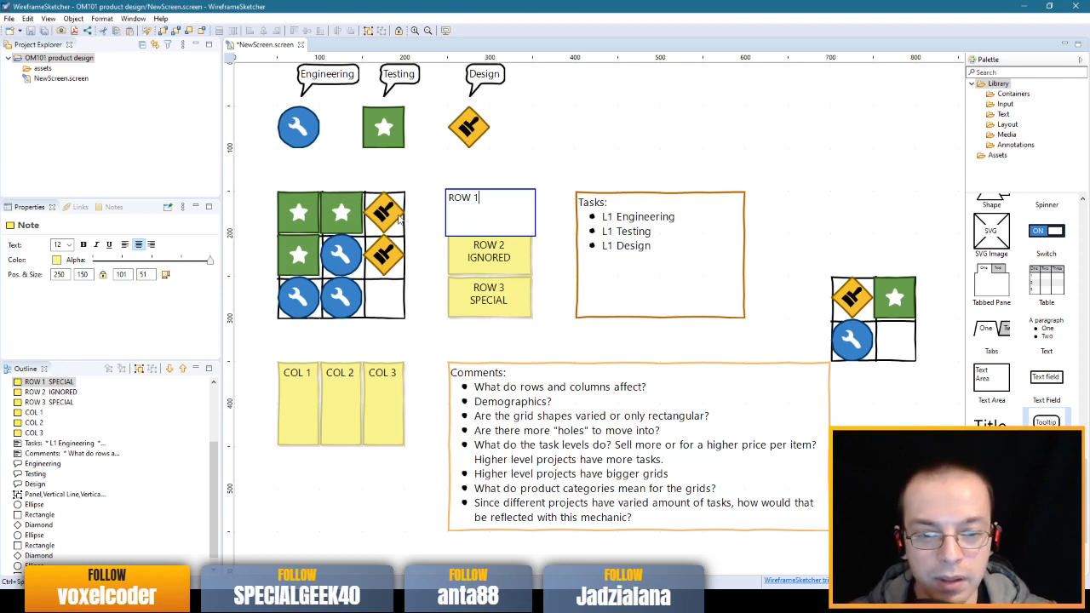
pyautogui.click(502, 252)
pyautogui.click(504, 254)
pyautogui.moveTo(507, 258); pyautogui.dragTo(343, 269)
pyautogui.press('BackSpace')
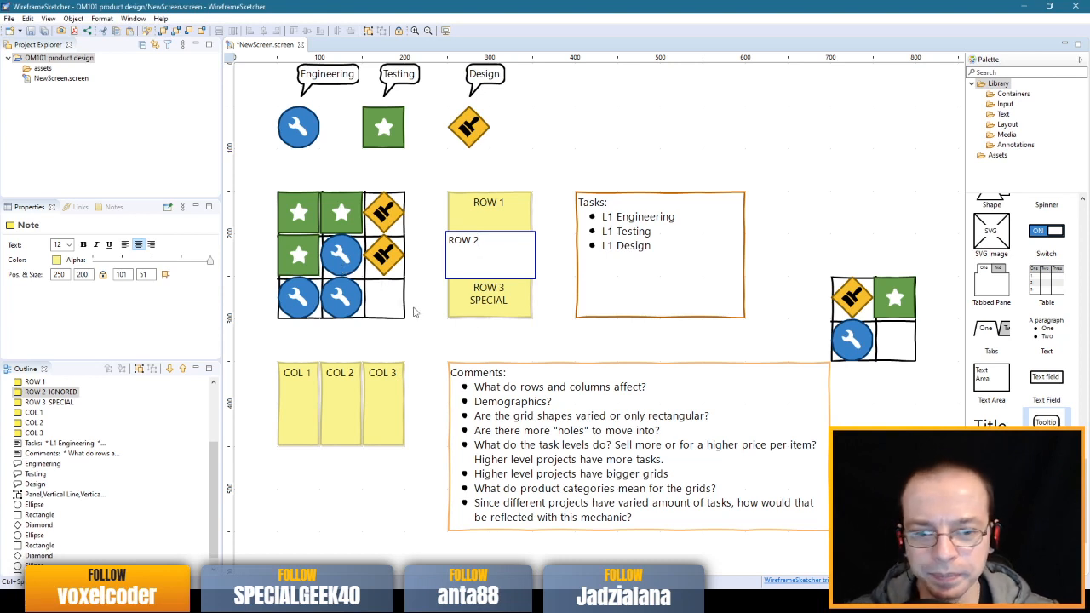
pyautogui.click(503, 302)
pyautogui.click(508, 297)
pyautogui.moveTo(508, 297); pyautogui.dragTo(417, 312)
pyautogui.press('BackSpace')
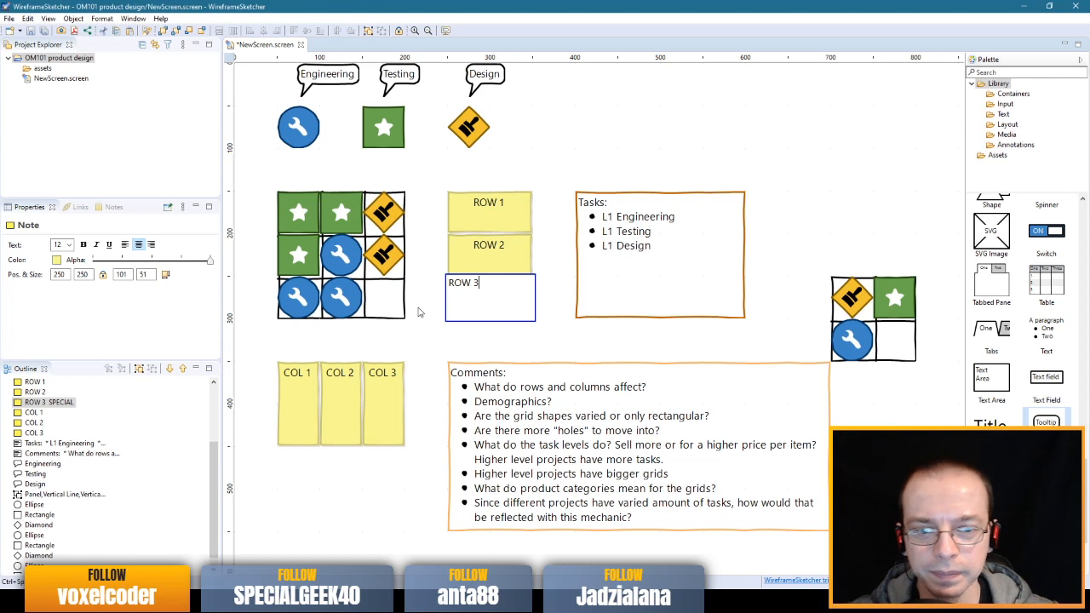
pyautogui.click(555, 157)
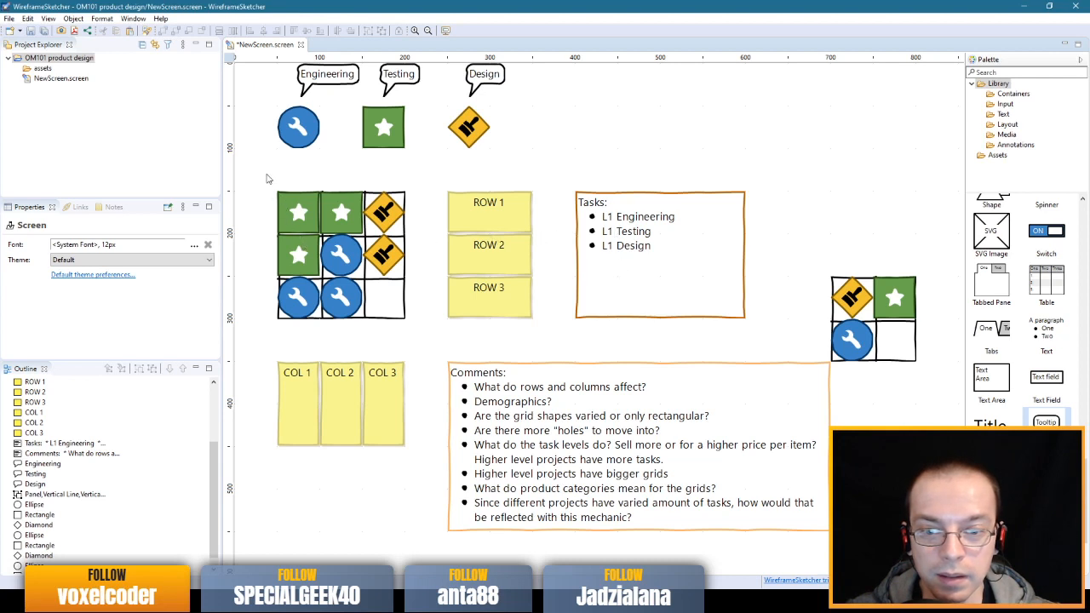
# - Save the wireframe screen
pyautogui.moveTo(261, 183); pyautogui.dragTo(426, 339)
pyautogui.click(429, 341)
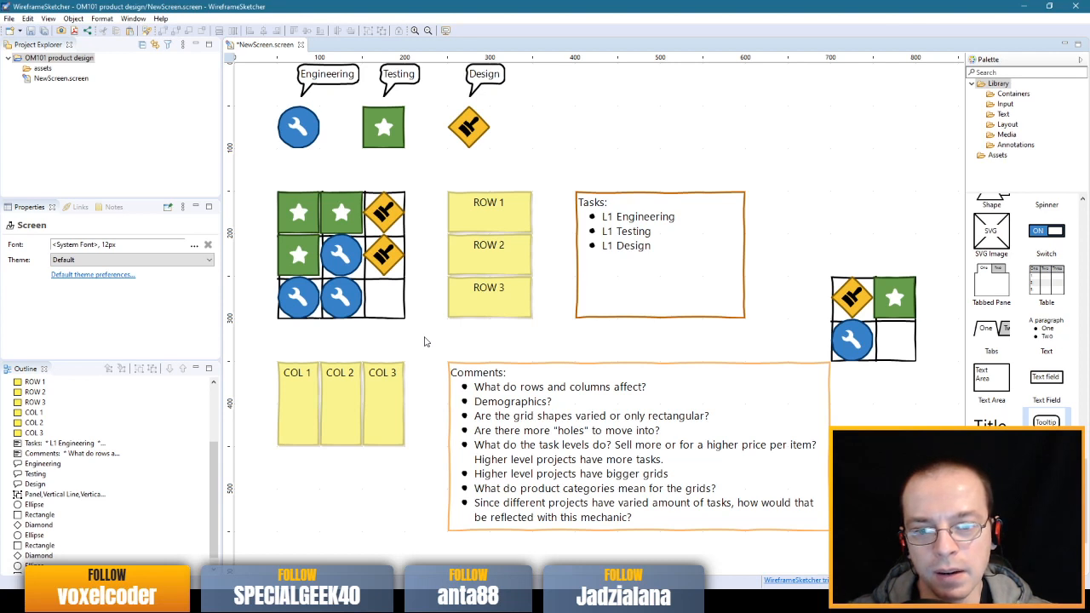
pyautogui.hotkey('ctrl', 's')
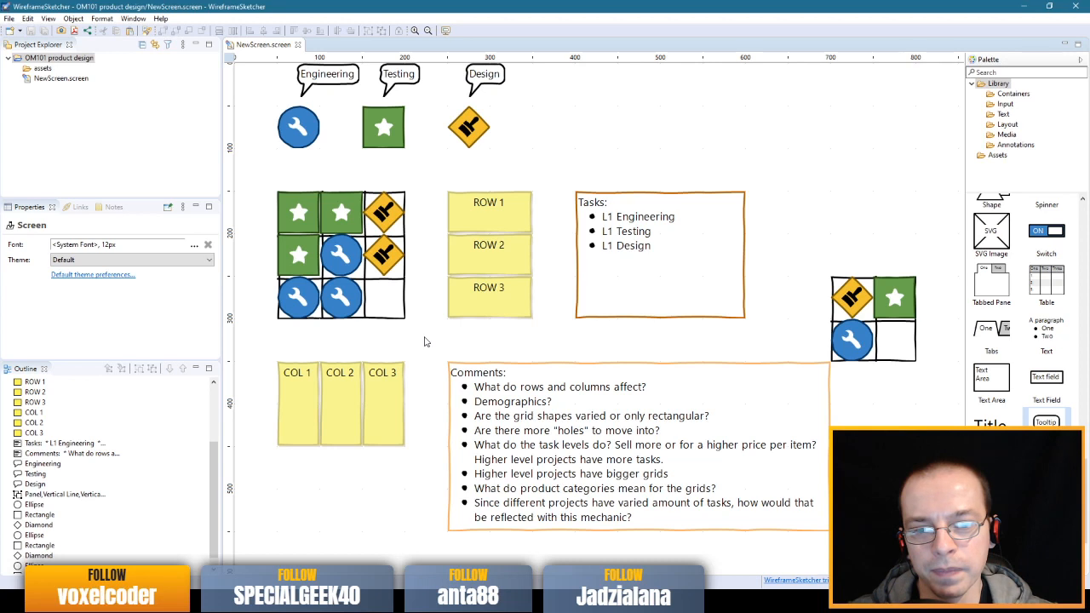
# - Examine how neighbouring tiles in the 3x3 grid connect, selecting the engineering circles and surrounding tiles one after another
pyautogui.click(343, 299)
pyautogui.click(338, 269)
pyautogui.click(340, 298)
pyautogui.click(302, 296)
pyautogui.click(350, 303)
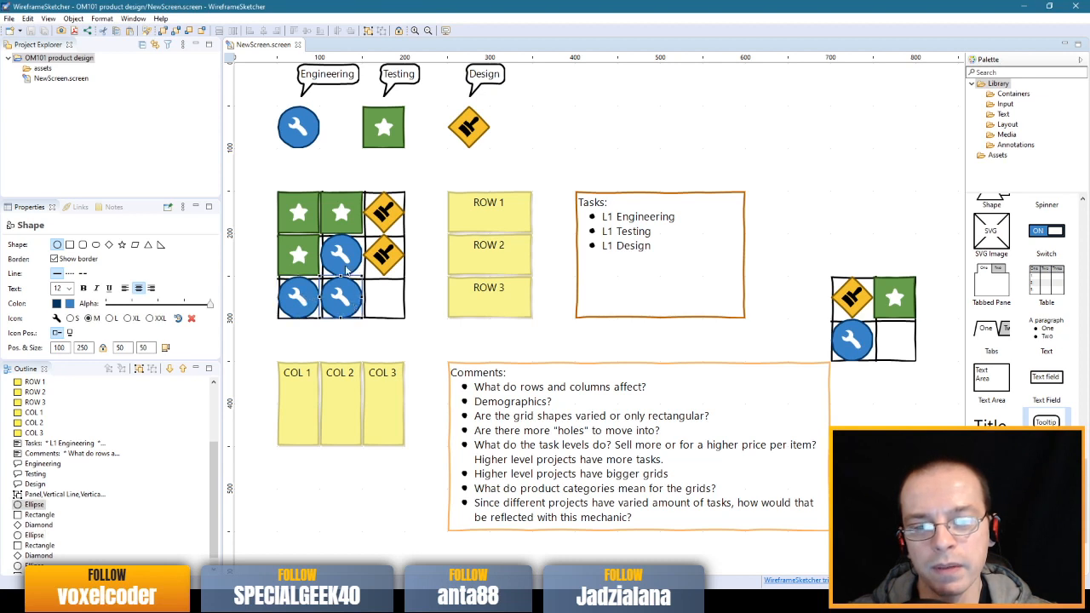
pyautogui.click(346, 270)
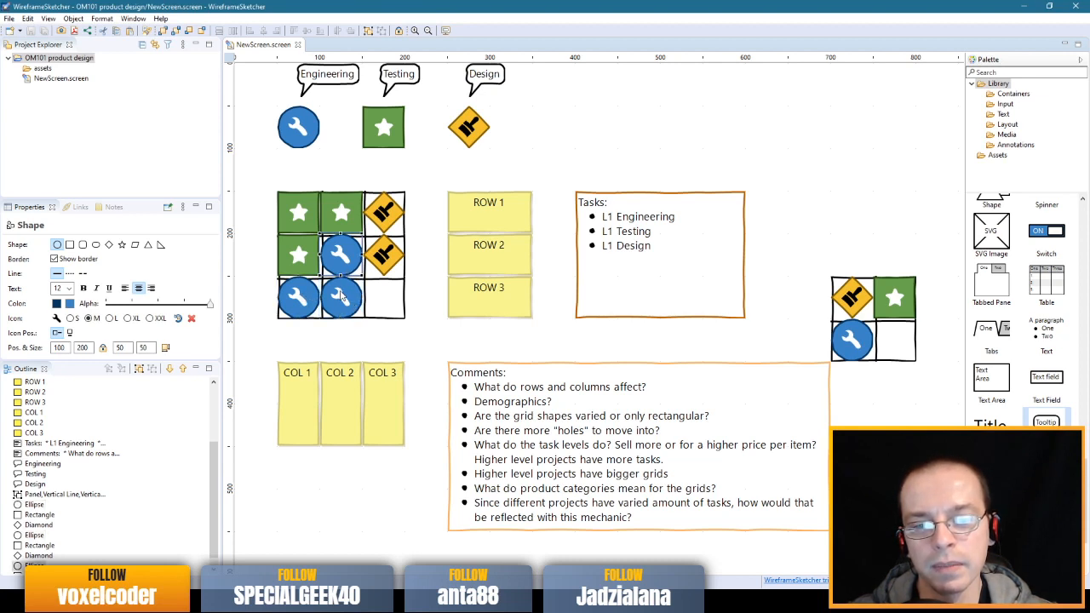
pyautogui.click(344, 294)
pyautogui.click(294, 297)
pyautogui.click(342, 295)
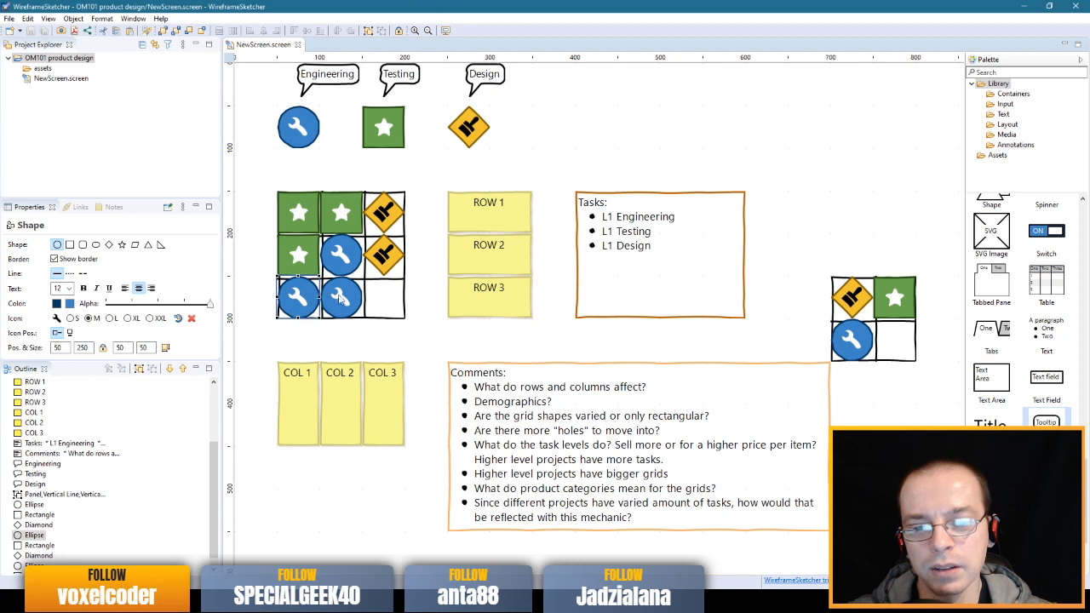
pyautogui.click(337, 266)
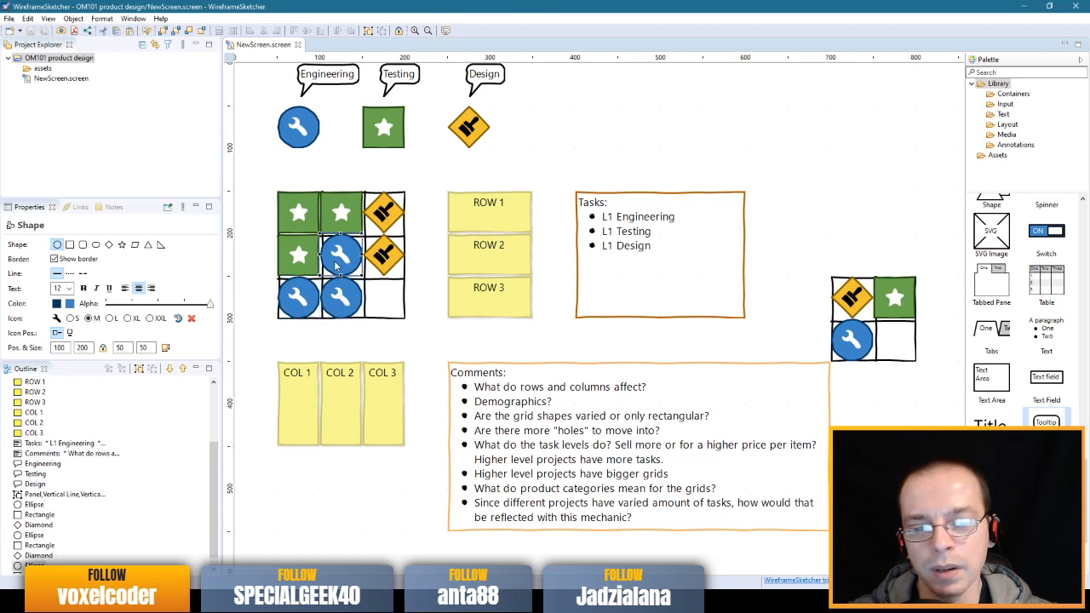
pyautogui.click(341, 295)
pyautogui.click(305, 295)
pyautogui.click(305, 256)
pyautogui.click(300, 220)
pyautogui.click(342, 215)
pyautogui.click(388, 214)
pyautogui.click(384, 254)
pyautogui.click(347, 263)
pyautogui.click(339, 305)
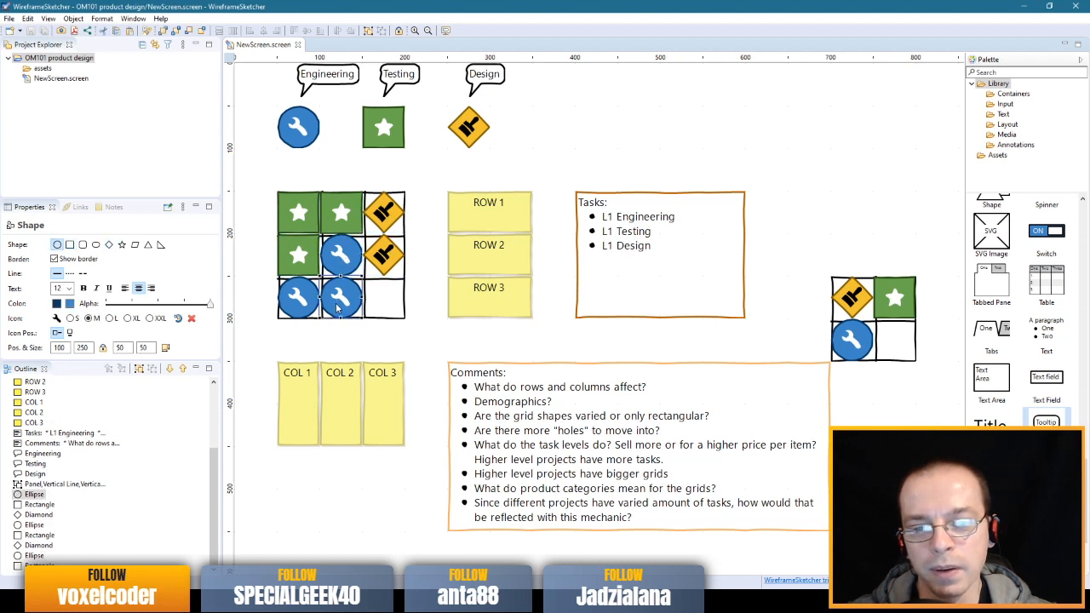
pyautogui.click(413, 323)
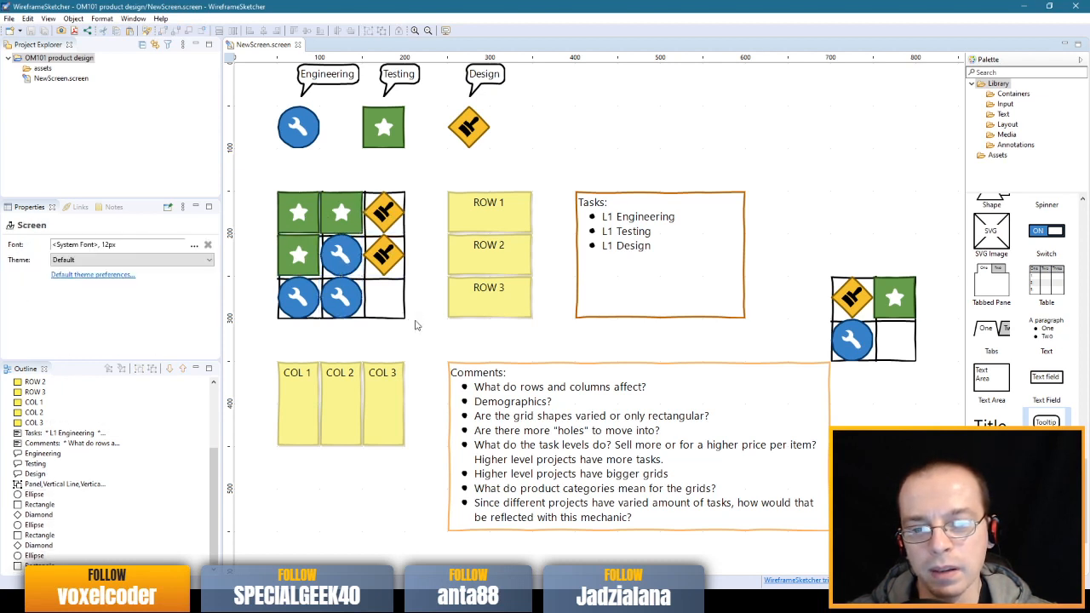
# - Label the engineering circle in the centre cell of the 3x3 grid L2
pyautogui.click(343, 262)
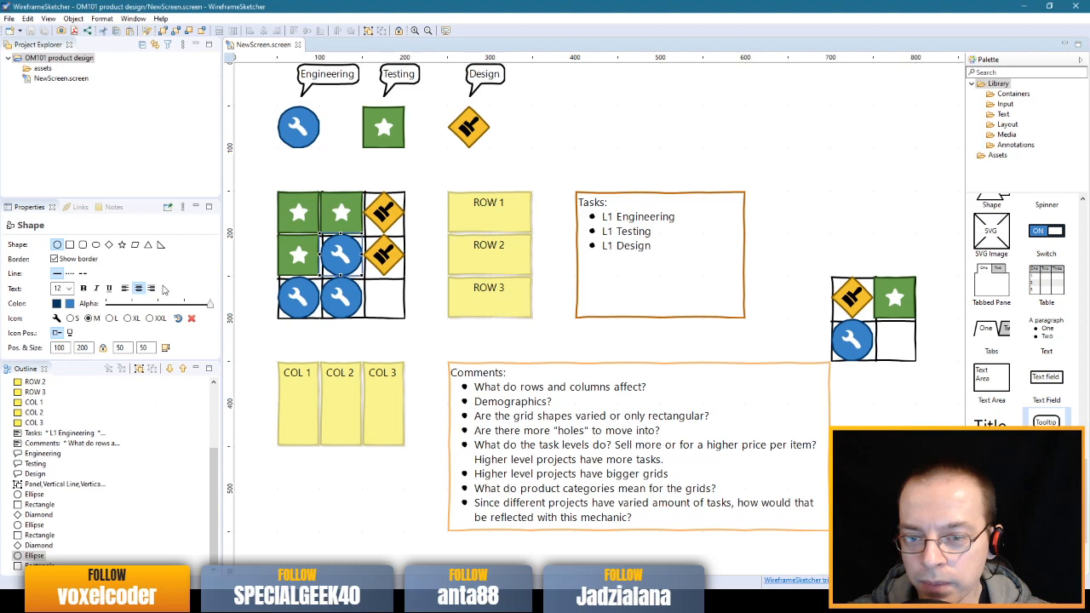
pyautogui.rightClick(343, 253)
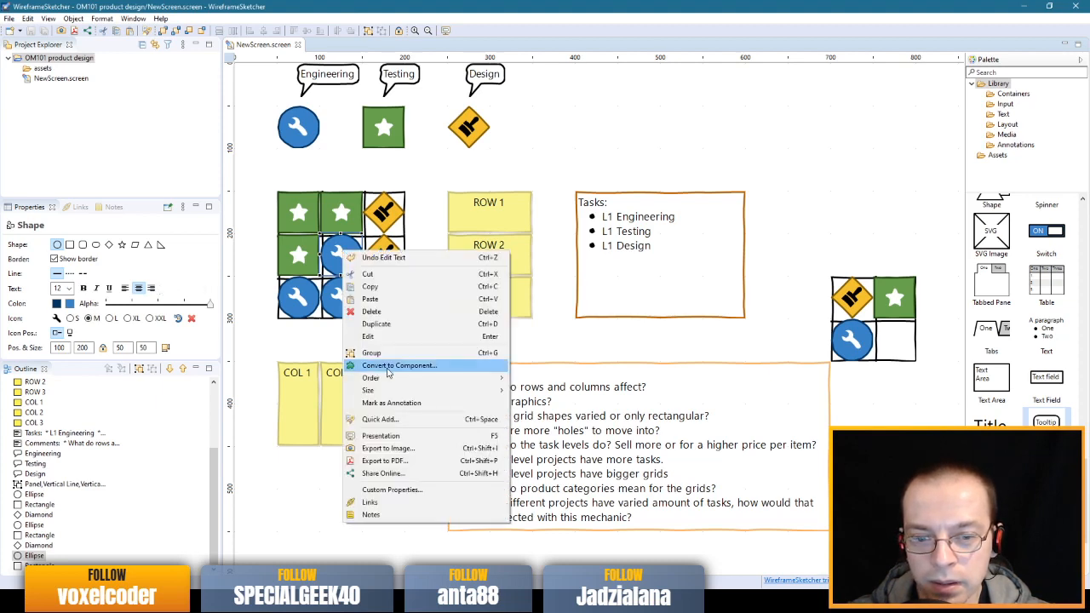
pyautogui.click(382, 338)
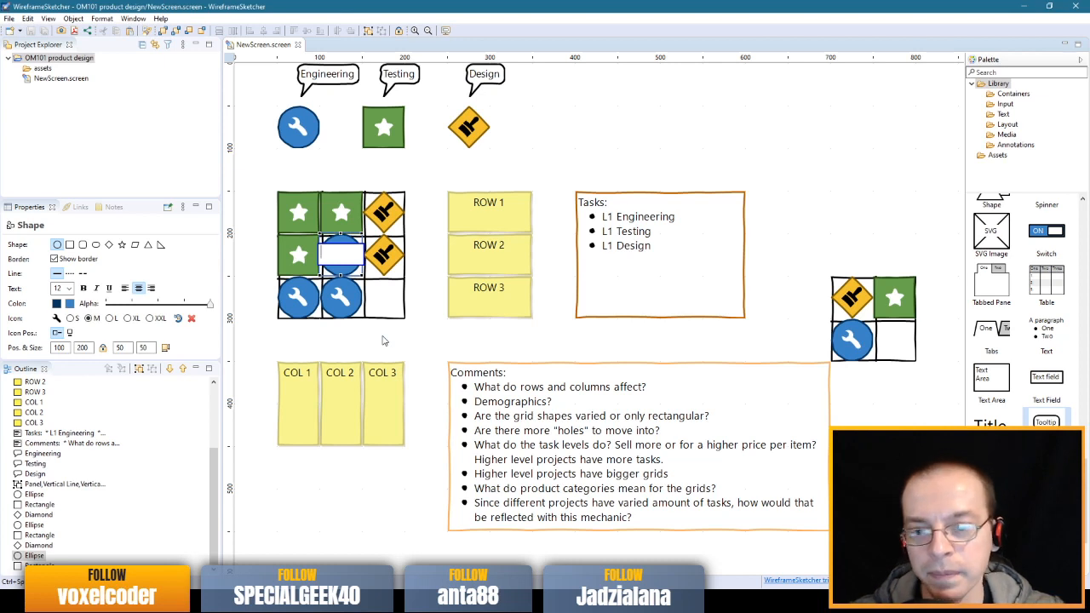
pyautogui.write('L')
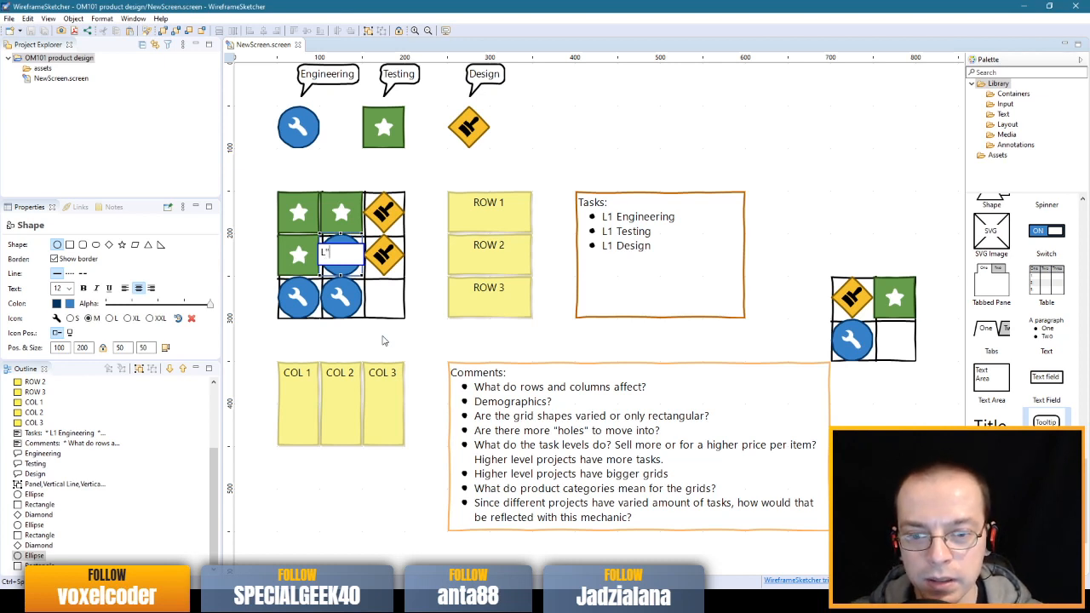
pyautogui.write('2')
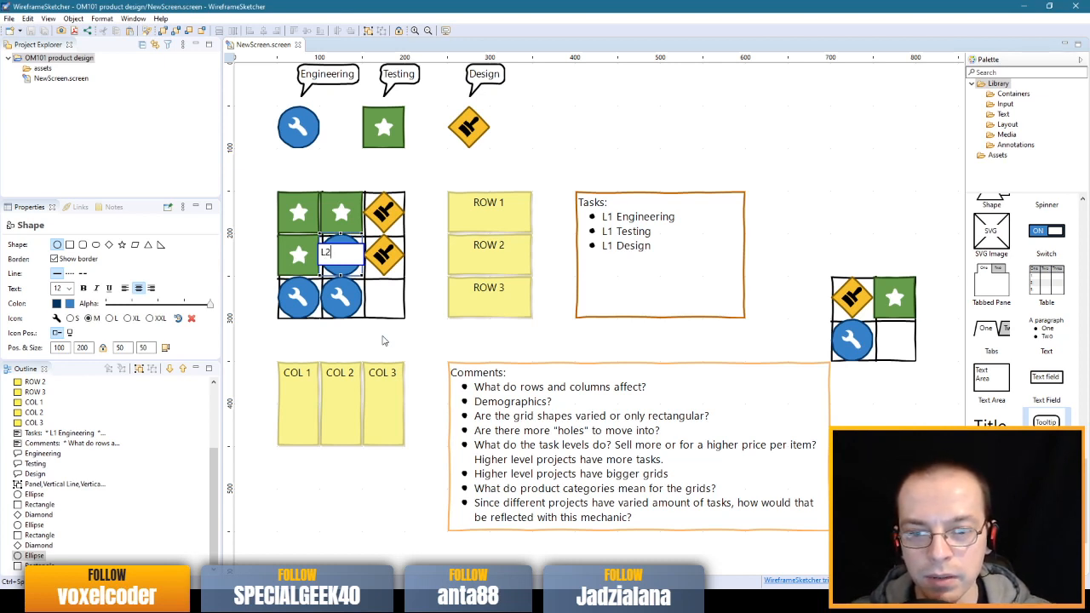
pyautogui.press('Return')
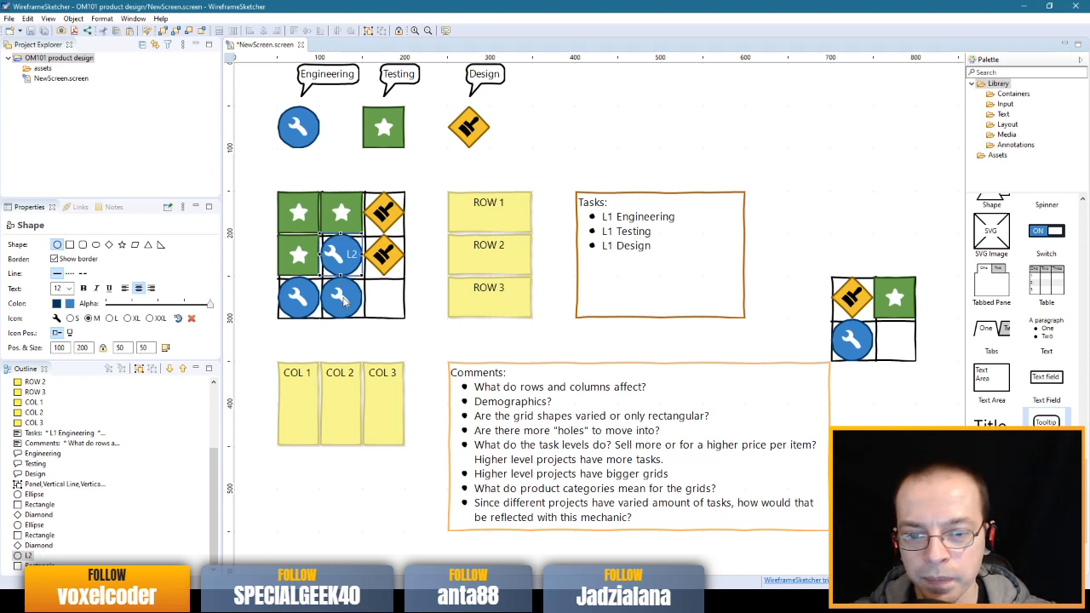
# - Label the engineering circle in the third row, second column of the 3x3 grid L2
pyautogui.click(348, 313)
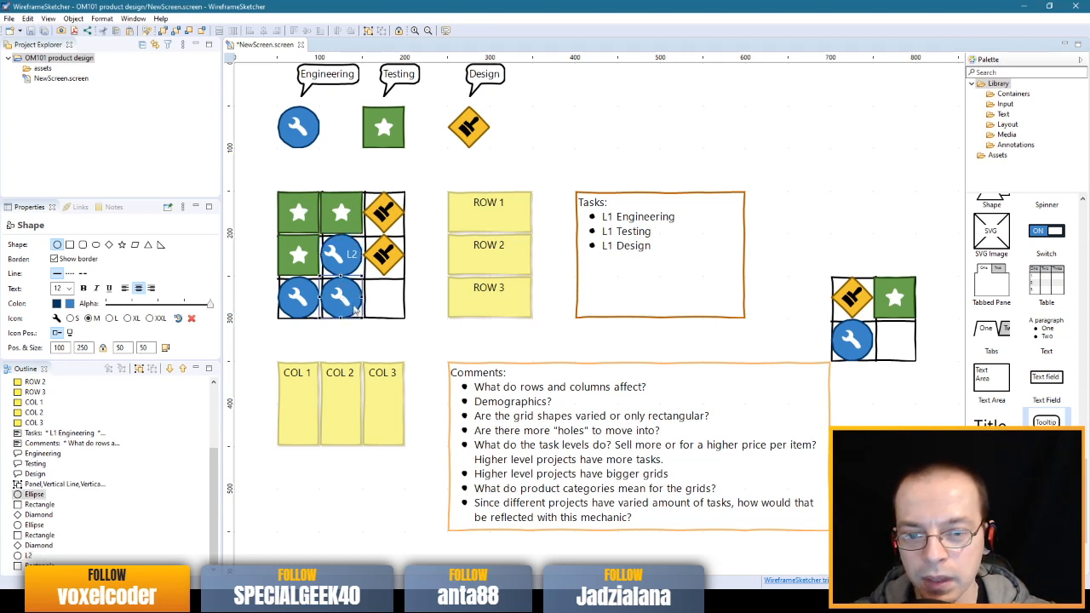
pyautogui.rightClick(356, 311)
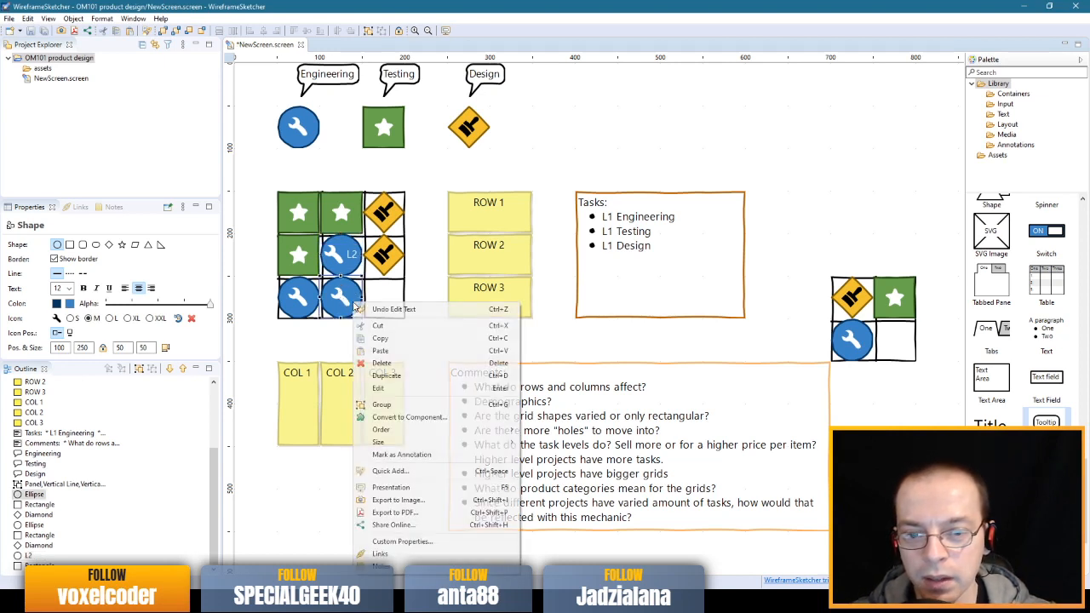
pyautogui.click(408, 389)
pyautogui.write('L')
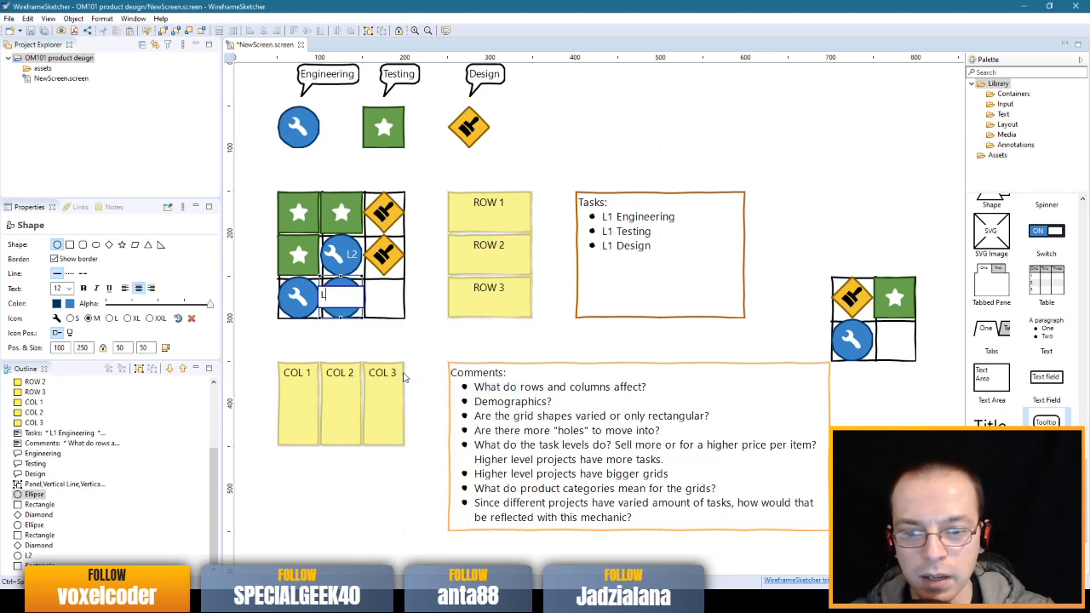
pyautogui.write('2')
pyautogui.press('Return')
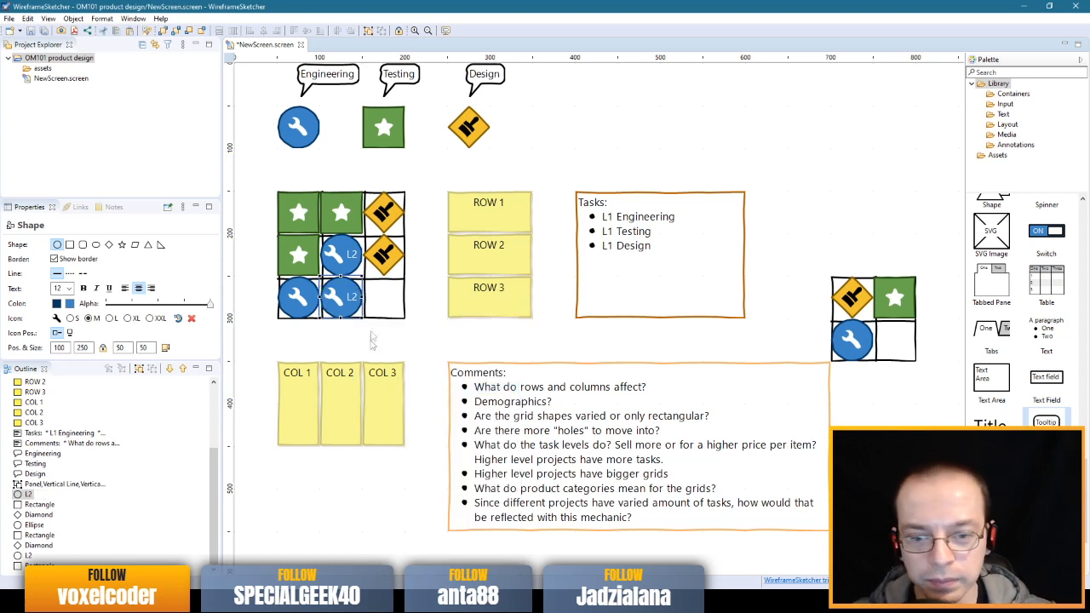
pyautogui.click(437, 334)
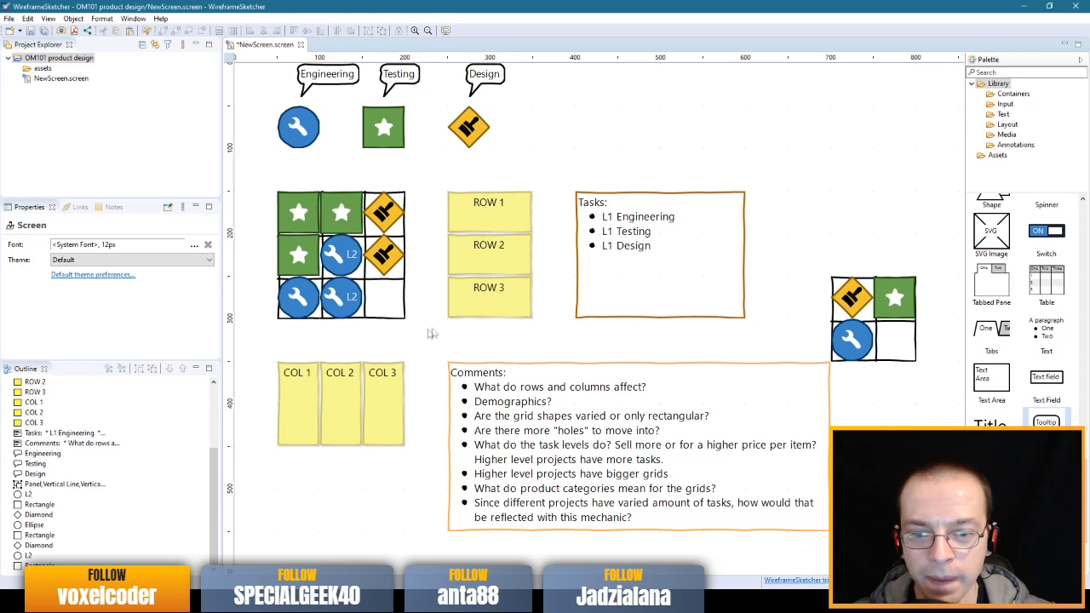
# - Label the engineering circle in the third row, first column of the 3x3 grid L1
pyautogui.click(290, 296)
pyautogui.rightClick(301, 295)
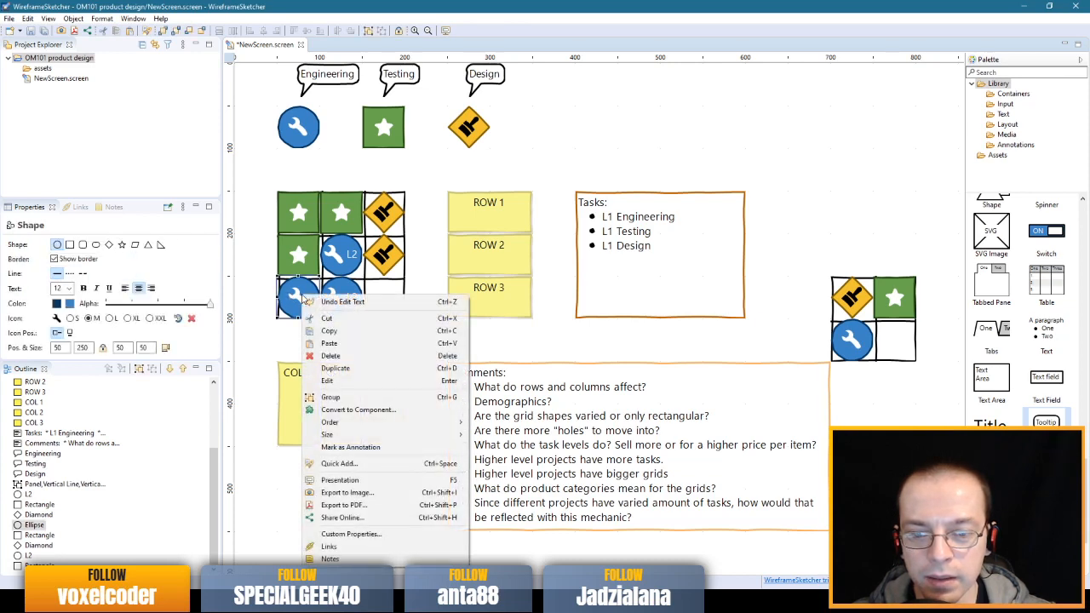
pyautogui.click(356, 382)
pyautogui.write('L1')
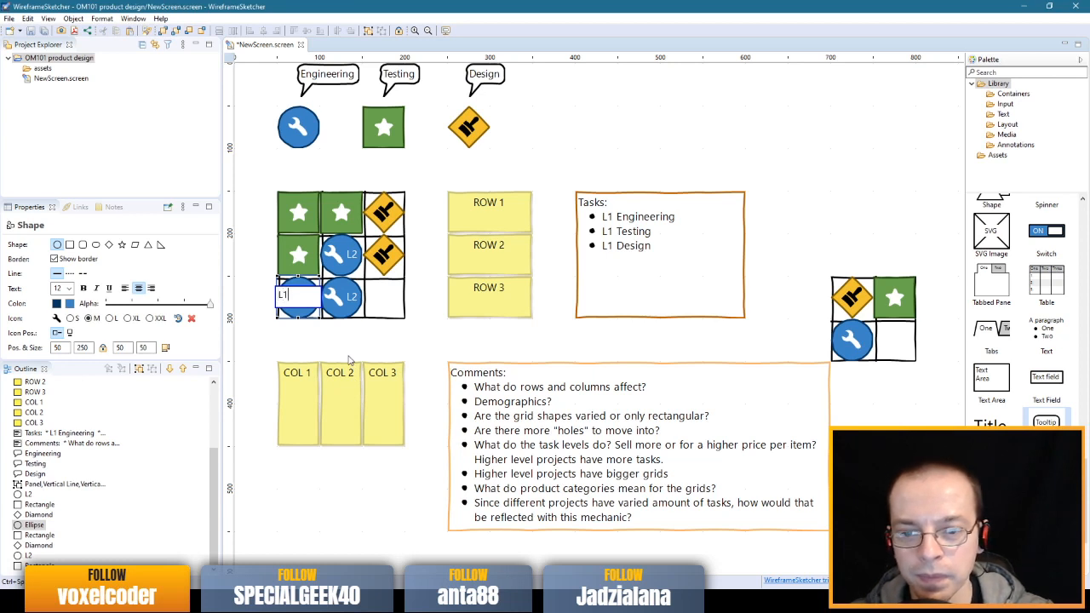
pyautogui.press('Return')
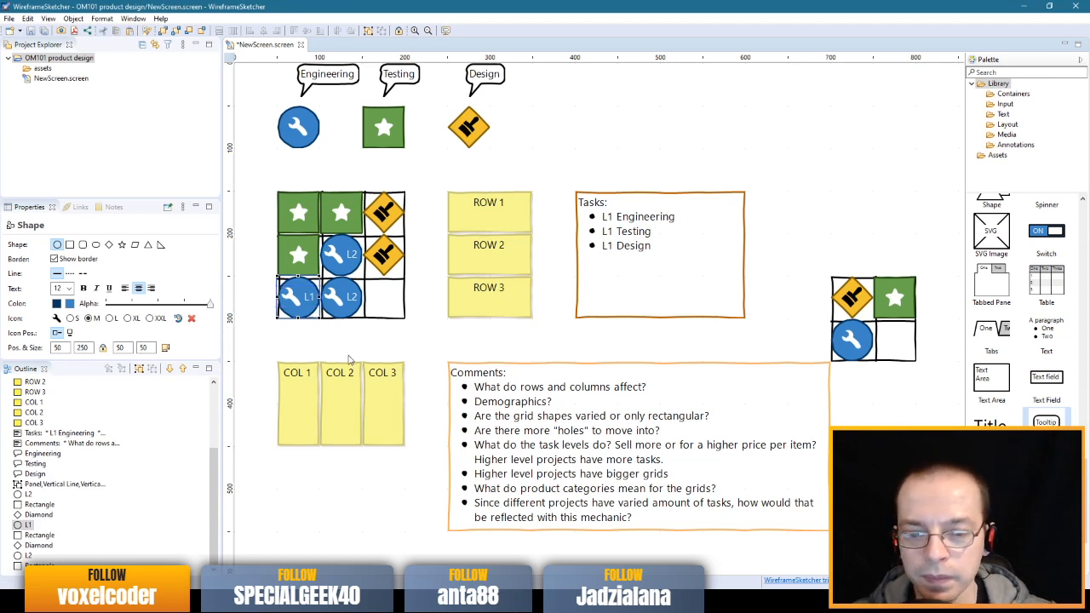
# - Label the testing square in the first row, first column of the 3x3 grid L2
pyautogui.click(297, 257)
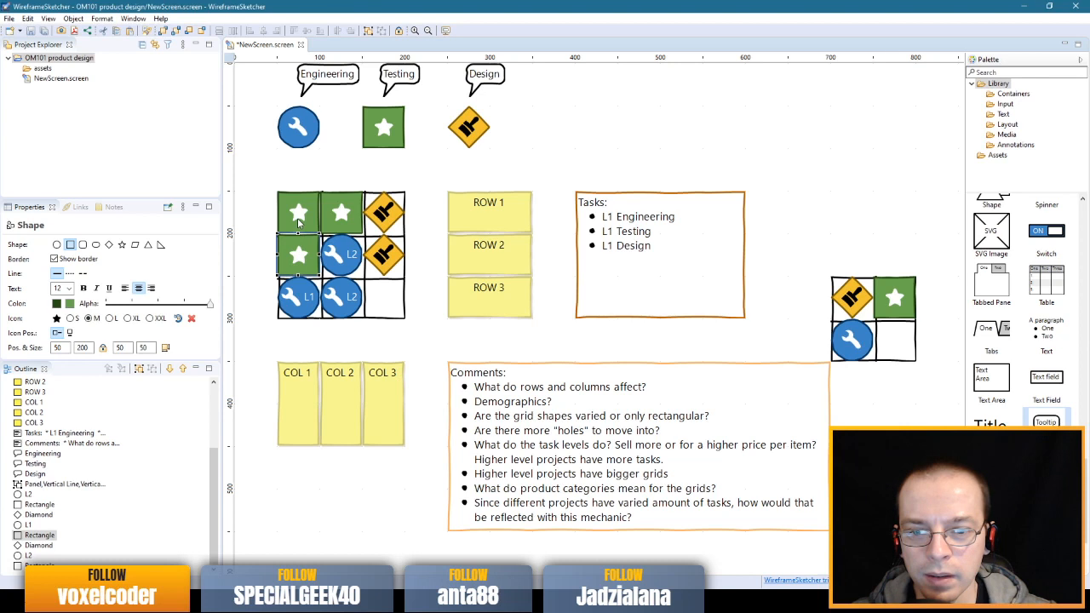
pyautogui.click(301, 215)
pyautogui.rightClick(302, 214)
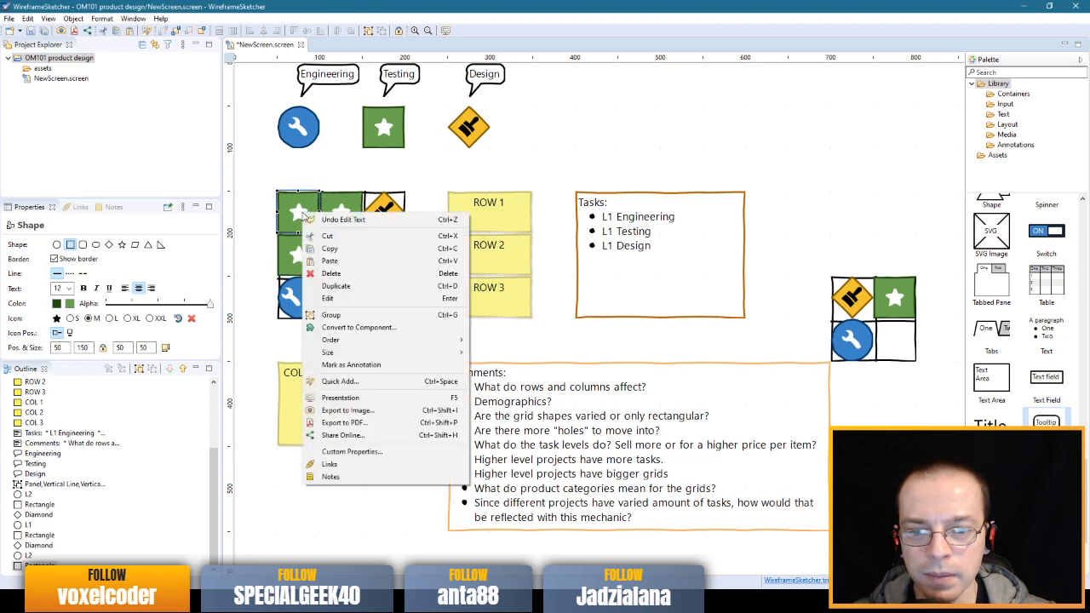
pyautogui.click(360, 301)
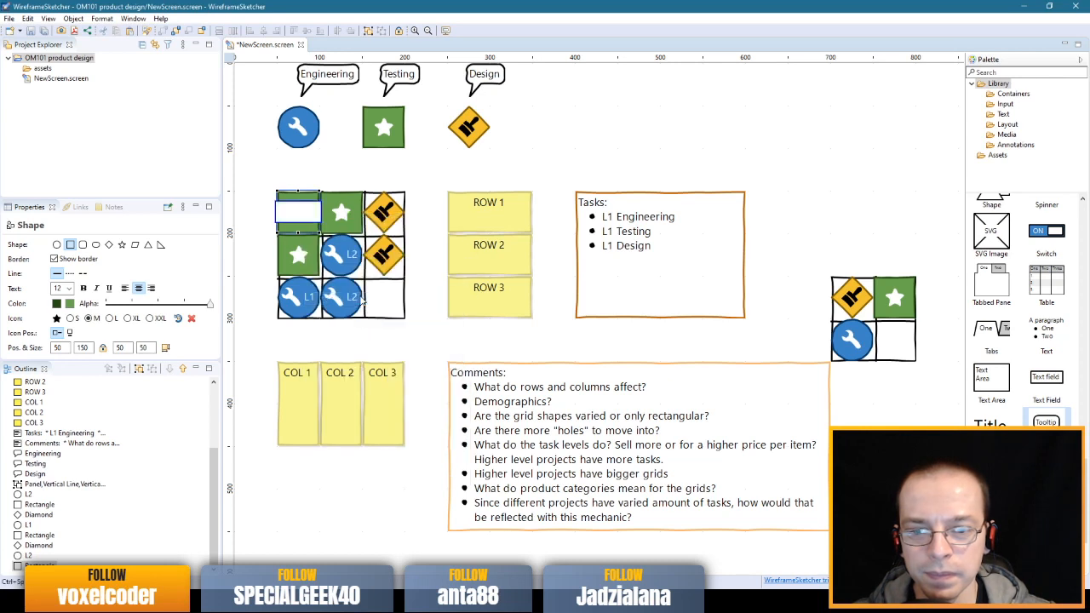
pyautogui.write('L2')
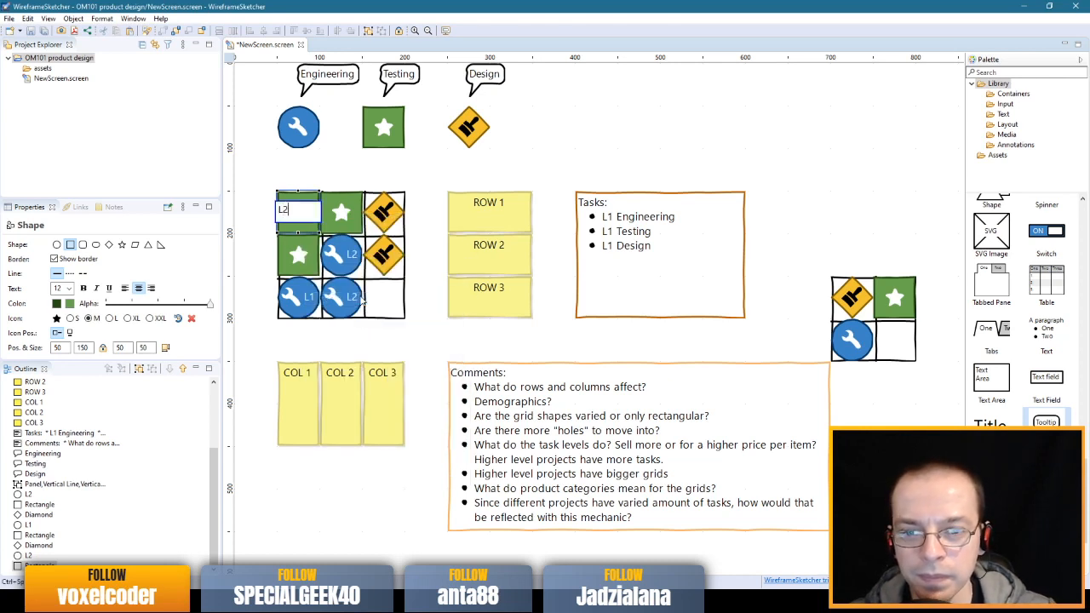
pyautogui.hotkey('ctrl', 'a')
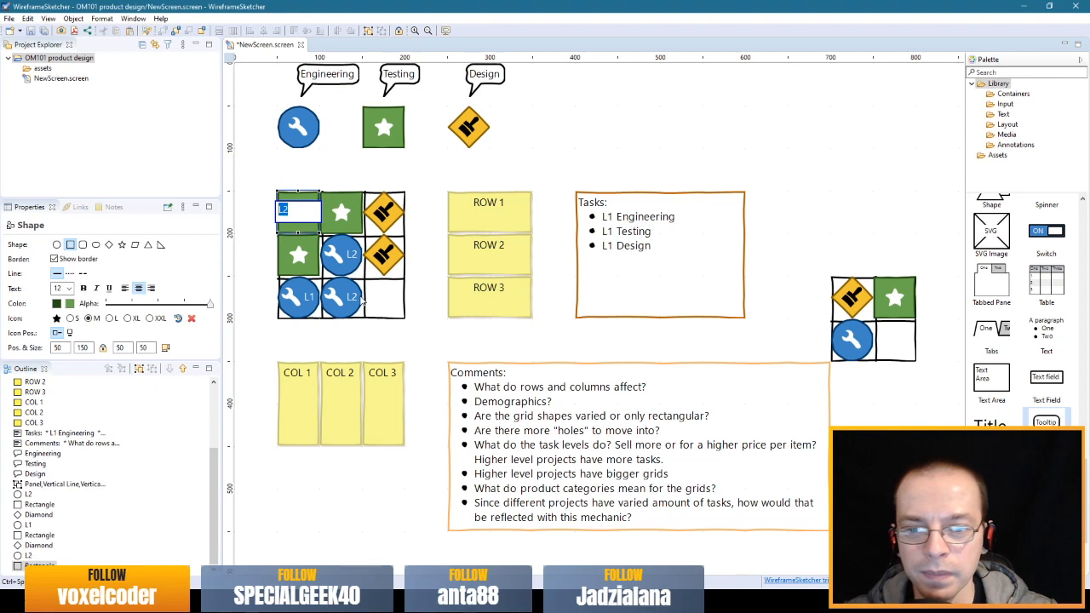
pyautogui.click(417, 275)
# - Label the testing square in the first row, second column of the 3x3 grid L2
pyautogui.rightClick(347, 213)
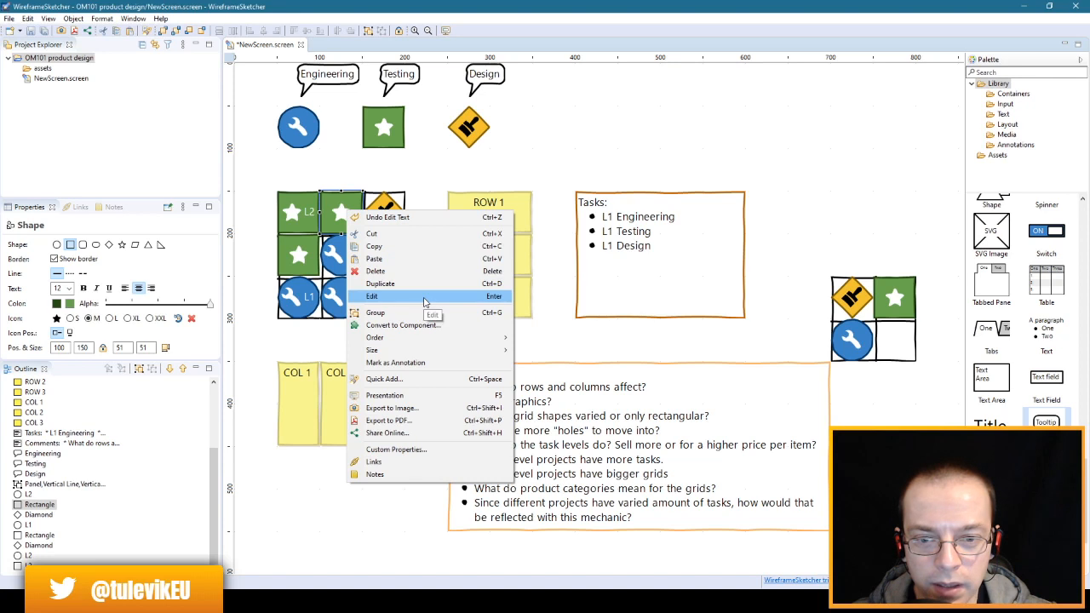
pyautogui.click(425, 178)
pyautogui.click(357, 210)
pyautogui.click(358, 211)
pyautogui.write('L2')
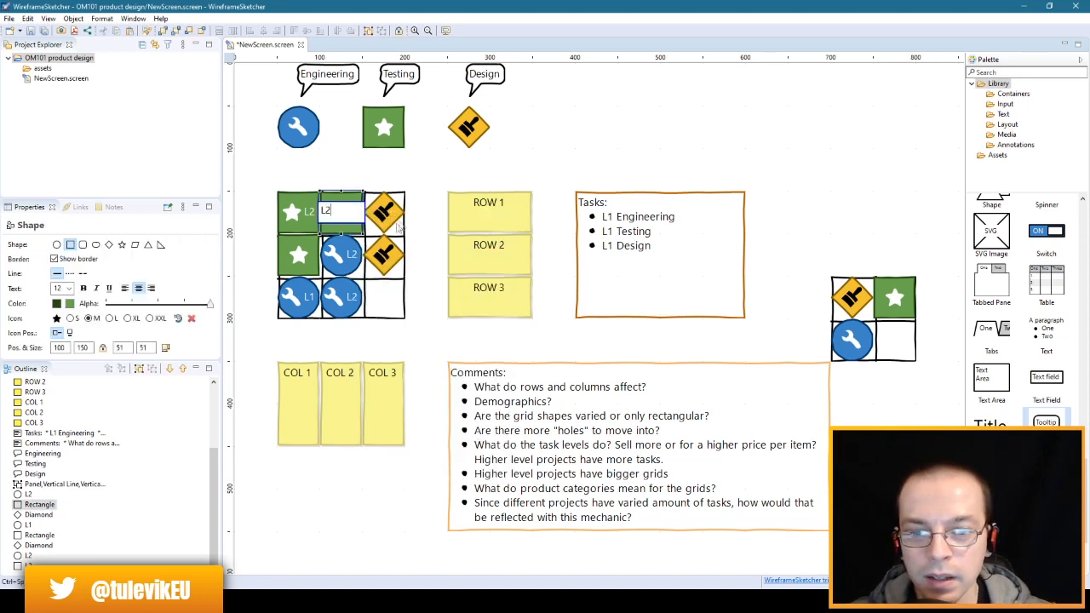
pyautogui.click(419, 209)
# - Label the testing square in the second row, first column of the 3x3 grid L1
pyautogui.click(307, 263)
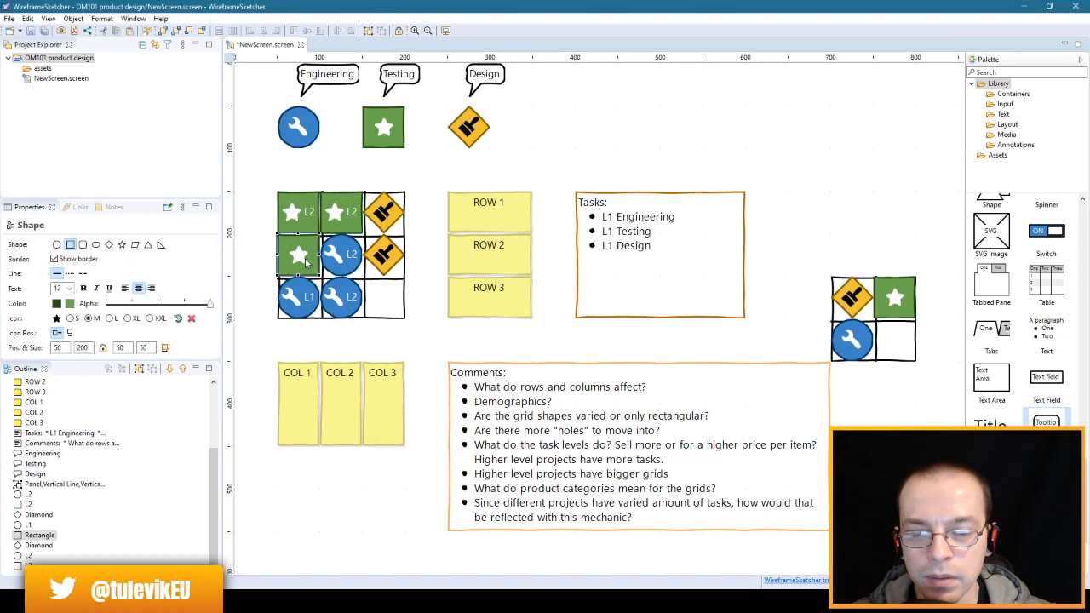
pyautogui.rightClick(307, 263)
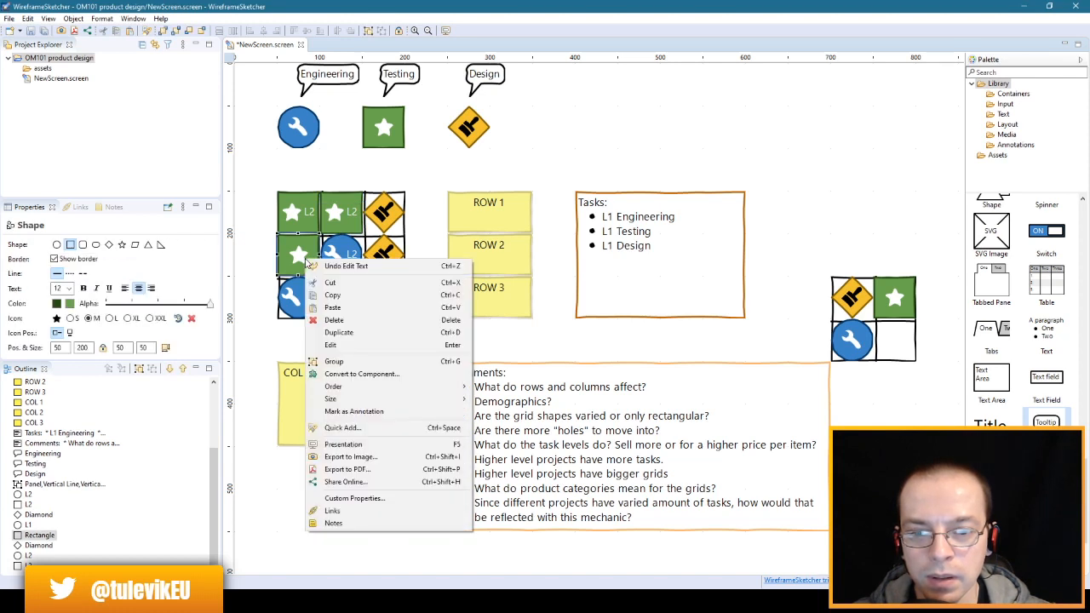
pyautogui.click(362, 345)
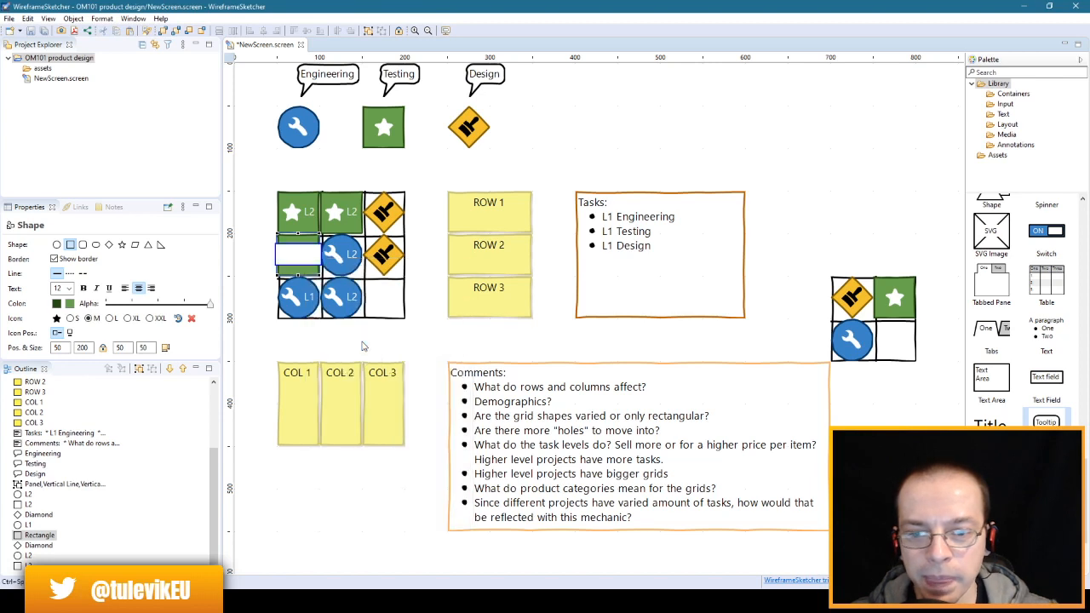
pyautogui.write('L1')
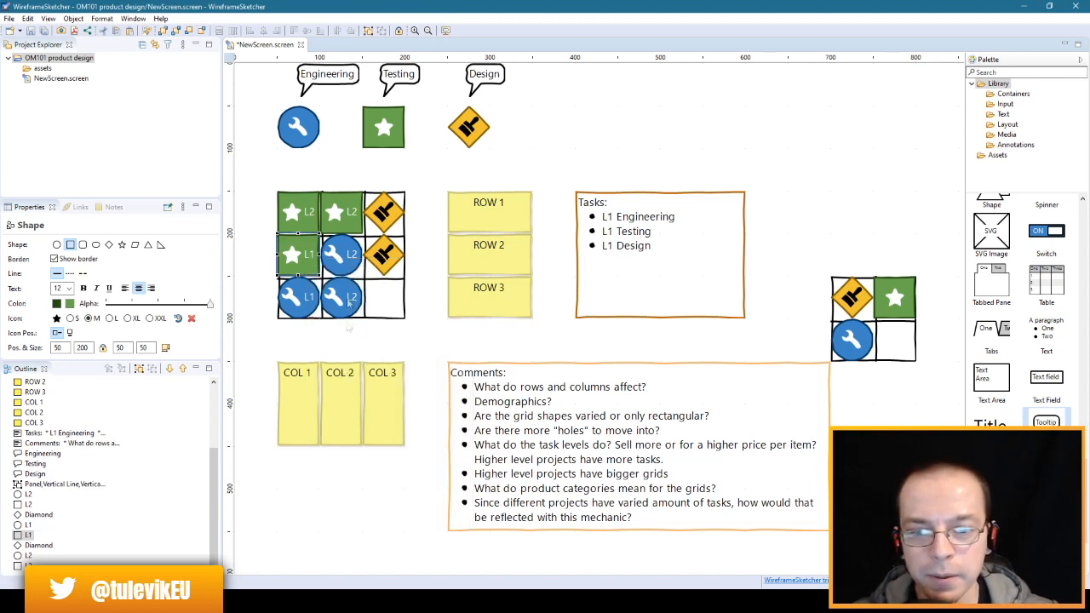
# - Label both design diamonds in the third column of the 3x3 grid L2
pyautogui.click(399, 218)
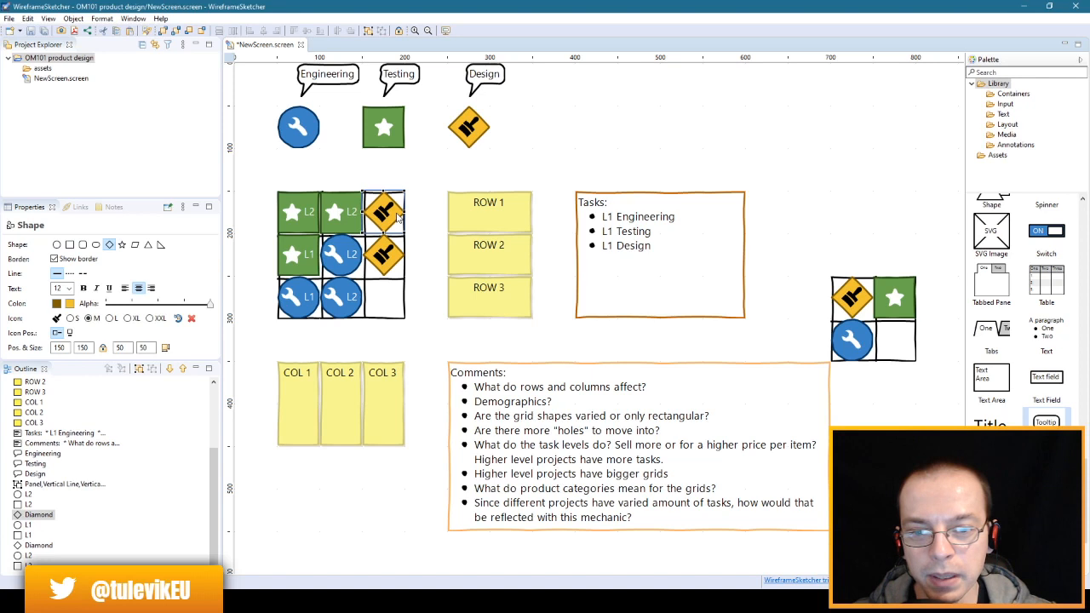
pyautogui.doubleClick(399, 218)
pyautogui.write('L2')
pyautogui.press('Return')
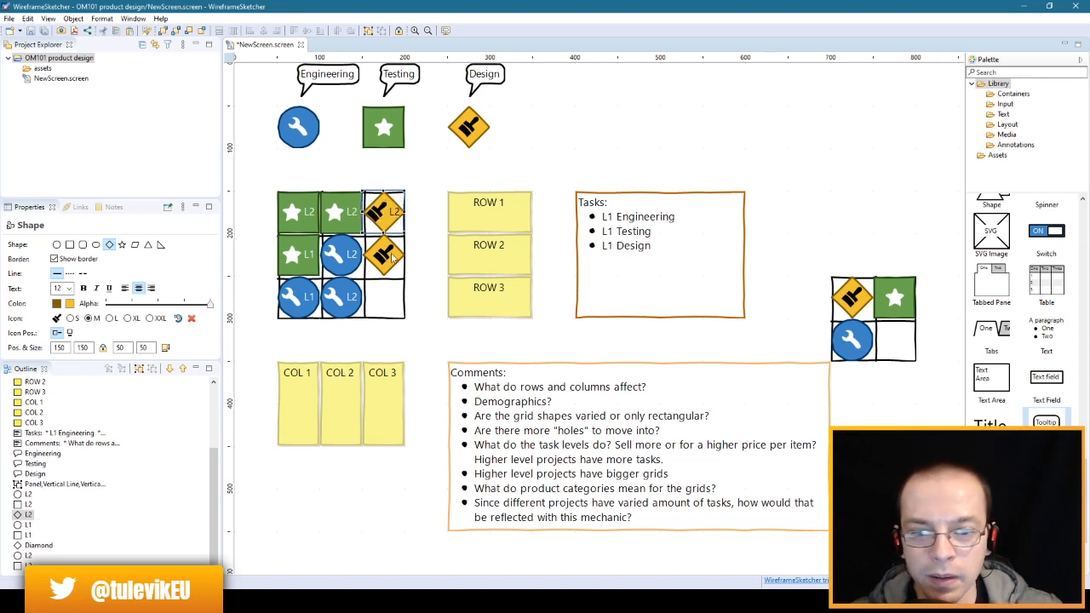
pyautogui.click(392, 257)
pyautogui.press('F2')
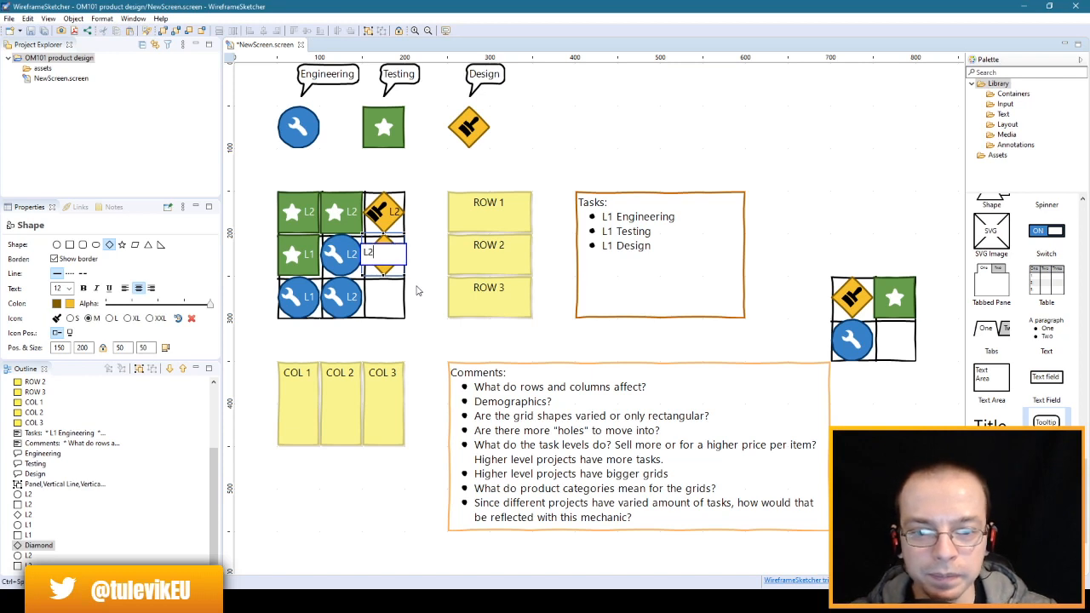
pyautogui.write('L2')
pyautogui.press('Return')
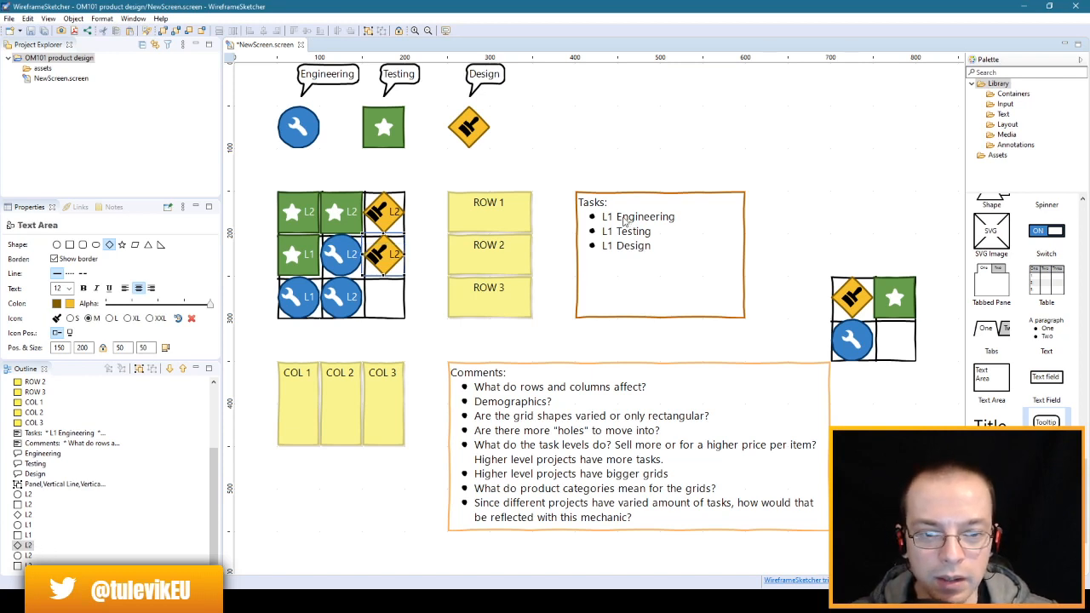
# - Change the engineering entry in the Tasks text area to L2 Engineering and add an L1 Engineering bullet below it
pyautogui.doubleClick(624, 221)
pyautogui.click(587, 216)
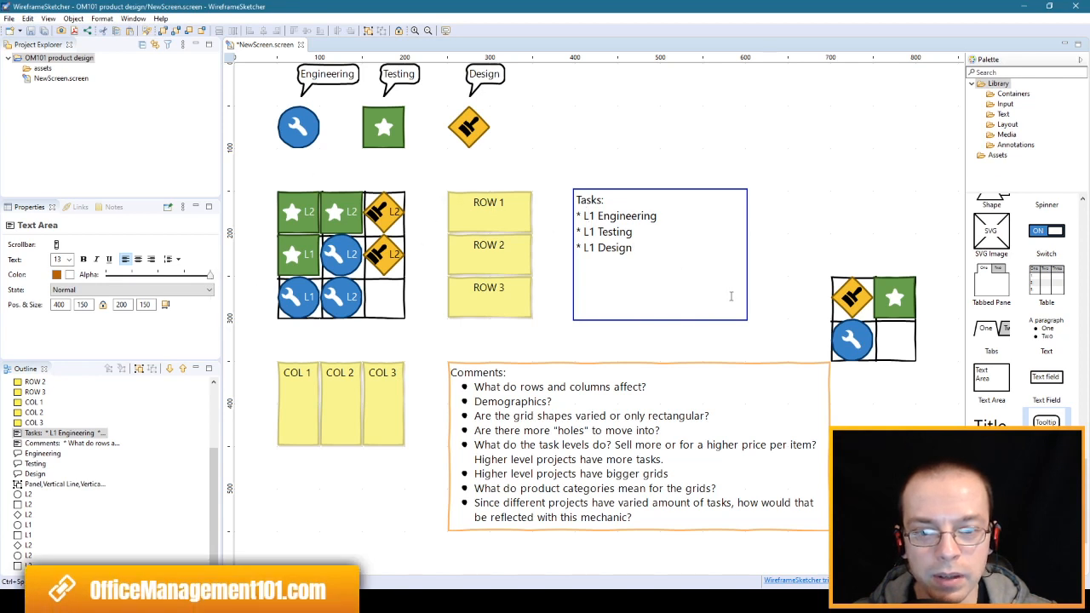
pyautogui.press('Delete')
pyautogui.write('2')
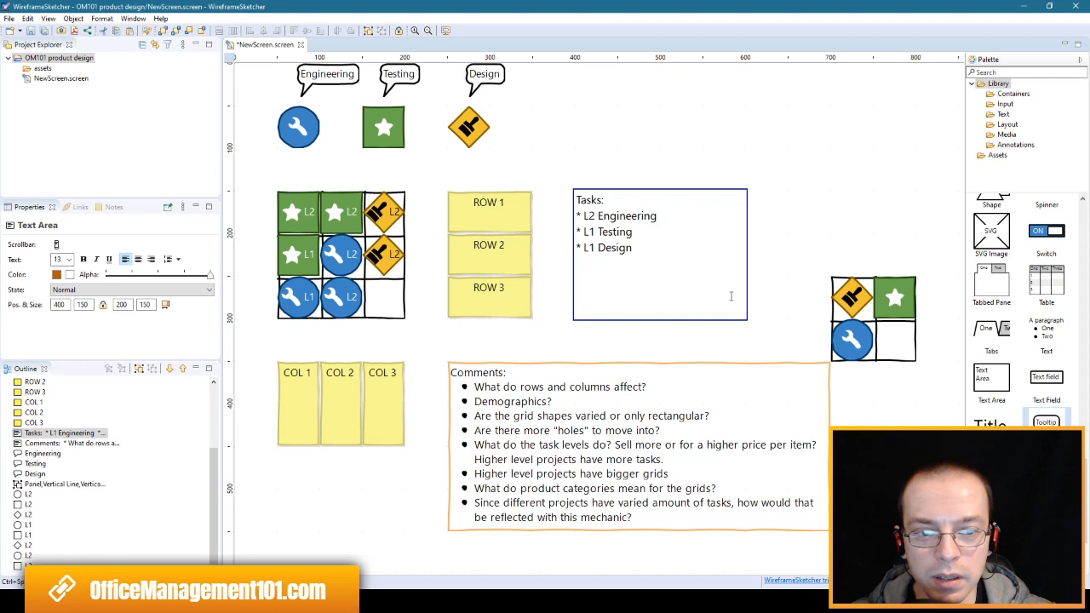
pyautogui.press('End')
pyautogui.press('Return')
pyautogui.write('* L1 Engineering')
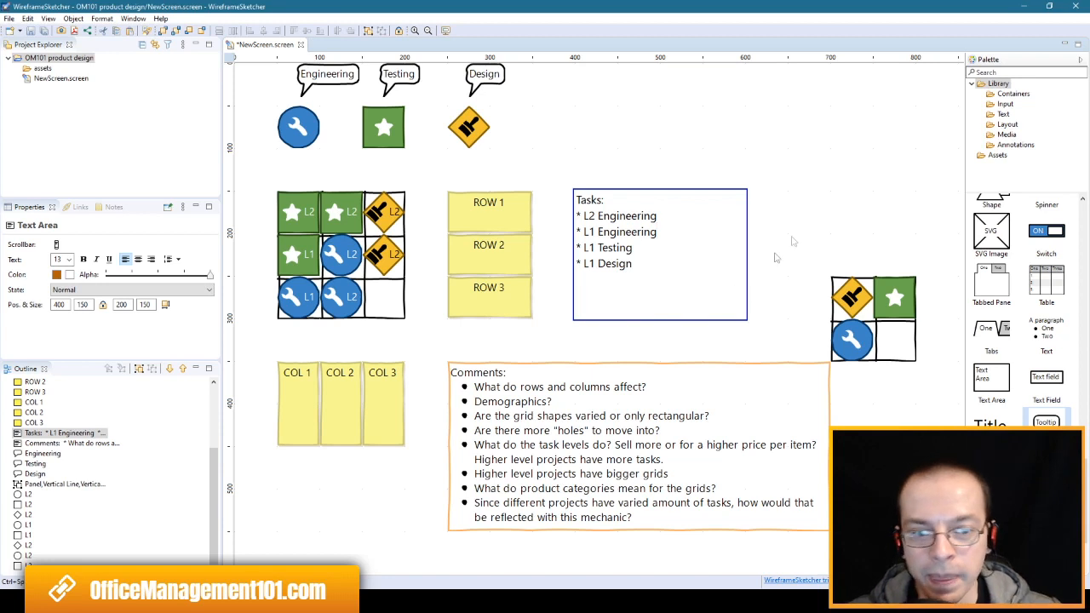
pyautogui.click(244, 329)
pyautogui.click(287, 303)
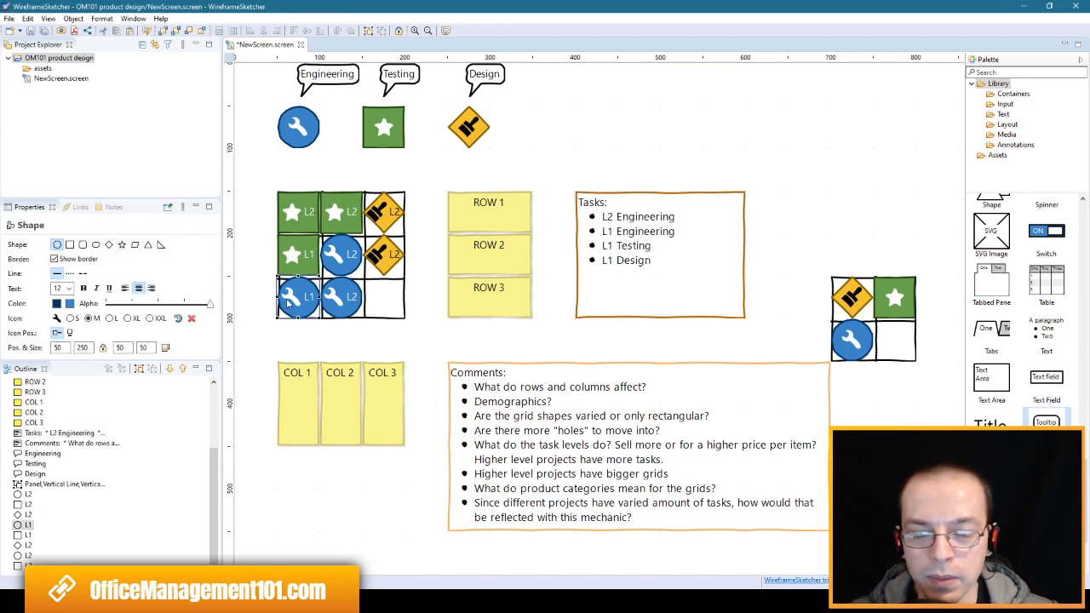
# - Change the testing entry in the Tasks text area to L2 Testing and add an L1 Testing bullet below it
pyautogui.doubleClick(627, 248)
pyautogui.click(595, 248)
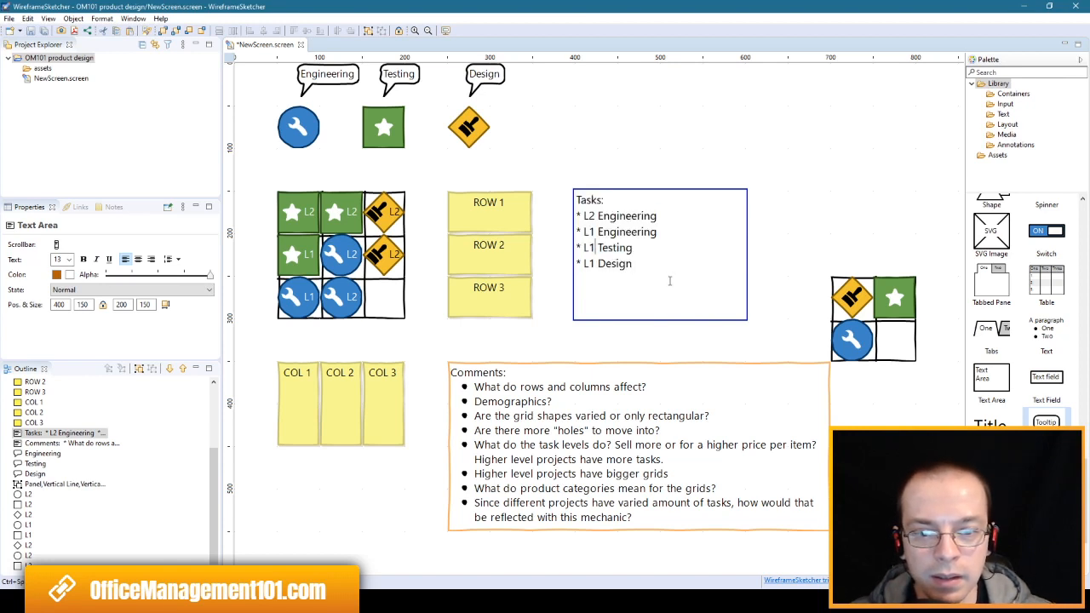
pyautogui.press('BackSpace')
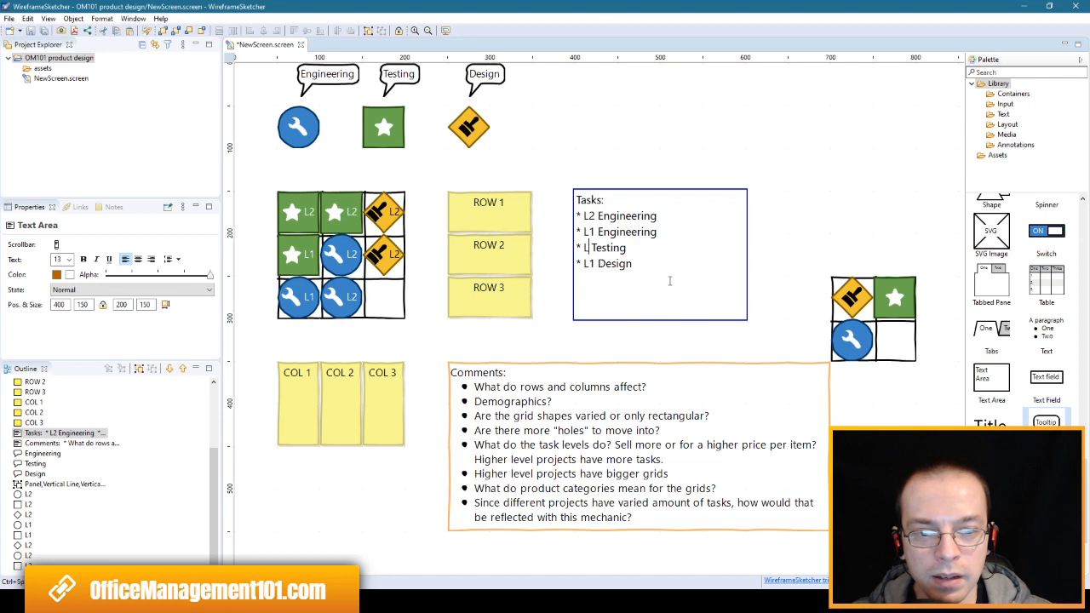
pyautogui.write('2')
pyautogui.press('Return')
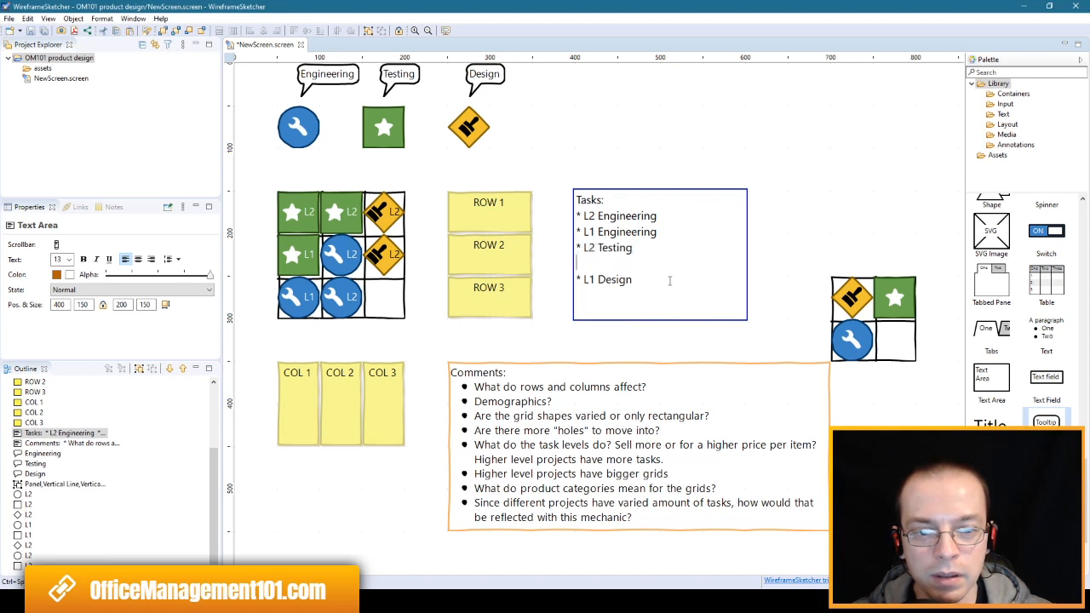
pyautogui.write('* L1 T')
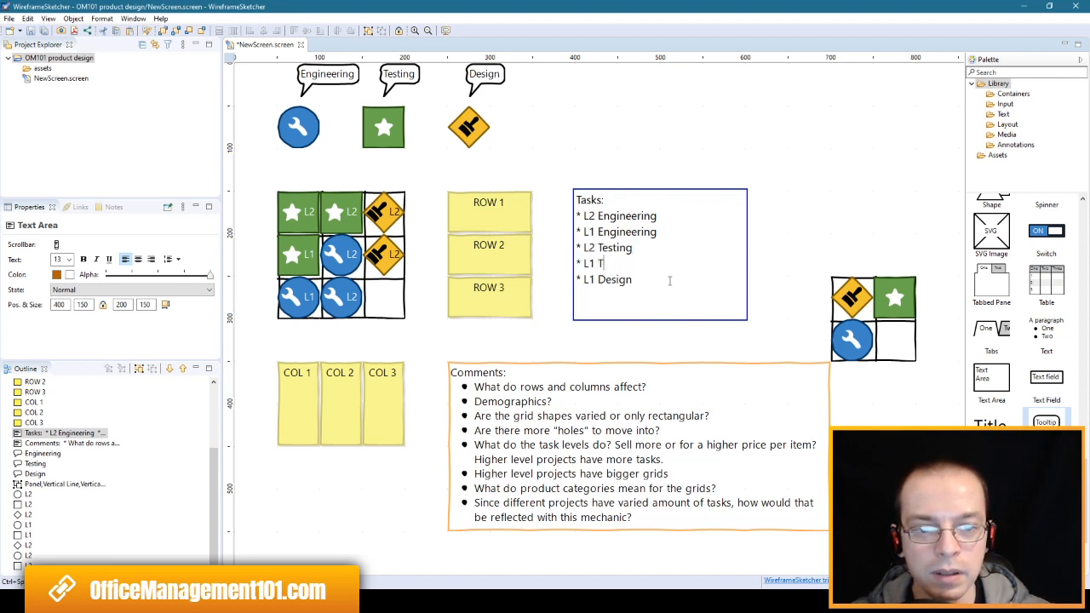
pyautogui.write('esting')
pyautogui.press('Return')
pyautogui.press('BackSpace')
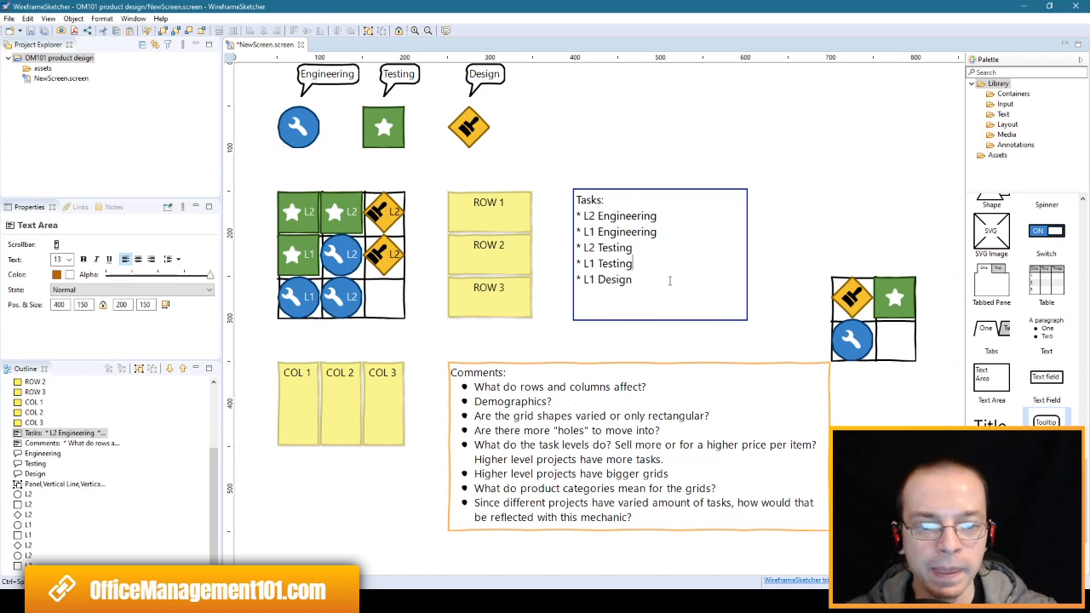
pyautogui.click(767, 200)
pyautogui.click(298, 256)
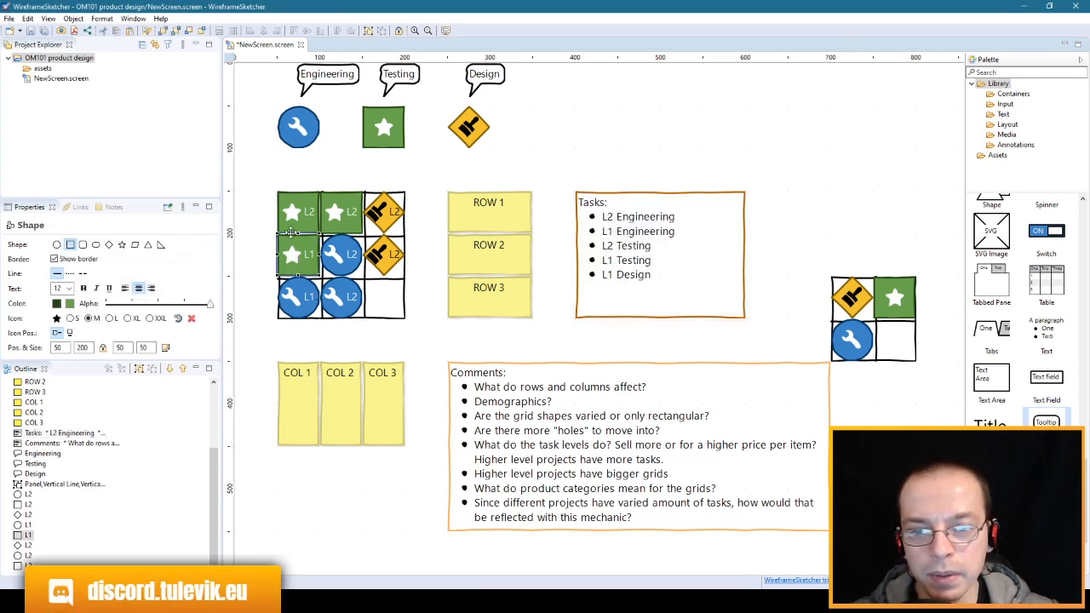
# - Change the design entry in the Tasks text area to L2 Design
pyautogui.click(634, 279)
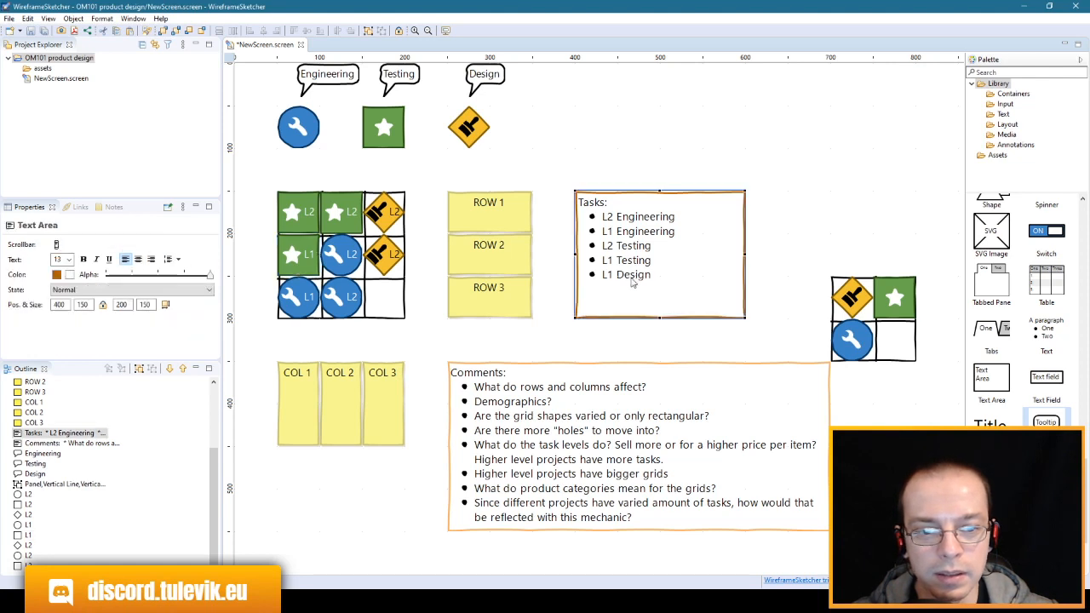
pyautogui.doubleClick(633, 284)
pyautogui.click(601, 283)
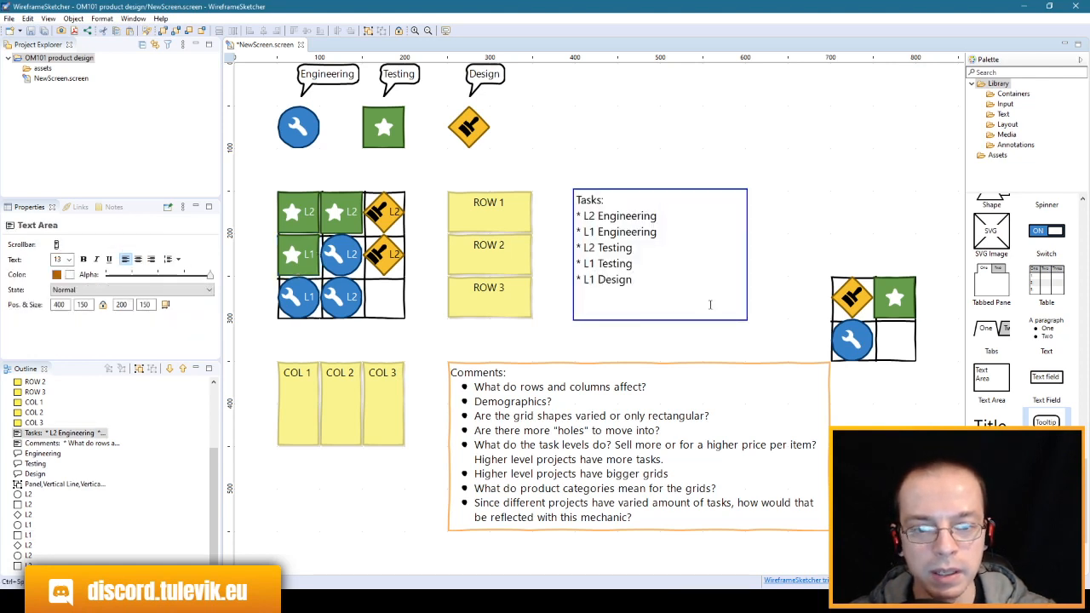
pyautogui.press('BackSpace')
pyautogui.write('2')
pyautogui.press('Return')
pyautogui.press('BackSpace')
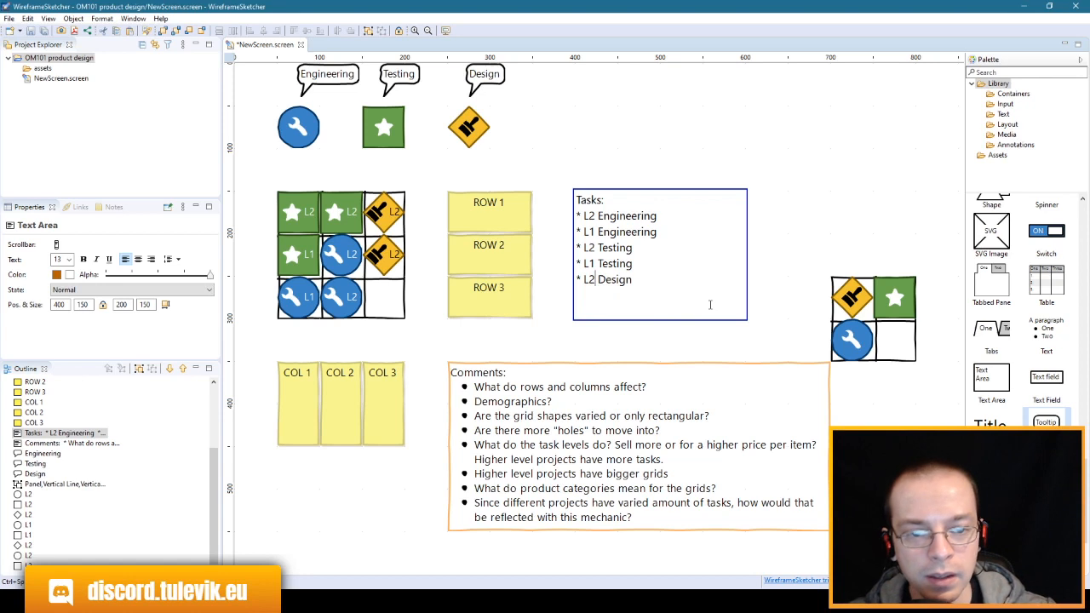
pyautogui.click(804, 217)
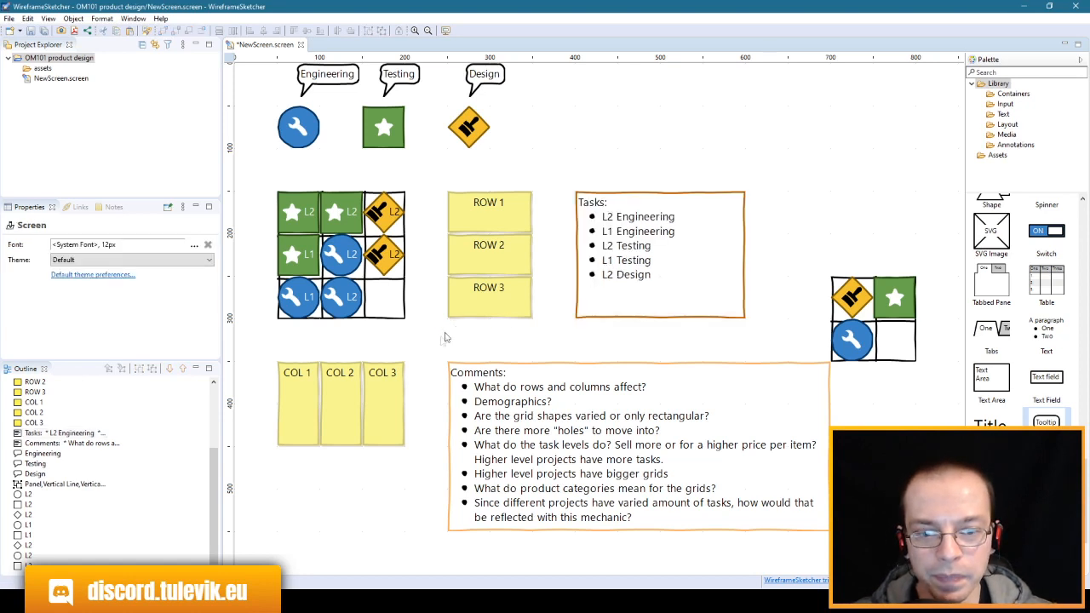
# - Move the L1 testing square from the second row, first column into the empty third-row, third-column cell of the 3x3 grid
pyautogui.click(296, 261)
pyautogui.moveTo(296, 261); pyautogui.dragTo(385, 302)
pyautogui.click(497, 337)
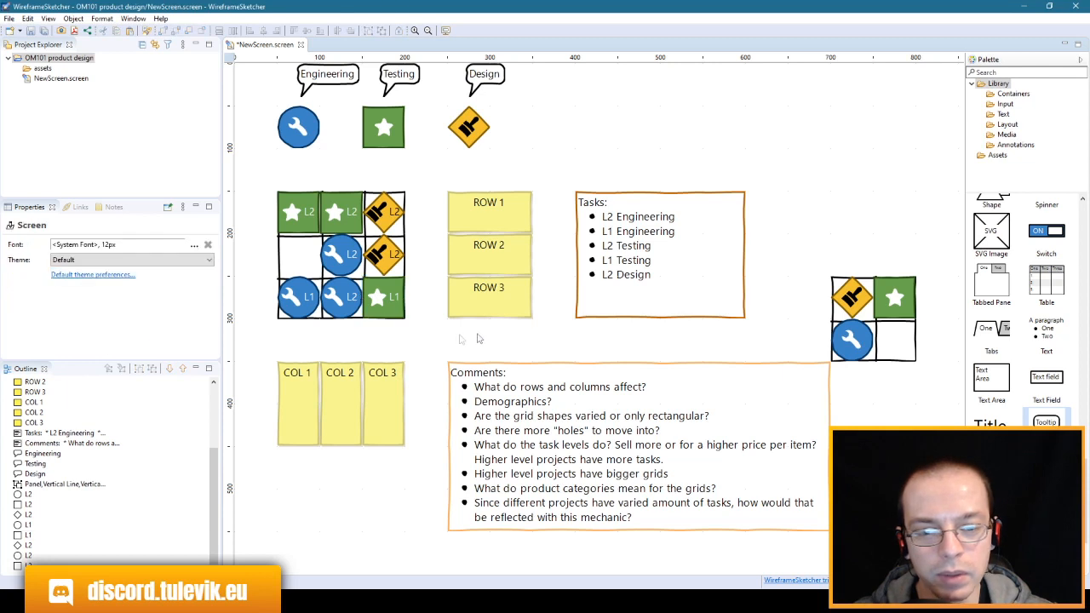
# - Move the L1 engineering circle up to the second row, first column, and the first column's L2 testing square down to the third row
pyautogui.click(301, 301)
pyautogui.moveTo(307, 305); pyautogui.dragTo(311, 263)
pyautogui.click(472, 340)
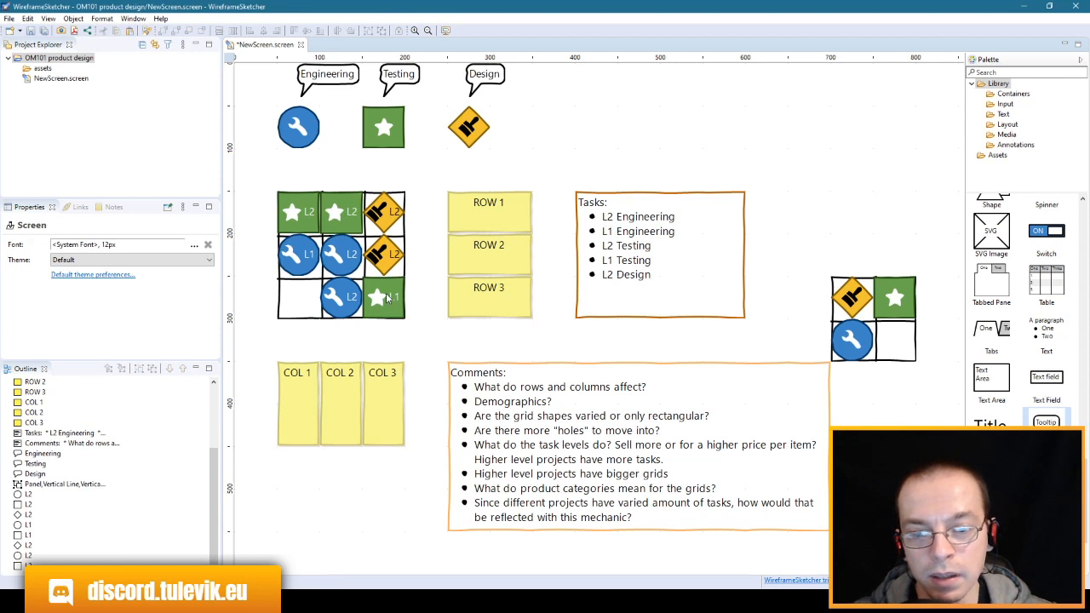
pyautogui.moveTo(306, 213); pyautogui.dragTo(311, 296)
# - Prefix the L2 Engineering entry in the Tasks text area with the quantity 2 x
pyautogui.doubleClick(622, 221)
pyautogui.click(688, 238)
pyautogui.press('Right')
pyautogui.press('Right')
pyautogui.write('2 x')
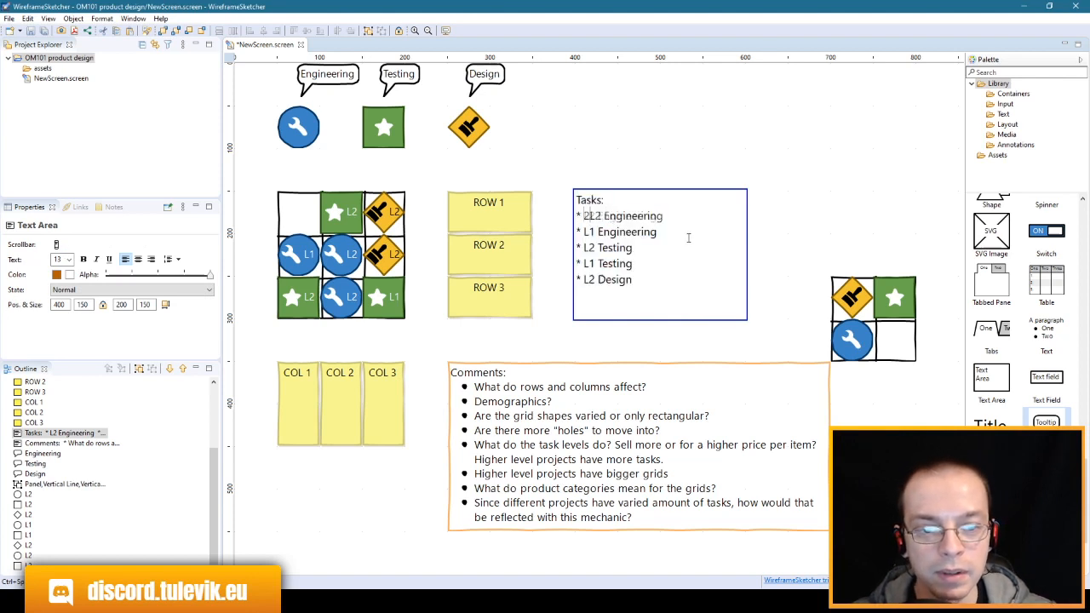
pyautogui.click(799, 198)
# - Move the L1 testing square to the first row, first column of the 3x3 grid and save the screen
pyautogui.click(338, 221)
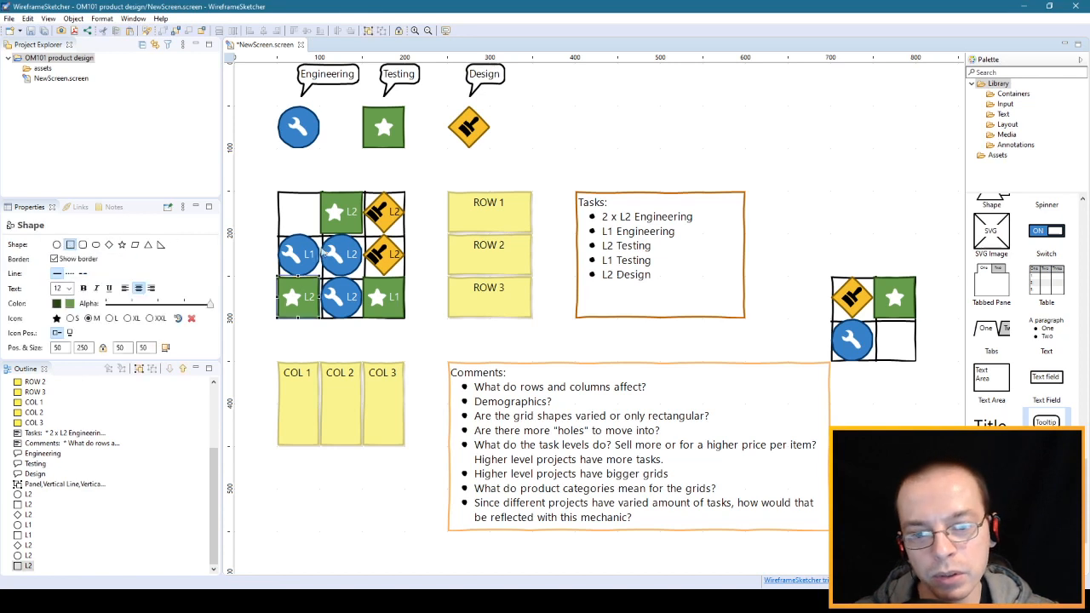
pyautogui.click(302, 303)
pyautogui.click(383, 298)
pyautogui.moveTo(383, 298); pyautogui.dragTo(298, 216)
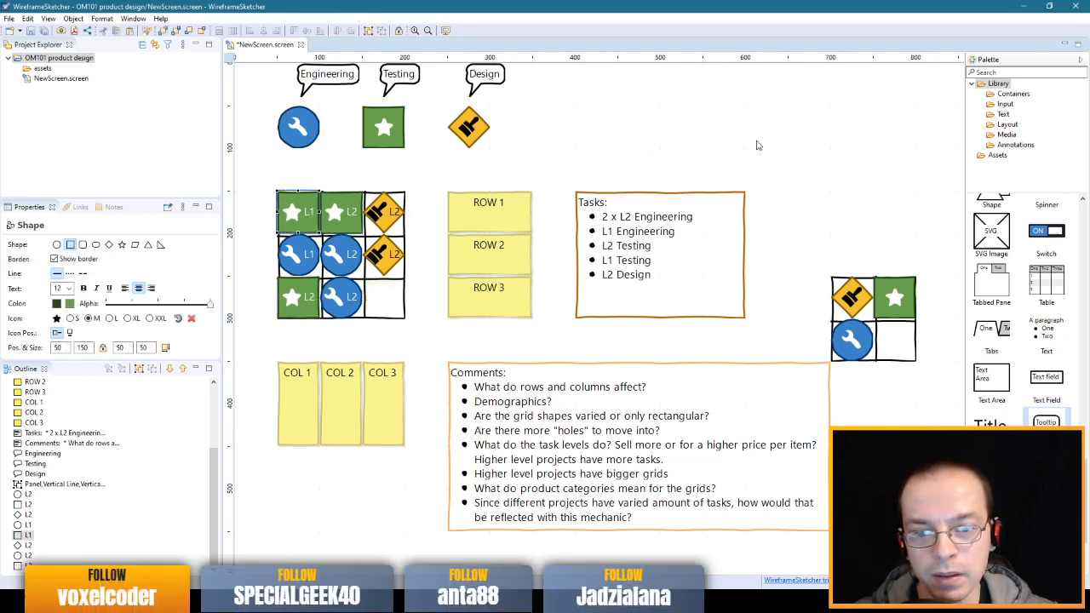
pyautogui.click(852, 147)
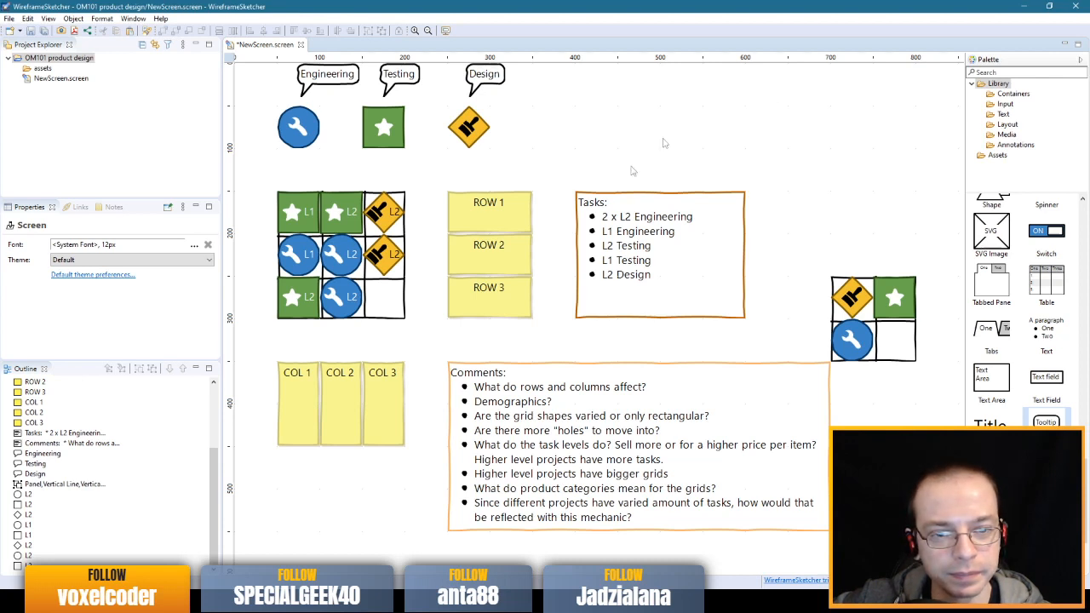
pyautogui.hotkey('ctrl', 's')
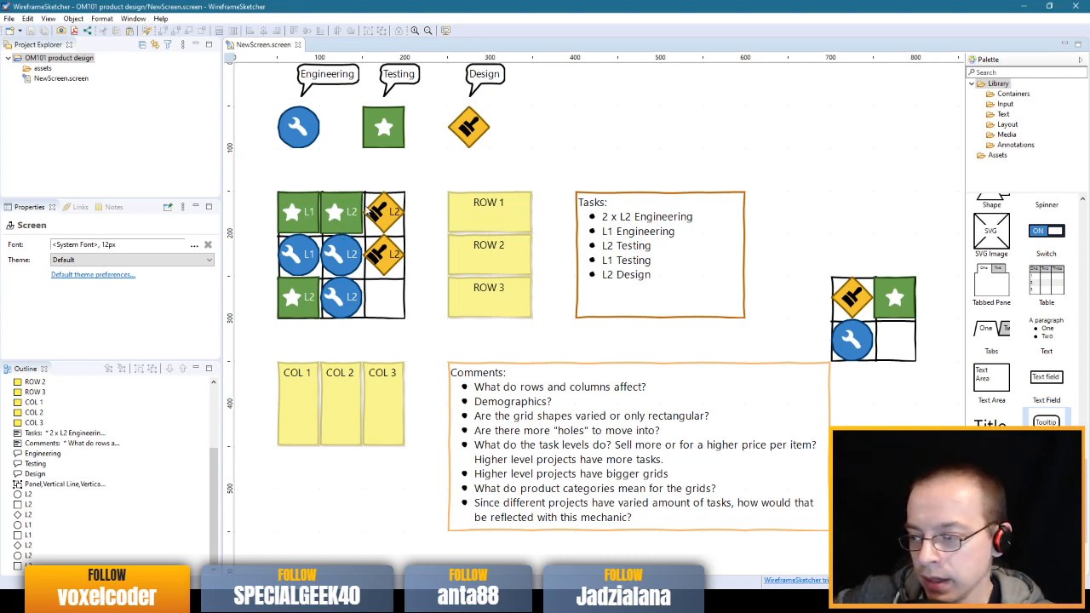
# - Add the line CHILDREN below the heading in the ROW 1 note
pyautogui.click(489, 215)
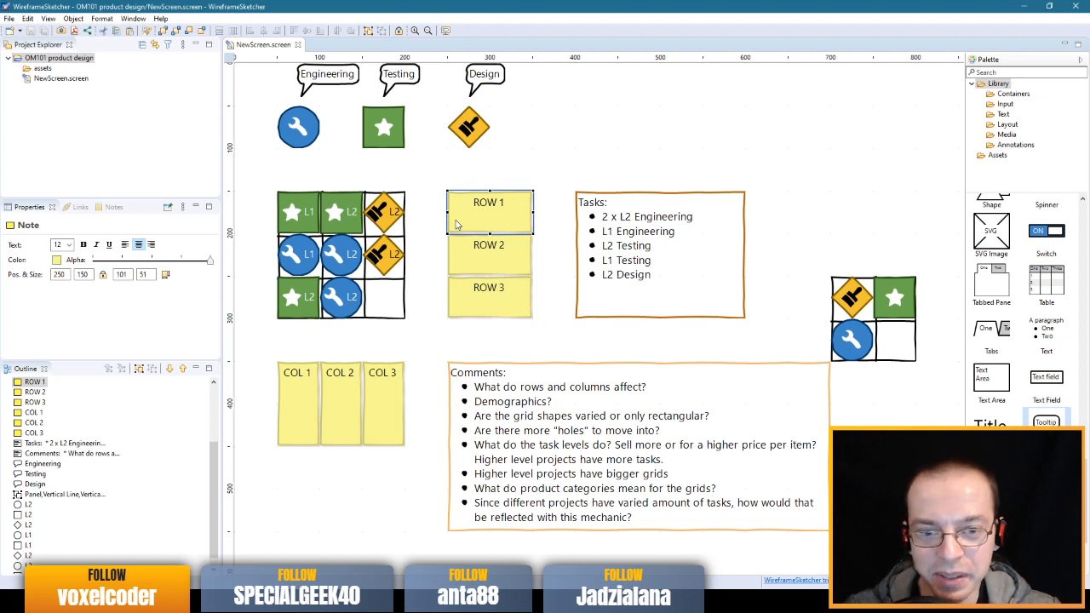
pyautogui.doubleClick(499, 220)
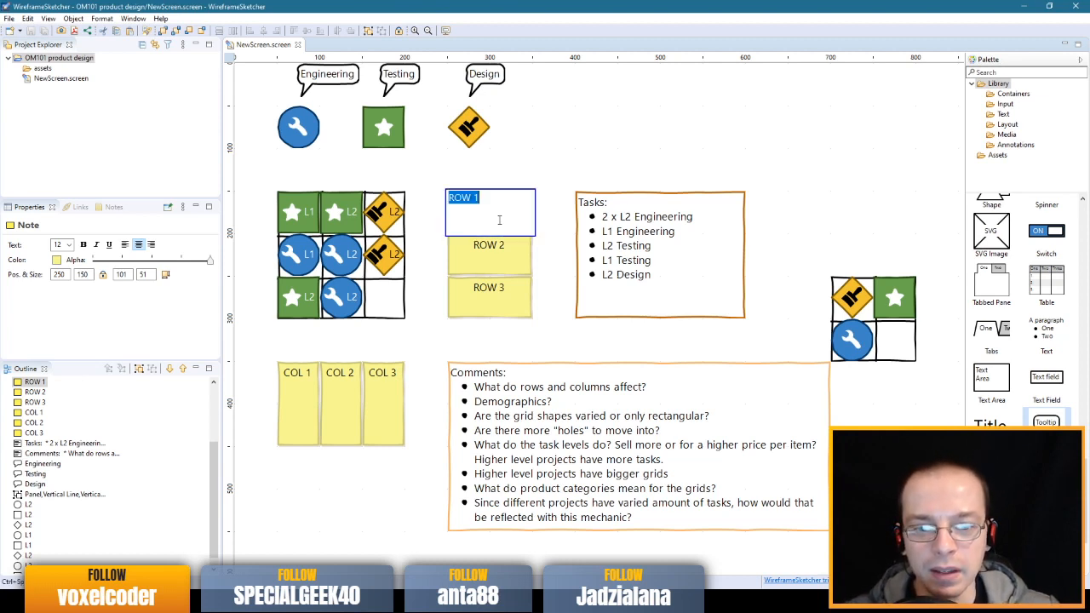
pyautogui.click(499, 221)
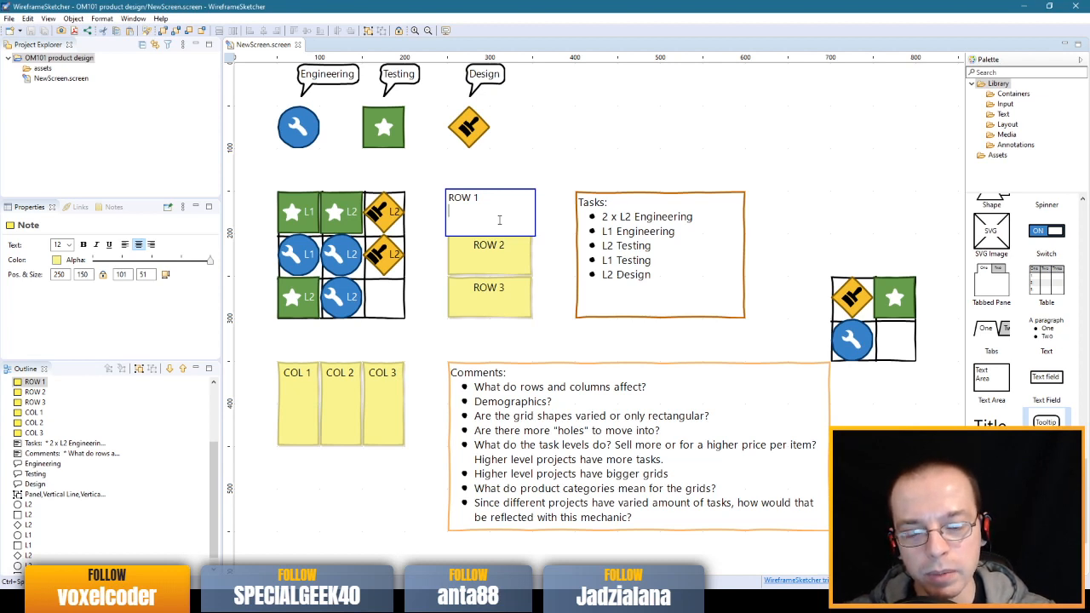
pyautogui.write('CH')
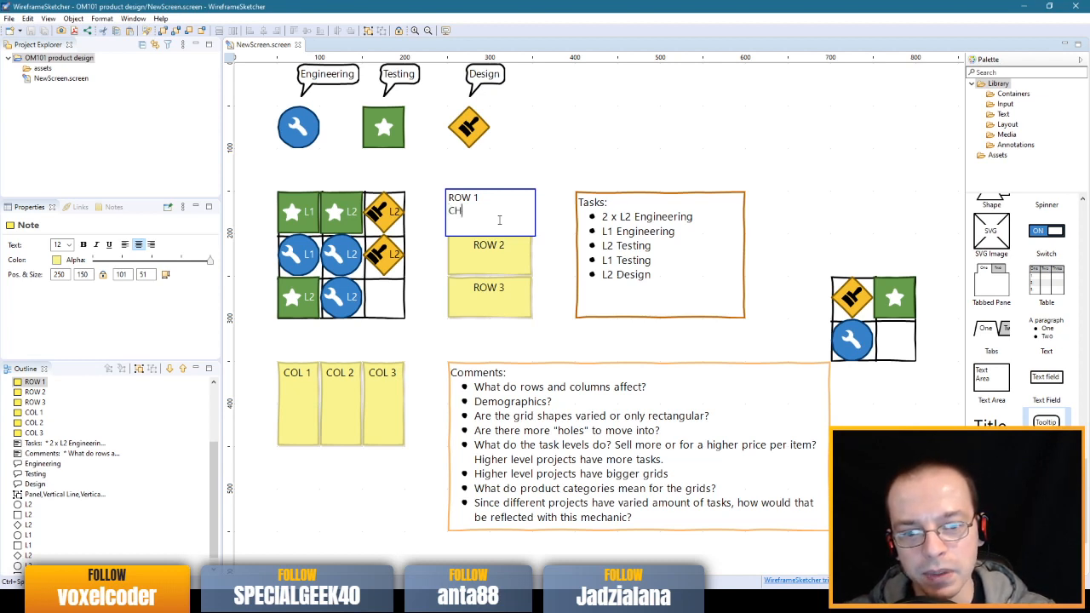
pyautogui.write('ILDREN')
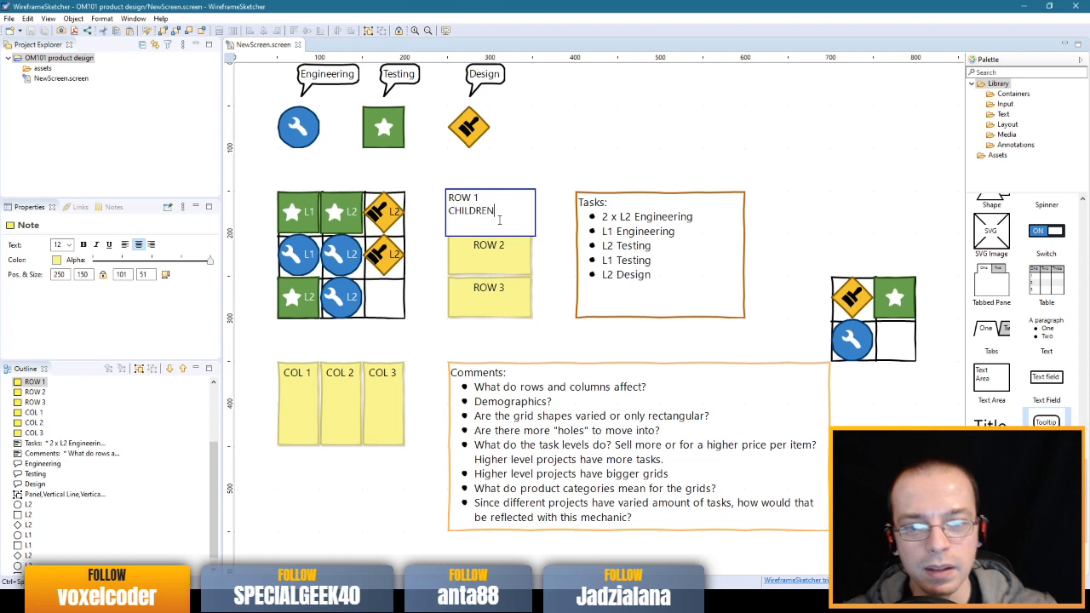
pyautogui.click(559, 184)
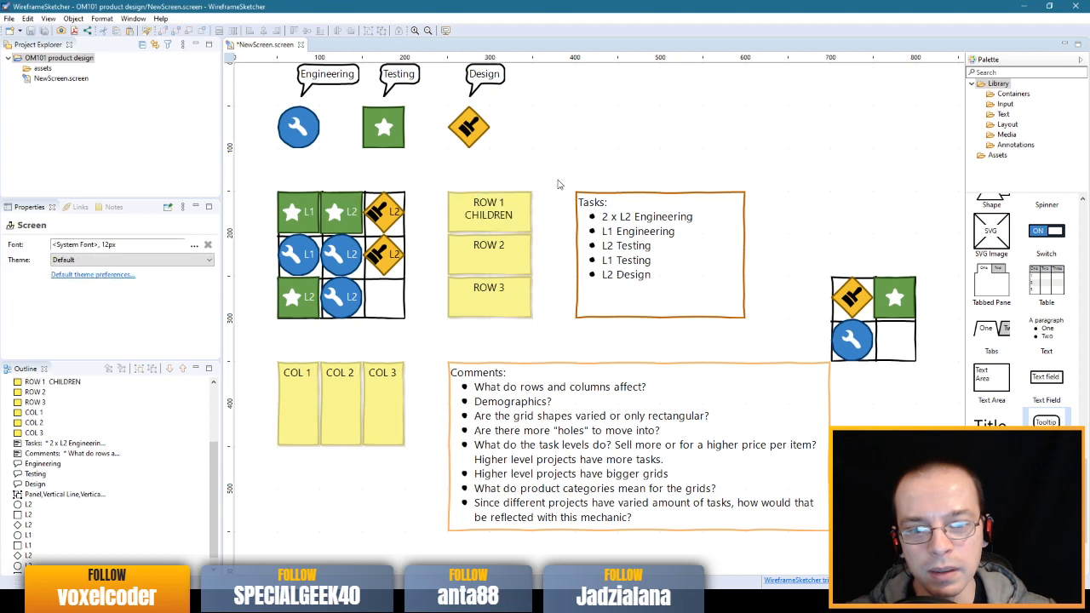
pyautogui.click(514, 220)
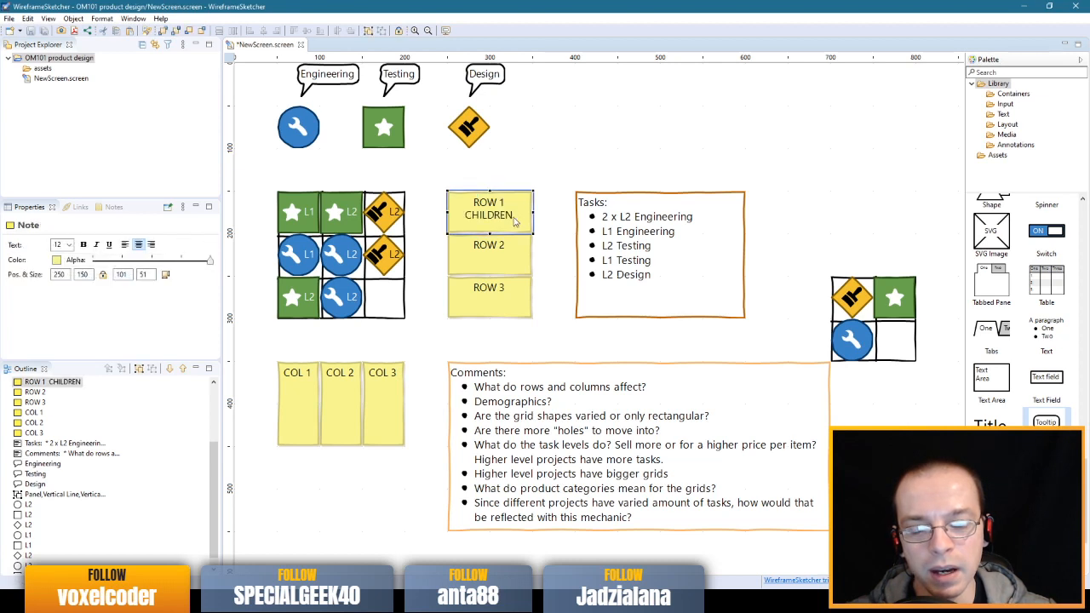
# - Add the line ADULTS below the heading in the ROW 2 note
pyautogui.doubleClick(497, 269)
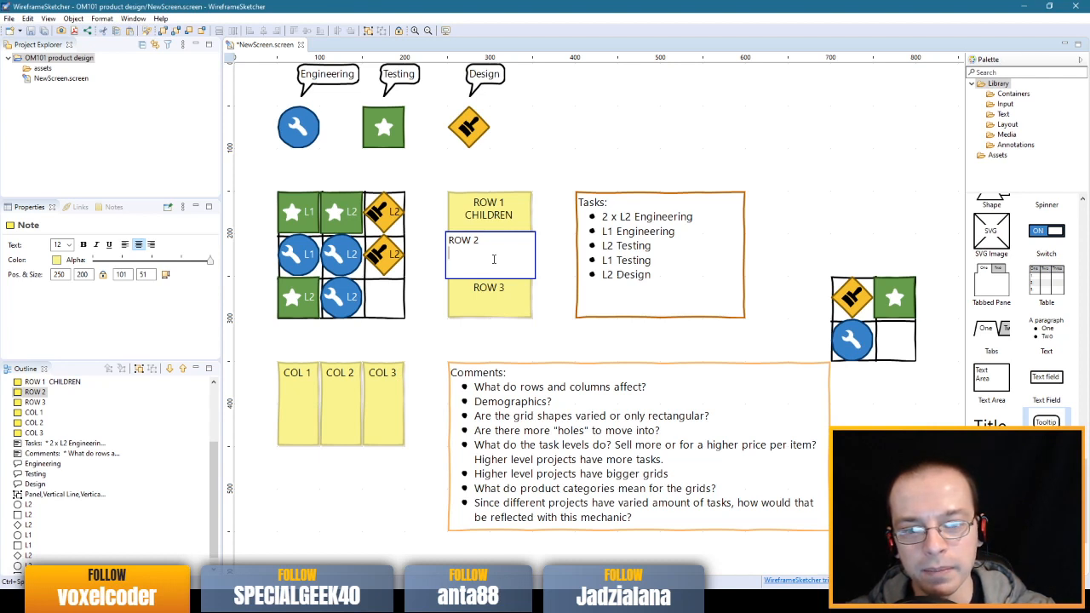
pyautogui.write('ADULTS')
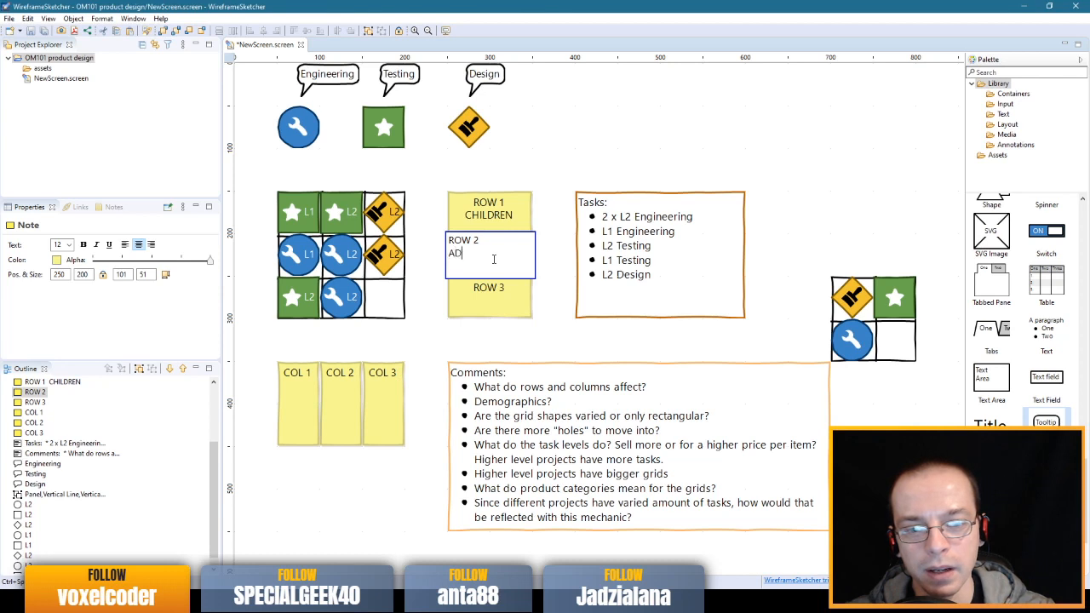
pyautogui.press('BackSpace')
# - Add the line Design below CHILDREN in the ROW 1 note
pyautogui.click(505, 219)
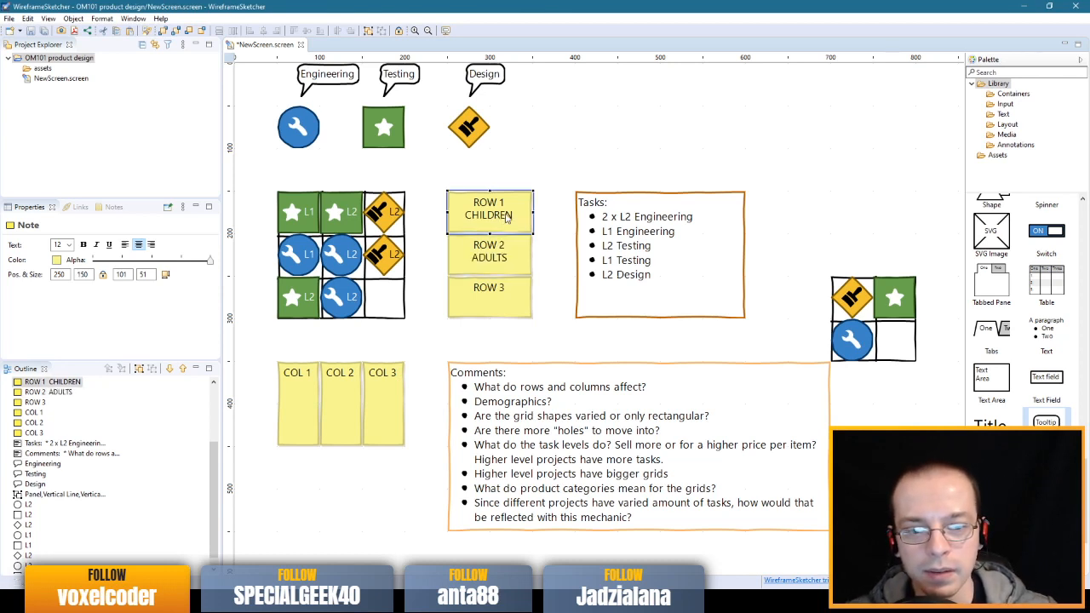
pyautogui.click(507, 213)
pyautogui.click(516, 213)
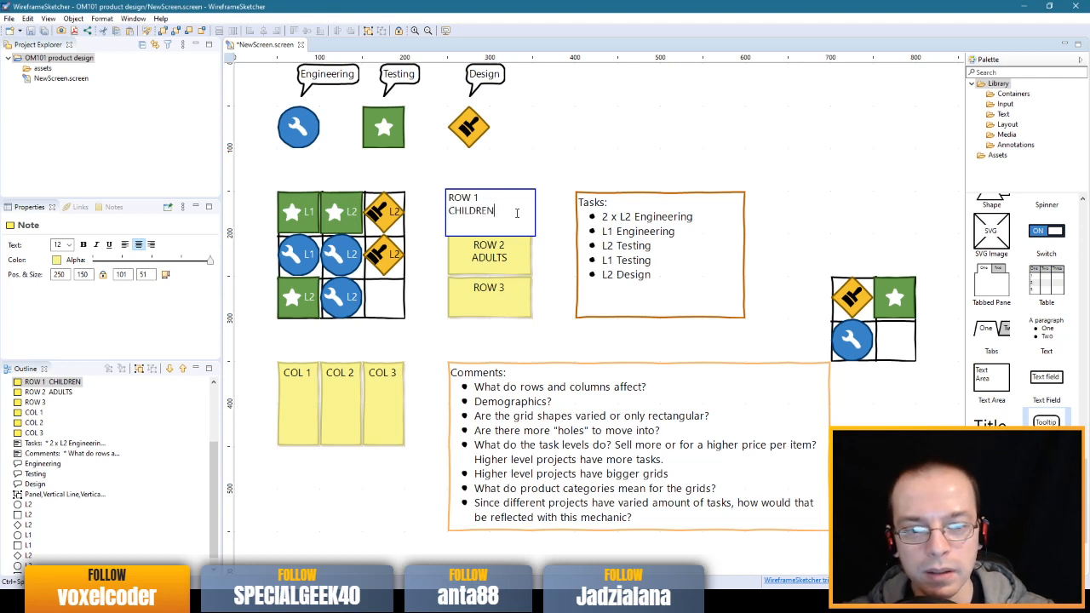
pyautogui.write('Design')
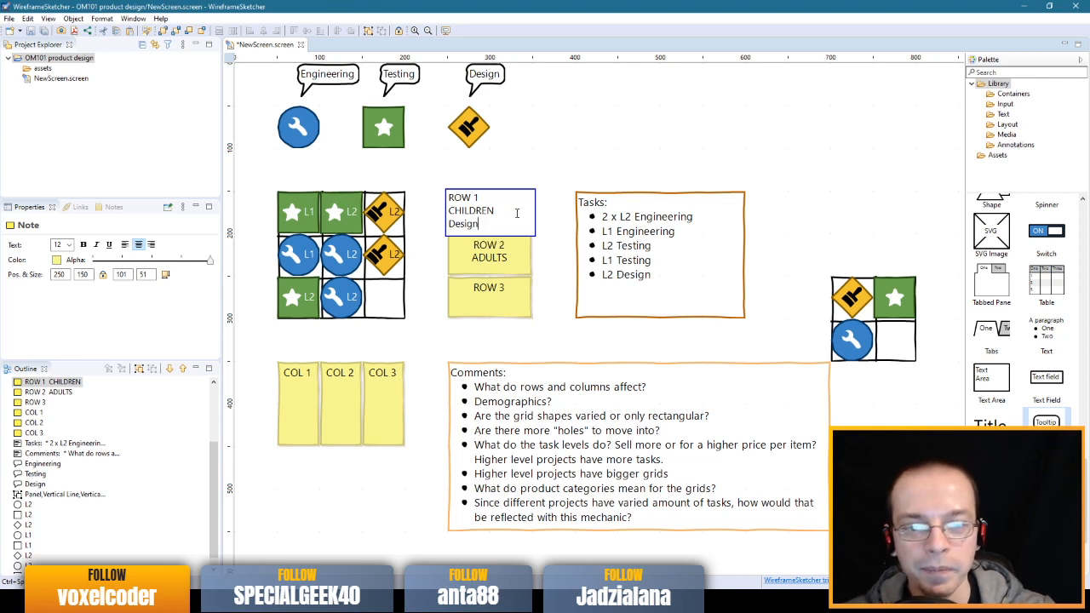
pyautogui.click(552, 210)
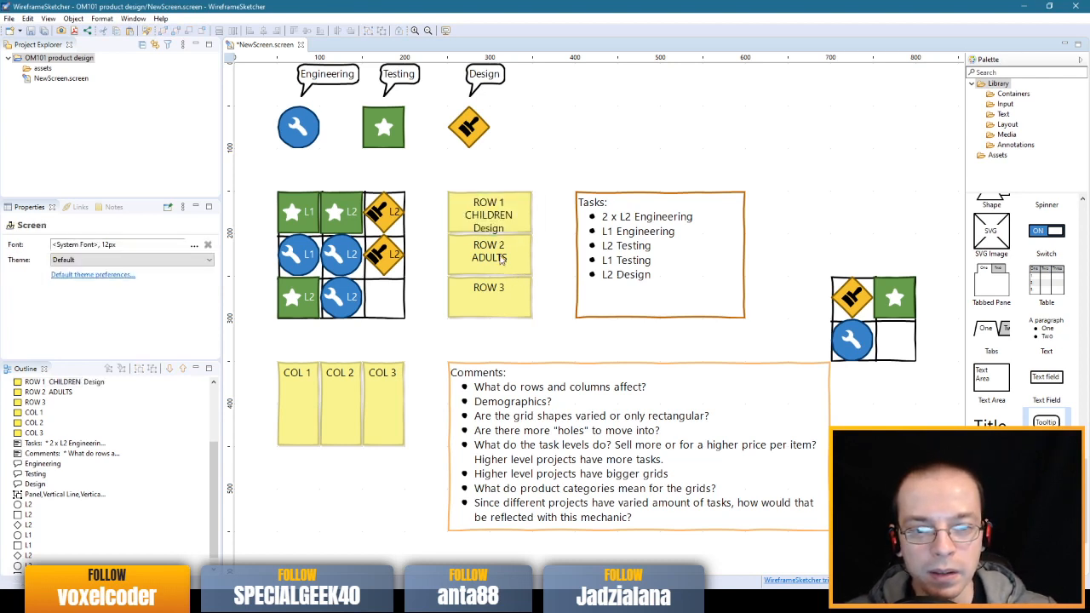
# - Add the line Engineering below ADULTS in the ROW 2 note
pyautogui.doubleClick(507, 257)
pyautogui.click(510, 267)
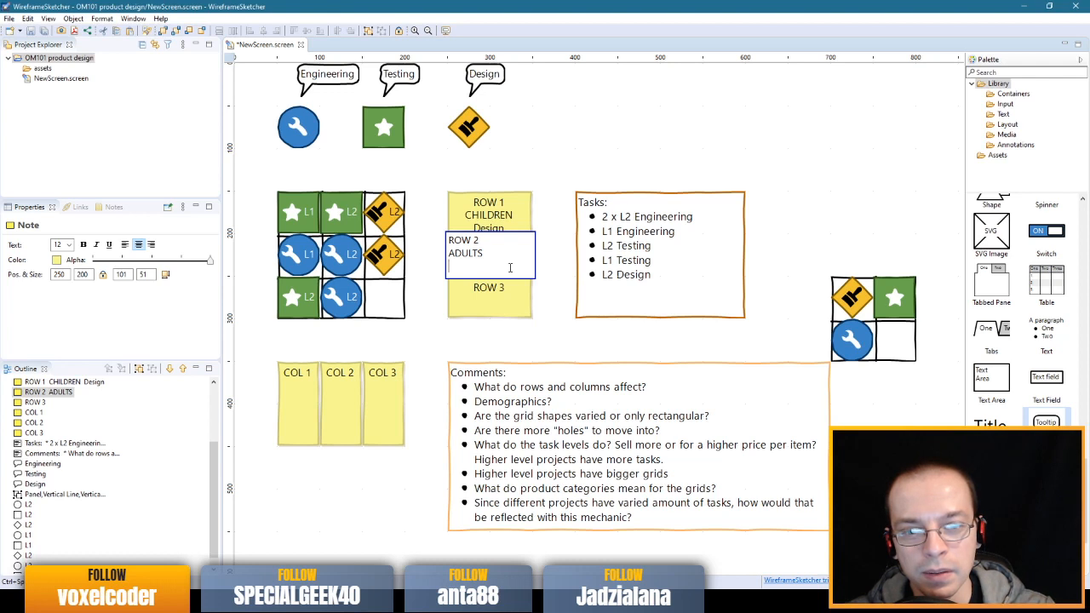
pyautogui.write('Engineering')
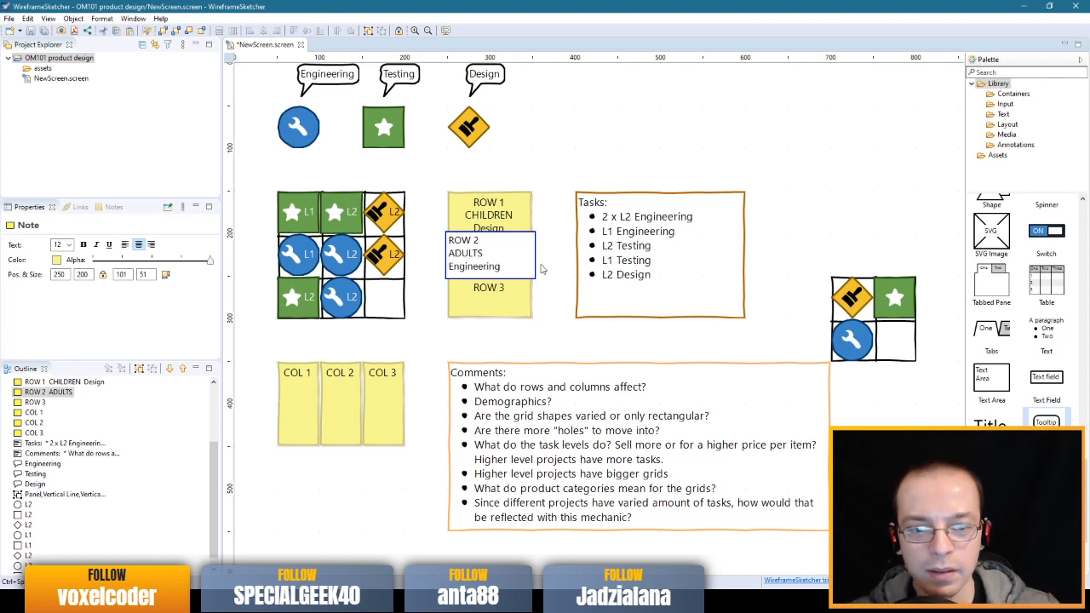
# - Add the lines SENIORS and Testing below the heading in the ROW 3 note
pyautogui.click(492, 311)
pyautogui.doubleClick(498, 302)
pyautogui.press('End')
pyautogui.press('Return')
pyautogui.write('SENIORS')
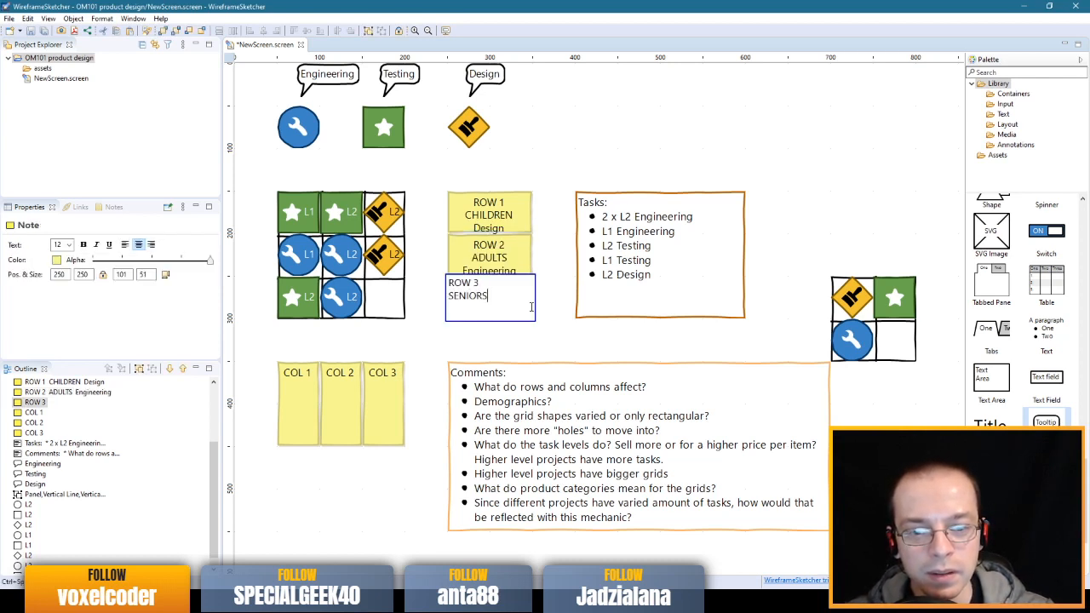
pyautogui.press('Return')
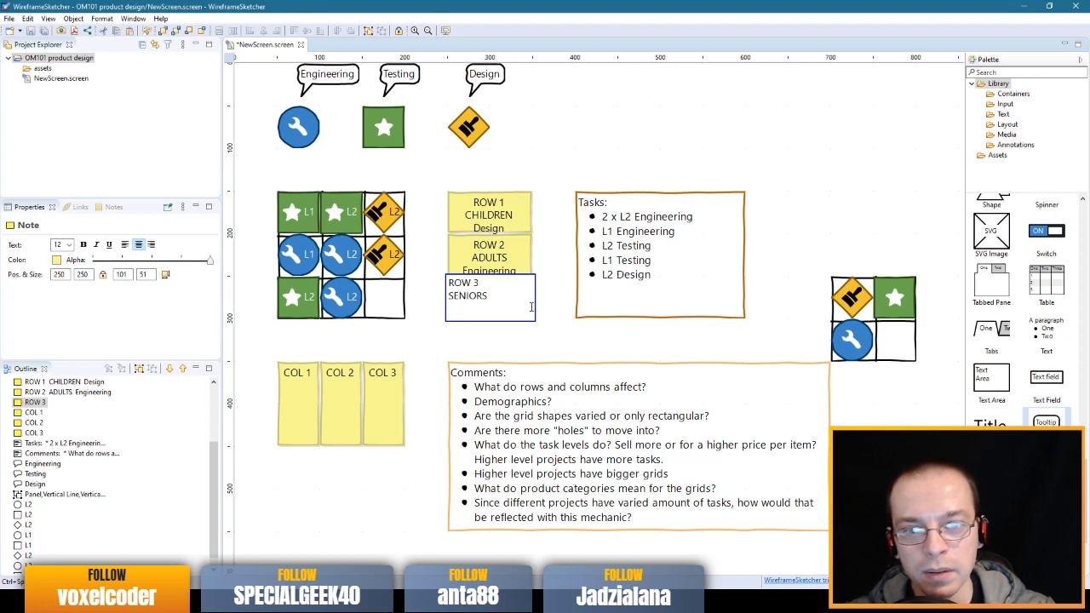
pyautogui.write('Test')
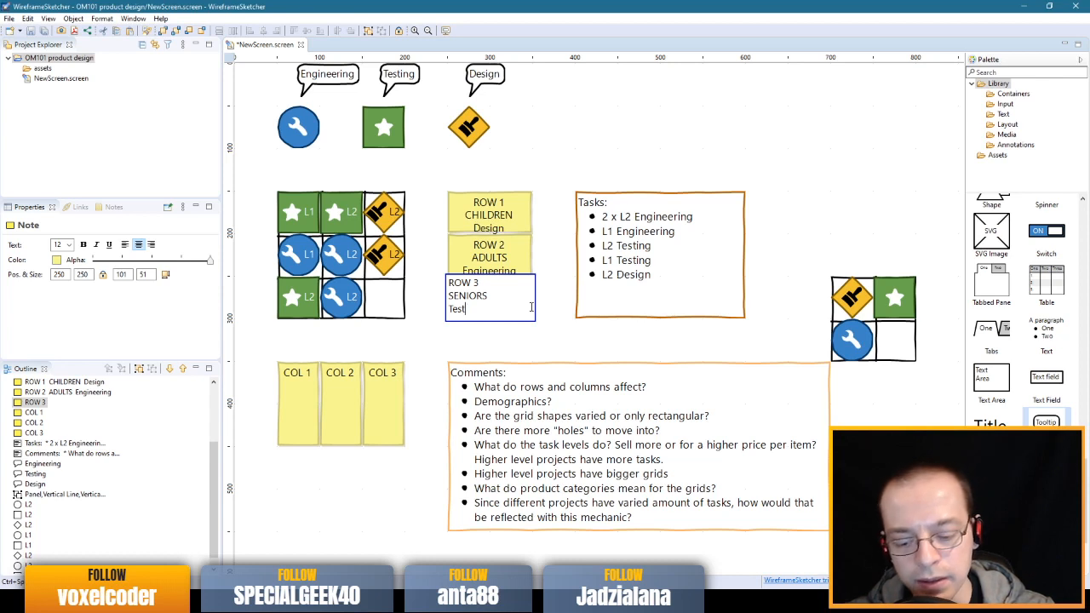
pyautogui.write('ing')
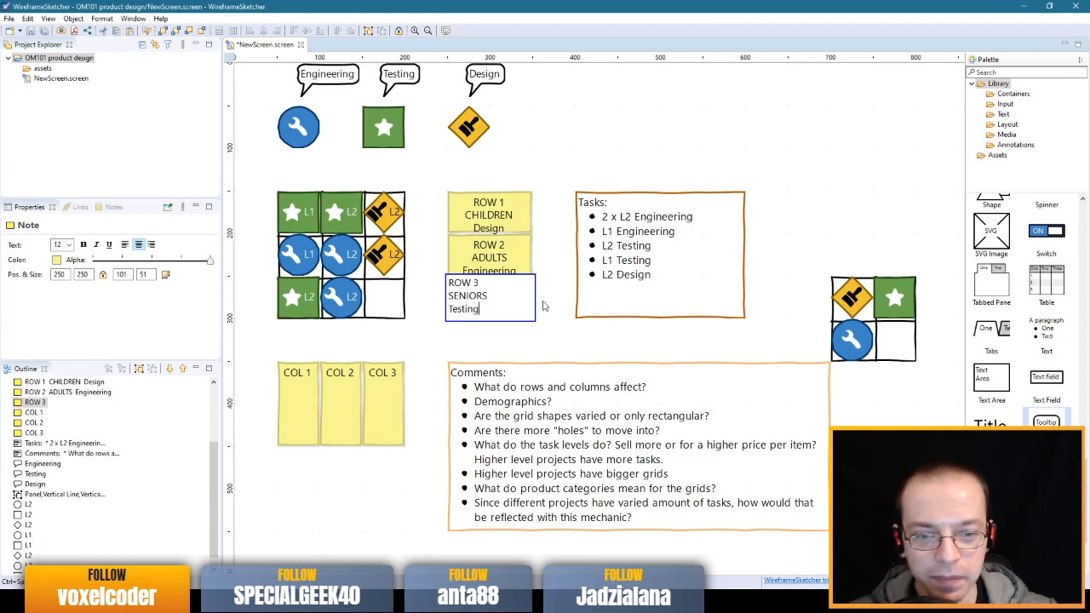
pyautogui.click(542, 303)
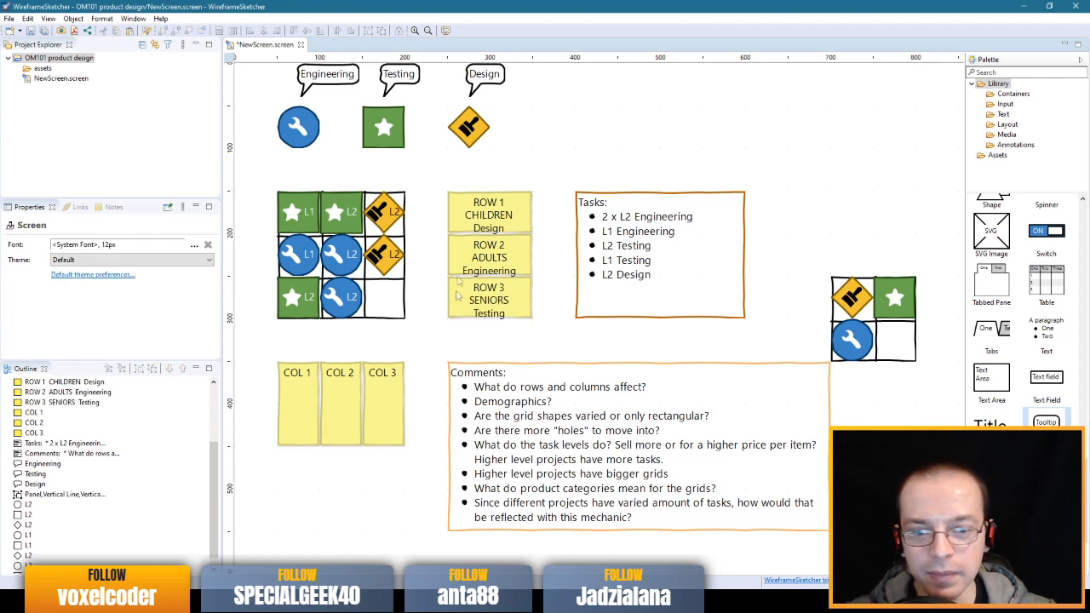
pyautogui.click(492, 219)
pyautogui.click(485, 258)
pyautogui.click(500, 306)
pyautogui.click(488, 217)
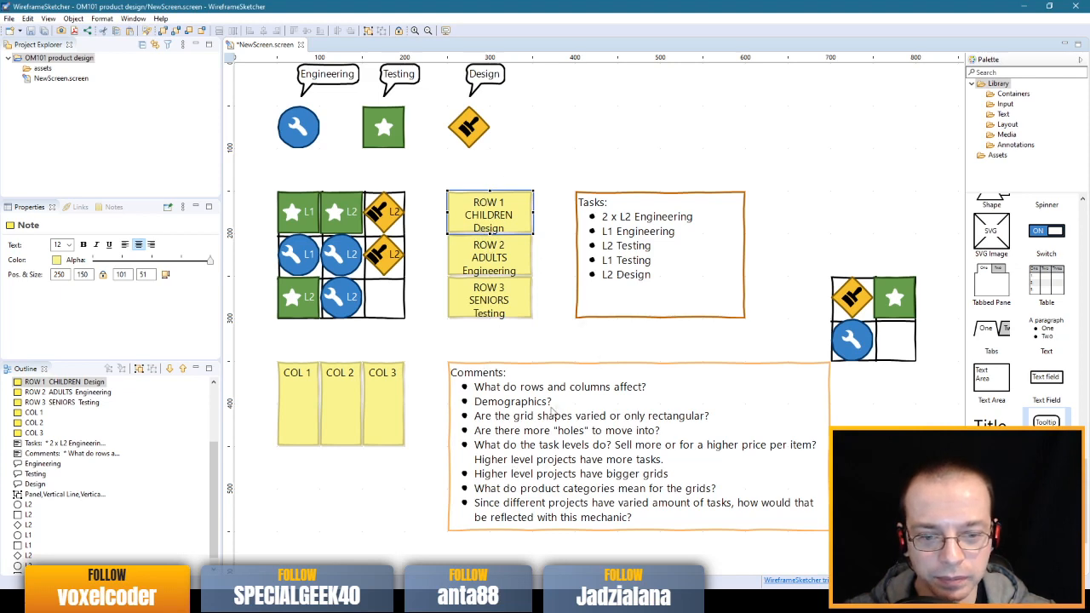
# - Extend the Demographics bullet in the Comments box with "Based on age? Or income level? Or some factor?"
pyautogui.doubleClick(573, 399)
pyautogui.click(582, 401)
pyautogui.write('Based')
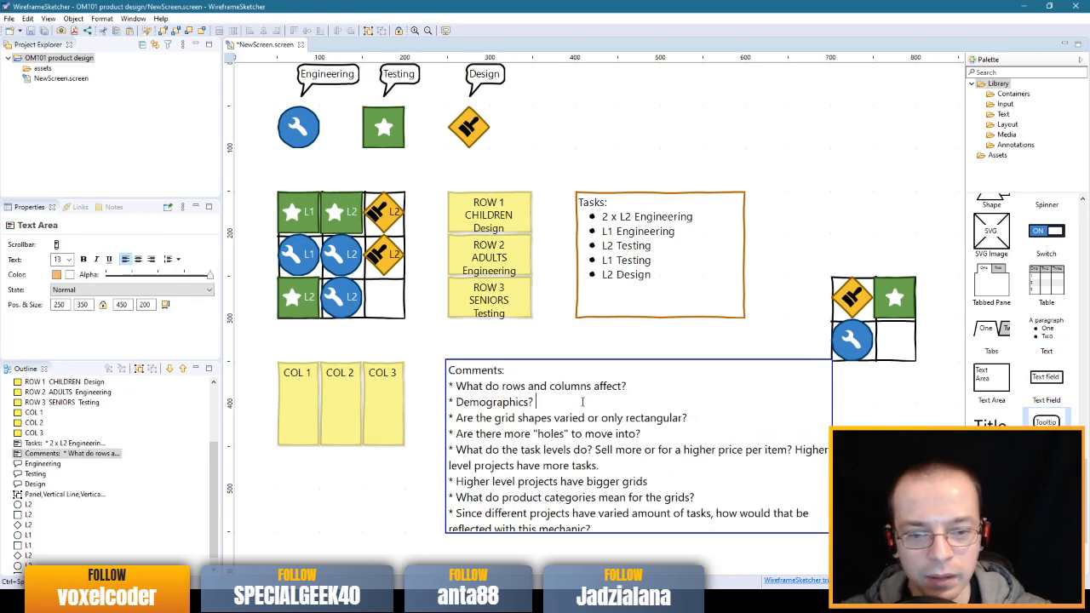
pyautogui.write(' on age? ')
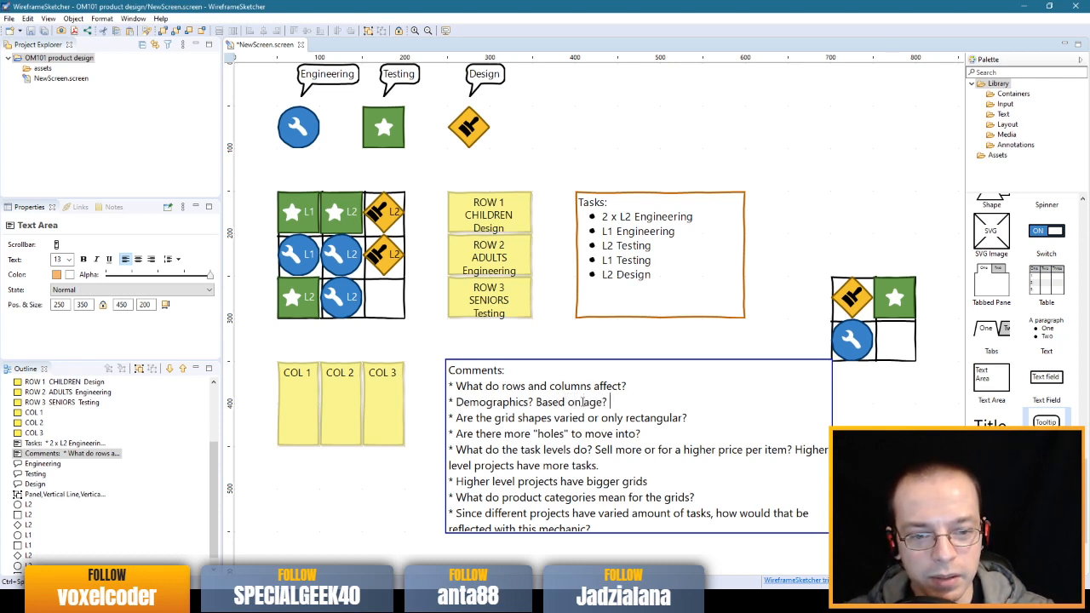
pyautogui.write('Or income')
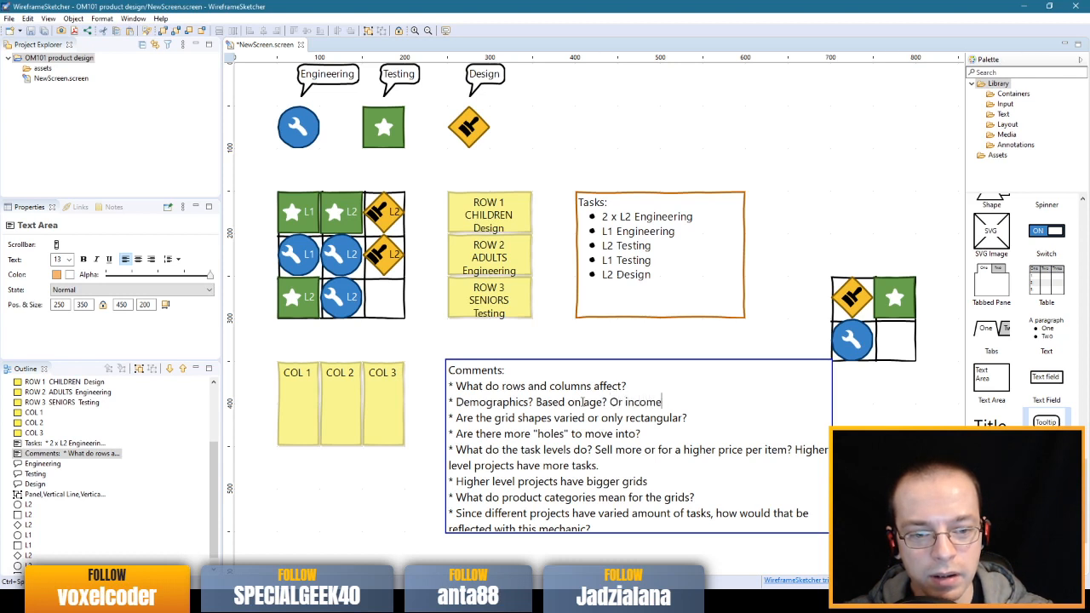
pyautogui.write(' level? Or')
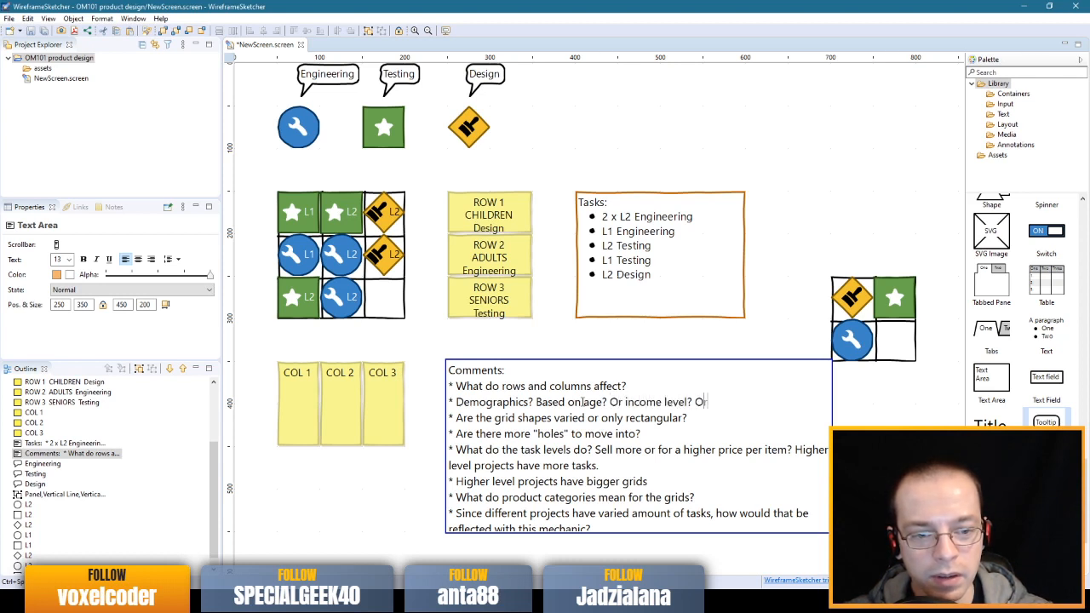
pyautogui.write(' some factor?')
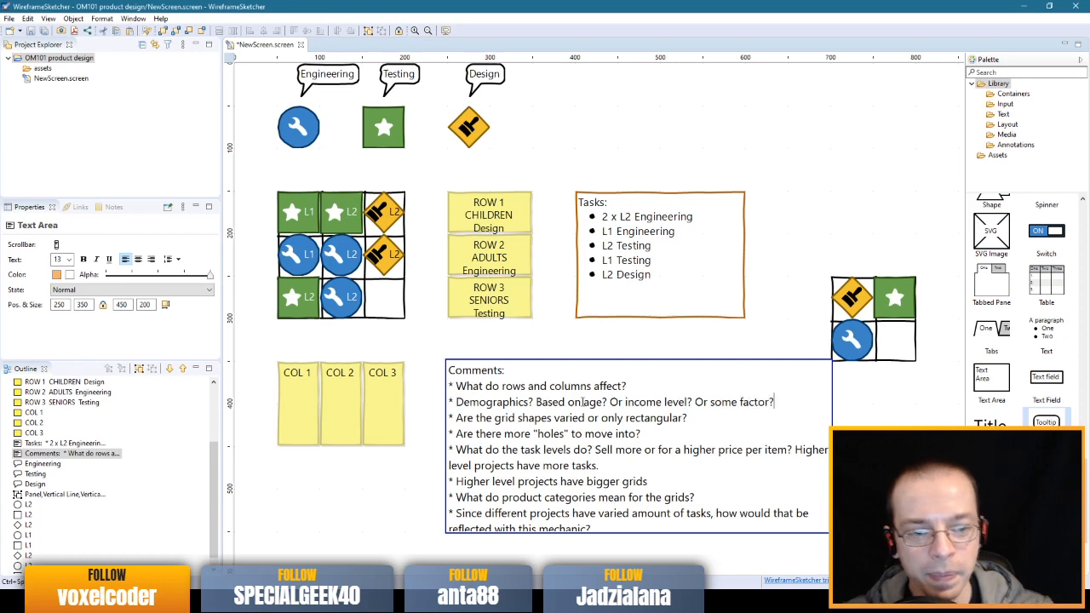
pyautogui.click(551, 160)
pyautogui.click(536, 400)
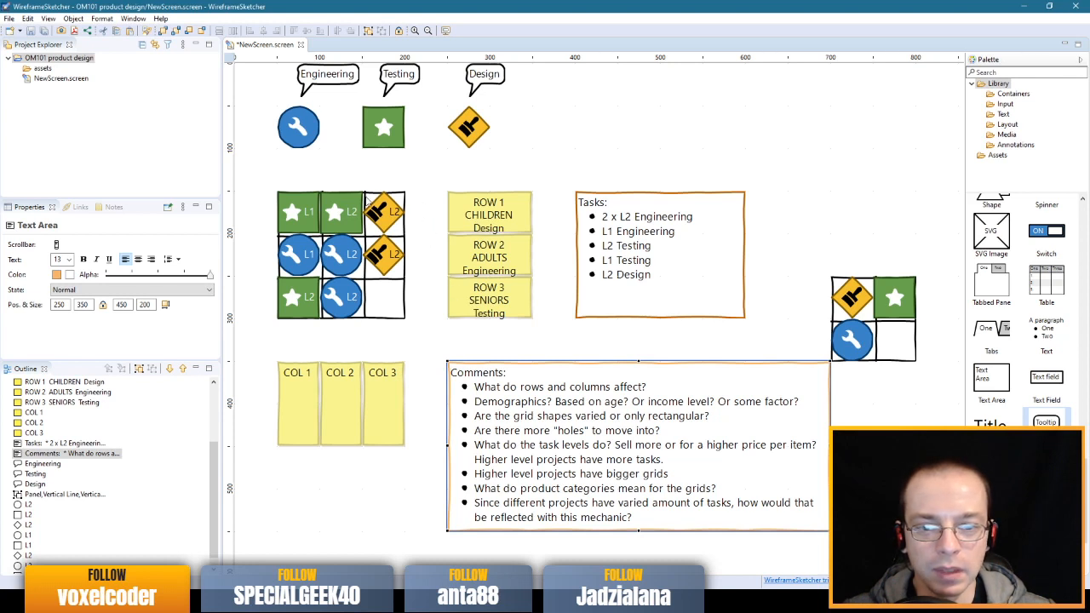
# - Move the L2 Testing tile from row 1 to the empty row 3 cell and the row 2 L2 Design tile into its place
pyautogui.click(313, 218)
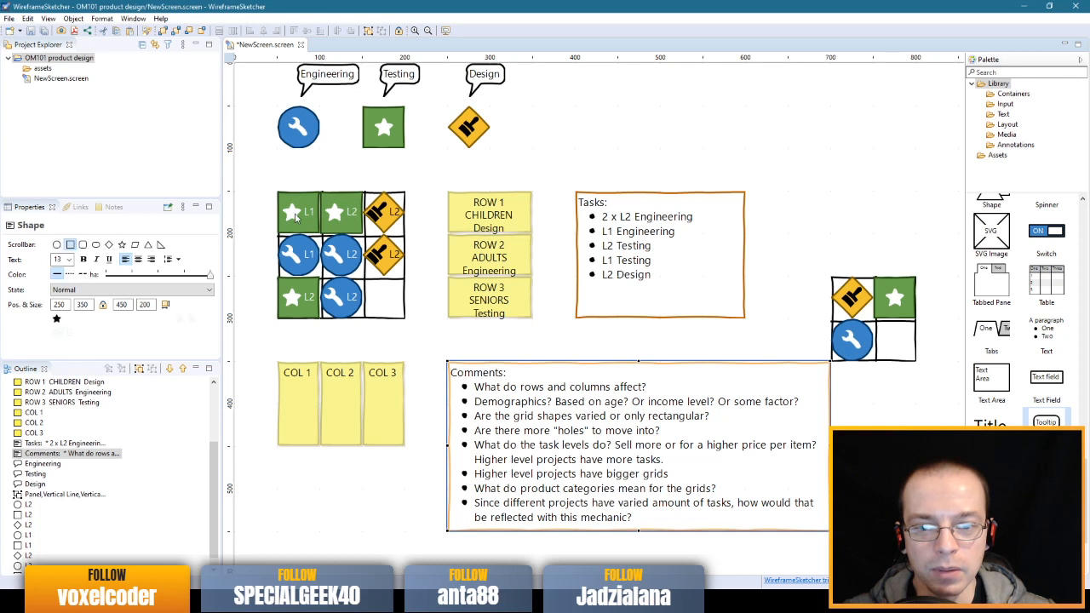
pyautogui.click(375, 218)
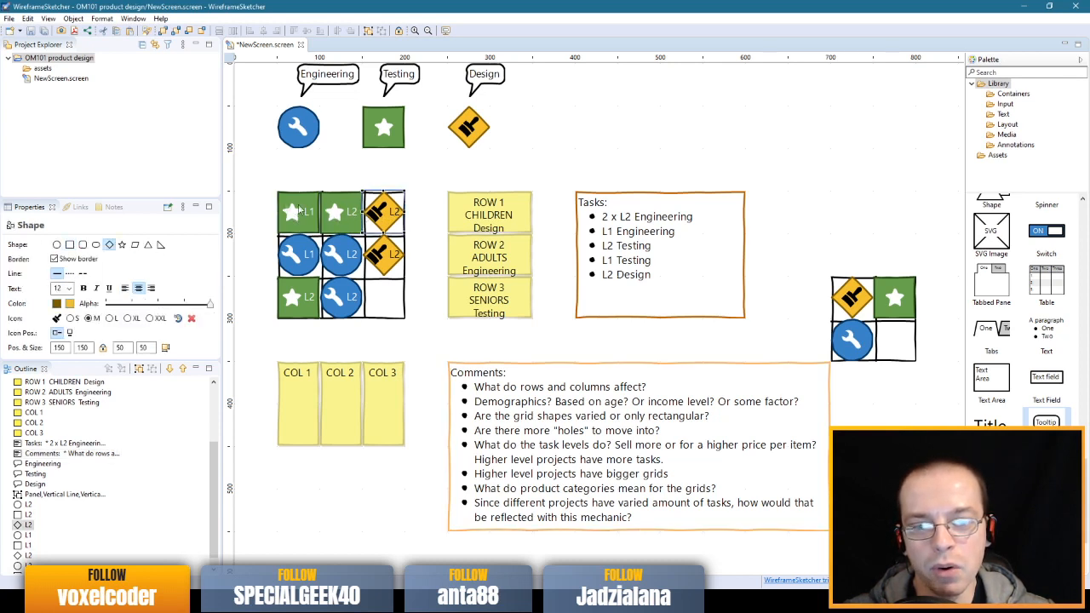
pyautogui.click(344, 211)
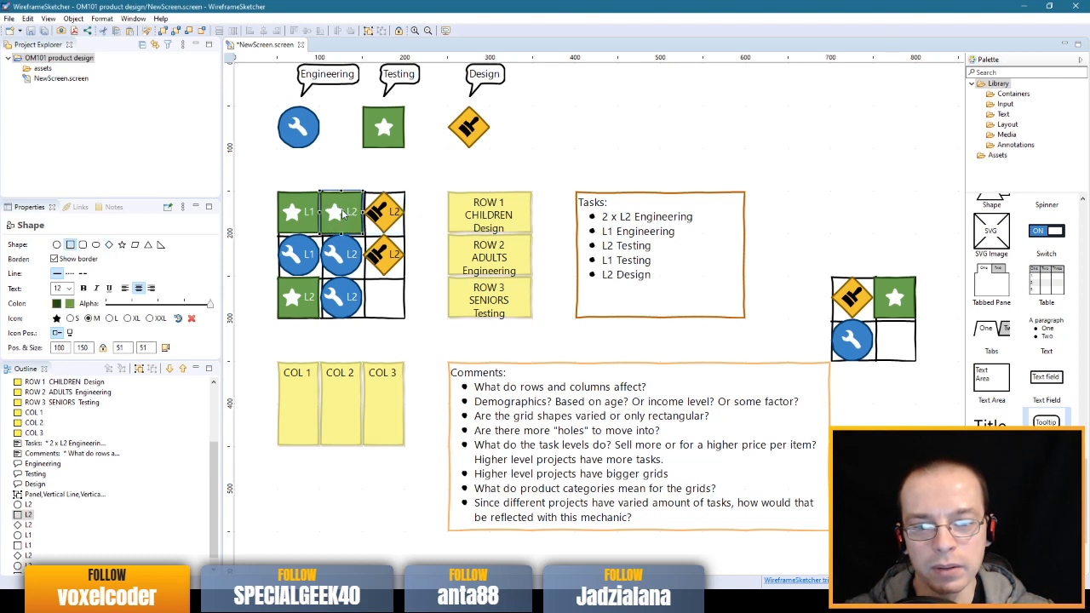
pyautogui.moveTo(344, 211)
pyautogui.mouseDown()
pyautogui.moveTo(387, 296)
pyautogui.moveTo(346, 219)
pyautogui.mouseUp()
pyautogui.click(395, 250)
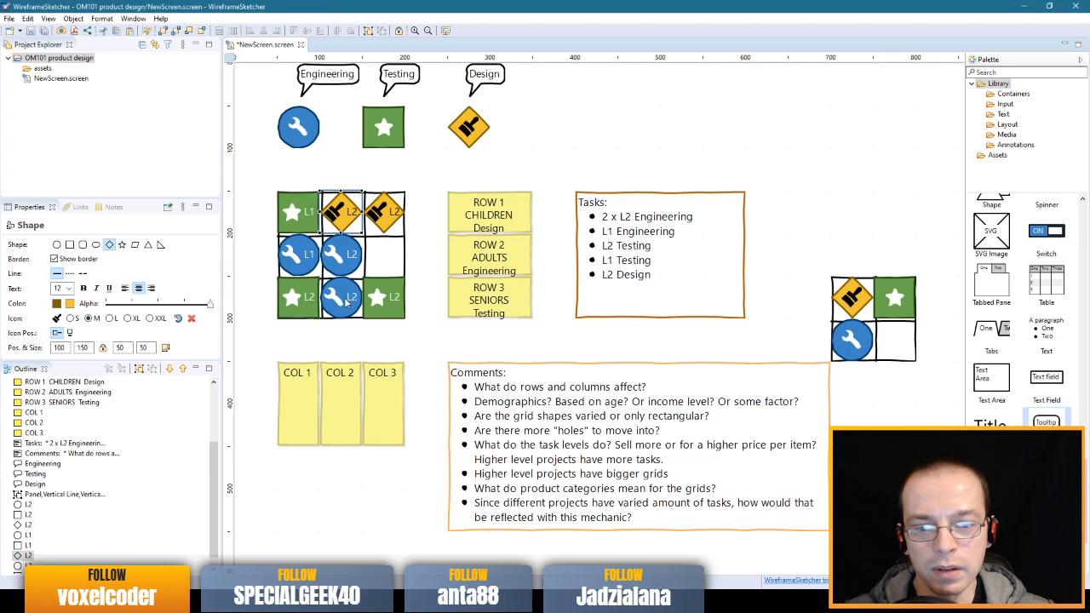
# - Move the row 3 L2 Engineering tile to row 2's empty cell, then rearrange the Testing tiles to fill row 3 with L1 in column 1
pyautogui.click(348, 300)
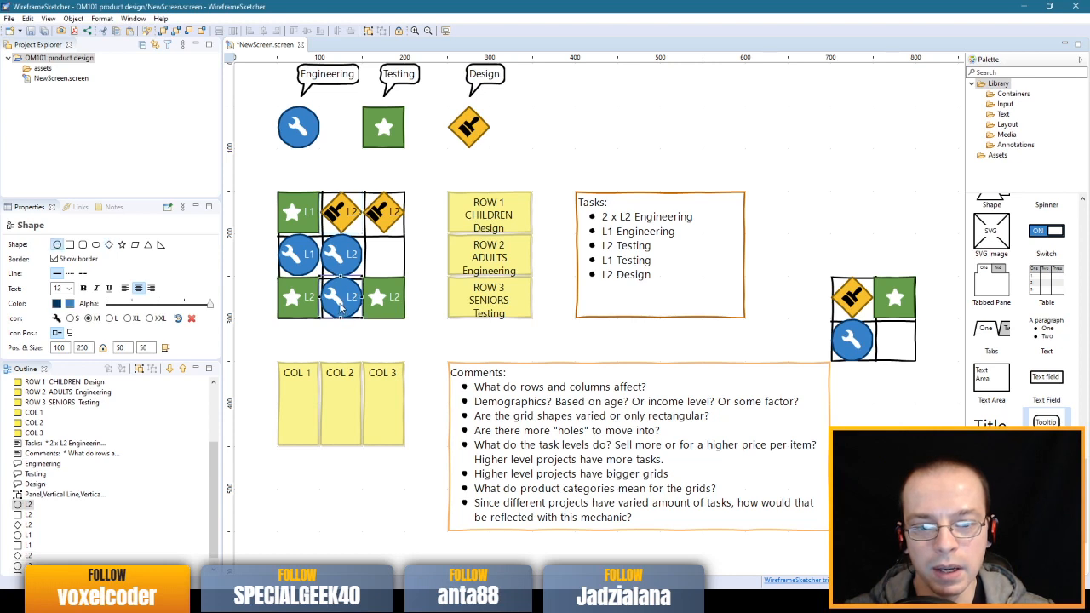
pyautogui.moveTo(341, 306); pyautogui.dragTo(371, 271)
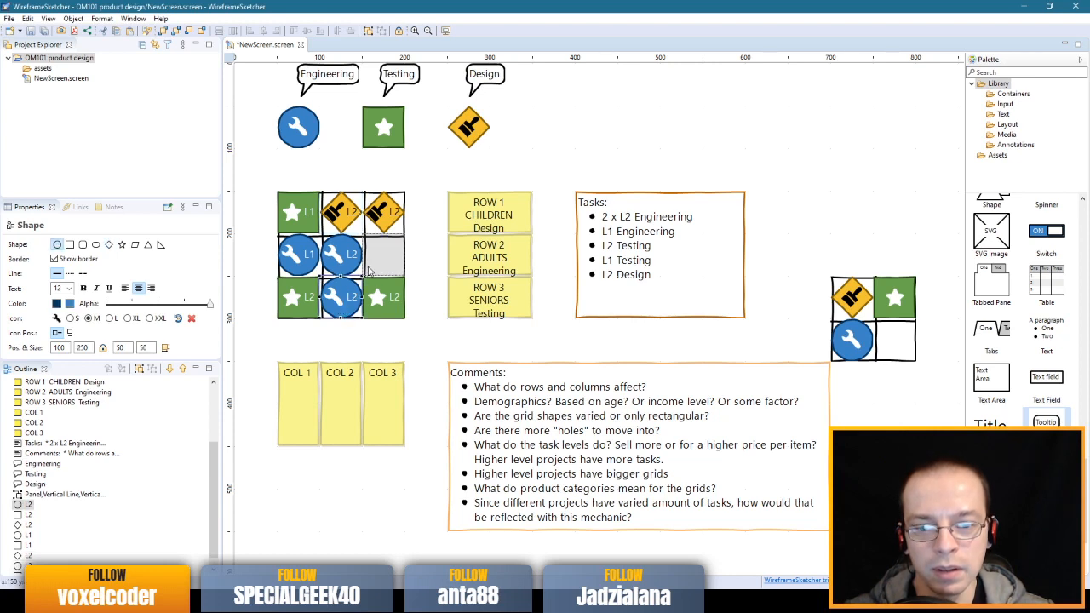
pyautogui.click(307, 302)
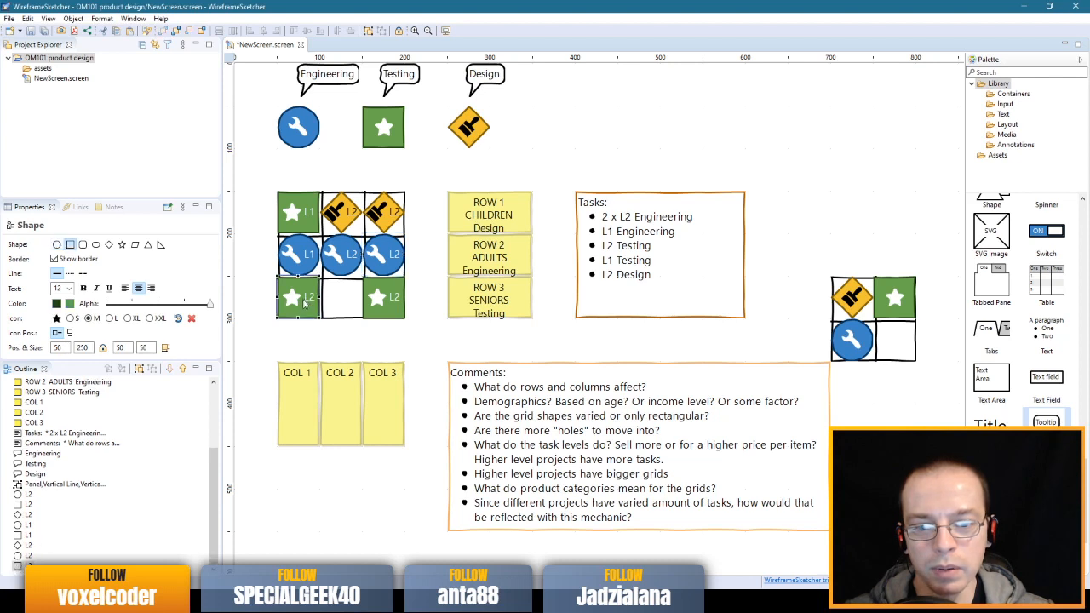
pyautogui.click(298, 211)
pyautogui.moveTo(298, 209); pyautogui.dragTo(303, 212)
pyautogui.moveTo(304, 301); pyautogui.dragTo(342, 298)
pyautogui.moveTo(298, 213); pyautogui.dragTo(300, 296)
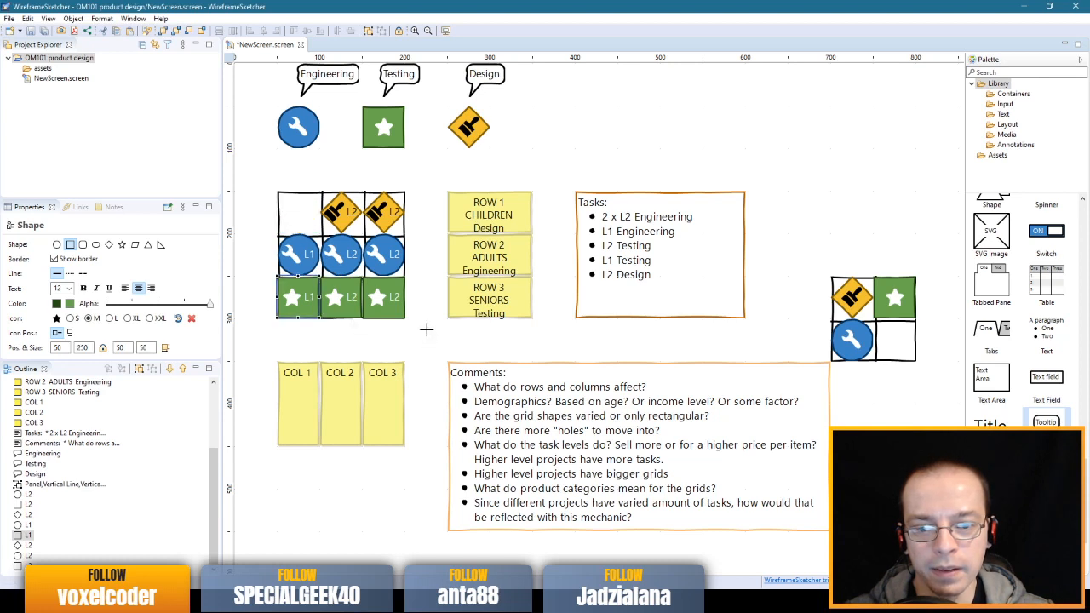
pyautogui.click(426, 329)
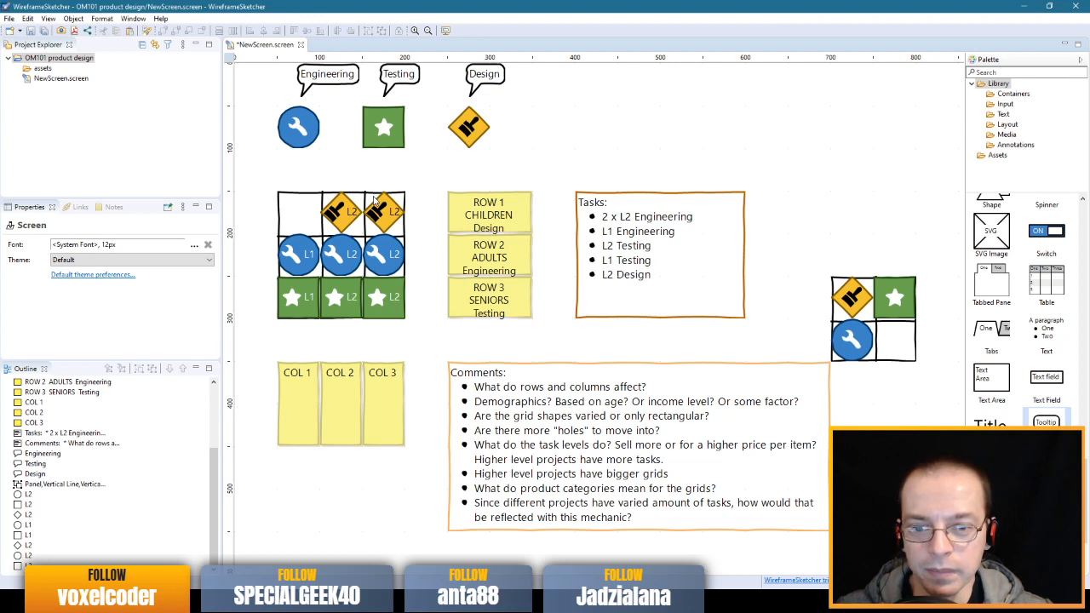
pyautogui.moveTo(262, 174); pyautogui.dragTo(425, 342)
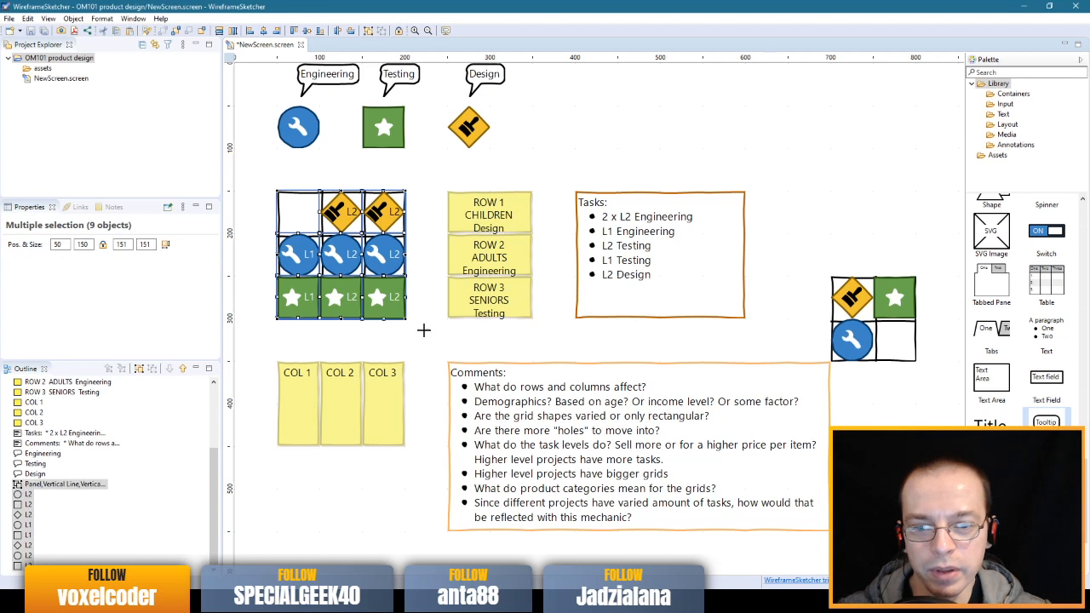
pyautogui.click(423, 335)
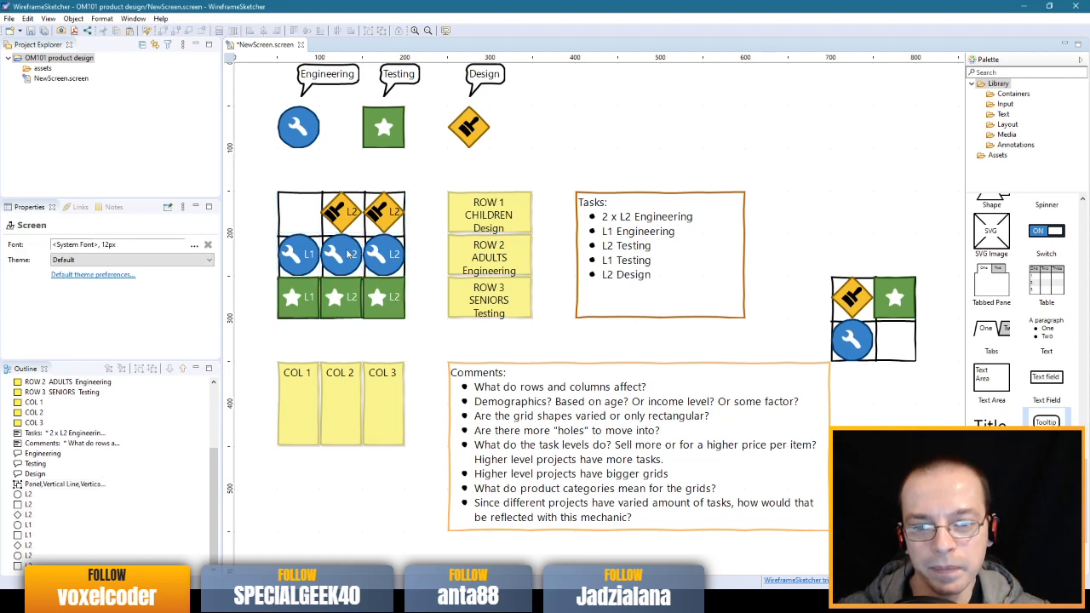
pyautogui.click(344, 225)
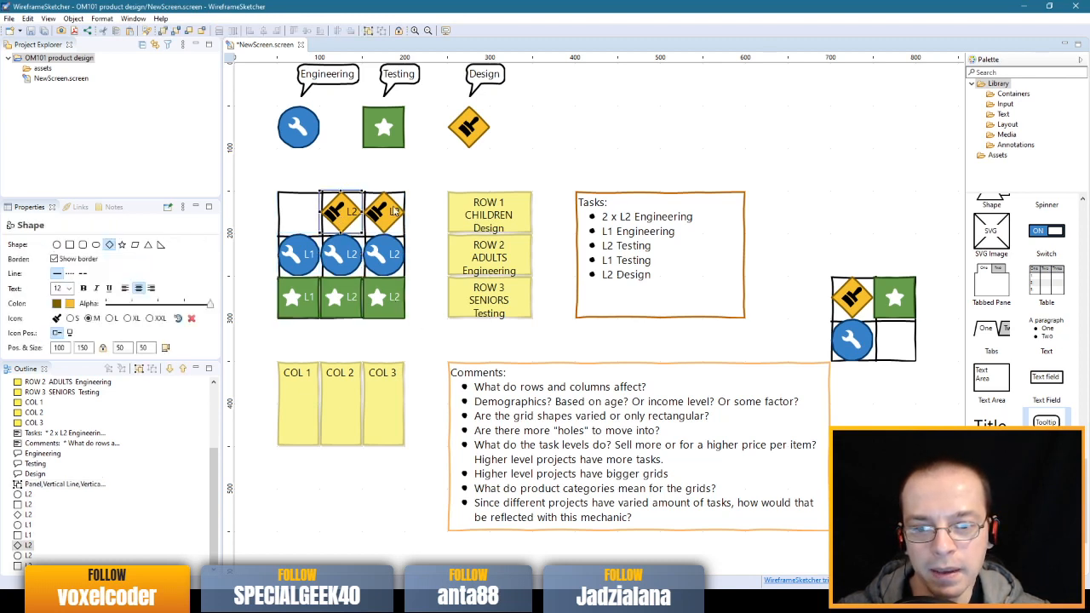
pyautogui.click(303, 257)
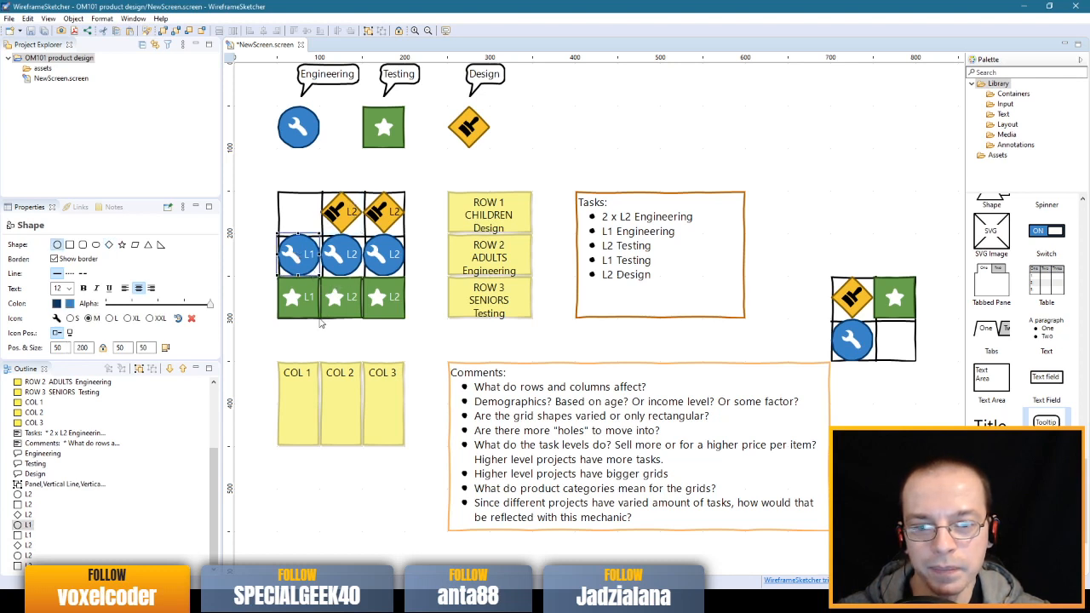
# - Rearrange the two L2 Design tiles in row 1 so they occupy columns 1 and 3, leaving the middle cell empty
pyautogui.click(384, 213)
pyautogui.moveTo(385, 213); pyautogui.dragTo(305, 218)
pyautogui.click(429, 187)
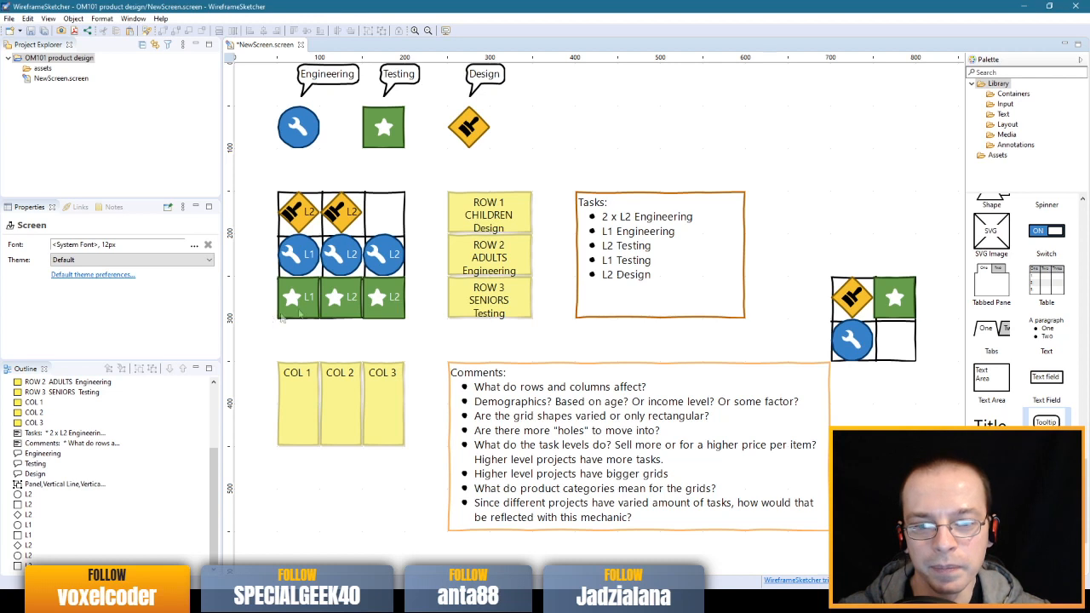
pyautogui.click(349, 217)
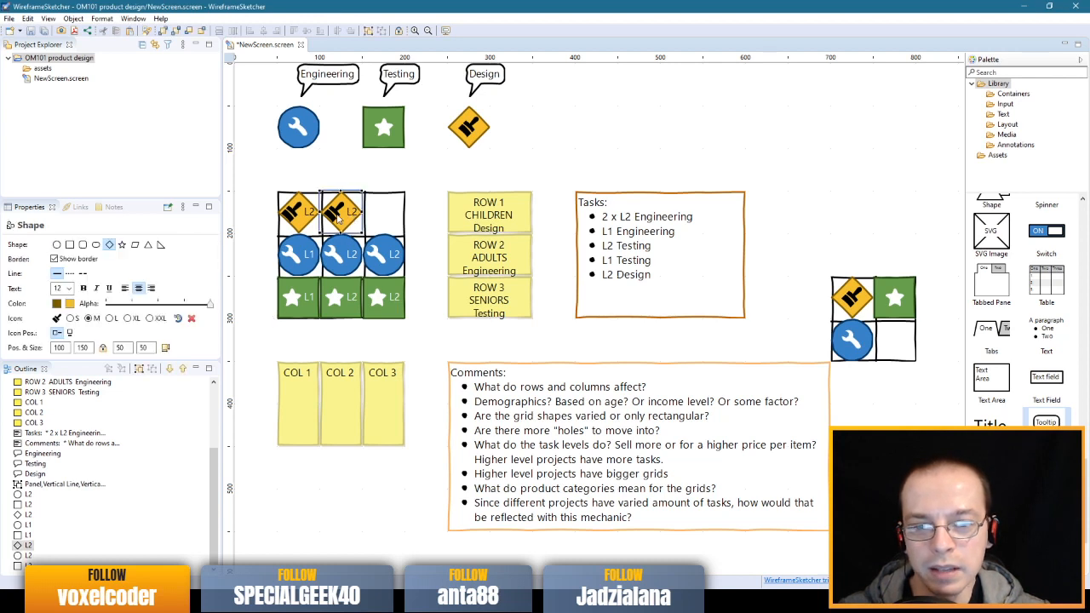
pyautogui.moveTo(339, 218); pyautogui.dragTo(383, 217)
pyautogui.click(428, 185)
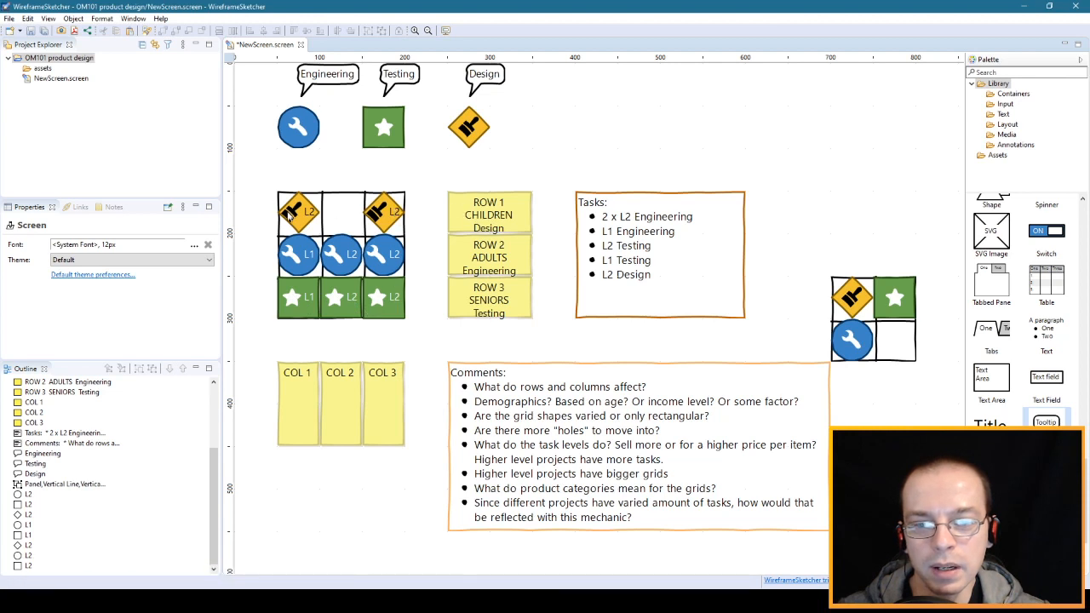
pyautogui.click(471, 218)
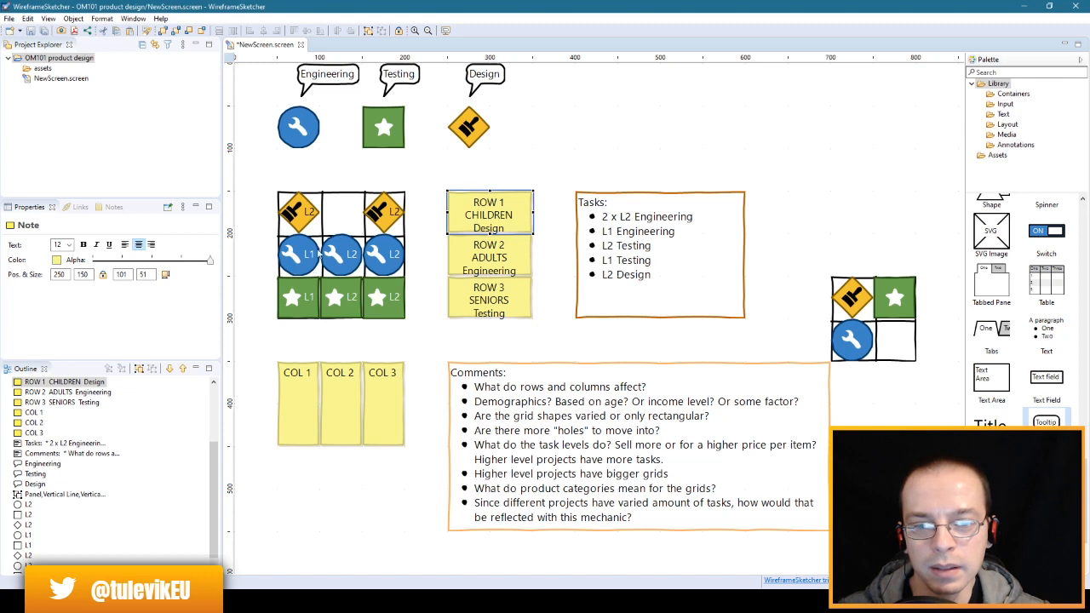
pyautogui.click(359, 167)
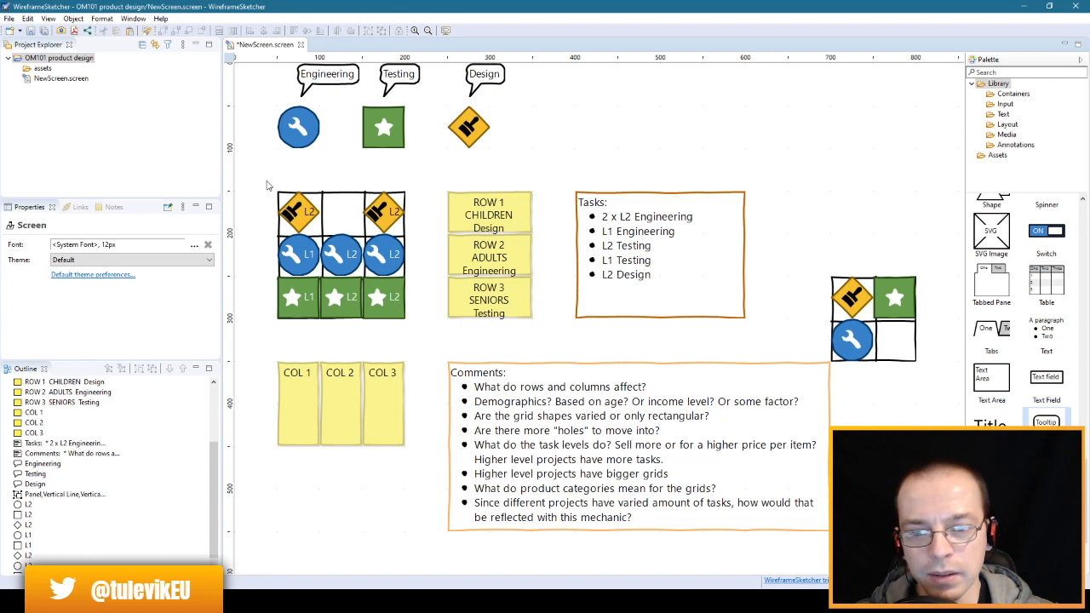
pyautogui.moveTo(261, 181); pyautogui.dragTo(419, 341)
pyautogui.click(429, 342)
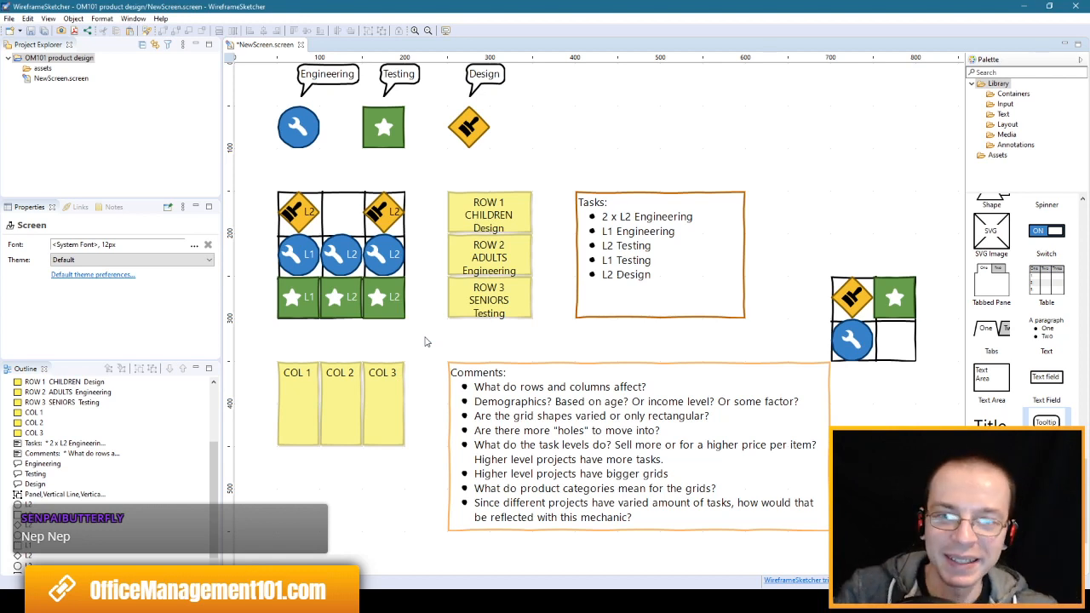
# - Save the wireframe screen
pyautogui.hotkey('ctrl', 's')
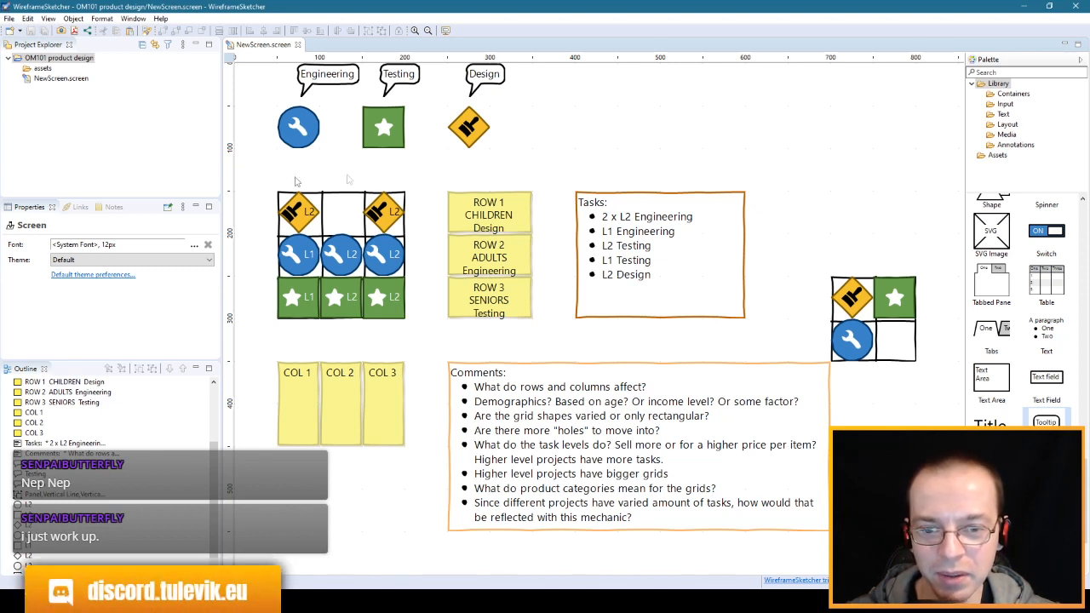
pyautogui.moveTo(256, 168); pyautogui.dragTo(429, 334)
pyautogui.click(430, 340)
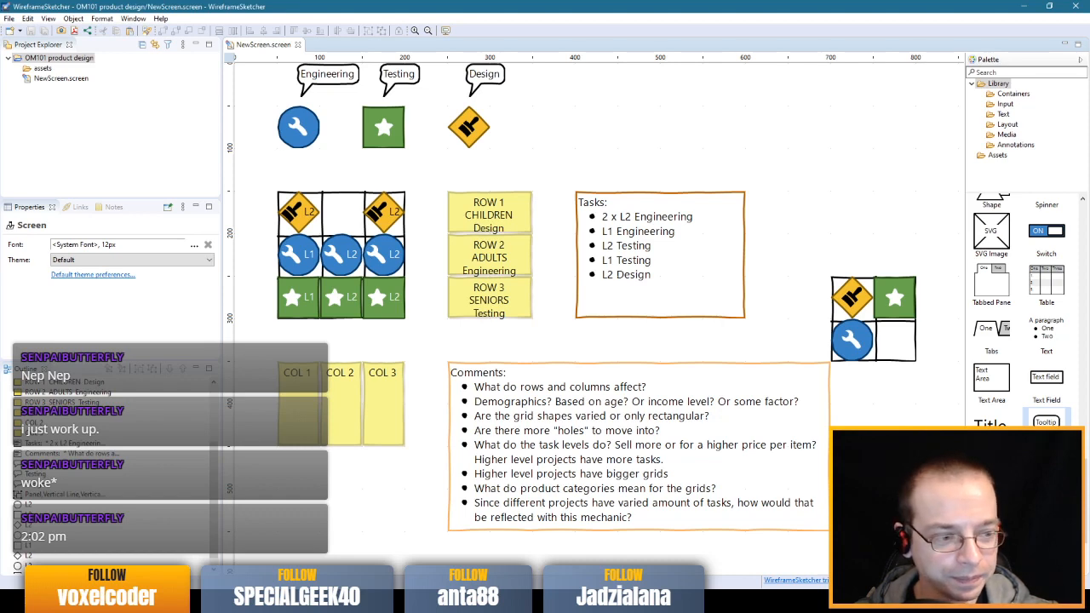
# - Switch to the Office Management 101 game and start creating a new project from its projects list
pyautogui.hotkey('alt', 'Tab')
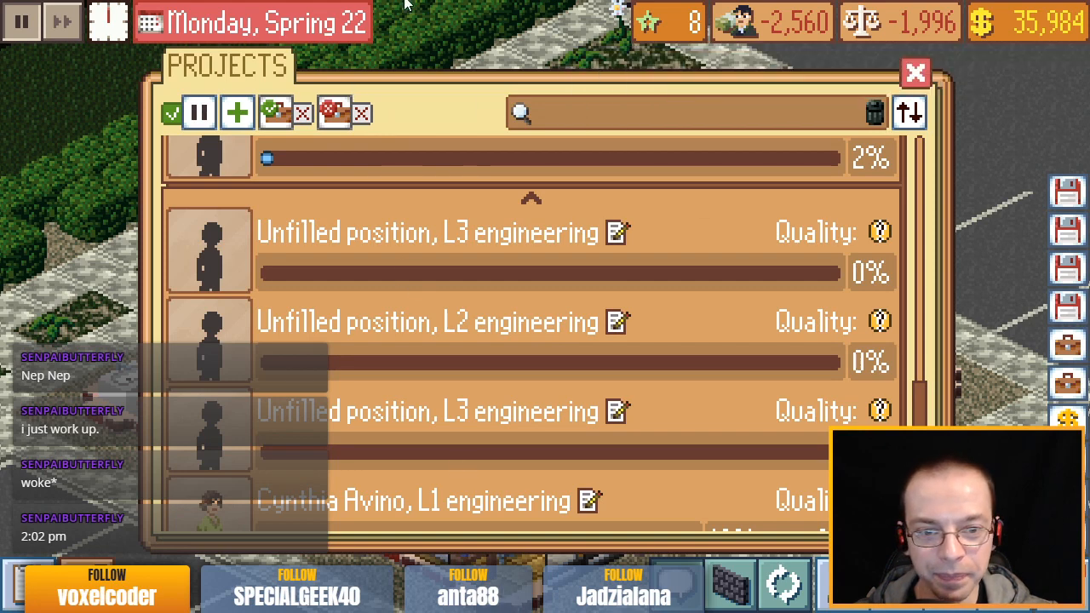
pyautogui.click(237, 113)
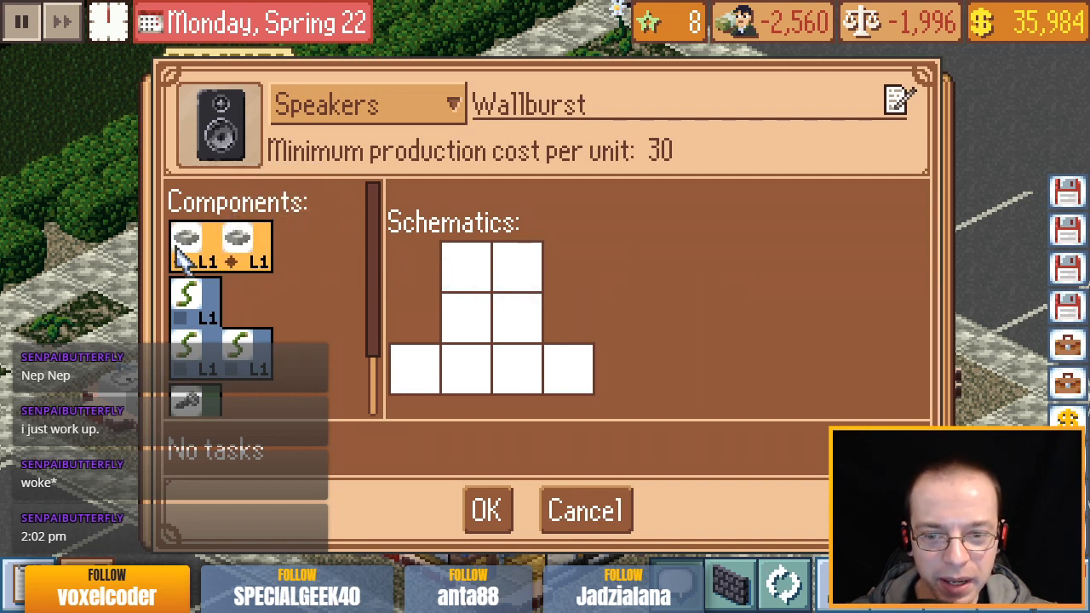
# - Set the new project's product to Phone and place the L1 design, engineering and testing components on its schematic, with design in the bottom row
pyautogui.click(360, 120)
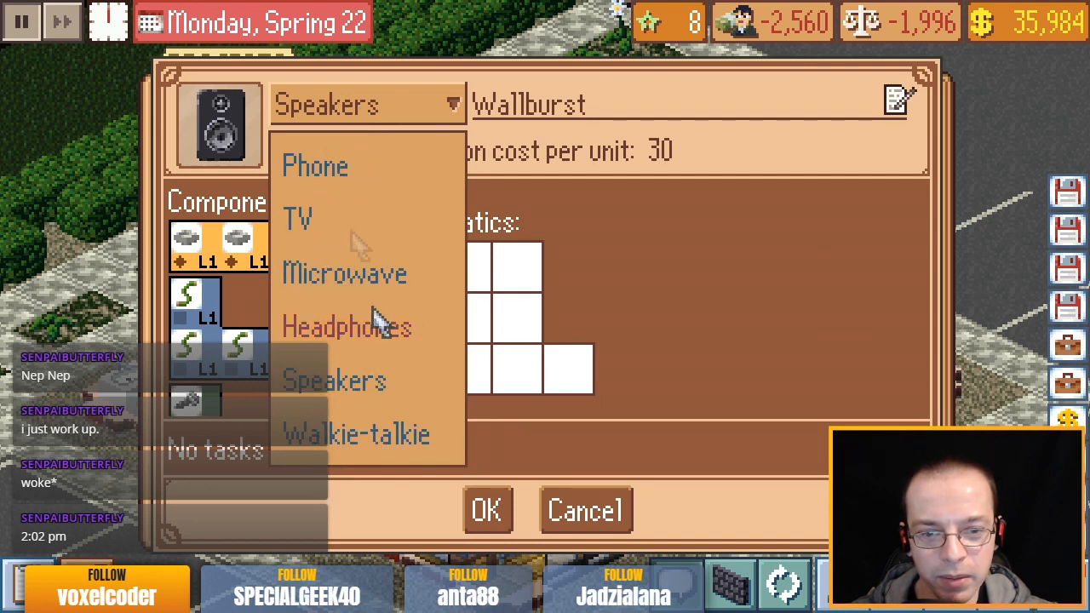
pyautogui.click(334, 179)
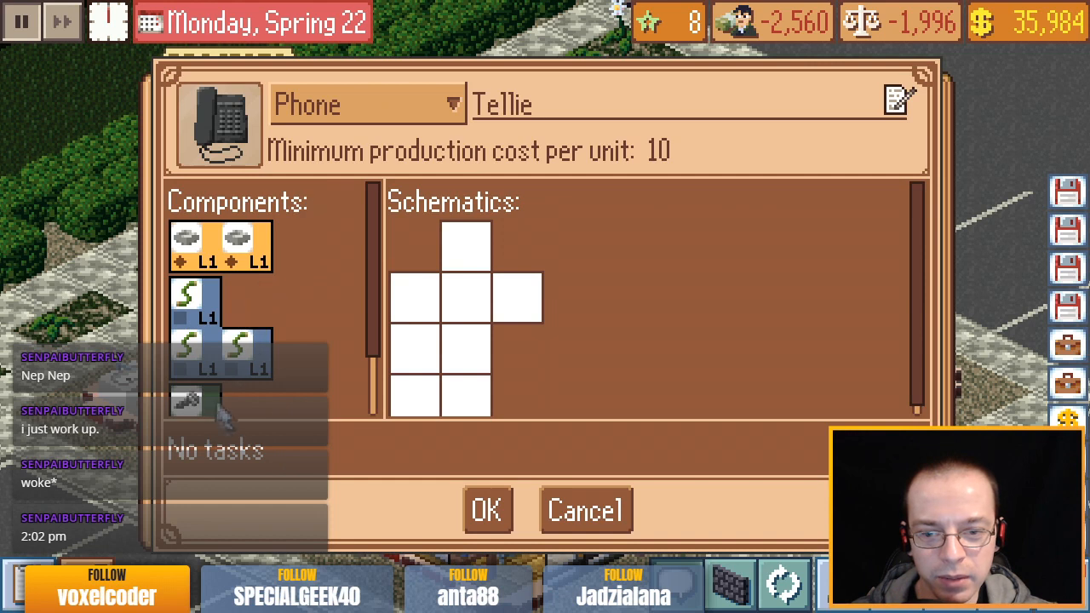
pyautogui.moveTo(377, 224)
pyautogui.mouseDown()
pyautogui.moveTo(381, 362)
pyautogui.moveTo(360, 219)
pyautogui.mouseUp()
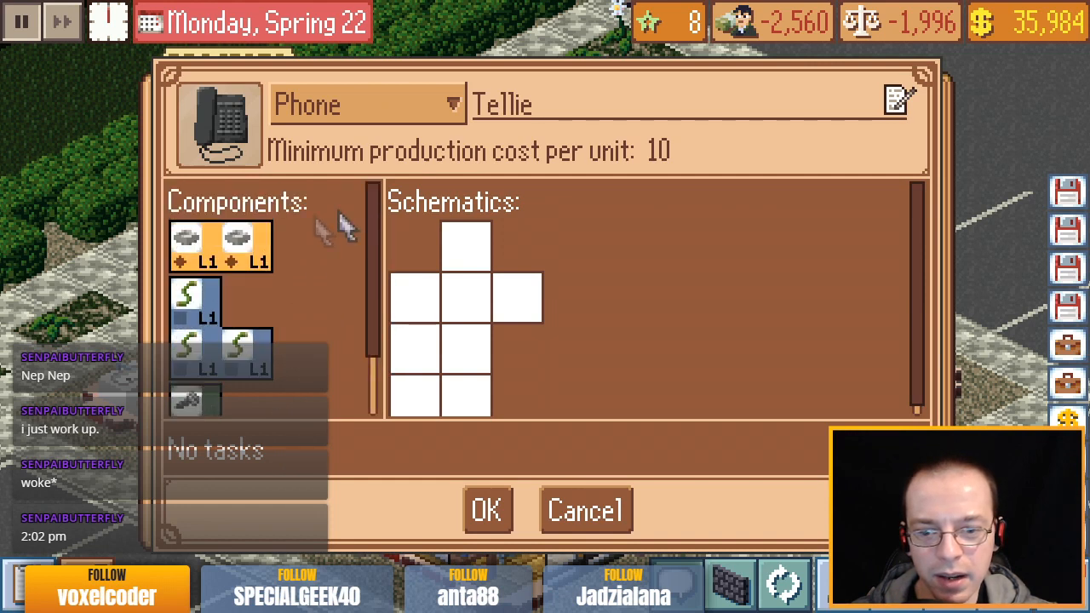
pyautogui.moveTo(210, 249); pyautogui.dragTo(441, 399)
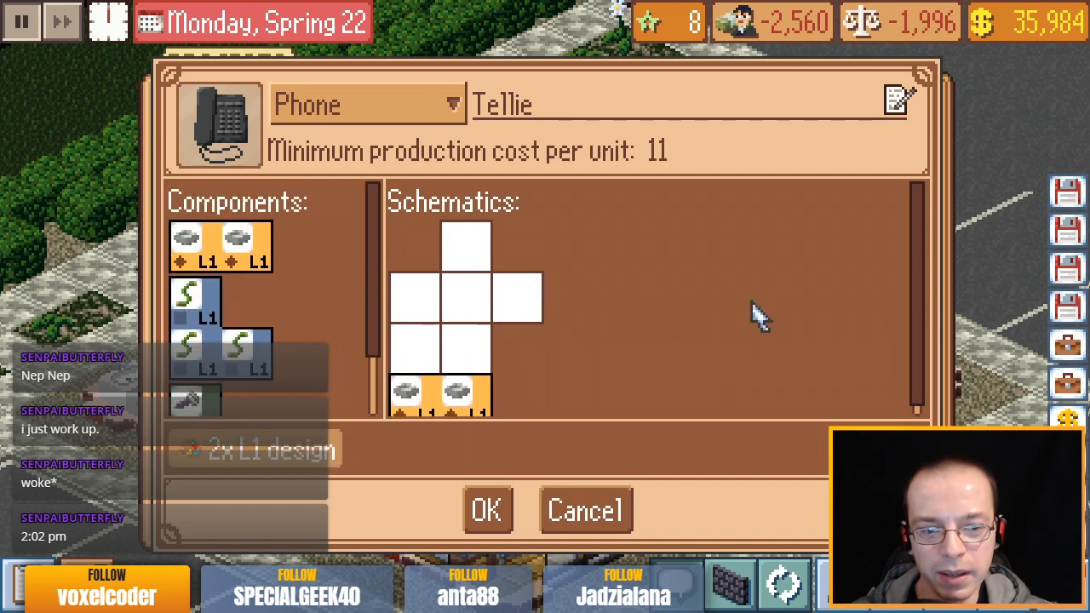
pyautogui.moveTo(217, 362); pyautogui.dragTo(493, 290)
pyautogui.moveTo(196, 408); pyautogui.dragTo(415, 324)
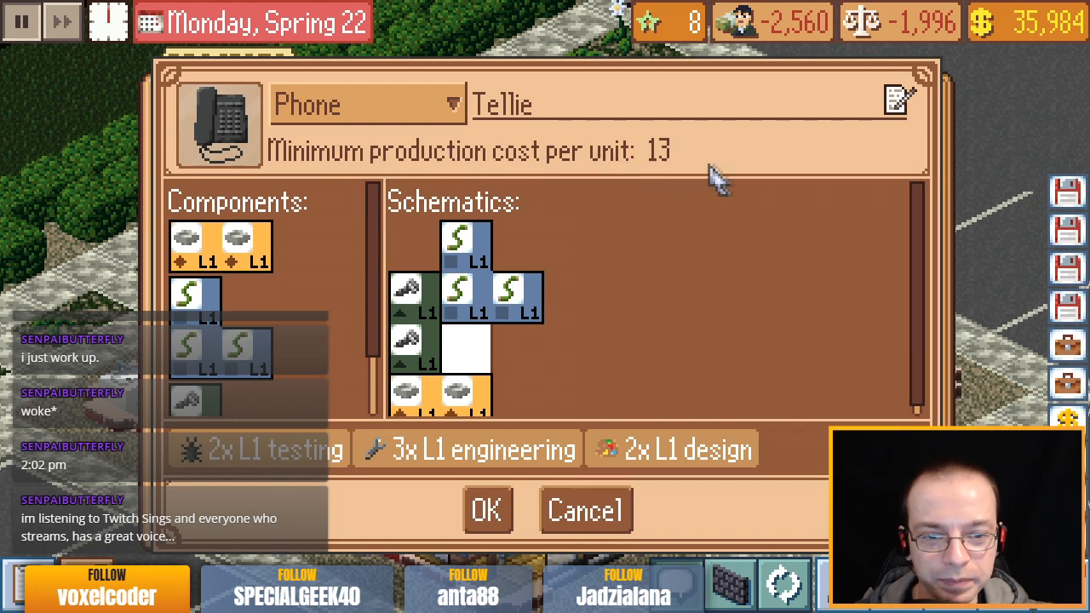
# - Replace the testing component with a second L1 engineering component, then clear every component from the Phone schematic
pyautogui.moveTo(424, 322)
pyautogui.mouseDown()
pyautogui.moveTo(341, 337)
pyautogui.moveTo(308, 329)
pyautogui.mouseUp()
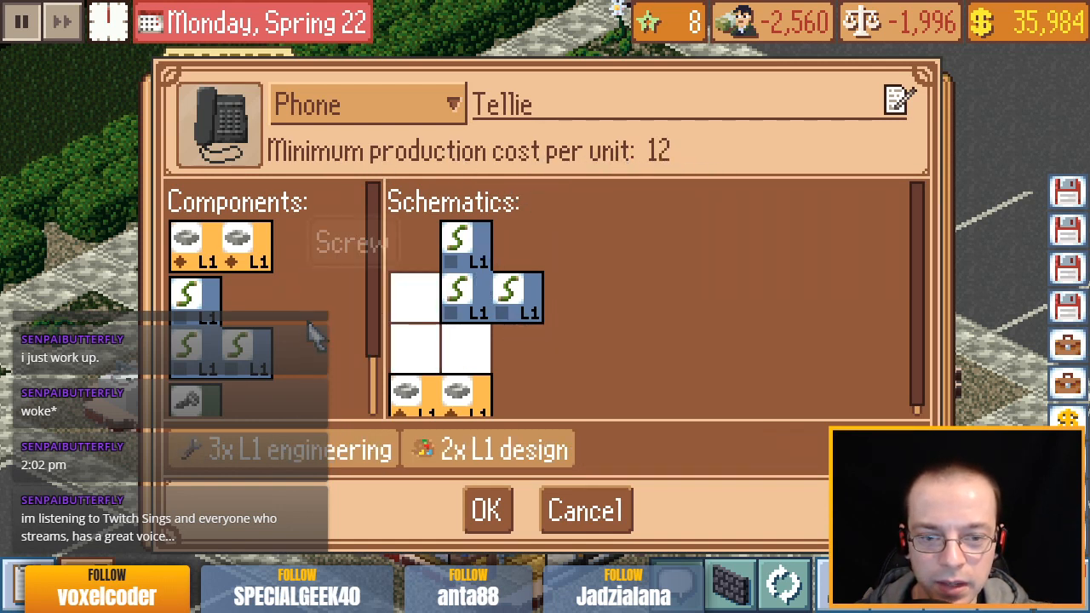
pyautogui.moveTo(230, 337)
pyautogui.mouseDown()
pyautogui.moveTo(345, 349)
pyautogui.moveTo(451, 332)
pyautogui.mouseUp()
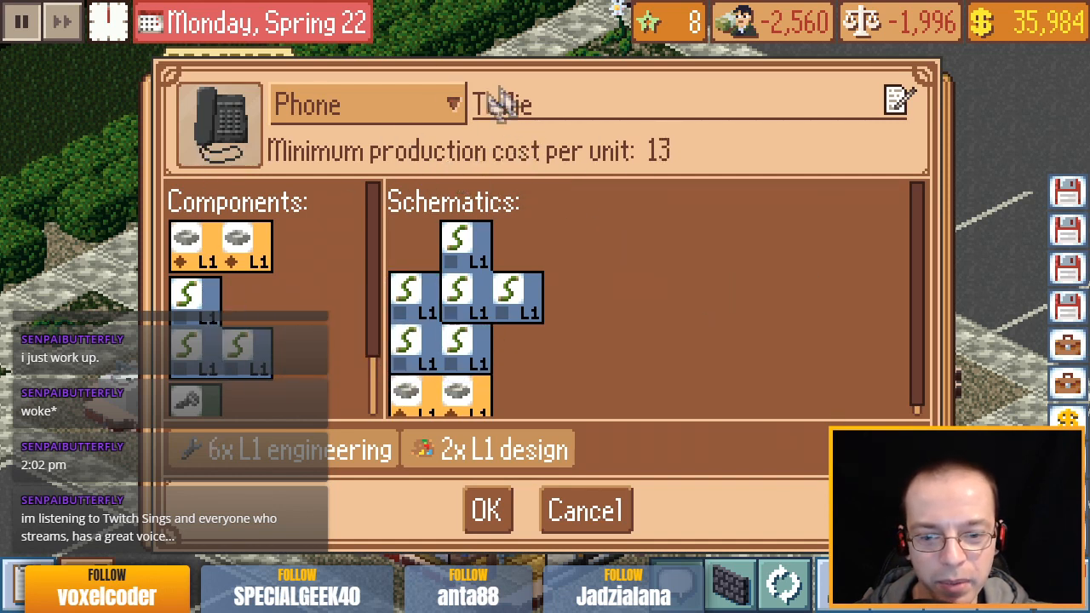
pyautogui.moveTo(499, 288)
pyautogui.mouseDown()
pyautogui.moveTo(360, 294)
pyautogui.moveTo(325, 281)
pyautogui.mouseUp()
pyautogui.moveTo(446, 342); pyautogui.dragTo(288, 312)
pyautogui.moveTo(466, 377); pyautogui.dragTo(325, 367)
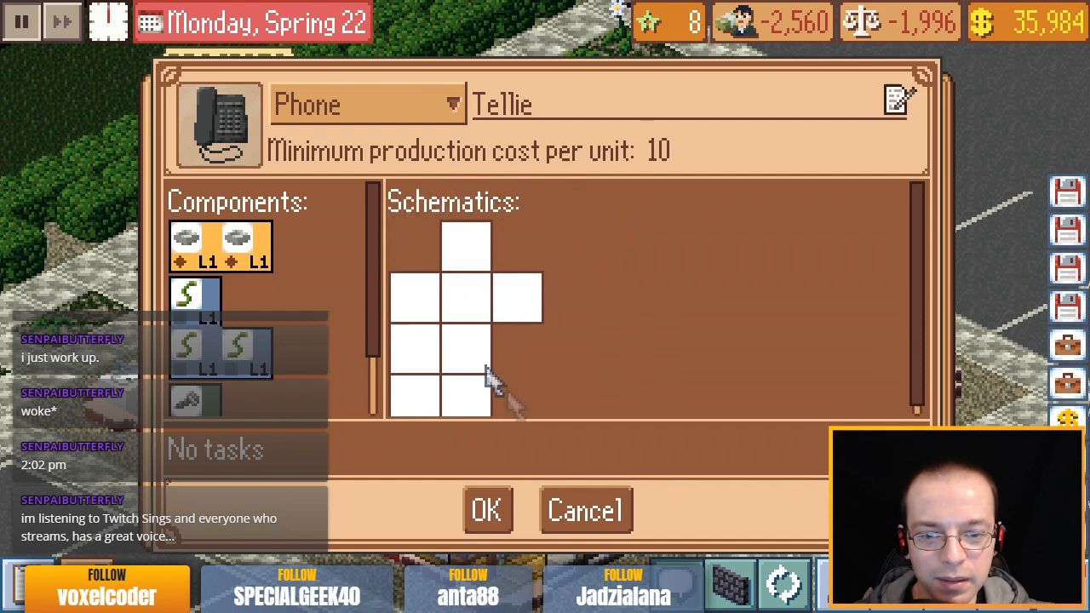
# - Place the L1 design component in the second row's first two cells and the three-cell engineering component in the rows beneath it
pyautogui.moveTo(219, 266); pyautogui.dragTo(449, 298)
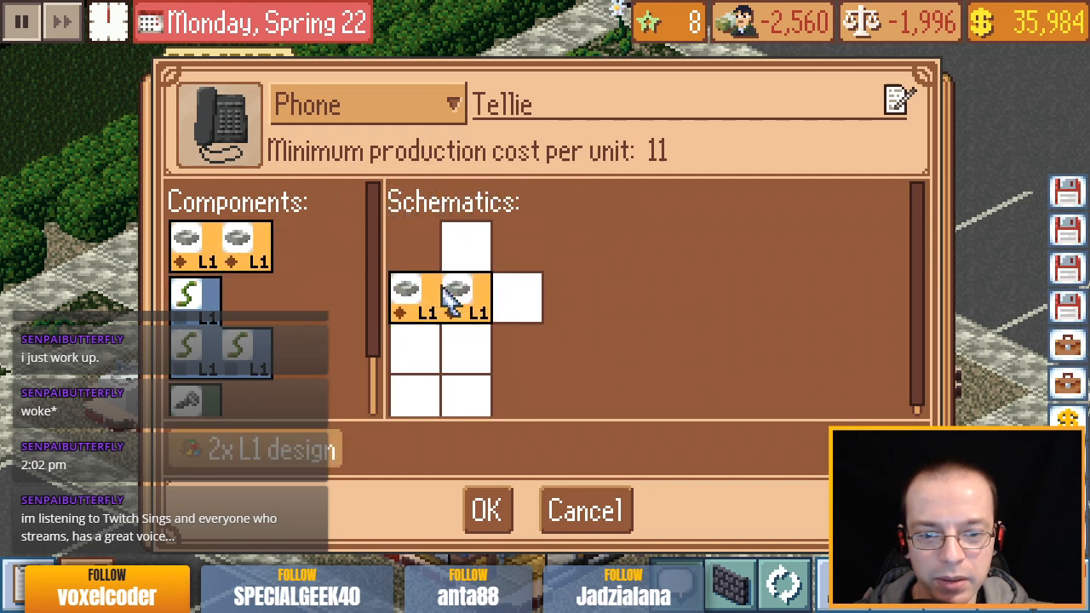
pyautogui.moveTo(226, 341); pyautogui.dragTo(446, 383)
pyautogui.moveTo(239, 238); pyautogui.dragTo(497, 312)
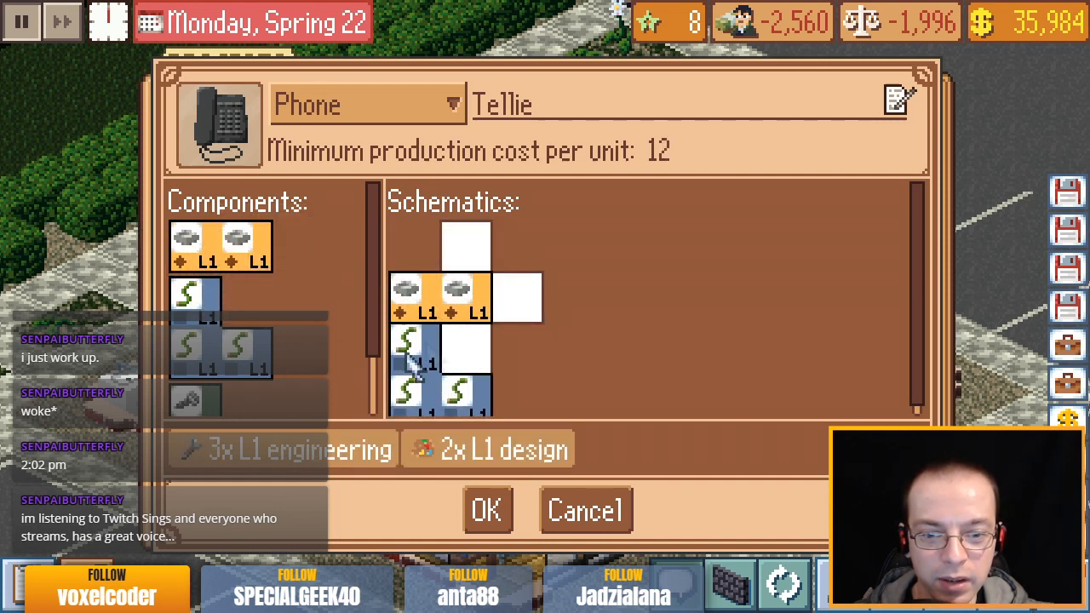
pyautogui.moveTo(428, 381); pyautogui.dragTo(436, 387)
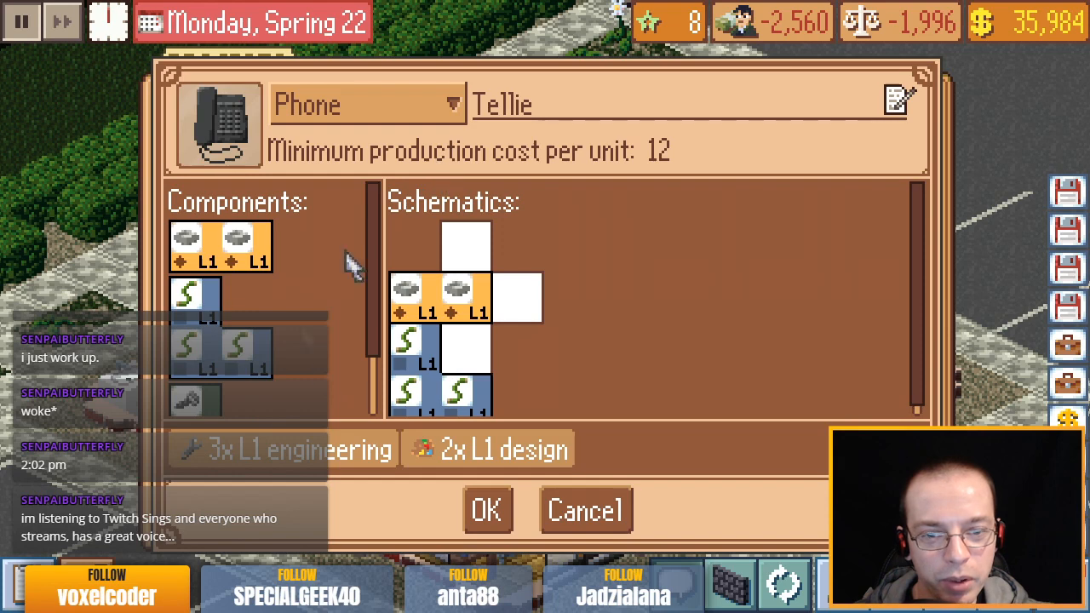
pyautogui.click(350, 109)
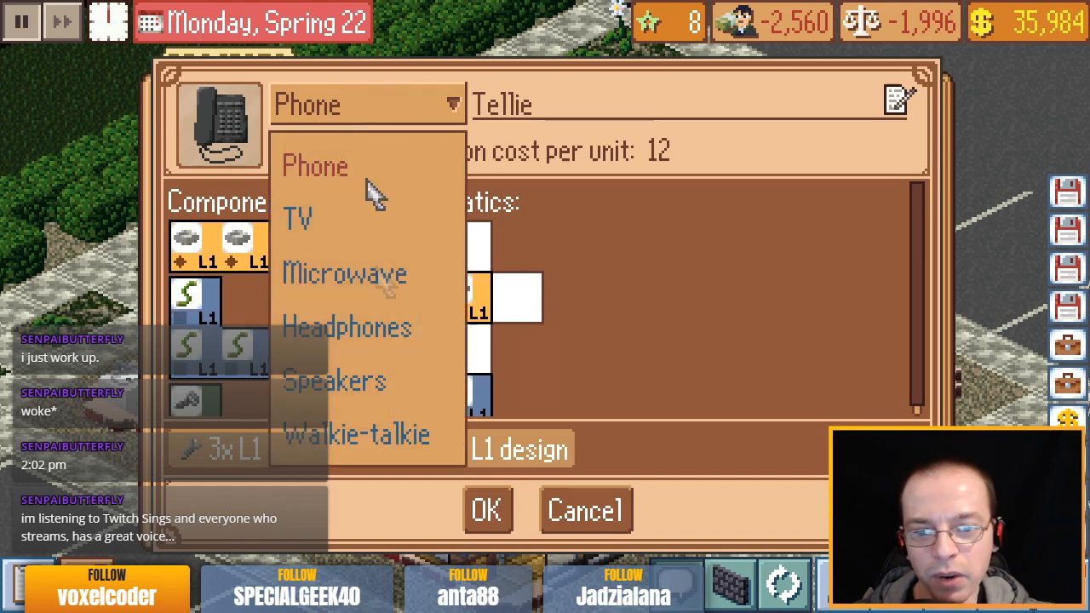
pyautogui.click(356, 102)
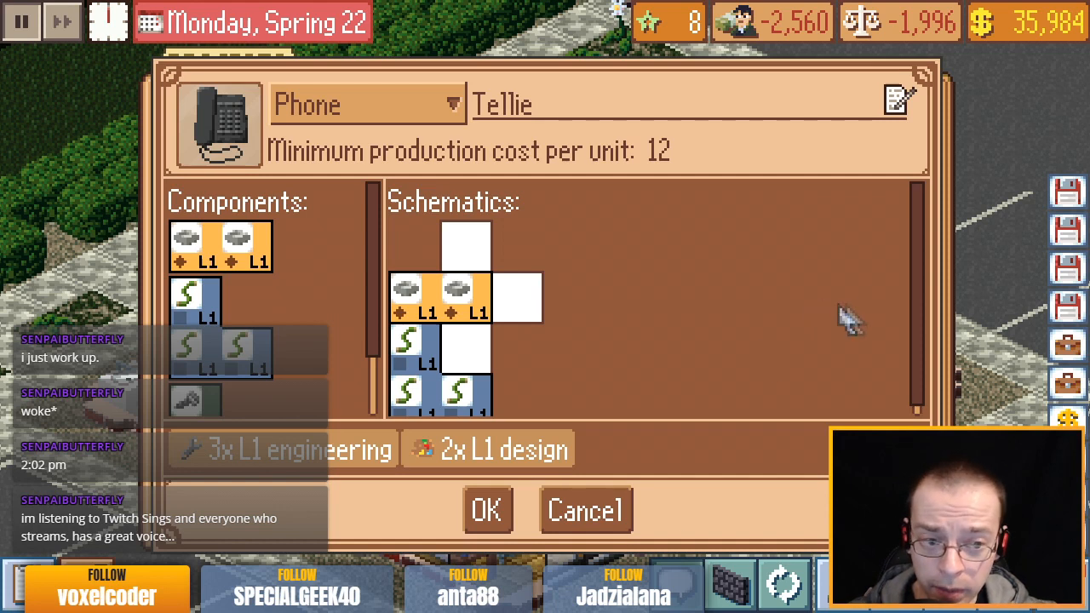
pyautogui.moveTo(921, 218); pyautogui.dragTo(919, 139)
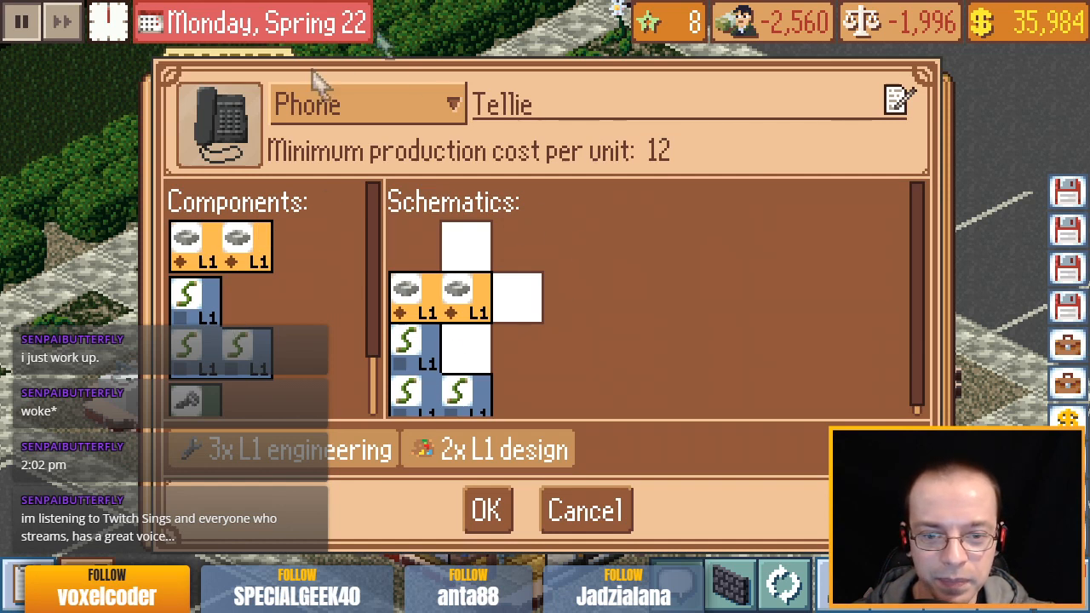
# - Remove the design component and move the engineering component up to the schematic's top cell and second row
pyautogui.moveTo(481, 311); pyautogui.dragTo(280, 243)
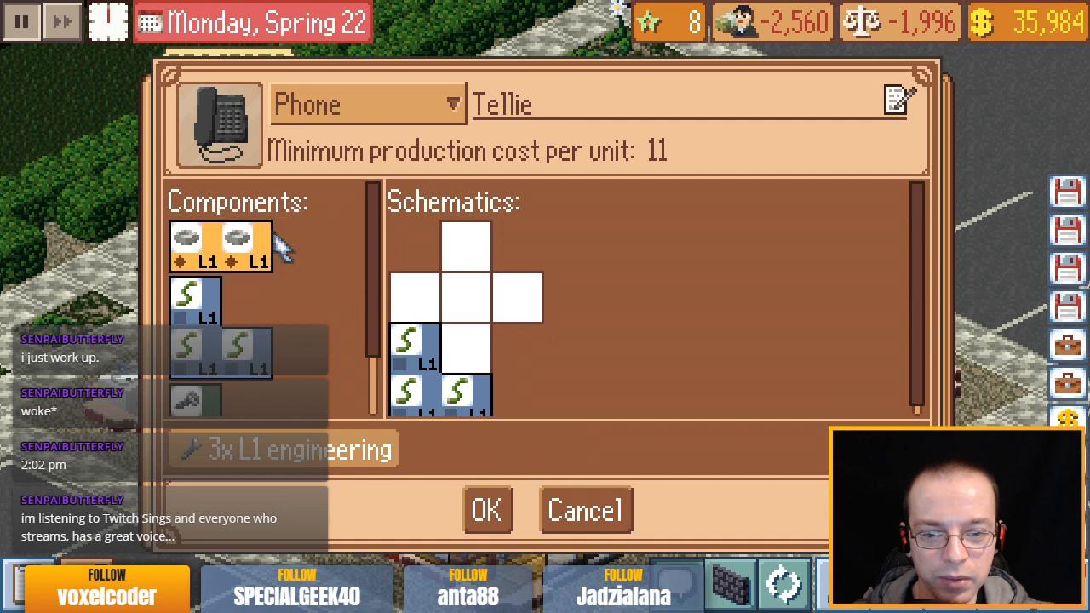
pyautogui.moveTo(458, 387); pyautogui.dragTo(522, 293)
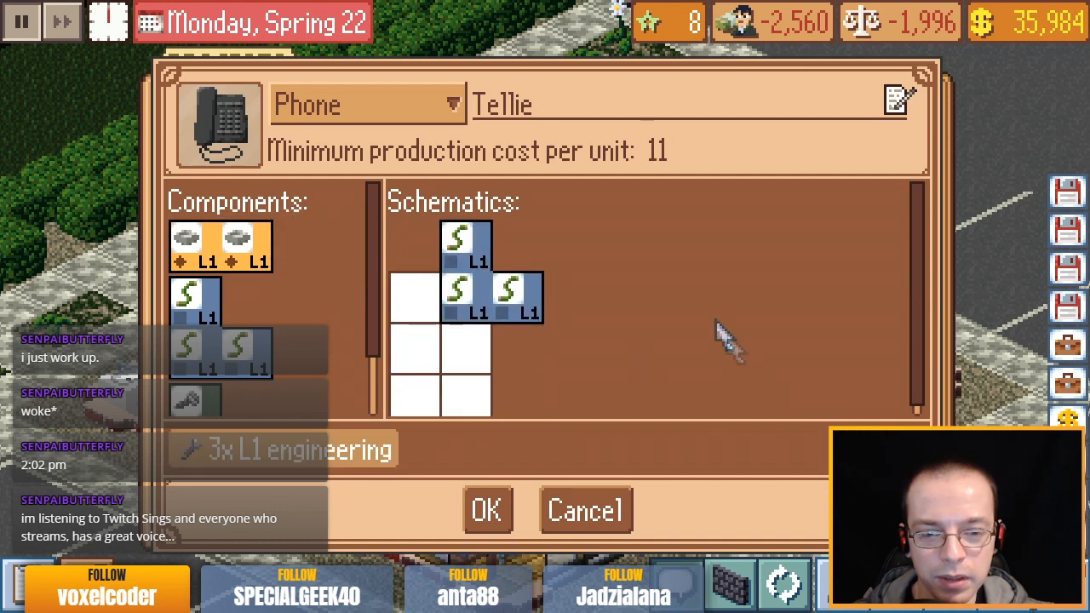
pyautogui.moveTo(375, 241); pyautogui.dragTo(382, 146)
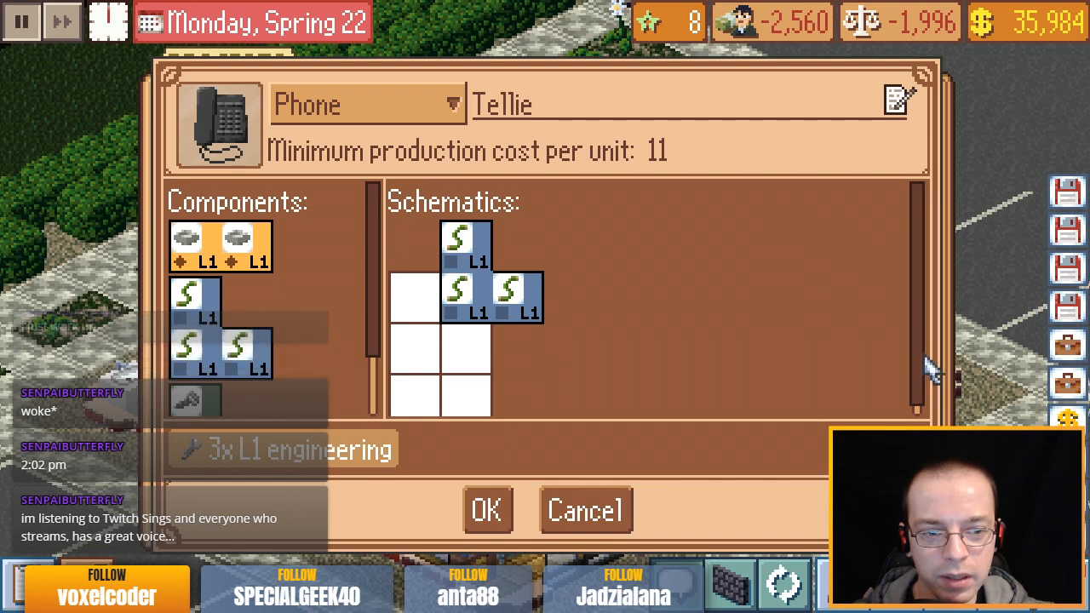
pyautogui.moveTo(913, 292); pyautogui.dragTo(907, 390)
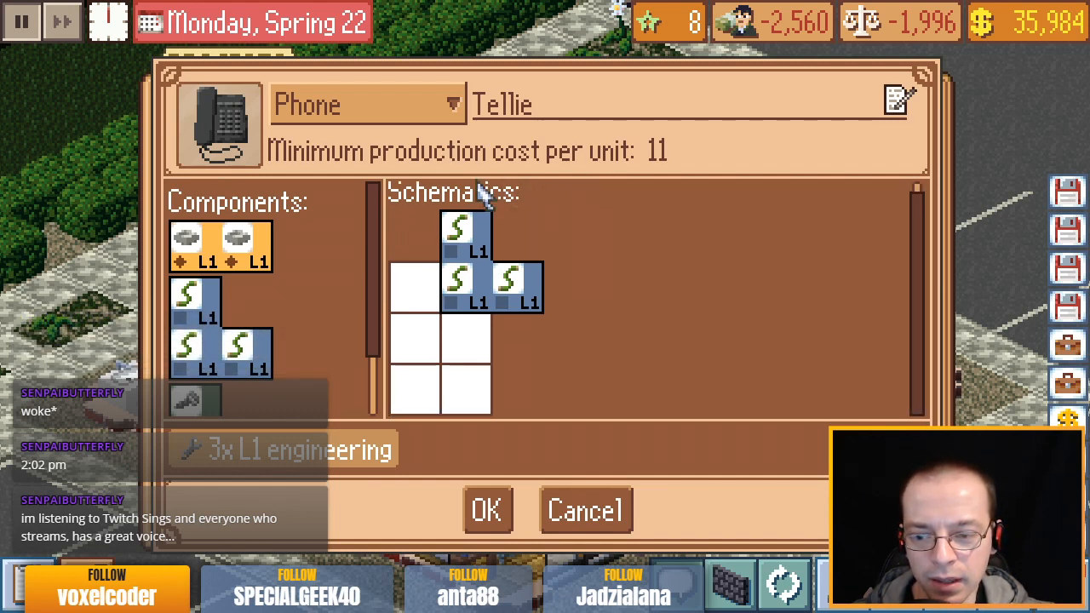
pyautogui.moveTo(379, 255); pyautogui.dragTo(375, 53)
pyautogui.moveTo(920, 219); pyautogui.dragTo(919, 169)
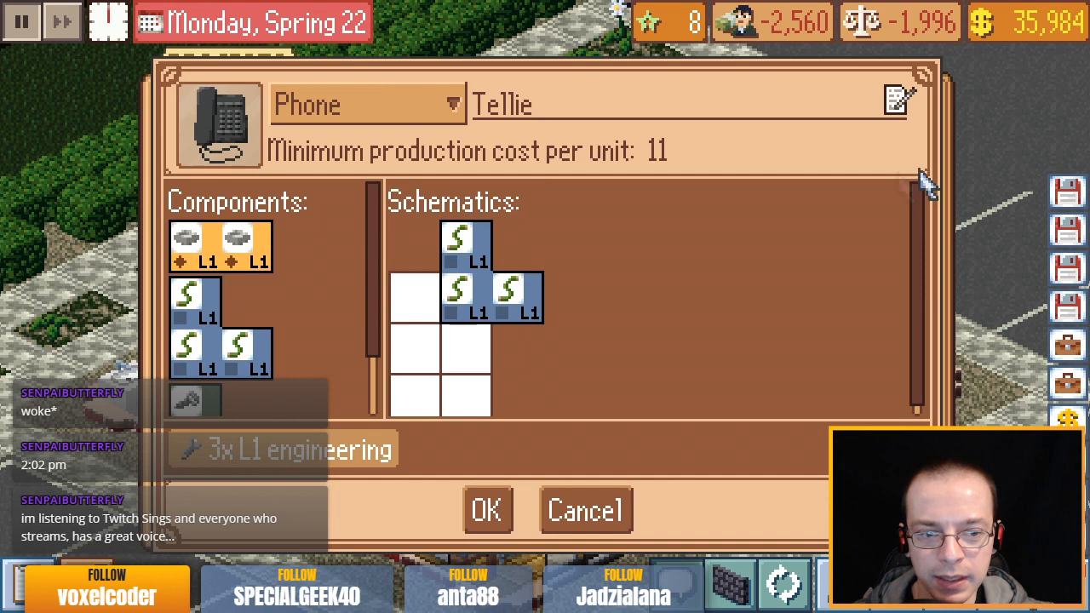
# - Place the L1 design component in the schematic's bottom row and the two-cell testing component above it in the first column
pyautogui.moveTo(230, 259)
pyautogui.mouseDown()
pyautogui.moveTo(448, 398)
pyautogui.moveTo(469, 439)
pyautogui.moveTo(441, 411)
pyautogui.mouseUp()
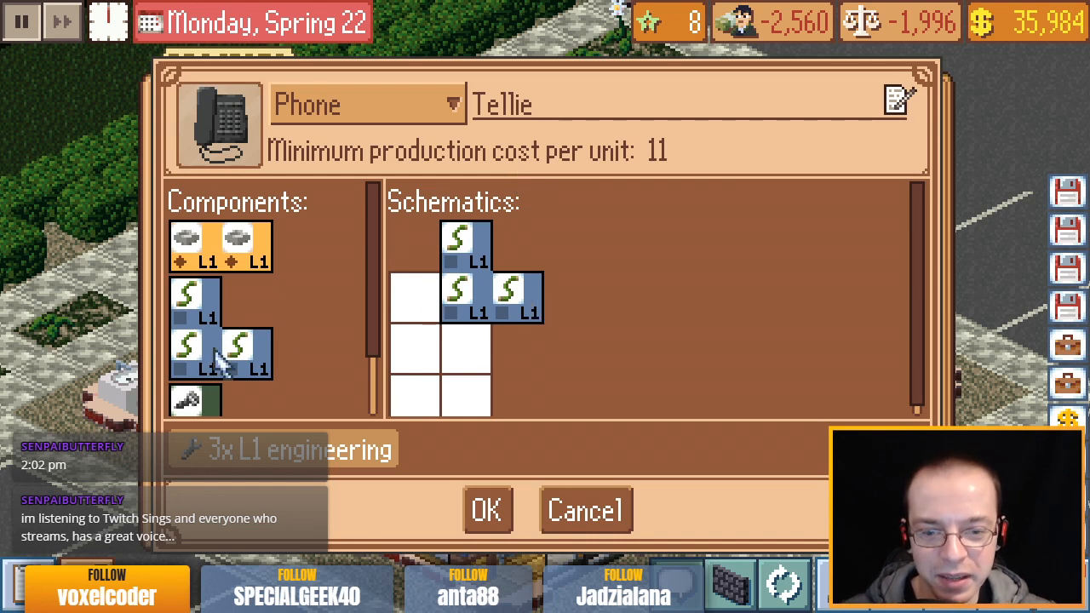
pyautogui.moveTo(205, 417); pyautogui.dragTo(179, 390)
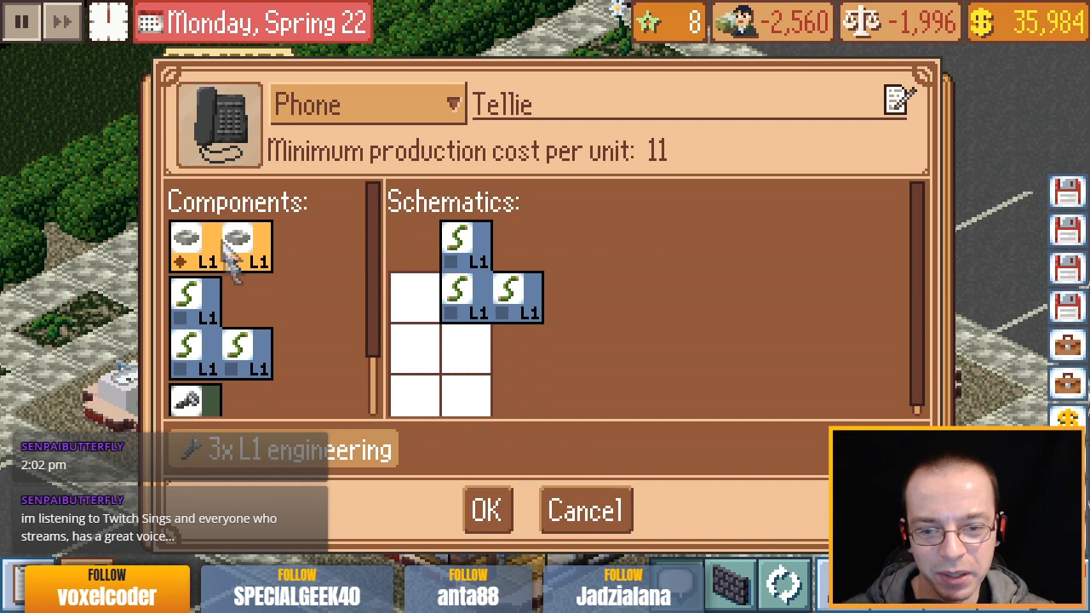
pyautogui.moveTo(238, 271); pyautogui.dragTo(458, 373)
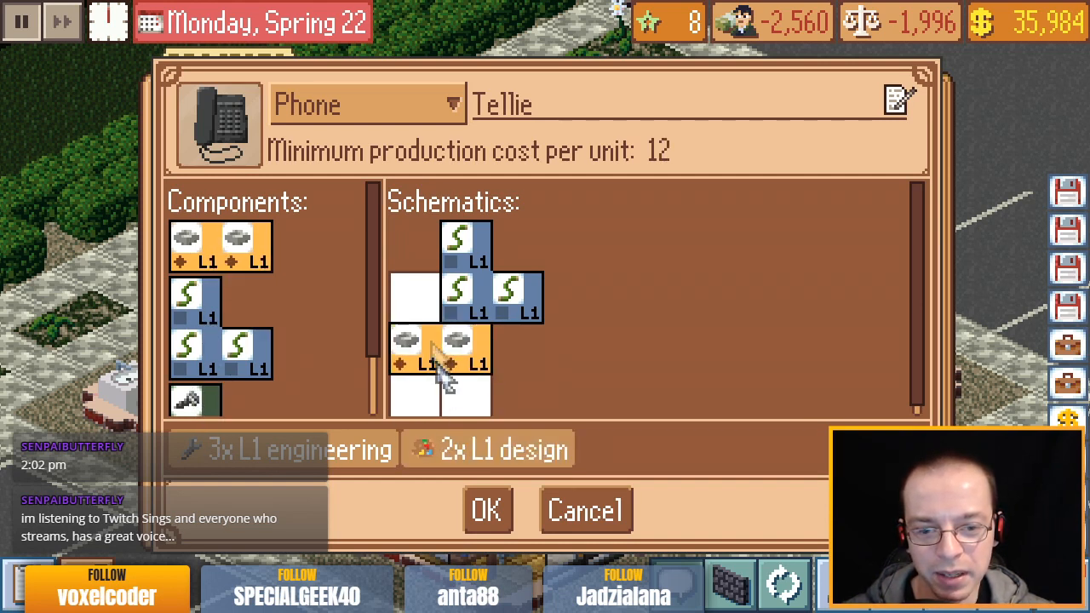
pyautogui.moveTo(445, 377); pyautogui.dragTo(447, 426)
pyautogui.moveTo(203, 416); pyautogui.dragTo(419, 312)
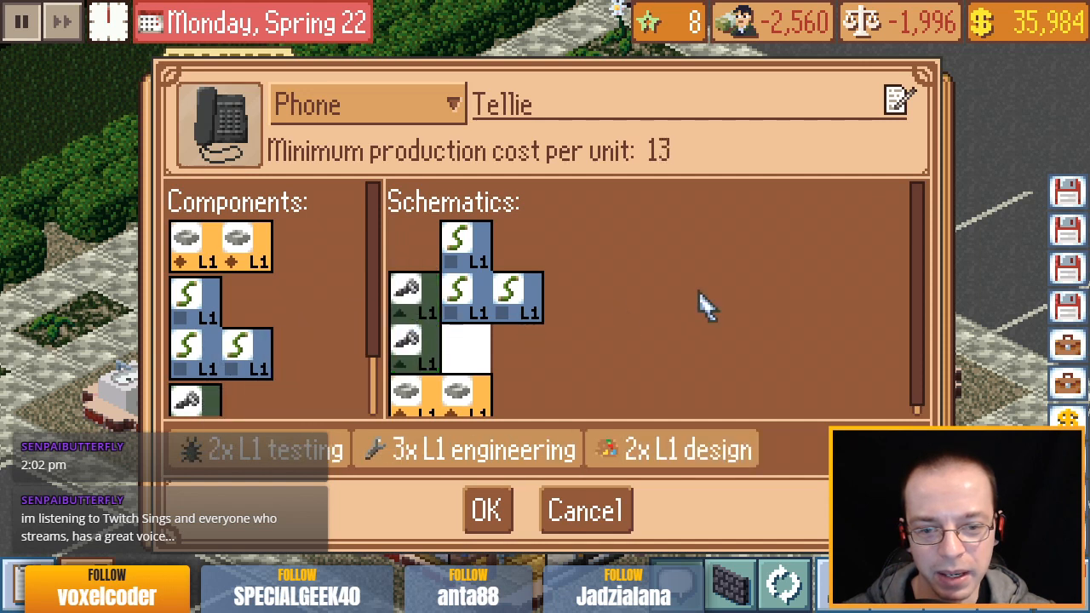
# - Clear all components from the Phone schematic and cancel the new project
pyautogui.moveTo(415, 357); pyautogui.dragTo(360, 349)
pyautogui.moveTo(430, 393); pyautogui.dragTo(289, 379)
pyautogui.moveTo(484, 283); pyautogui.dragTo(345, 259)
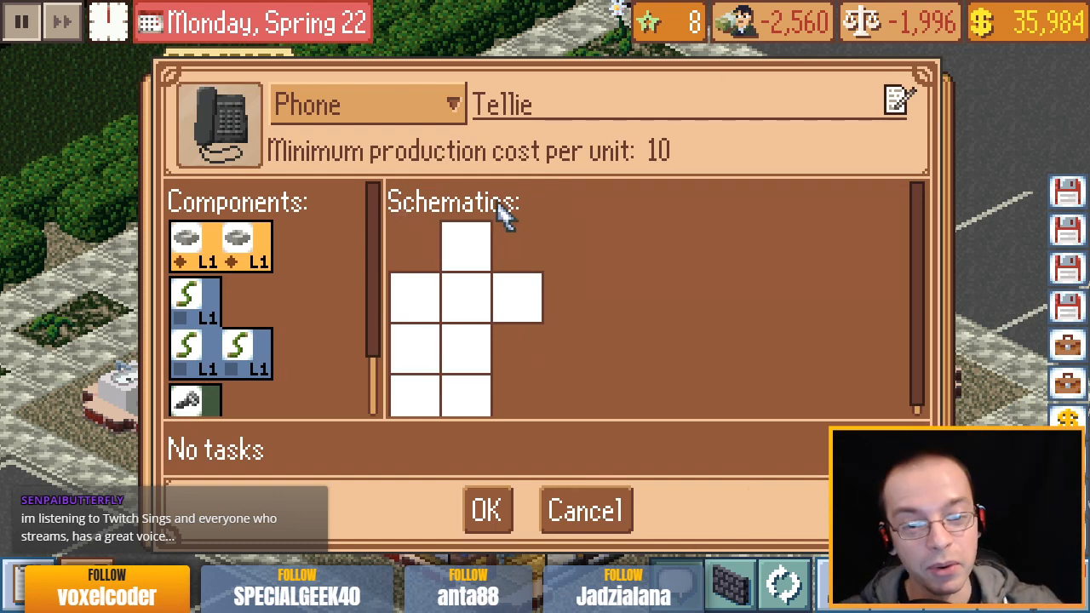
pyautogui.click(586, 515)
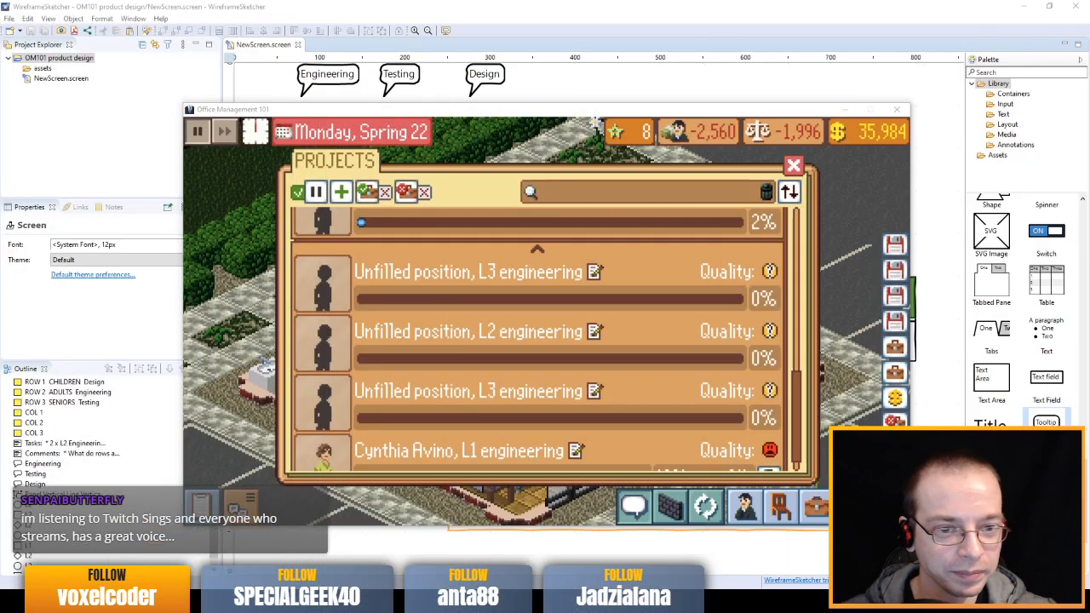
# - Switch to the browser's Fifteen Puzzle Game, start it, and slide tiles 4 and 8 up and tile 2 into the second column
pyautogui.click(654, 5)
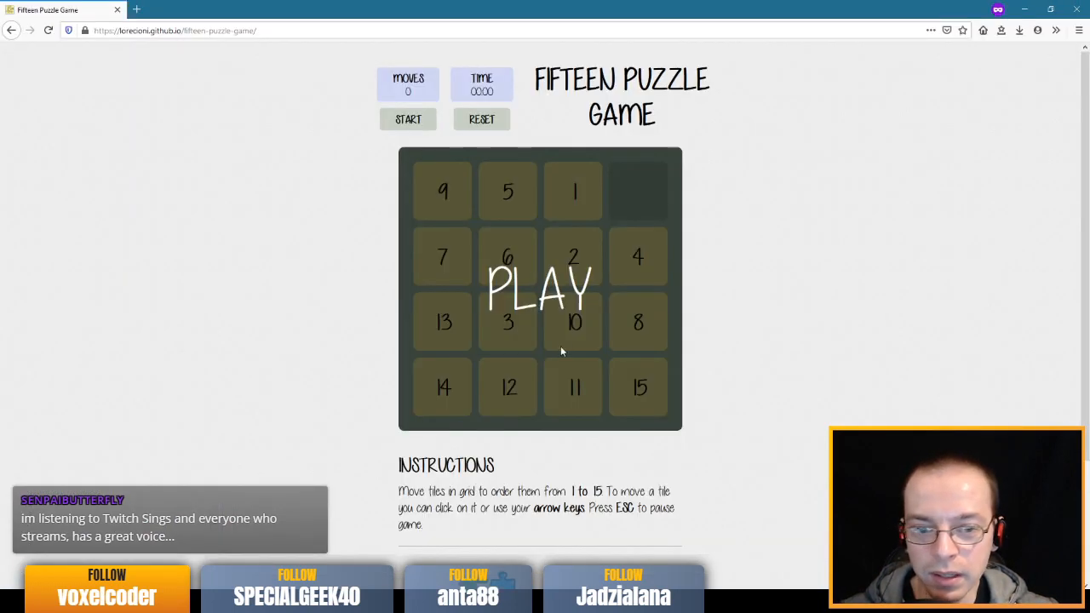
pyautogui.click(557, 280)
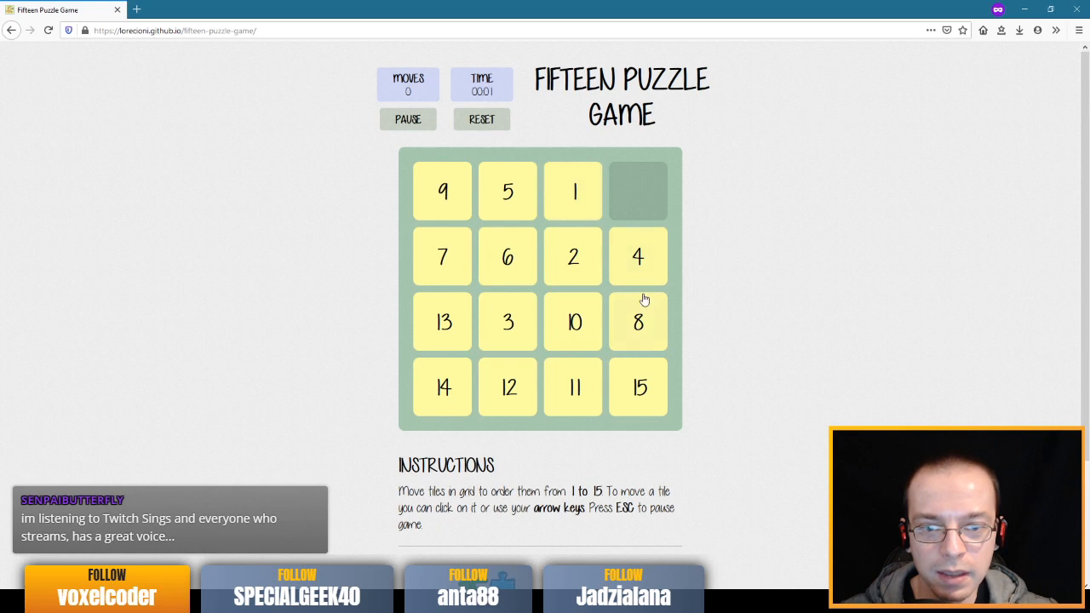
pyautogui.click(636, 269)
pyautogui.click(635, 328)
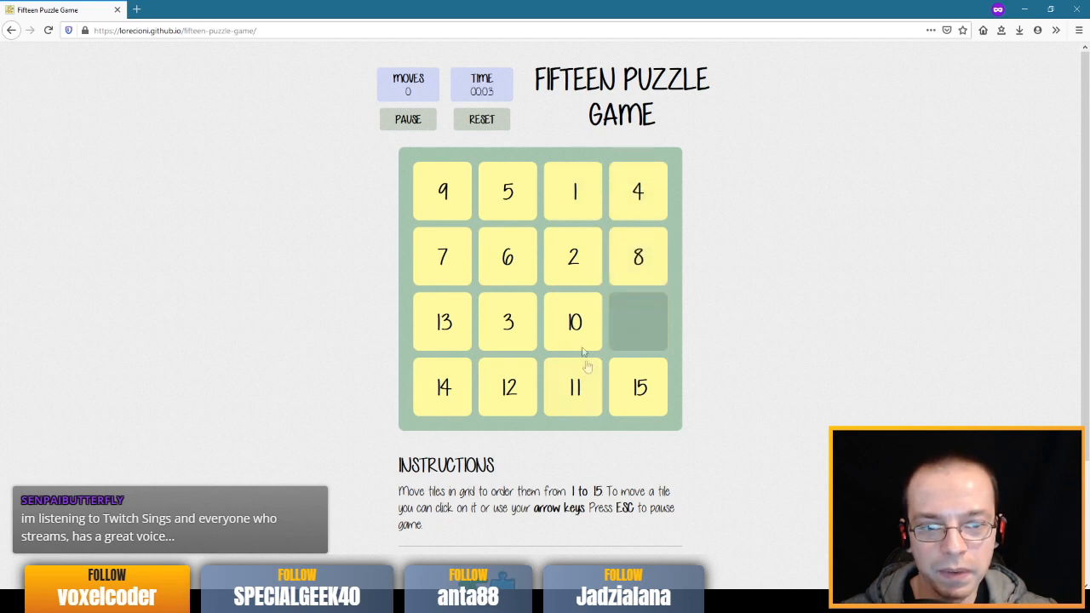
pyautogui.click(575, 328)
pyautogui.click(496, 319)
pyautogui.click(504, 259)
pyautogui.click(571, 257)
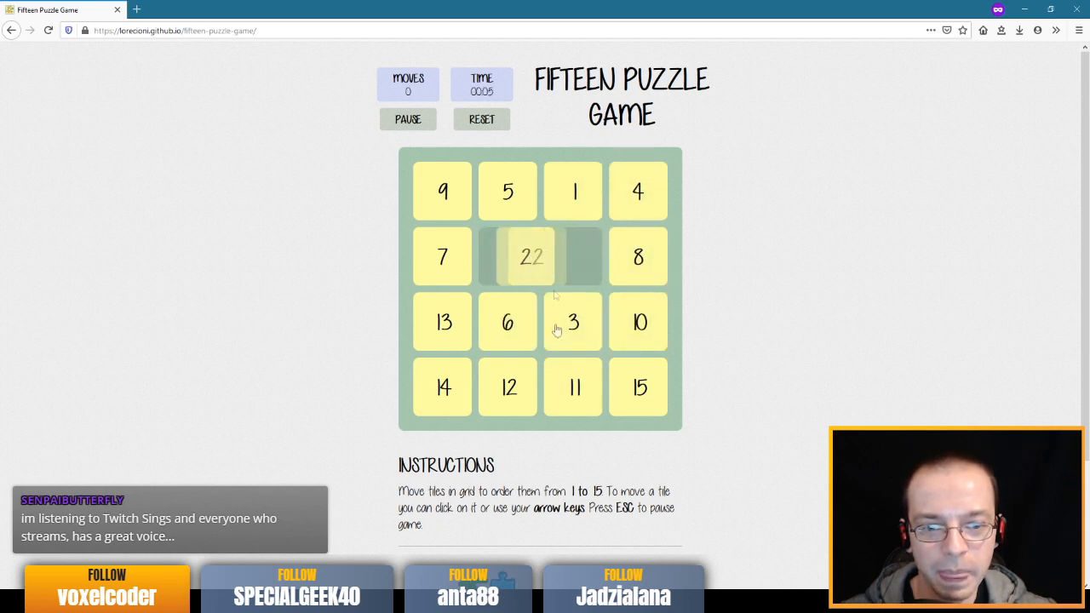
# - Slide tile 3 up beside tile 2, then shift tiles 7 and 9 down to free the grid's first cell
pyautogui.click(564, 323)
pyautogui.click(569, 387)
pyautogui.click(491, 394)
pyautogui.click(503, 319)
pyautogui.click(447, 322)
pyautogui.click(459, 249)
pyautogui.click(451, 209)
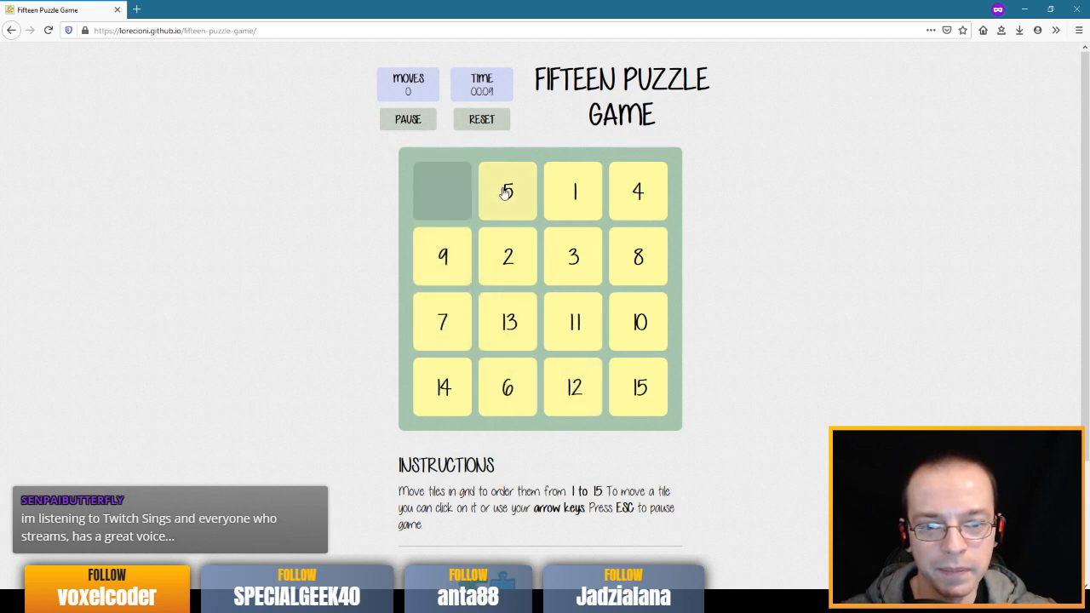
# - Slide the puzzle tiles around so tile 1 fills the first cell, with 5 beneath it and 3 beside 4 in the first row
pyautogui.click(506, 190)
pyautogui.click(567, 195)
pyautogui.click(583, 252)
pyautogui.click(511, 262)
pyautogui.click(445, 251)
pyautogui.click(448, 204)
pyautogui.click(489, 191)
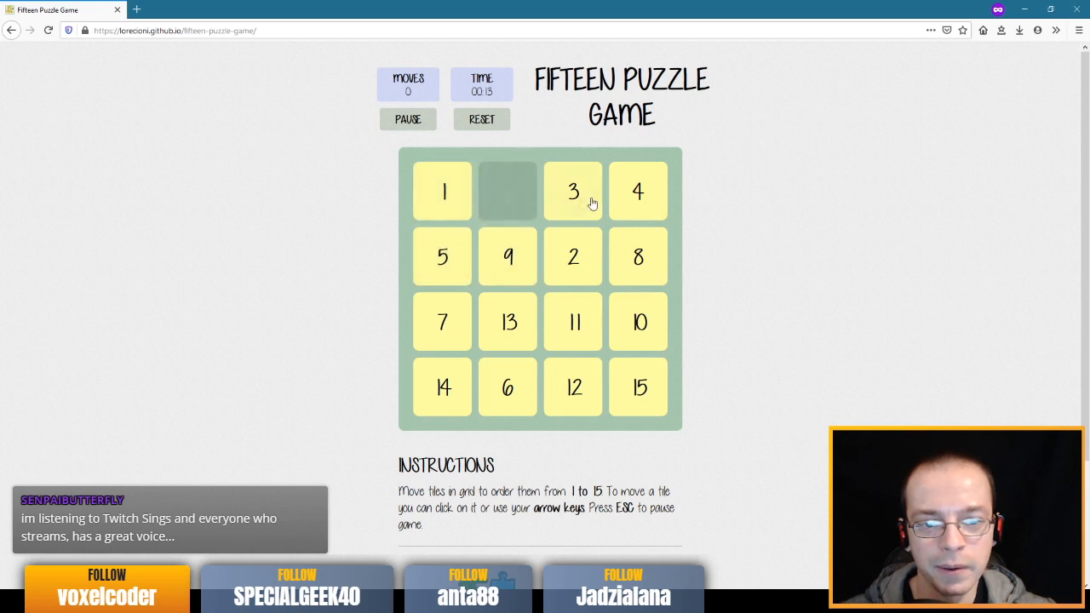
# - Slide the tiles so tile 2 sits beside tile 1 in the first row, then reset the puzzle
pyautogui.click(579, 204)
pyautogui.click(562, 256)
pyautogui.click(515, 254)
pyautogui.click(517, 208)
pyautogui.click(558, 203)
pyautogui.click(562, 262)
pyautogui.click(508, 256)
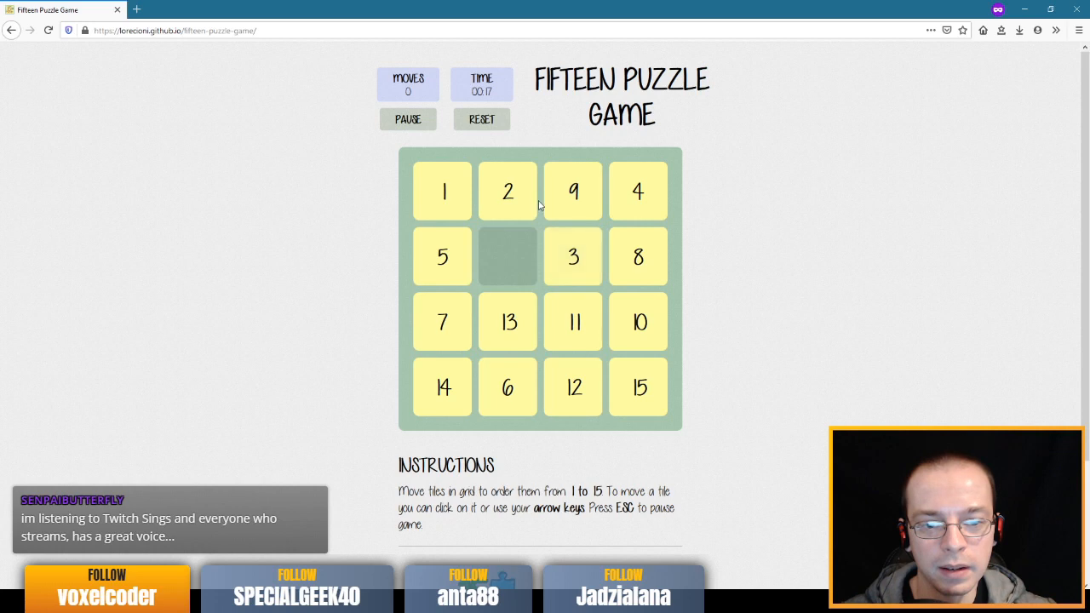
pyautogui.click(483, 123)
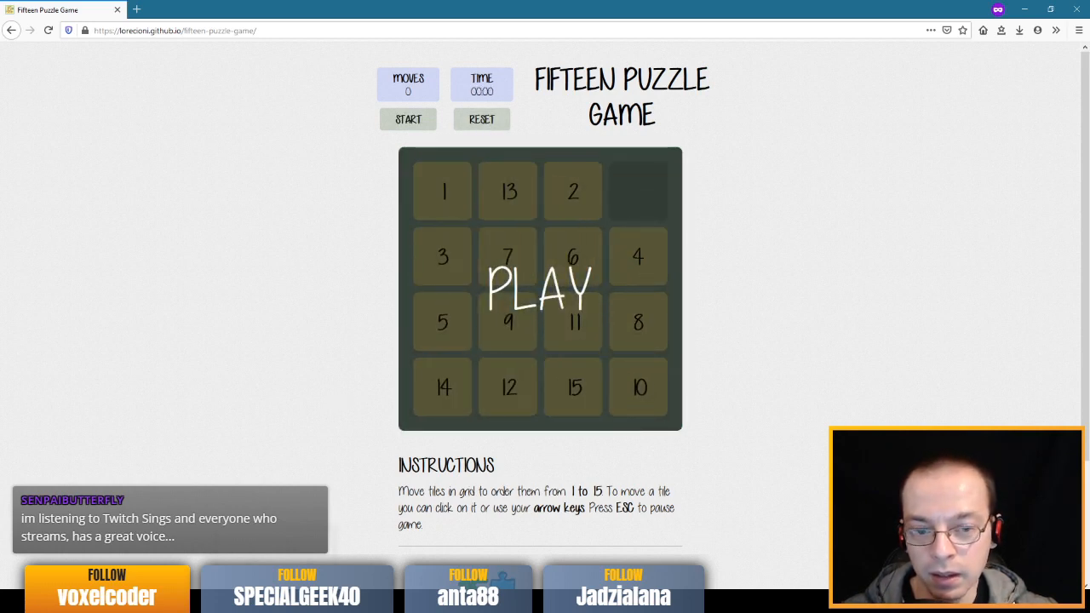
# - Switch to WireframeSketcher and examine the Engineering, Testing and Design symbols above the tile grid
pyautogui.hotkey('alt', 'Tab')
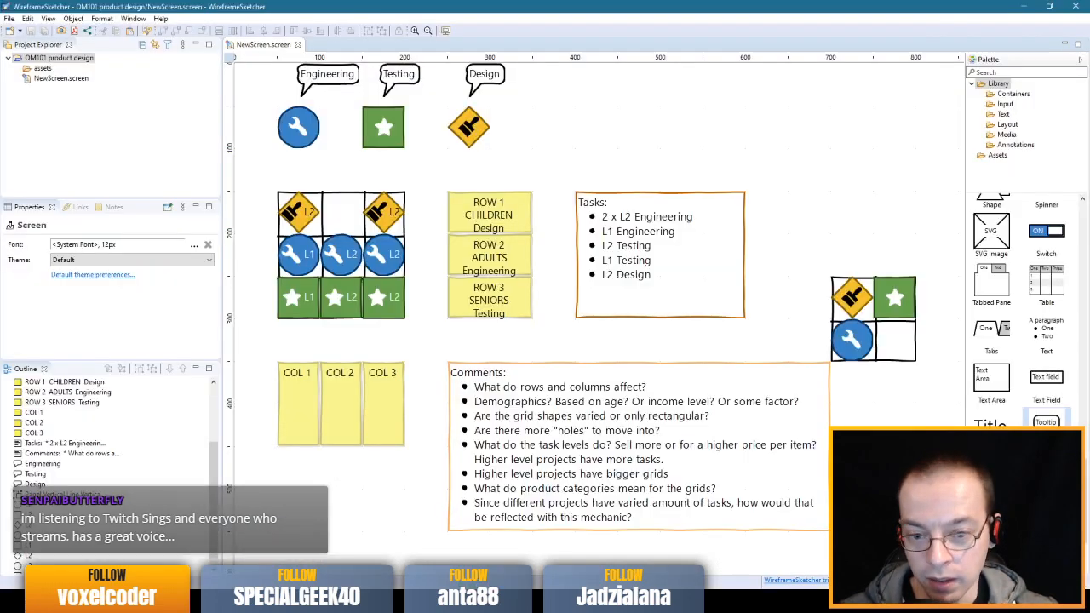
pyautogui.click(287, 134)
pyautogui.click(407, 169)
pyautogui.click(290, 125)
pyautogui.click(390, 136)
pyautogui.click(464, 130)
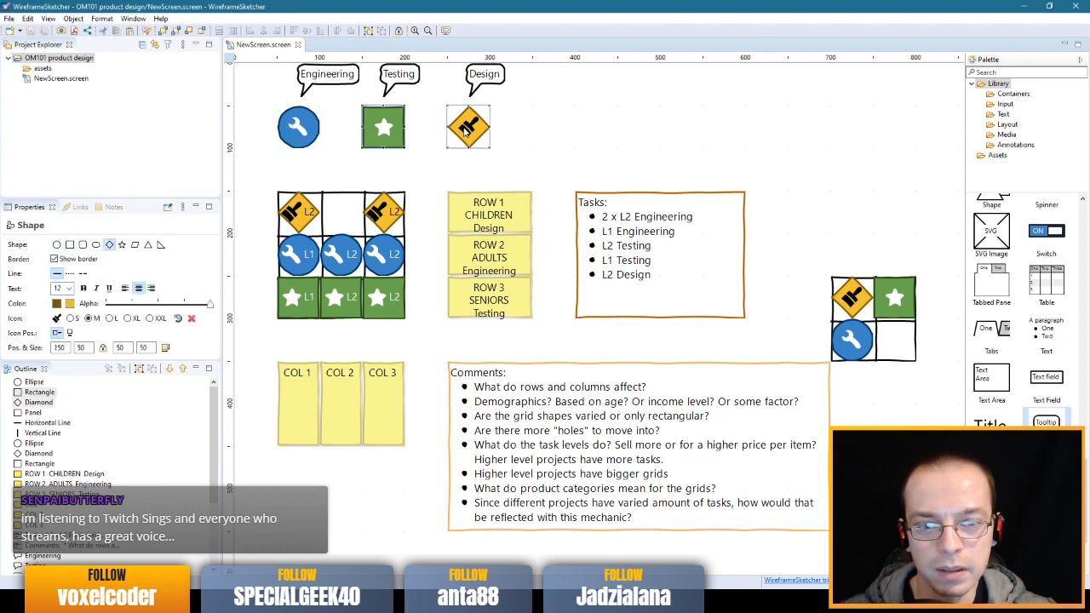
pyautogui.click(378, 132)
pyautogui.click(294, 127)
pyautogui.click(273, 168)
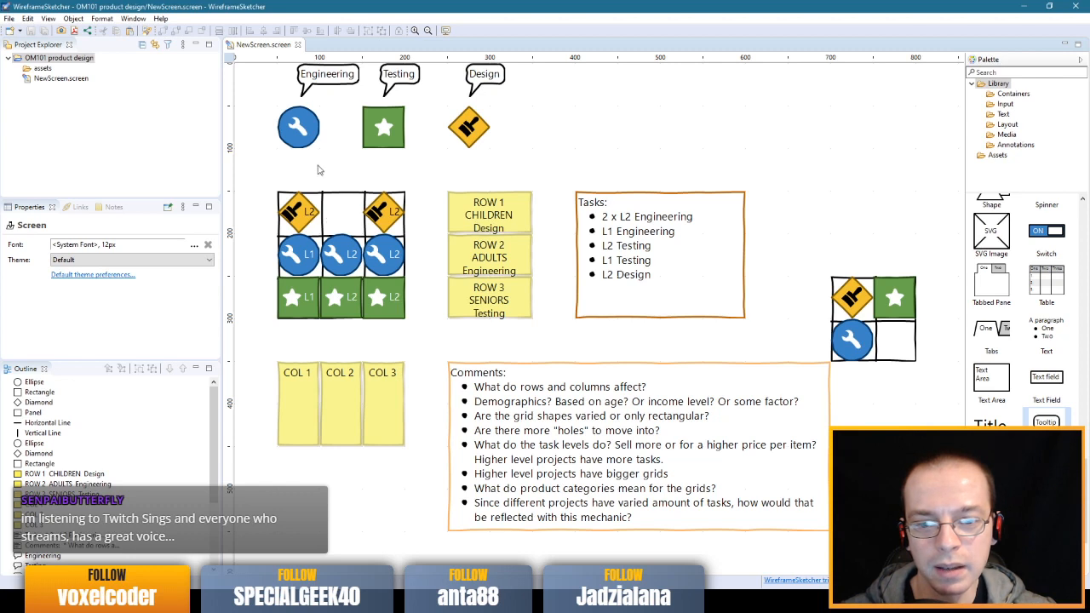
# - Try sliding the L2 and L1 engineering tiles through the grid's empty cell, returning both to the second row
pyautogui.click(340, 260)
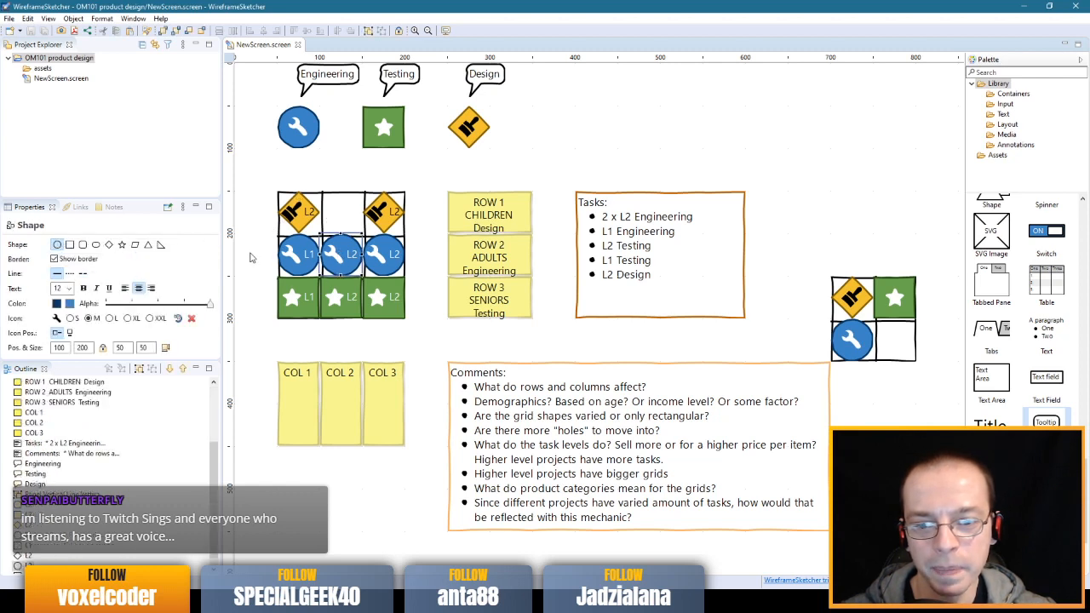
pyautogui.moveTo(342, 266)
pyautogui.mouseDown()
pyautogui.moveTo(340, 225)
pyautogui.moveTo(312, 256)
pyautogui.moveTo(341, 260)
pyautogui.mouseUp()
pyautogui.moveTo(297, 211); pyautogui.dragTo(298, 254)
pyautogui.moveTo(300, 213); pyautogui.dragTo(298, 213)
pyautogui.moveTo(343, 259); pyautogui.dragTo(303, 264)
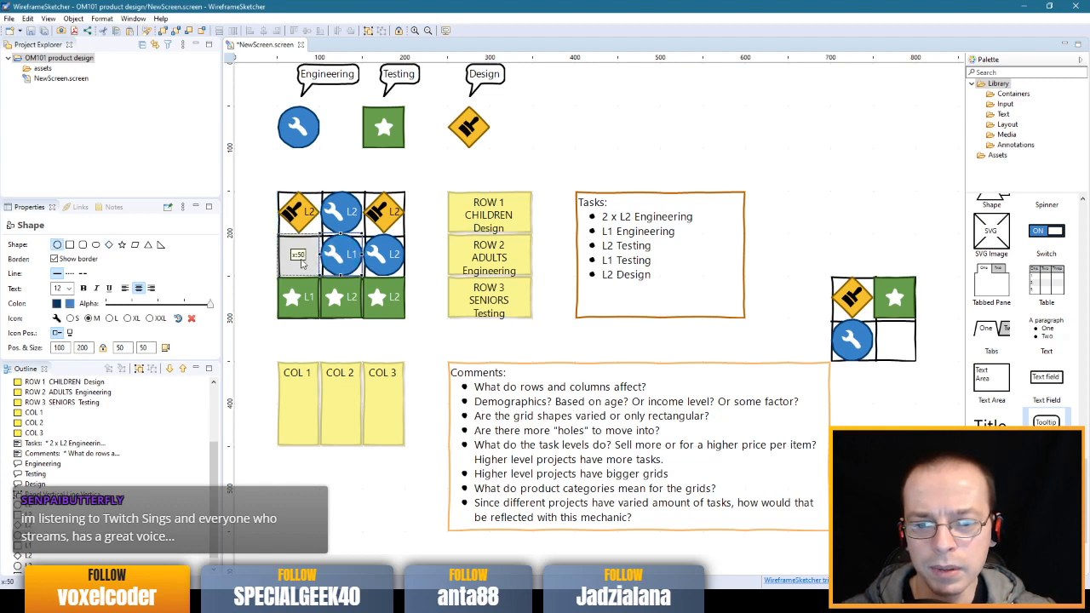
pyautogui.moveTo(345, 215); pyautogui.dragTo(329, 249)
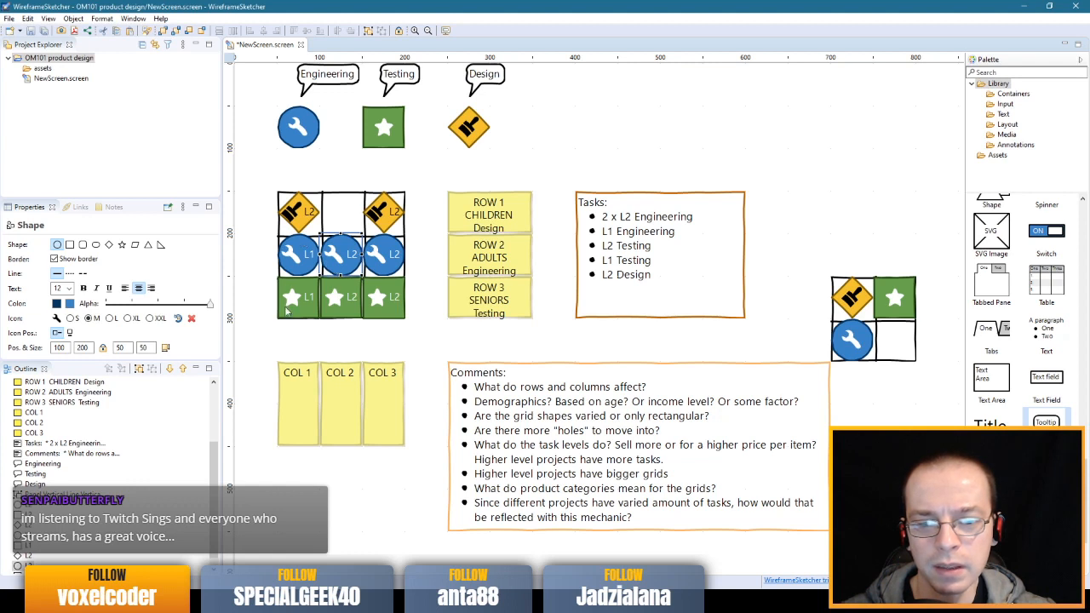
pyautogui.click(262, 344)
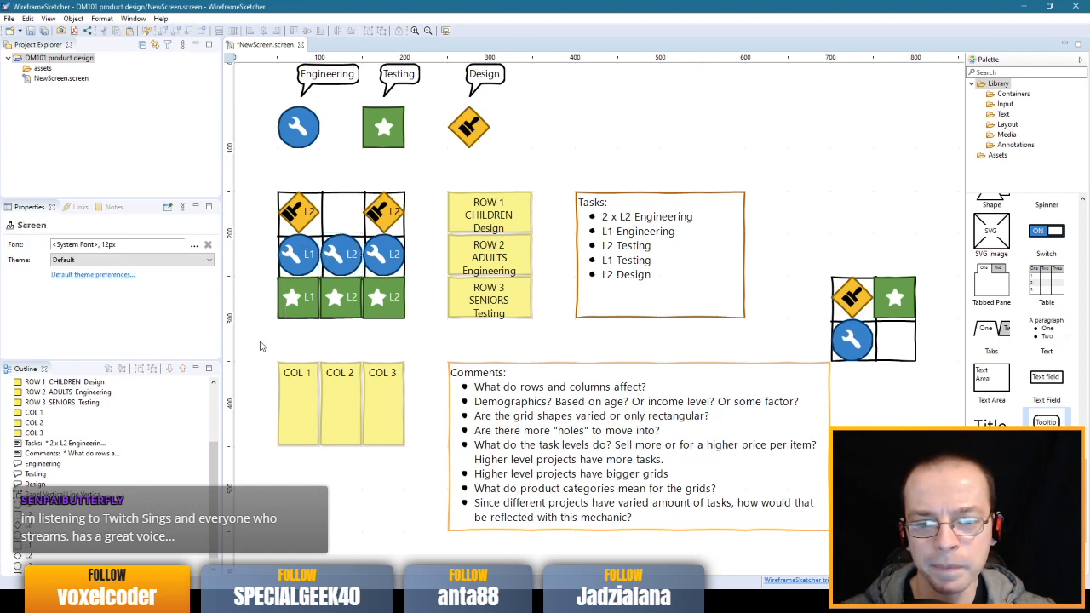
# - Try moving the third column's L2 testing tile into the empty first-row cell, and put it back in the third row
pyautogui.click(279, 309)
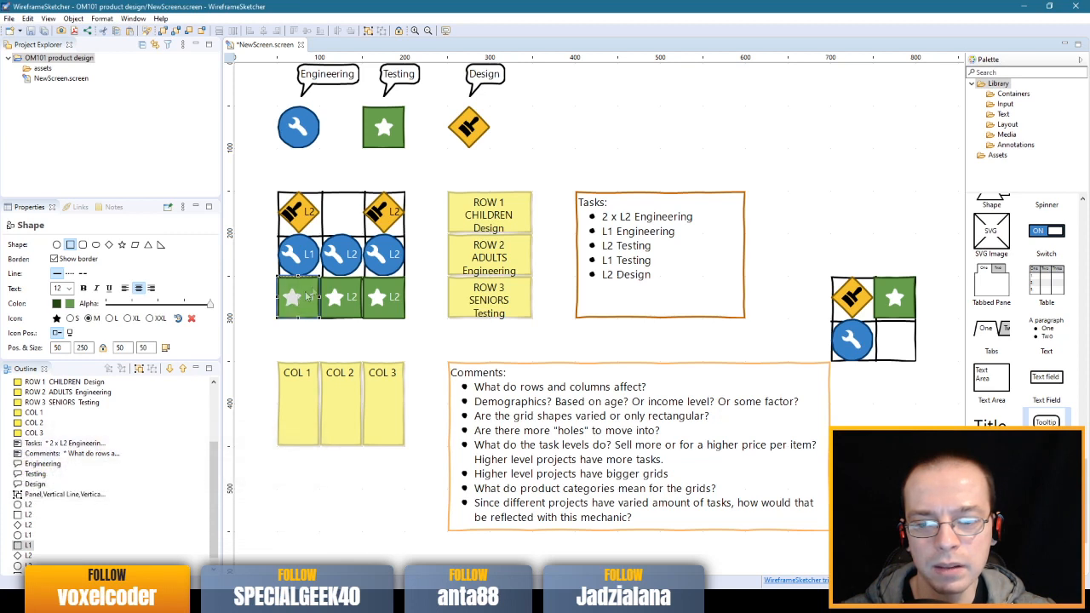
pyautogui.moveTo(352, 219); pyautogui.dragTo(305, 285)
pyautogui.click(354, 253)
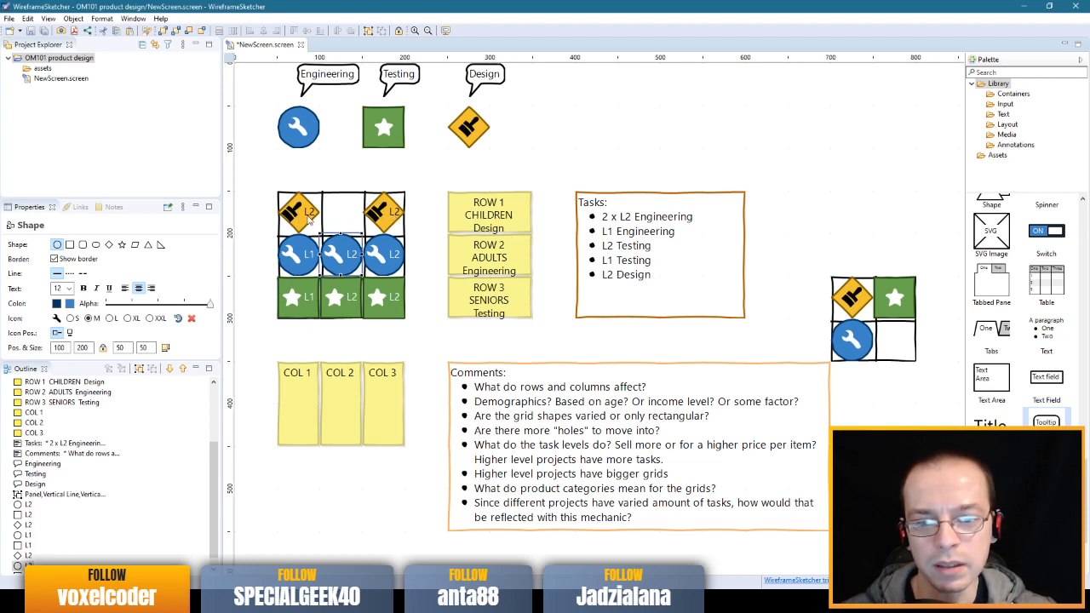
pyautogui.moveTo(368, 295); pyautogui.dragTo(356, 223)
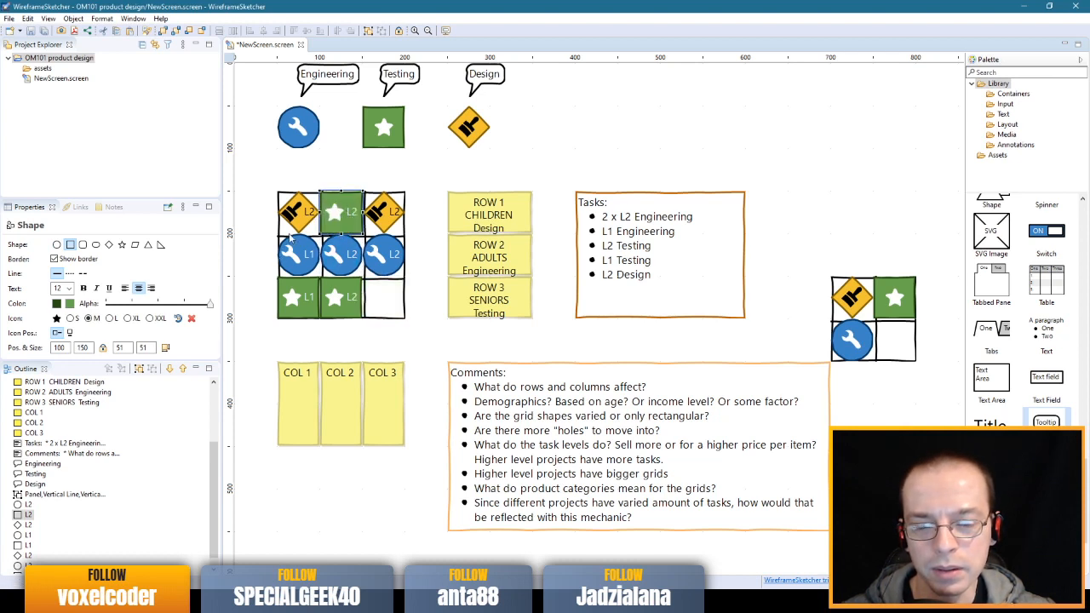
pyautogui.moveTo(331, 214); pyautogui.dragTo(392, 308)
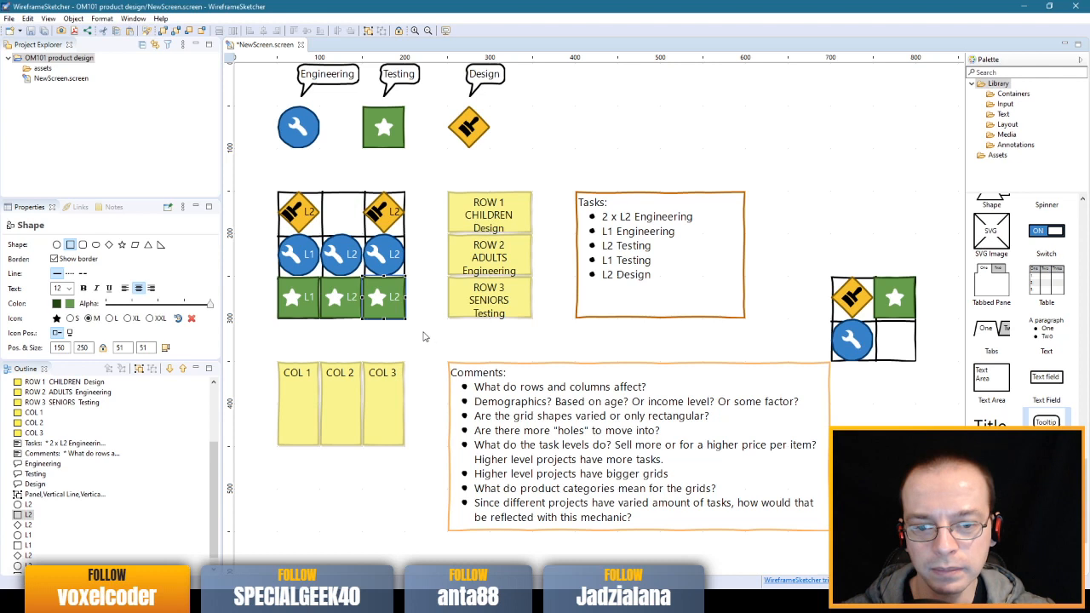
pyautogui.click(415, 348)
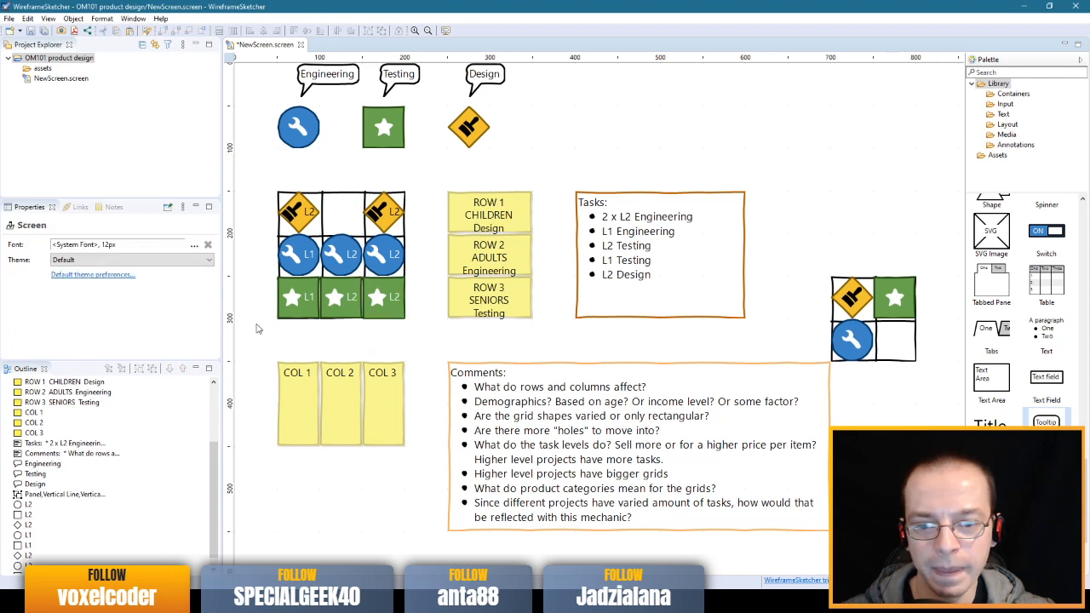
# - Try taking the middle L2 testing tile out of the grid to beside the Tasks box, and return it to its cell
pyautogui.click(339, 306)
pyautogui.moveTo(341, 296); pyautogui.dragTo(894, 212)
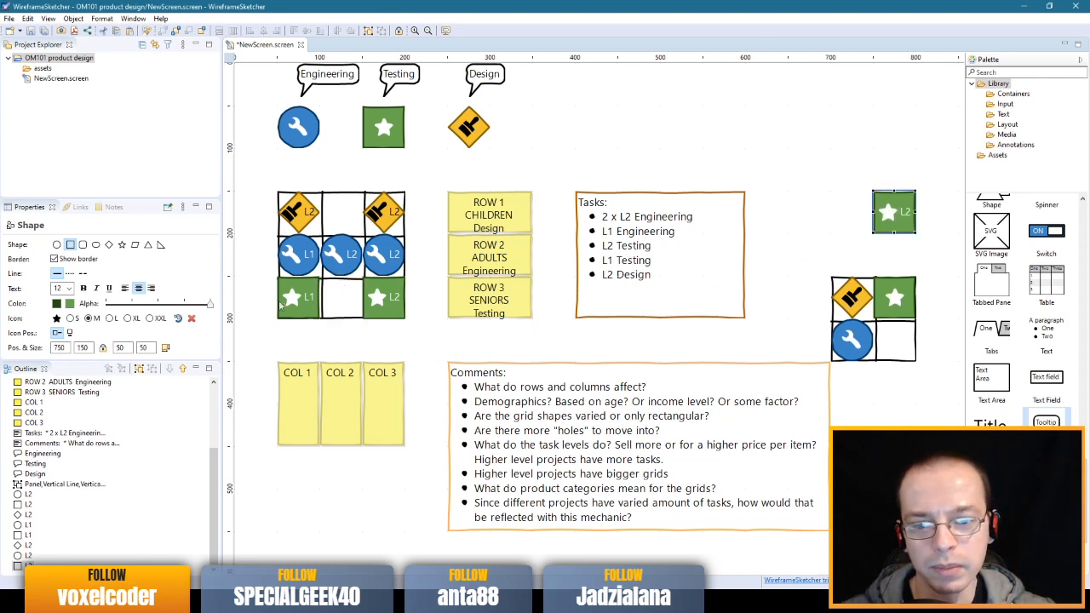
pyautogui.moveTo(312, 217)
pyautogui.mouseDown()
pyautogui.moveTo(343, 305)
pyautogui.moveTo(290, 214)
pyautogui.moveTo(375, 255)
pyautogui.moveTo(388, 294)
pyautogui.moveTo(345, 298)
pyautogui.moveTo(289, 230)
pyautogui.moveTo(295, 220)
pyautogui.mouseUp()
pyautogui.click(343, 306)
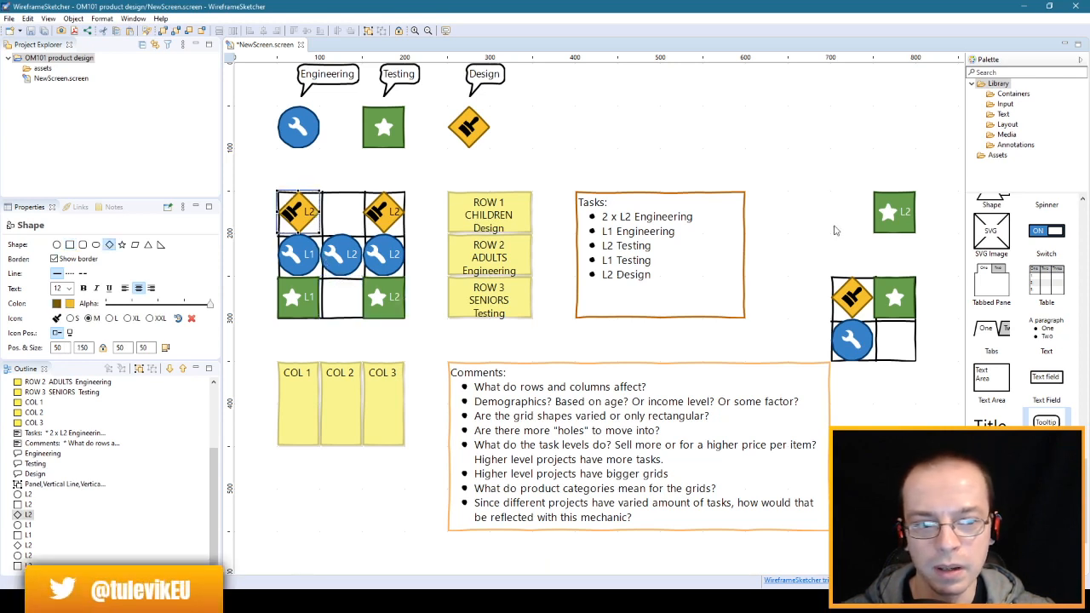
pyautogui.click(897, 213)
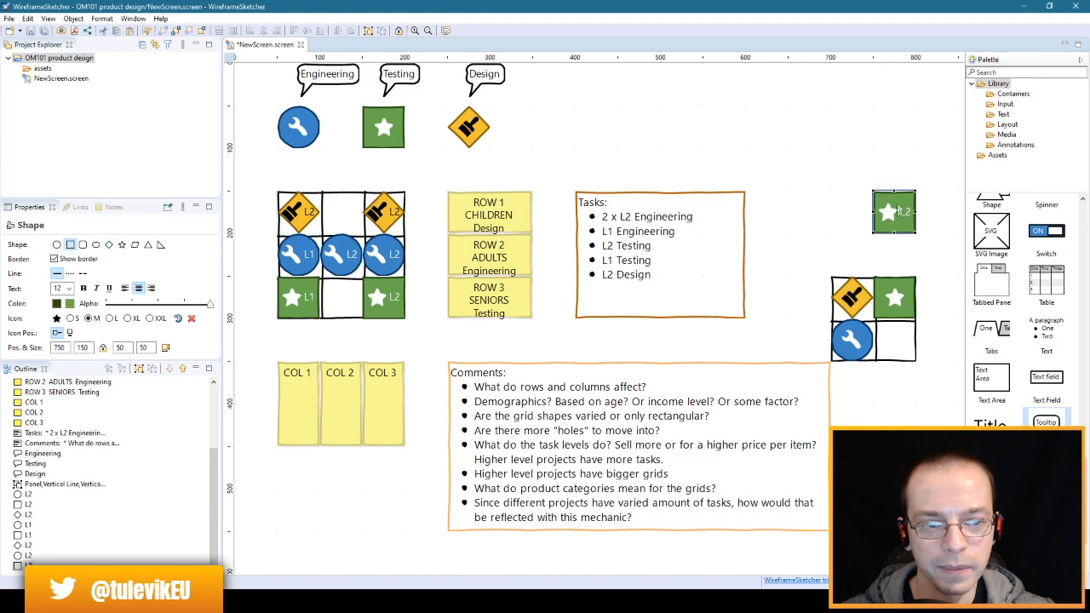
pyautogui.moveTo(383, 283); pyautogui.dragTo(348, 296)
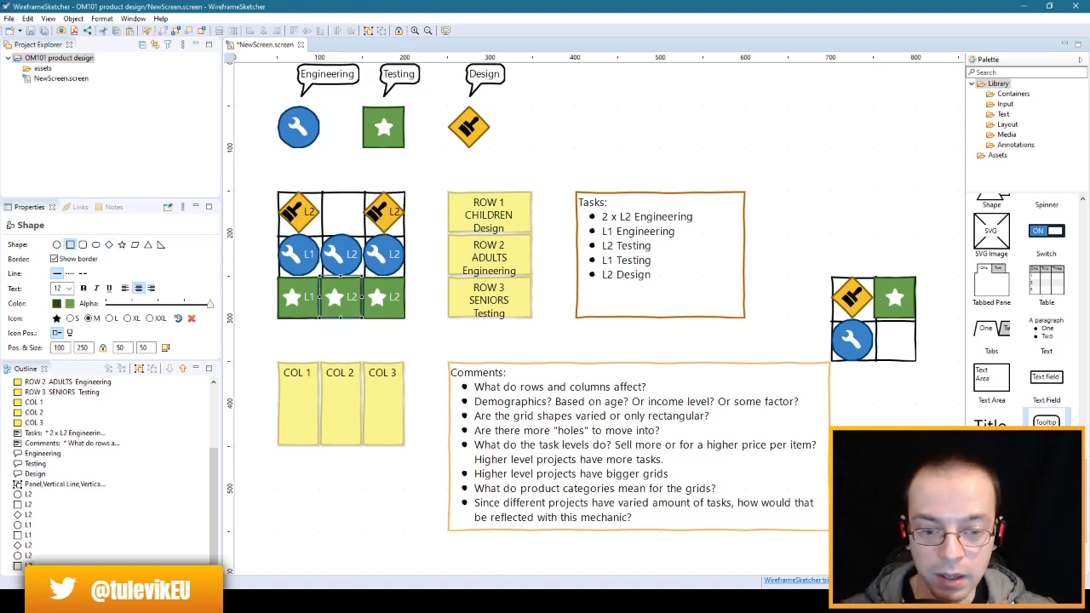
# - Switch to Office Management 101, try placing components on a new microwave project's schematics, cancel the project and minimize the game
pyautogui.hotkey('alt', 'Tab')
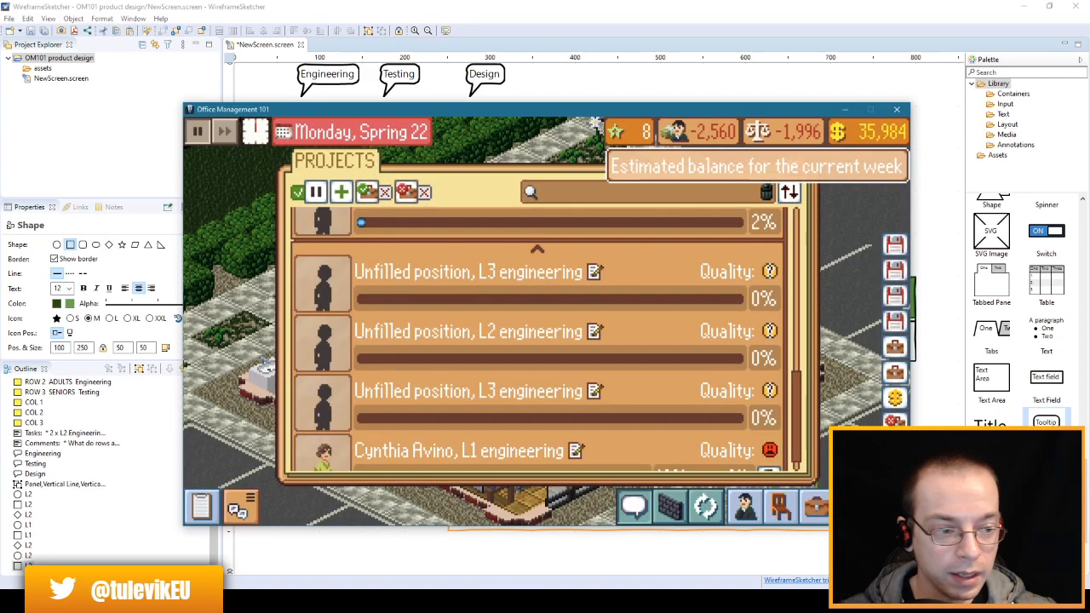
pyautogui.click(349, 217)
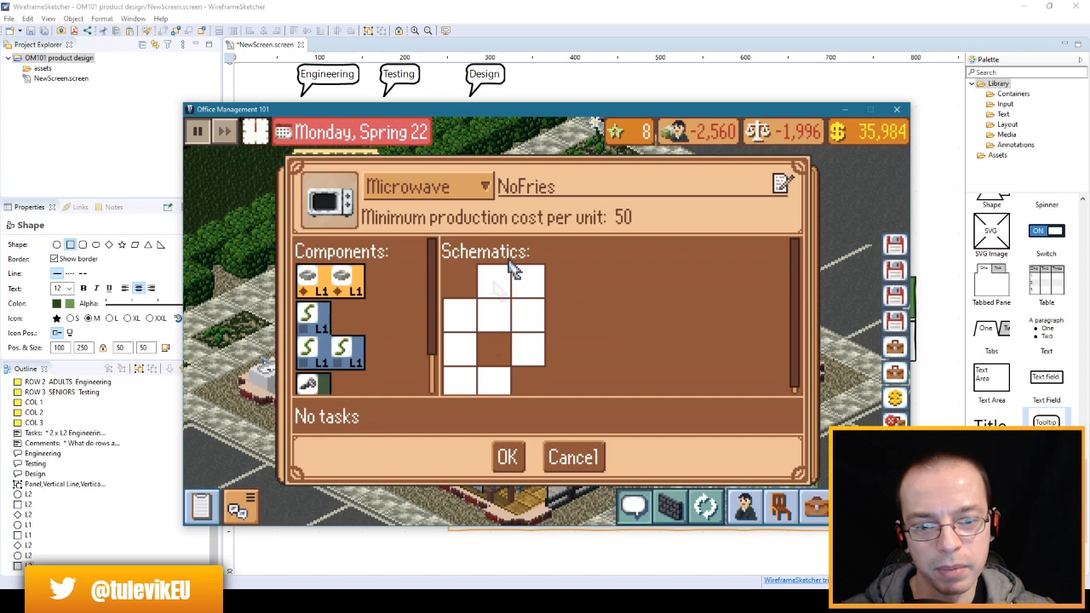
pyautogui.moveTo(332, 285); pyautogui.dragTo(477, 318)
pyautogui.rightClick(480, 305)
pyautogui.moveTo(351, 271); pyautogui.dragTo(522, 281)
pyautogui.moveTo(309, 278); pyautogui.dragTo(501, 282)
pyautogui.moveTo(341, 278); pyautogui.dragTo(480, 328)
pyautogui.rightClick(457, 332)
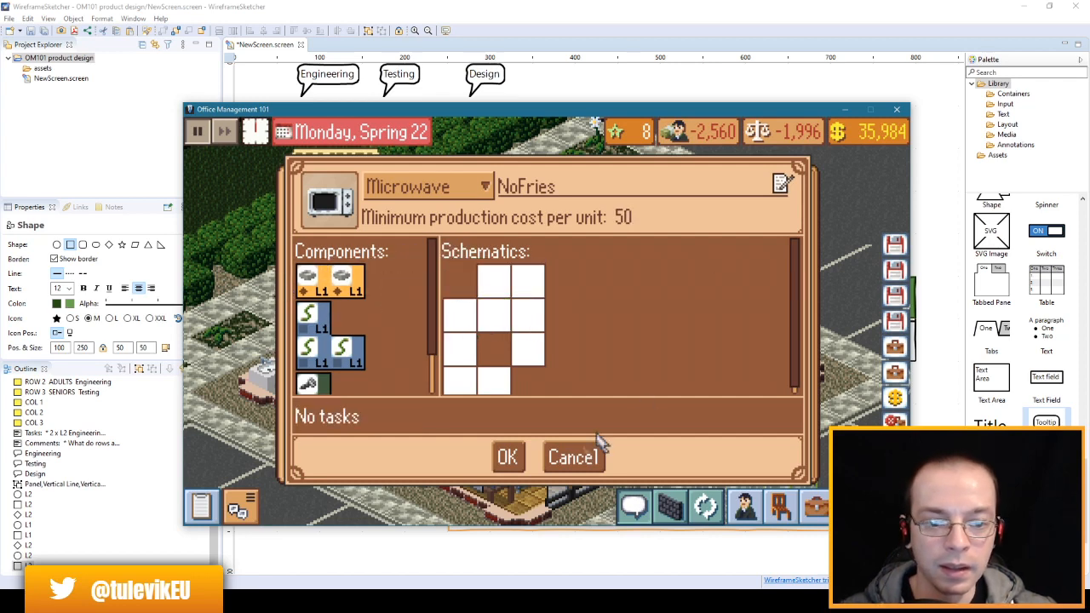
pyautogui.click(585, 457)
pyautogui.click(843, 110)
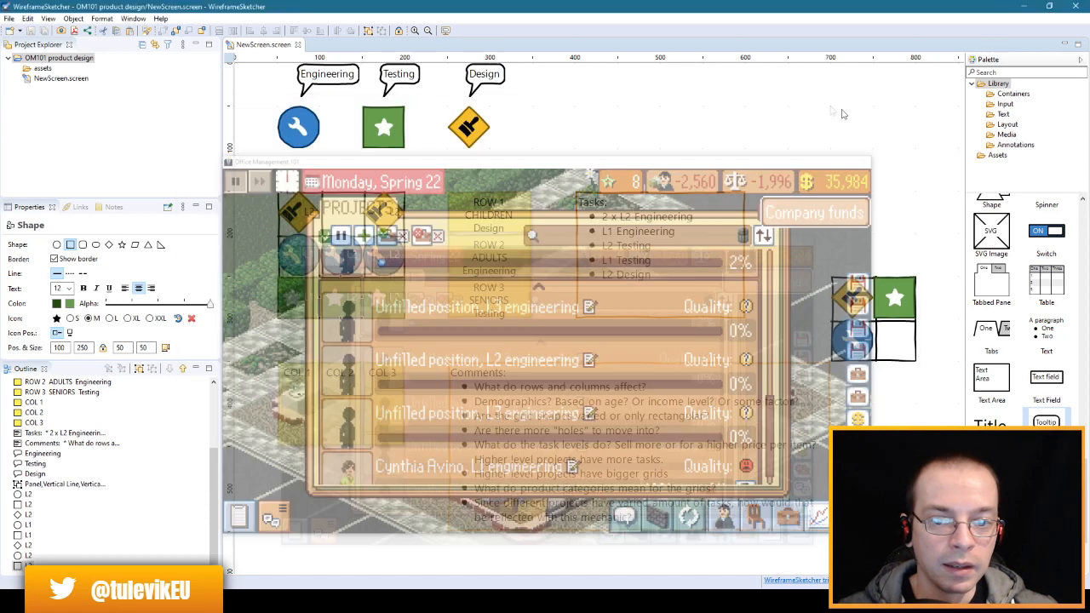
# - Review the 3x3 tile grid, the row notes beside it and the Comments list to weigh up the mechanic
pyautogui.click(412, 329)
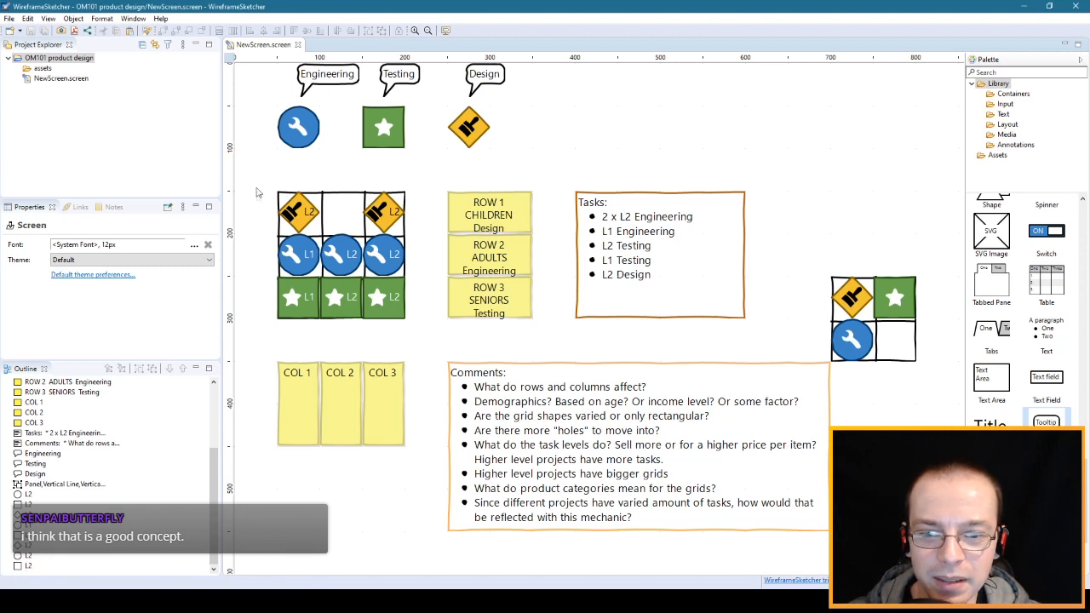
pyautogui.moveTo(254, 178); pyautogui.dragTo(424, 336)
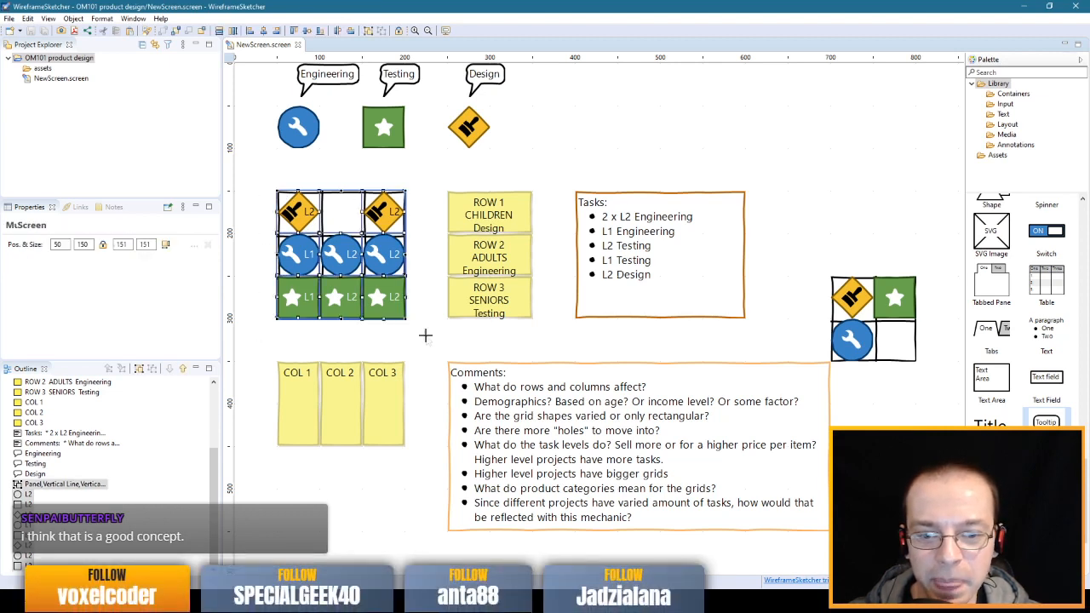
pyautogui.click(425, 336)
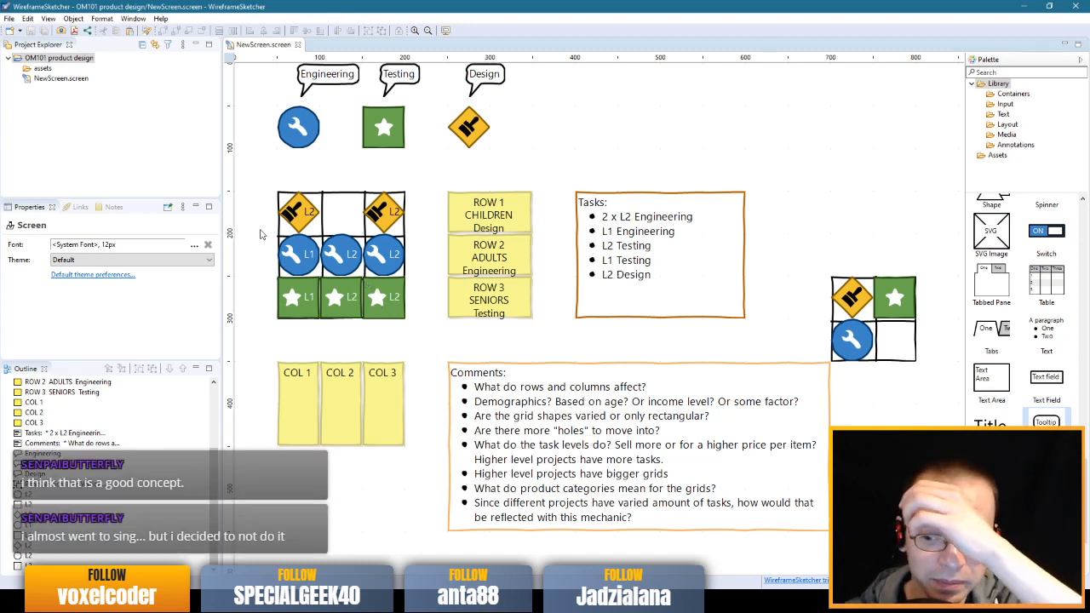
pyautogui.moveTo(254, 170)
pyautogui.mouseDown()
pyautogui.moveTo(434, 341)
pyautogui.moveTo(264, 177)
pyautogui.mouseUp()
pyautogui.click(427, 343)
pyautogui.click(268, 183)
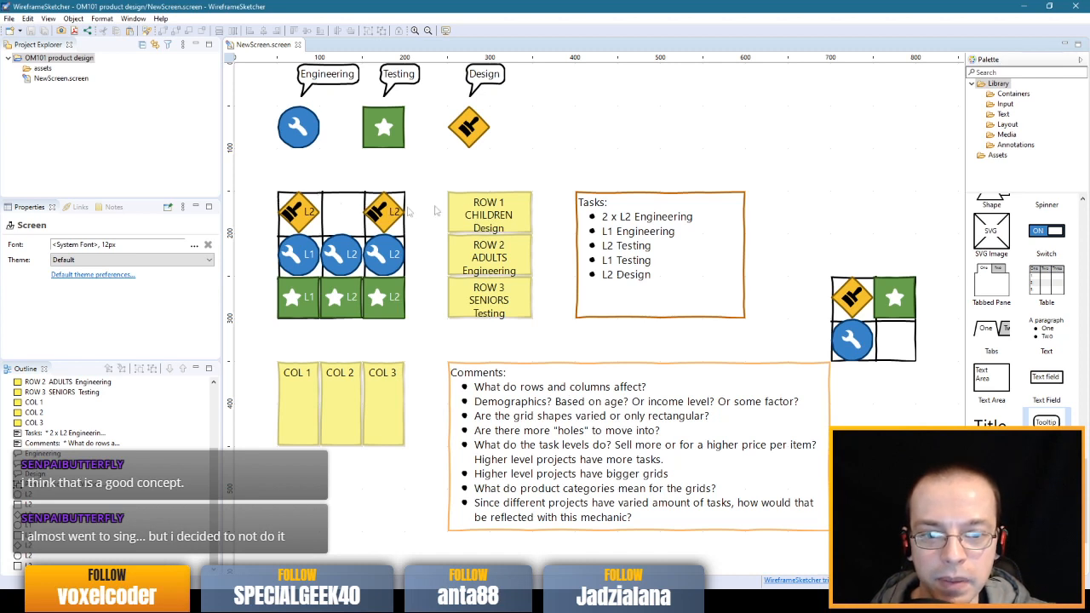
pyautogui.moveTo(435, 173)
pyautogui.mouseDown()
pyautogui.moveTo(544, 329)
pyautogui.moveTo(439, 176)
pyautogui.mouseUp()
pyautogui.click(550, 337)
pyautogui.click(432, 178)
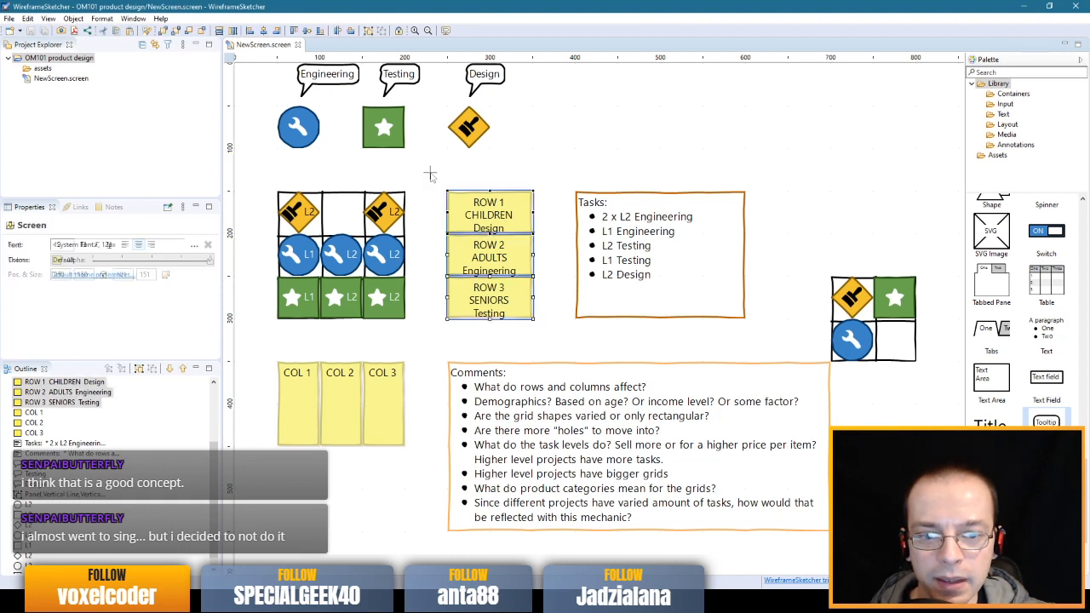
pyautogui.moveTo(430, 173)
pyautogui.mouseDown()
pyautogui.moveTo(550, 341)
pyautogui.moveTo(425, 177)
pyautogui.mouseUp()
pyautogui.click(552, 341)
pyautogui.click(425, 177)
pyautogui.click(505, 408)
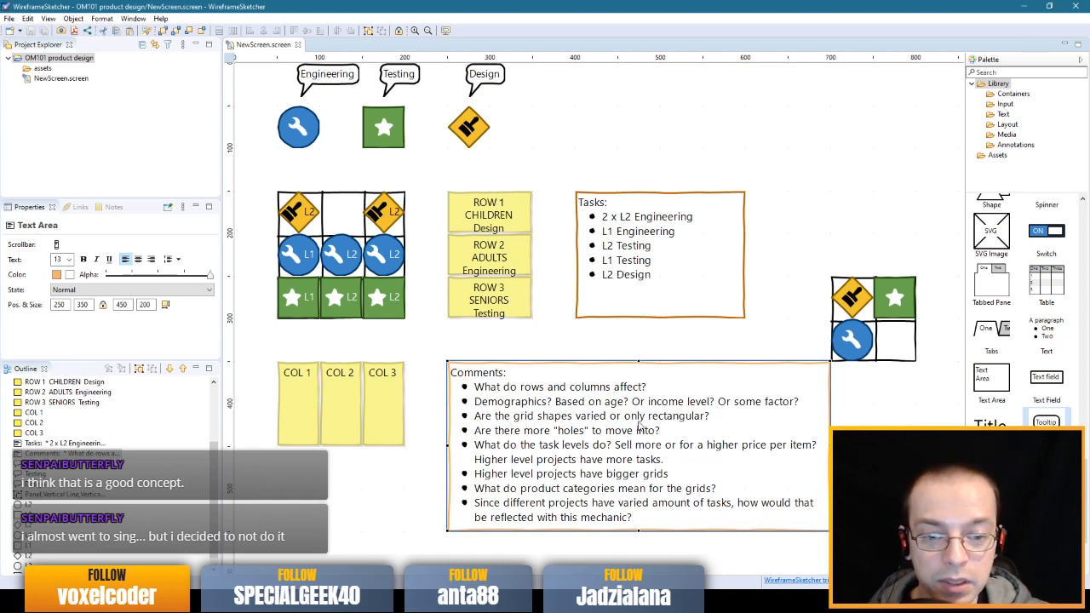
pyautogui.moveTo(259, 161); pyautogui.dragTo(270, 180)
pyautogui.click(425, 336)
pyautogui.click(269, 181)
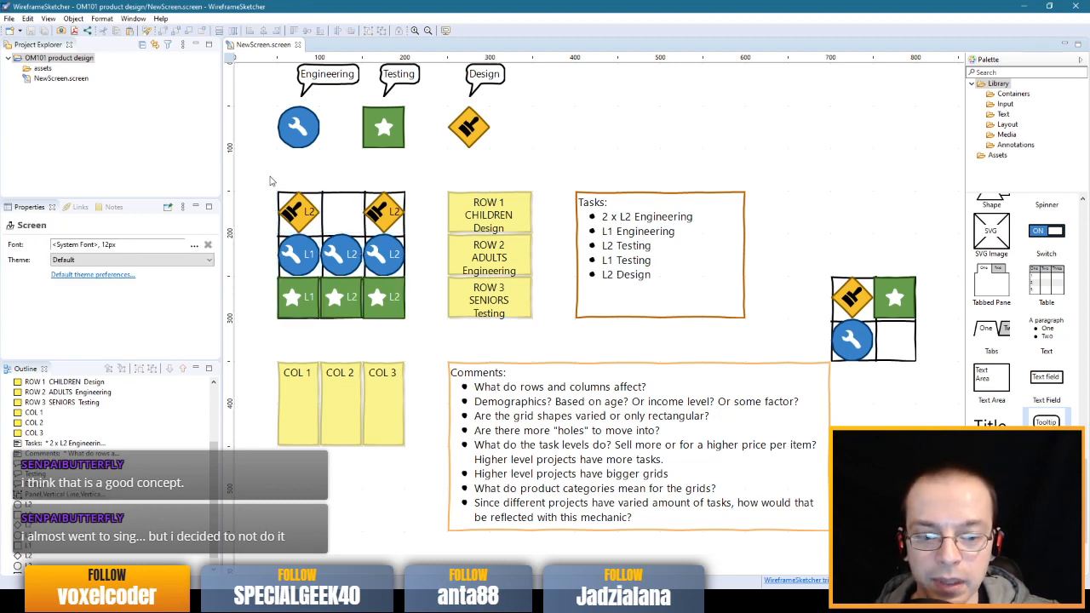
# - Switch to Office Management 101, start a new project and compare the Phone, TV and Microwave schematics
pyautogui.hotkey('alt', 'Tab')
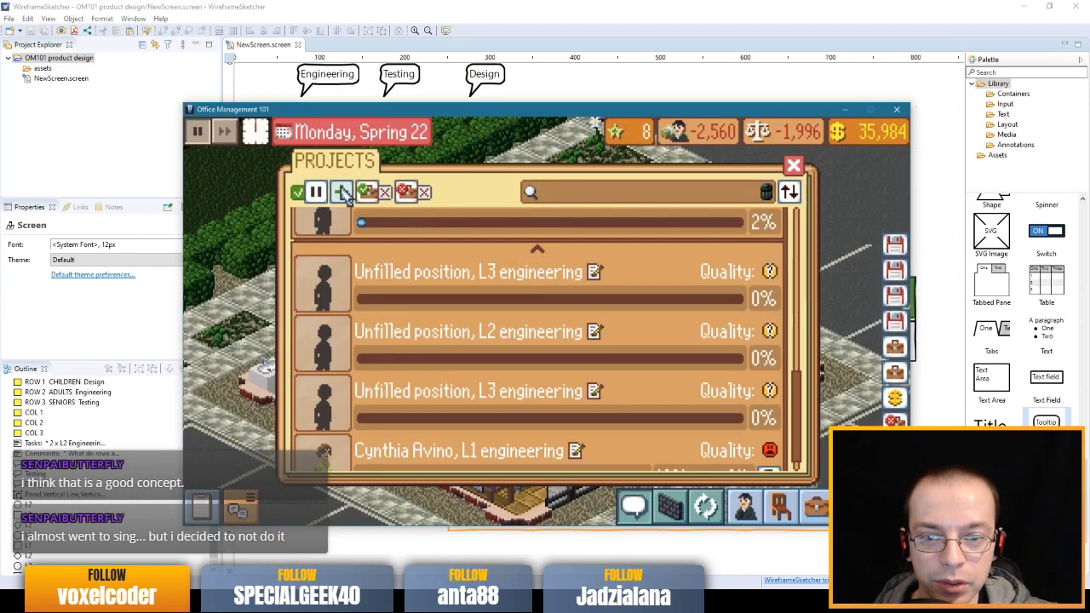
pyautogui.click(340, 191)
pyautogui.click(430, 188)
pyautogui.click(426, 226)
pyautogui.click(423, 189)
pyautogui.click(415, 264)
pyautogui.click(422, 189)
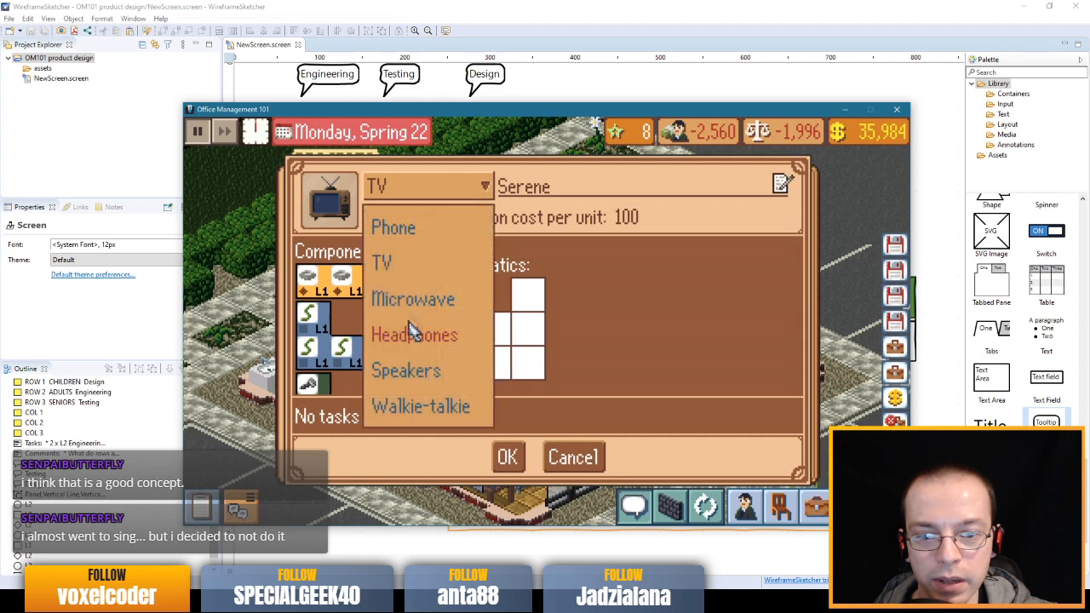
pyautogui.click(413, 299)
# - Compare the Headphones and Walkie-talkie schematics in the new project, and return to the Phone's
pyautogui.click(426, 189)
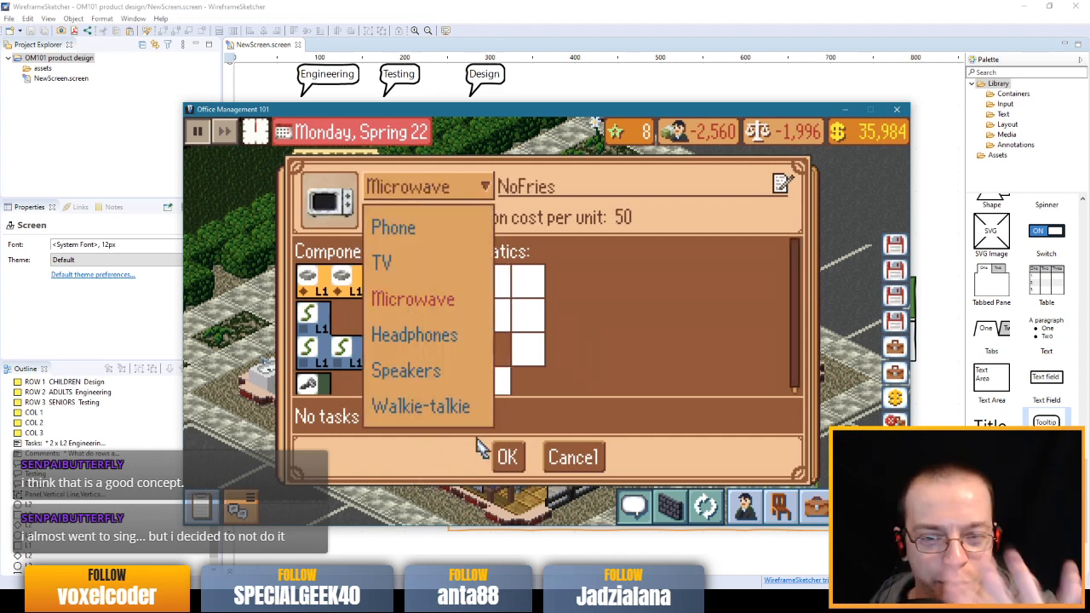
pyautogui.click(424, 337)
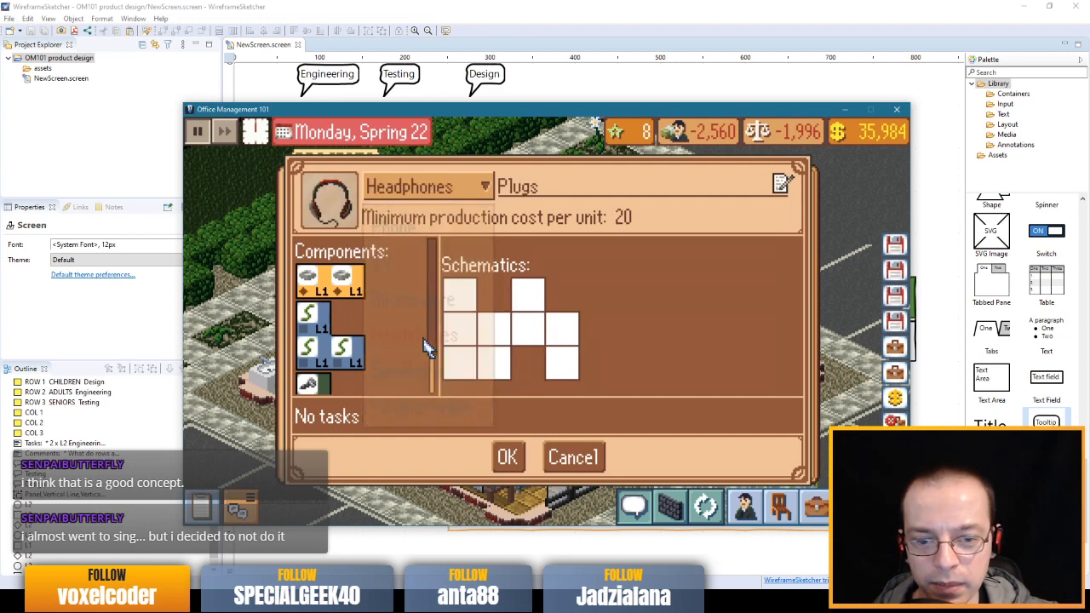
pyautogui.click(438, 202)
pyautogui.click(438, 407)
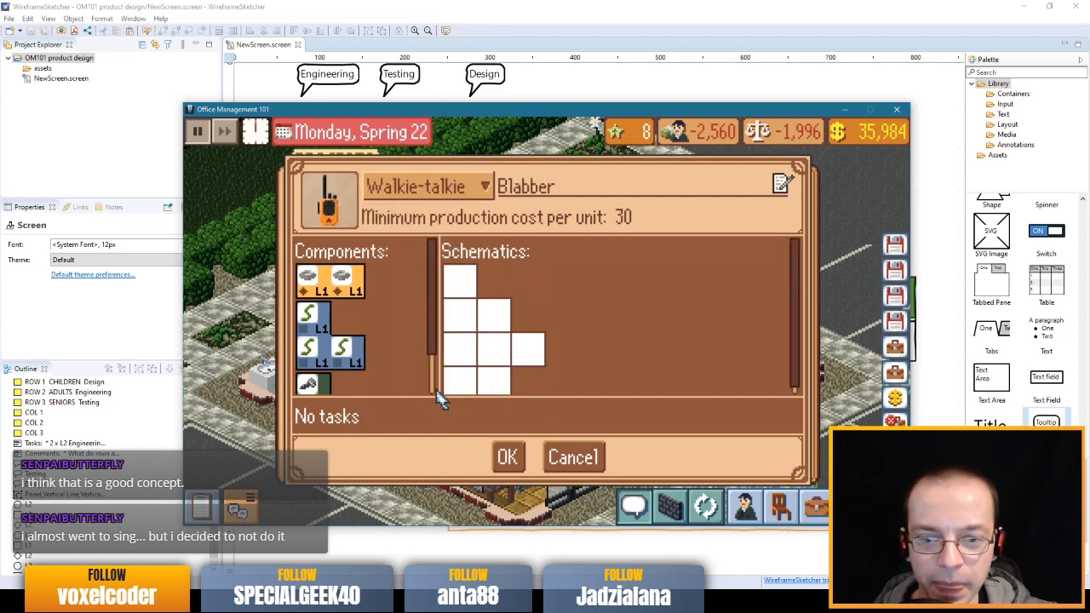
pyautogui.click(404, 181)
pyautogui.click(407, 342)
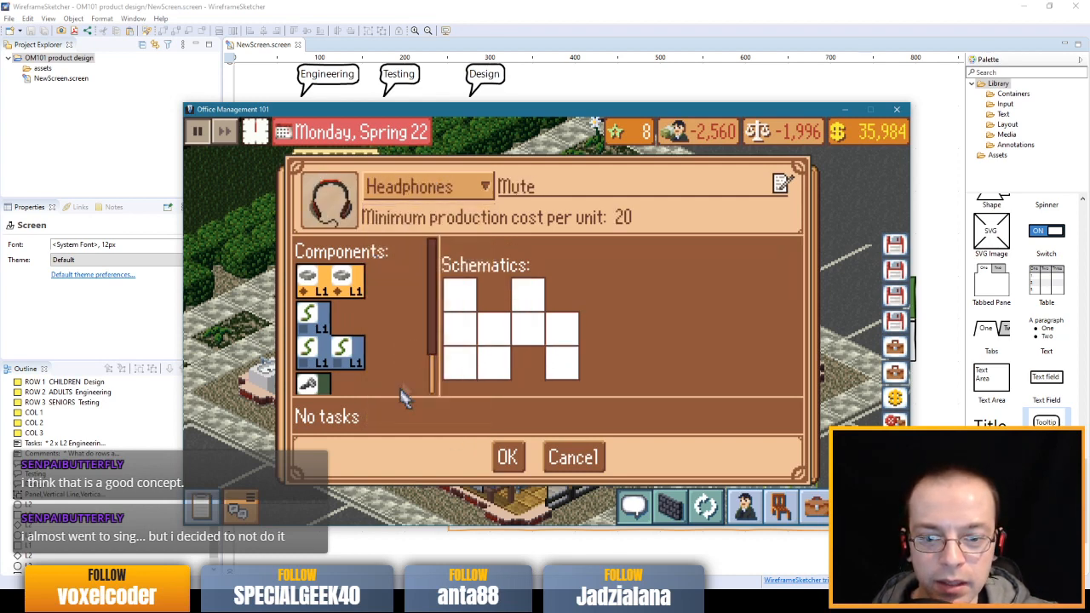
pyautogui.click(414, 196)
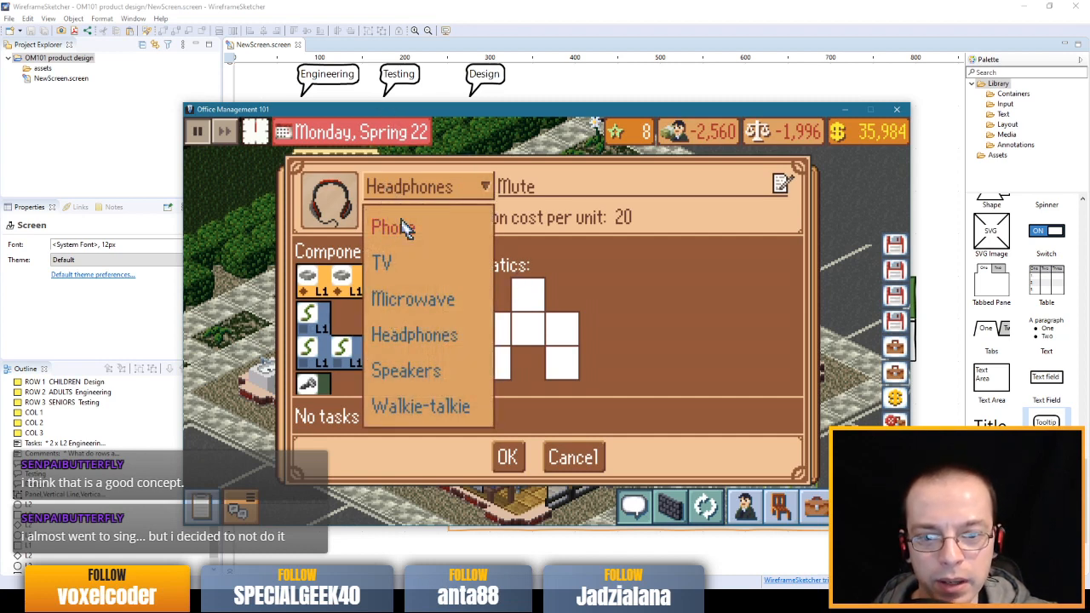
pyautogui.click(407, 228)
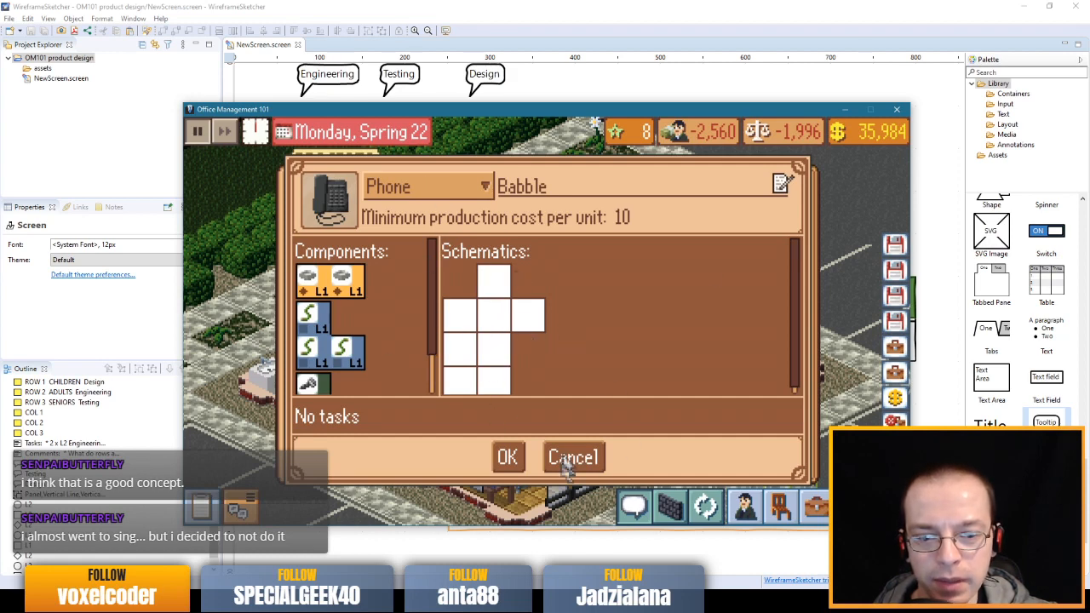
# - Switch to WireframeSketcher and reword the Comments bullet about grid shapes as "The grid shapes are varied based on product type"
pyautogui.click(652, 47)
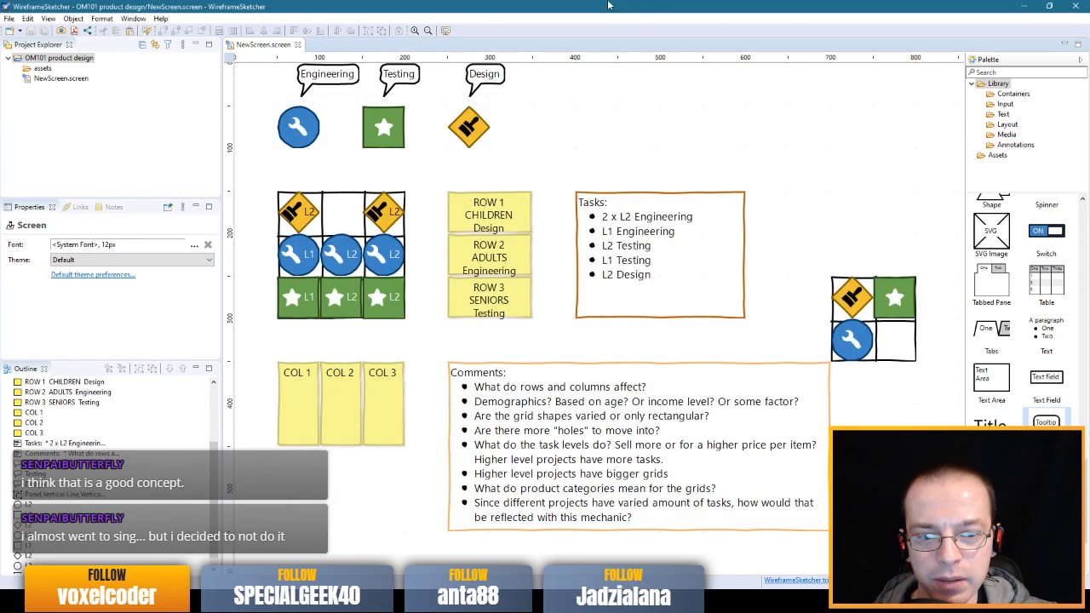
pyautogui.doubleClick(644, 423)
pyautogui.click(688, 417)
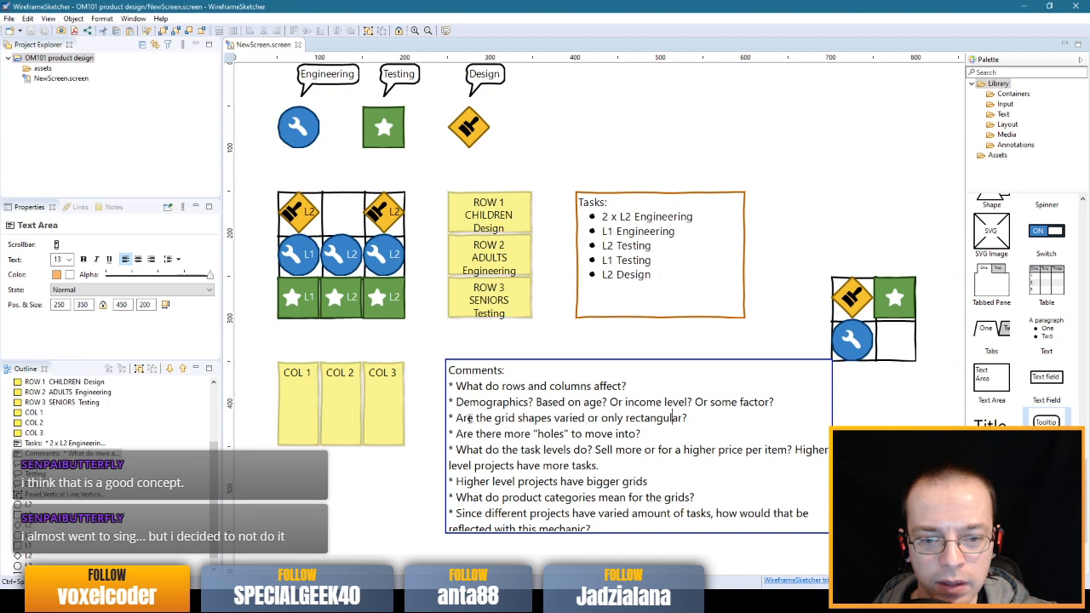
pyautogui.moveTo(455, 418); pyautogui.dragTo(482, 418)
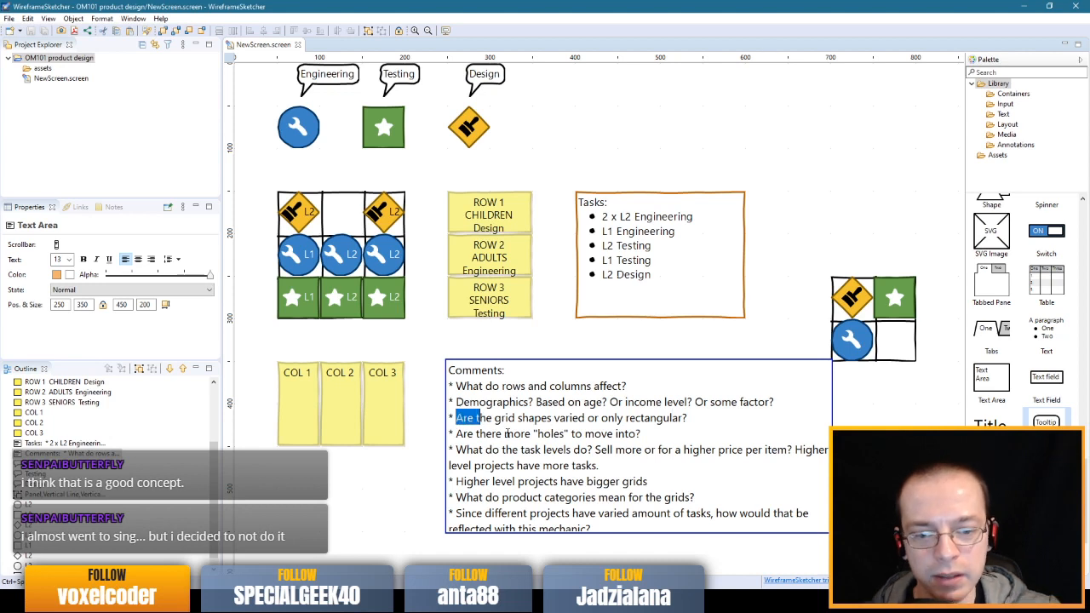
pyautogui.write('T')
pyautogui.hotkey('ctrl', 'Right')
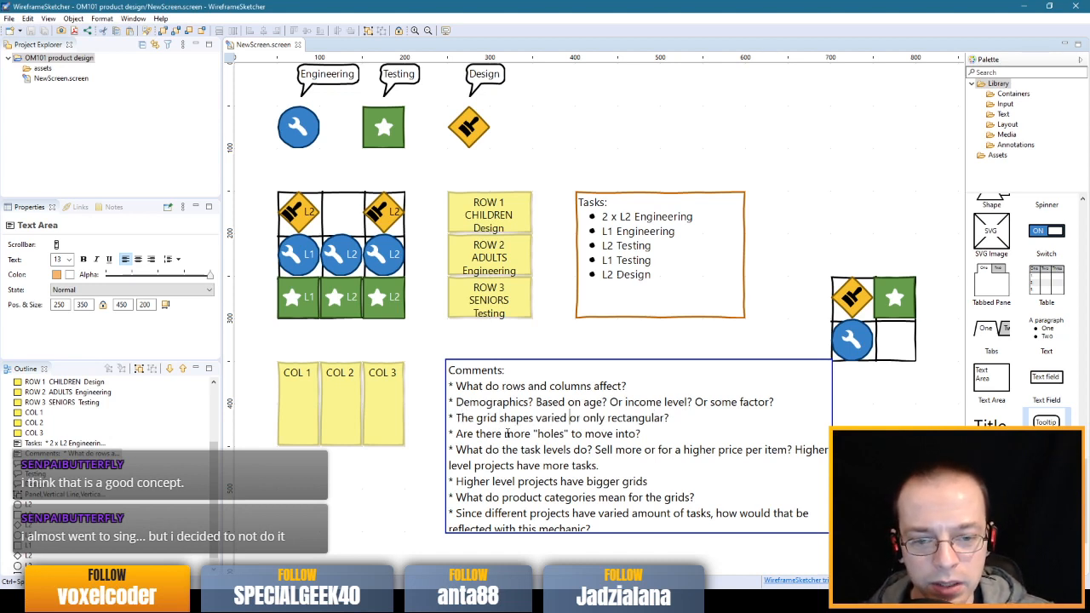
pyautogui.write('are')
pyautogui.hotkey('shift', 'End')
pyautogui.press('Delete')
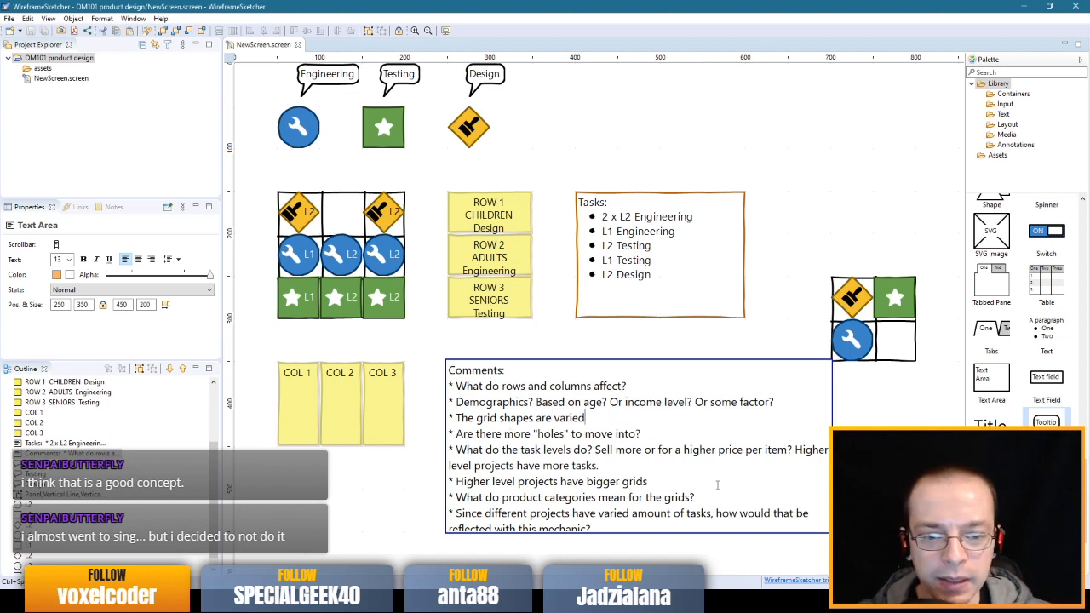
pyautogui.write('based')
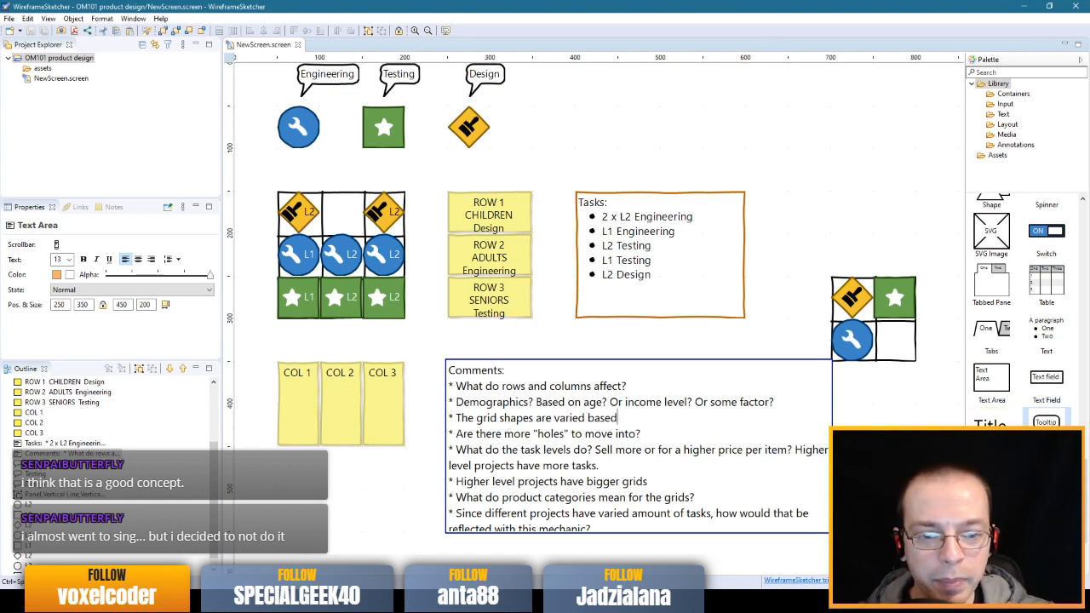
pyautogui.write(' on pro')
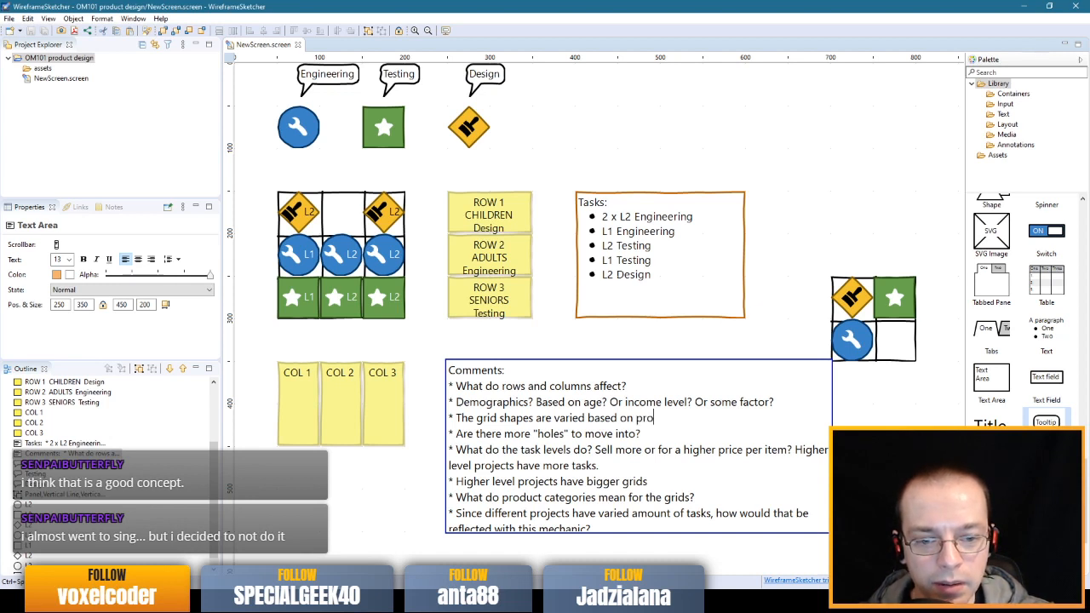
pyautogui.write('duct type')
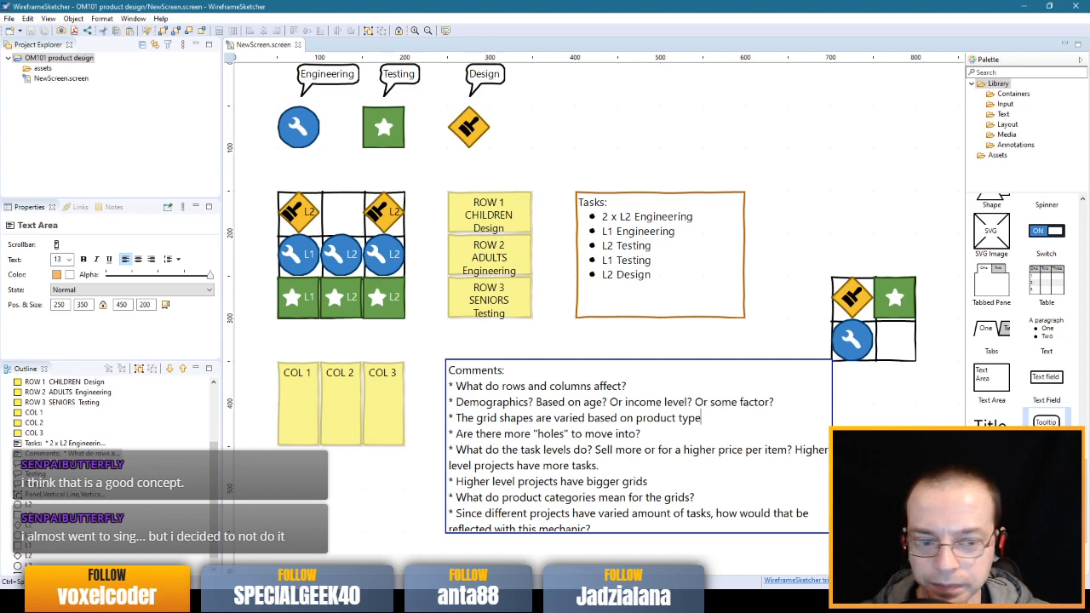
pyautogui.click(647, 341)
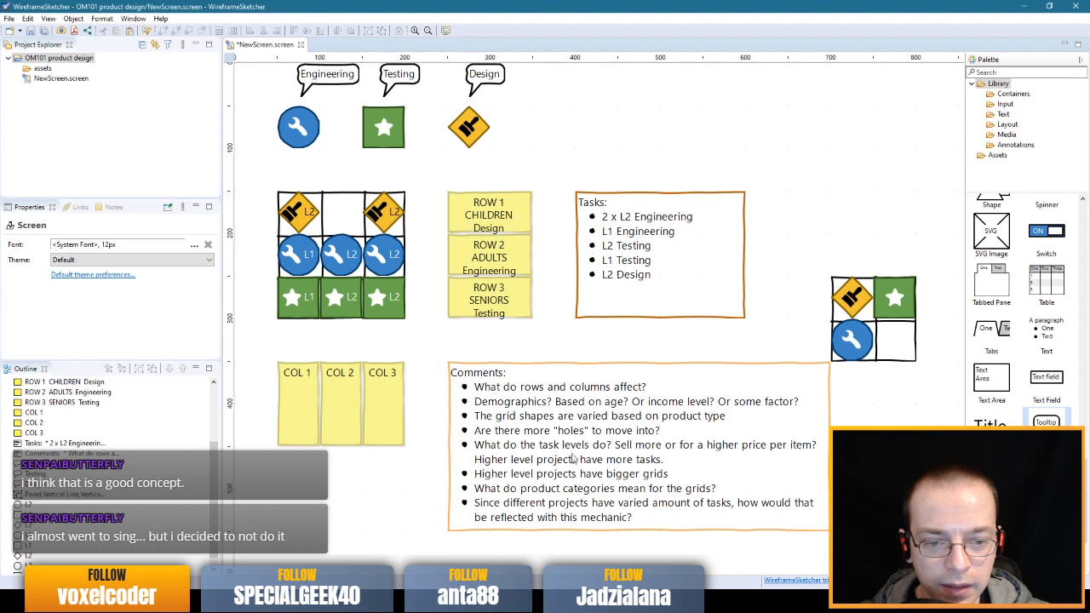
# - Delete the Comments bullet asking what product categories mean for the grids, and save the screen
pyautogui.doubleClick(565, 495)
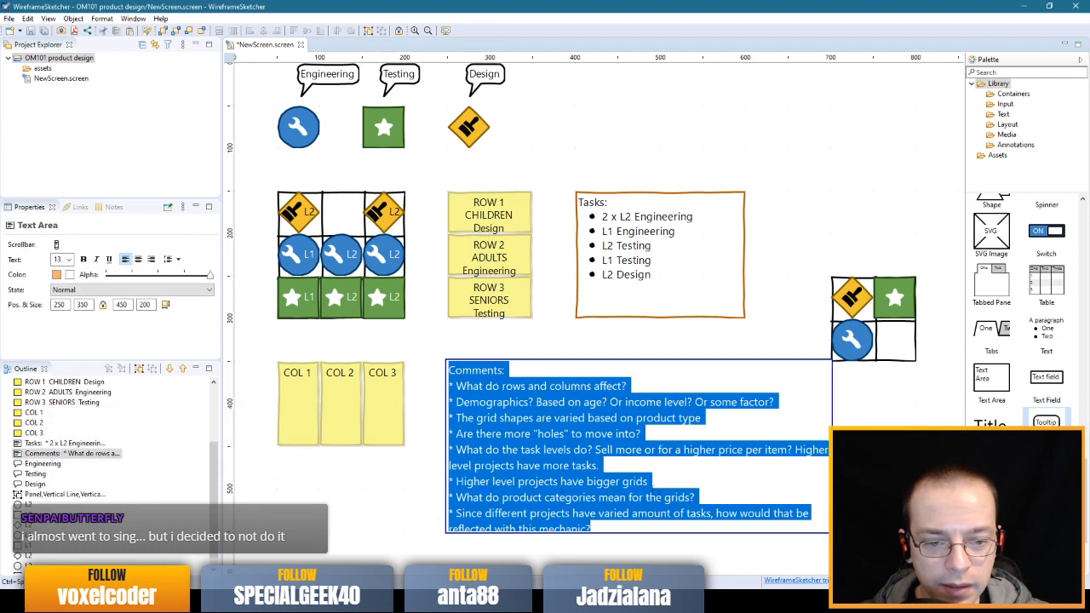
pyautogui.click(664, 496)
pyautogui.moveTo(697, 497); pyautogui.dragTo(448, 498)
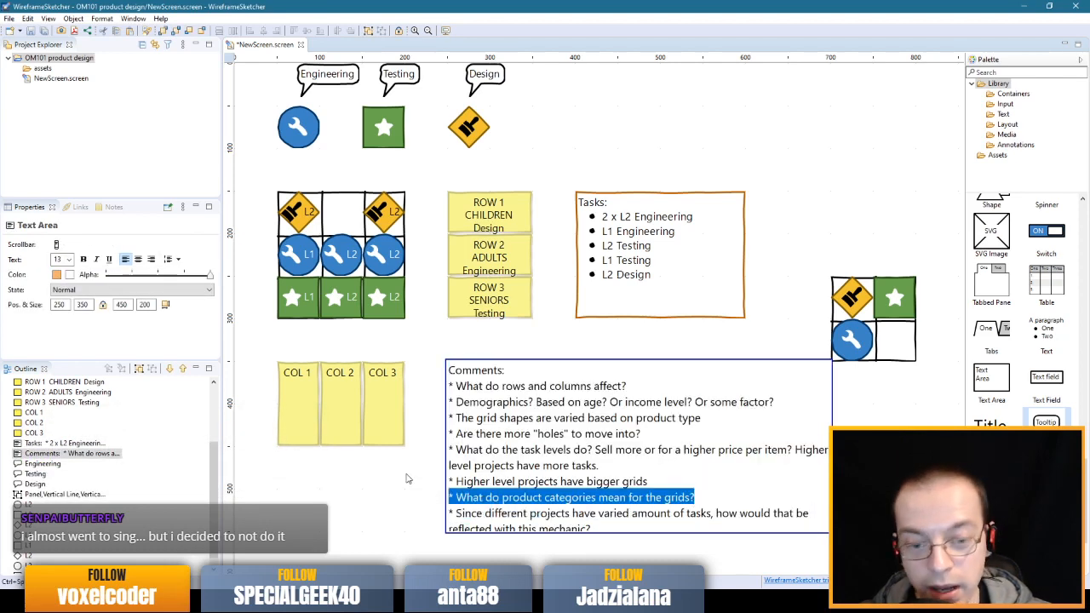
pyautogui.press('BackSpace')
pyautogui.press('BackSpace')
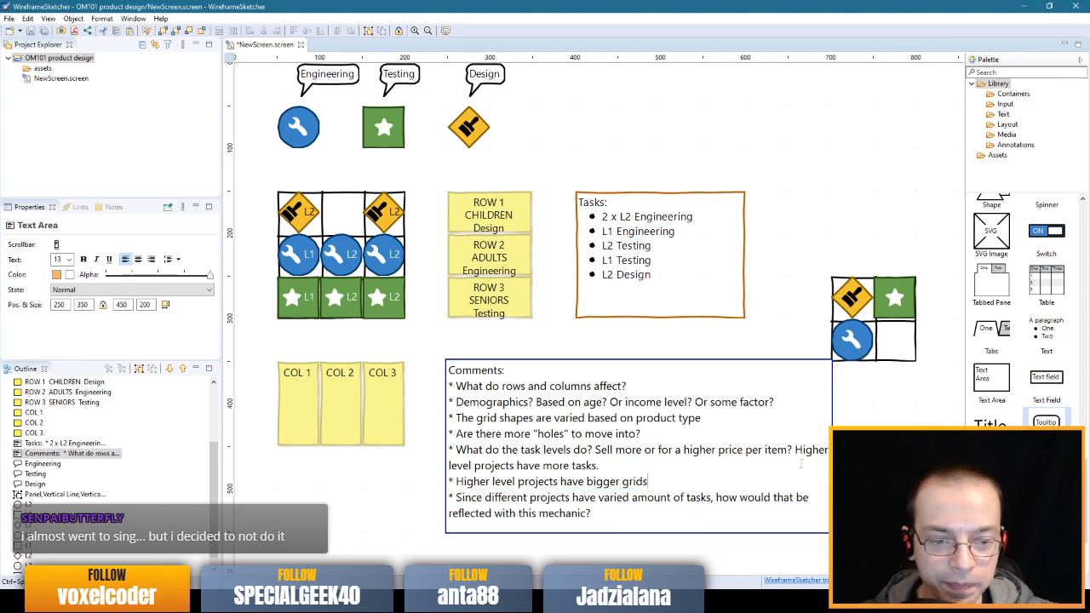
pyautogui.hotkey('ctrl', 'Return')
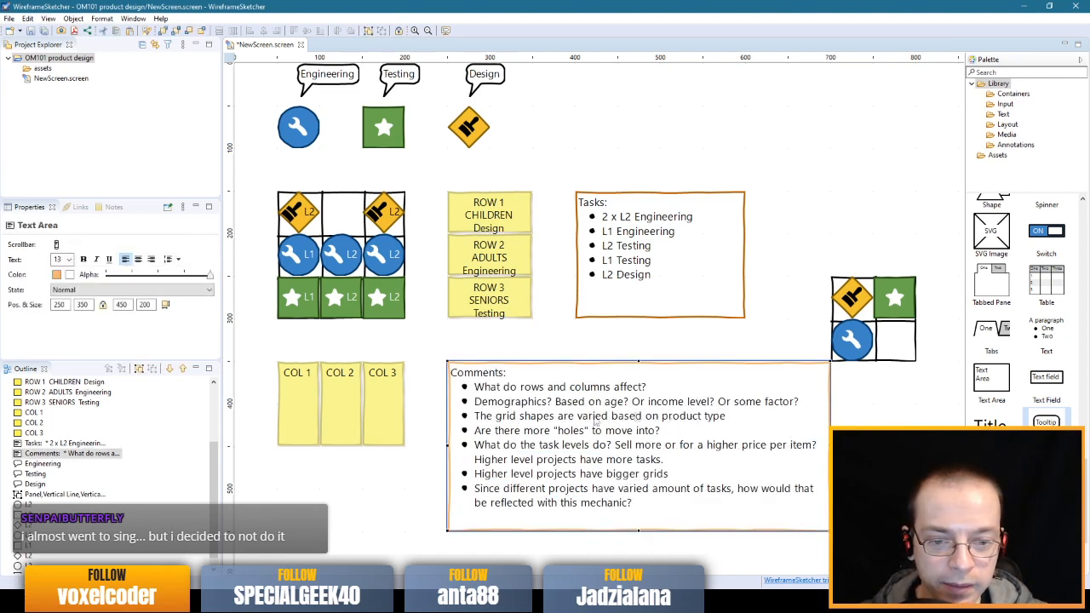
pyautogui.doubleClick(521, 424)
pyautogui.click(714, 417)
pyautogui.click(682, 341)
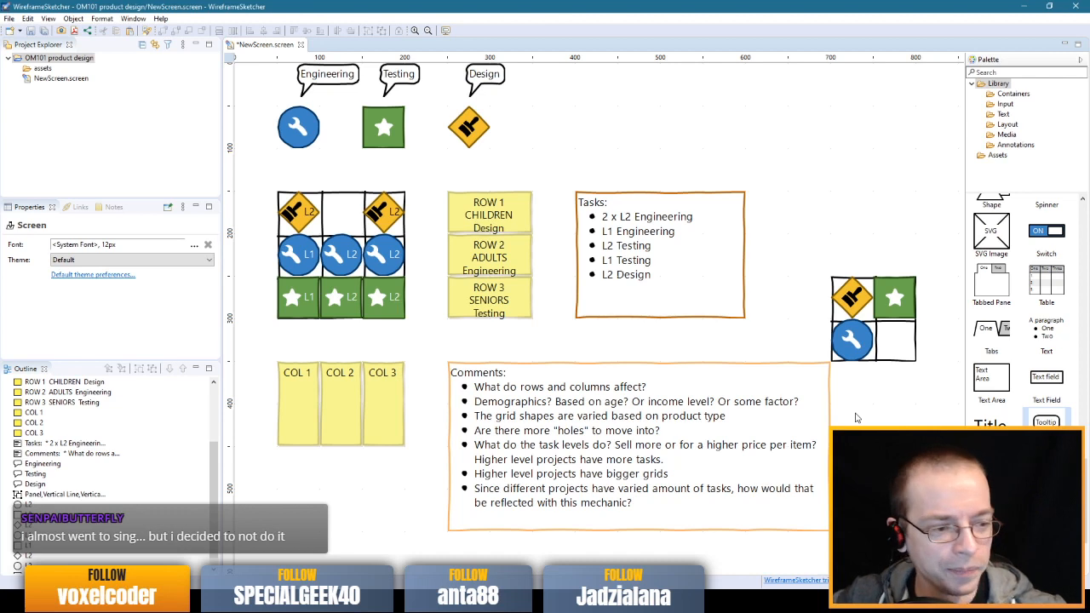
pyautogui.hotkey('ctrl', 's')
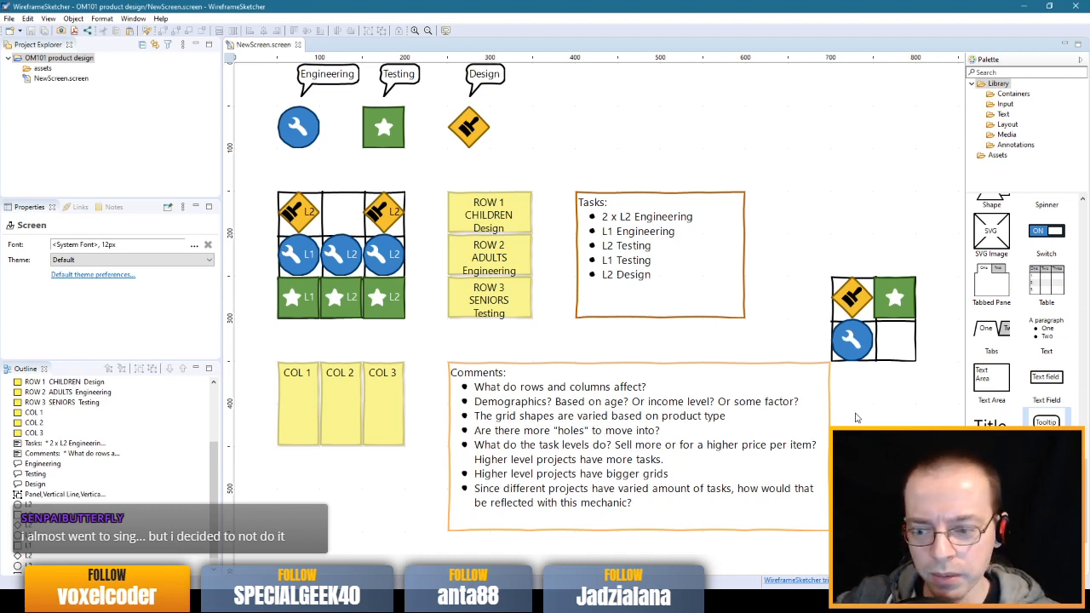
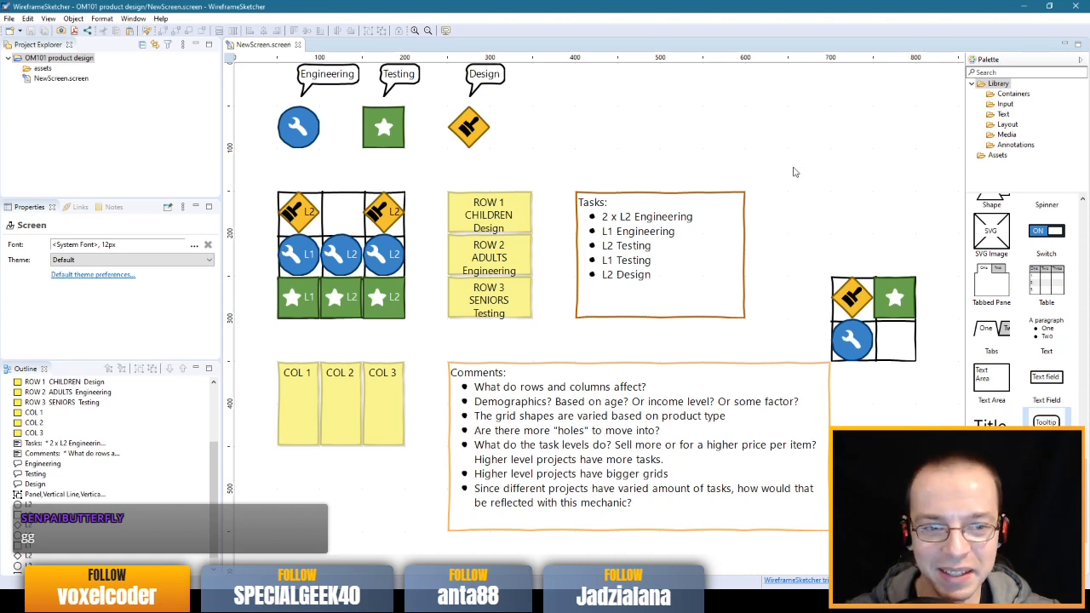
pyautogui.moveTo(793, 163); pyautogui.dragTo(791, 322)
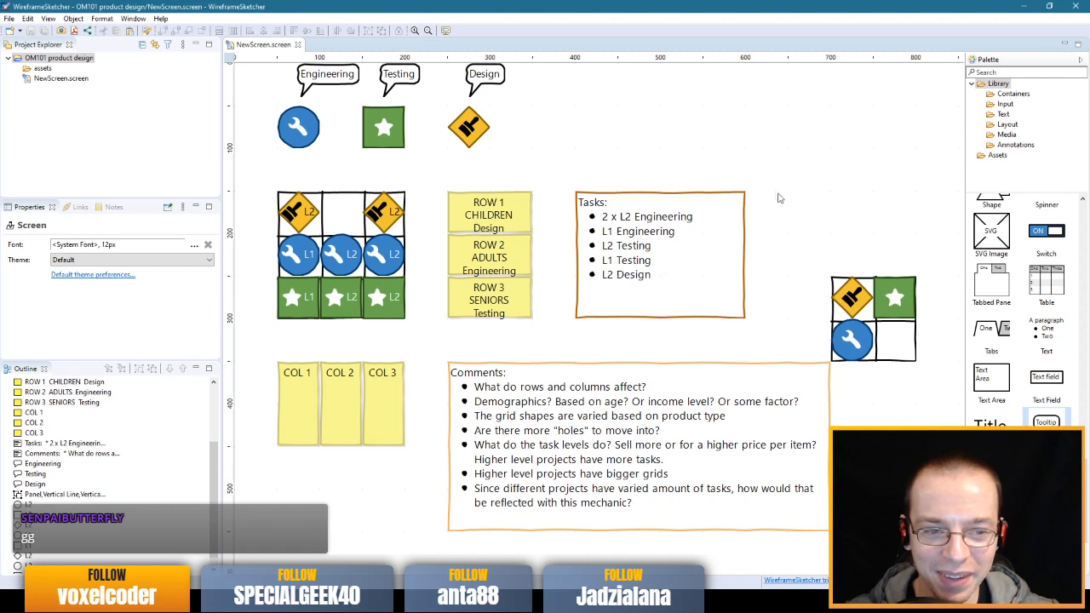
pyautogui.moveTo(769, 148); pyautogui.dragTo(796, 333)
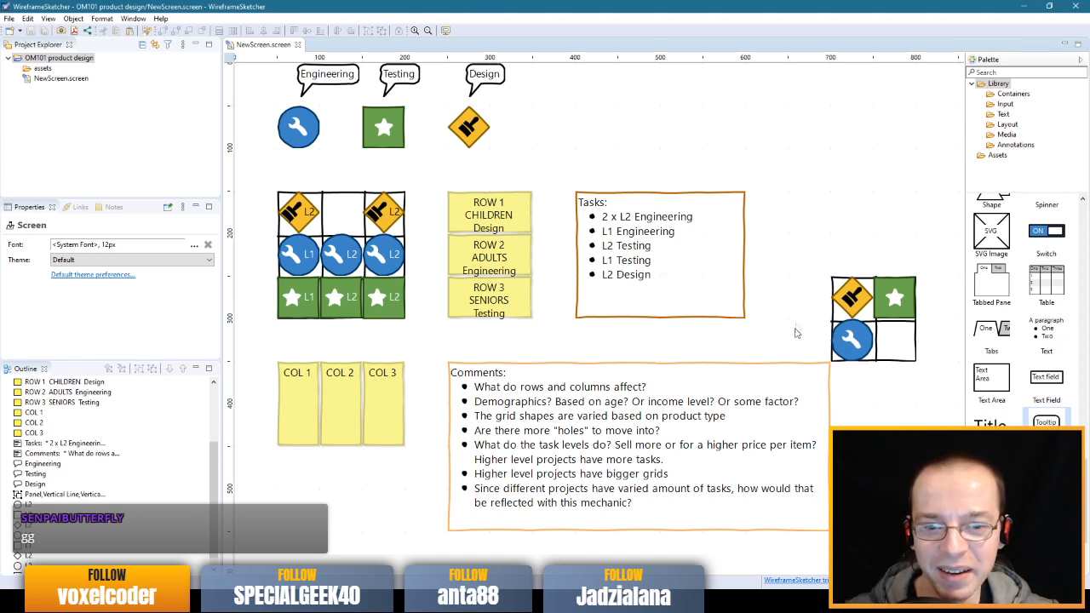
pyautogui.moveTo(787, 161); pyautogui.dragTo(765, 346)
pyautogui.moveTo(760, 150); pyautogui.dragTo(797, 356)
pyautogui.moveTo(812, 162); pyautogui.dragTo(762, 358)
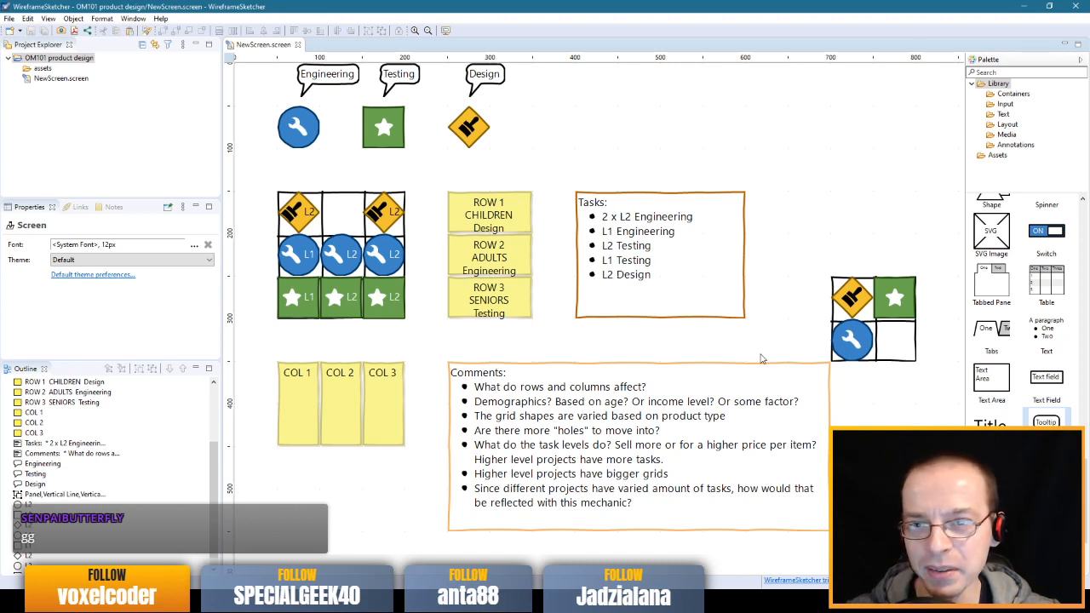
pyautogui.moveTo(808, 155); pyautogui.dragTo(762, 348)
pyautogui.moveTo(762, 345)
pyautogui.mouseDown()
pyautogui.moveTo(834, 287)
pyautogui.moveTo(827, 158)
pyautogui.moveTo(810, 155)
pyautogui.moveTo(757, 312)
pyautogui.moveTo(759, 343)
pyautogui.mouseUp()
pyautogui.moveTo(764, 149); pyautogui.dragTo(805, 347)
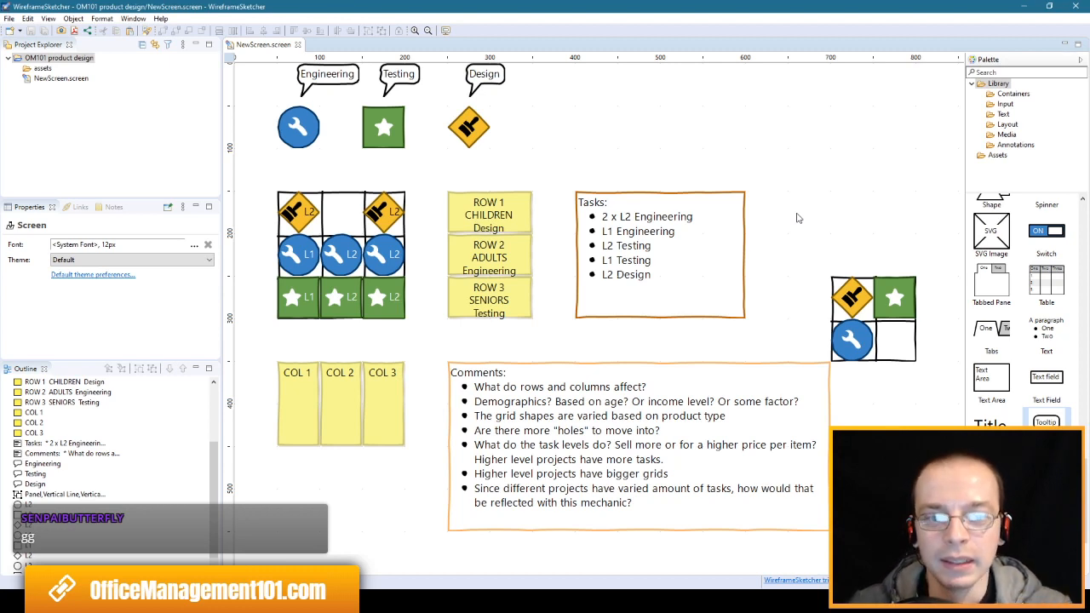
pyautogui.moveTo(773, 159); pyautogui.dragTo(803, 339)
pyautogui.moveTo(807, 162); pyautogui.dragTo(763, 328)
pyautogui.moveTo(767, 159); pyautogui.dragTo(803, 273)
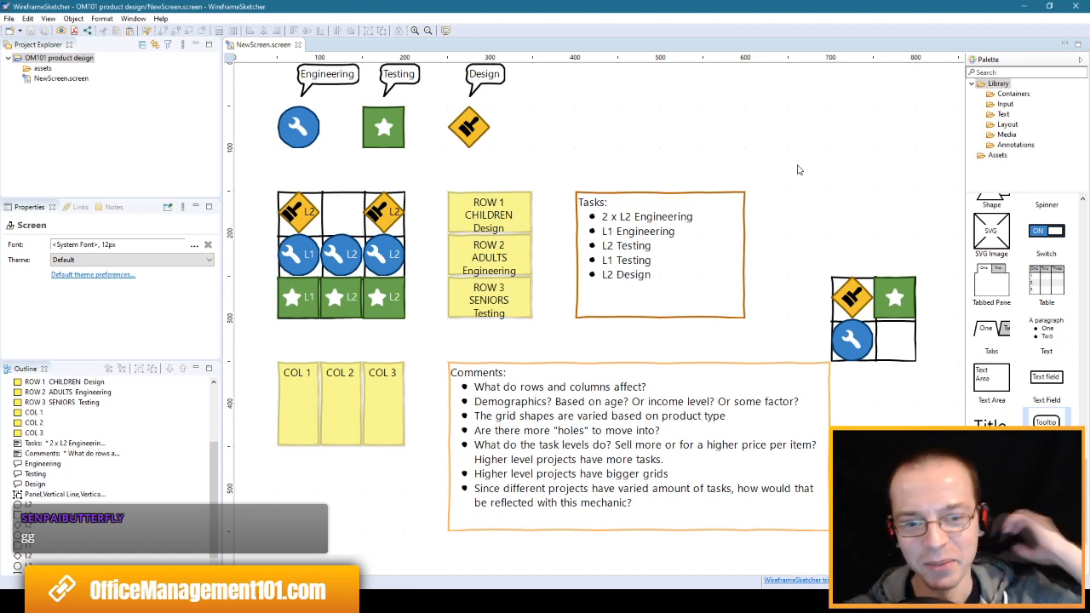
pyautogui.moveTo(773, 160); pyautogui.dragTo(810, 347)
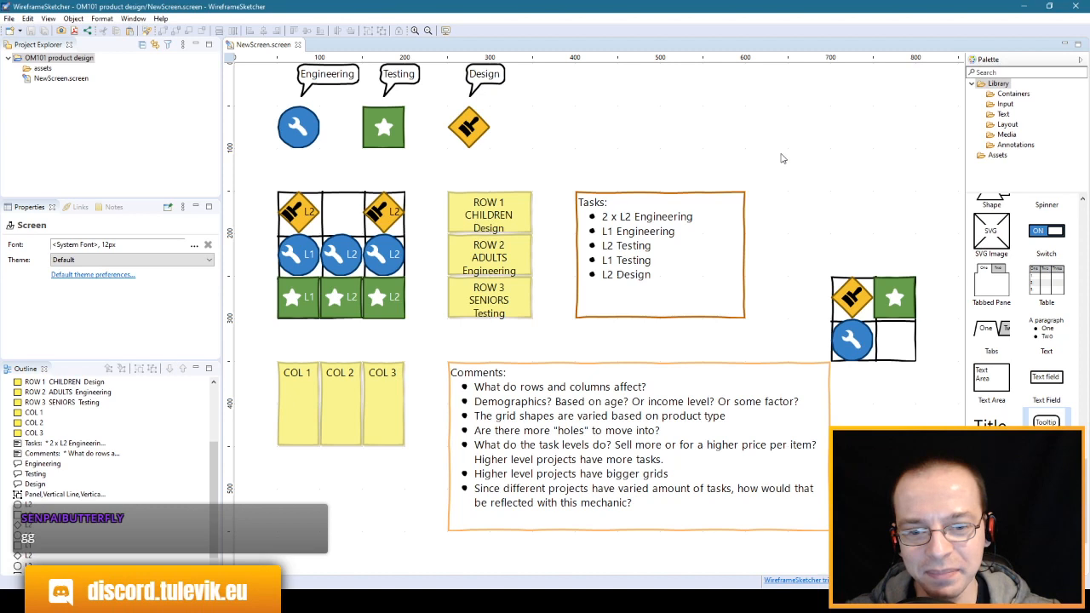
pyautogui.moveTo(770, 158)
pyautogui.mouseDown()
pyautogui.moveTo(781, 281)
pyautogui.moveTo(804, 358)
pyautogui.moveTo(771, 162)
pyautogui.moveTo(814, 346)
pyautogui.moveTo(767, 138)
pyautogui.mouseUp()
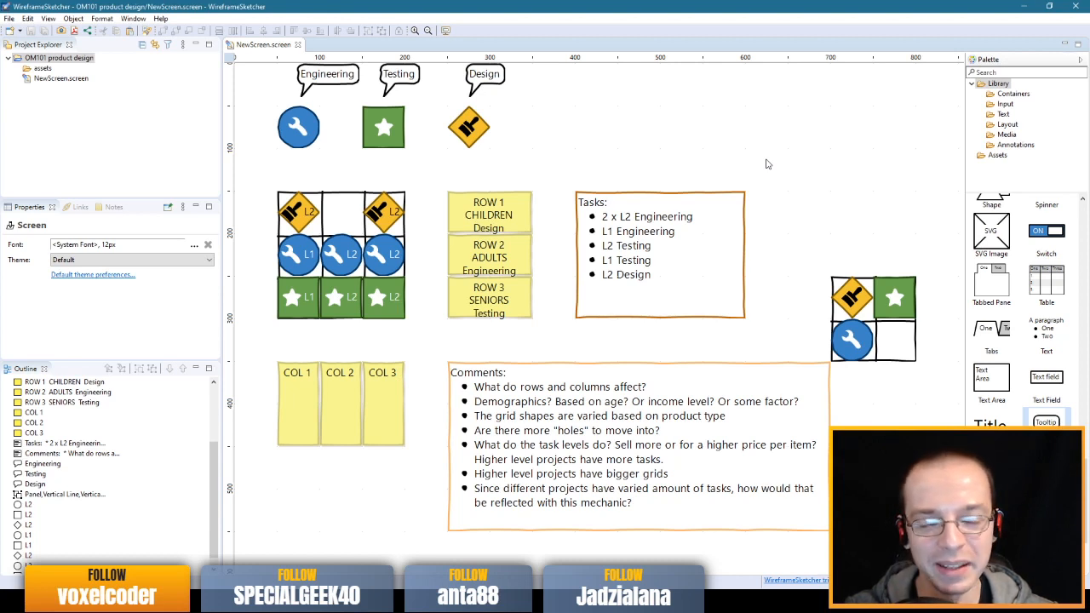
pyautogui.moveTo(766, 164); pyautogui.dragTo(806, 337)
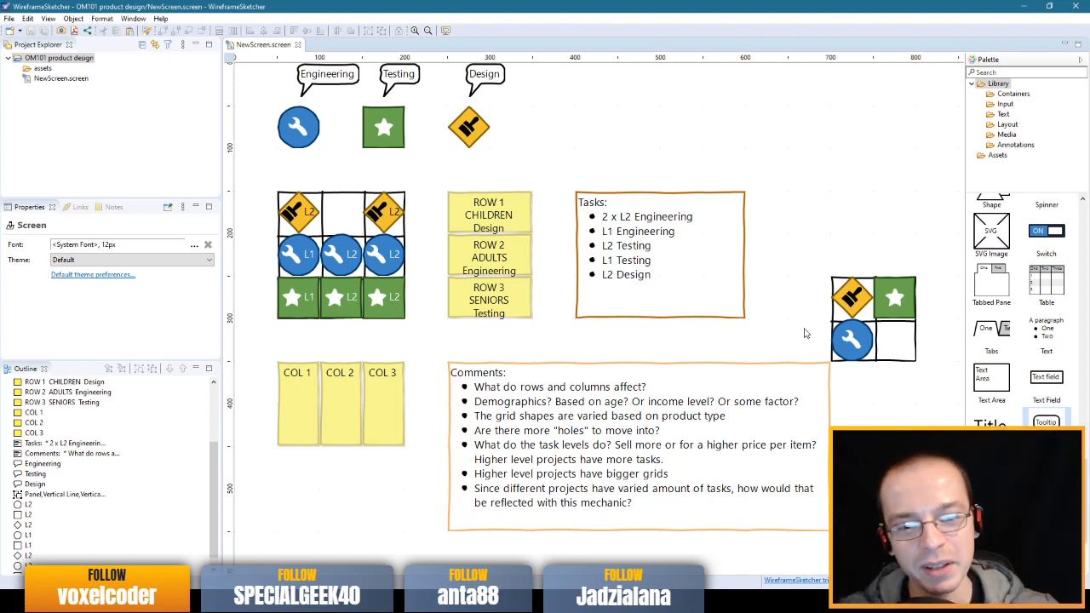
pyautogui.moveTo(755, 159); pyautogui.dragTo(801, 327)
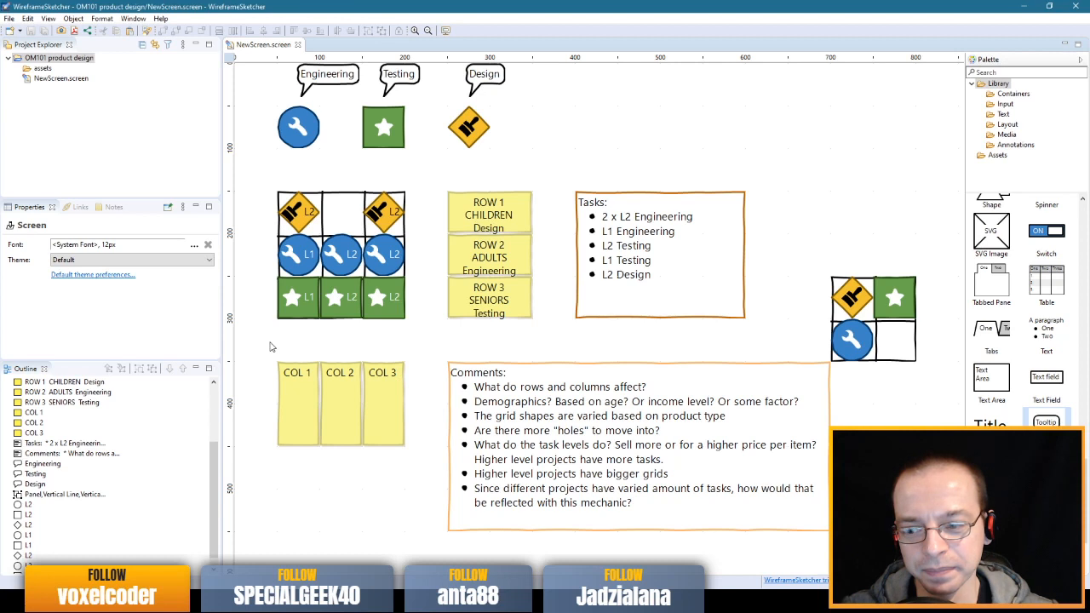
pyautogui.moveTo(264, 339); pyautogui.dragTo(675, 347)
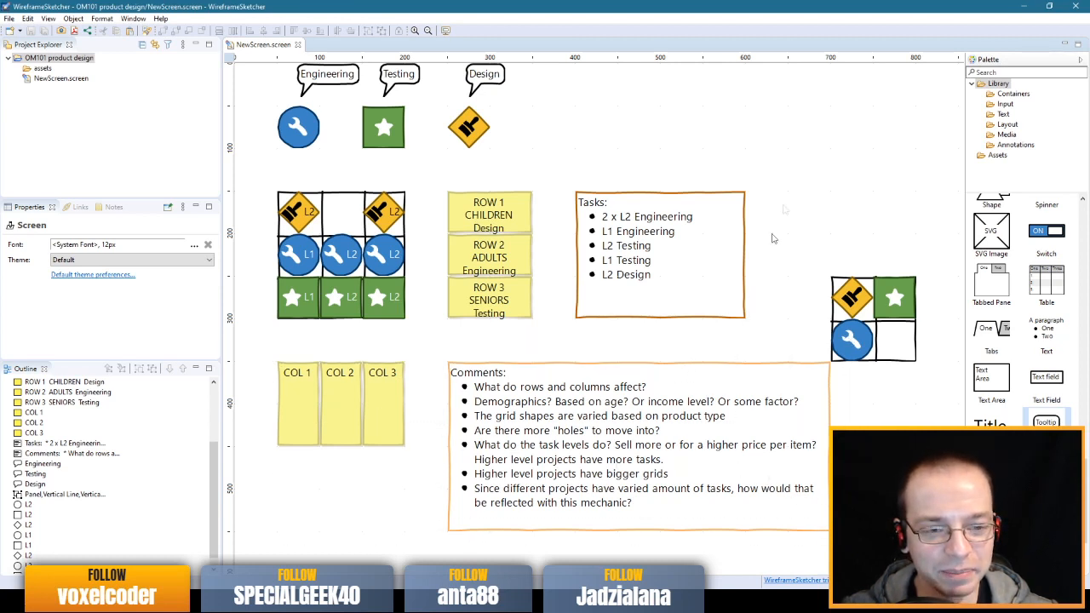
pyautogui.moveTo(790, 151); pyautogui.dragTo(784, 337)
pyautogui.moveTo(772, 122); pyautogui.dragTo(791, 352)
pyautogui.moveTo(809, 109); pyautogui.dragTo(764, 358)
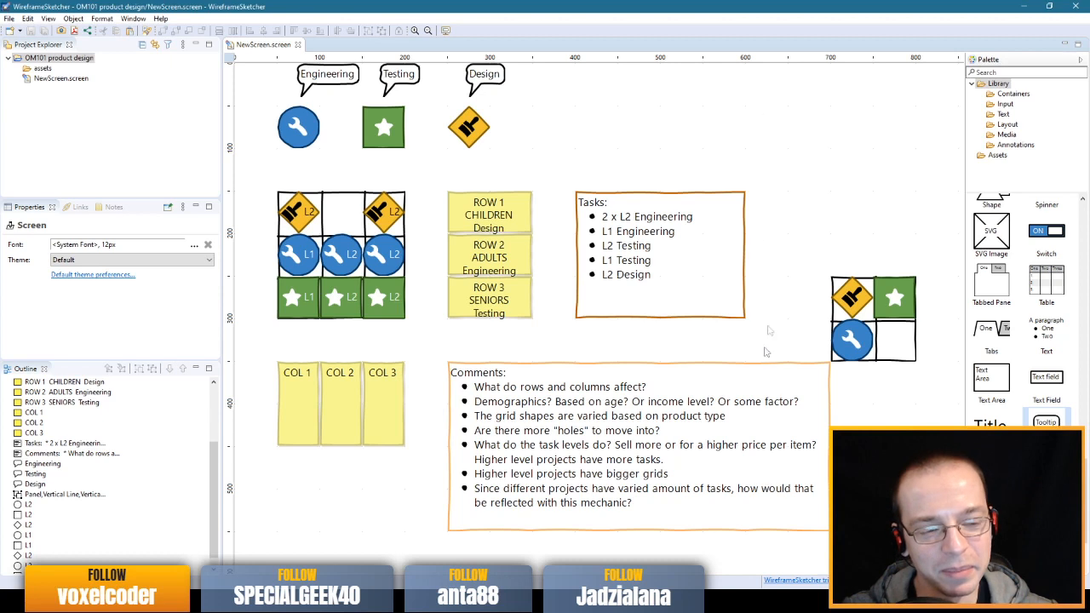
pyautogui.moveTo(752, 128); pyautogui.dragTo(814, 359)
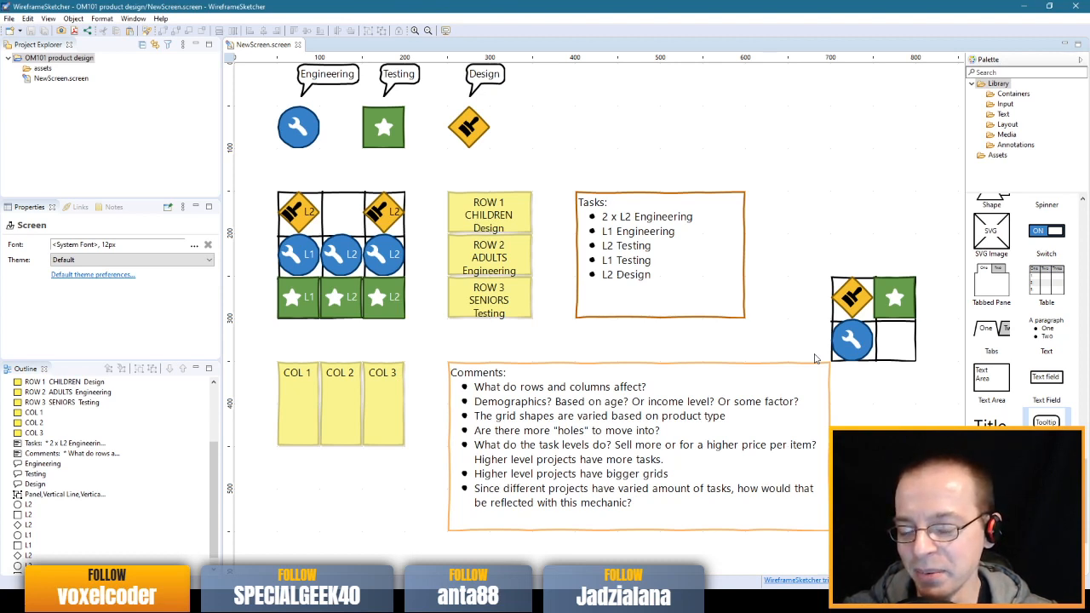
pyautogui.moveTo(767, 165); pyautogui.dragTo(822, 350)
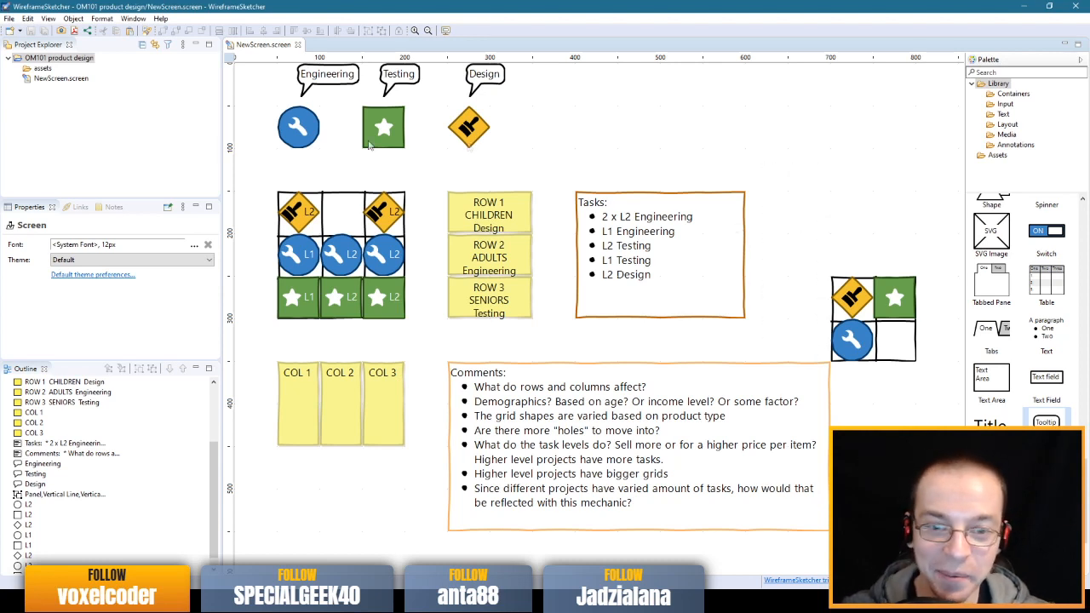
# - Add "Demographic interest maybe?" after the Comments question about what rows and columns affect
pyautogui.click(571, 404)
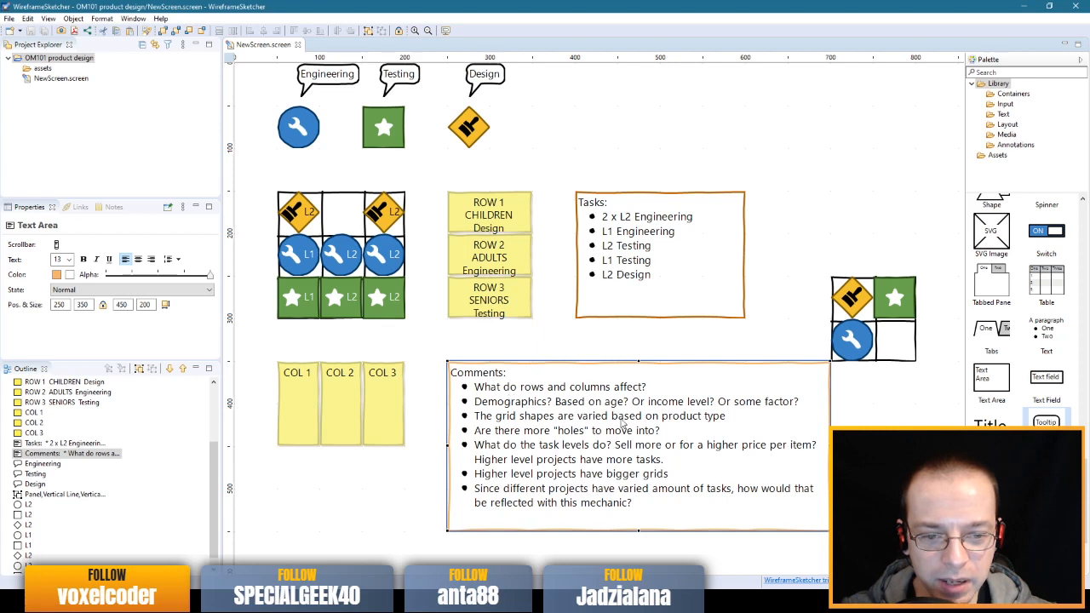
pyautogui.doubleClick(673, 390)
pyautogui.click(677, 388)
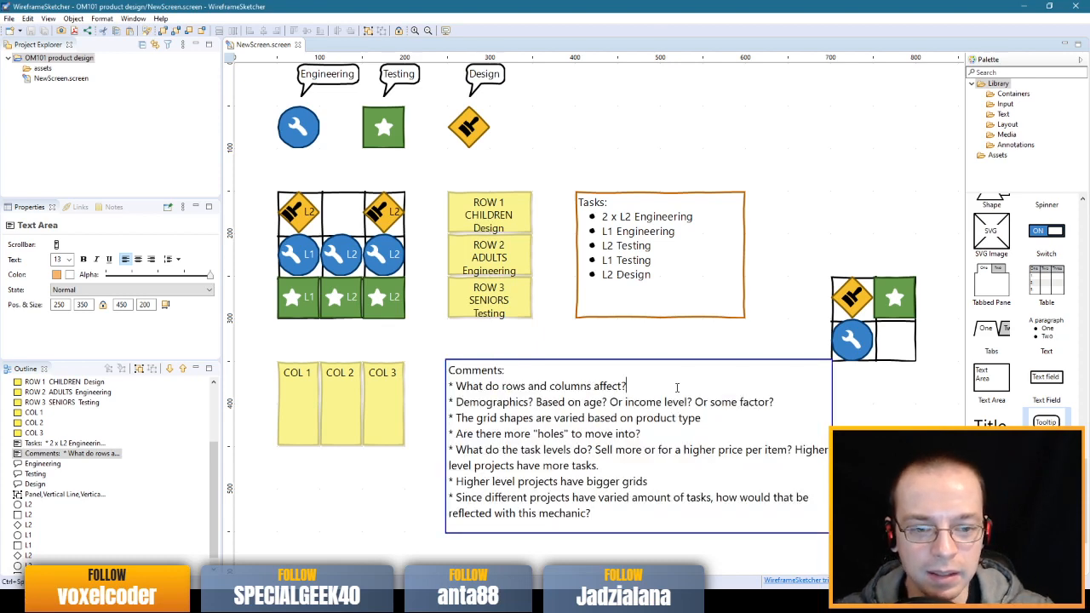
pyautogui.write('Demo')
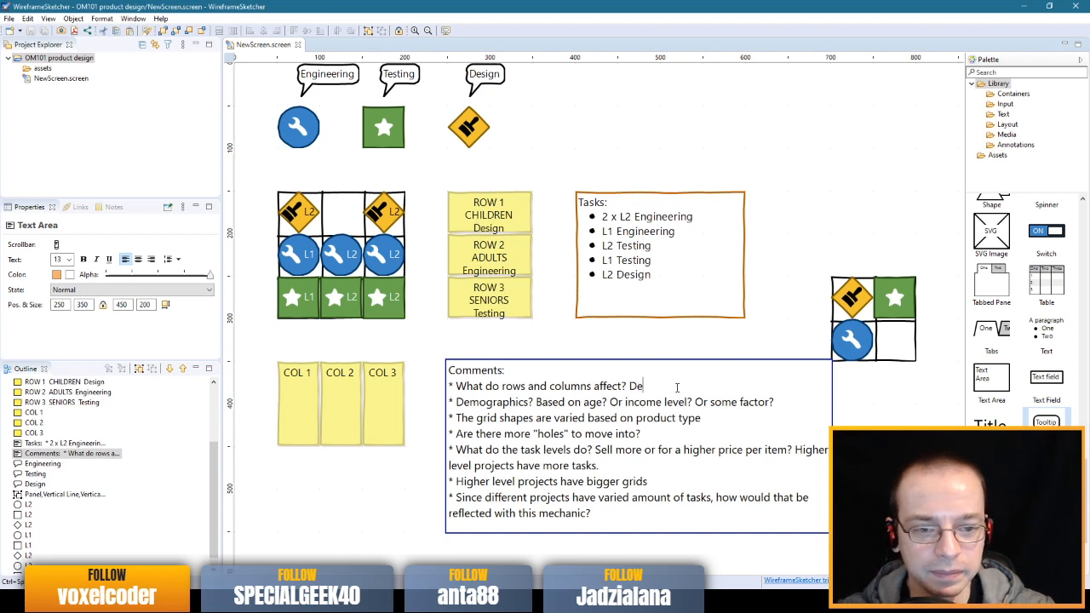
pyautogui.press('BackSpace')
pyautogui.press('BackSpace')
pyautogui.write('mographics')
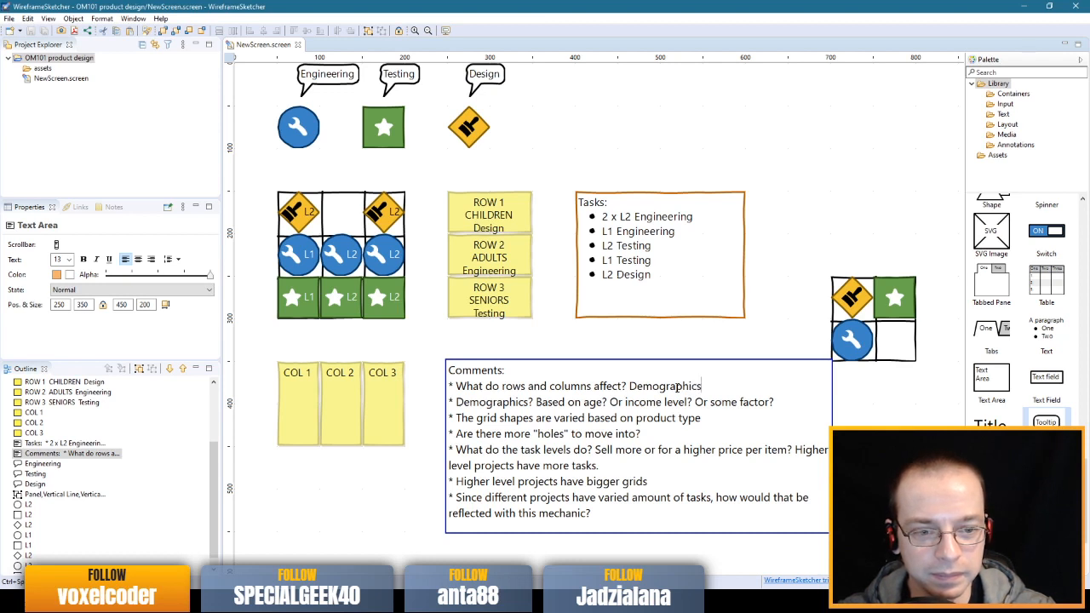
pyautogui.press('BackSpace')
pyautogui.write('inte')
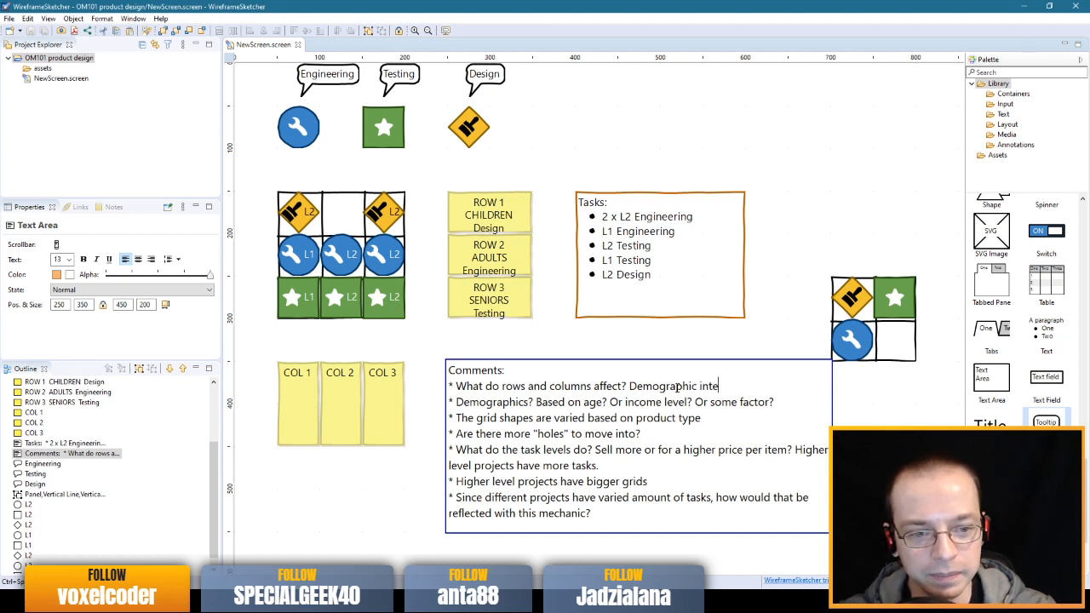
pyautogui.write('rest maybe?')
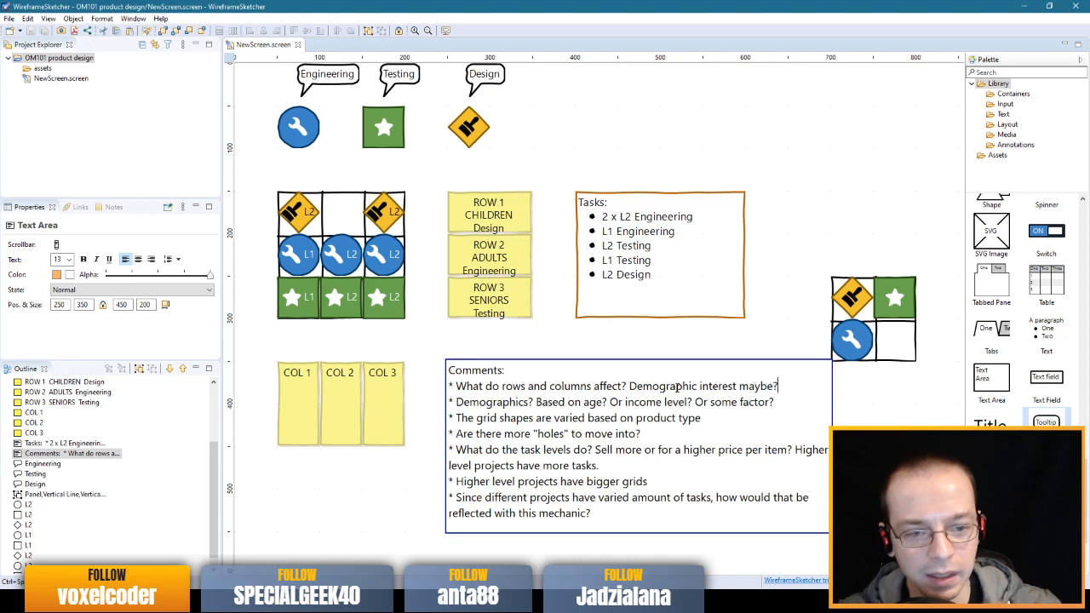
# - Replace "Demographics?" at the start of the second Comments bullet with "What are those demos based on?"
pyautogui.click(535, 402)
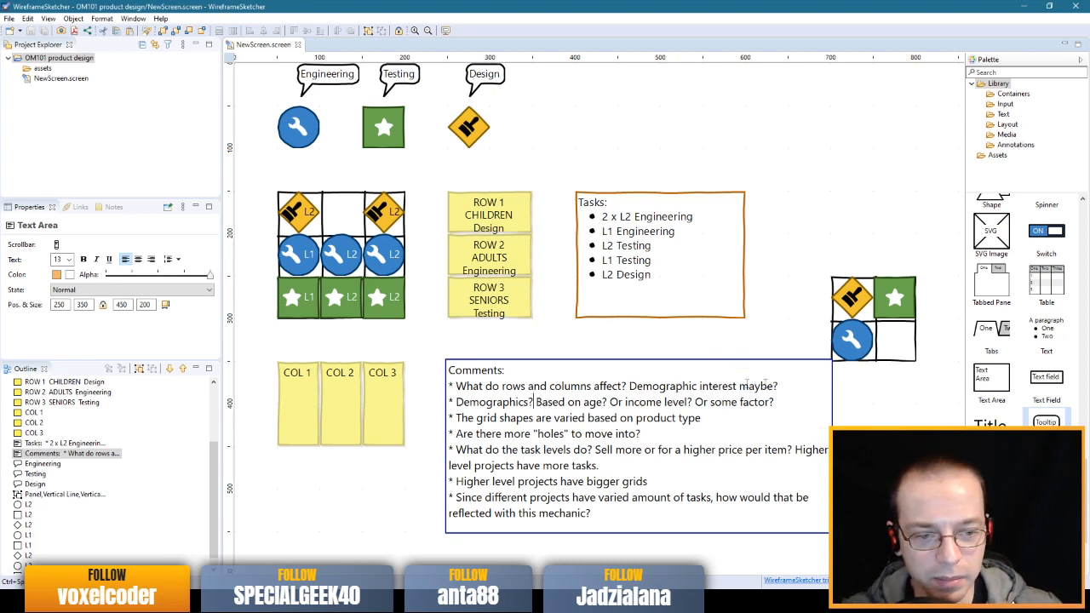
pyautogui.moveTo(535, 402); pyautogui.dragTo(454, 402)
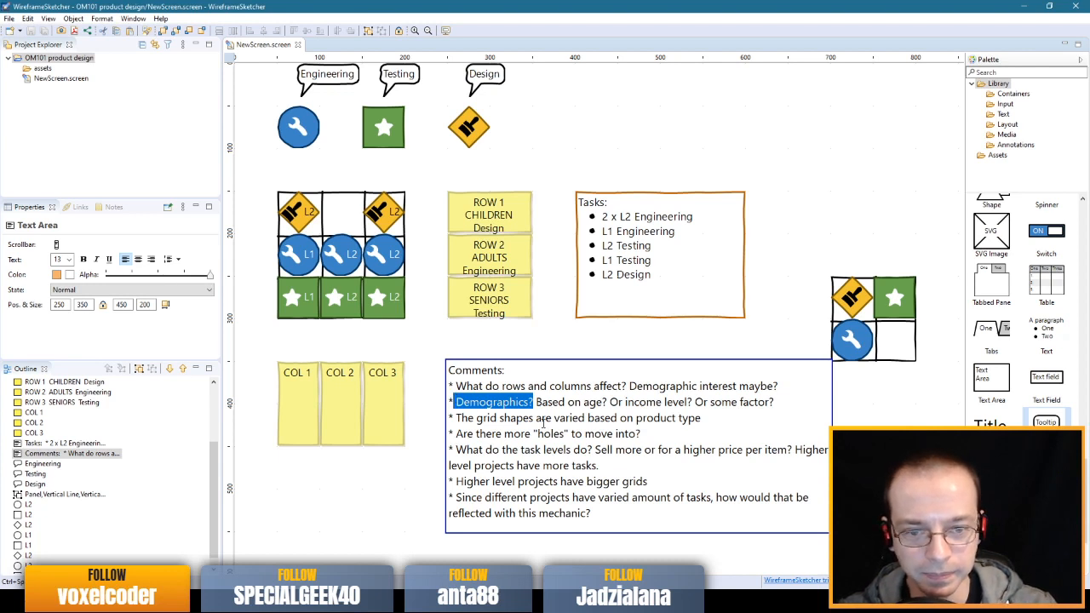
pyautogui.press('BackSpace')
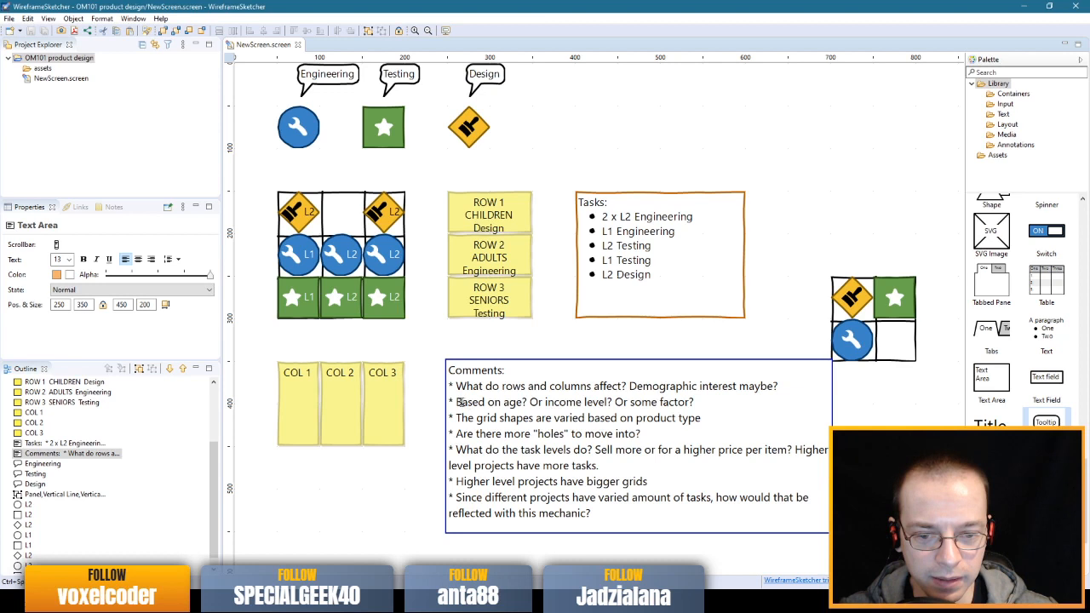
pyautogui.write('What are ')
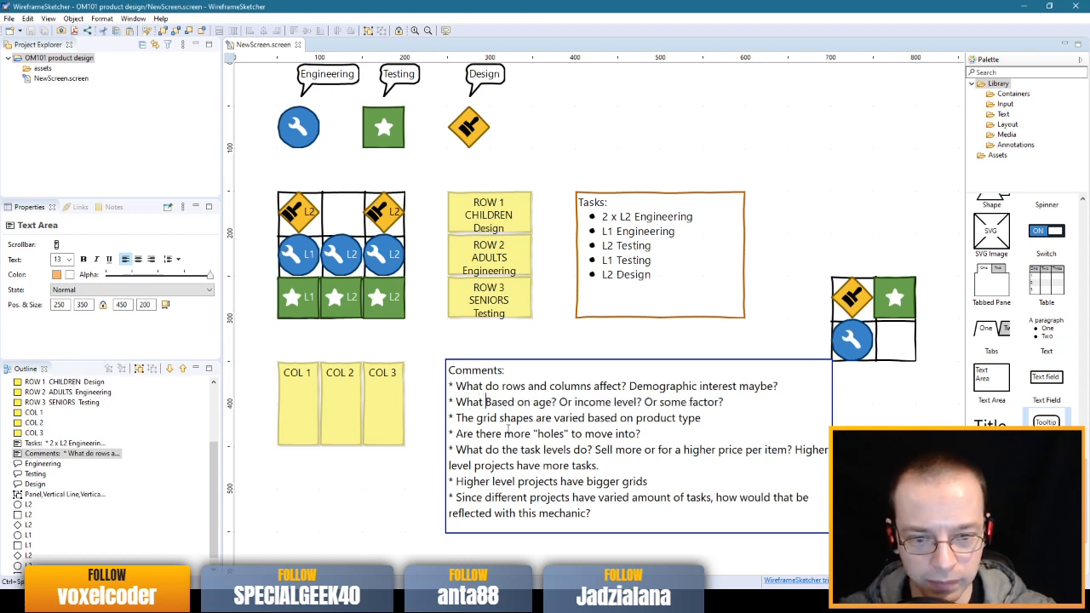
pyautogui.write('those demo')
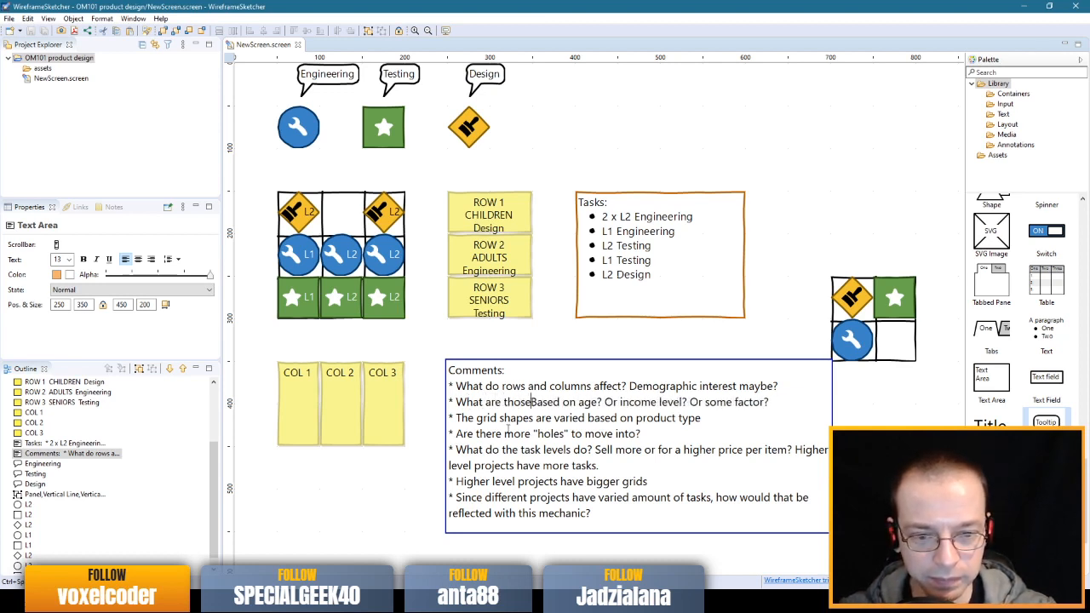
pyautogui.write('s based ')
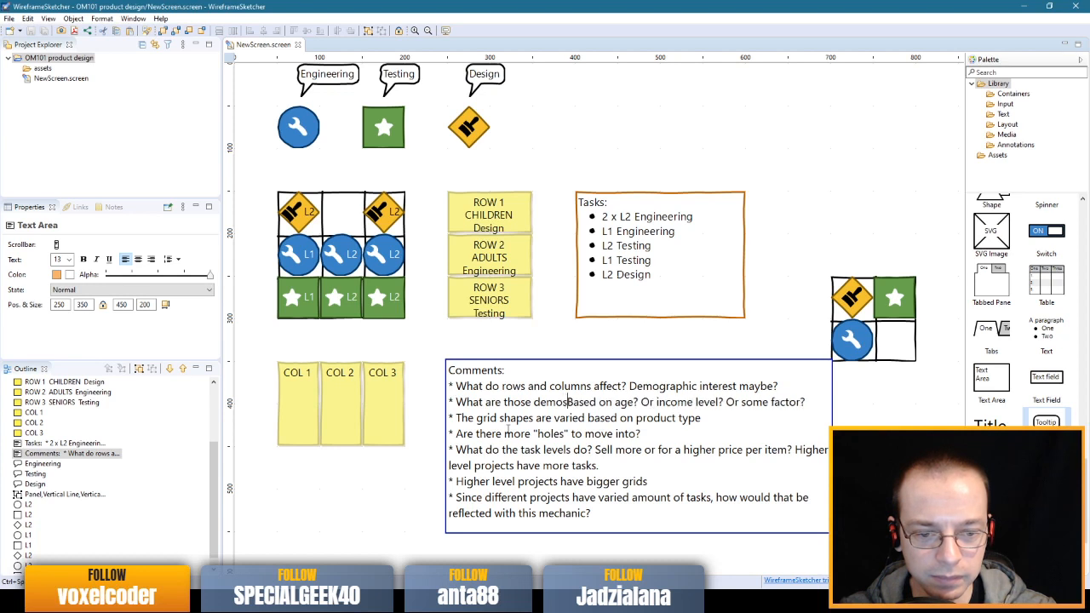
pyautogui.write('on?')
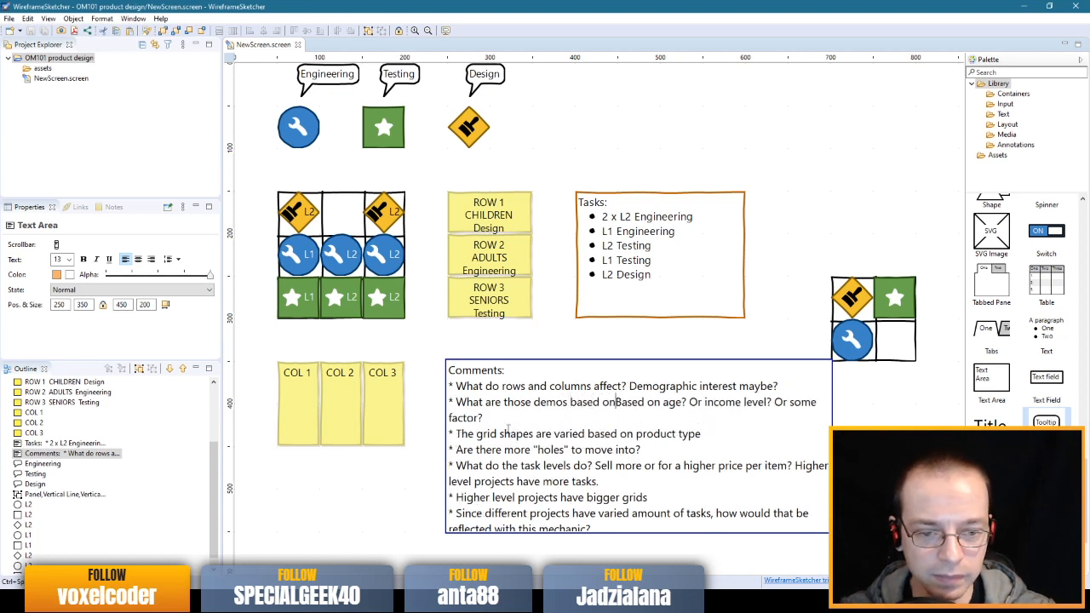
# - Shorten "Based on age?" in the same Comments bullet to "On age?" and finish editing the text
pyautogui.press('Delete')
pyautogui.press('Delete')
pyautogui.press('Delete')
pyautogui.press('Delete')
pyautogui.press('Delete')
pyautogui.press('Delete')
pyautogui.write('O')
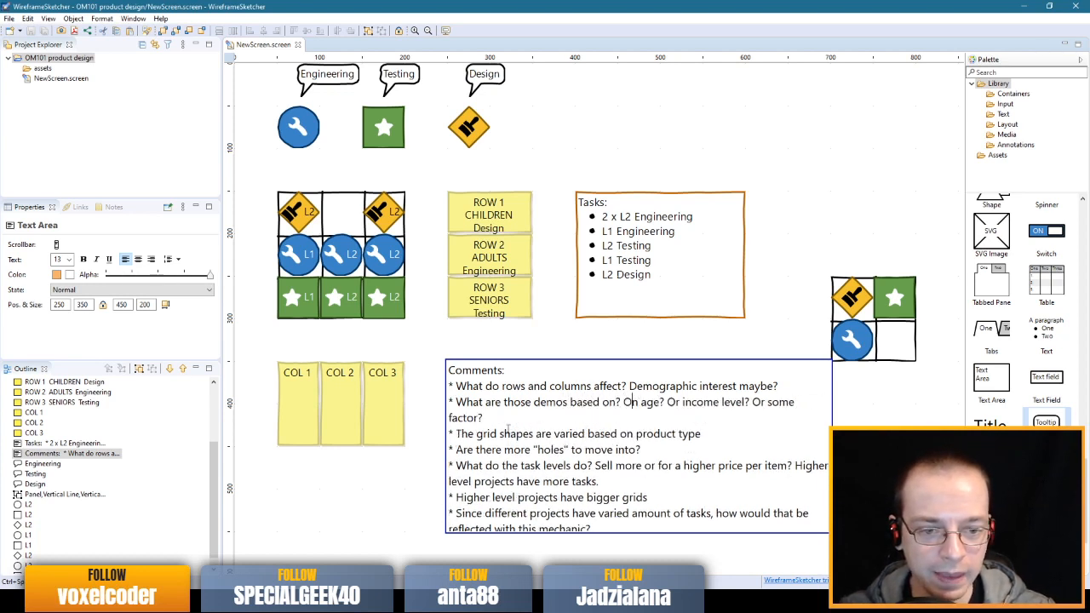
pyautogui.click(632, 538)
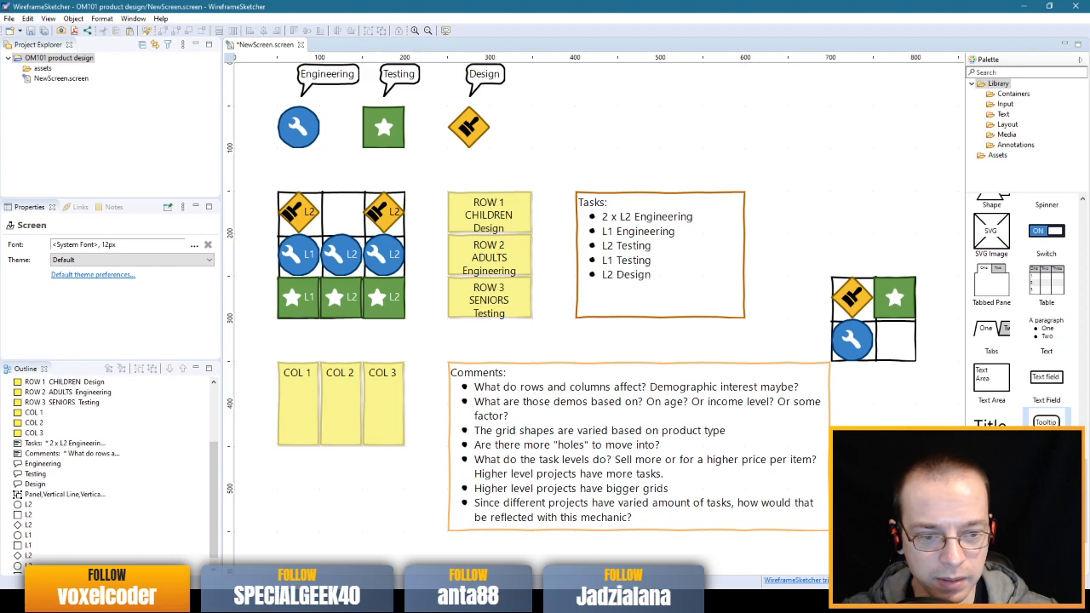
# - Enlarge the Comments box to 500 by 250 and move it to position 200, 350, beside the COL 3 note
pyautogui.click(657, 525)
pyautogui.moveTo(637, 552); pyautogui.dragTo(637, 559)
pyautogui.moveTo(628, 429); pyautogui.dragTo(594, 423)
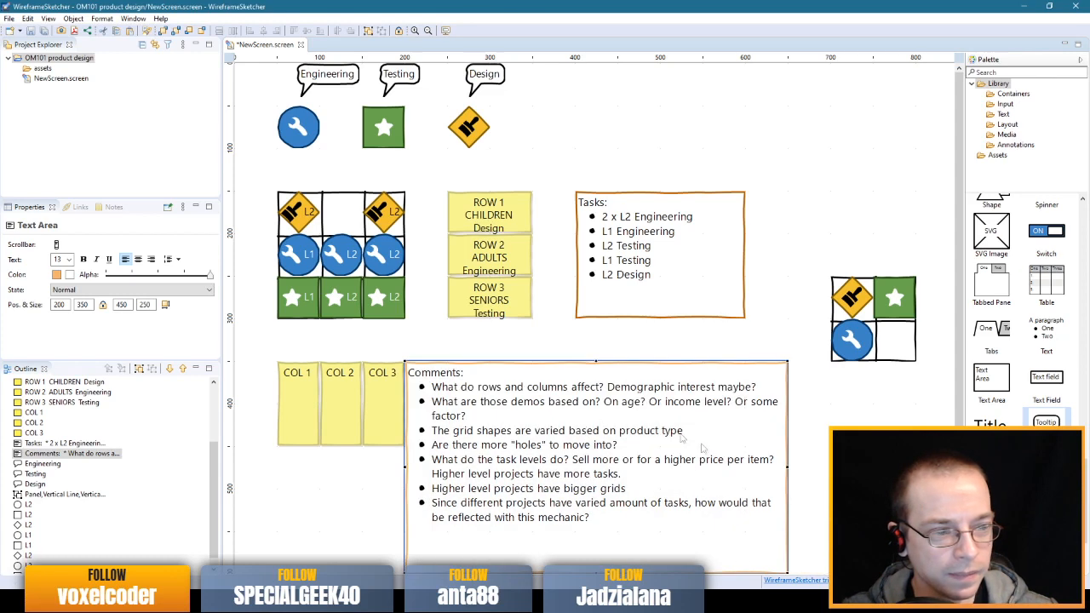
pyautogui.moveTo(787, 465); pyautogui.dragTo(830, 465)
pyautogui.click(920, 470)
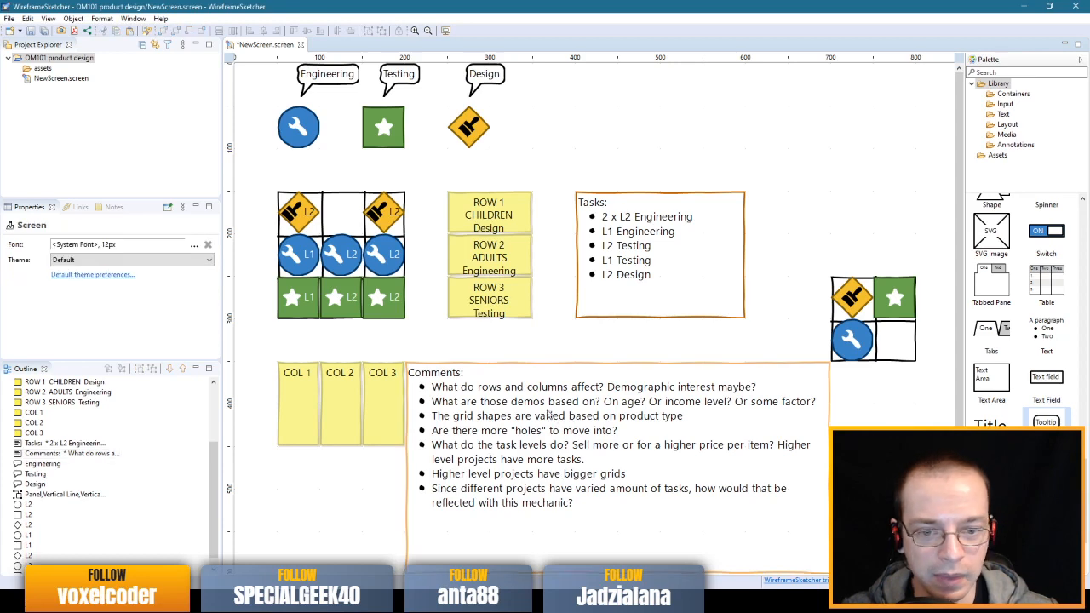
# - Answer the Comments bullet about more "holes" to move into by adding "Yes" after the question
pyautogui.click(470, 398)
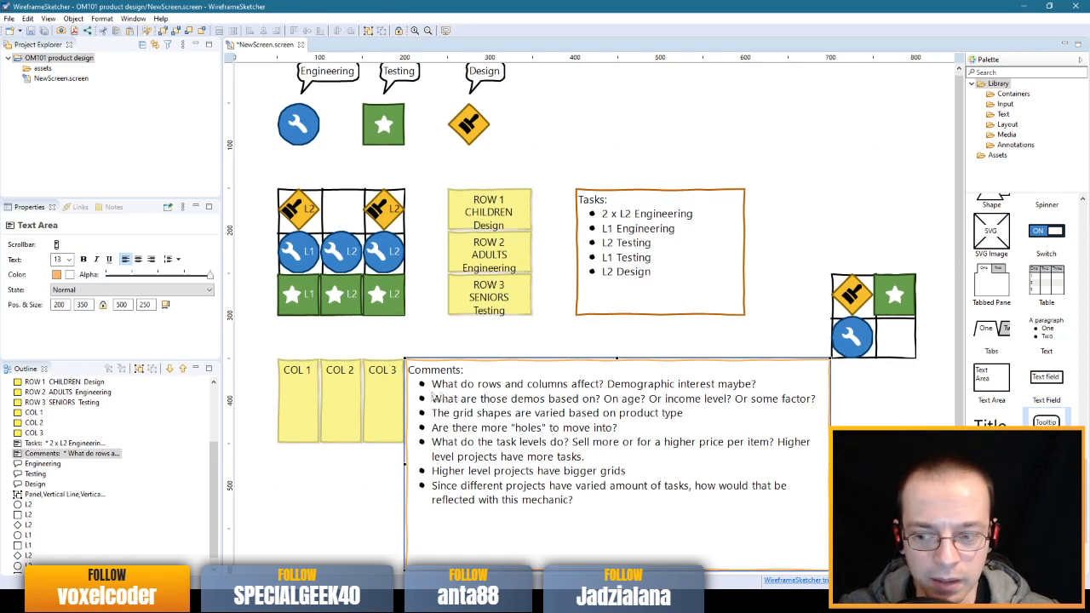
pyautogui.doubleClick(457, 436)
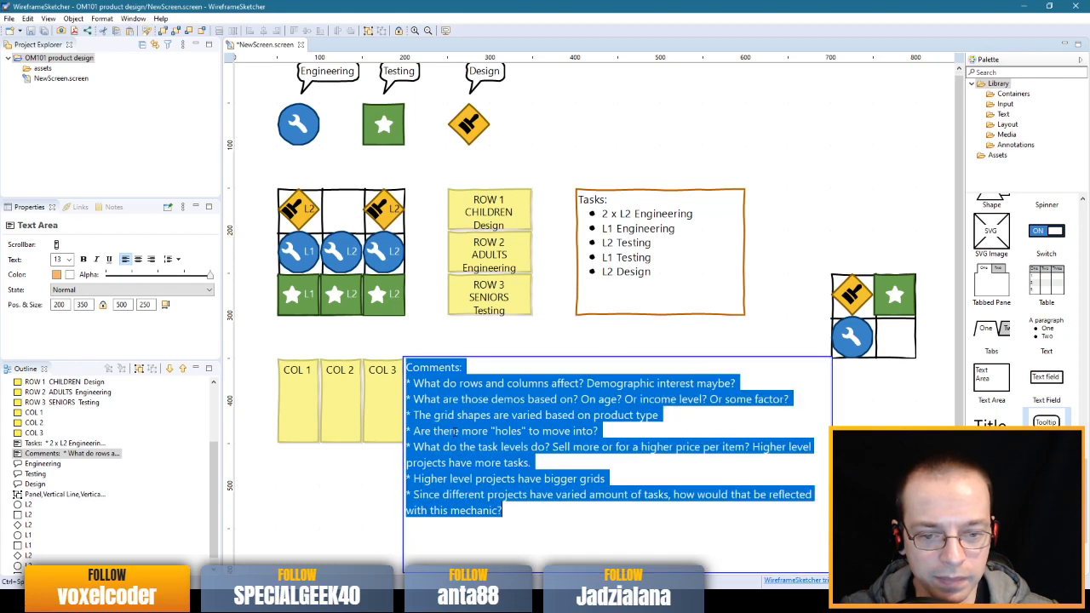
pyautogui.click(491, 431)
pyautogui.moveTo(598, 432); pyautogui.dragTo(625, 431)
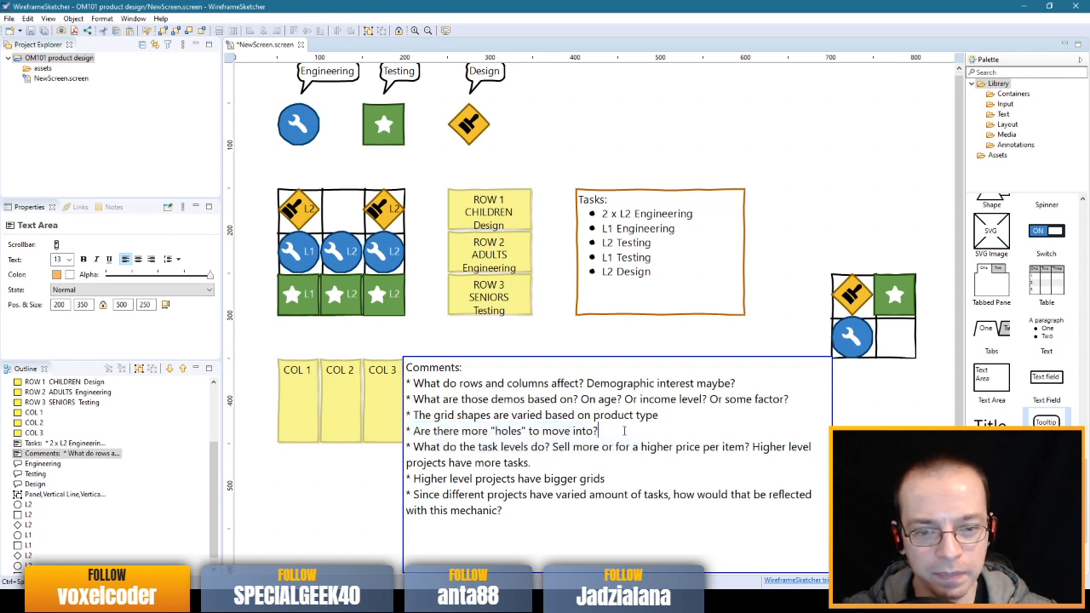
pyautogui.write('Yes')
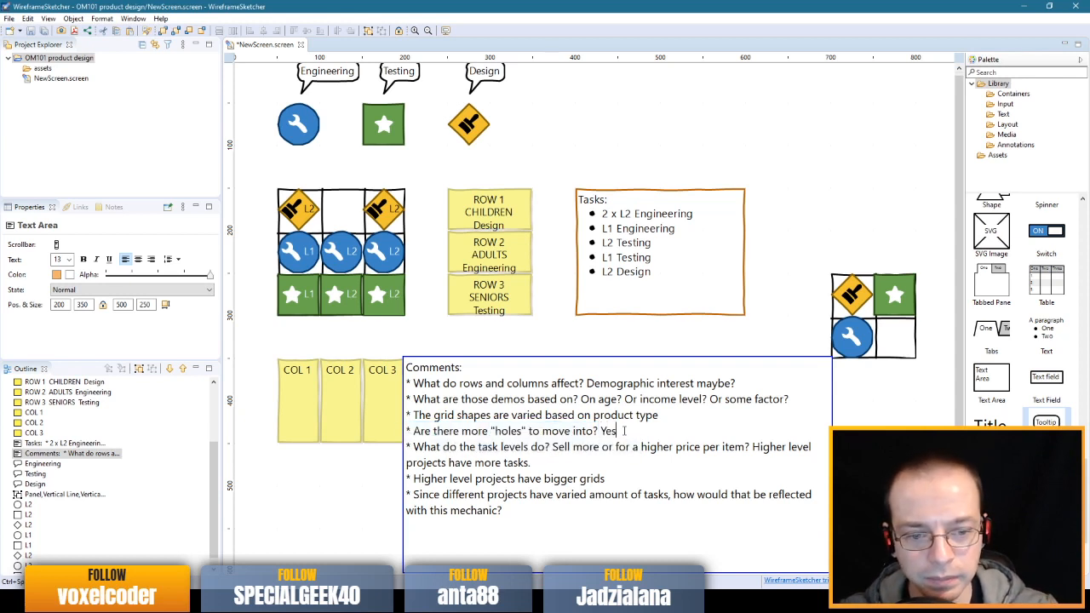
pyautogui.click(881, 407)
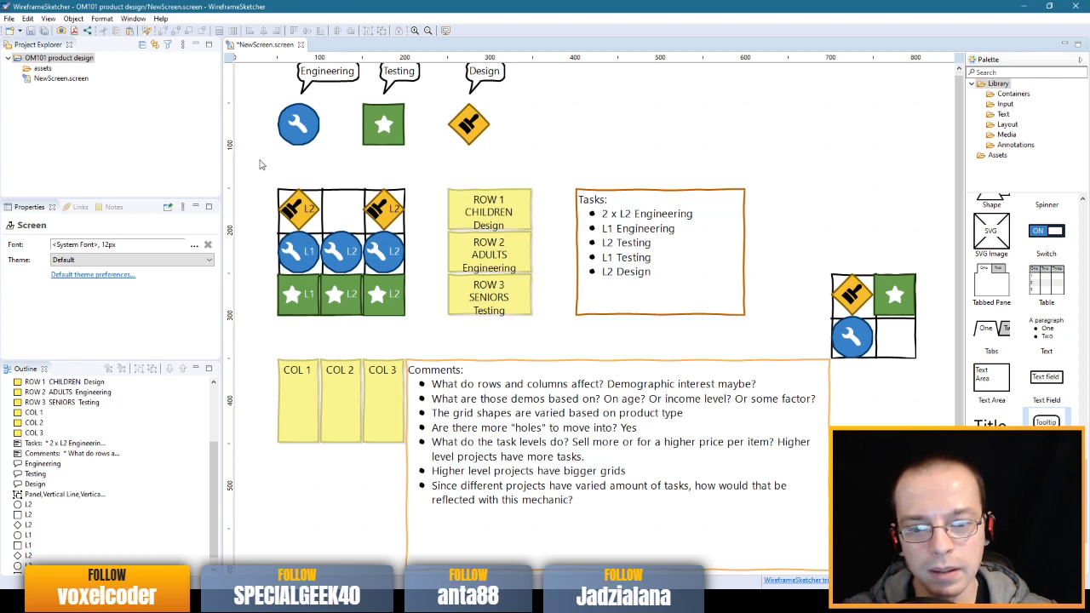
# - Pull the middle L2 Testing tile out of the grid's bottom row and put it back in its cell
pyautogui.click(349, 297)
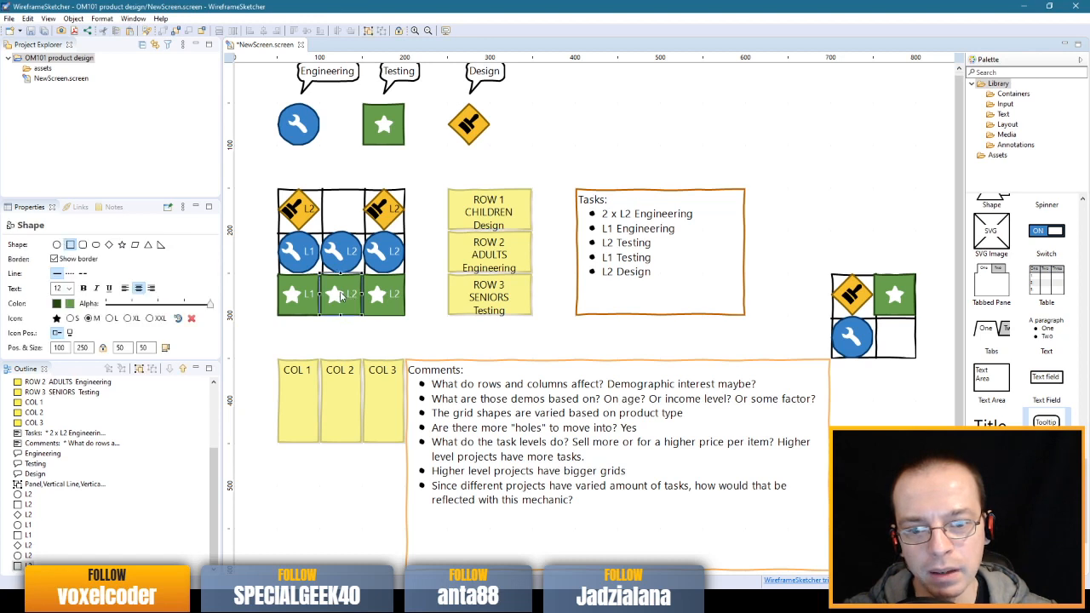
pyautogui.moveTo(341, 295); pyautogui.dragTo(853, 224)
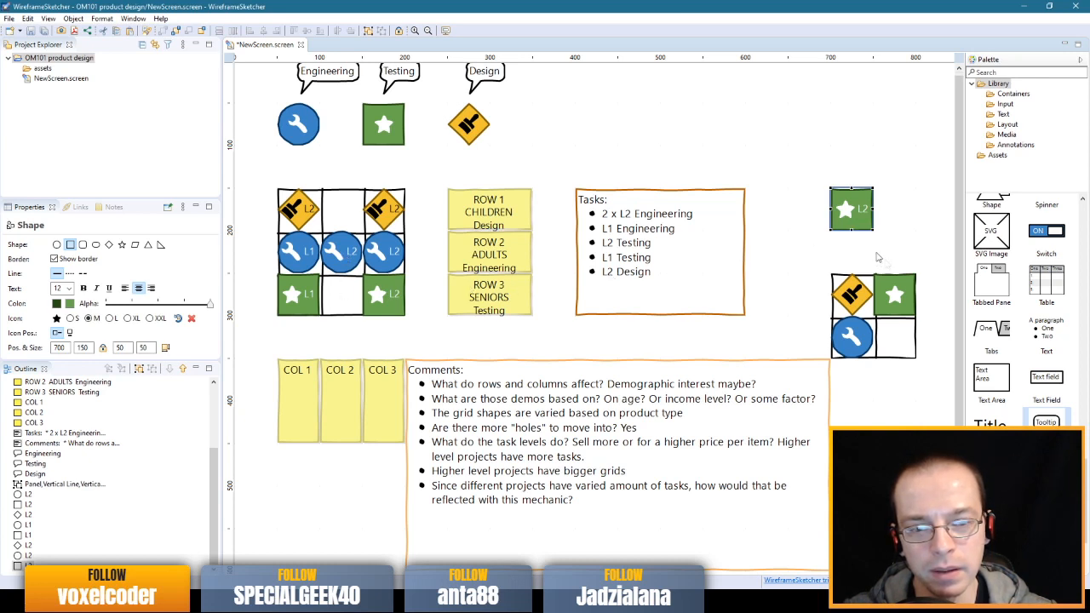
pyautogui.moveTo(856, 217); pyautogui.dragTo(357, 298)
pyautogui.click(424, 270)
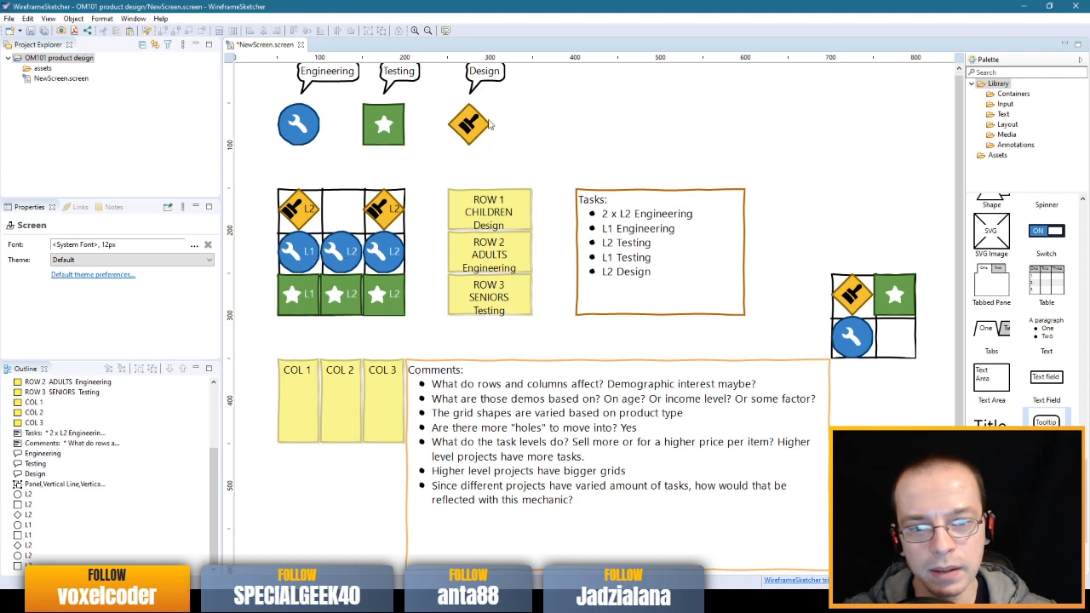
# - Duplicate the L2 Design tile and place the copy in the empty middle cell of the grid's top row
pyautogui.click(396, 208)
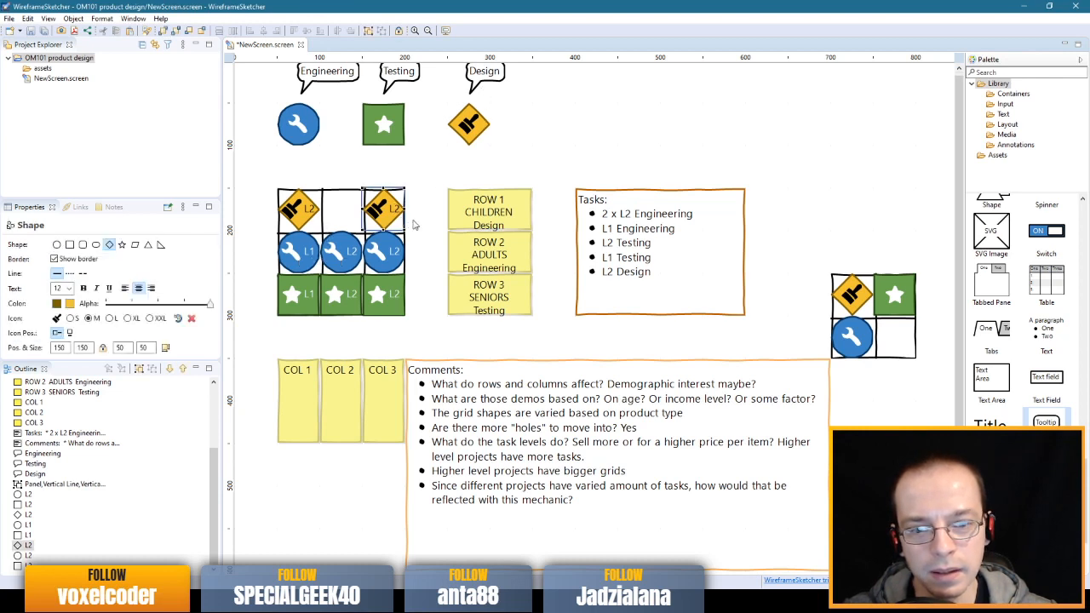
pyautogui.hotkey('ctrl', 'd')
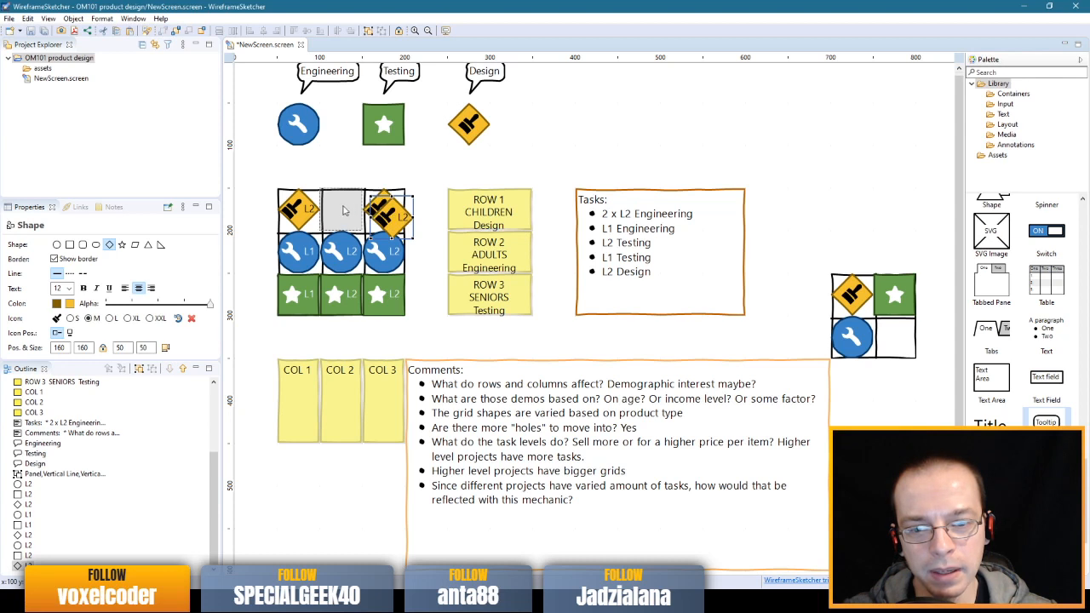
pyautogui.moveTo(379, 213); pyautogui.dragTo(332, 204)
pyautogui.click(439, 174)
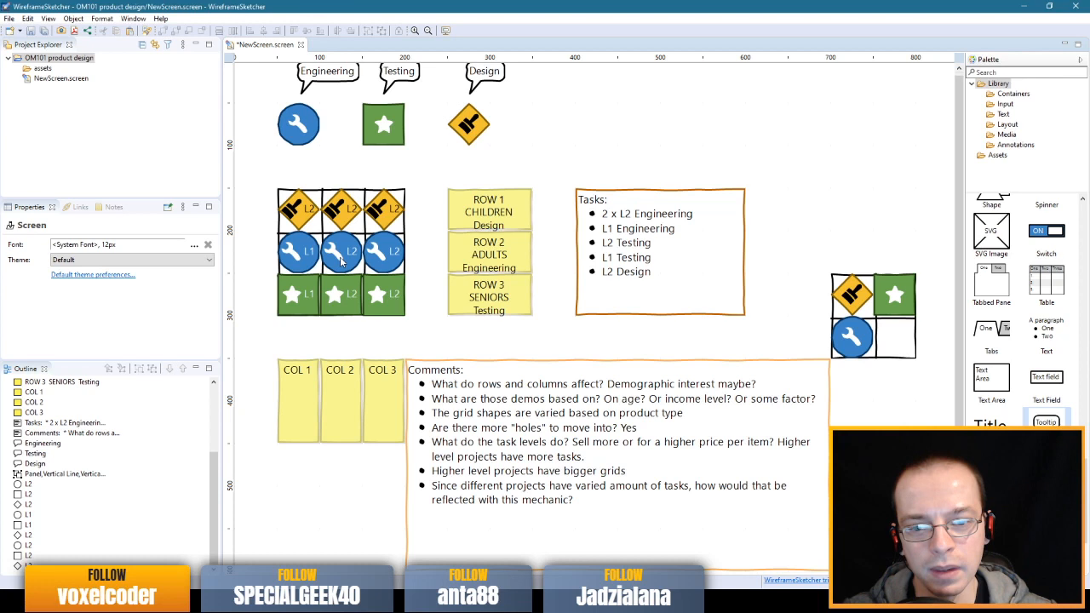
# - Try moving the middle L2 Engineering tile up onto the L2 Design tile above it
pyautogui.click(343, 210)
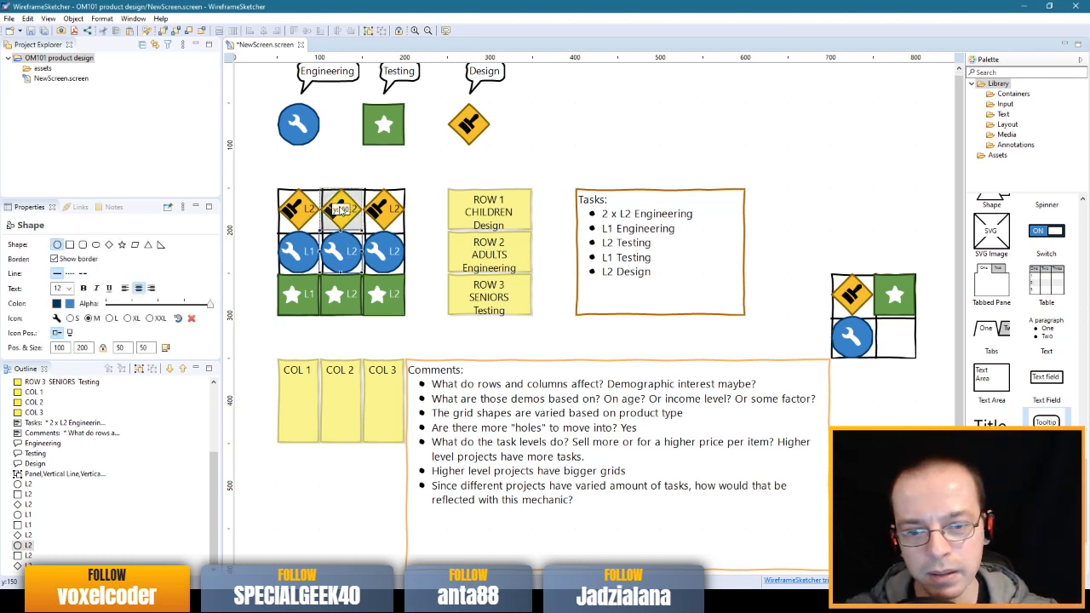
pyautogui.click(344, 241)
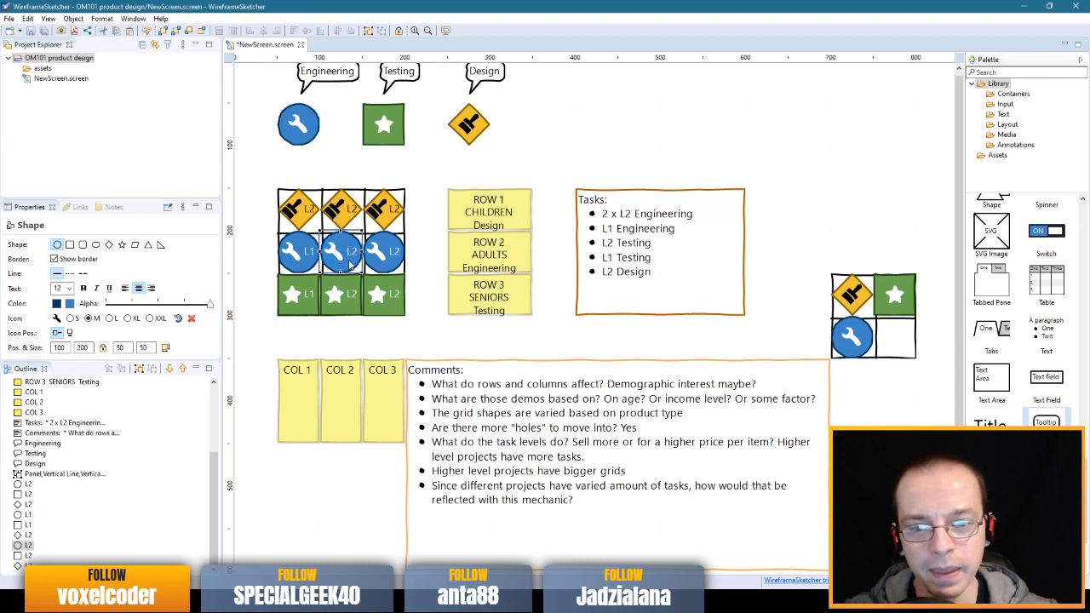
pyautogui.moveTo(345, 265); pyautogui.dragTo(345, 214)
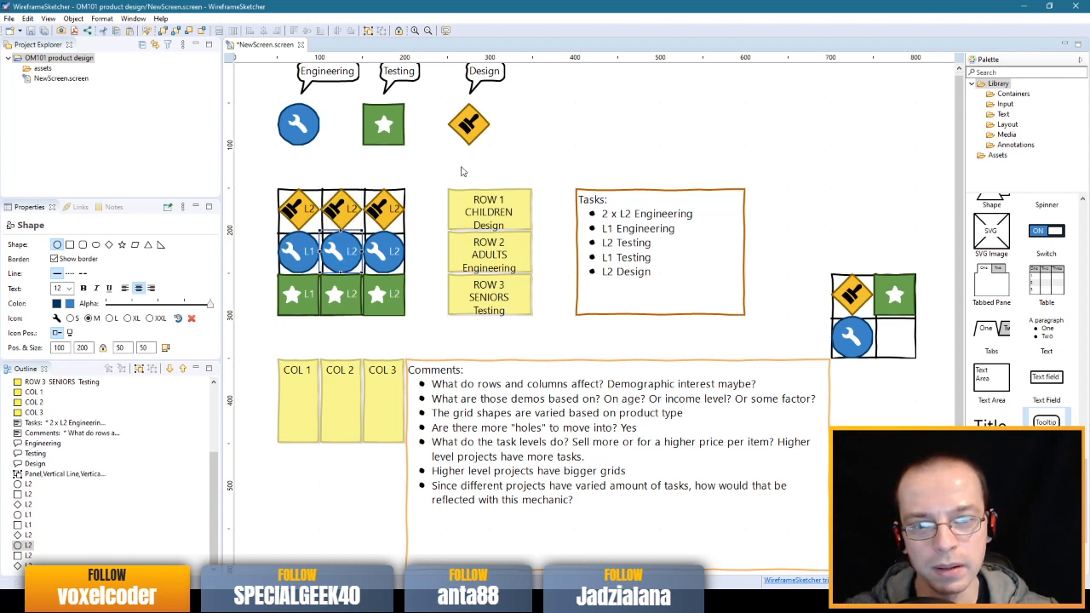
pyautogui.click(438, 155)
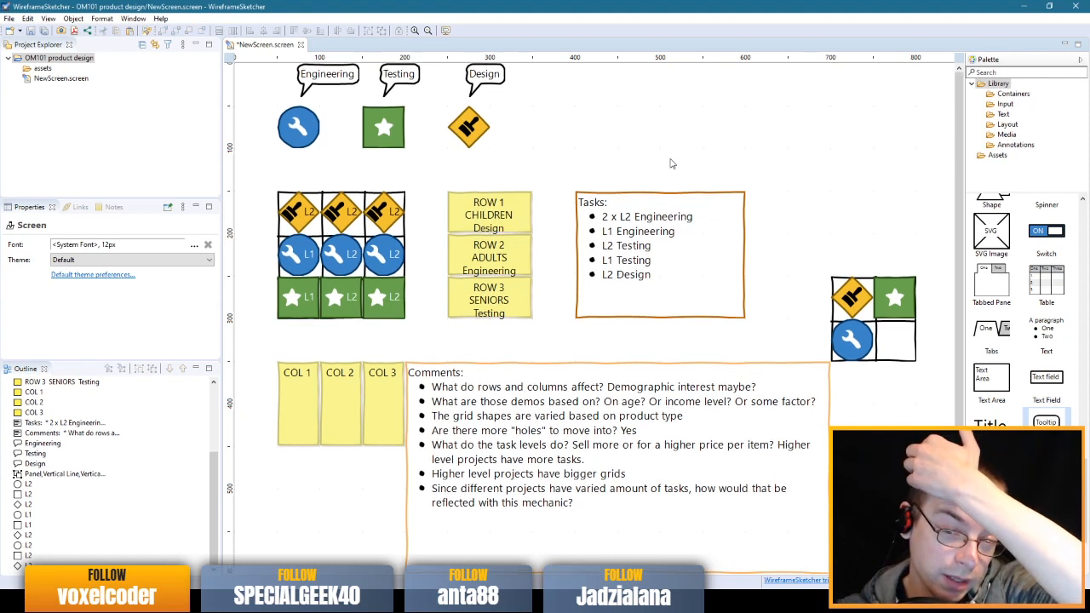
# - Extend the answer in the "holes" Comments bullet to "Yes. Maybe even some with no holes?"
pyautogui.click(644, 438)
pyautogui.doubleClick(644, 437)
pyautogui.click(653, 431)
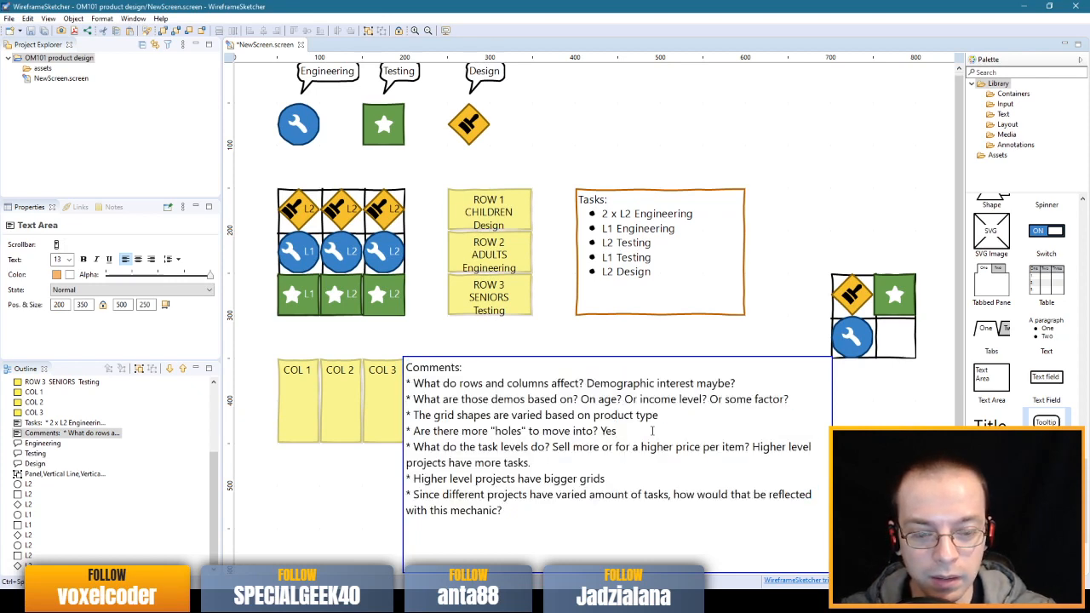
pyautogui.write('Maybe even')
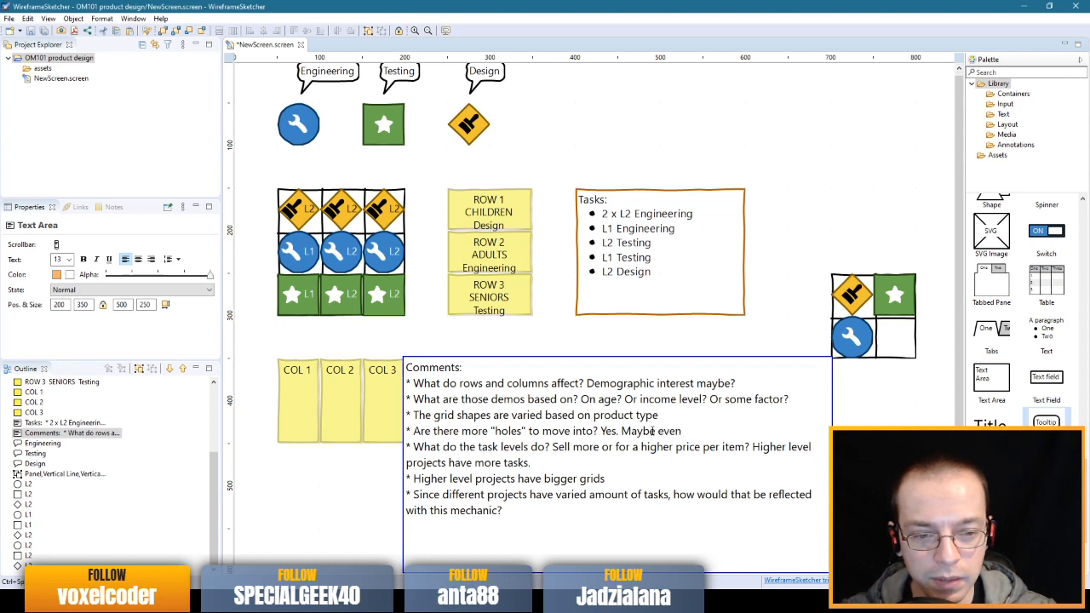
pyautogui.write(' some with no holes?')
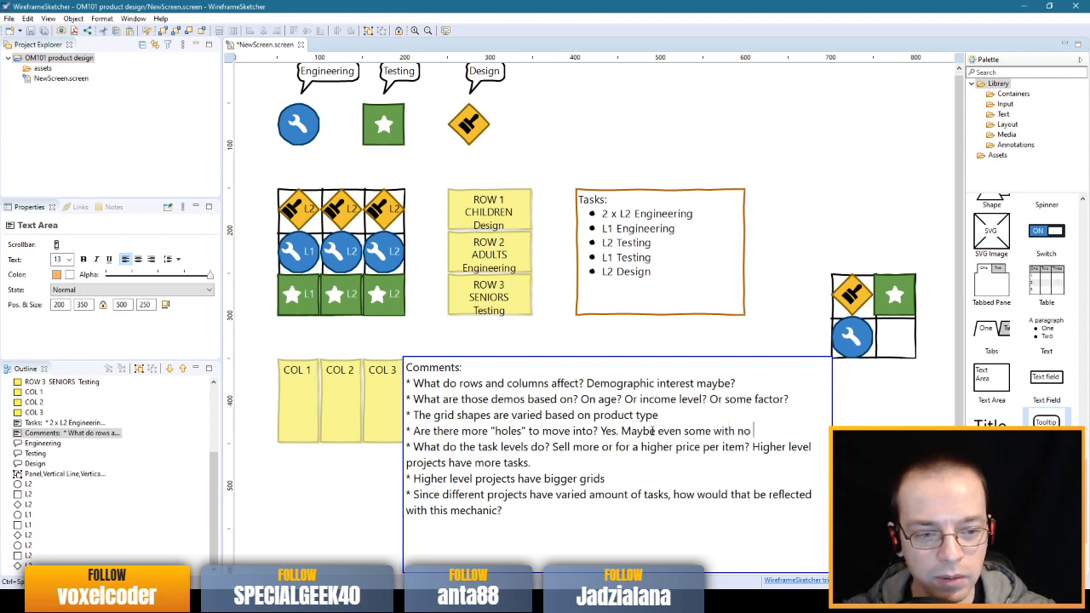
pyautogui.click(860, 390)
pyautogui.click(515, 457)
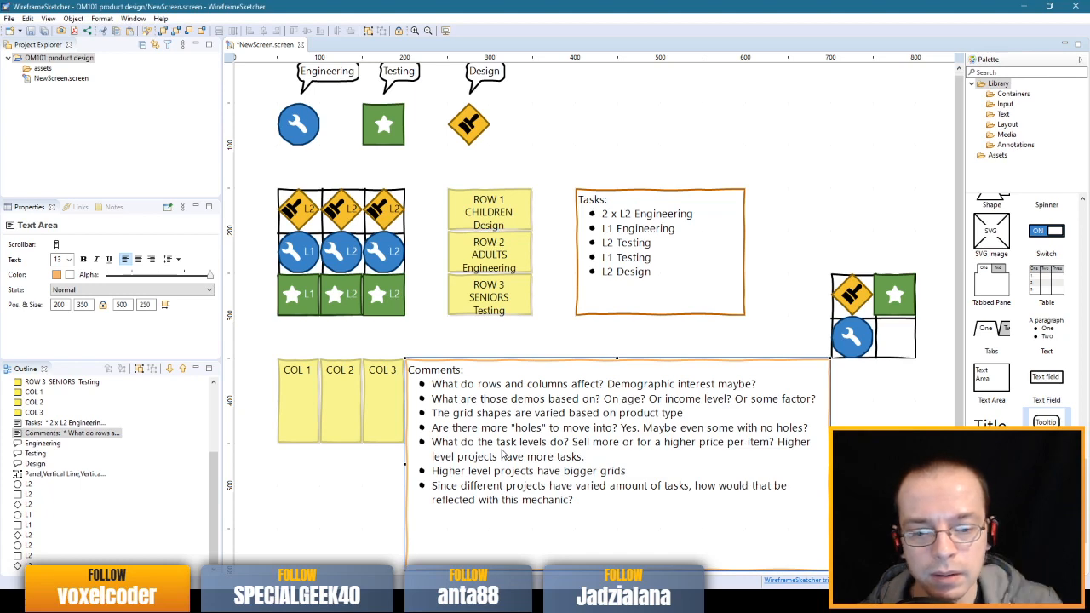
# - Switch to Office Management 101, cancel the new Phone project, and review the engineering task levels in the Projects list
pyautogui.hotkey('alt', 'Tab')
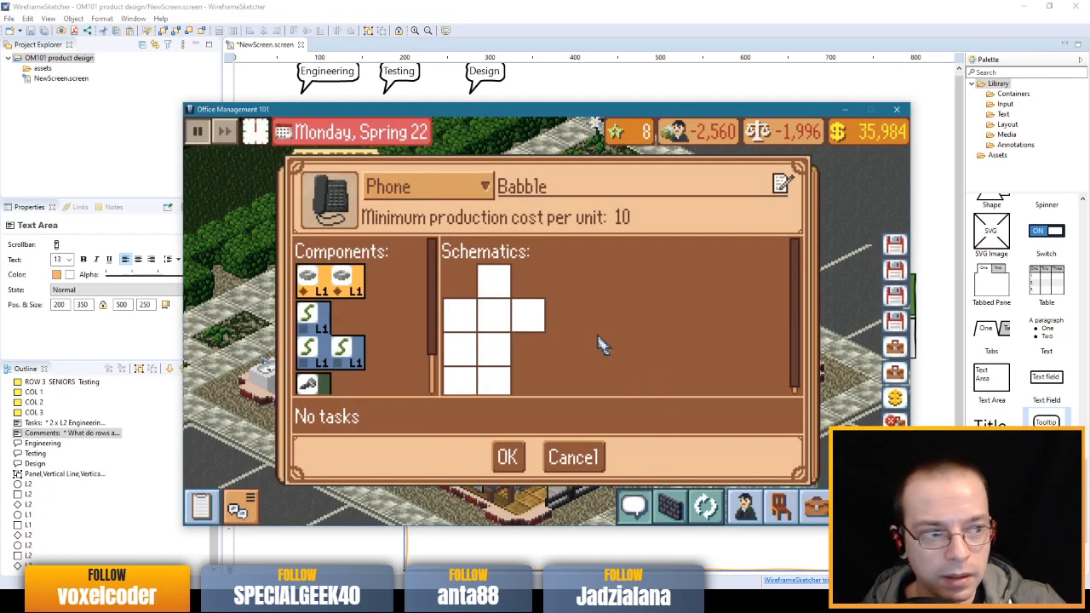
pyautogui.click(582, 458)
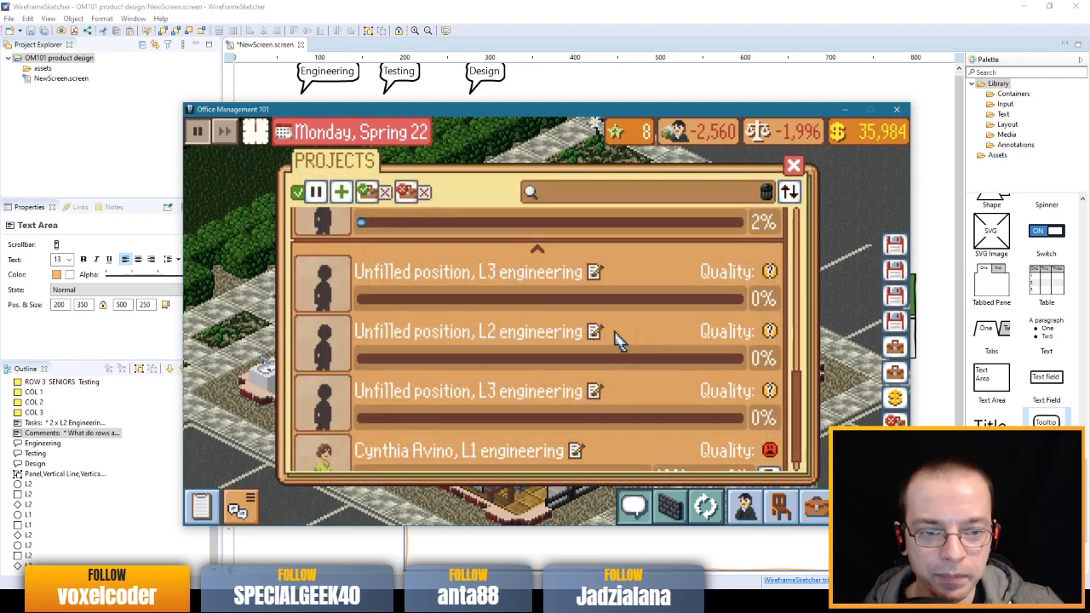
pyautogui.scroll(-1, 796, 392)
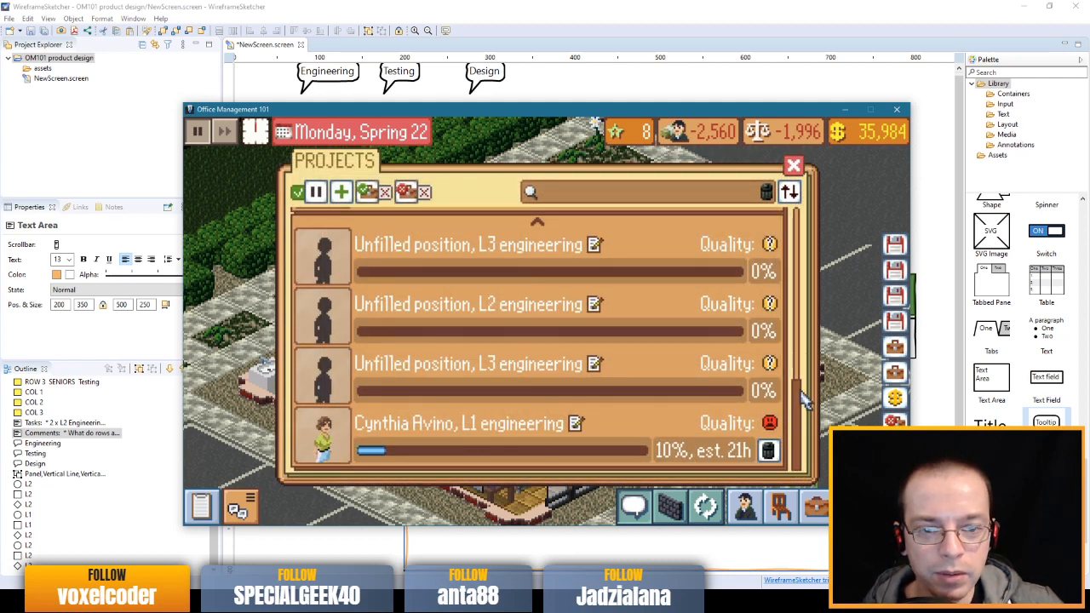
pyautogui.moveTo(805, 400)
pyautogui.mouseDown()
pyautogui.moveTo(807, 340)
pyautogui.moveTo(804, 379)
pyautogui.mouseUp()
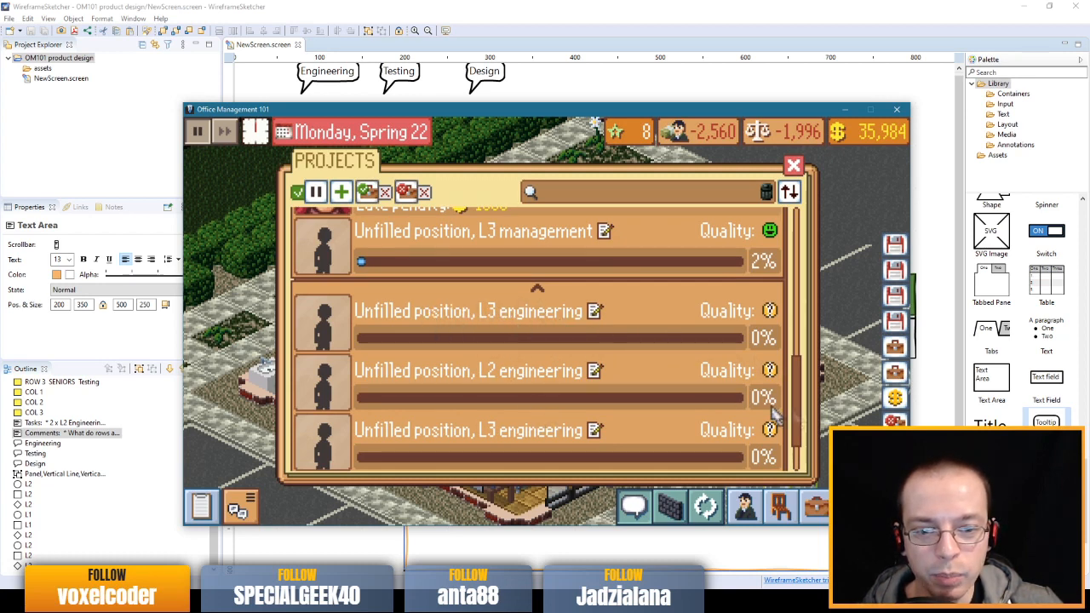
pyautogui.moveTo(804, 390); pyautogui.dragTo(804, 436)
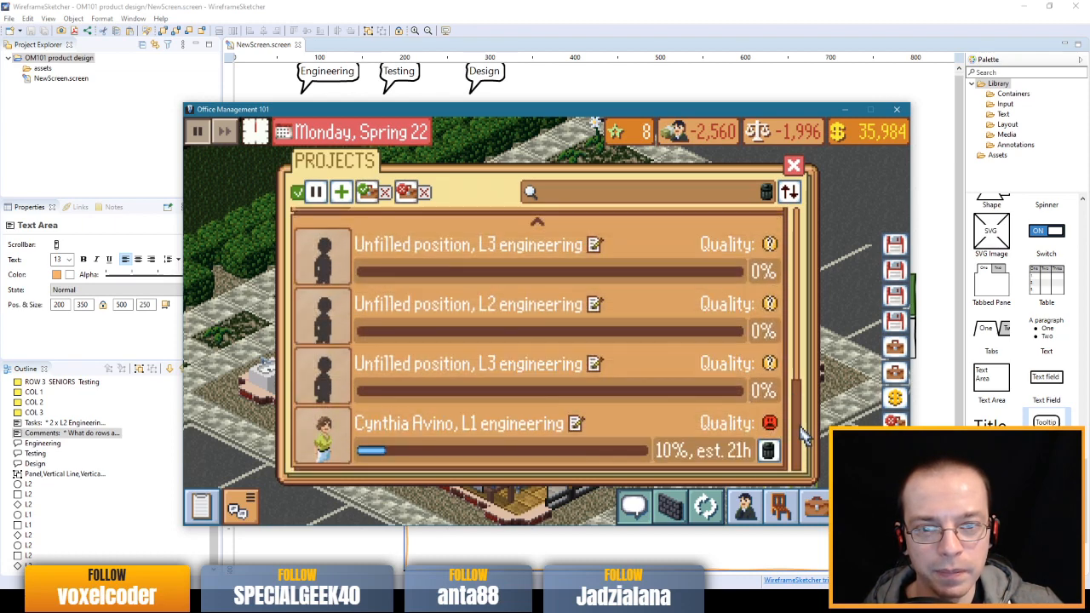
# - Switch back to the WireframeSketcher wireframe and review its Tasks list, tile grid and Comments list
pyautogui.click(504, 6)
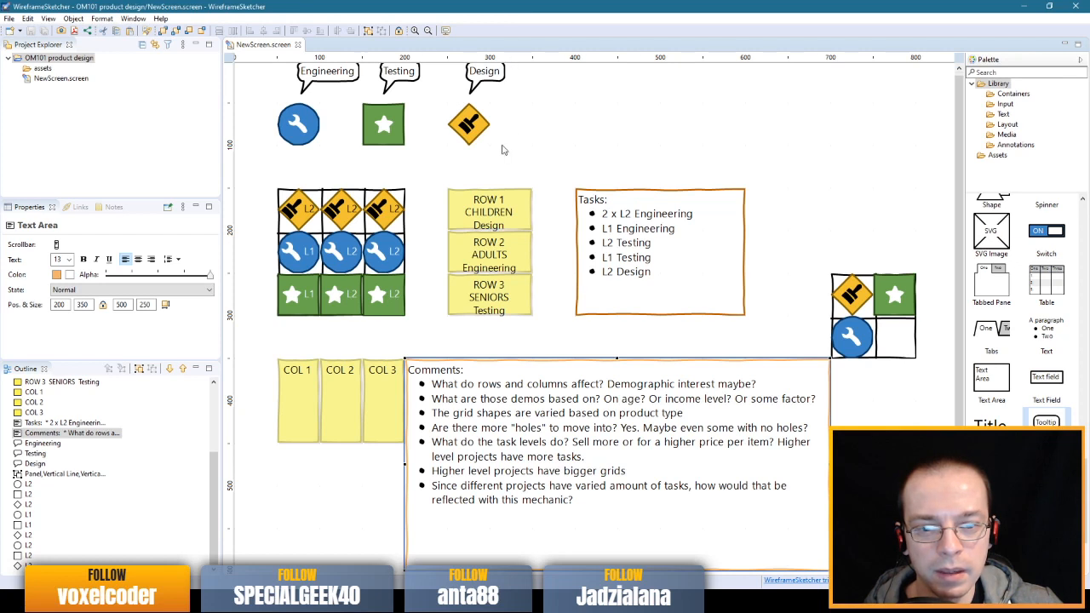
pyautogui.click(637, 219)
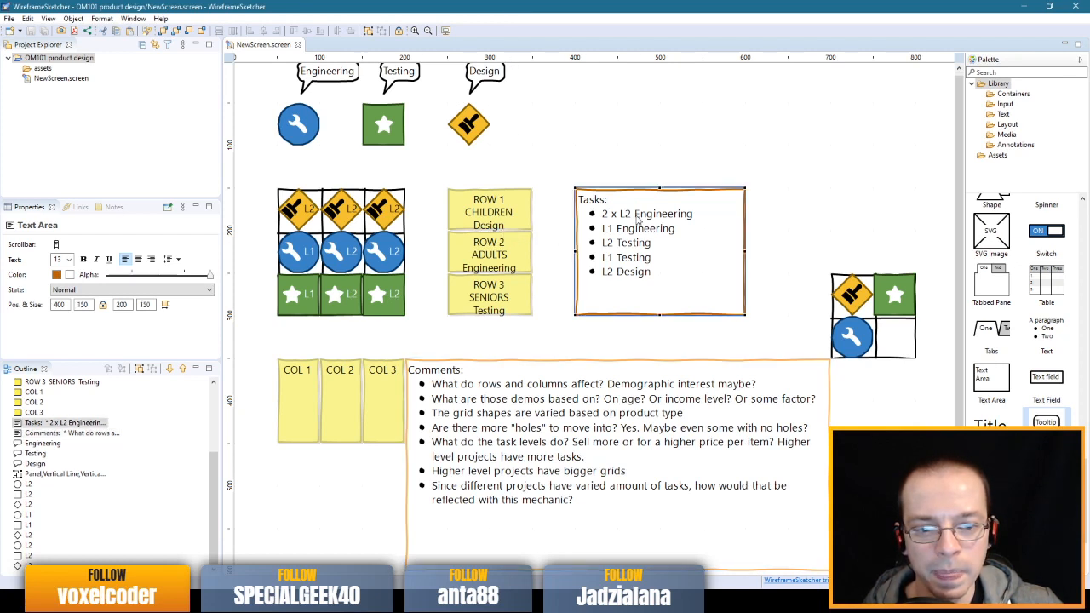
pyautogui.click(762, 240)
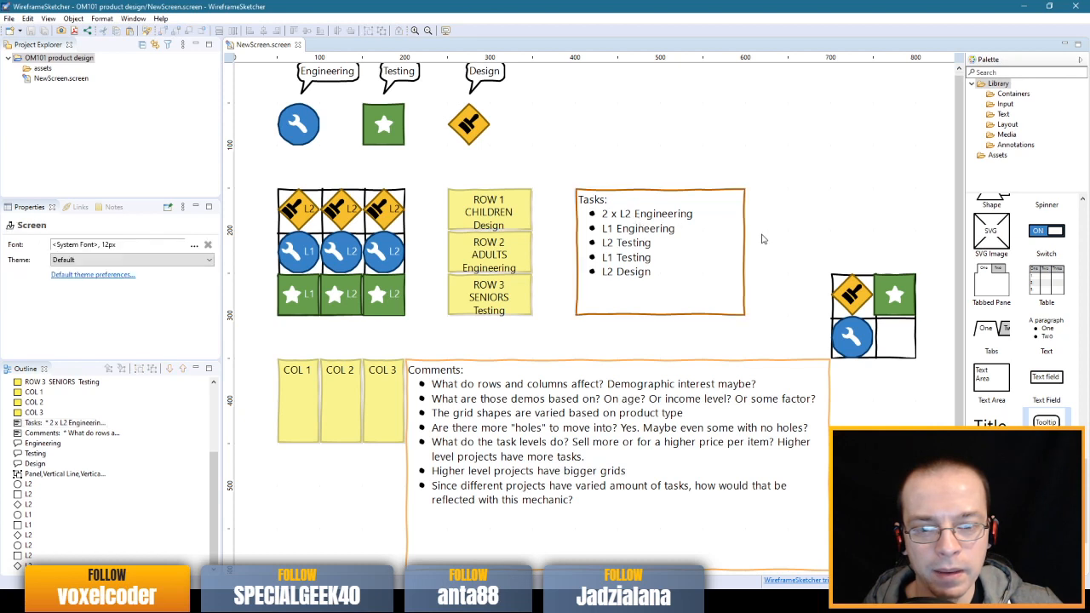
pyautogui.click(683, 259)
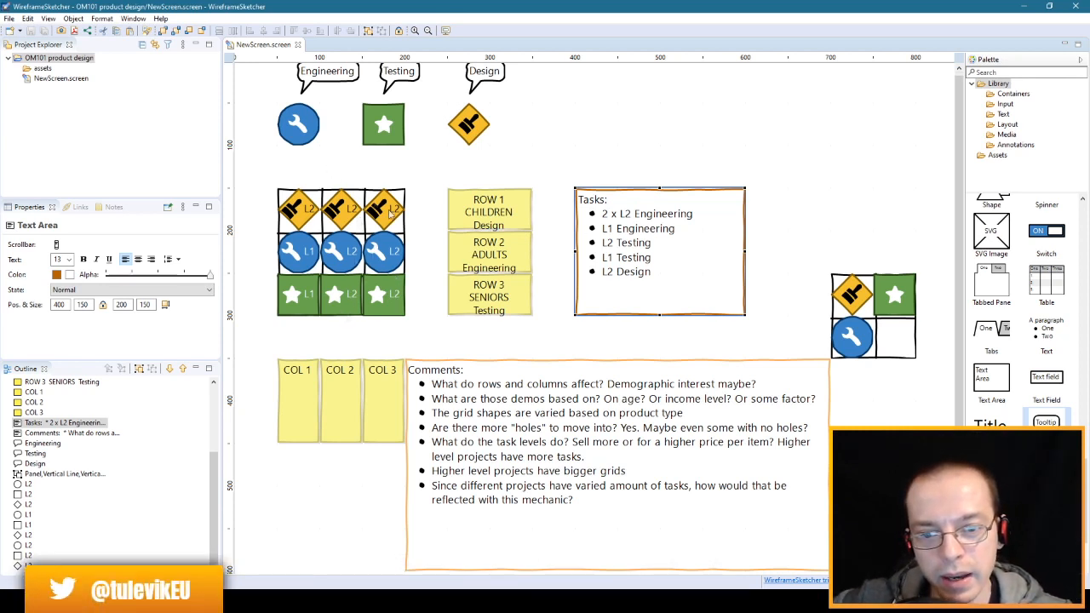
pyautogui.click(781, 244)
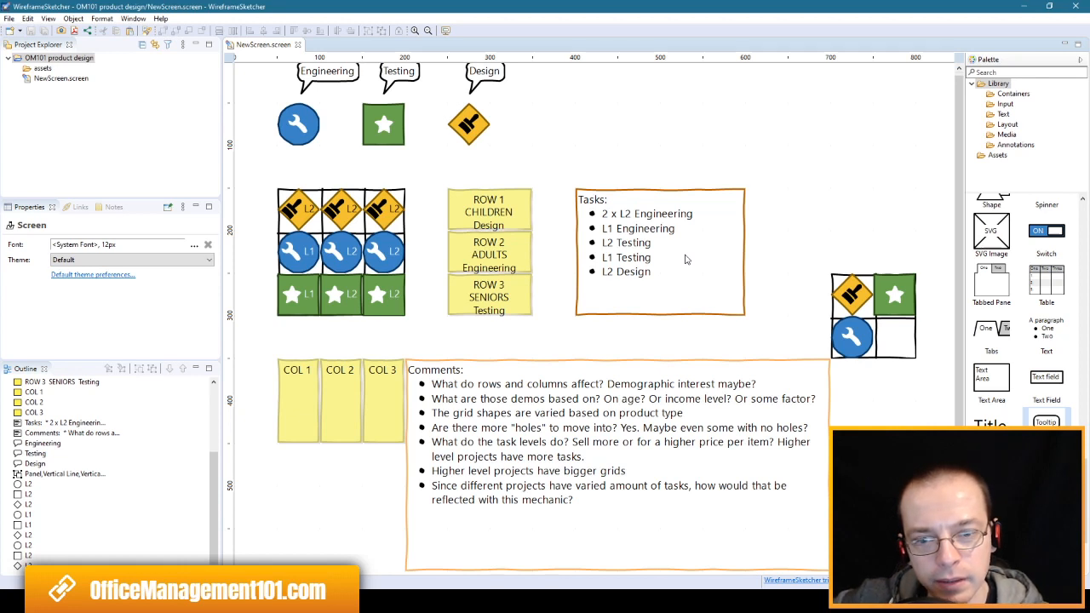
pyautogui.click(553, 458)
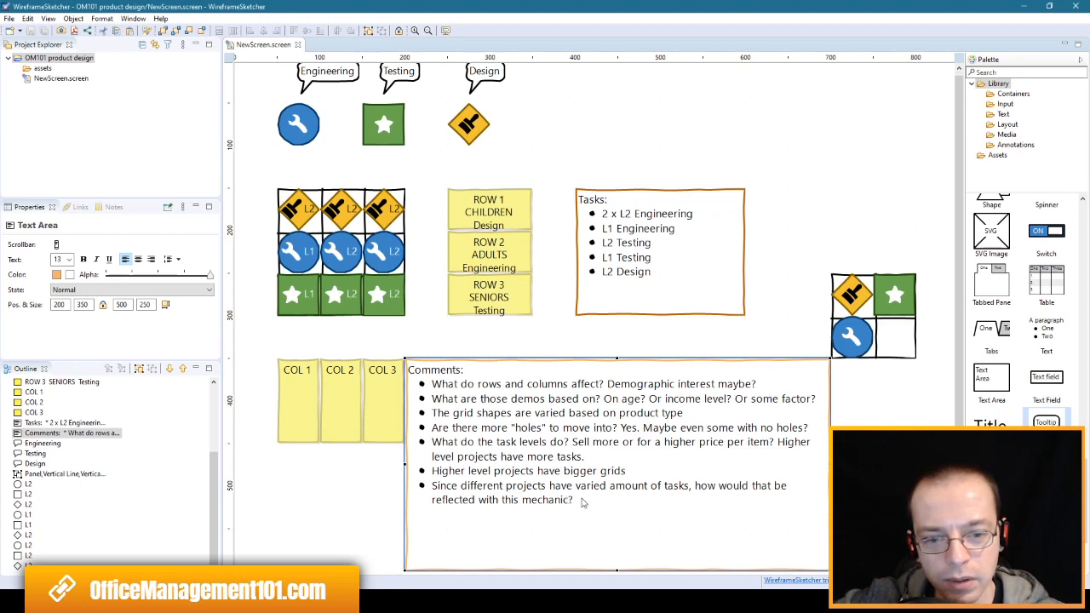
# - Switch to Office Management 101, start a new project, and examine the Walkie-talkie, TV and Headphones schematics
pyautogui.hotkey('alt', 'Tab')
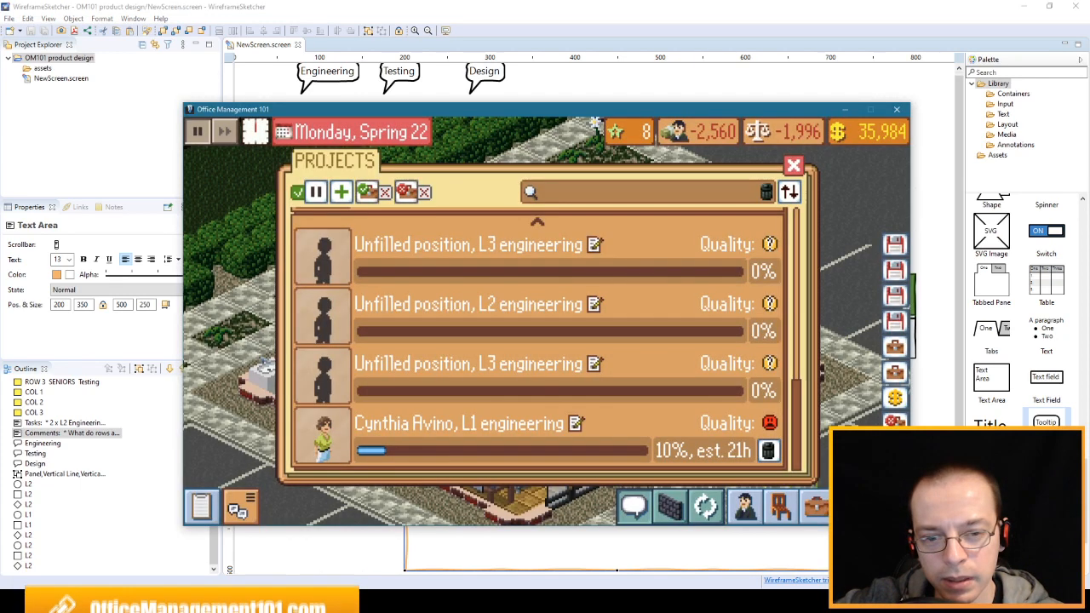
pyautogui.click(336, 198)
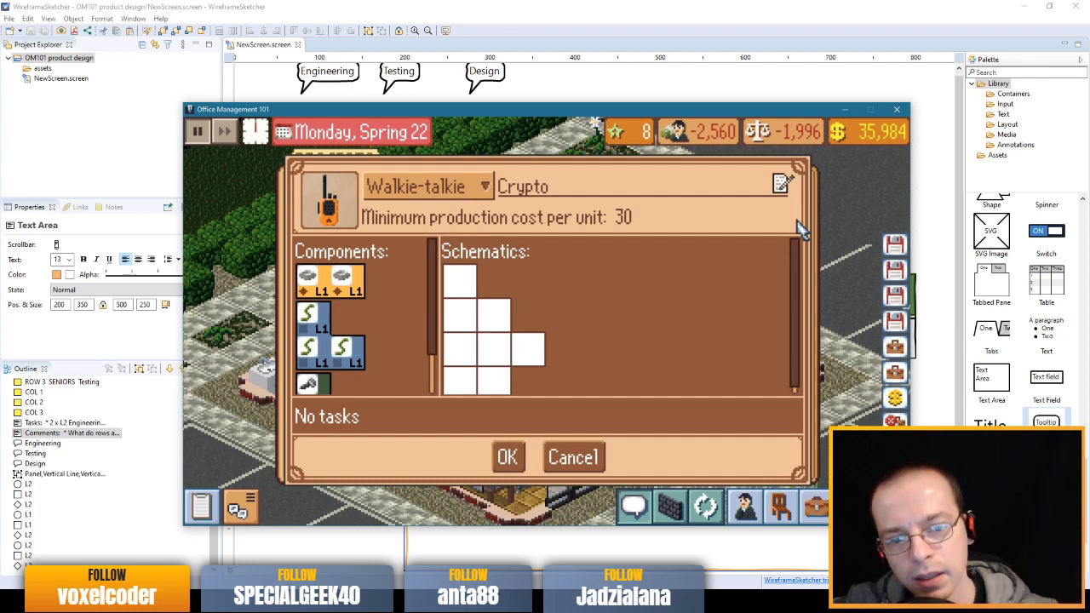
pyautogui.scroll(-1, 792, 281)
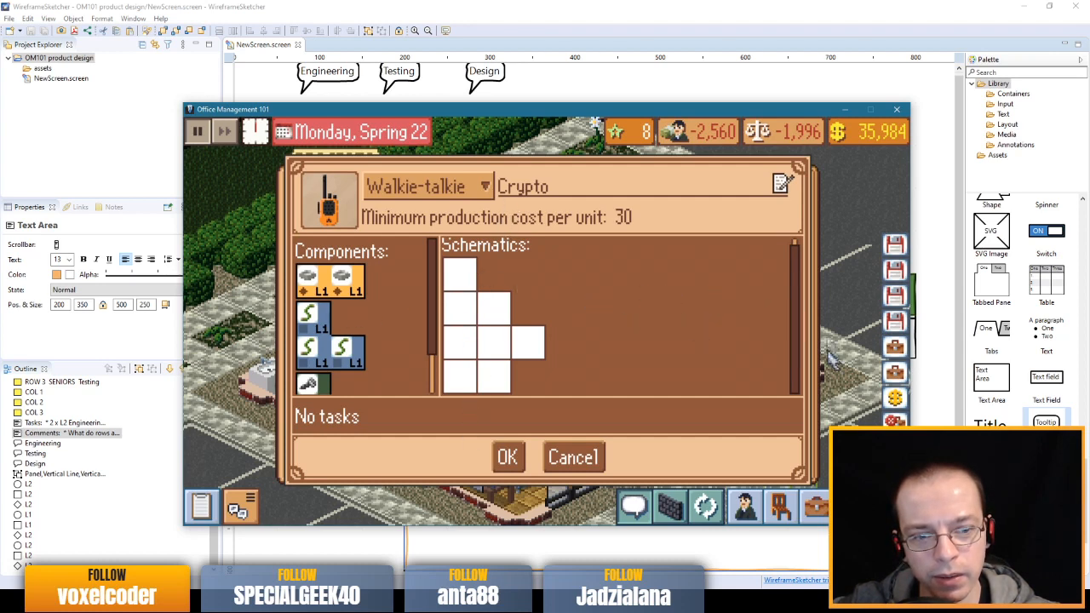
pyautogui.click(484, 187)
pyautogui.click(458, 263)
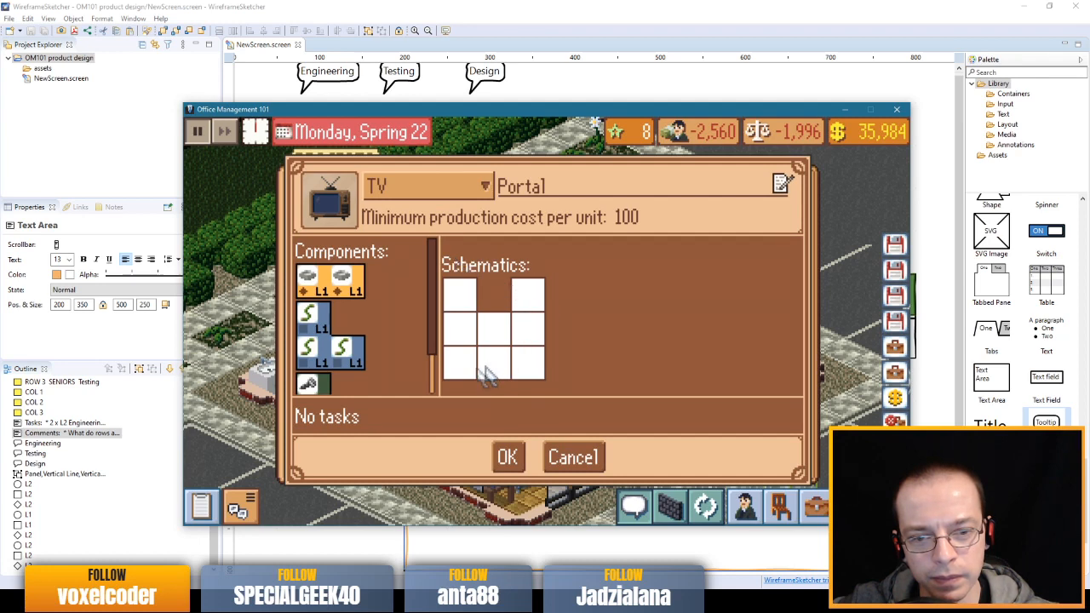
pyautogui.click(408, 189)
pyautogui.click(428, 347)
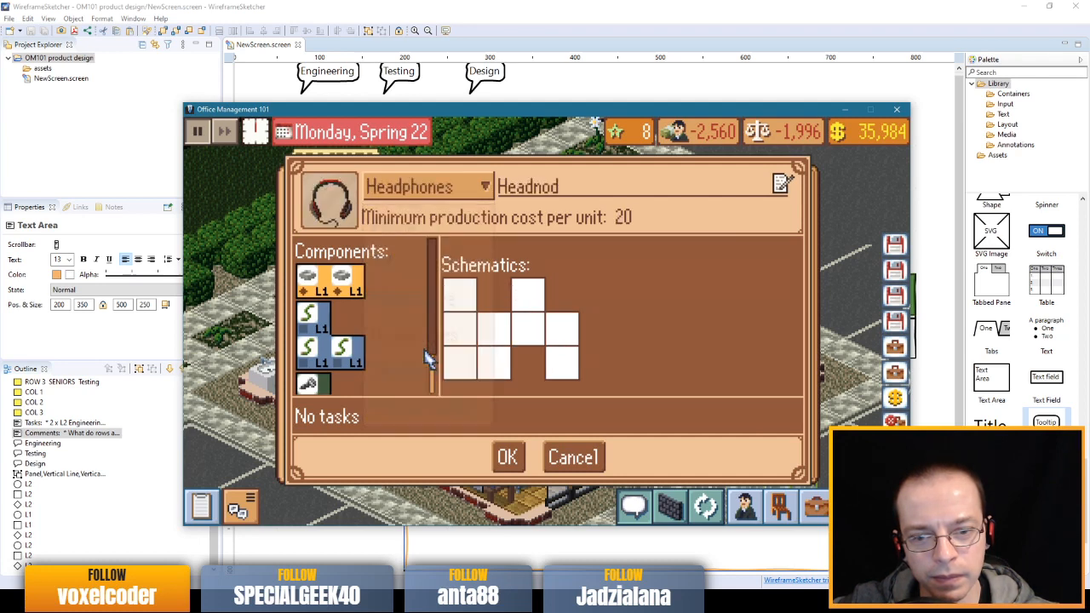
# - Compare the schematics shapes of the Speakers, Headphones and Phone product types in the new project
pyautogui.click(407, 189)
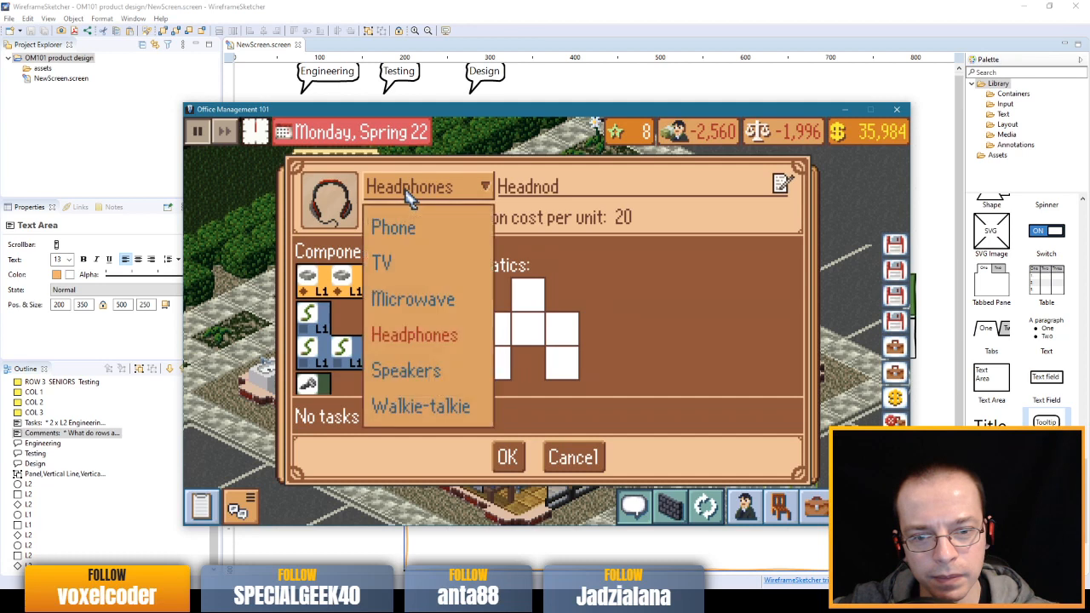
pyautogui.click(421, 376)
pyautogui.click(420, 193)
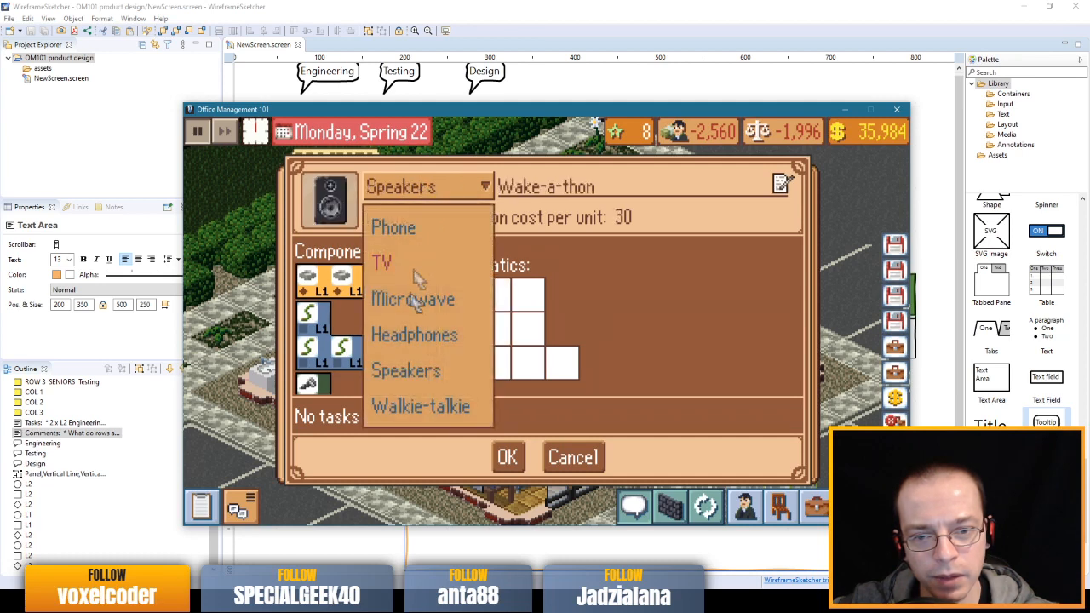
pyautogui.click(408, 333)
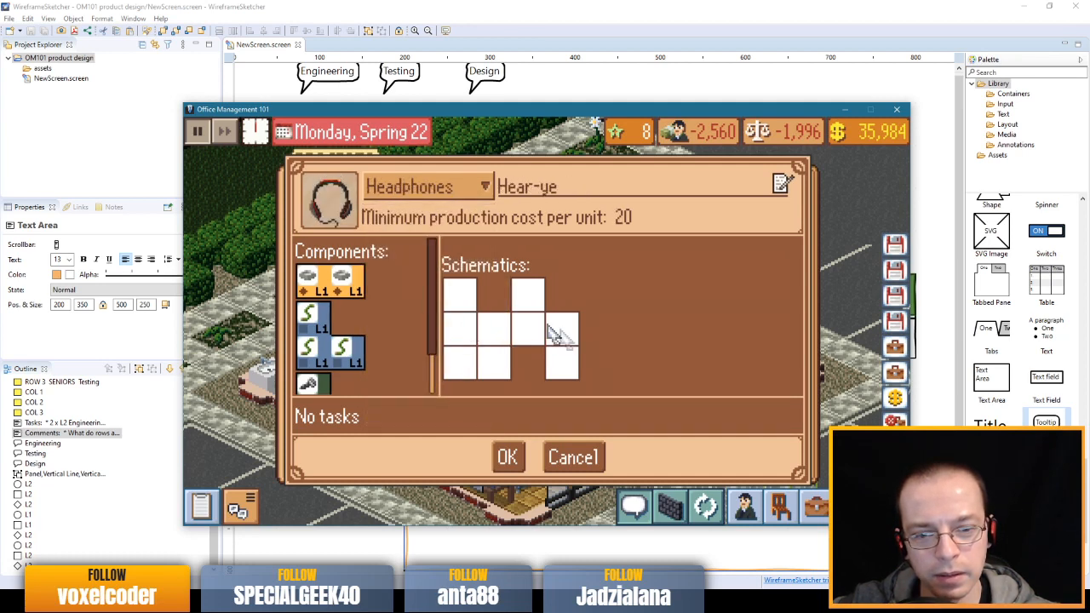
pyautogui.click(449, 186)
pyautogui.click(417, 232)
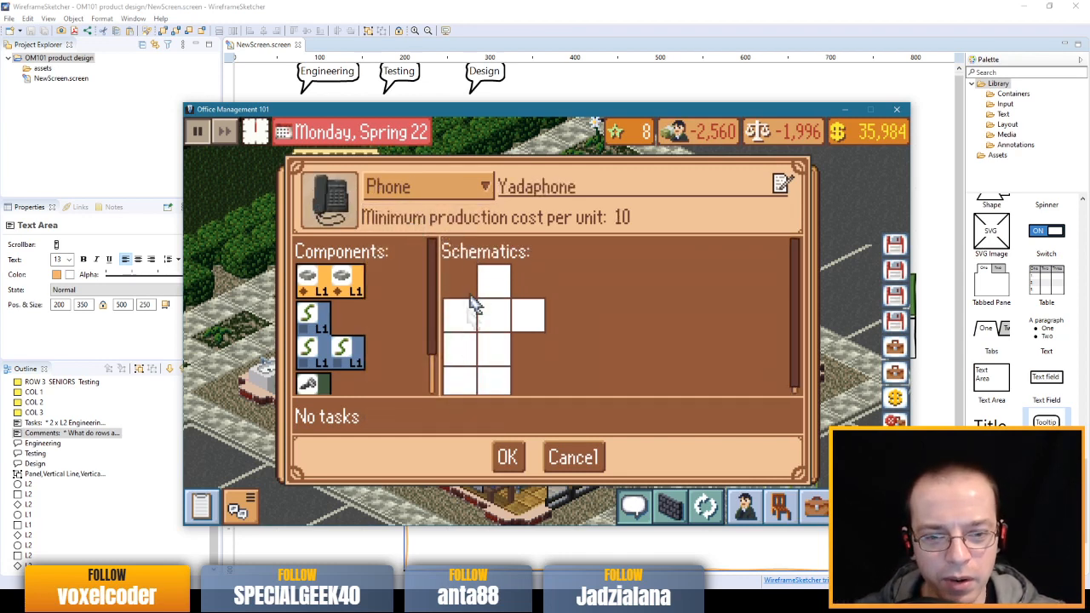
pyautogui.scroll(-1, 497, 291)
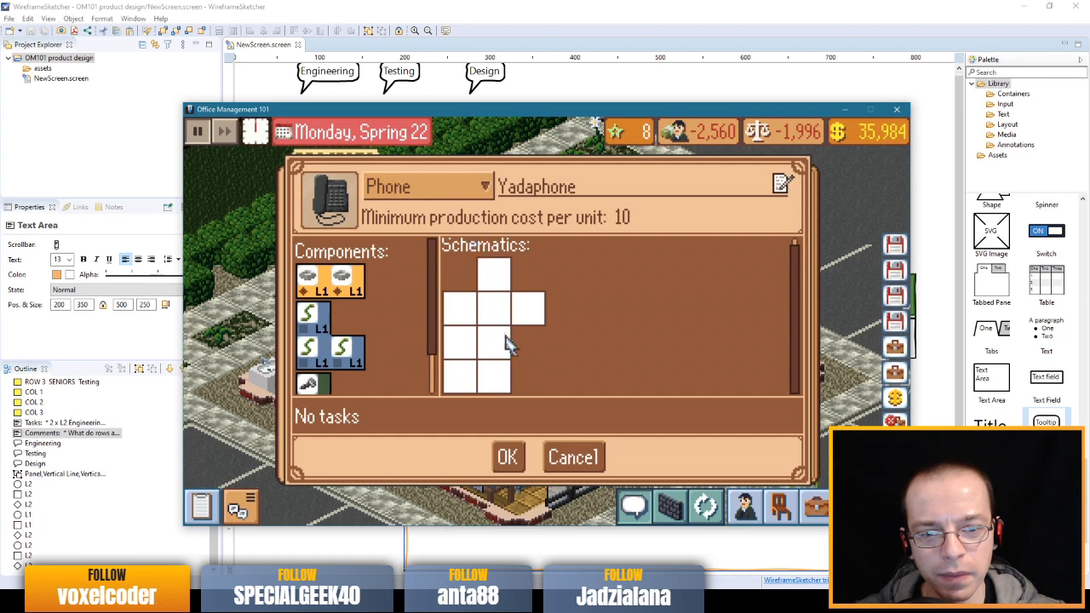
pyautogui.scroll(1, 472, 347)
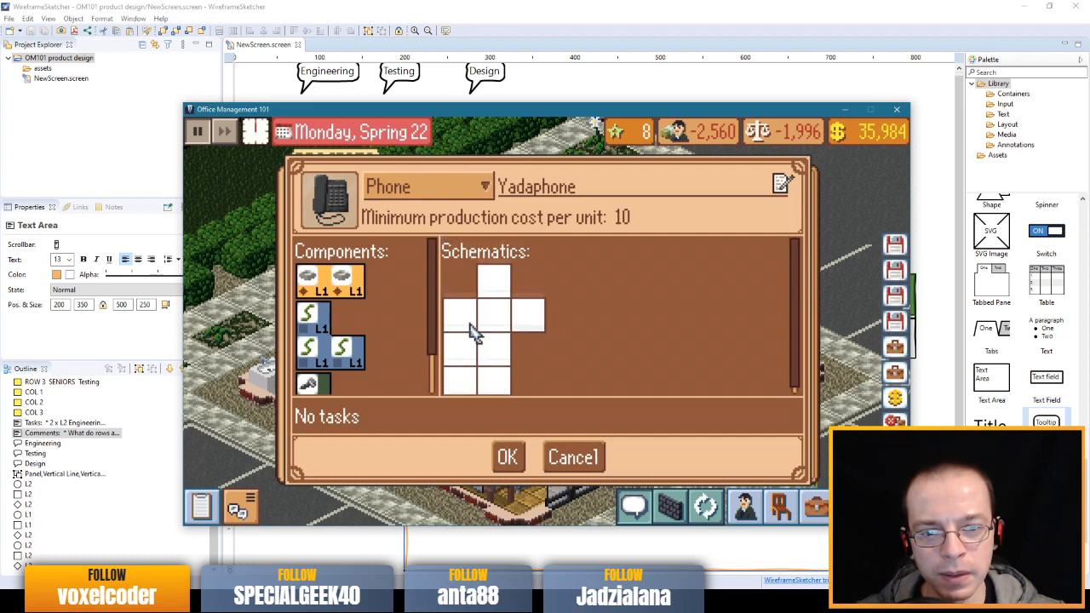
# - Change the new project's product type to TV and Microwave in turn to examine their schematics for holes
pyautogui.click(447, 189)
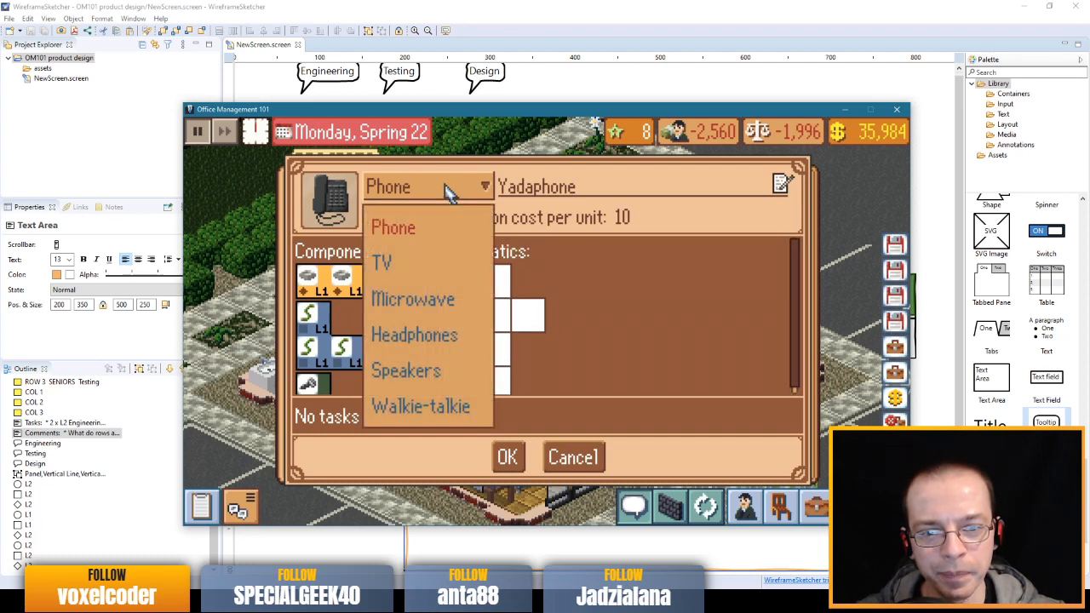
pyautogui.click(429, 263)
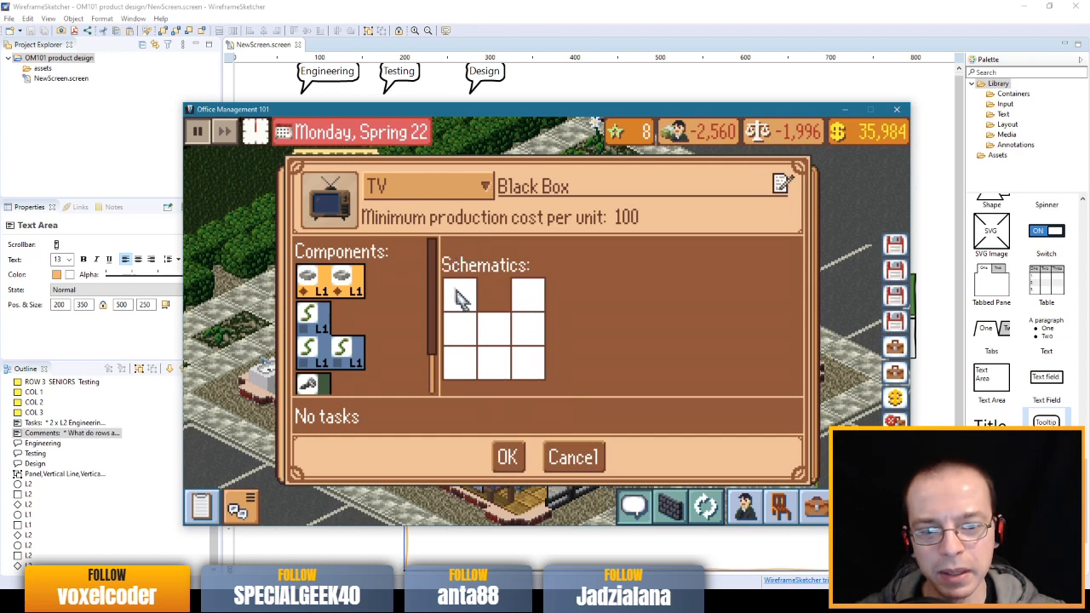
pyautogui.click(394, 188)
pyautogui.click(409, 295)
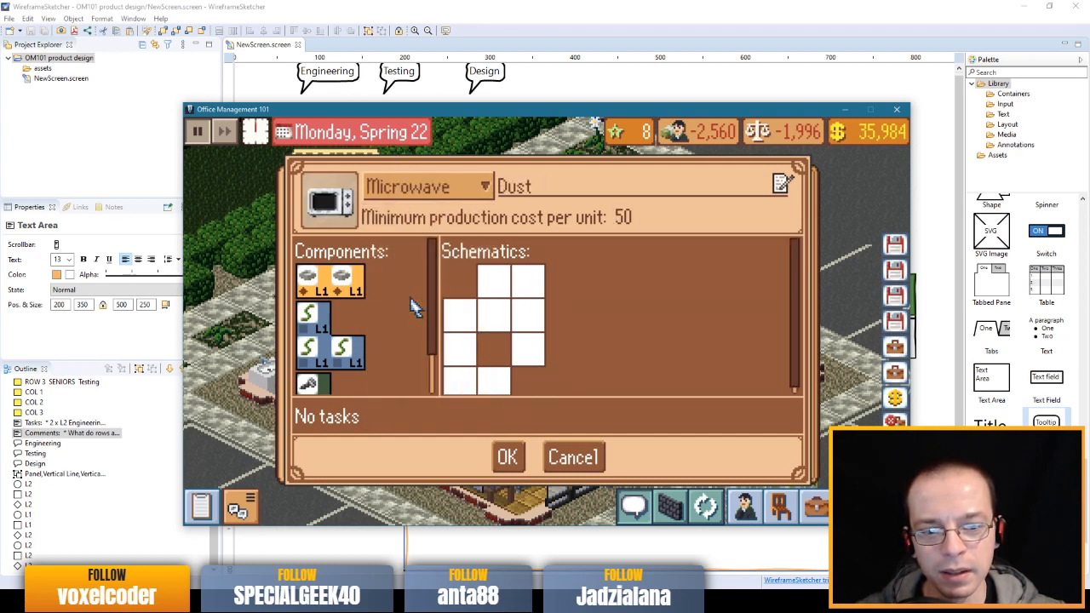
pyautogui.scroll(-1, 491, 329)
pyautogui.scroll(1, 513, 358)
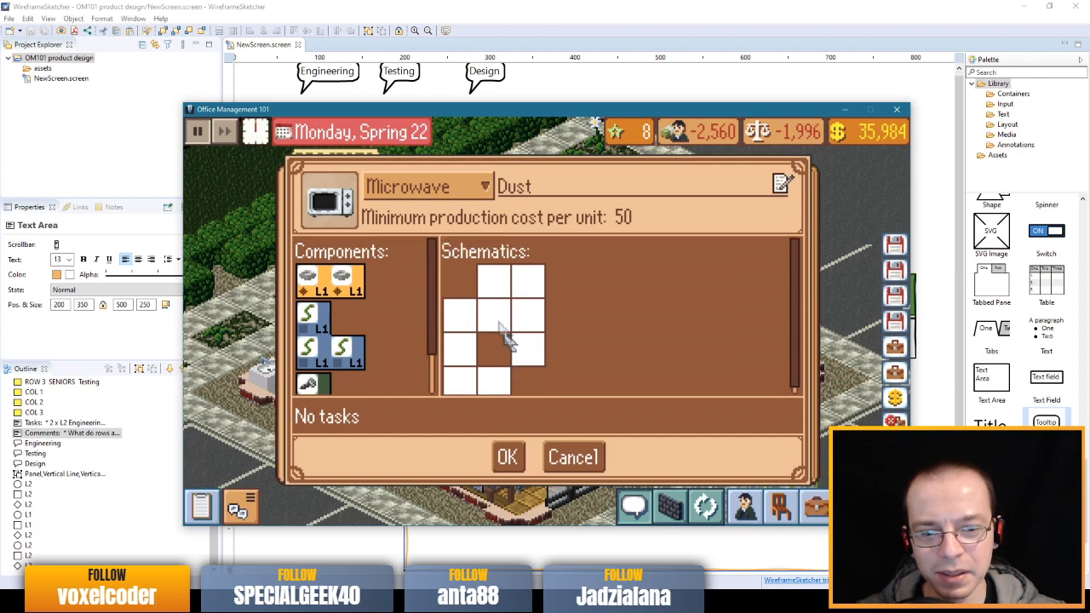
# - Examine the schematics of the Headphones, Speakers and Walkie-talkie product types one after another
pyautogui.click(401, 186)
pyautogui.click(398, 186)
pyautogui.click(399, 186)
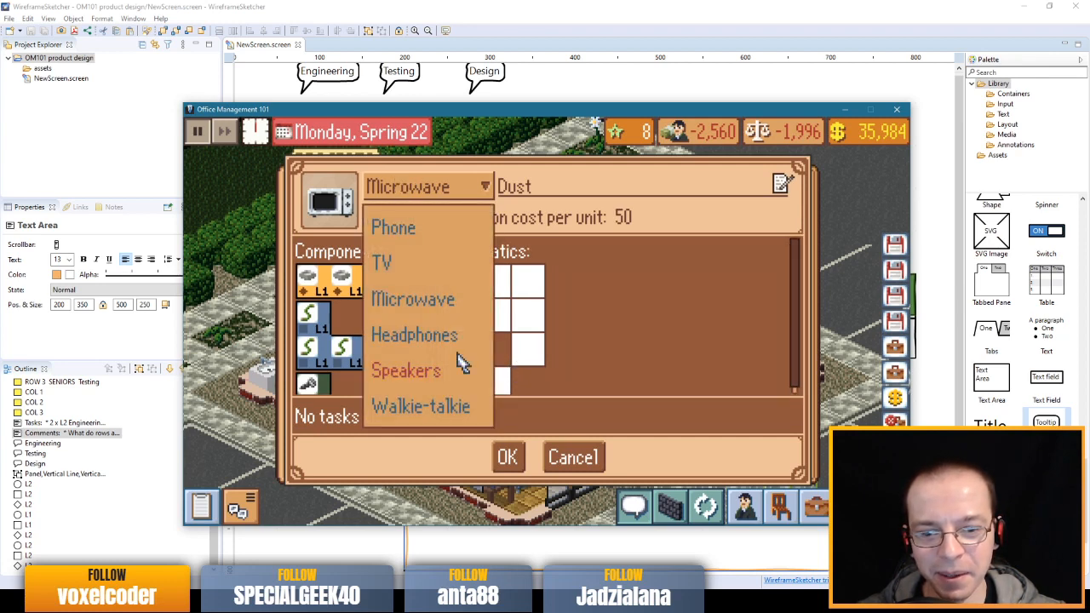
pyautogui.click(427, 339)
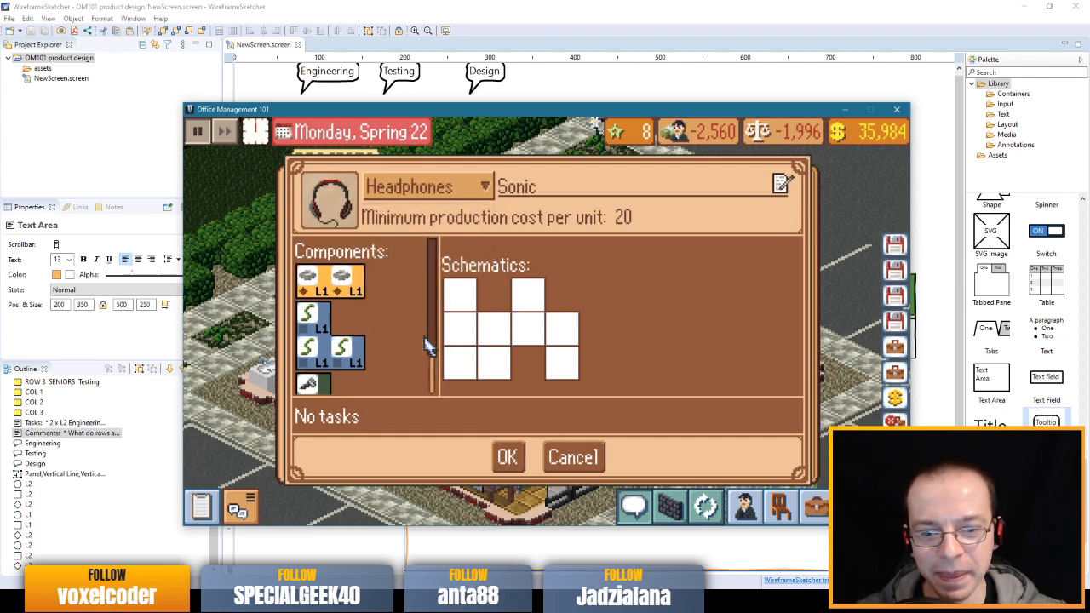
pyautogui.click(415, 188)
pyautogui.click(434, 372)
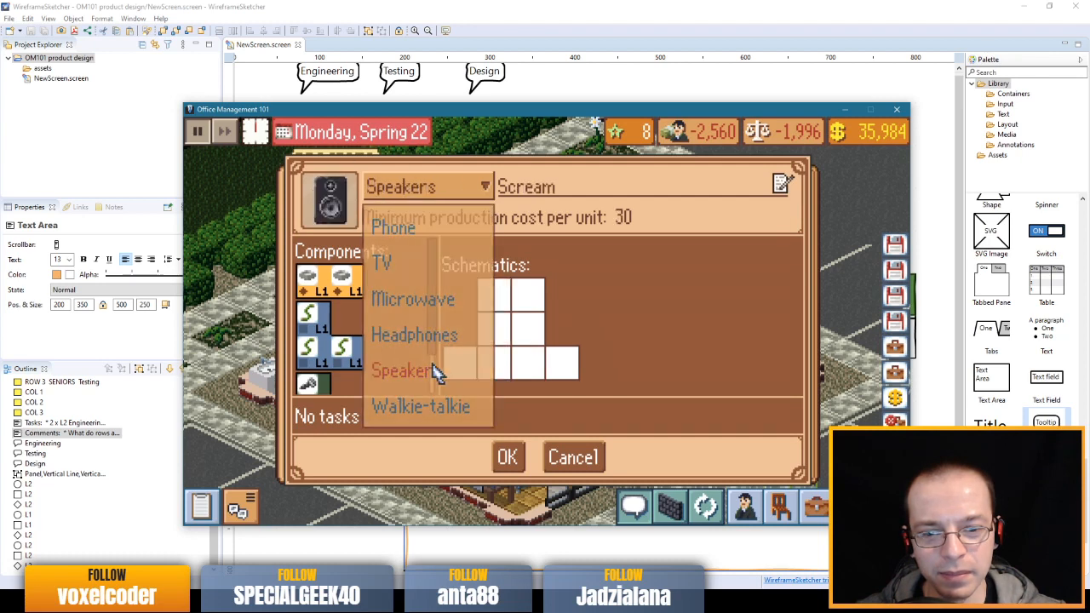
pyautogui.click(417, 186)
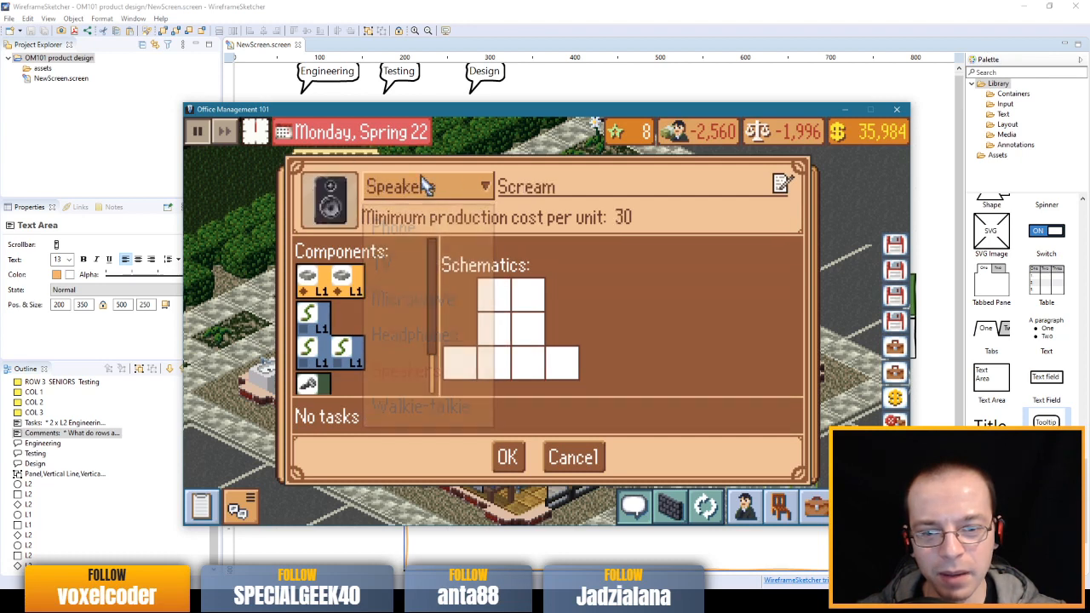
pyautogui.click(424, 412)
pyautogui.scroll(-1, 486, 385)
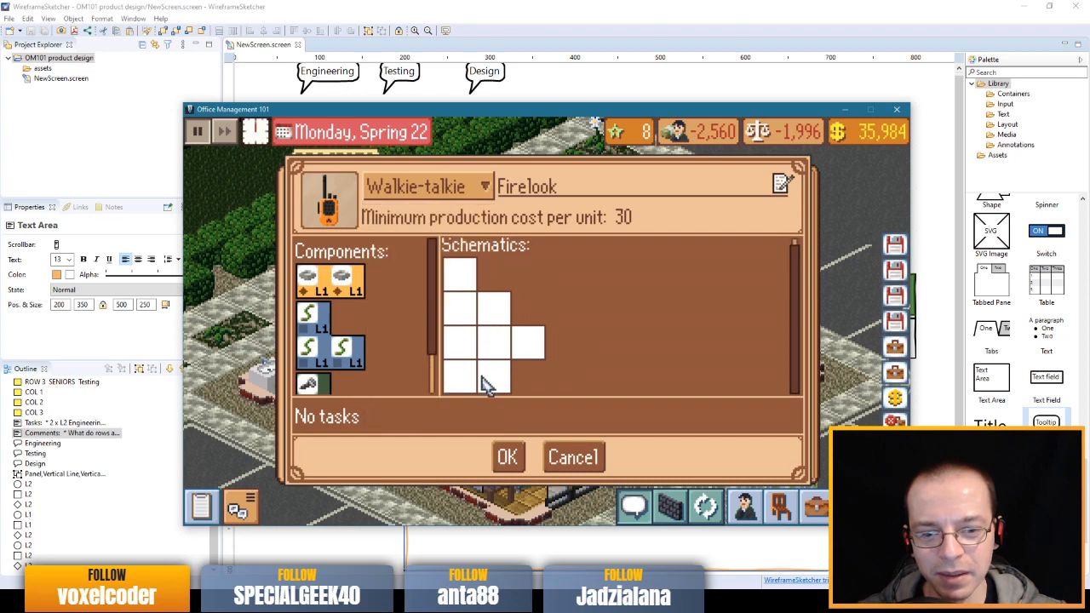
pyautogui.scroll(1, 464, 368)
pyautogui.scroll(-1, 481, 362)
pyautogui.scroll(1, 494, 331)
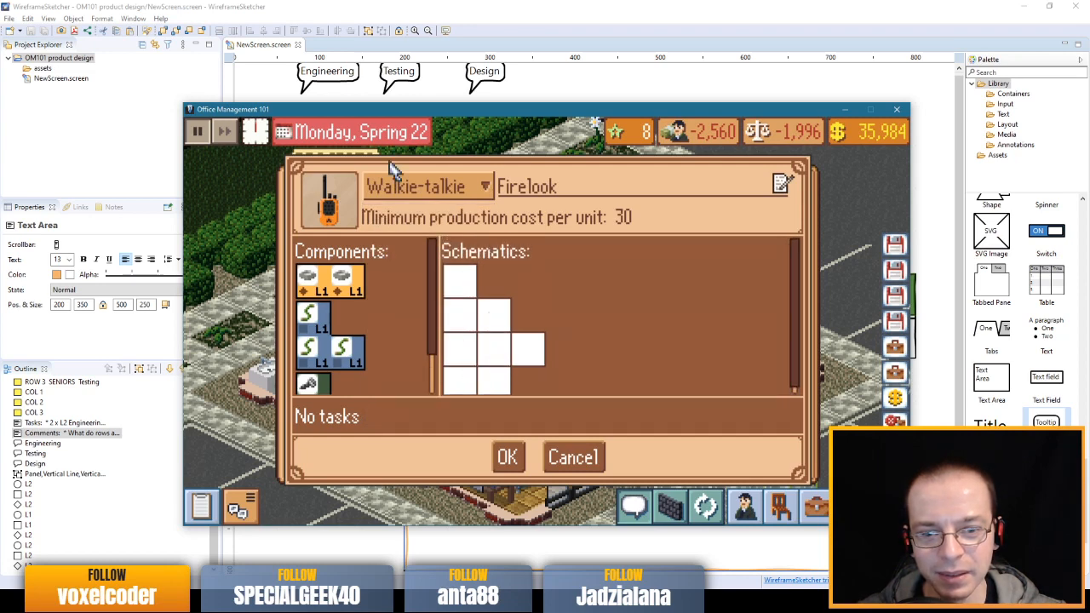
# - Recheck the Phone schematics and cancel the new project
pyautogui.click(394, 189)
pyautogui.click(395, 230)
pyautogui.scroll(-1, 517, 332)
pyautogui.scroll(1, 517, 333)
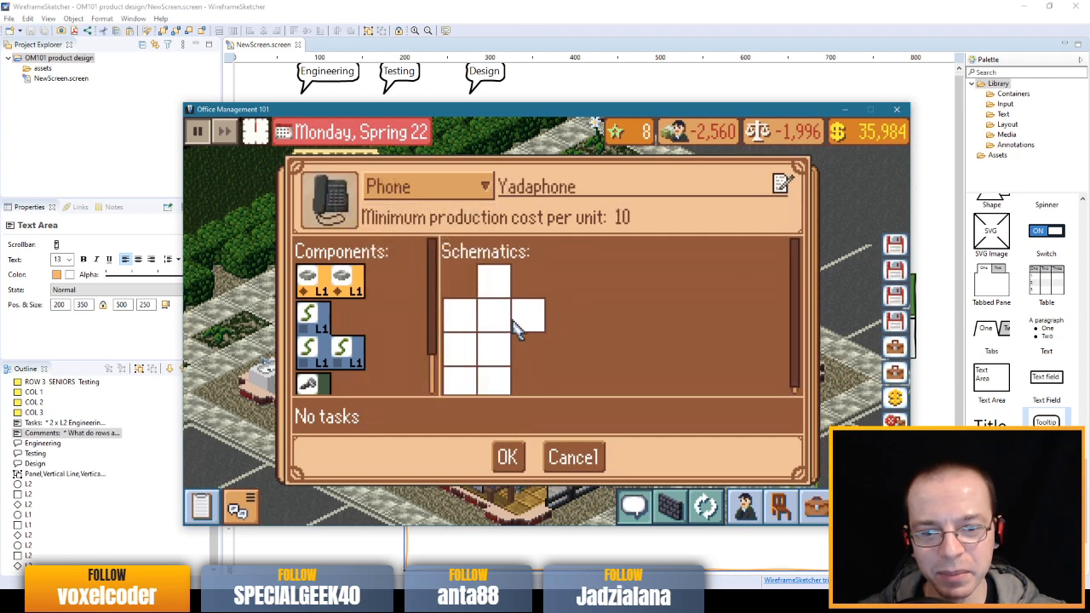
pyautogui.click(430, 189)
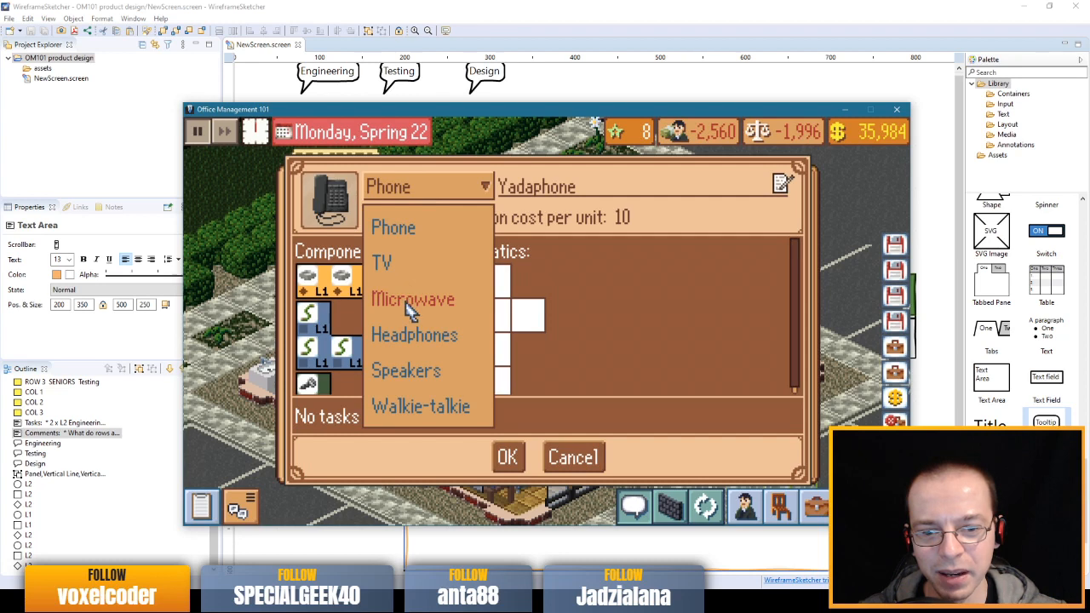
pyautogui.click(579, 461)
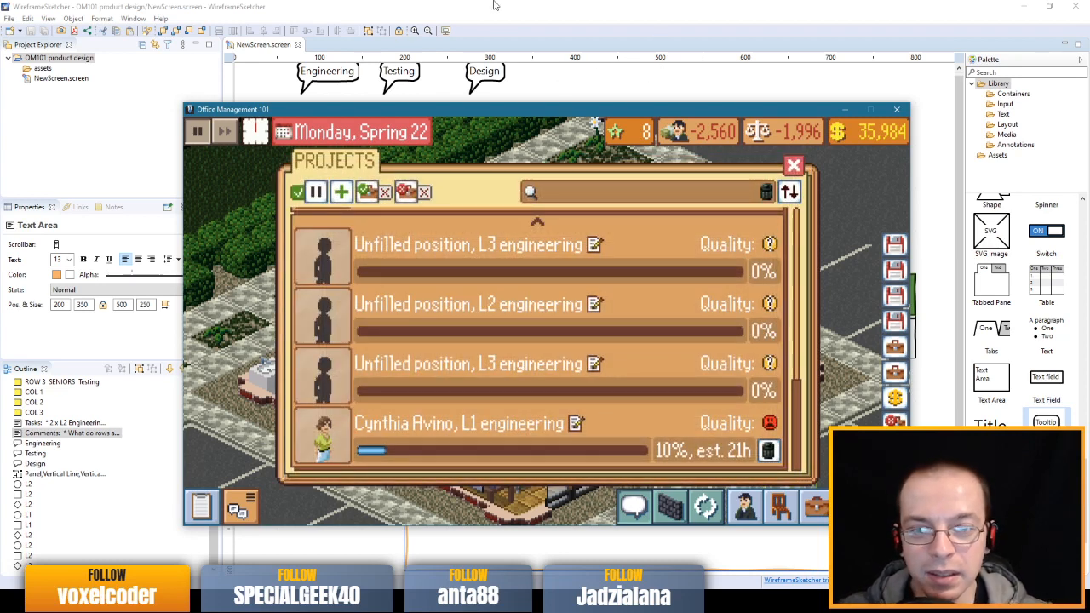
# - Switch to paint.net and bring up the project_puzzle5.pdn mockup to look through its layers
pyautogui.click(490, 4)
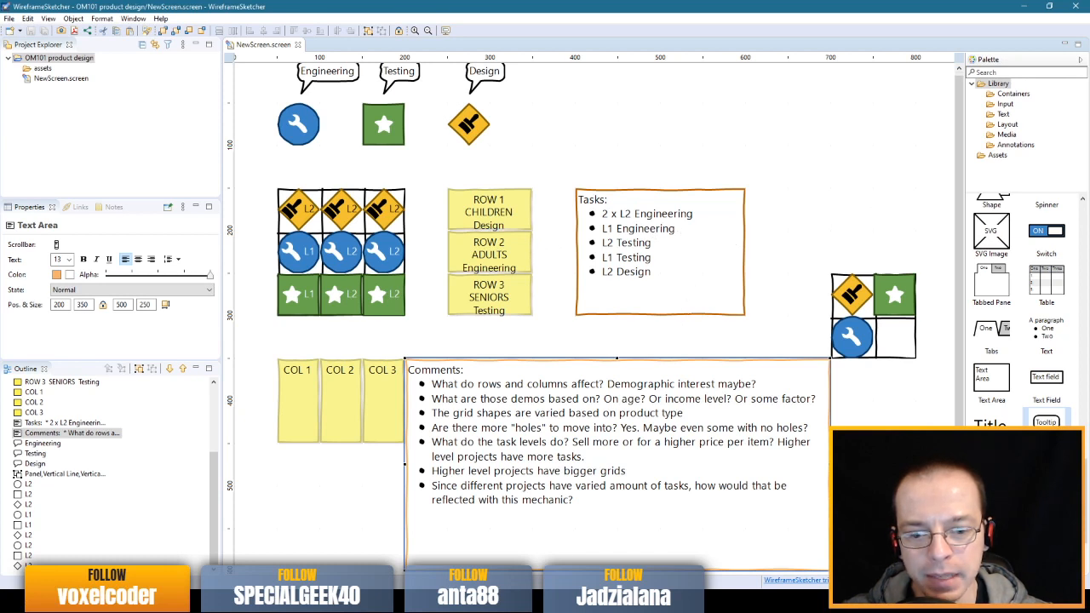
pyautogui.moveTo(368, 601)
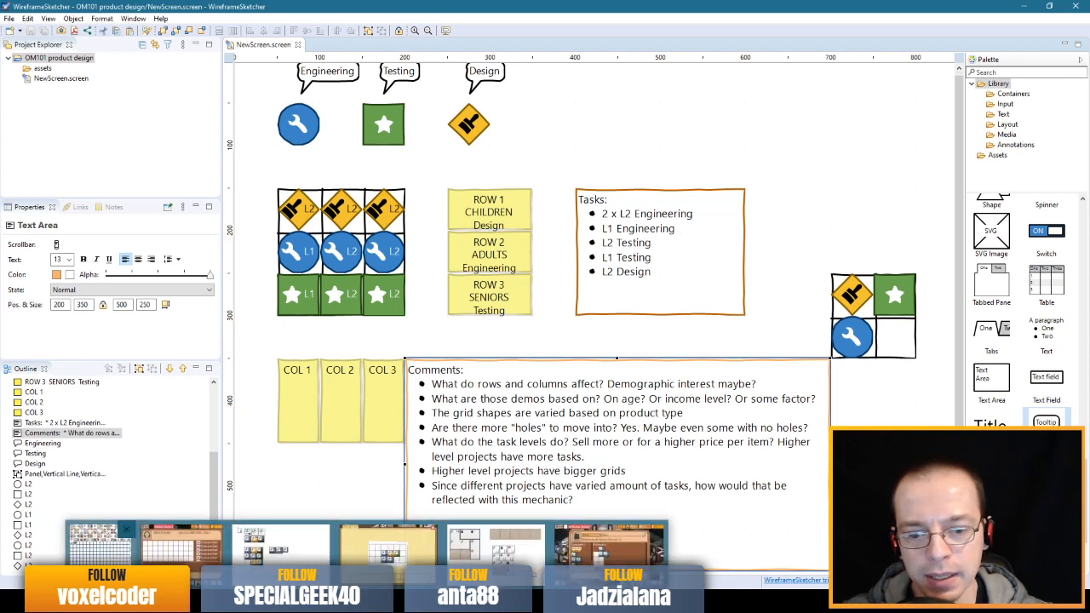
pyautogui.click(104, 549)
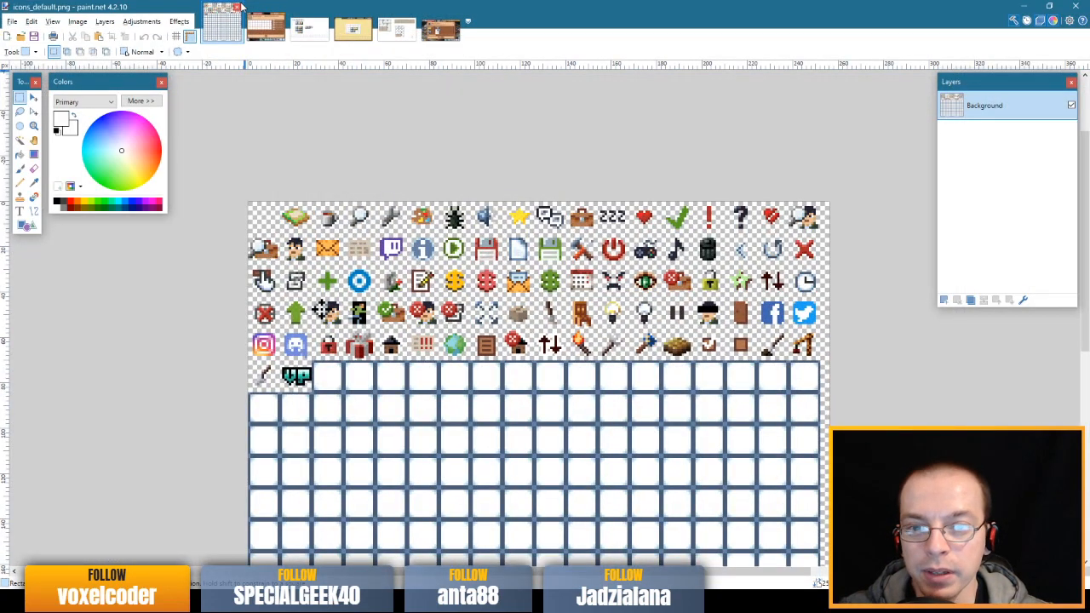
pyautogui.click(265, 28)
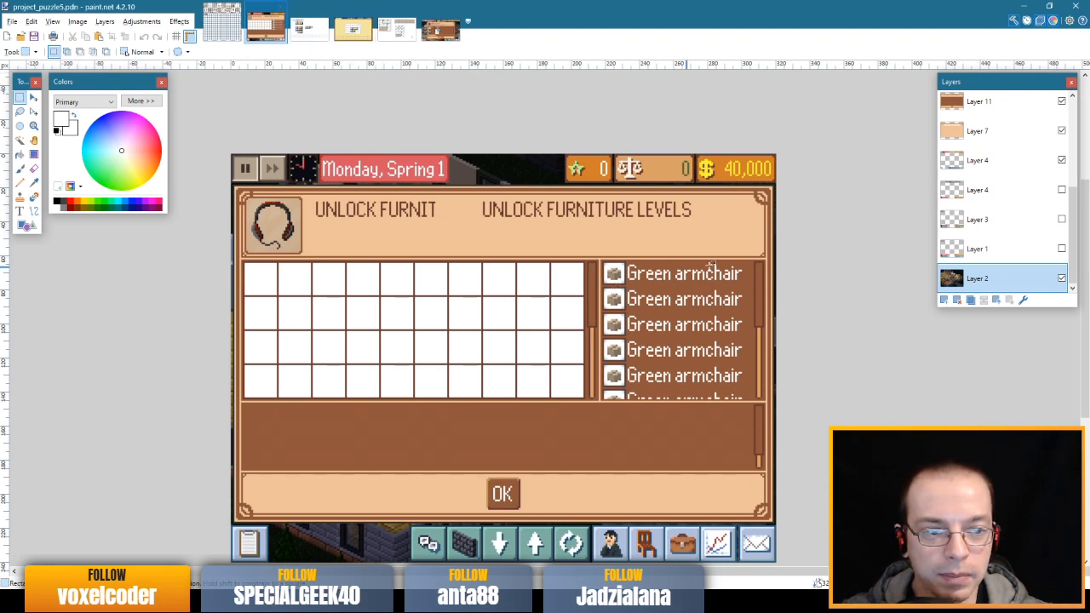
pyautogui.scroll(3, 992, 220)
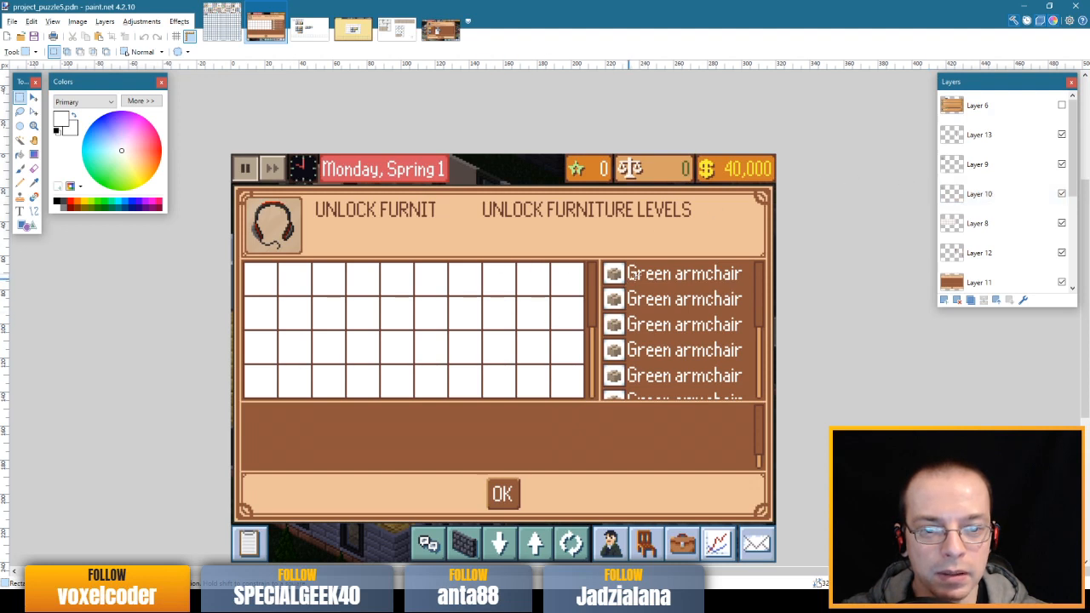
# - Make Layer 11 active, sample its brown background as the primary color and clear the selection over the grid's edge
pyautogui.scroll(-3, 1008, 176)
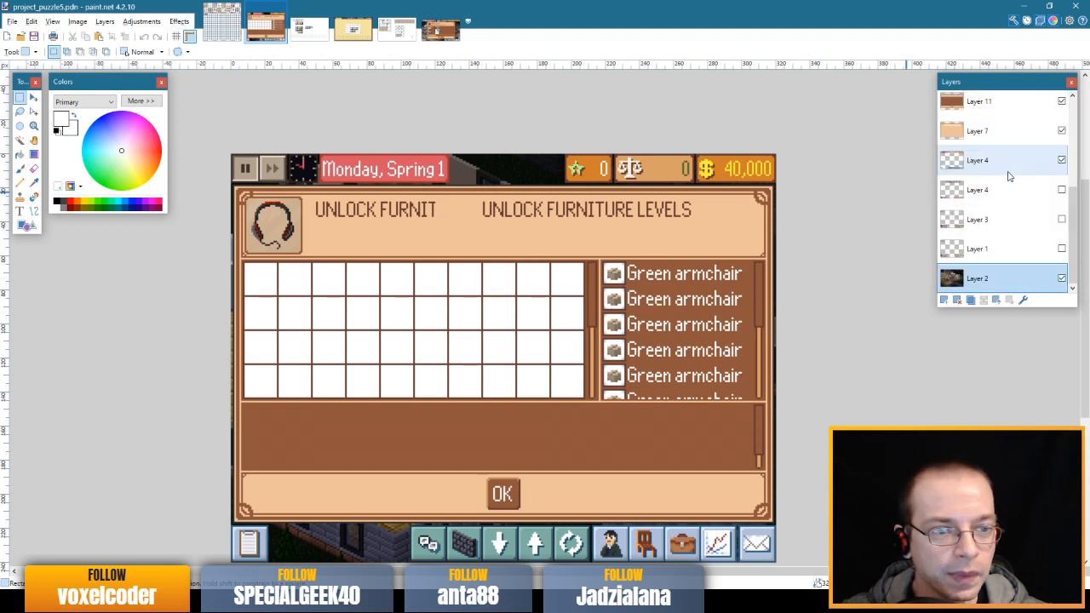
pyautogui.click(995, 108)
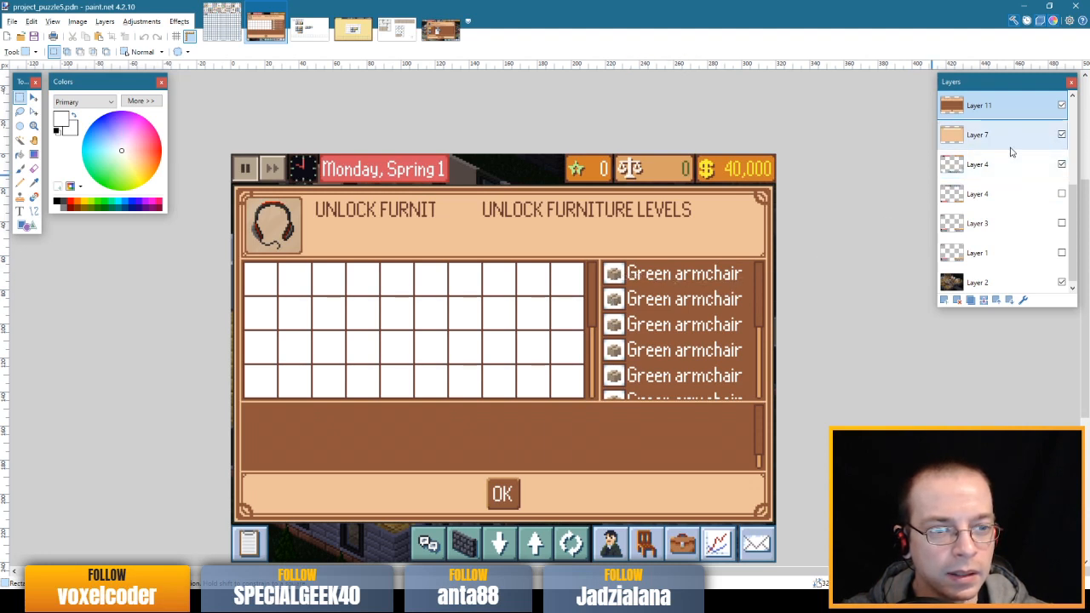
pyautogui.scroll(3, 1012, 152)
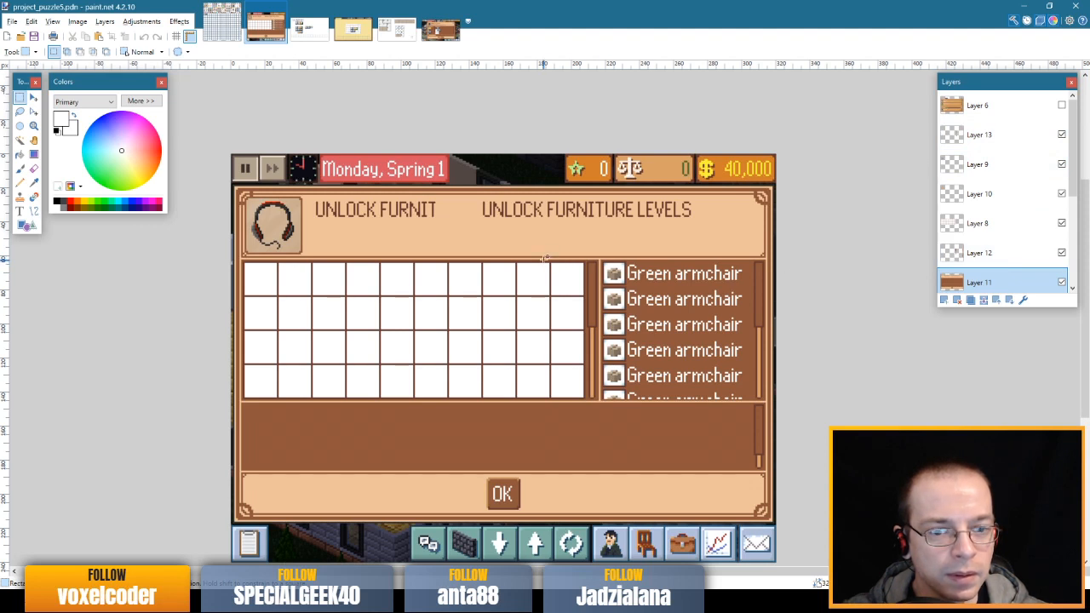
pyautogui.moveTo(546, 261); pyautogui.dragTo(668, 398)
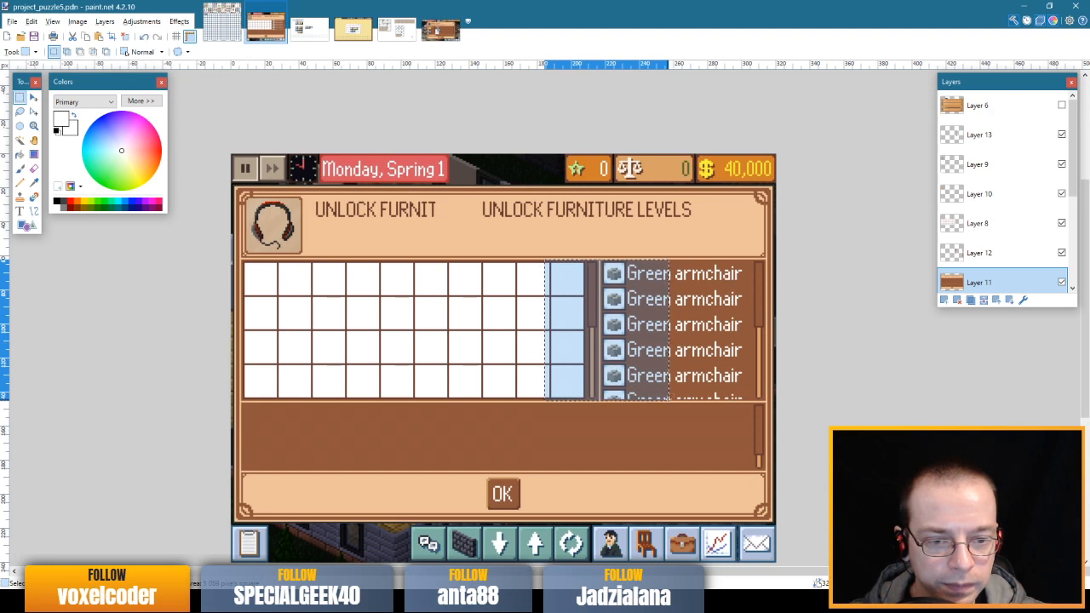
pyautogui.press('k')
pyautogui.click(677, 309)
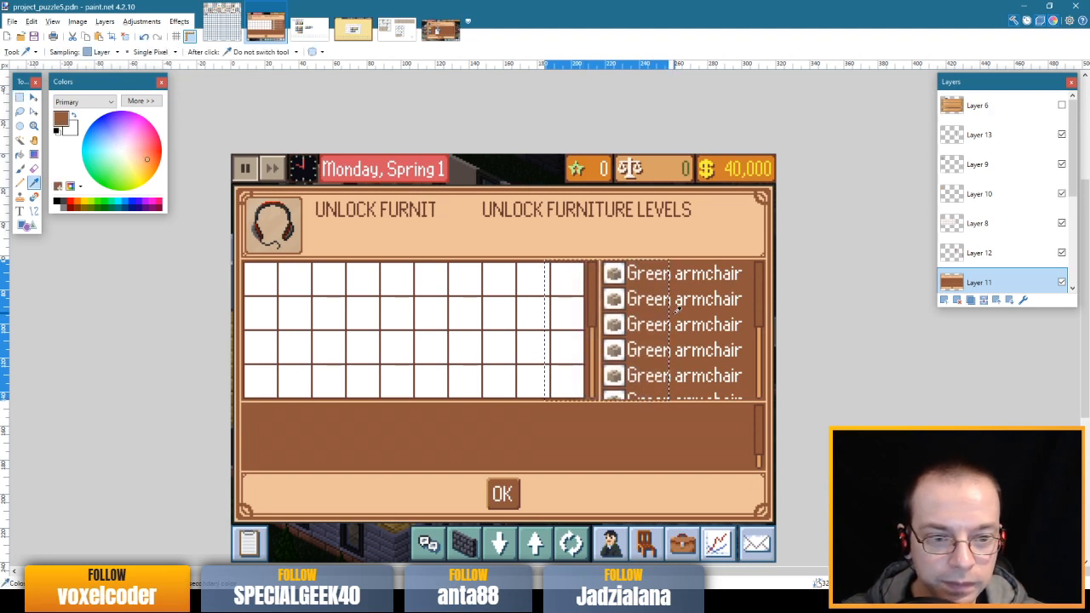
pyautogui.press('s')
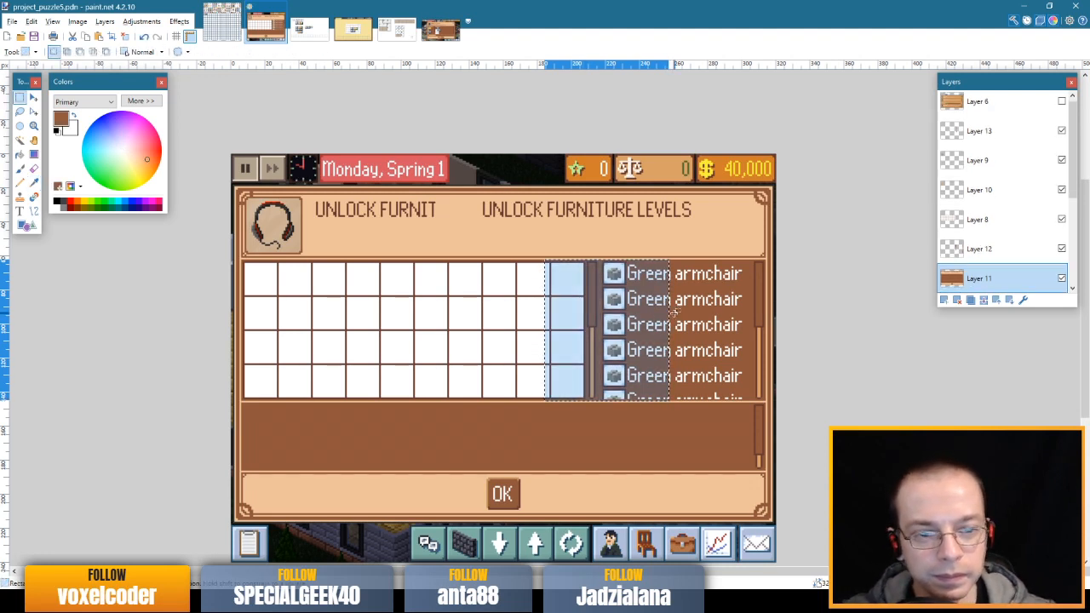
pyautogui.hotkey('ctrl', 'd')
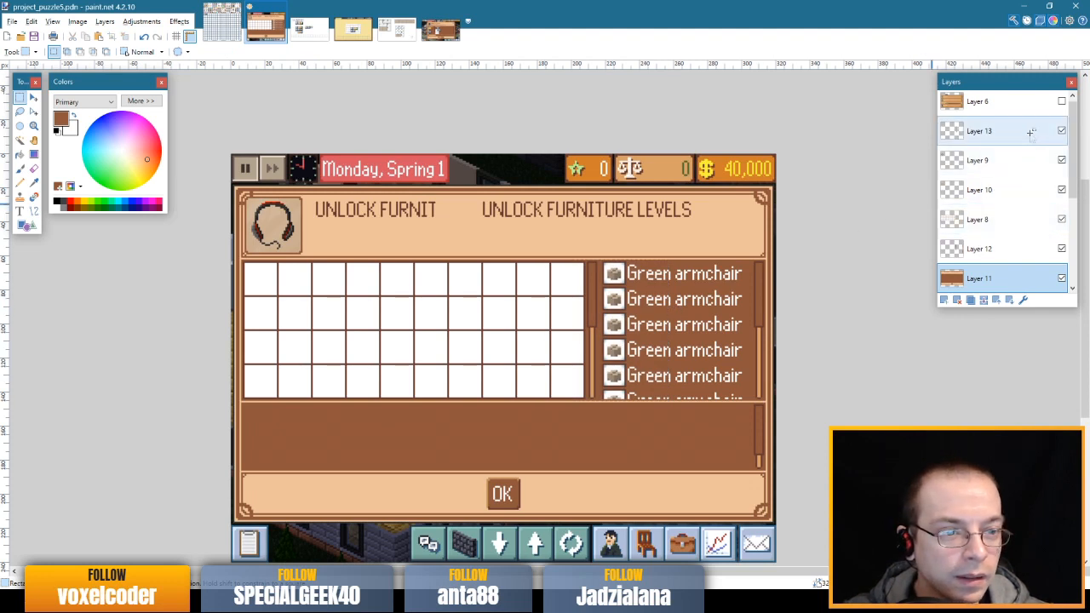
# - Identify what the mockup's layers contain and hide Layer 13 with the armchair list and Layer 12 with the scrollbars
pyautogui.click(1059, 131)
pyautogui.click(1061, 131)
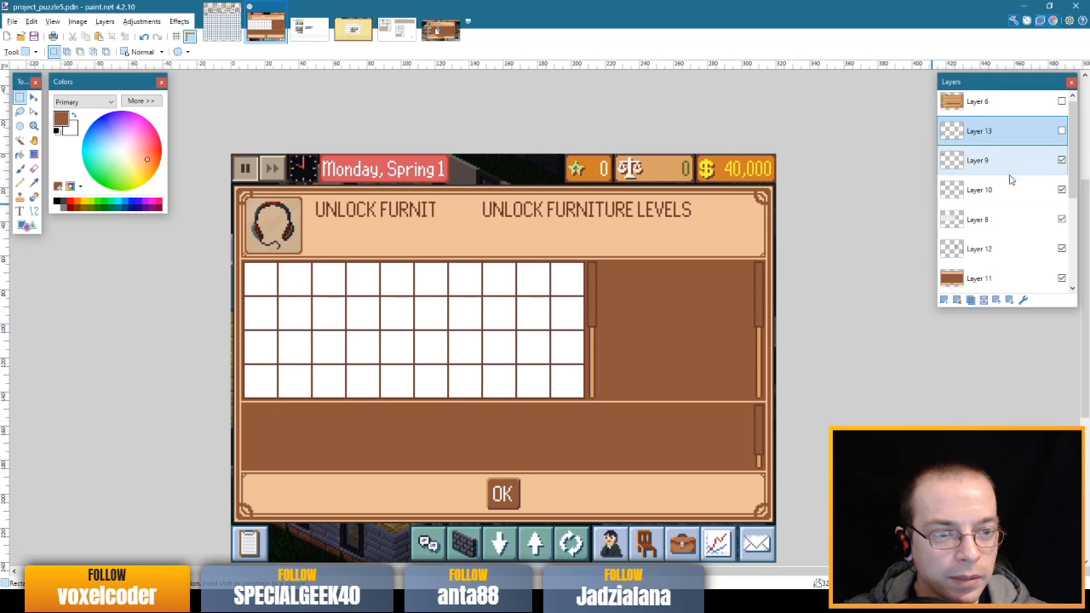
pyautogui.click(1039, 195)
pyautogui.click(1061, 190)
pyautogui.click(1061, 191)
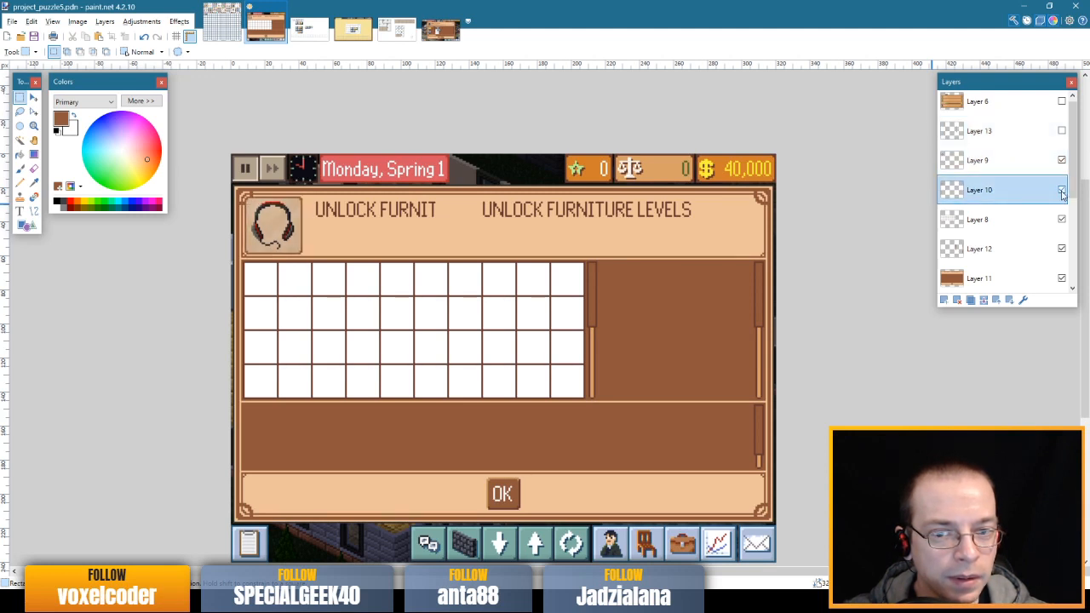
pyautogui.click(1025, 225)
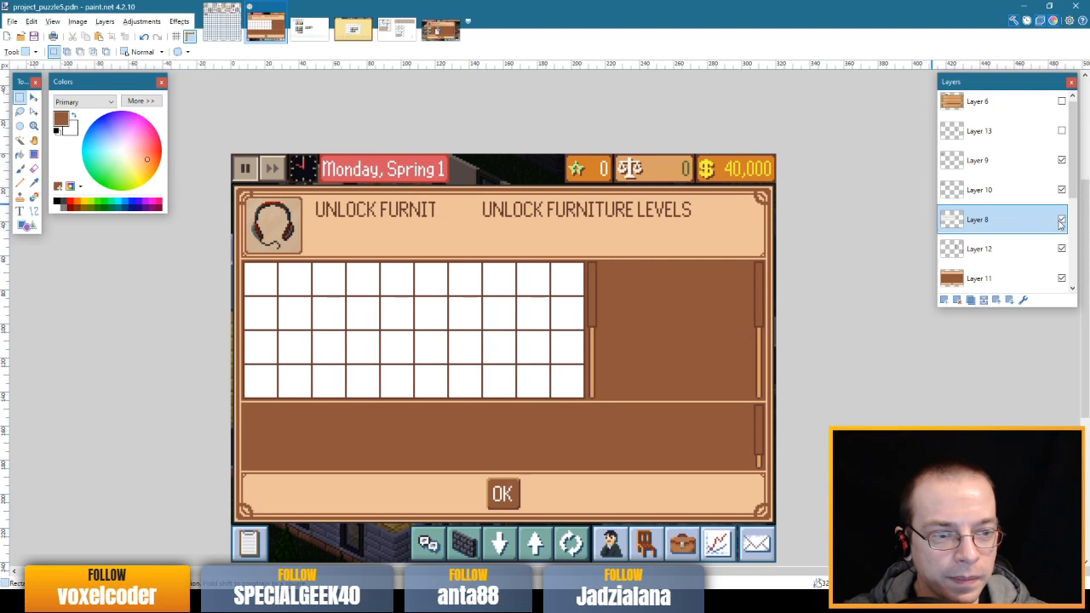
pyautogui.click(1061, 220)
pyautogui.click(1061, 219)
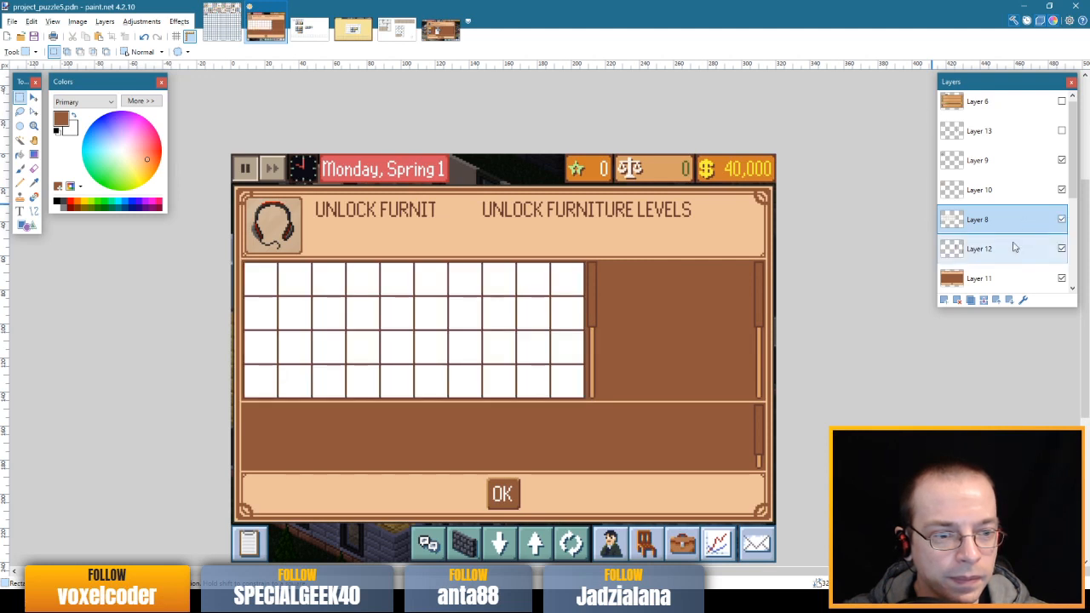
pyautogui.click(1061, 249)
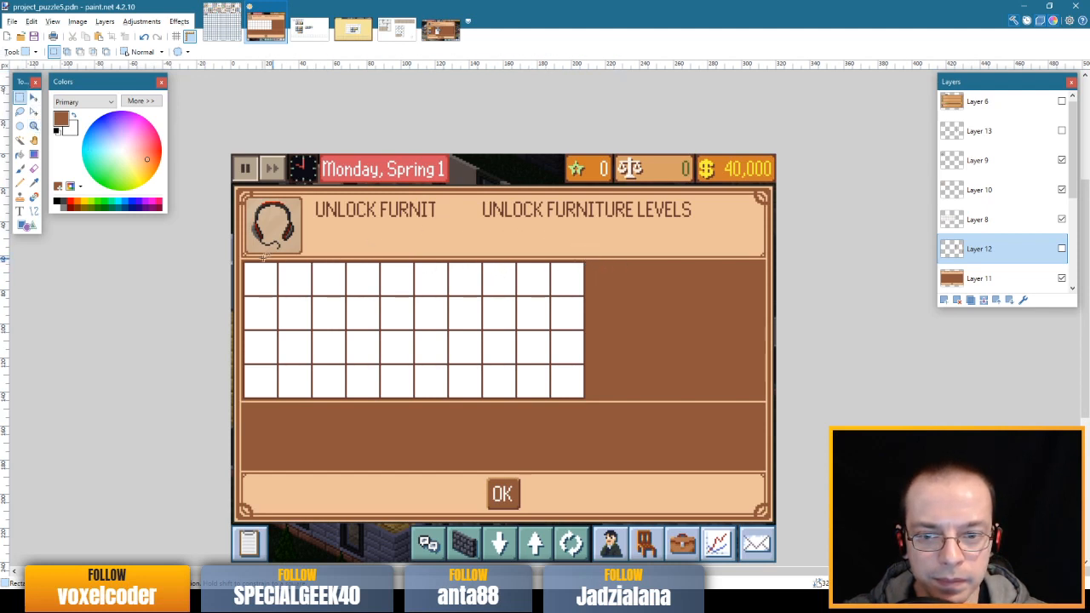
# - Duplicate the white tile grid on Layer 8 and offset the copy horizontally to widen the grid to 15 columns
pyautogui.moveTo(244, 263); pyautogui.dragTo(585, 398)
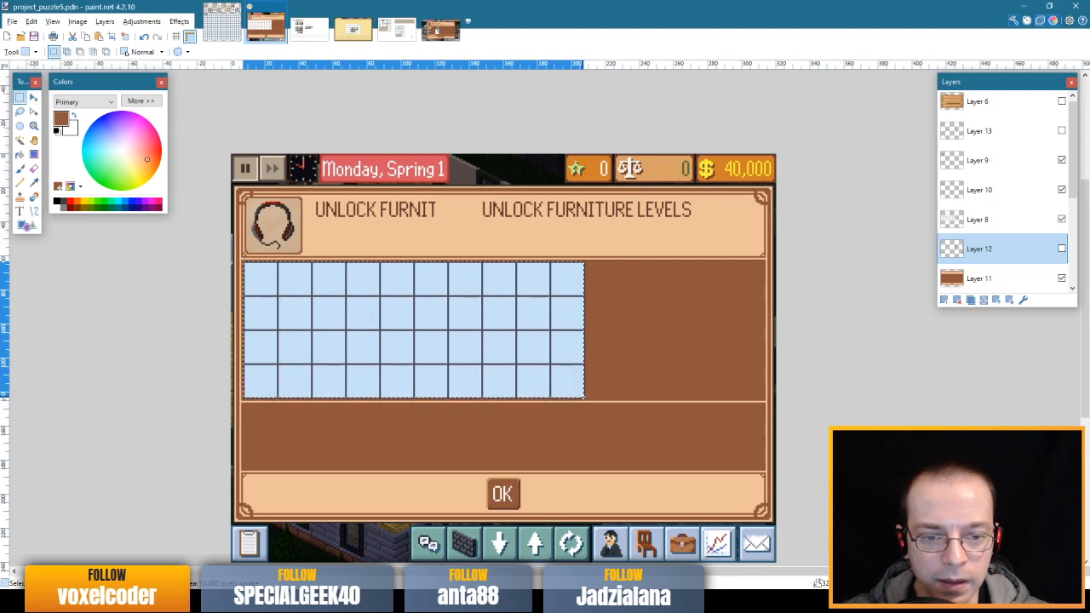
pyautogui.press('m')
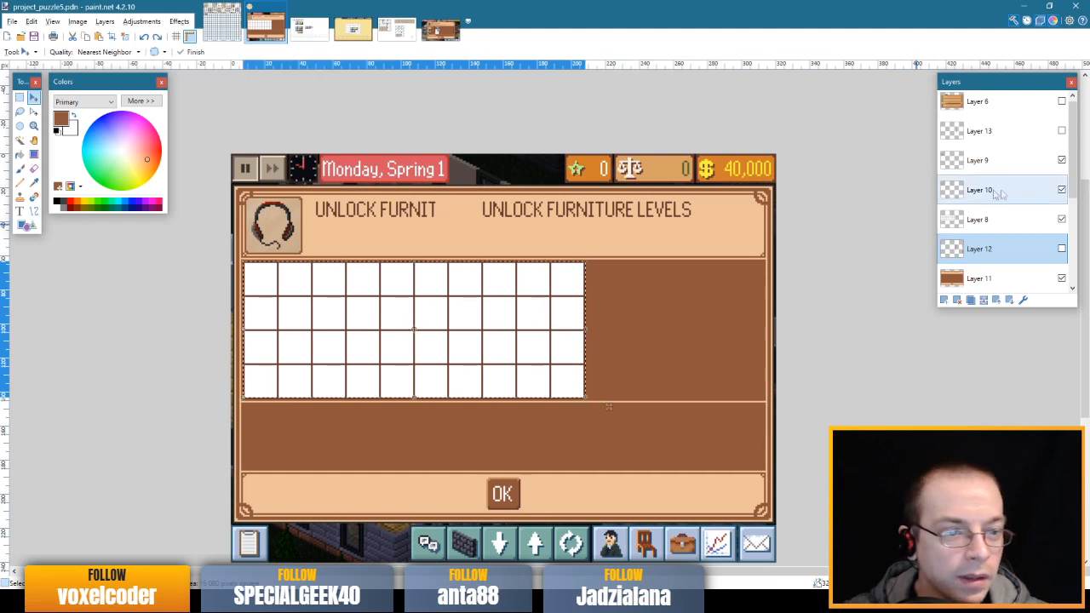
pyautogui.click(983, 219)
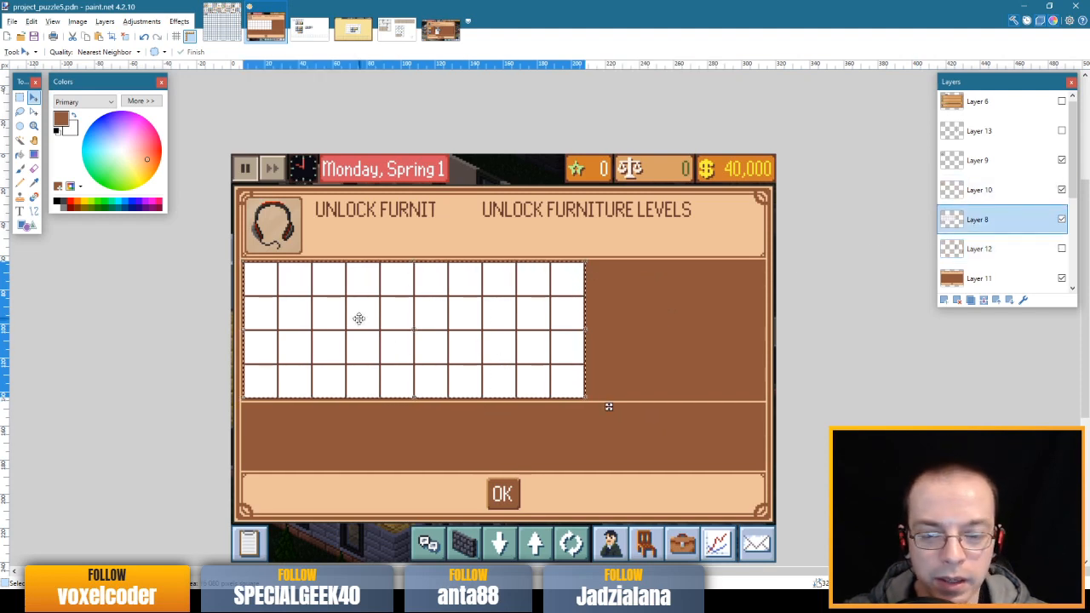
pyautogui.moveTo(329, 287); pyautogui.dragTo(501, 291)
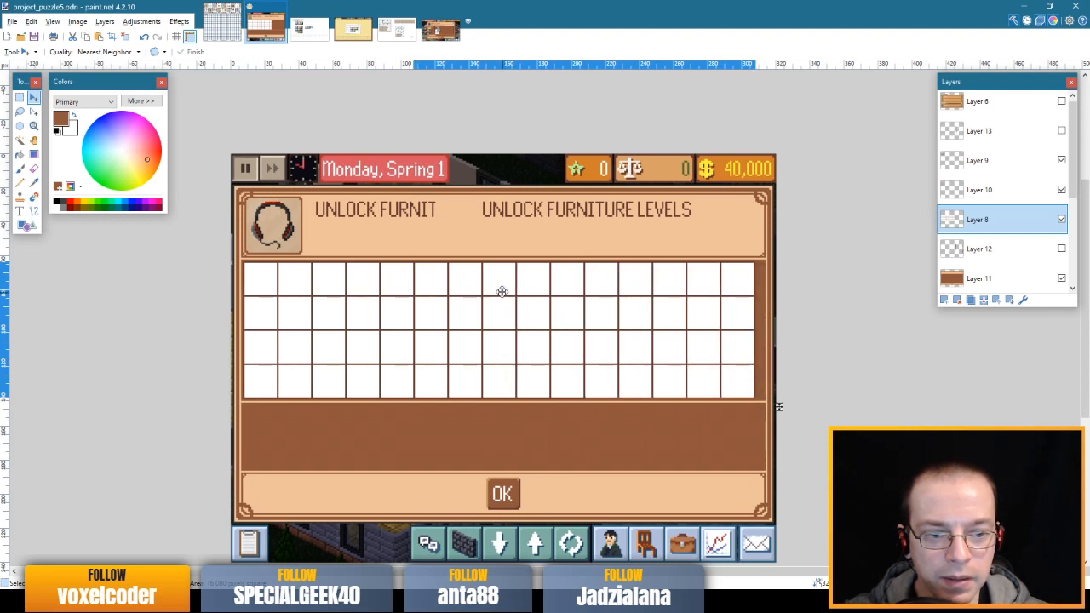
pyautogui.moveTo(502, 291); pyautogui.dragTo(502, 289)
pyautogui.press('s')
pyautogui.hotkey('ctrl', 'd')
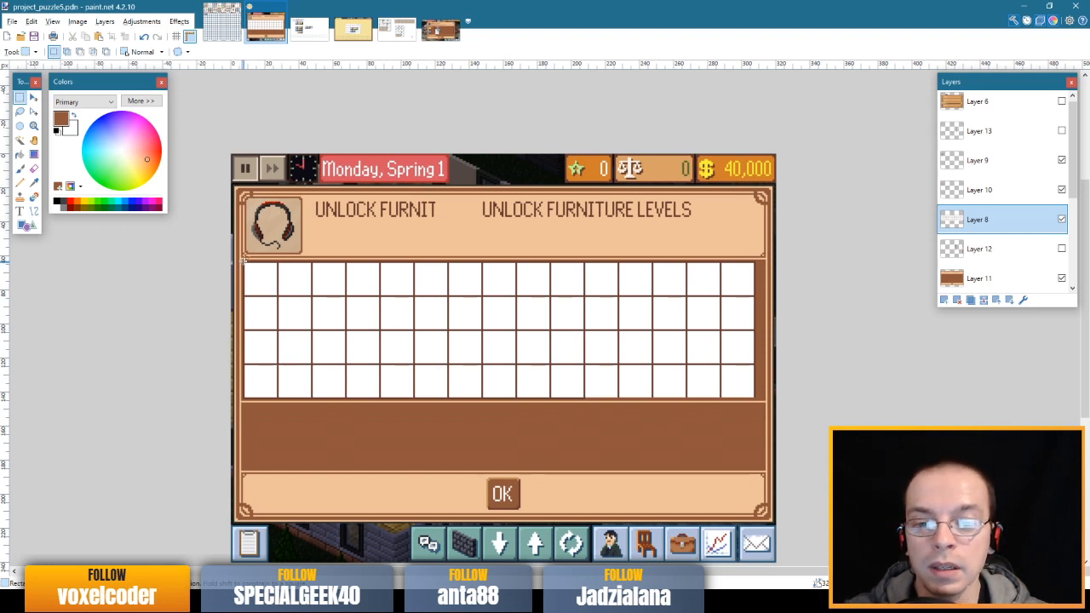
# - Outline the whole widened grid, several single cells and the first row with temporary selections to gauge the tile layout
pyautogui.moveTo(243, 261); pyautogui.dragTo(757, 397)
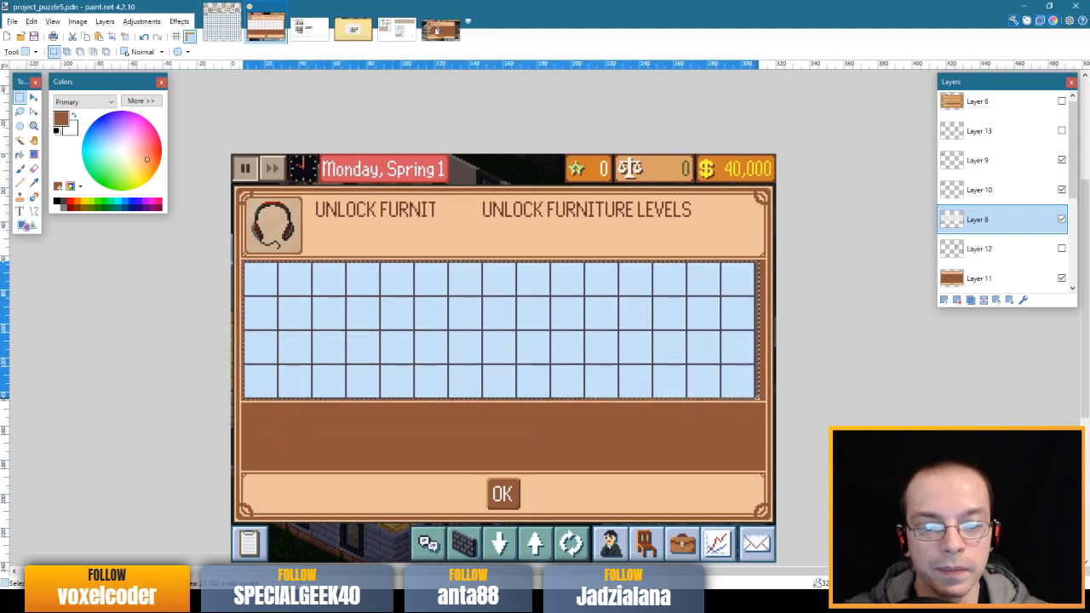
pyautogui.click(663, 359)
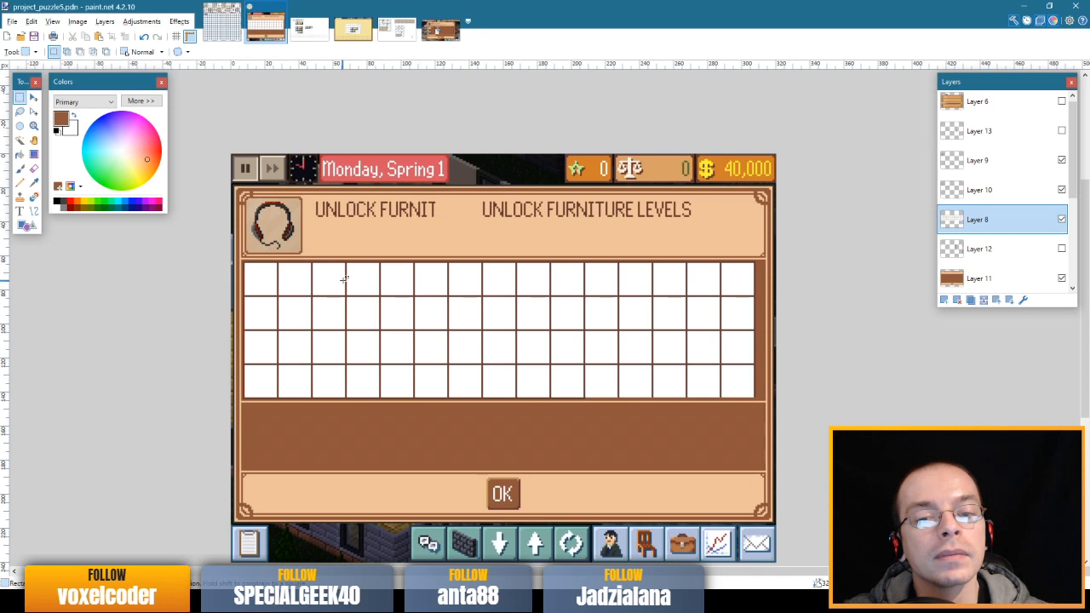
pyautogui.moveTo(312, 262); pyautogui.dragTo(345, 293)
pyautogui.moveTo(450, 264); pyautogui.dragTo(484, 297)
pyautogui.moveTo(518, 264); pyautogui.dragTo(547, 295)
pyautogui.click(536, 281)
pyautogui.moveTo(246, 269); pyautogui.dragTo(751, 289)
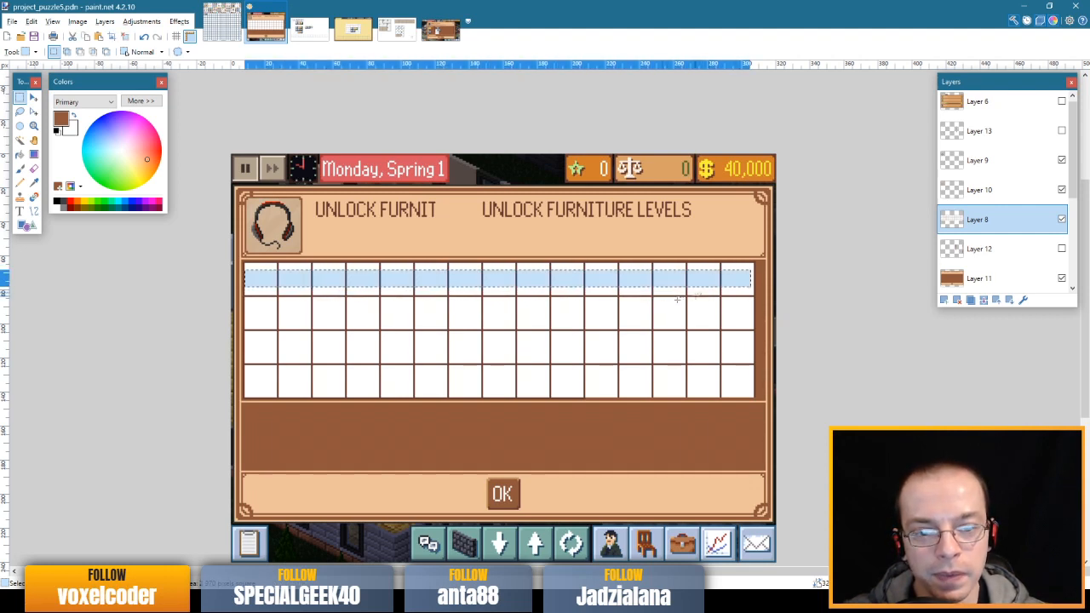
pyautogui.click(598, 300)
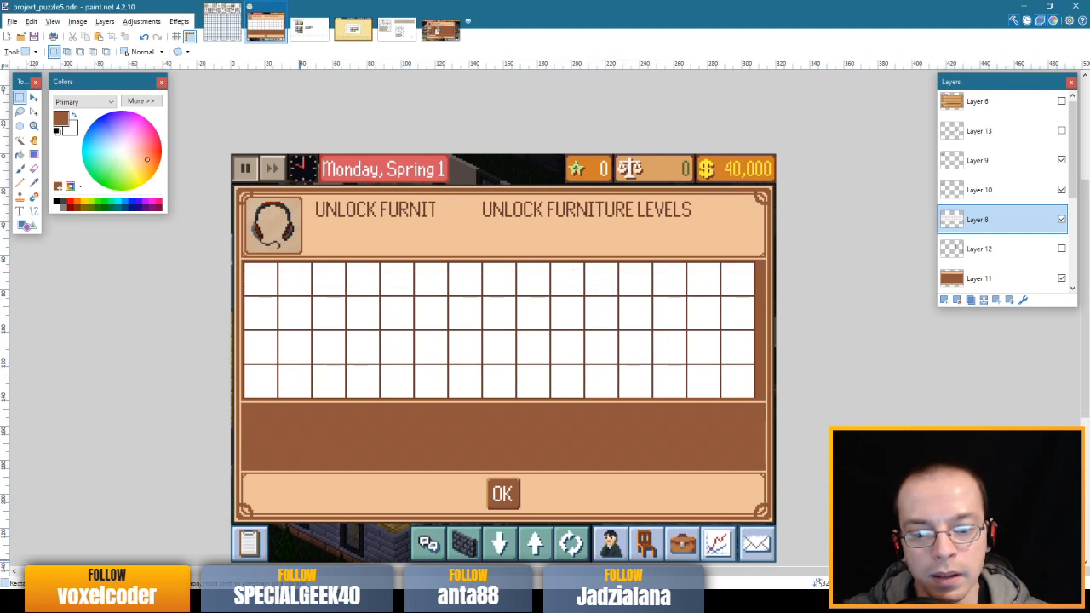
# - Switch to WireframeSketcher and add a 50 x 50 panel at position 400, 50, beside the Design diamond
pyautogui.hotkey('alt', 'Tab')
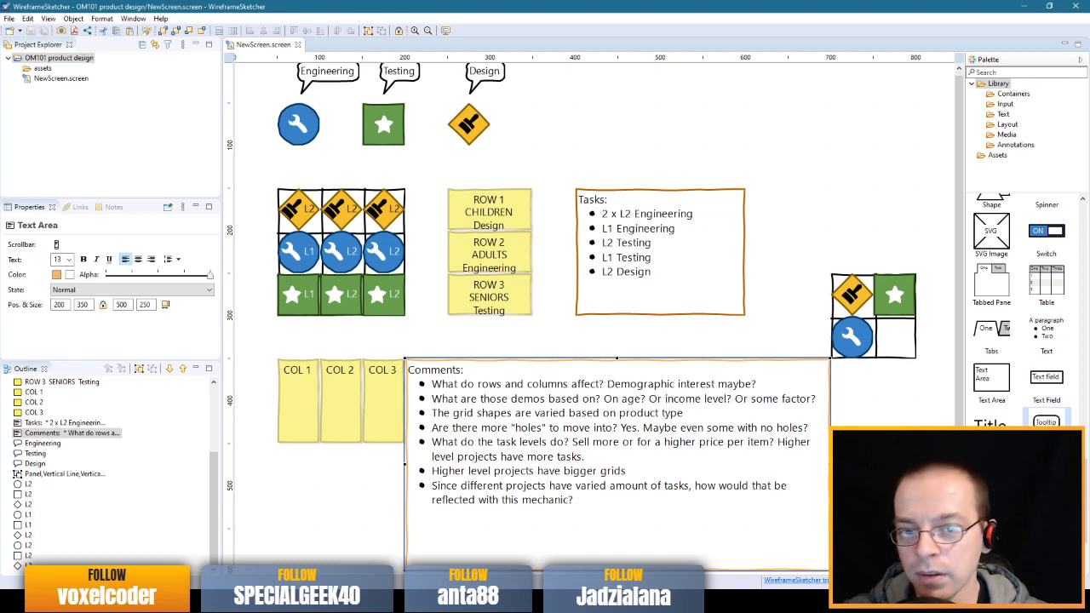
pyautogui.click(578, 106)
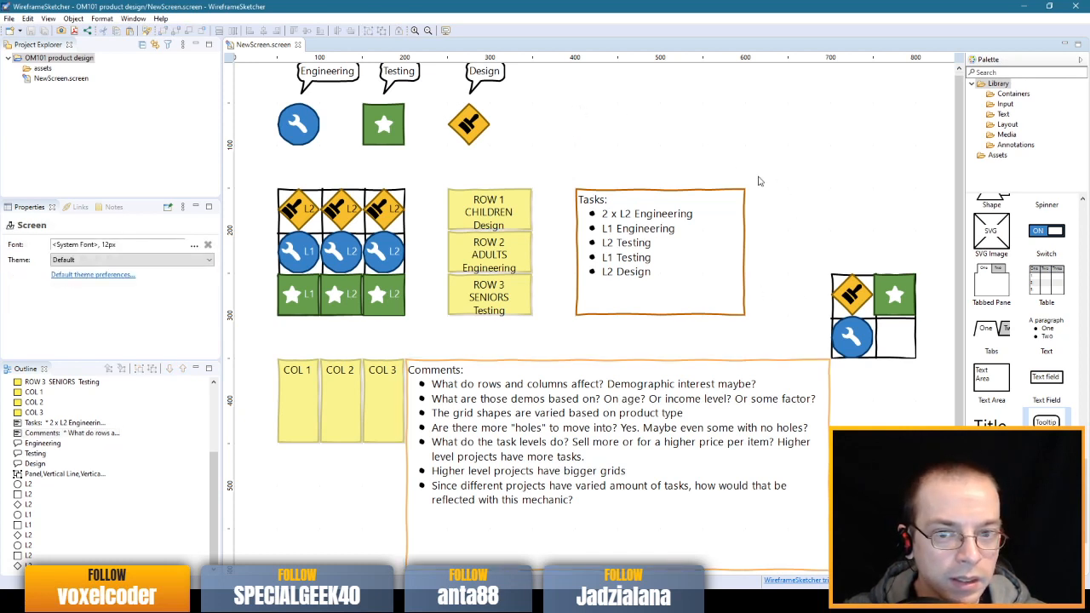
pyautogui.scroll(-3, 1084, 509)
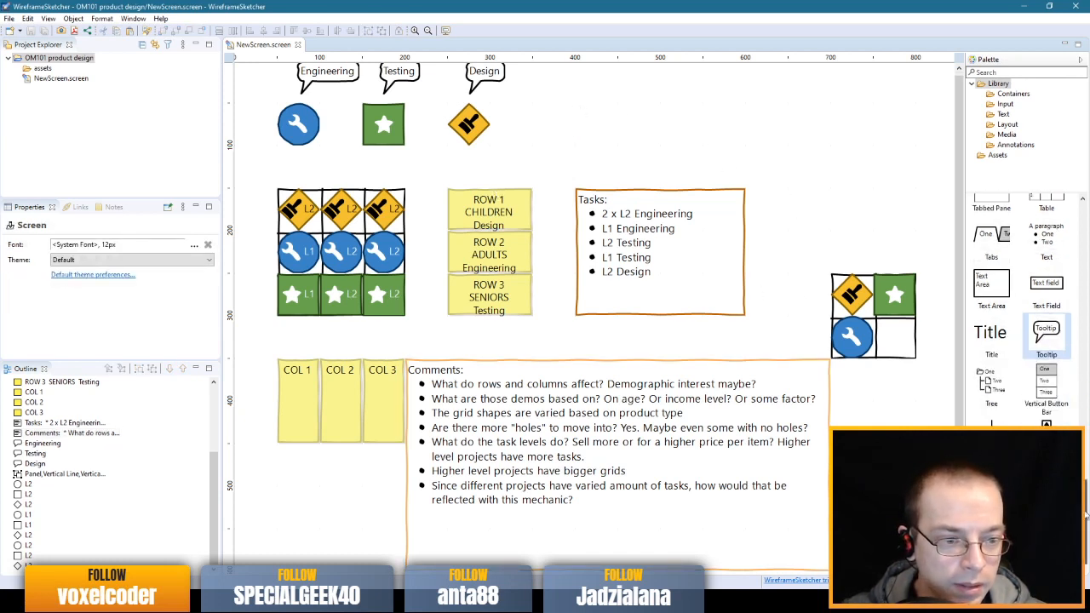
pyautogui.moveTo(1084, 536); pyautogui.dragTo(1075, 360)
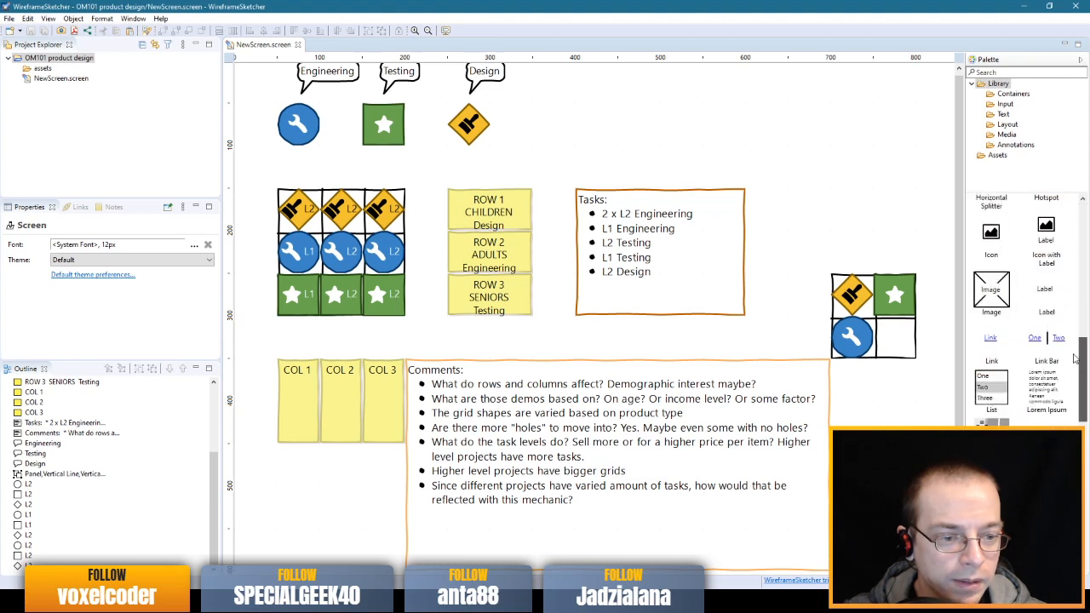
pyautogui.moveTo(991, 438); pyautogui.dragTo(628, 117)
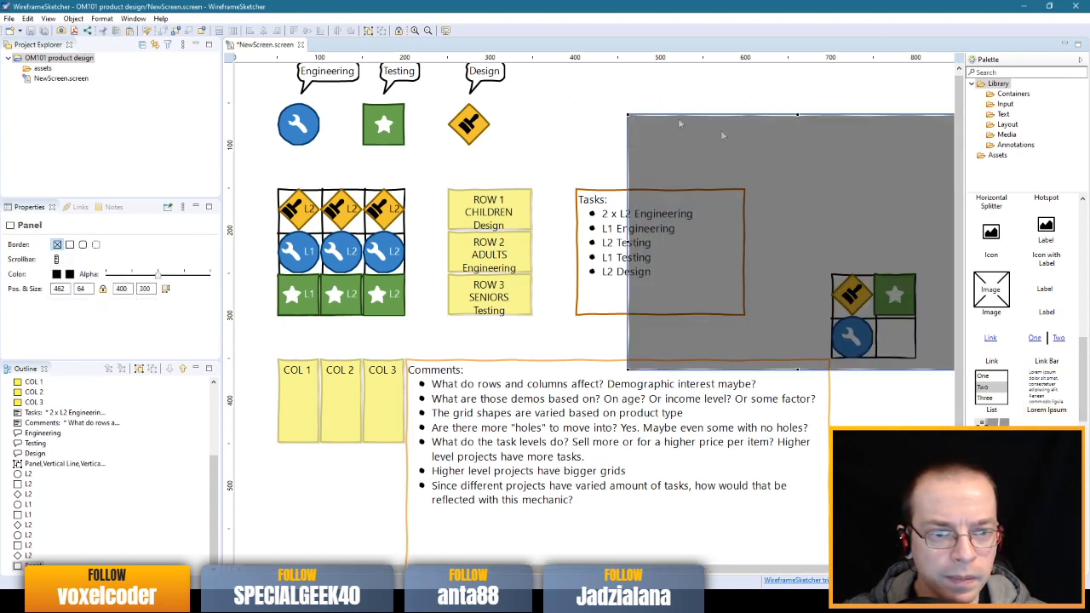
pyautogui.moveTo(629, 113)
pyautogui.mouseDown()
pyautogui.moveTo(826, 232)
pyautogui.moveTo(633, 92)
pyautogui.moveTo(624, 124)
pyautogui.mouseUp()
pyautogui.moveTo(729, 255); pyautogui.dragTo(618, 145)
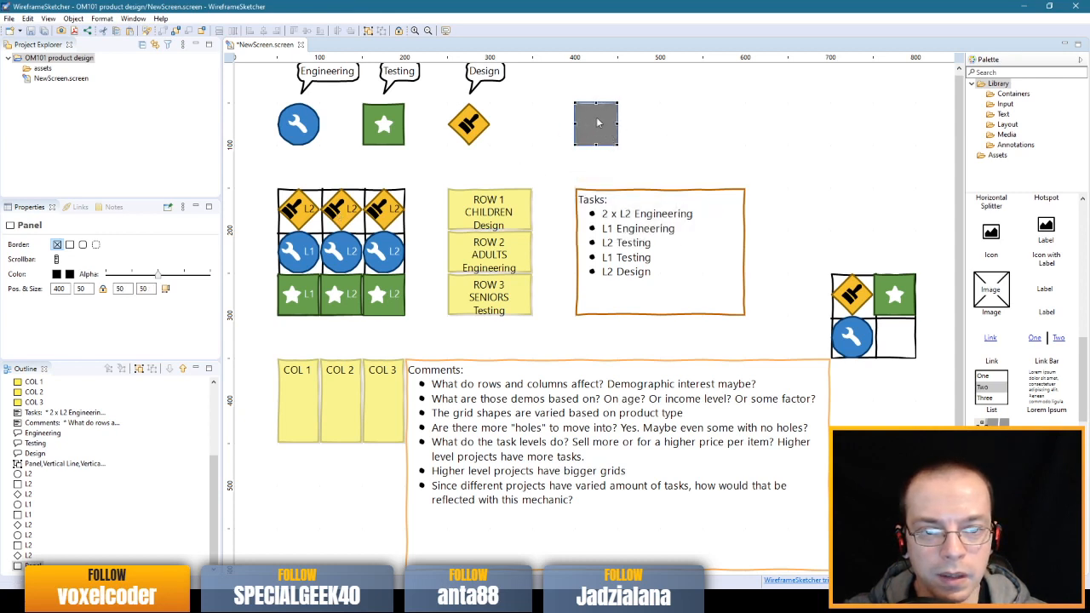
pyautogui.moveTo(598, 122)
pyautogui.mouseDown()
pyautogui.moveTo(640, 123)
pyautogui.moveTo(586, 136)
pyautogui.mouseUp()
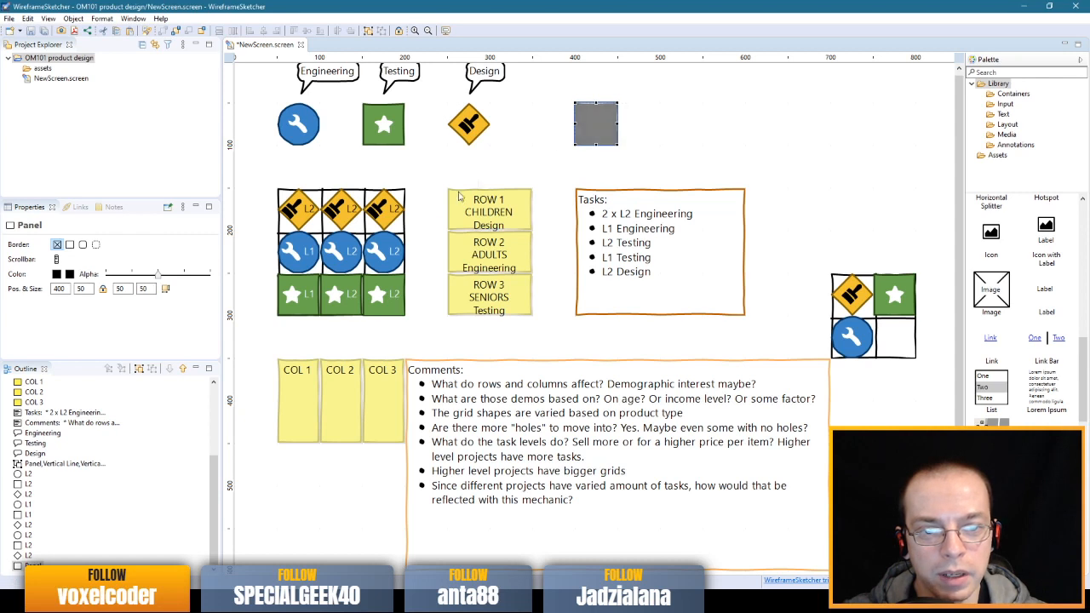
# - Move two L2 Design tiles from row 1 and the middle column's L2 Testing and L2 Engineering tiles outside the grid
pyautogui.click(344, 211)
pyautogui.hotkey('ctrl', 'c')
pyautogui.hotkey('ctrl', 'v')
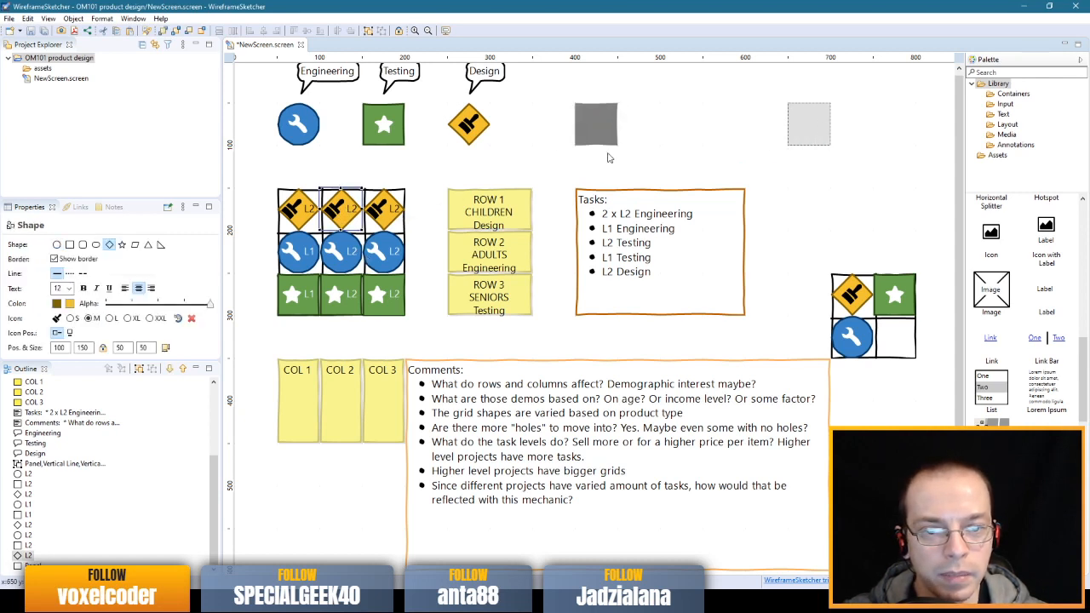
pyautogui.moveTo(344, 212); pyautogui.dragTo(810, 127)
pyautogui.moveTo(383, 213); pyautogui.dragTo(894, 128)
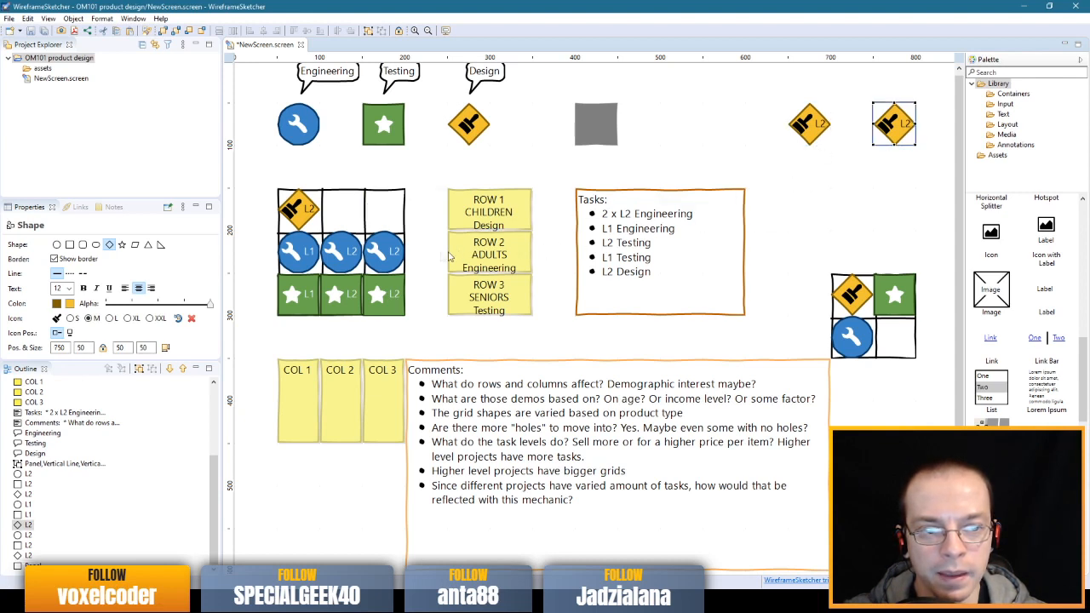
pyautogui.click(379, 262)
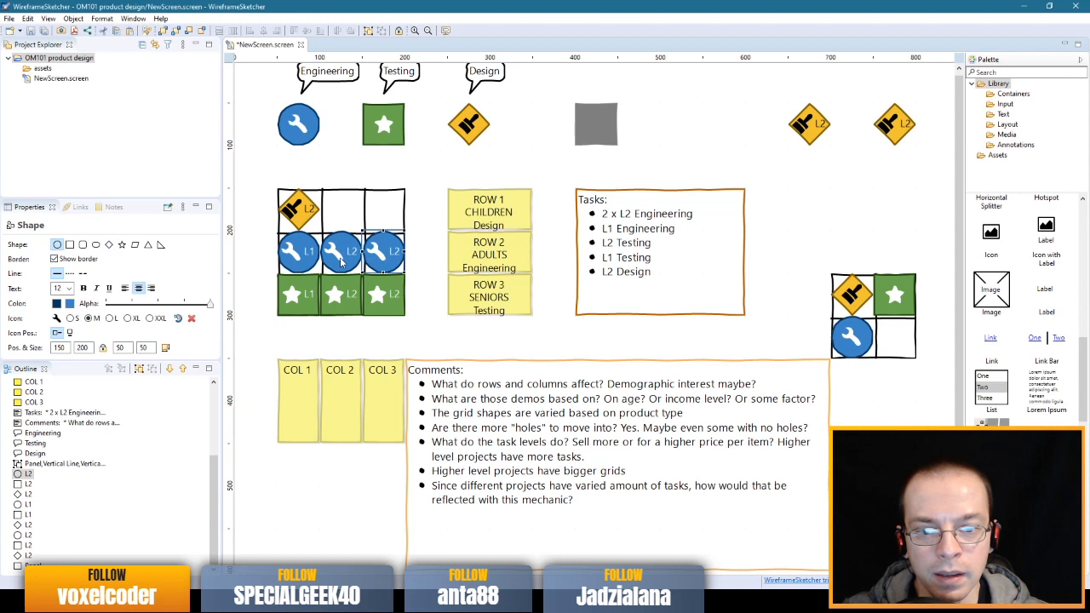
pyautogui.moveTo(335, 292); pyautogui.dragTo(894, 166)
pyautogui.moveTo(335, 266); pyautogui.dragTo(892, 212)
# - Place the gray panel in the grid's row 1 middle cell and a copy of it in the center cell
pyautogui.moveTo(609, 125); pyautogui.dragTo(359, 204)
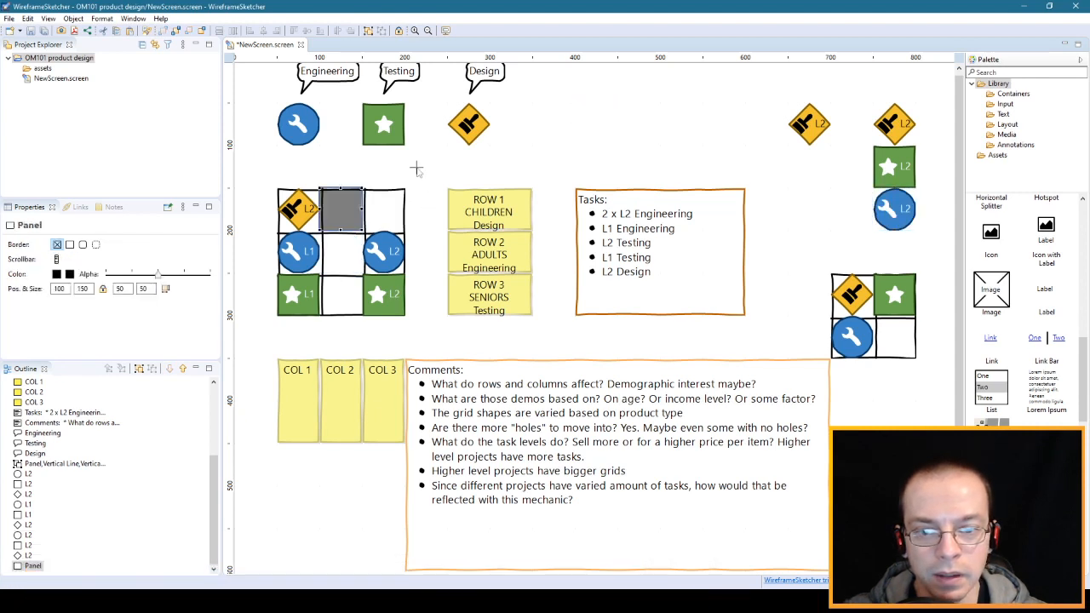
pyautogui.click(421, 175)
pyautogui.click(347, 211)
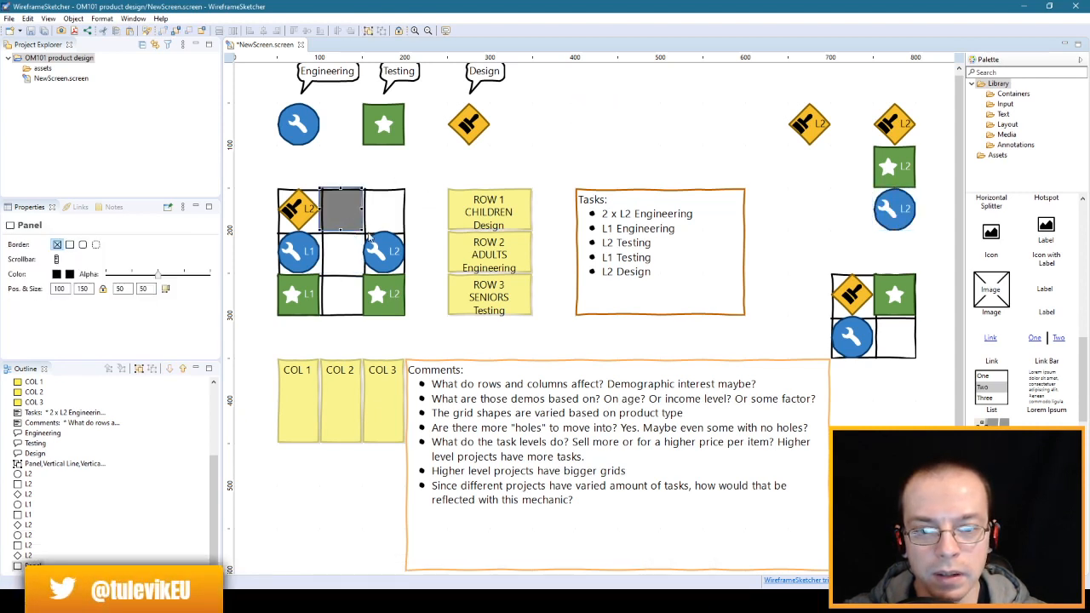
pyautogui.hotkey('ctrl', 'v')
pyautogui.moveTo(345, 216); pyautogui.dragTo(342, 254)
pyautogui.click(412, 172)
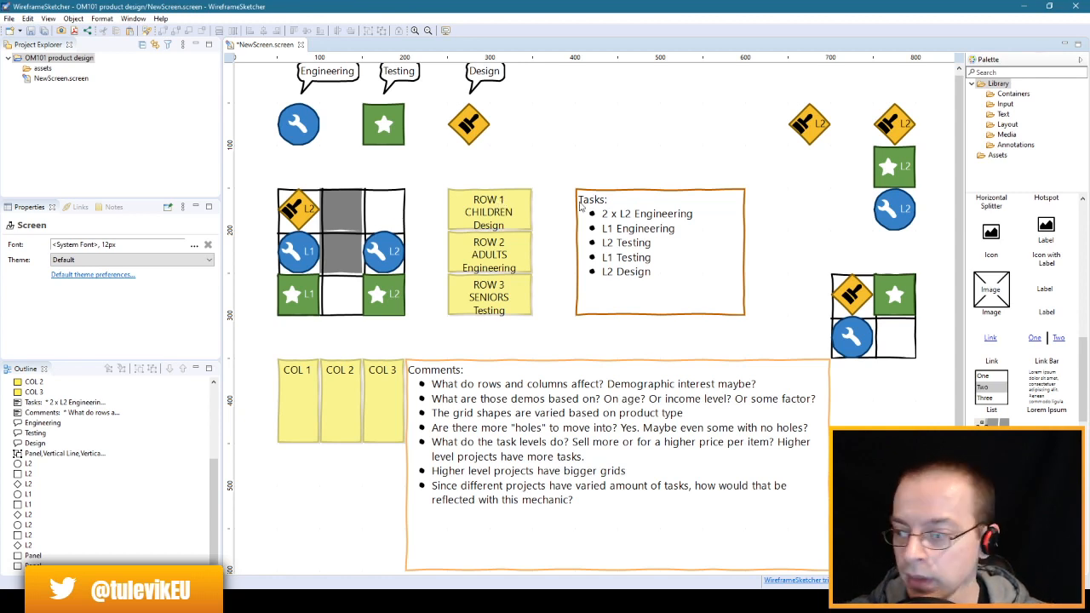
# - Select the L2 Engineering tile that was set aside outside the grid
pyautogui.click(899, 213)
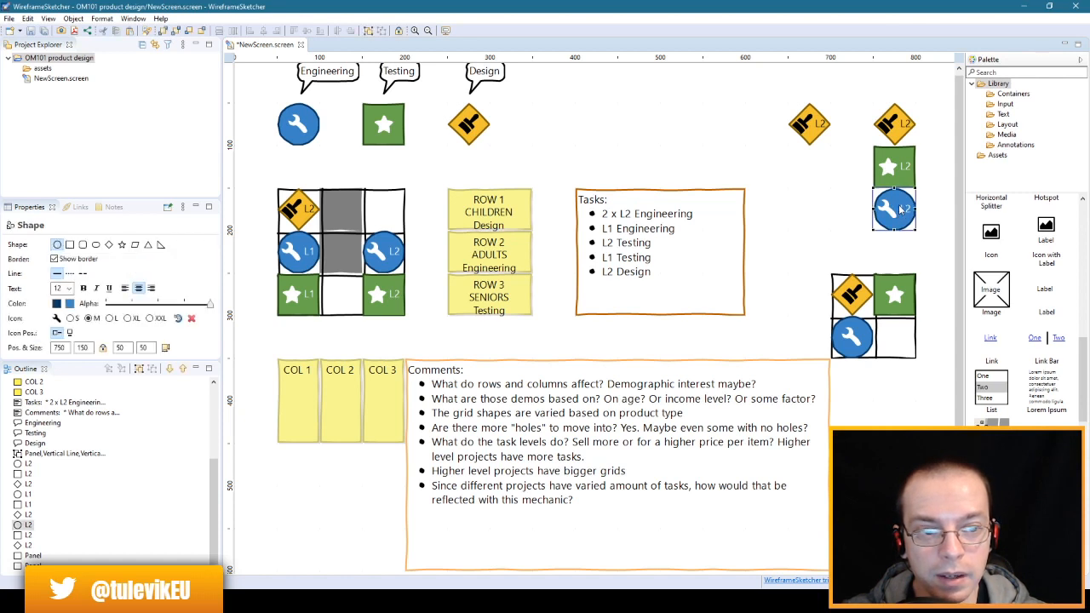
# - Move the L2 Engineering circle into row 1, column 3 of the grid, above the other L2 Engineering circle
pyautogui.moveTo(896, 214); pyautogui.dragTo(392, 202)
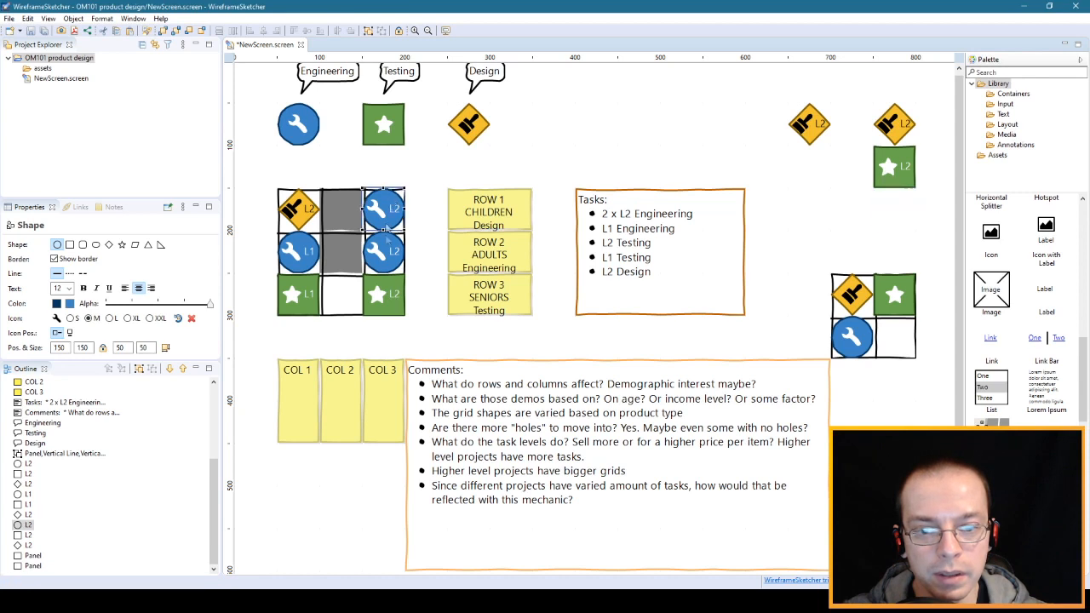
pyautogui.click(380, 253)
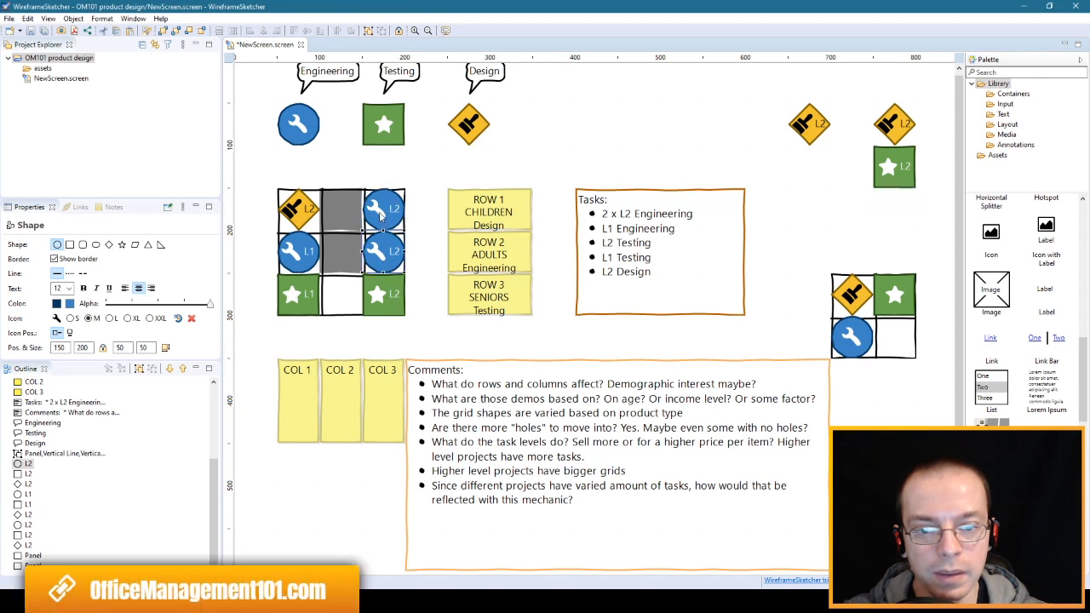
pyautogui.click(381, 214)
pyautogui.click(386, 249)
pyautogui.click(386, 225)
pyautogui.click(388, 247)
pyautogui.click(385, 214)
pyautogui.scroll(1, 432, 174)
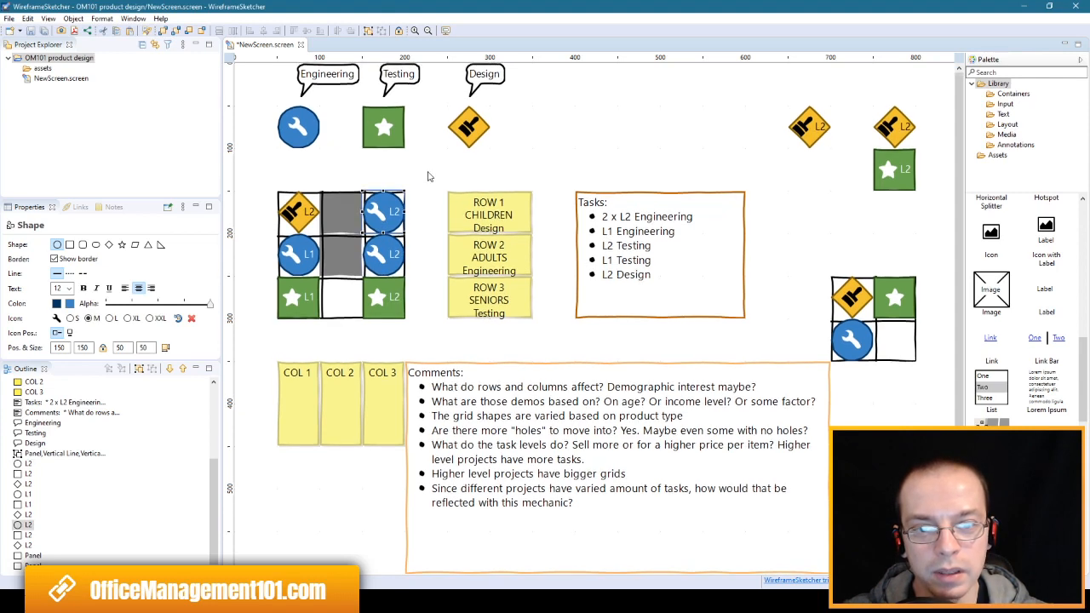
pyautogui.click(385, 209)
pyautogui.click(385, 209)
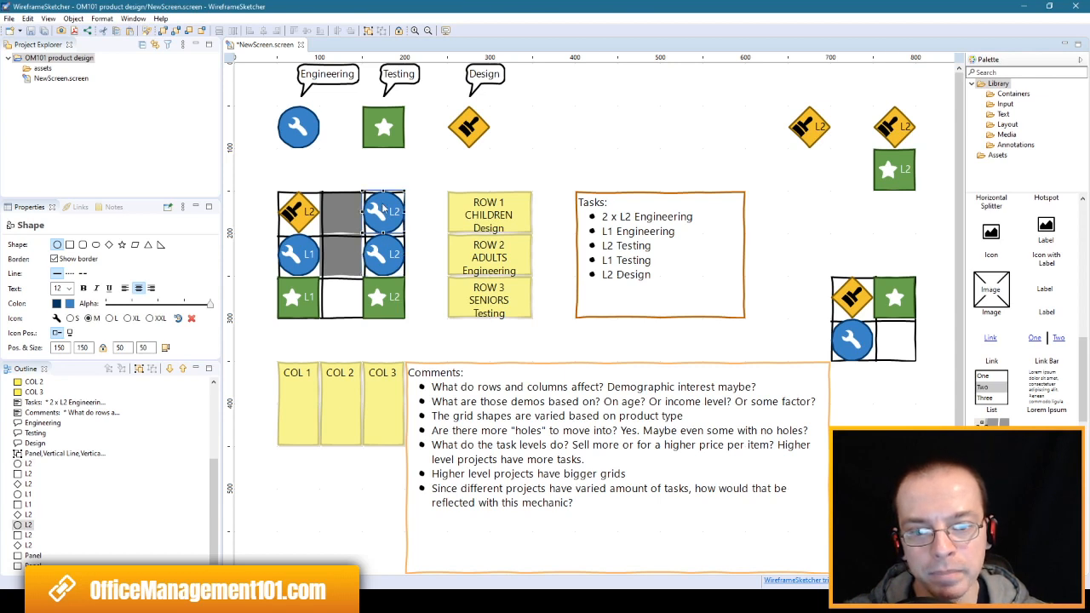
# - Shift the L1 Testing square into column 2 of row 3 and park the L1 Engineering circle outside the grid beside the Tasks box
pyautogui.click(304, 259)
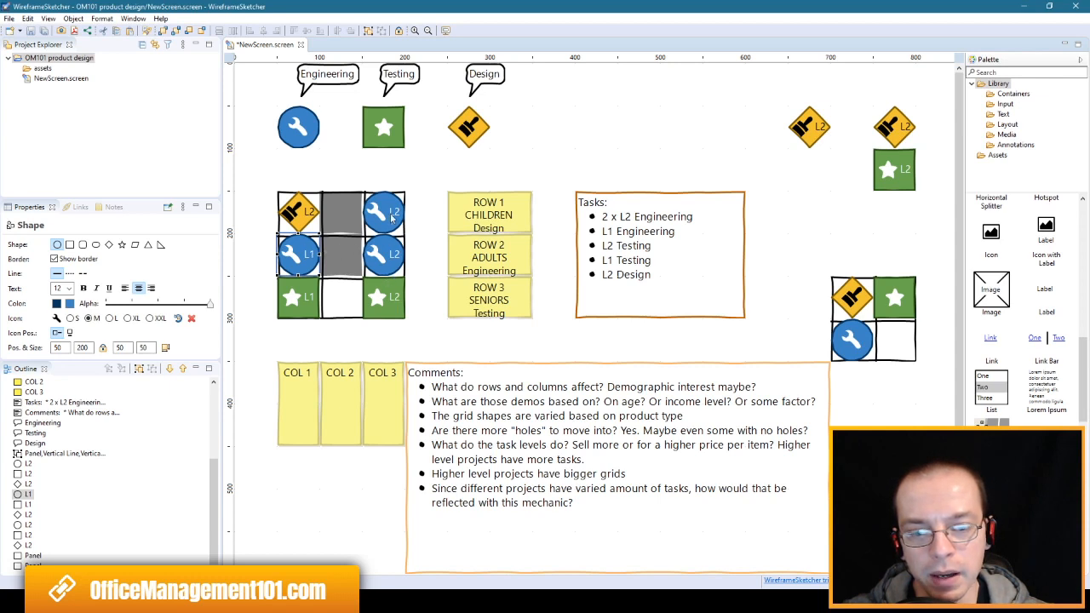
pyautogui.click(298, 215)
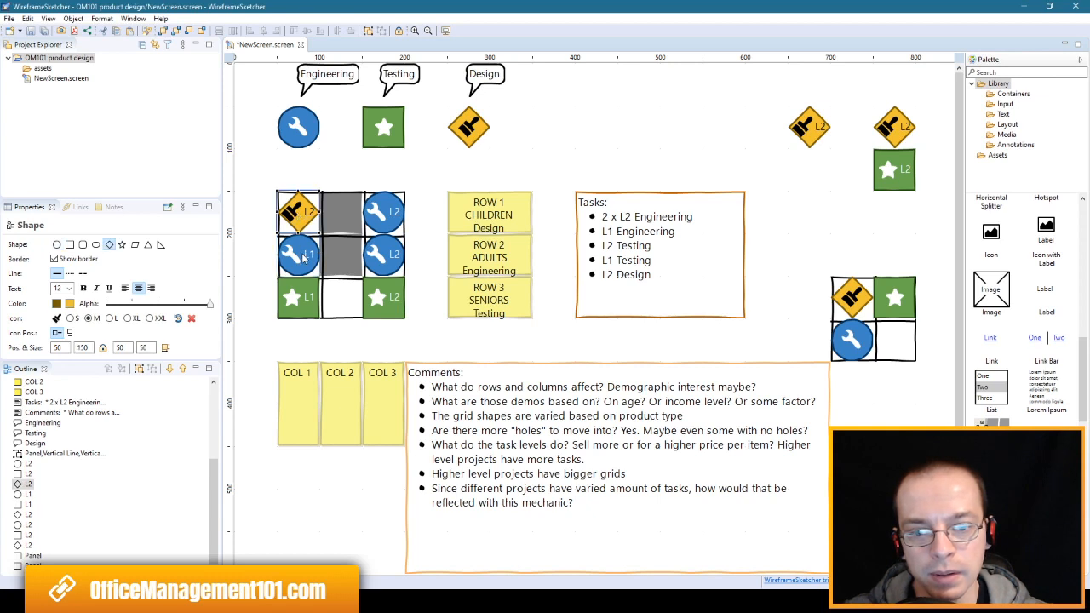
pyautogui.click(308, 308)
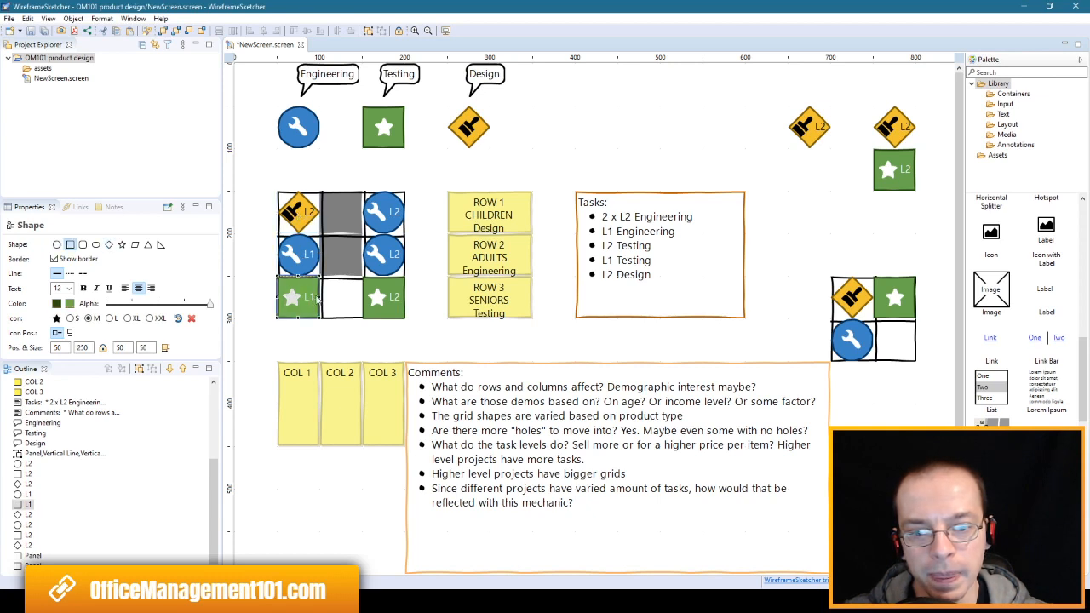
pyautogui.moveTo(307, 308); pyautogui.dragTo(336, 298)
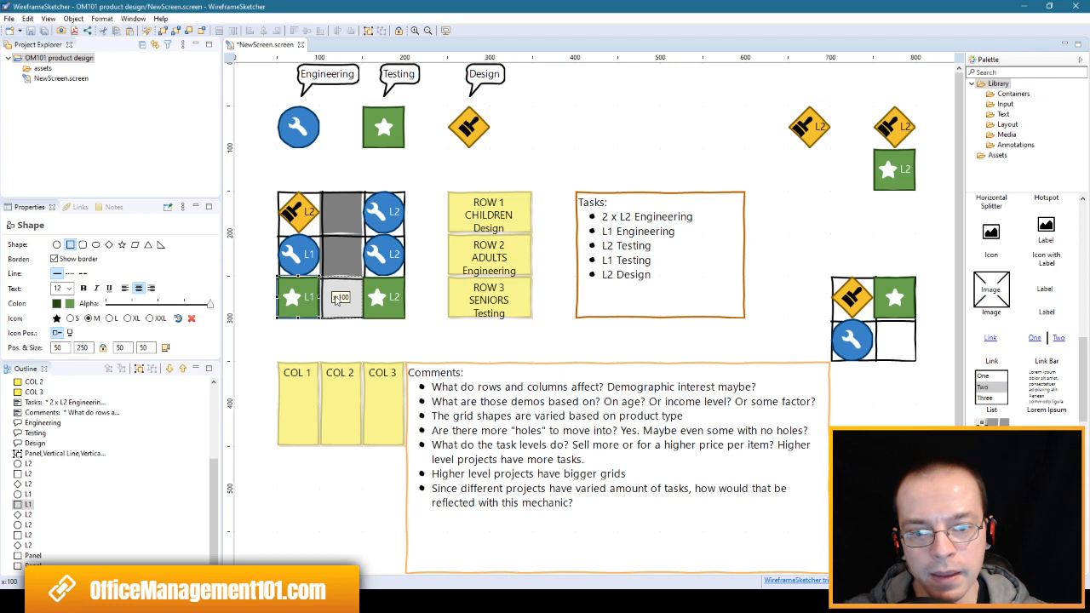
pyautogui.moveTo(336, 298); pyautogui.dragTo(338, 298)
pyautogui.click(296, 257)
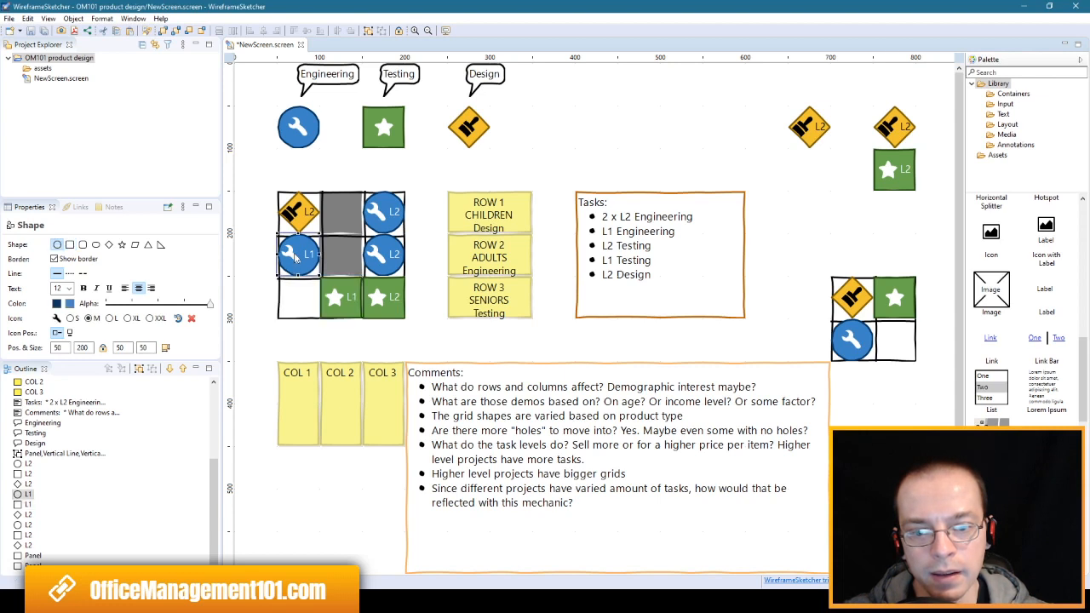
pyautogui.moveTo(297, 258); pyautogui.dragTo(823, 213)
# - Move the top L2 Engineering circle stacked in row 2, column 3 out of the grid, above the Tasks box
pyautogui.moveTo(381, 255); pyautogui.dragTo(675, 142)
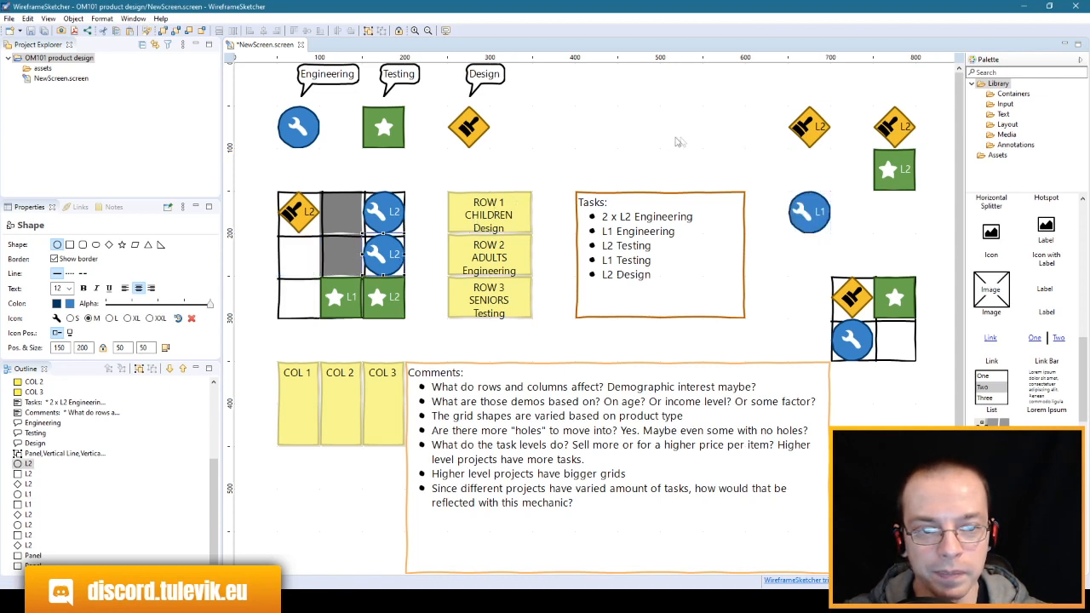
pyautogui.click(715, 142)
pyautogui.moveTo(383, 255); pyautogui.dragTo(718, 138)
# - Move the L2 Testing square to row 3, column 1 and place the parked L2 Engineering circle in row 3, column 3
pyautogui.click(383, 300)
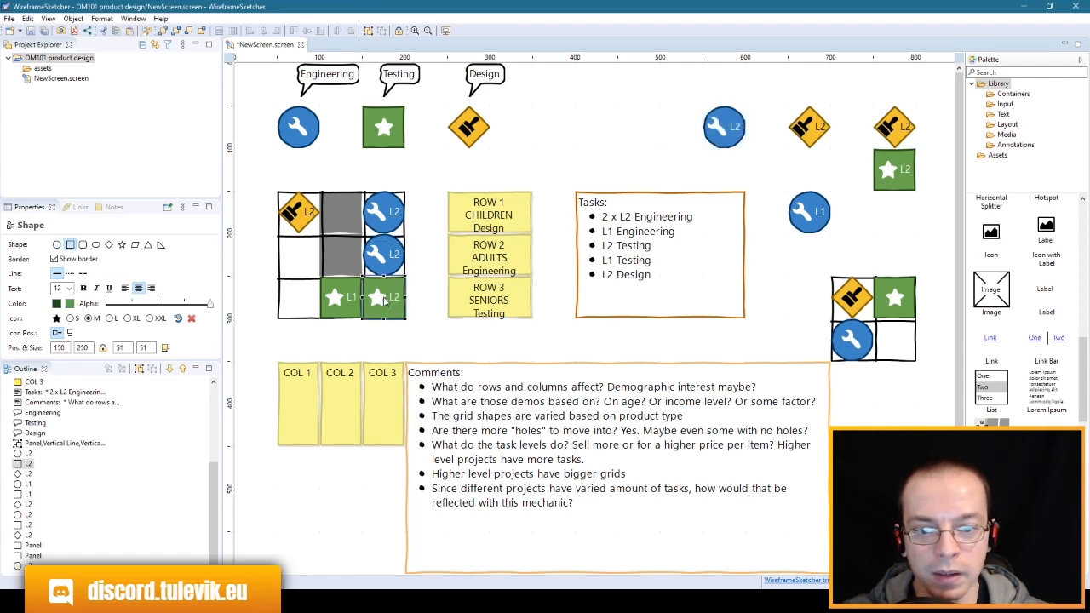
pyautogui.moveTo(379, 297); pyautogui.dragTo(296, 298)
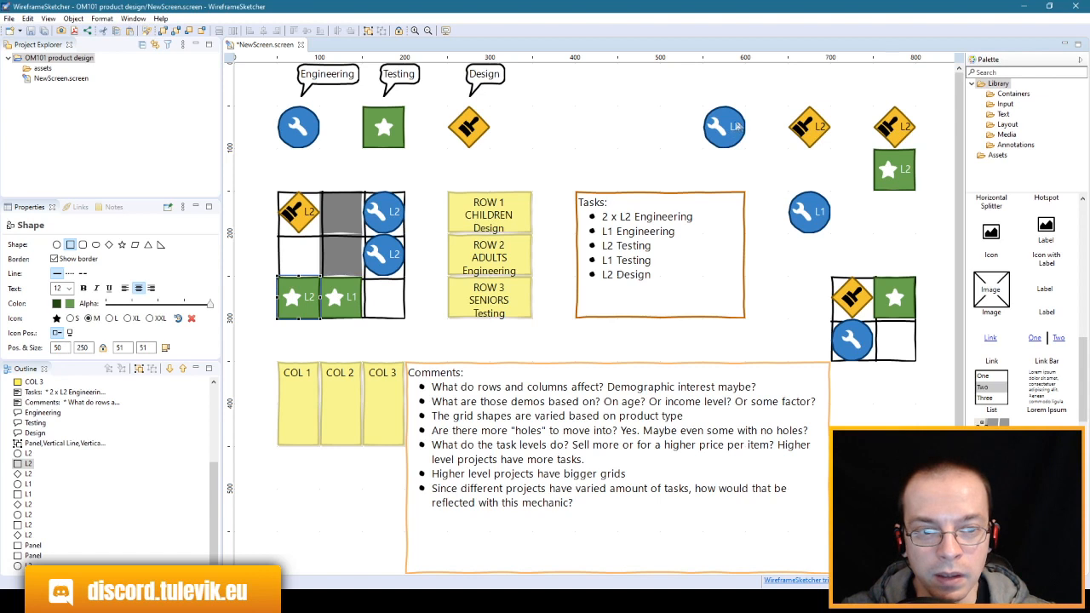
pyautogui.click(729, 127)
pyautogui.moveTo(734, 143); pyautogui.dragTo(397, 299)
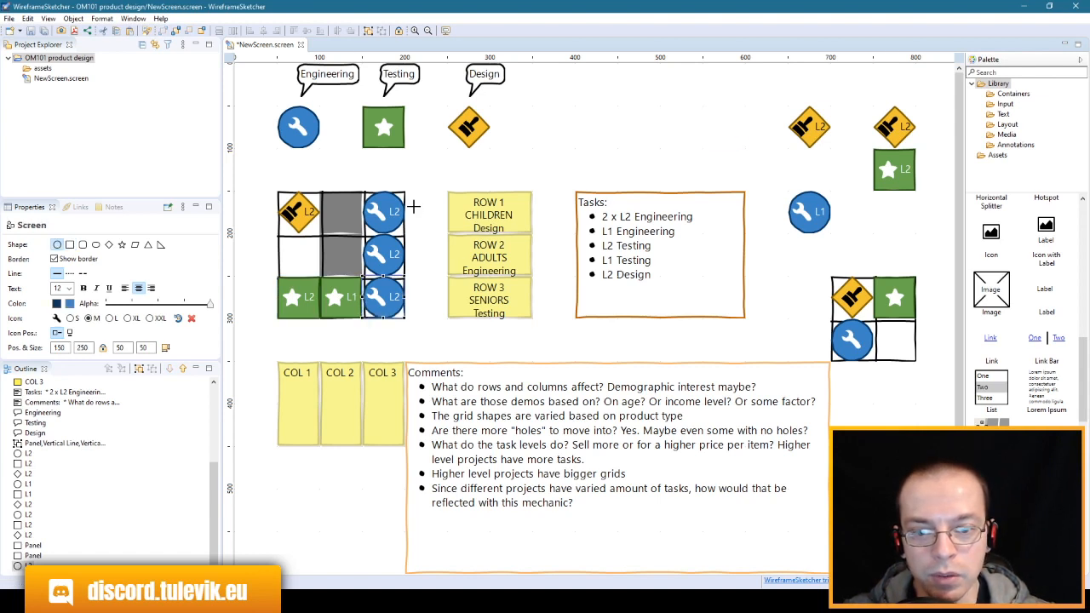
pyautogui.click(415, 212)
pyautogui.moveTo(413, 177); pyautogui.dragTo(367, 336)
pyautogui.moveTo(381, 171); pyautogui.dragTo(393, 323)
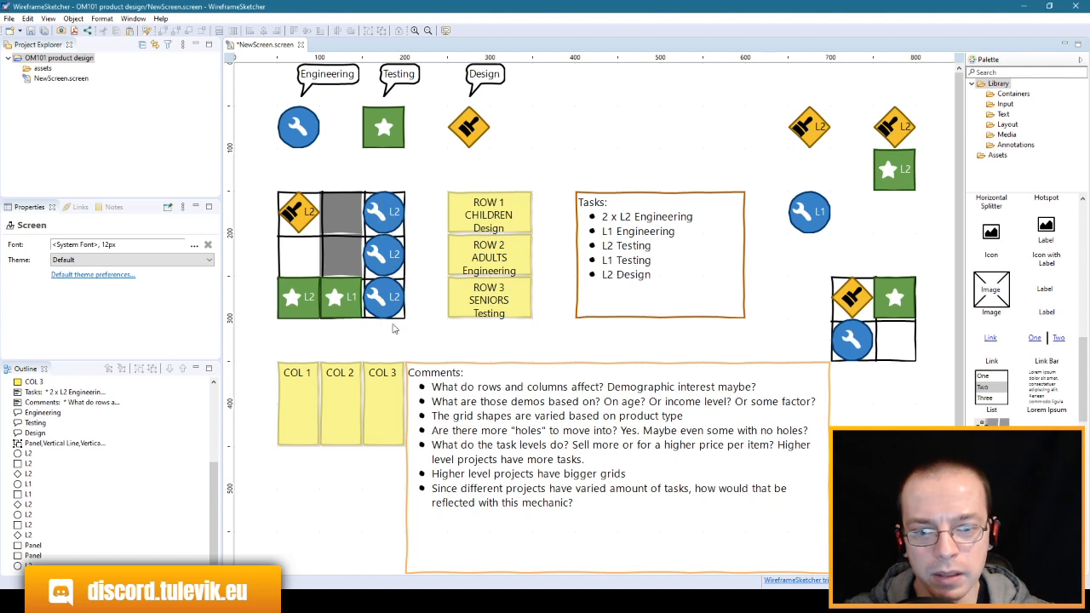
# - Replace the L1 Testing square in row 3, column 2 with the L2 Testing square parked outside the grid
pyautogui.click(291, 302)
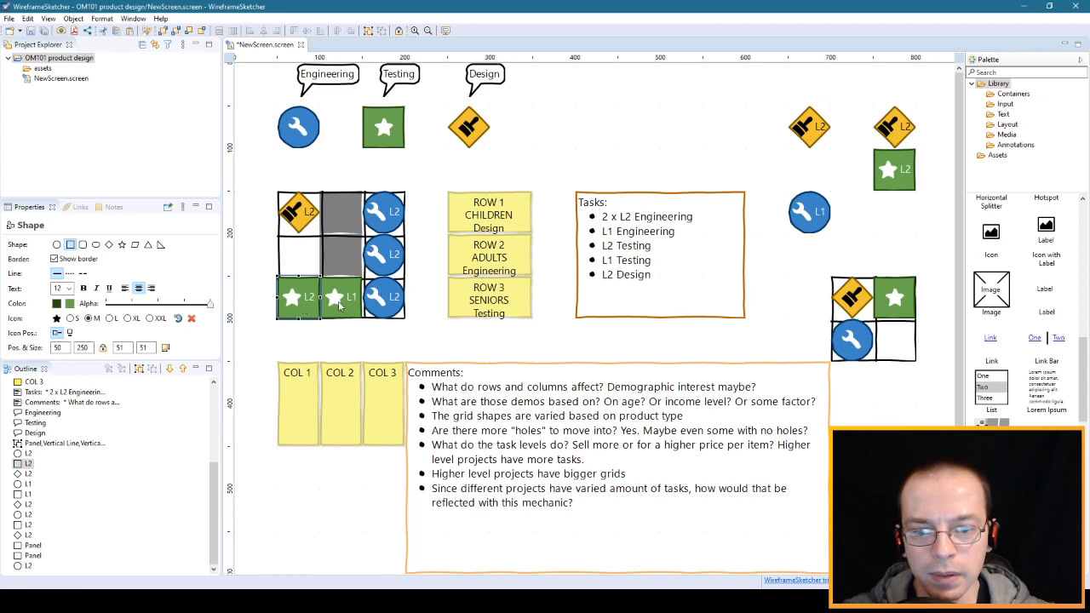
pyautogui.moveTo(339, 307); pyautogui.dragTo(733, 144)
pyautogui.moveTo(888, 167); pyautogui.dragTo(361, 296)
pyautogui.click(297, 303)
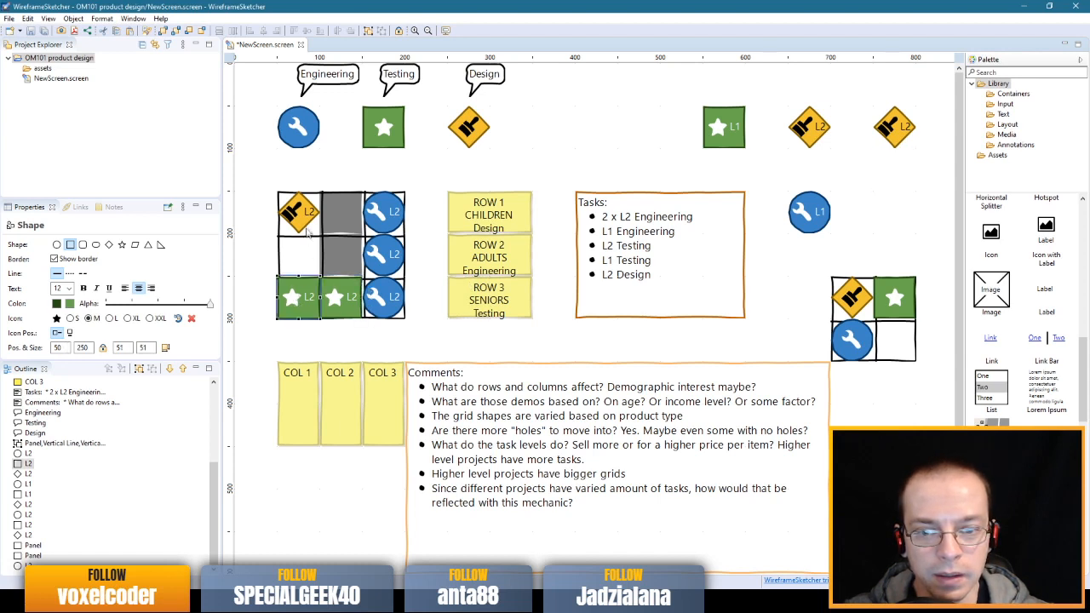
# - Place the spare L2 Design diamond nearer the grid into the empty row 2, column 1 cell
pyautogui.click(896, 124)
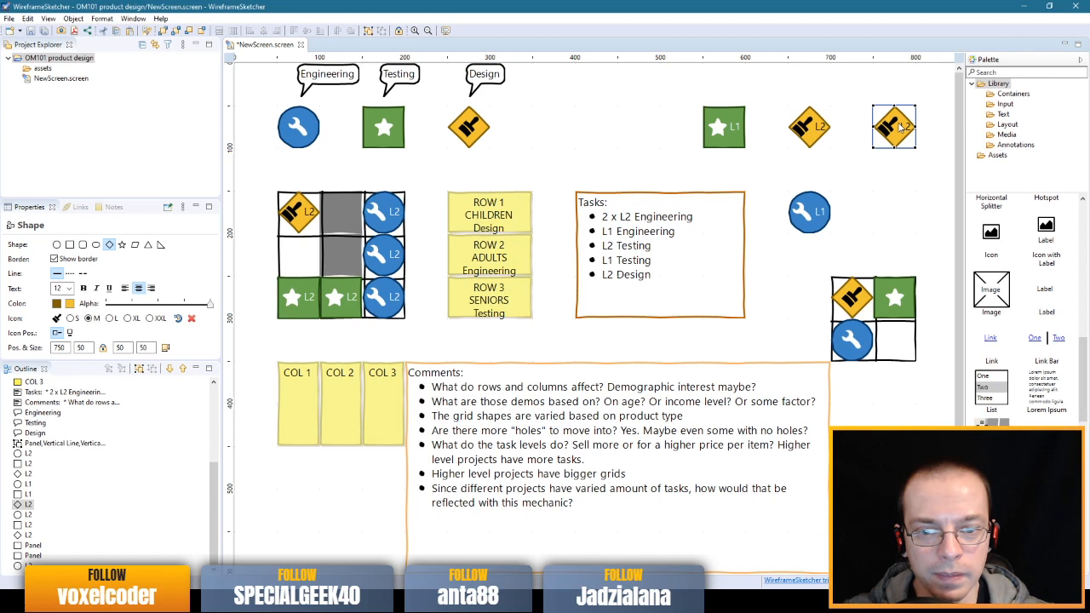
pyautogui.click(385, 207)
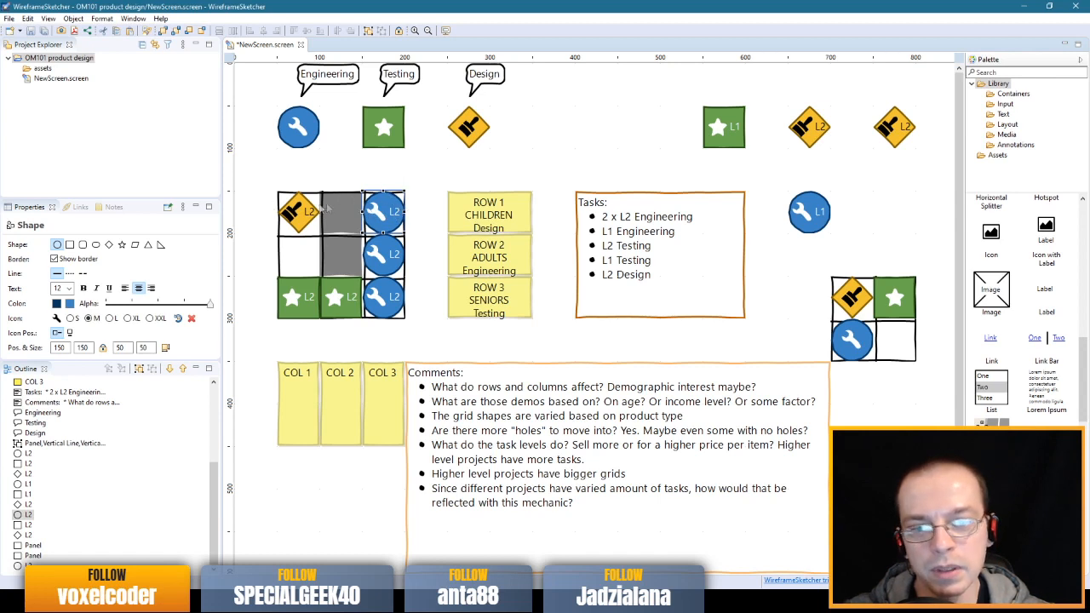
pyautogui.moveTo(262, 199); pyautogui.dragTo(415, 220)
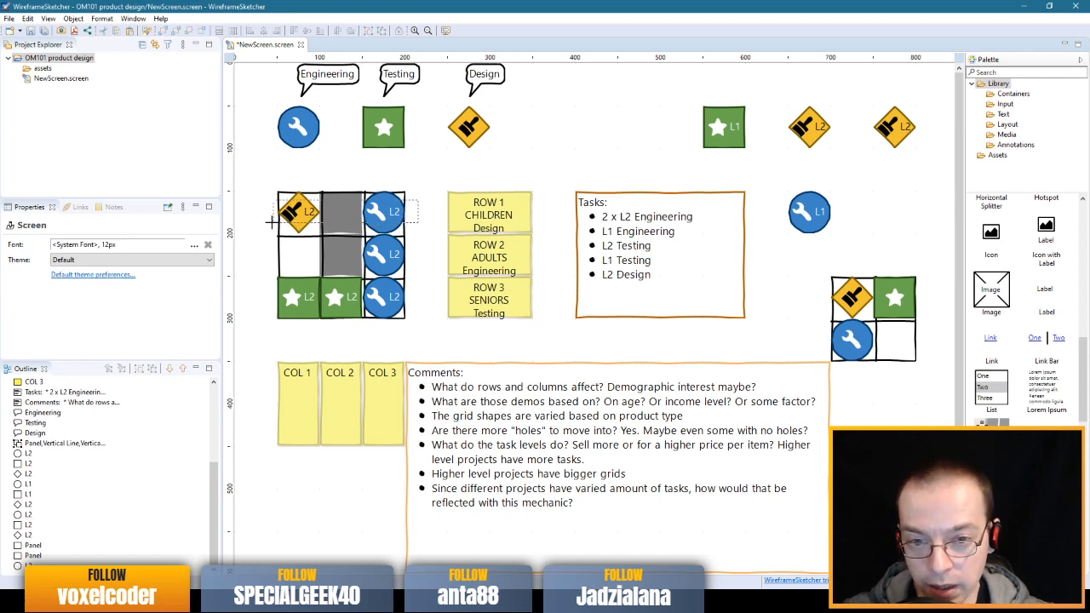
pyautogui.click(392, 220)
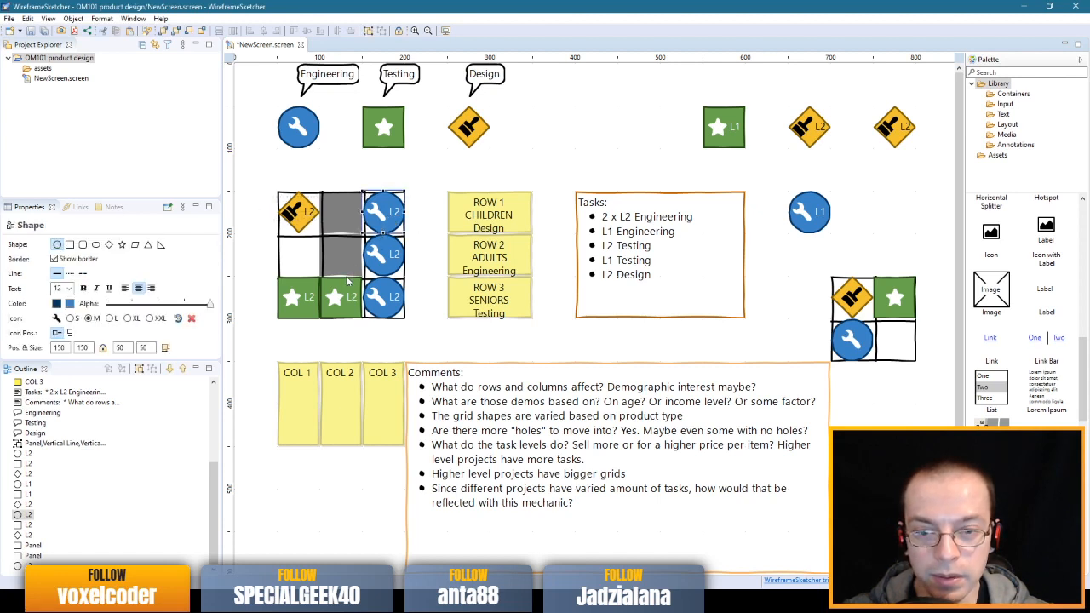
pyautogui.moveTo(814, 123); pyautogui.dragTo(299, 254)
pyautogui.click(566, 144)
pyautogui.click(300, 219)
pyautogui.click(306, 264)
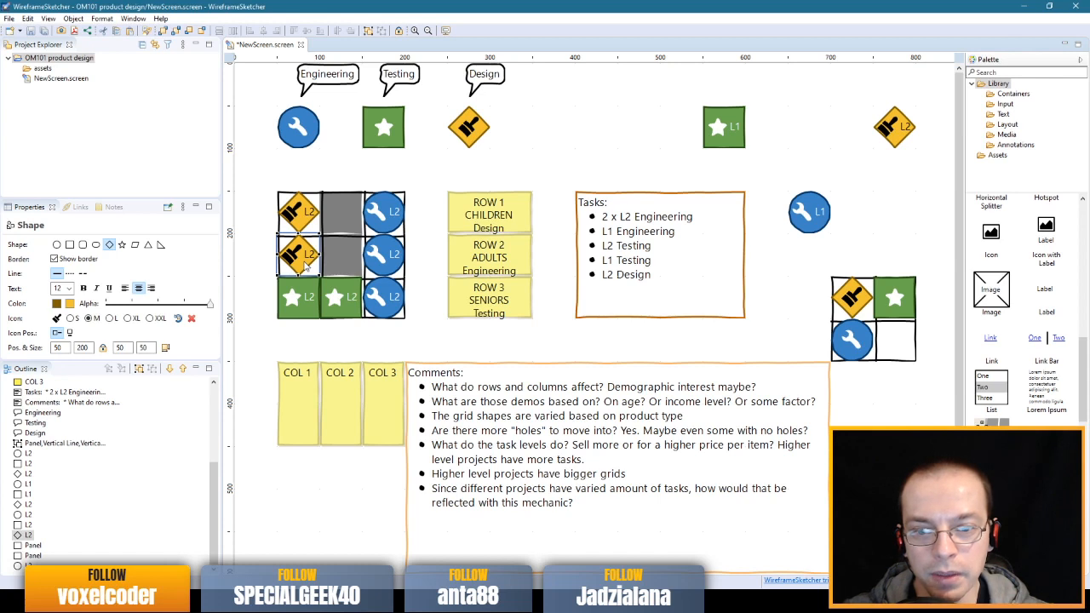
pyautogui.click(296, 217)
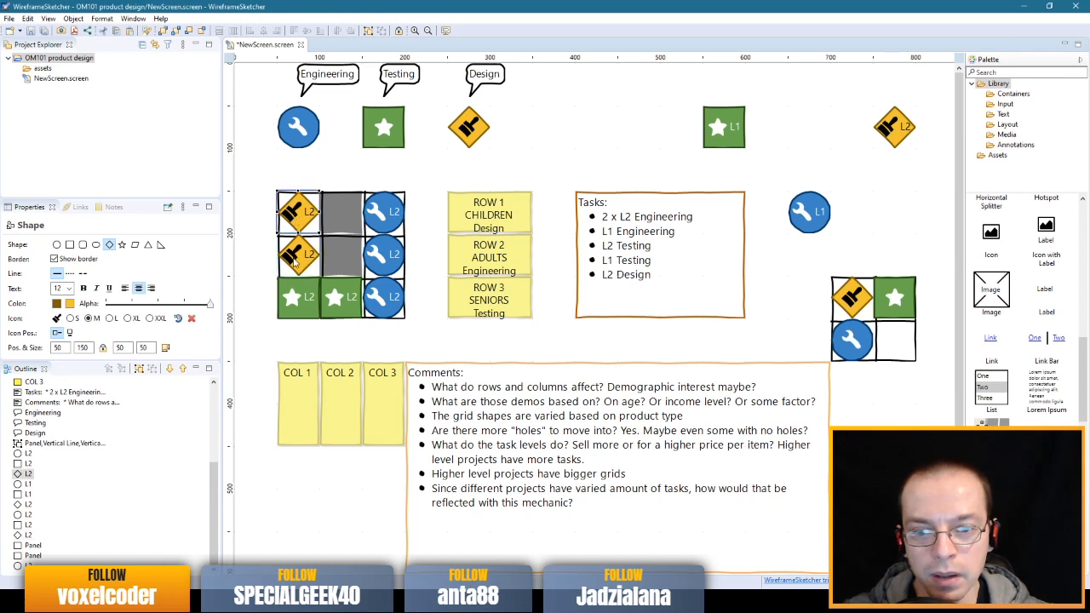
pyautogui.keyDown('shift'); pyautogui.click(297, 265); pyautogui.keyUp('shift')
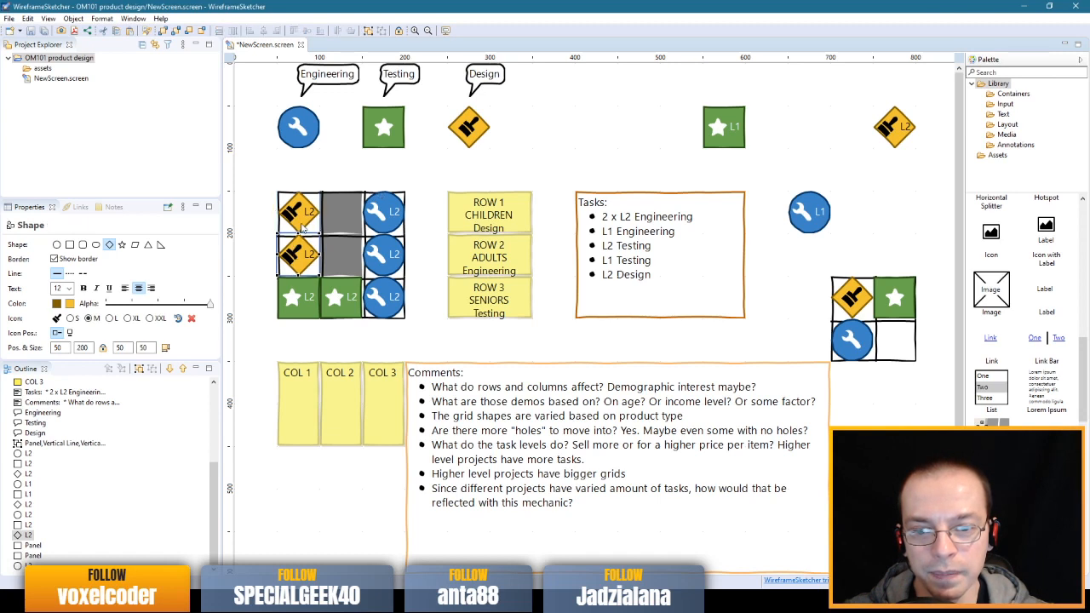
# - Take the L2 Engineering circle out of row 1, column 3 and move the L2 Design diamond from row 2, column 1 there
pyautogui.click(387, 209)
pyautogui.moveTo(390, 213); pyautogui.dragTo(264, 341)
pyautogui.moveTo(305, 258); pyautogui.dragTo(375, 220)
pyautogui.click(298, 218)
pyautogui.keyDown('shift'); pyautogui.click(393, 217); pyautogui.keyUp('shift')
pyautogui.click(264, 344)
pyautogui.click(264, 343)
# - Move the L2 Testing square from row 3, column 2 to row 2, column 1 and put the spare L2 Engineering circle in its place
pyautogui.click(338, 296)
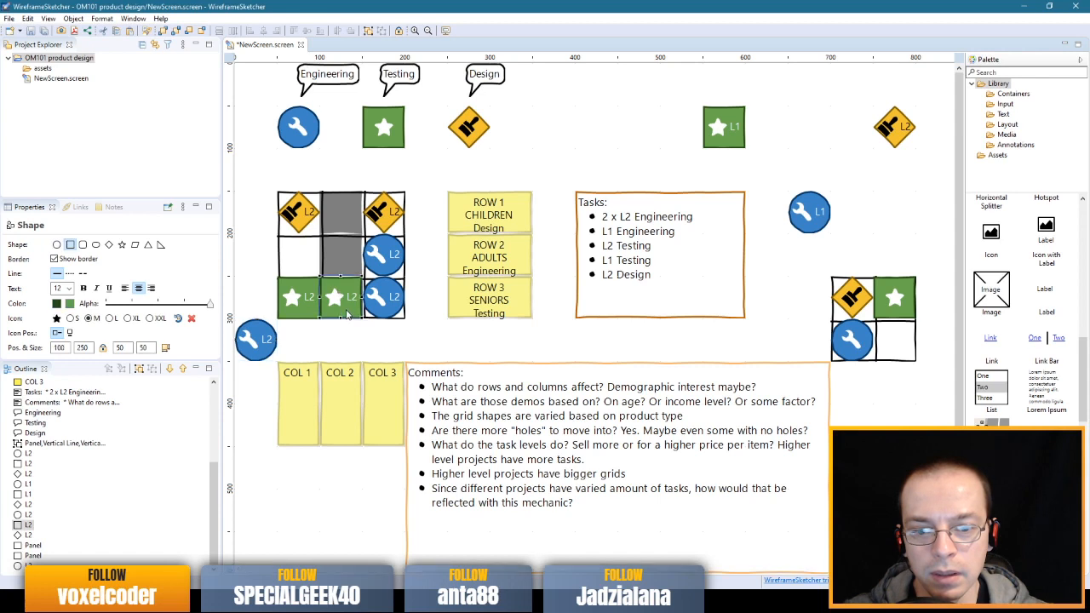
pyautogui.moveTo(254, 340); pyautogui.dragTo(351, 297)
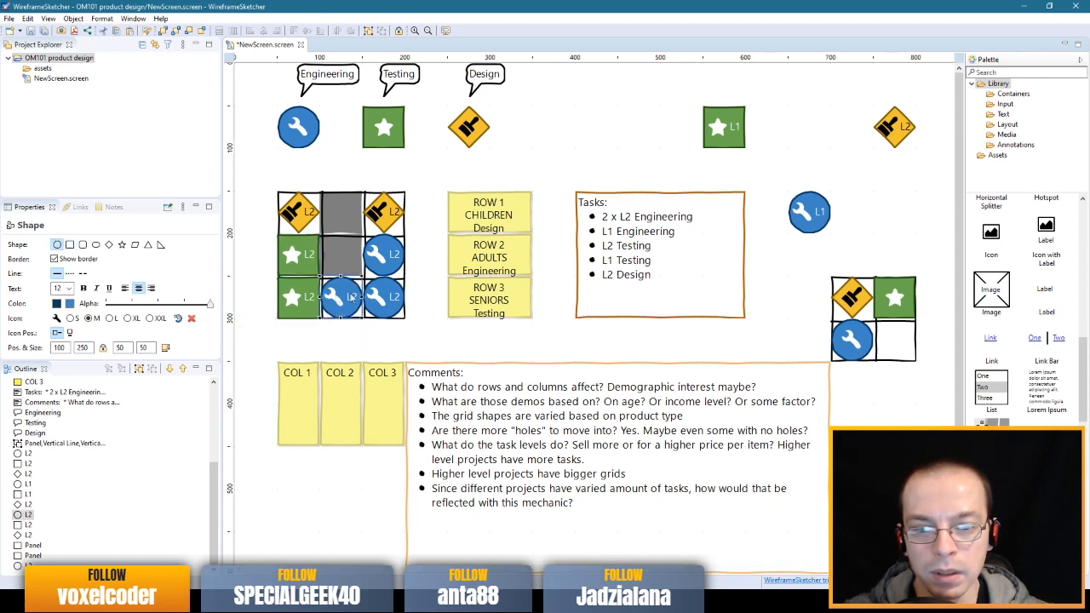
pyautogui.click(273, 267)
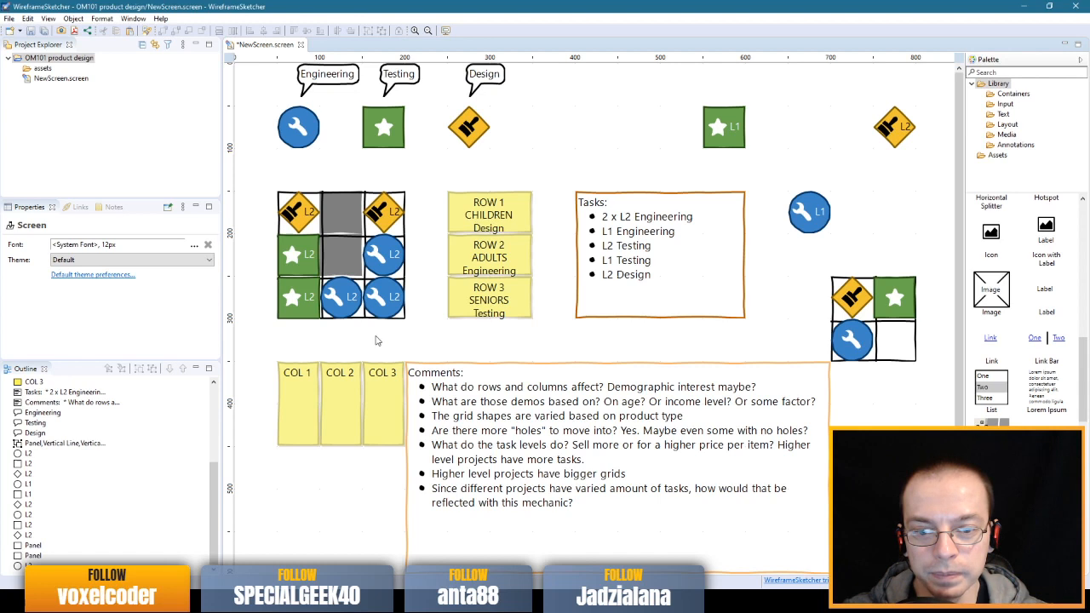
# - Move the L2 Engineering circle out of row 3, column 3 and fill that cell with a copy of the gray blocker panel
pyautogui.click(344, 264)
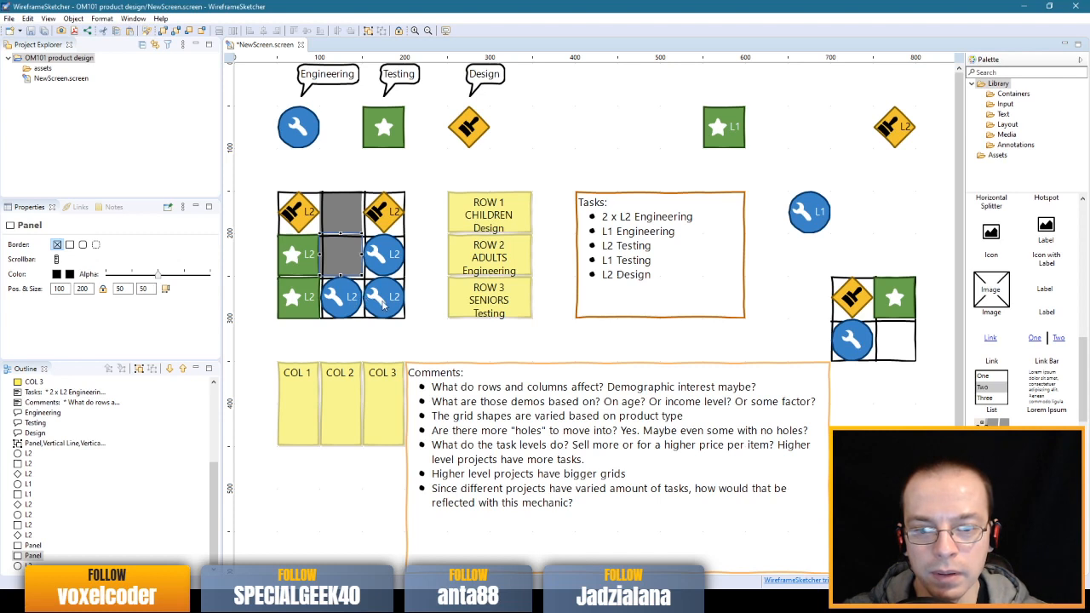
pyautogui.moveTo(389, 308); pyautogui.dragTo(601, 137)
pyautogui.click(342, 264)
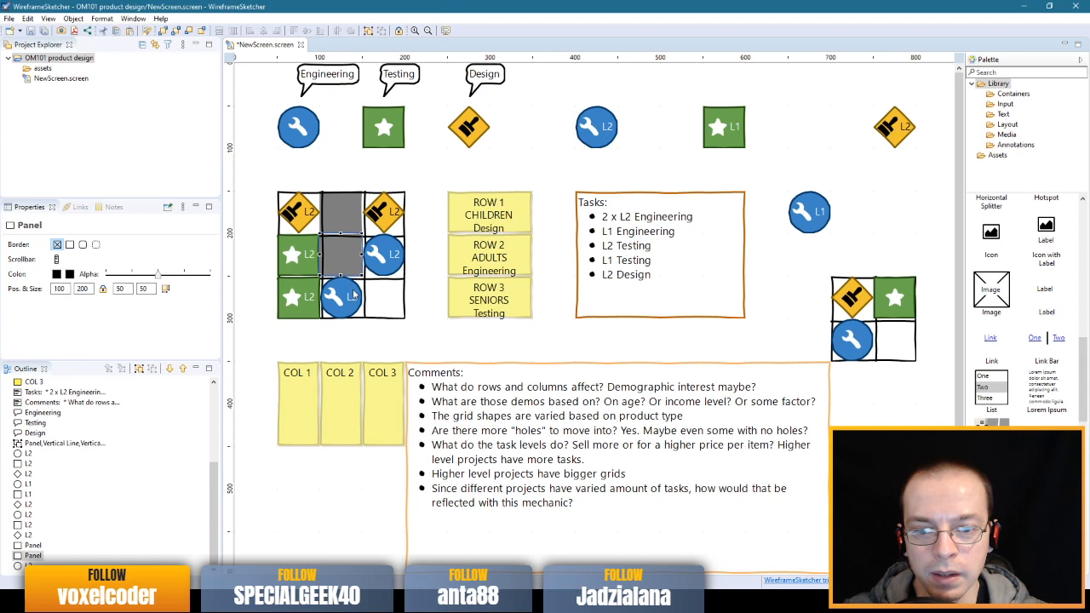
pyautogui.moveTo(355, 261); pyautogui.dragTo(391, 300)
pyautogui.click(426, 288)
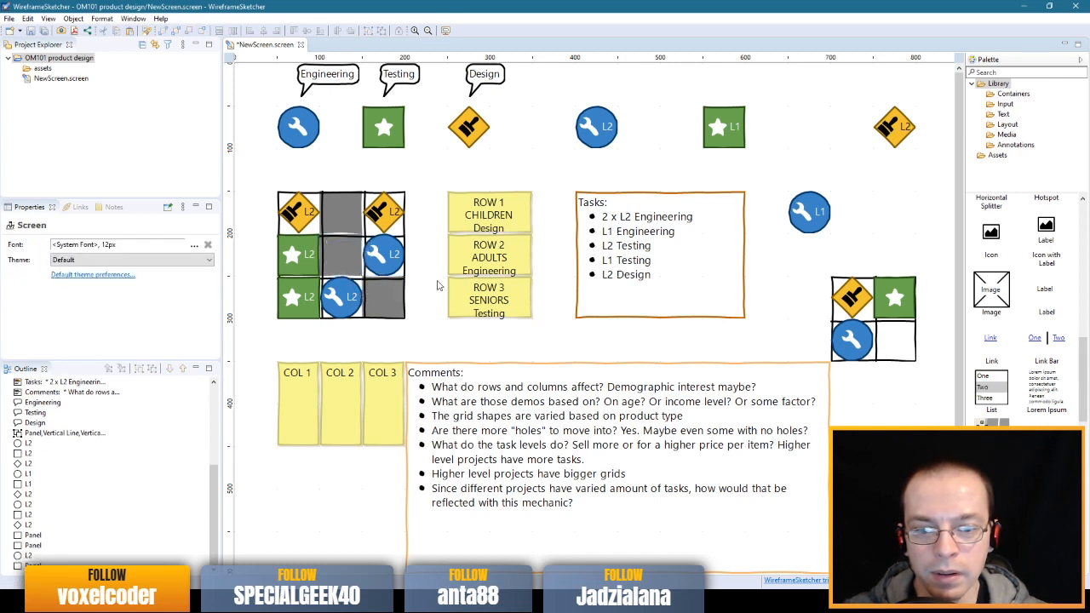
pyautogui.click(392, 305)
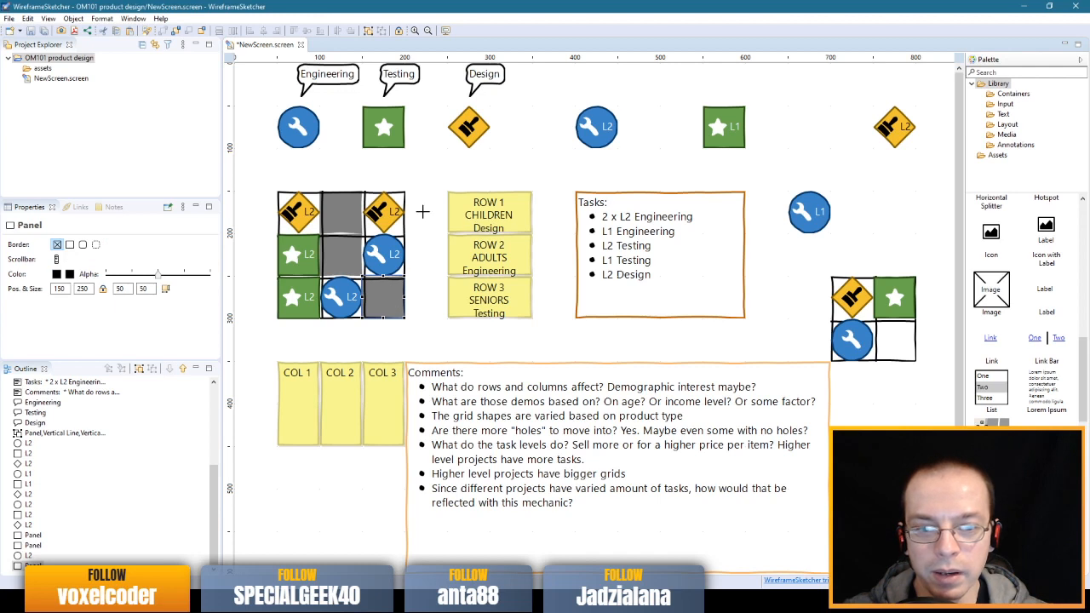
# - Park the removed L2 Engineering circle outside the grid between the L1 Testing square and the L2 Design diamond
pyautogui.moveTo(596, 127); pyautogui.dragTo(809, 127)
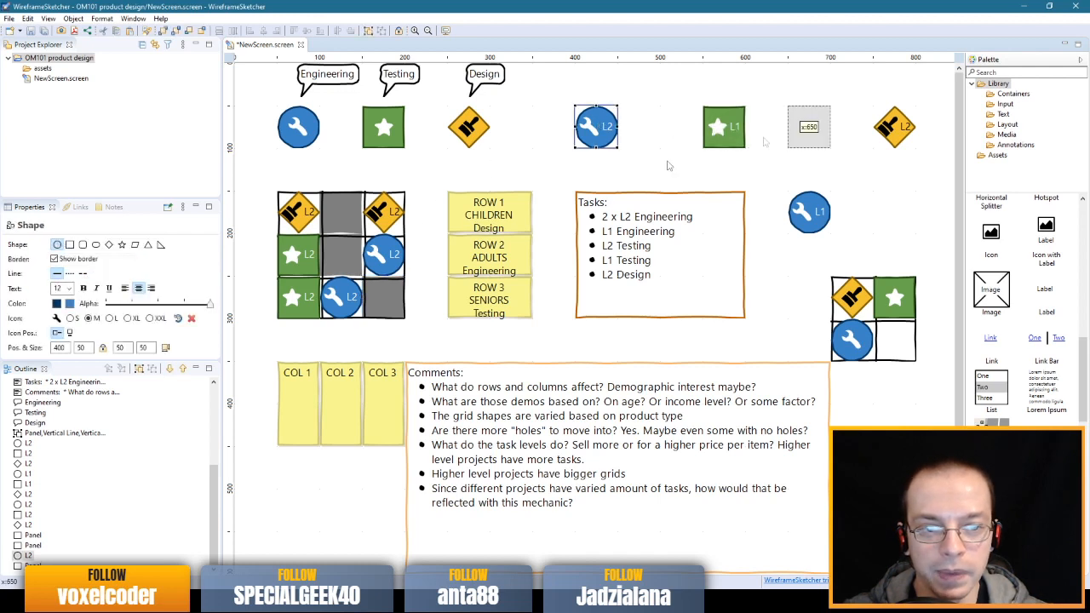
pyautogui.click(536, 152)
pyautogui.click(337, 299)
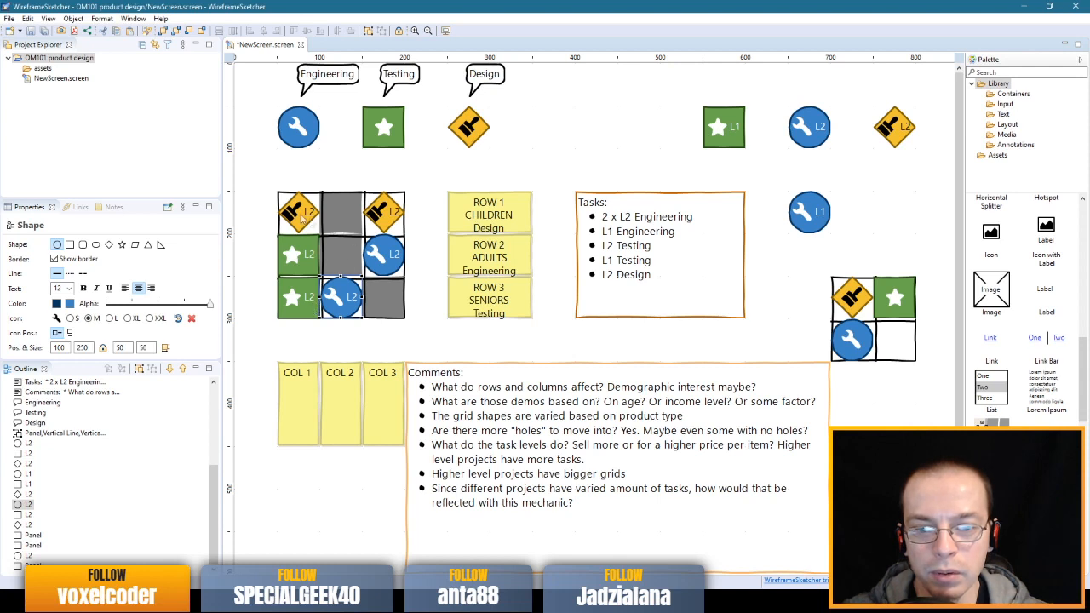
pyautogui.click(427, 225)
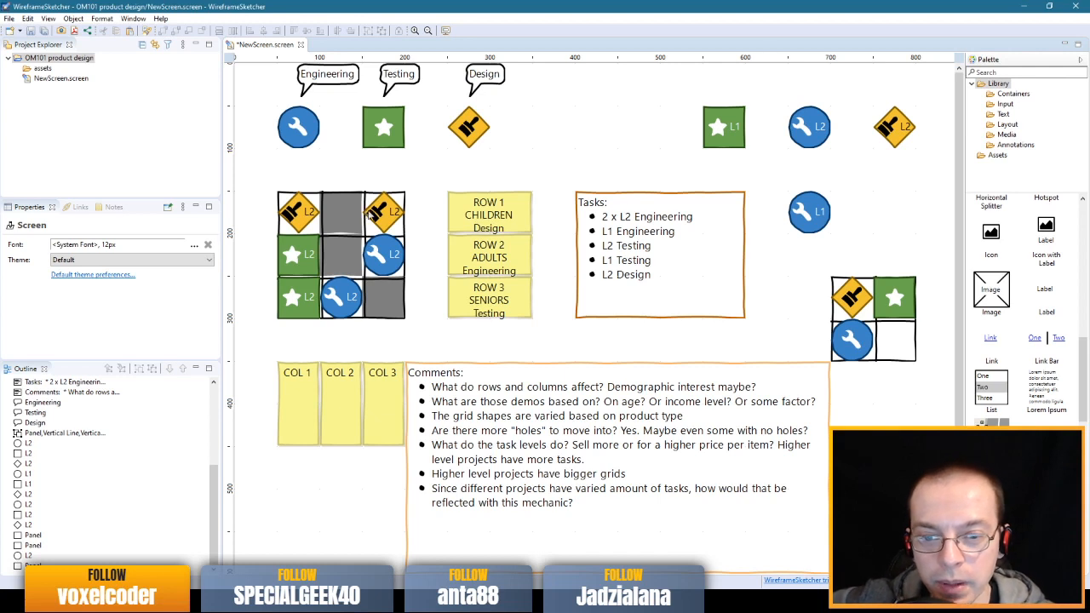
# - Park the L2 Design diamond from row 1, column 3 outside the grid and move the L2 Engineering circle from row 3, column 2 there
pyautogui.click(396, 217)
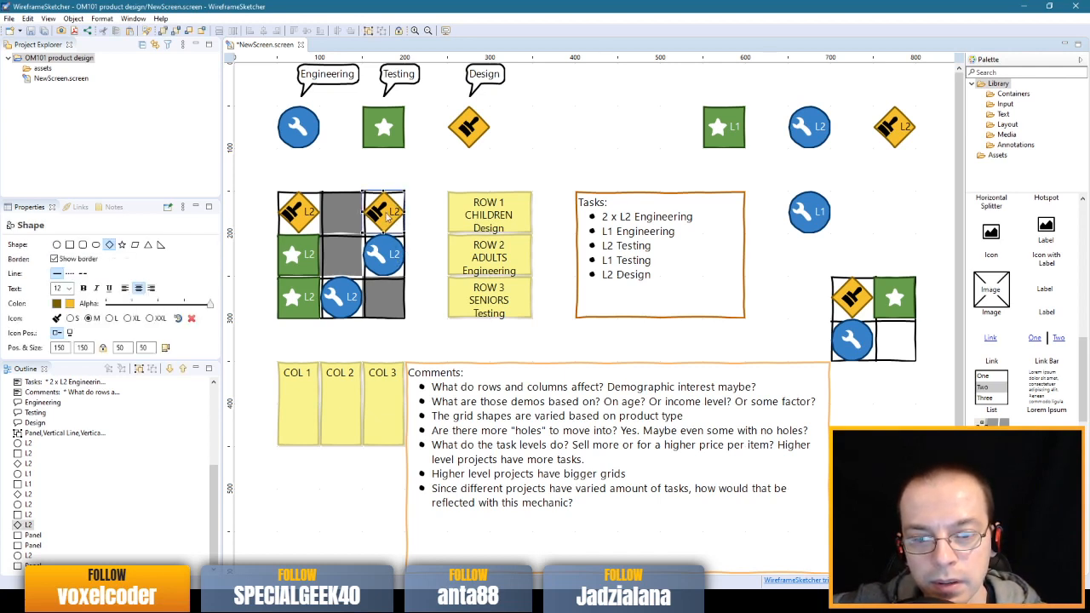
pyautogui.moveTo(387, 216); pyautogui.dragTo(560, 141)
pyautogui.moveTo(331, 293); pyautogui.dragTo(393, 220)
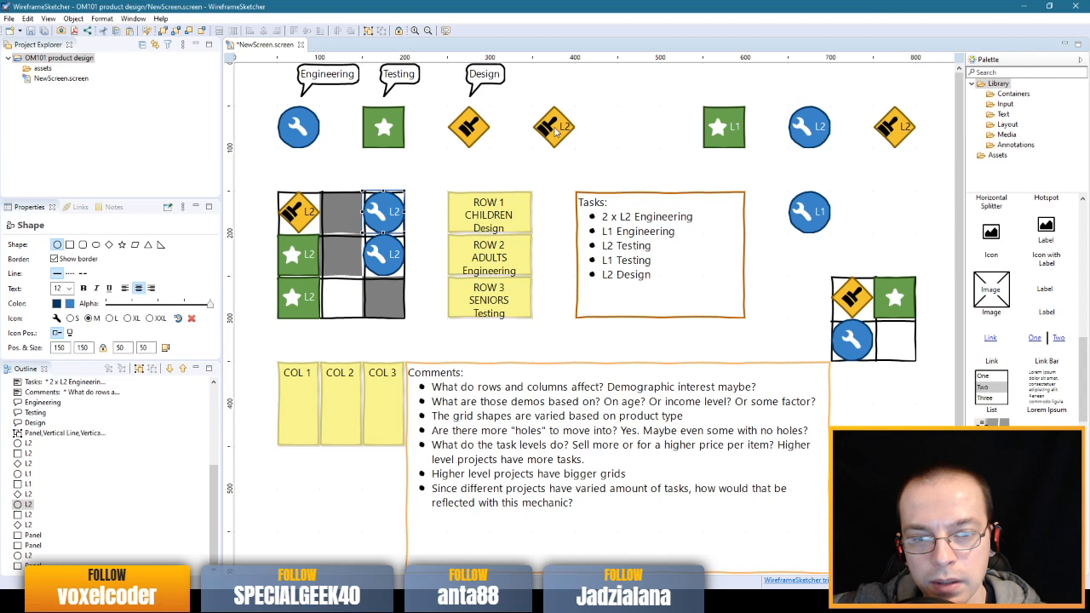
# - Move the spare L2 Design diamond from outside the grid into the empty cell at row 3, column 2
pyautogui.click(555, 129)
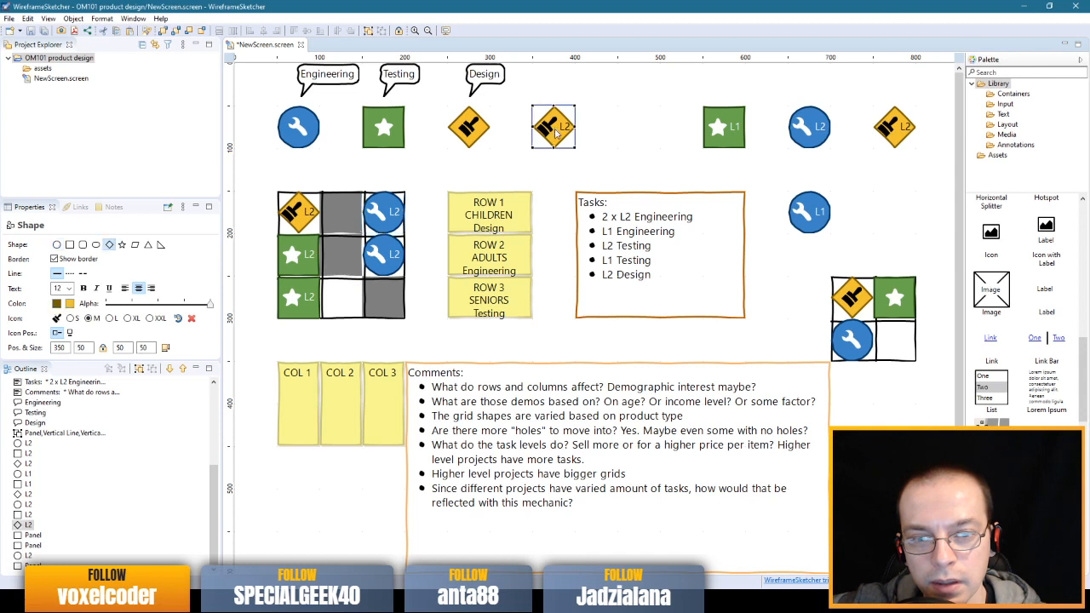
pyautogui.moveTo(555, 129); pyautogui.dragTo(343, 299)
pyautogui.click(418, 187)
pyautogui.moveTo(424, 178)
pyautogui.mouseDown()
pyautogui.moveTo(403, 252)
pyautogui.moveTo(379, 272)
pyautogui.mouseUp()
pyautogui.moveTo(392, 171); pyautogui.dragTo(387, 273)
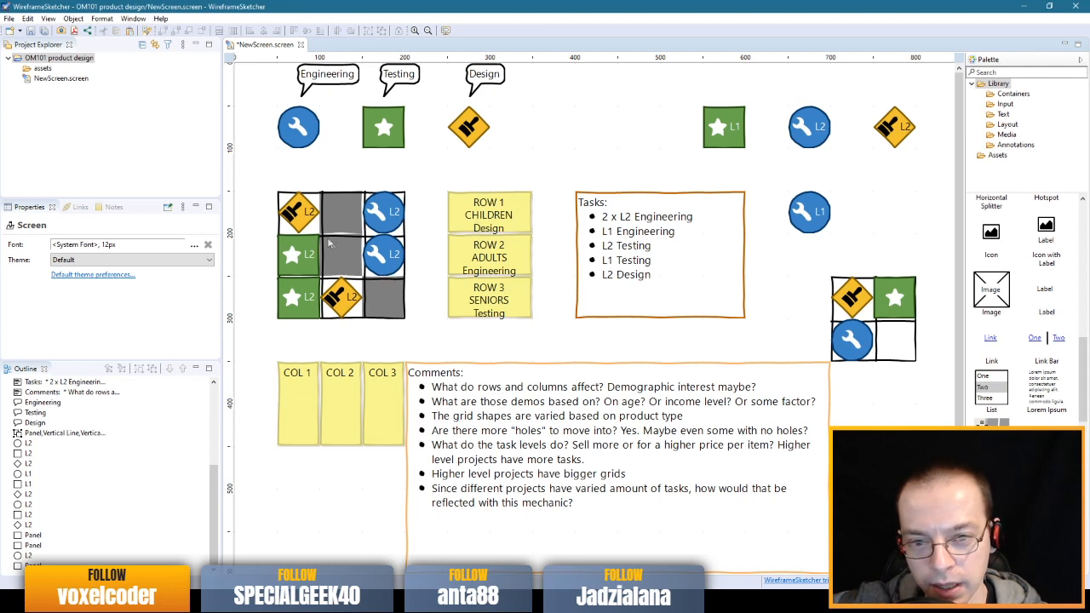
# - Examine the tile placement in the grid column by column and row by row against the row notes
pyautogui.click(349, 305)
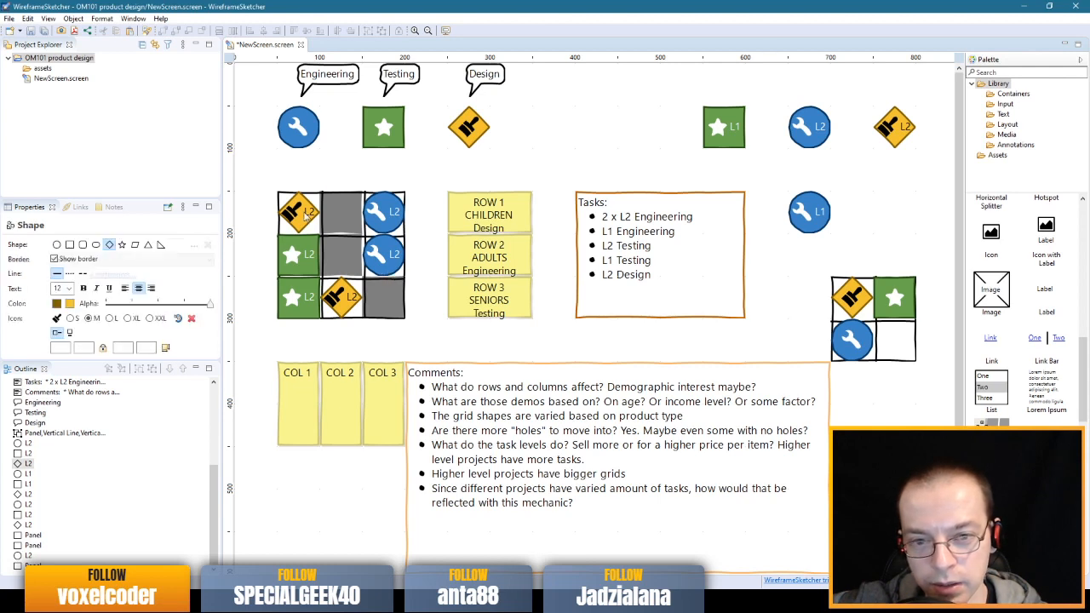
pyautogui.click(292, 336)
pyautogui.moveTo(293, 340); pyautogui.dragTo(303, 251)
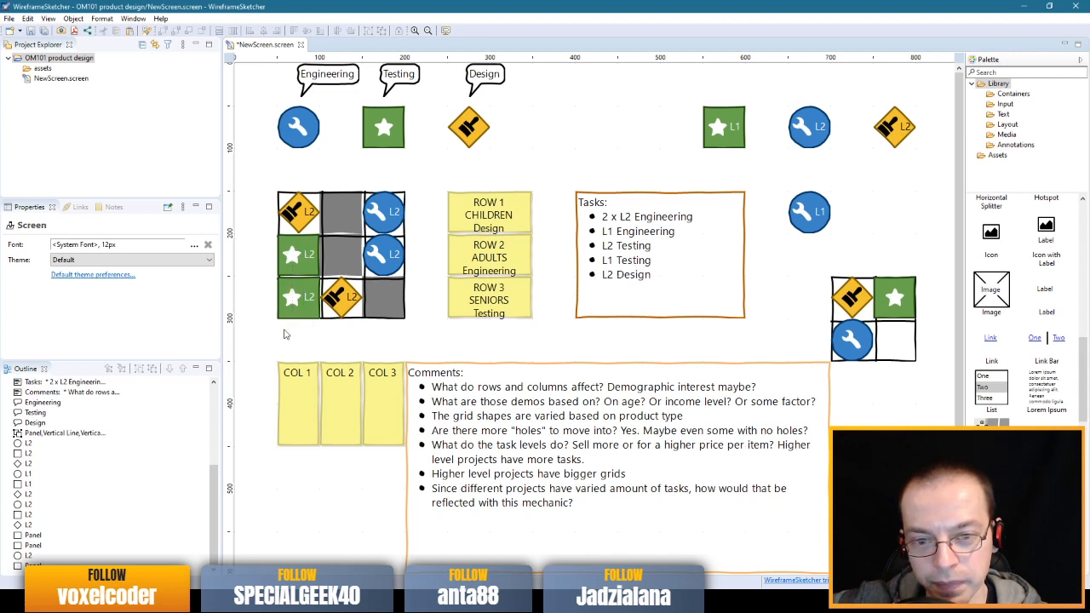
pyautogui.moveTo(272, 333); pyautogui.dragTo(309, 253)
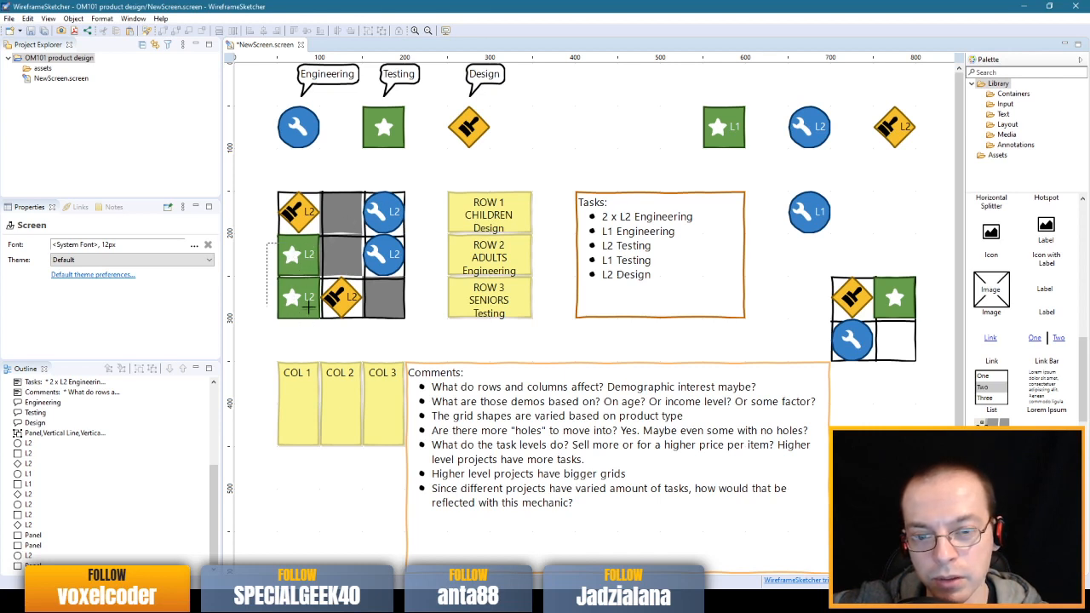
pyautogui.click(375, 207)
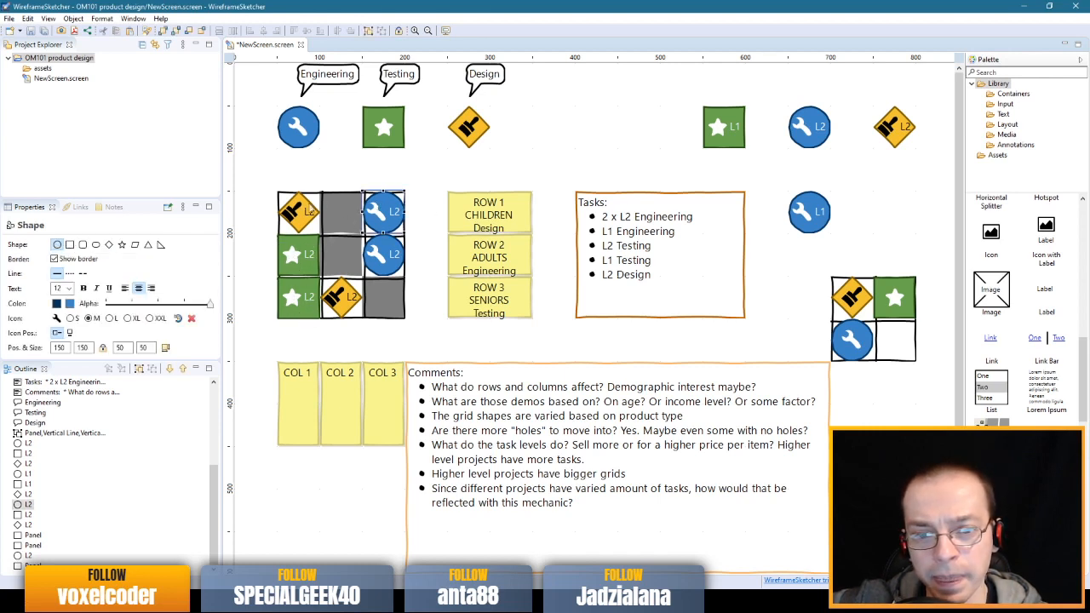
pyautogui.click(286, 207)
pyautogui.click(257, 196)
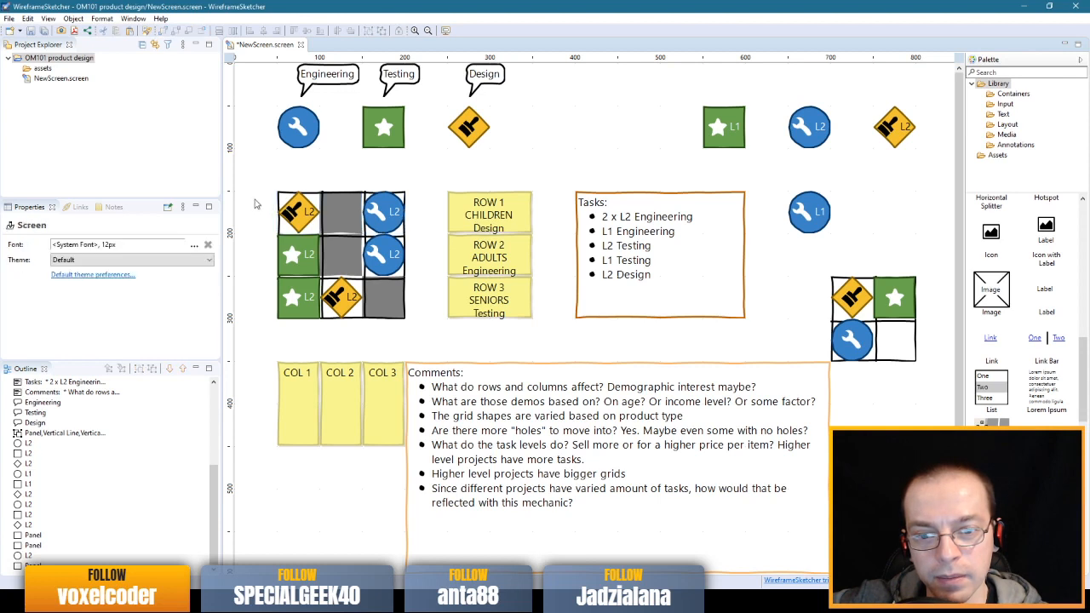
pyautogui.moveTo(253, 199); pyautogui.dragTo(419, 223)
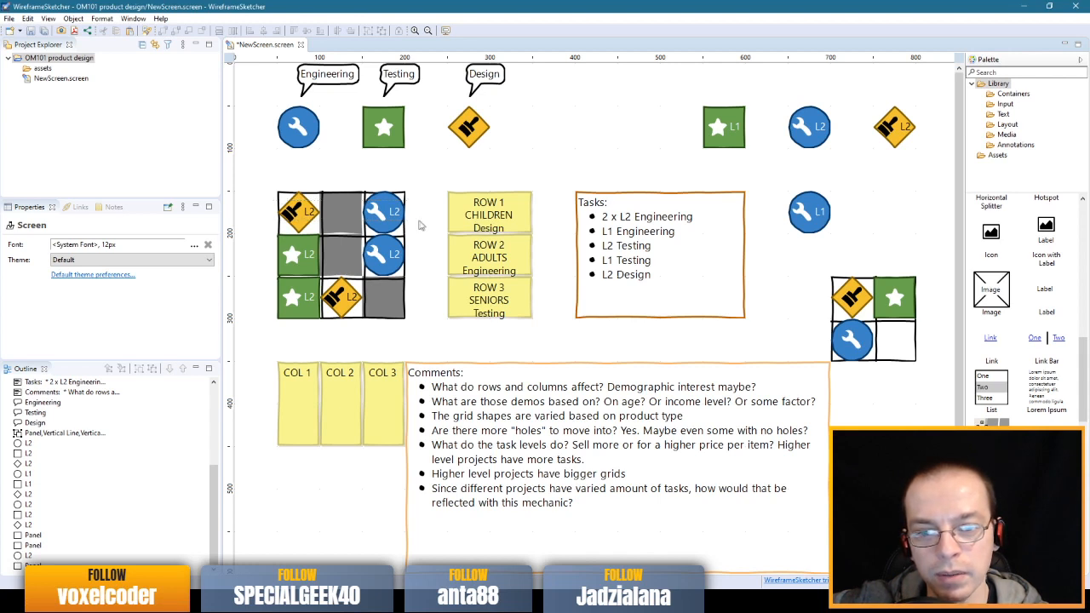
pyautogui.moveTo(261, 201); pyautogui.dragTo(549, 260)
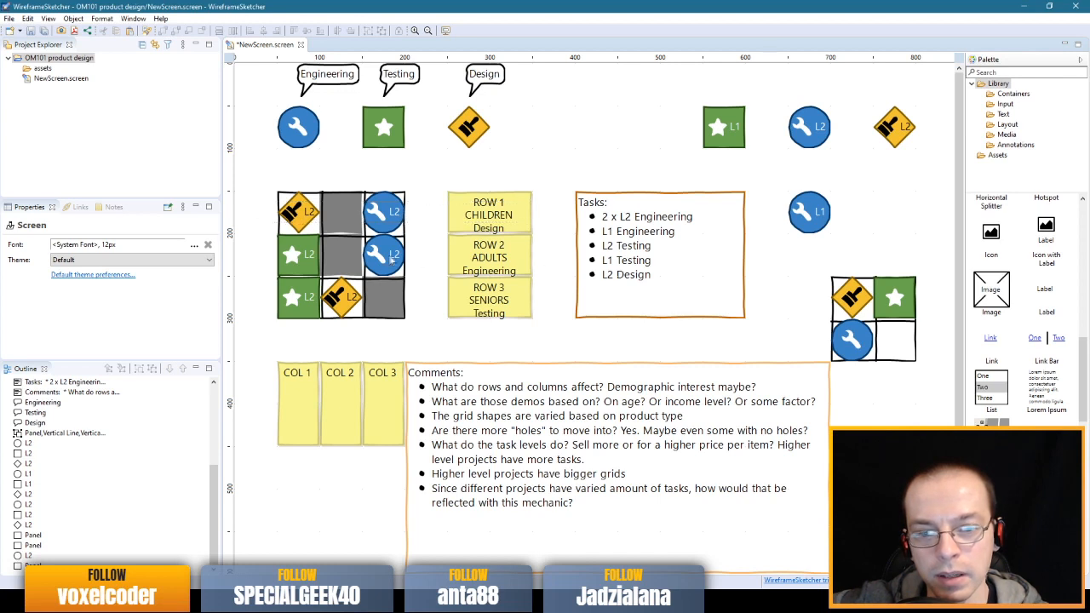
pyautogui.click(385, 260)
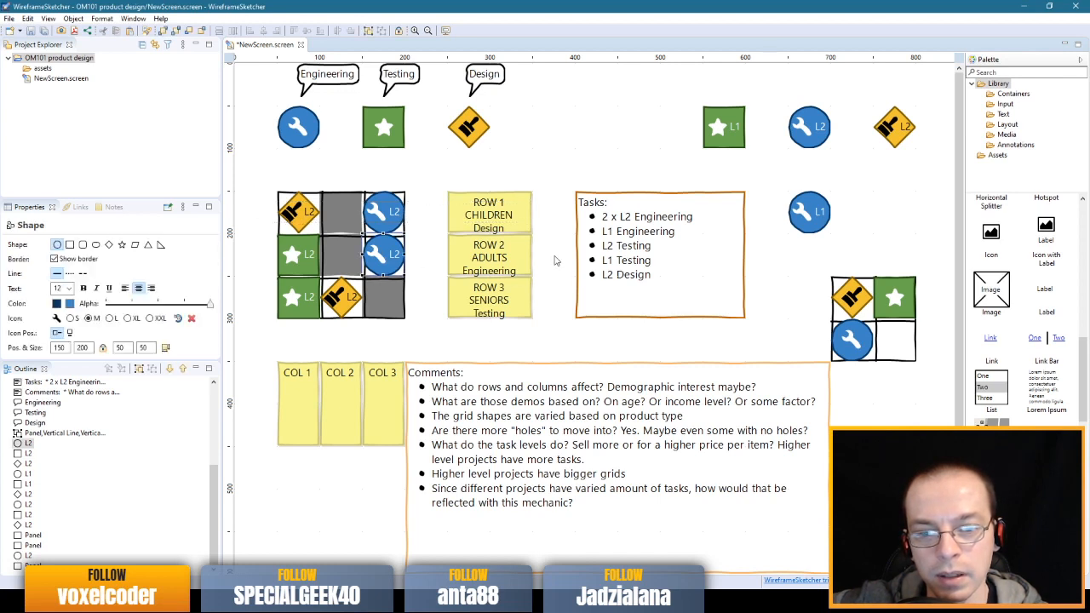
pyautogui.moveTo(559, 254); pyautogui.dragTo(265, 258)
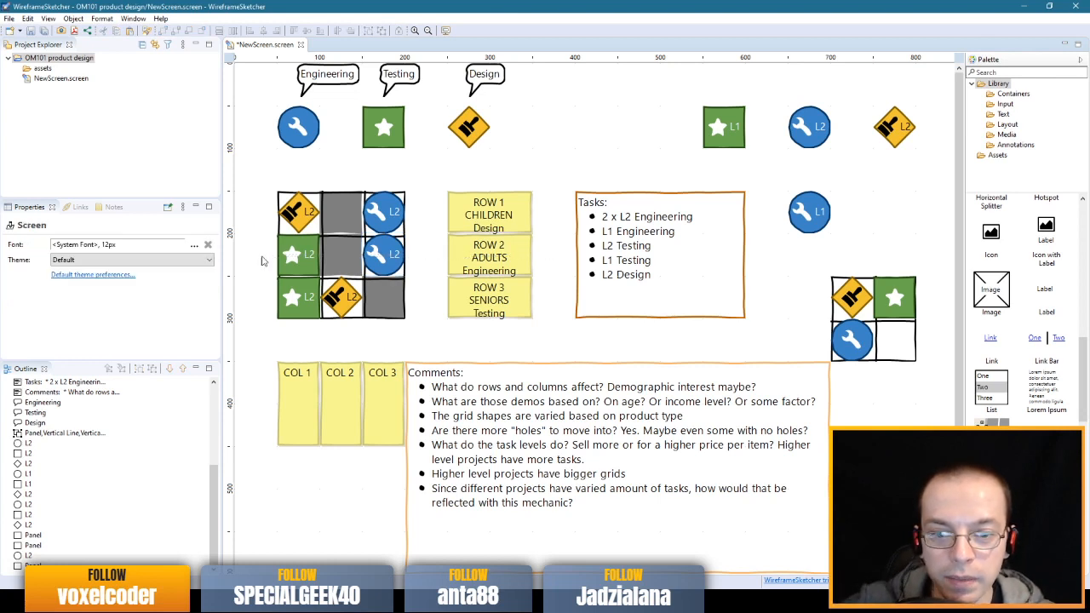
pyautogui.click(351, 303)
pyautogui.click(546, 301)
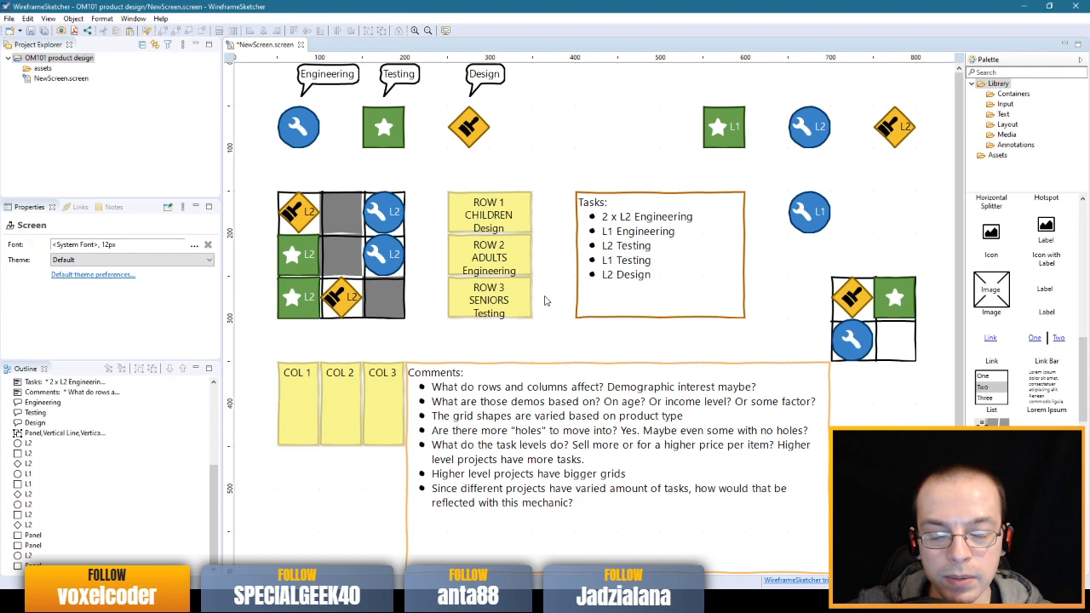
pyautogui.click(310, 309)
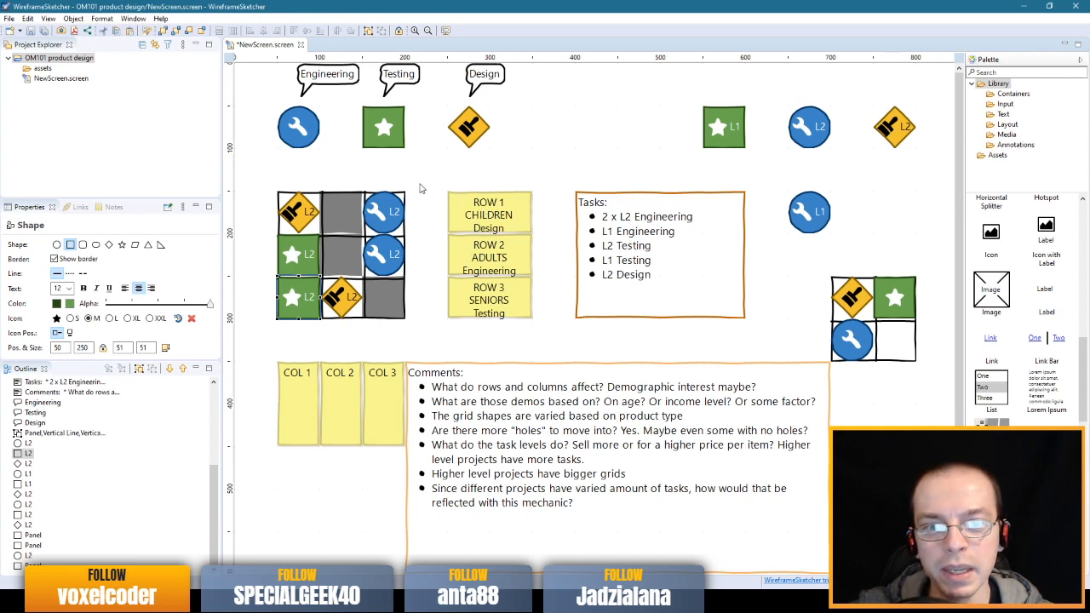
# - Park the L2 Engineering circle from row 1, column 3 outside the grid and move the L2 Design diamond from row 3, column 2 there
pyautogui.click(391, 210)
pyautogui.click(389, 210)
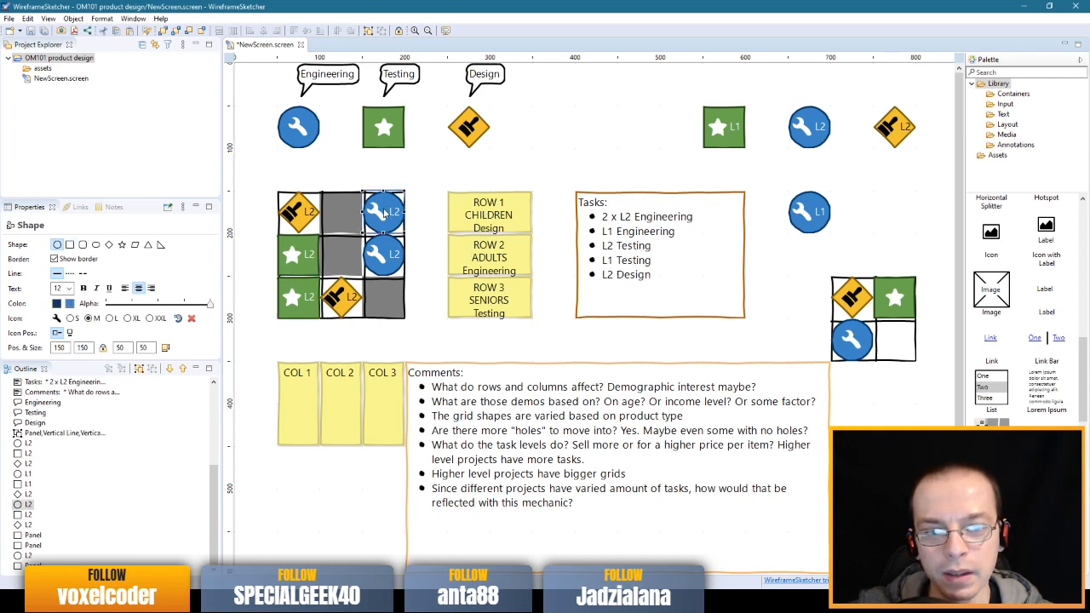
pyautogui.moveTo(385, 213); pyautogui.dragTo(598, 128)
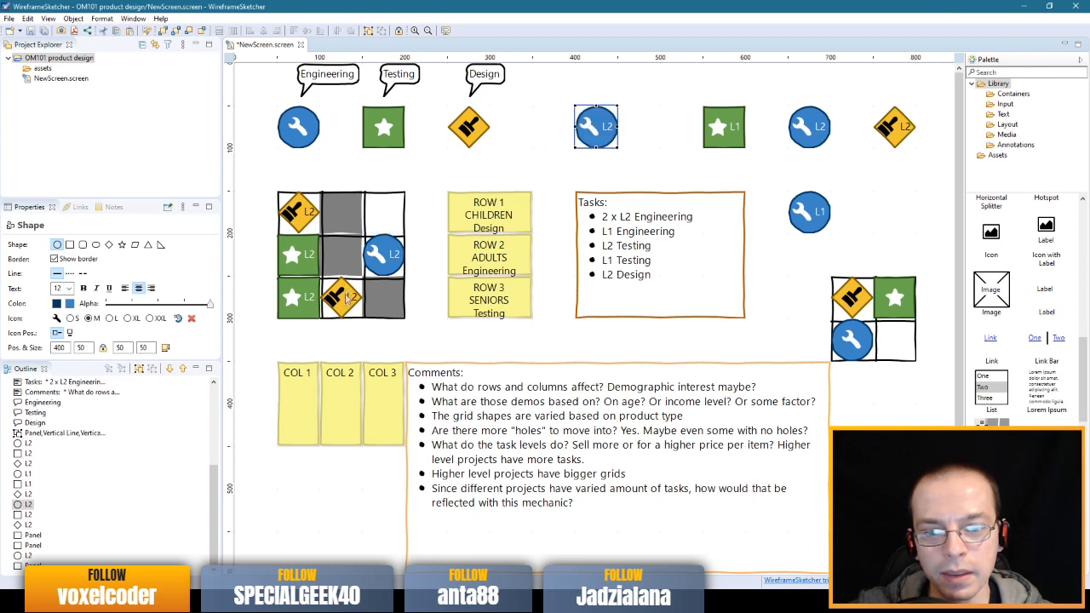
pyautogui.moveTo(344, 307); pyautogui.dragTo(387, 226)
# - Move the L2 Testing square from row 2, column 1 to row 3, column 2 and put the parked L2 Engineering circle in its place
pyautogui.click(297, 253)
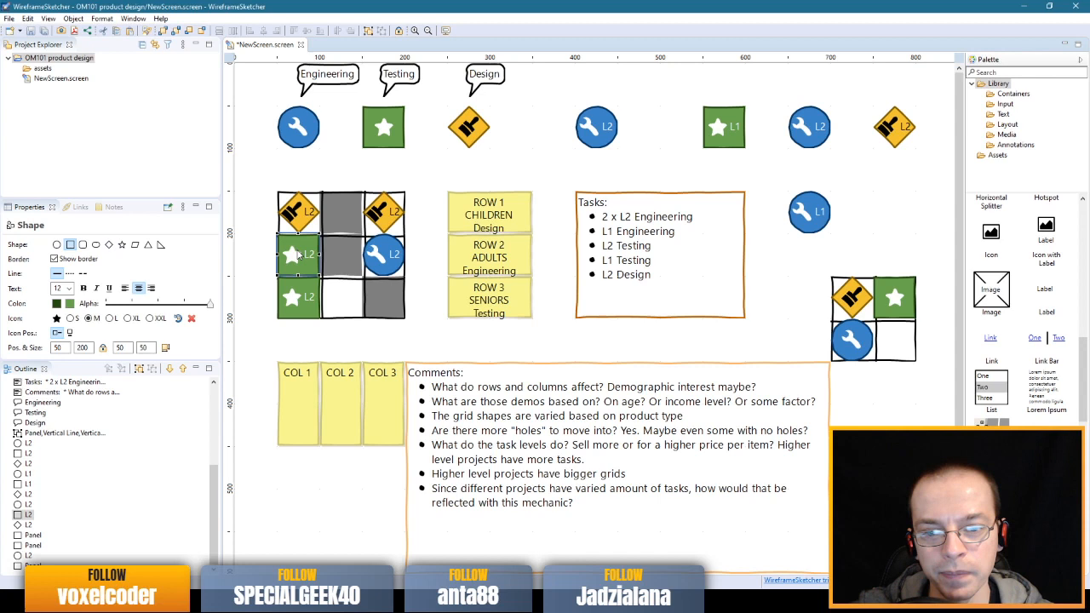
pyautogui.moveTo(297, 253); pyautogui.dragTo(340, 296)
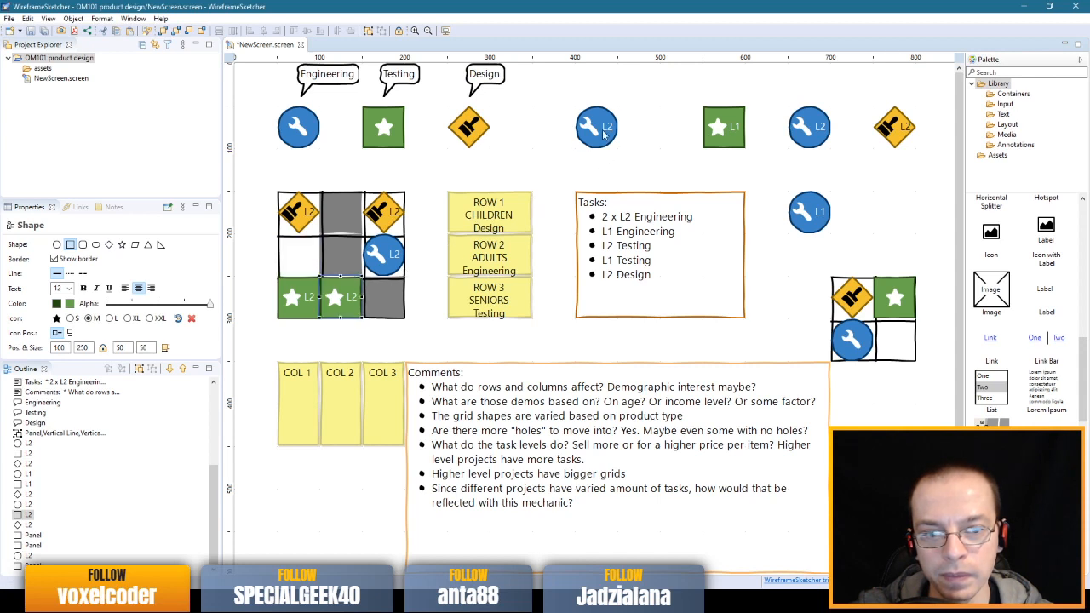
pyautogui.click(597, 127)
pyautogui.moveTo(602, 127); pyautogui.dragTo(303, 254)
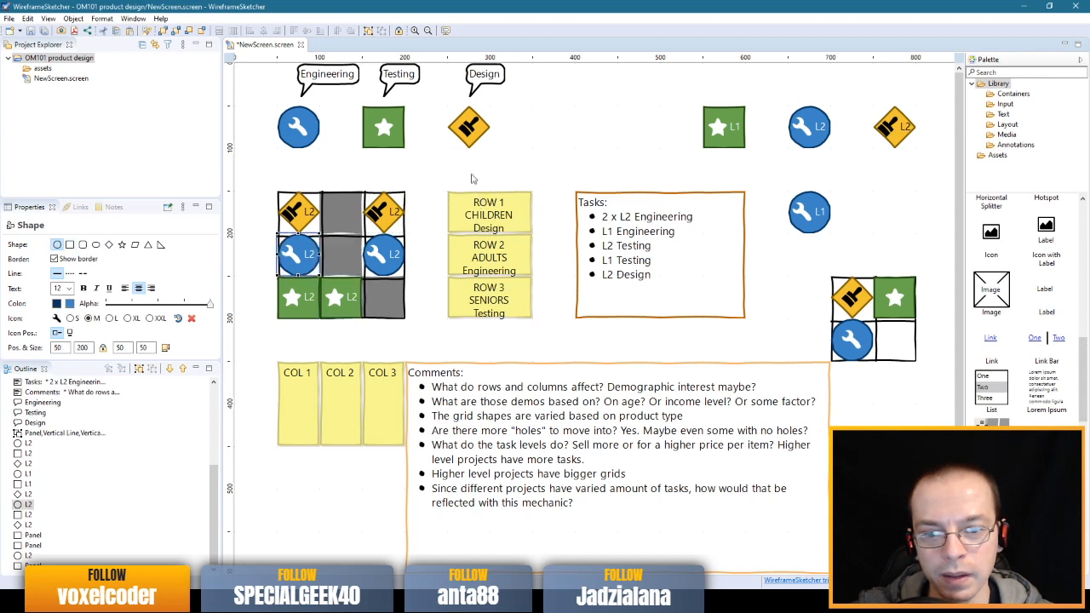
pyautogui.click(471, 175)
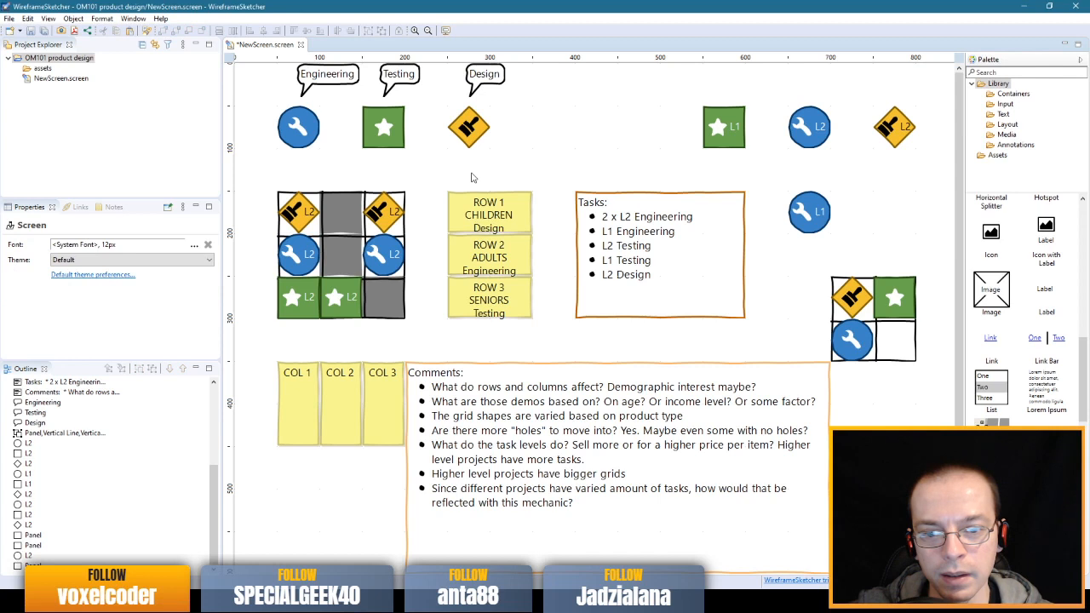
pyautogui.moveTo(259, 175); pyautogui.dragTo(416, 327)
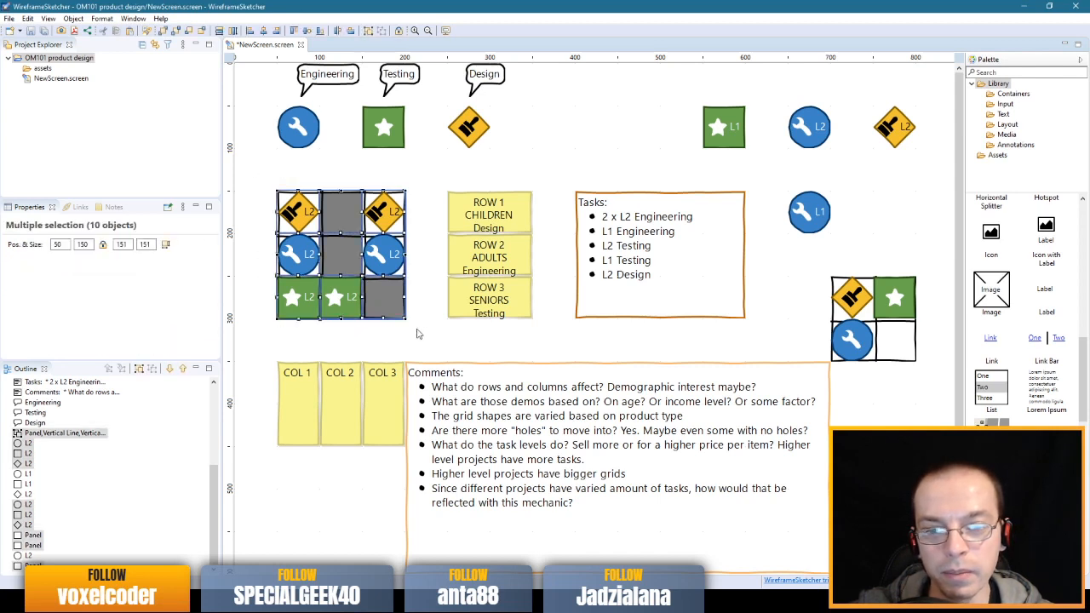
pyautogui.click(427, 313)
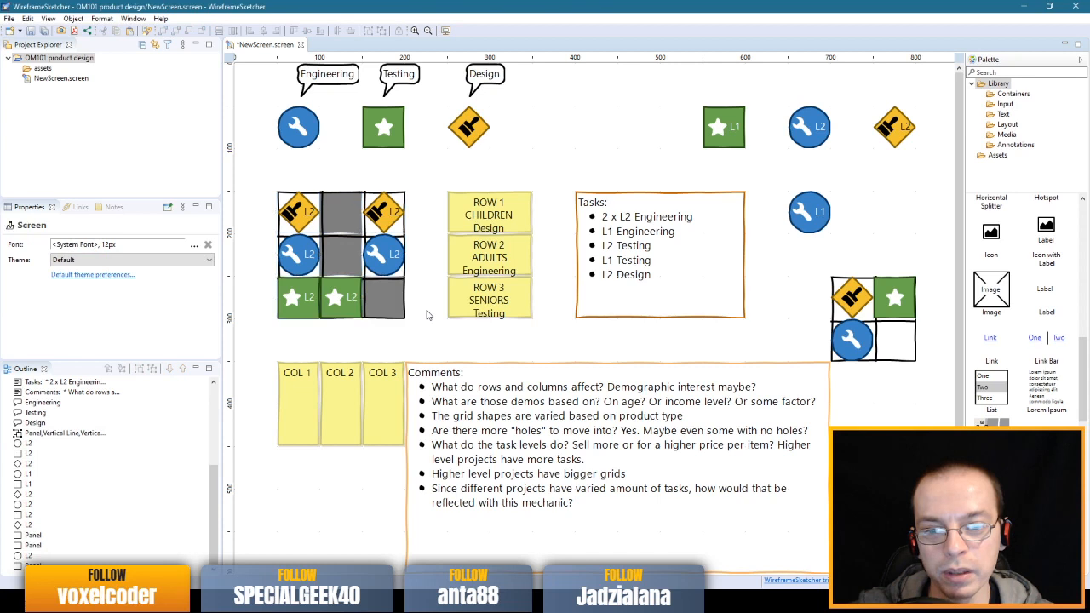
pyautogui.click(302, 221)
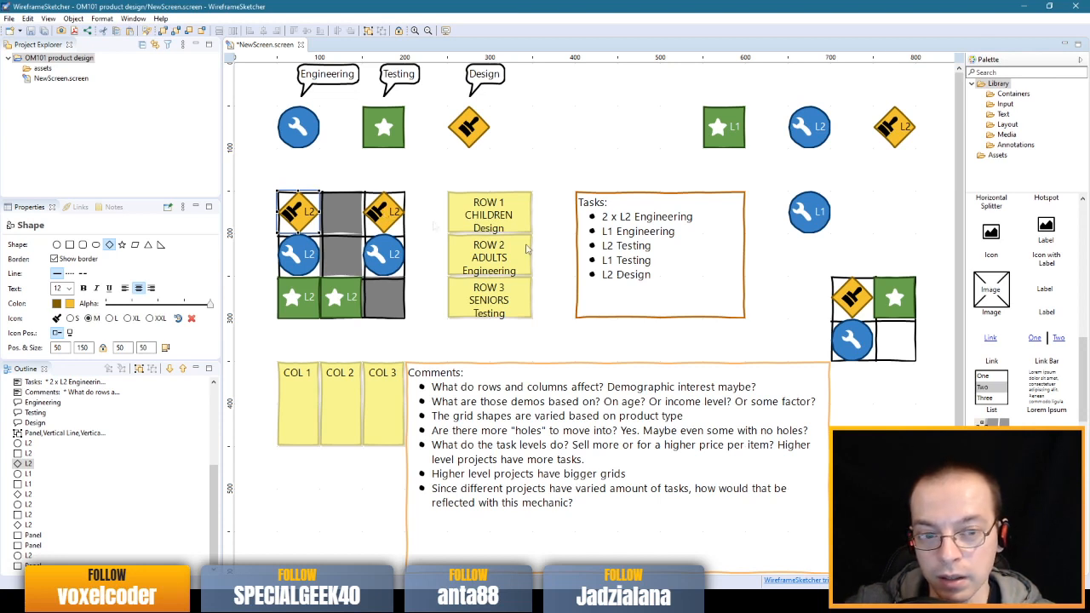
# - Remove the L1 Engineering and L1 Testing entries from the Tasks list and change the design entry to "2 x L2 Design"
pyautogui.doubleClick(620, 218)
pyautogui.click(642, 253)
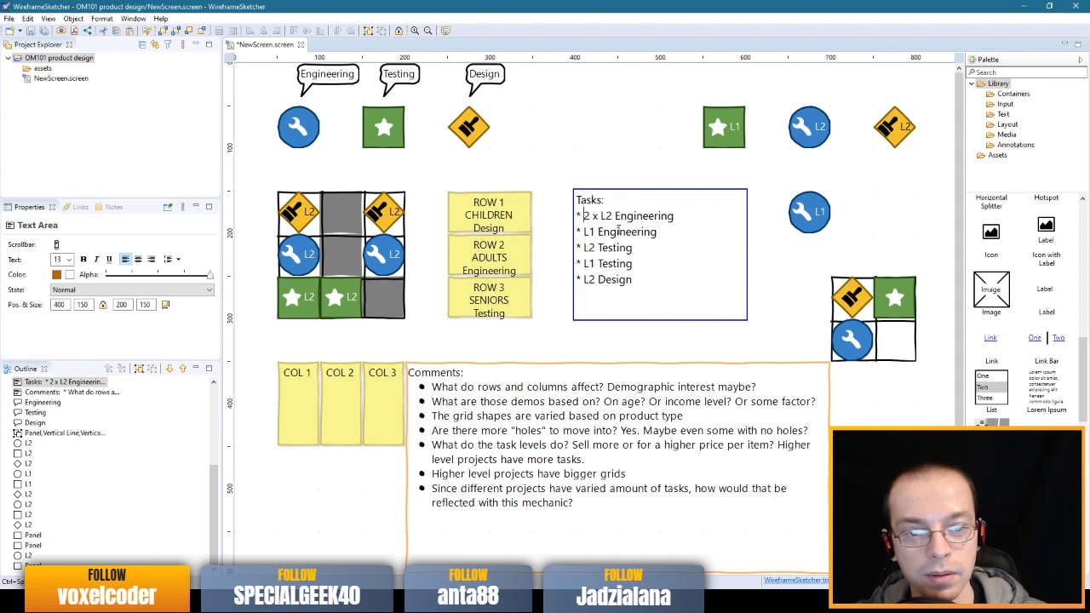
pyautogui.press('Down')
pyautogui.hotkey('shift', 'Down')
pyautogui.press('Delete')
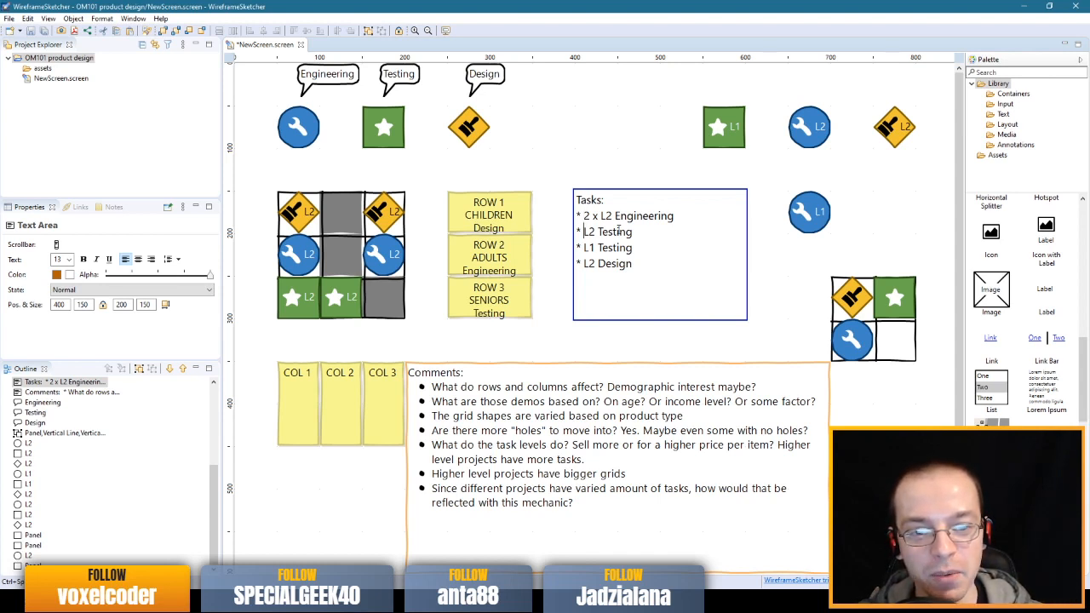
pyautogui.hotkey('shift', 'Down')
pyautogui.press('Delete')
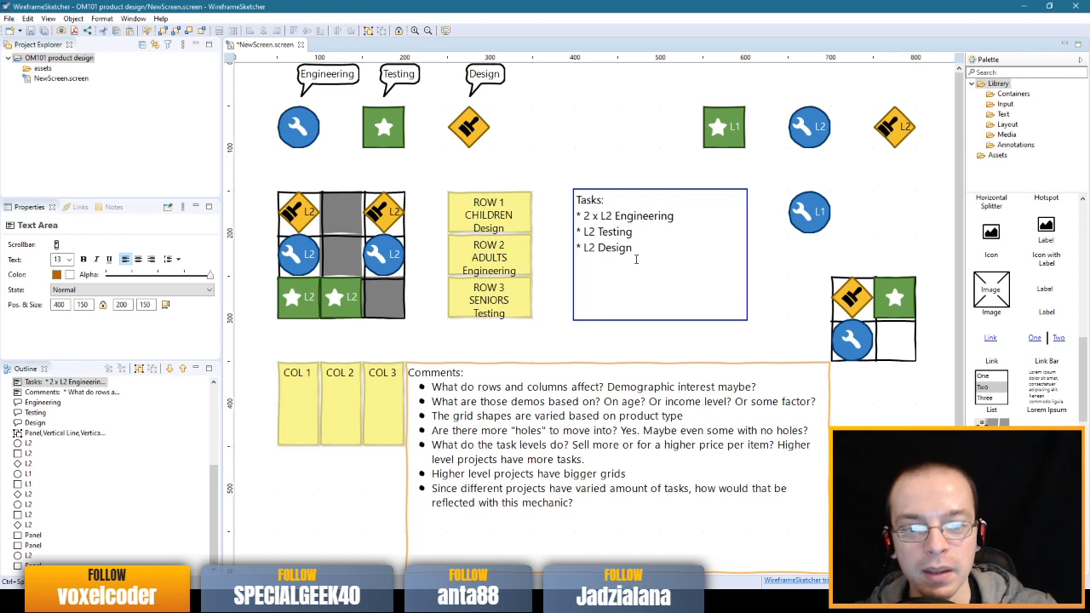
pyautogui.write('2 x')
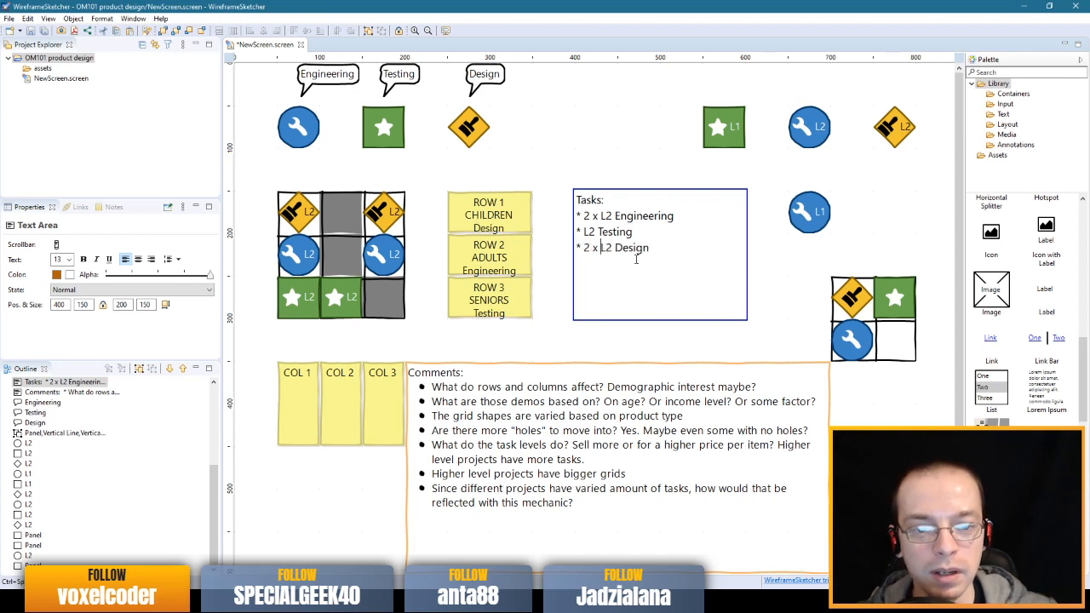
pyautogui.click(588, 155)
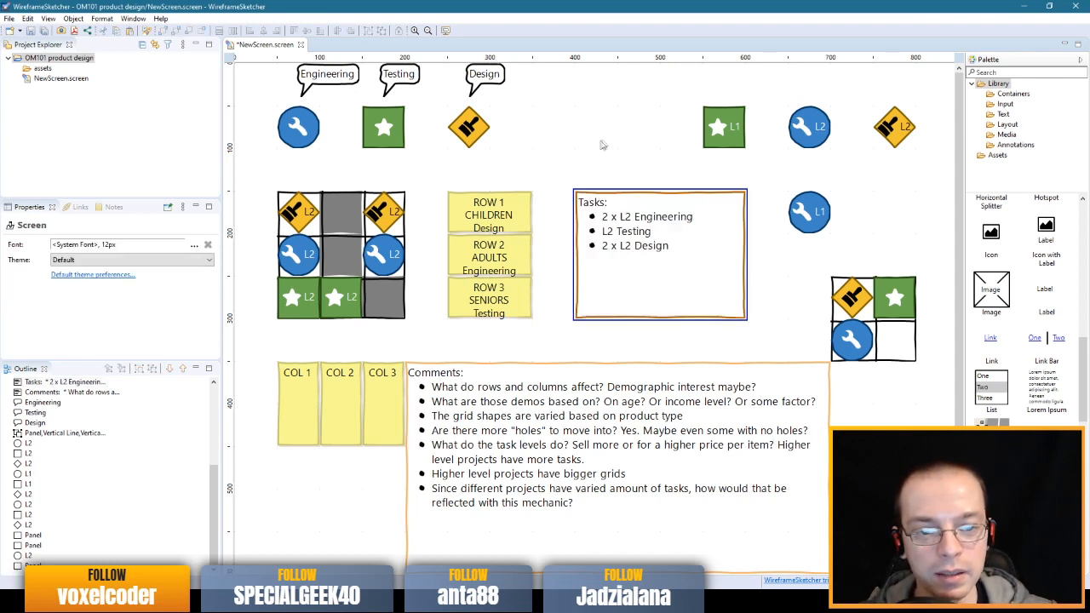
# - Examine the filled grid against the row notes and the revised task list
pyautogui.click(388, 213)
pyautogui.click(294, 215)
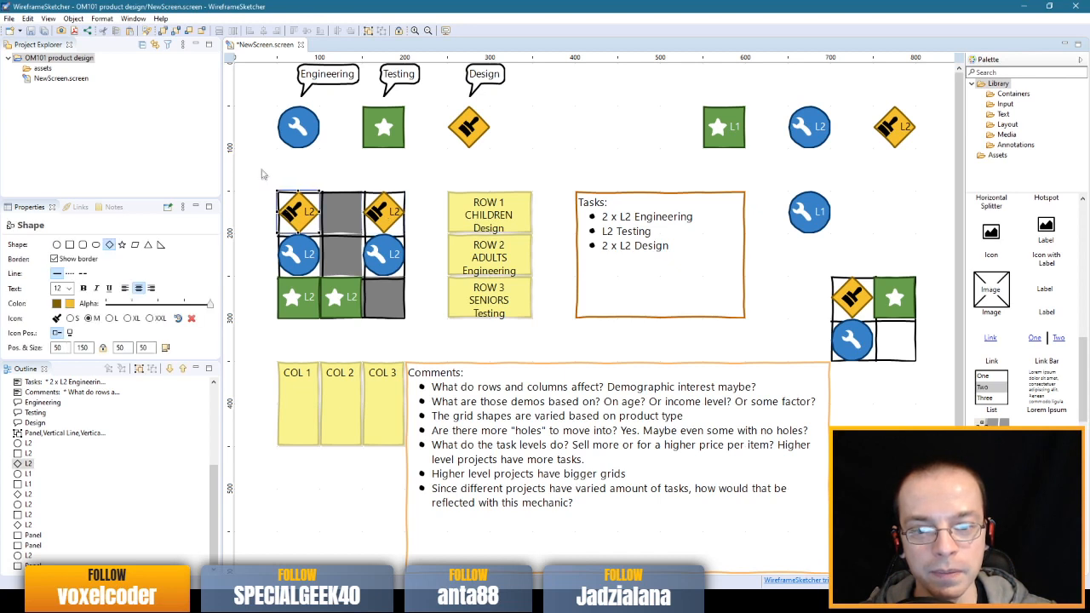
pyautogui.click(601, 155)
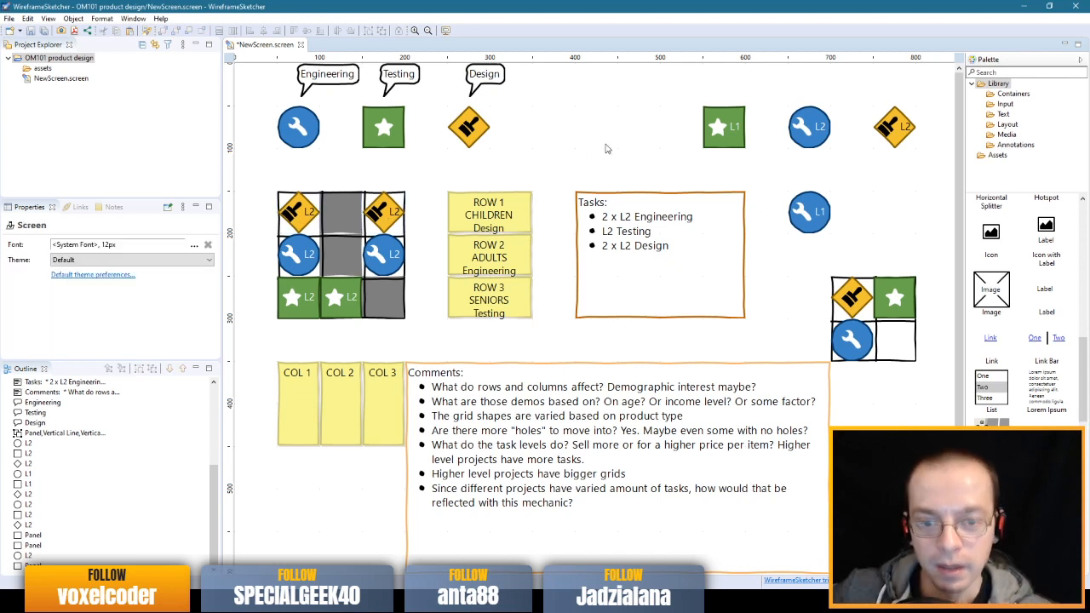
pyautogui.moveTo(429, 188); pyautogui.dragTo(547, 234)
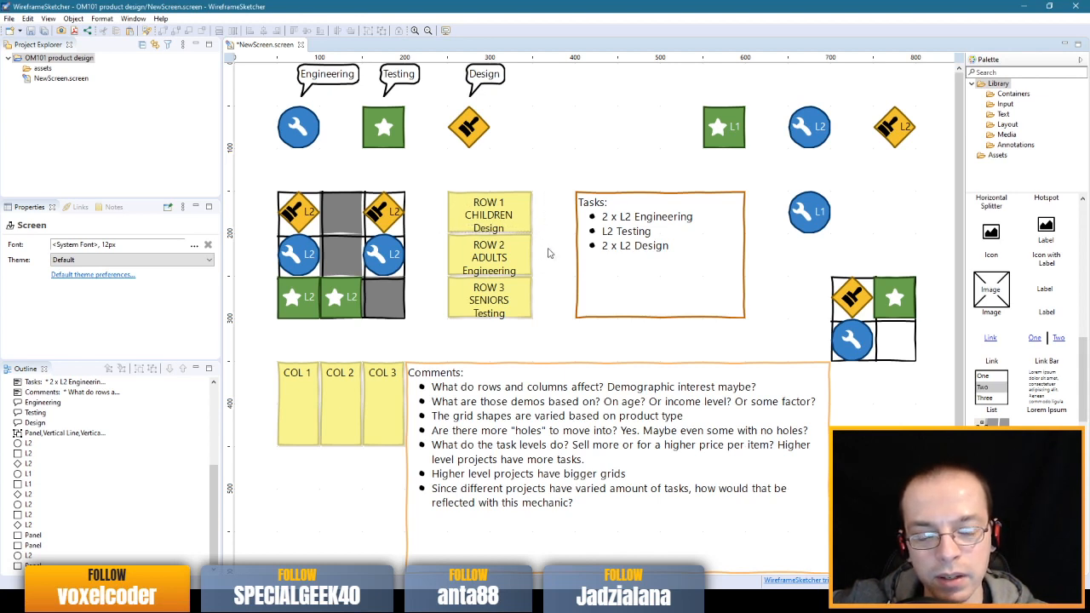
pyautogui.moveTo(425, 296); pyautogui.dragTo(545, 311)
pyautogui.moveTo(264, 179); pyautogui.dragTo(418, 319)
pyautogui.click(421, 324)
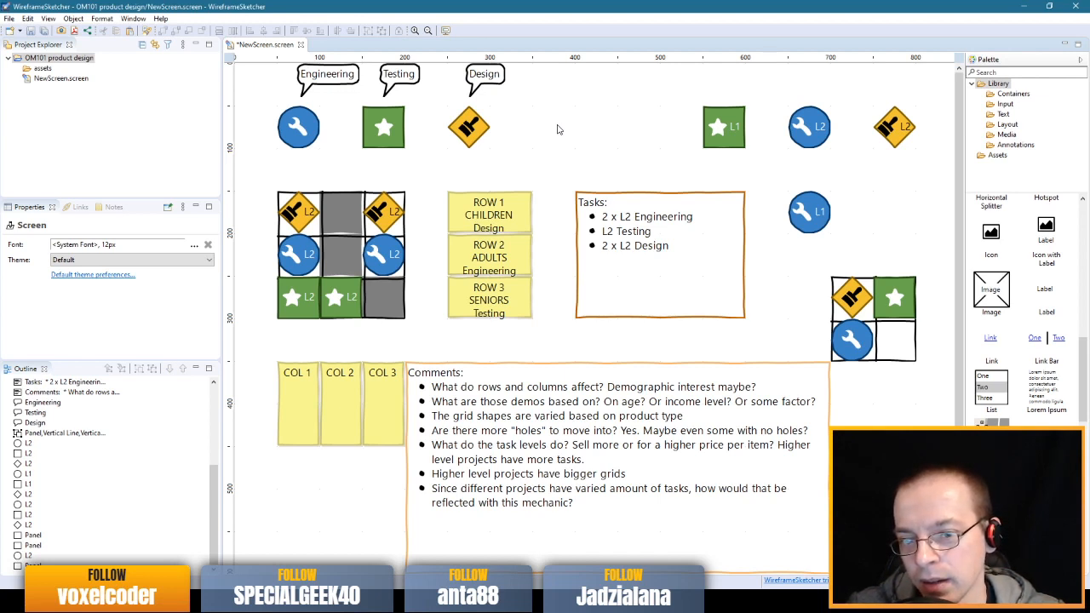
pyautogui.moveTo(251, 168); pyautogui.dragTo(418, 332)
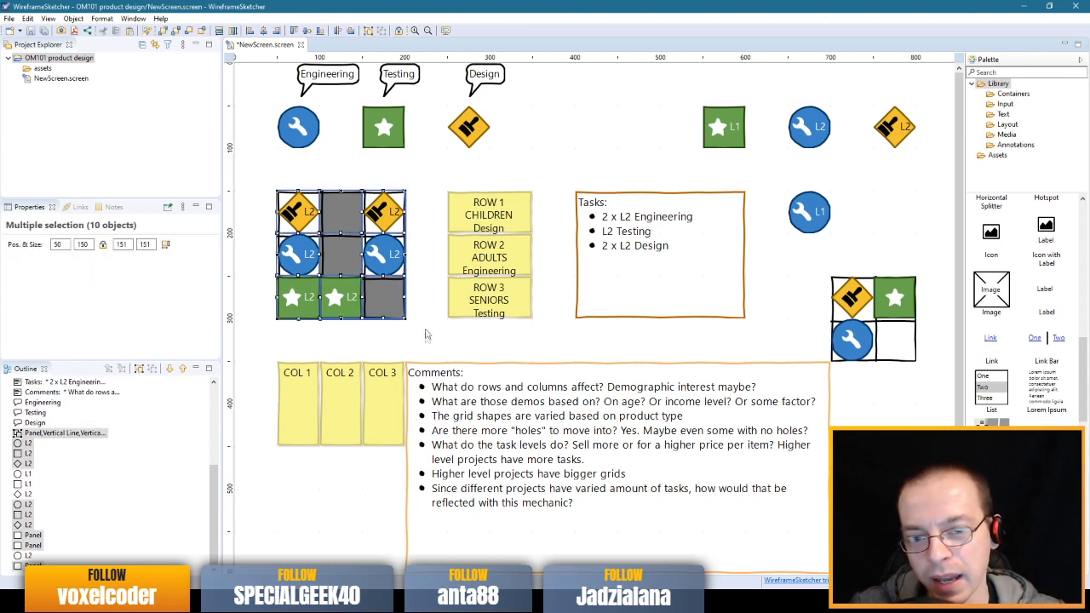
pyautogui.click(426, 330)
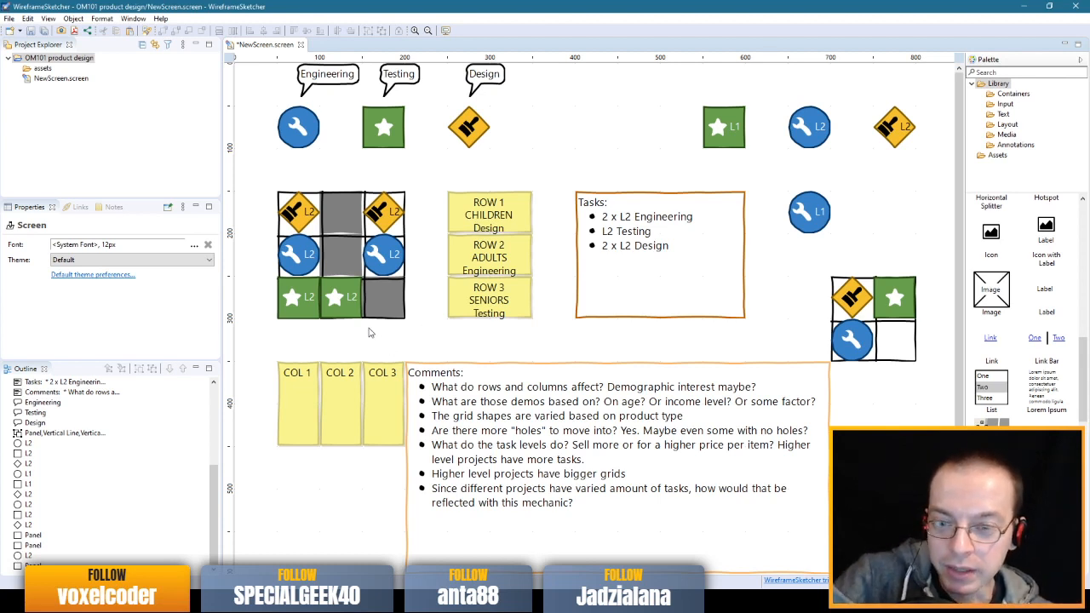
pyautogui.click(345, 303)
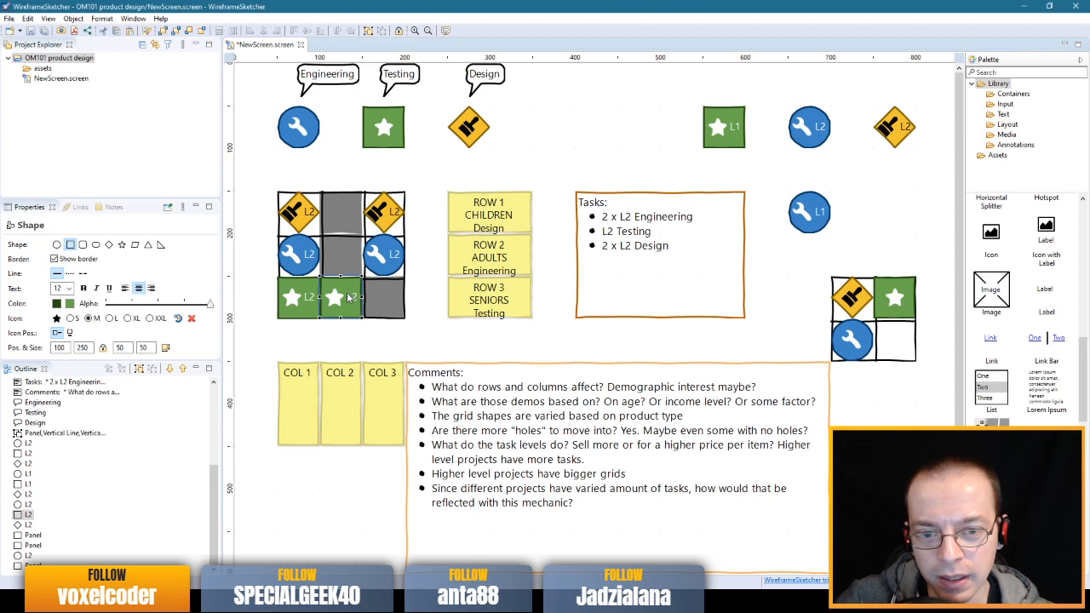
pyautogui.moveTo(347, 298); pyautogui.dragTo(423, 304)
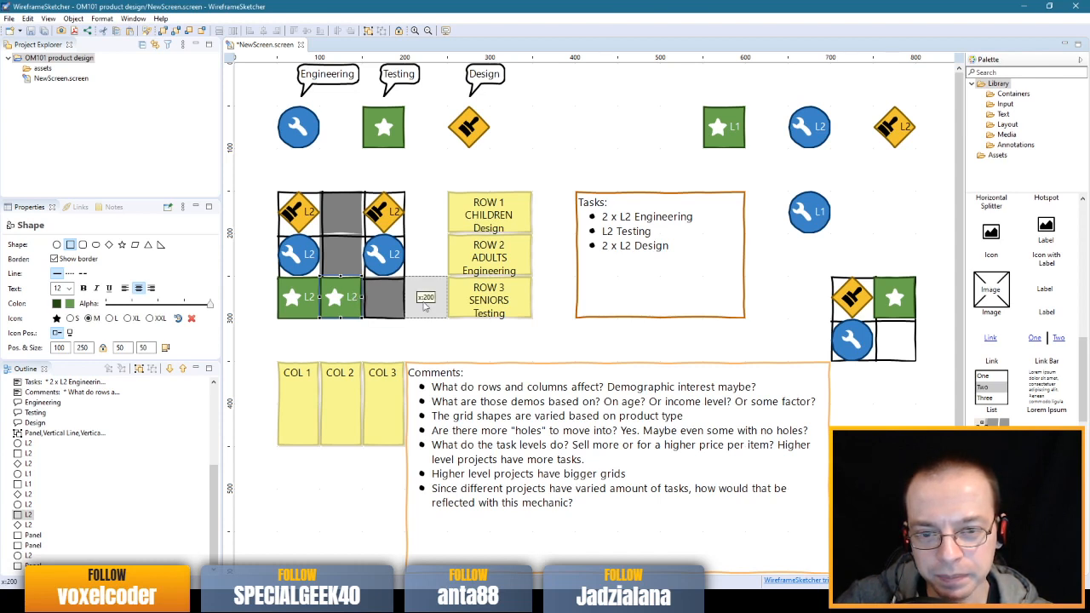
pyautogui.moveTo(423, 303); pyautogui.dragTo(385, 268)
# - Swap the L2 Design diamond in row 1, column 3 with the L2 Engineering circle below it, parking the diamond outside the grid meanwhile
pyautogui.click(386, 266)
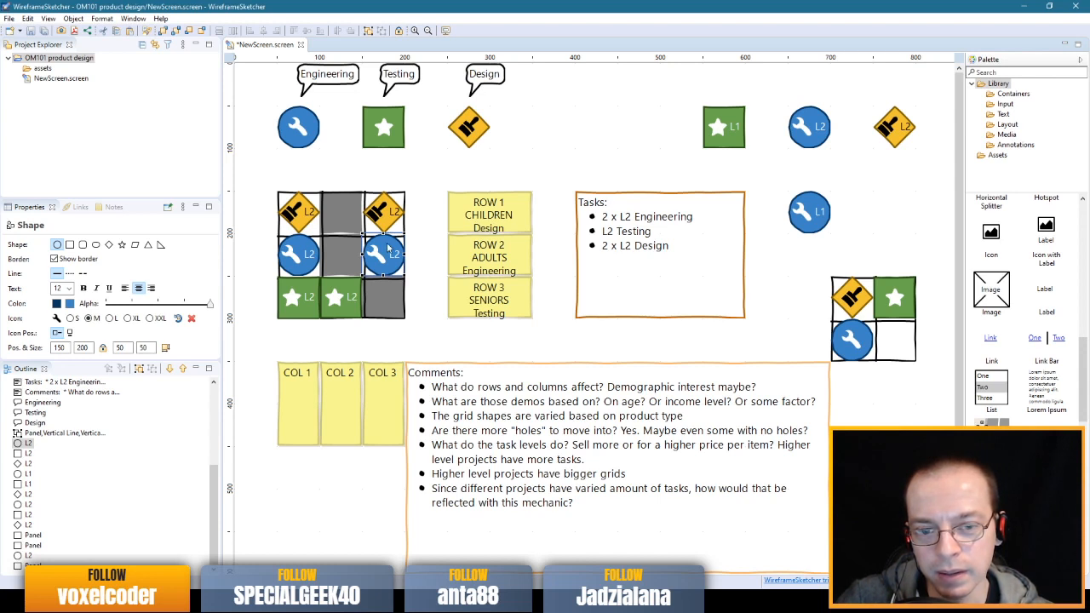
pyautogui.click(388, 217)
pyautogui.moveTo(398, 217); pyautogui.dragTo(441, 217)
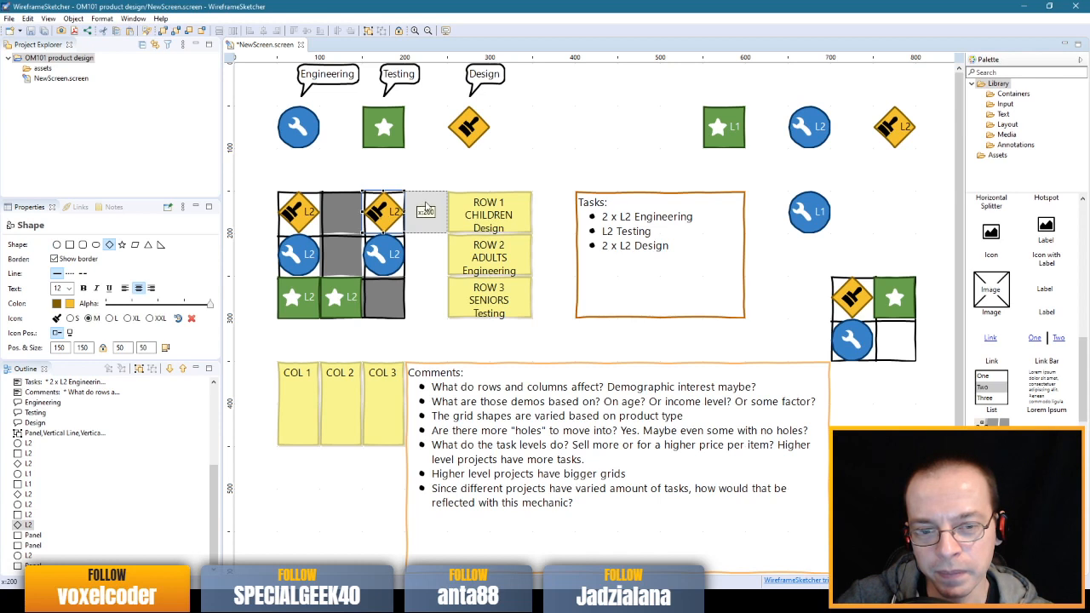
pyautogui.click(388, 266)
pyautogui.moveTo(388, 265)
pyautogui.mouseDown()
pyautogui.moveTo(387, 223)
pyautogui.moveTo(384, 254)
pyautogui.mouseUp()
pyautogui.click(428, 219)
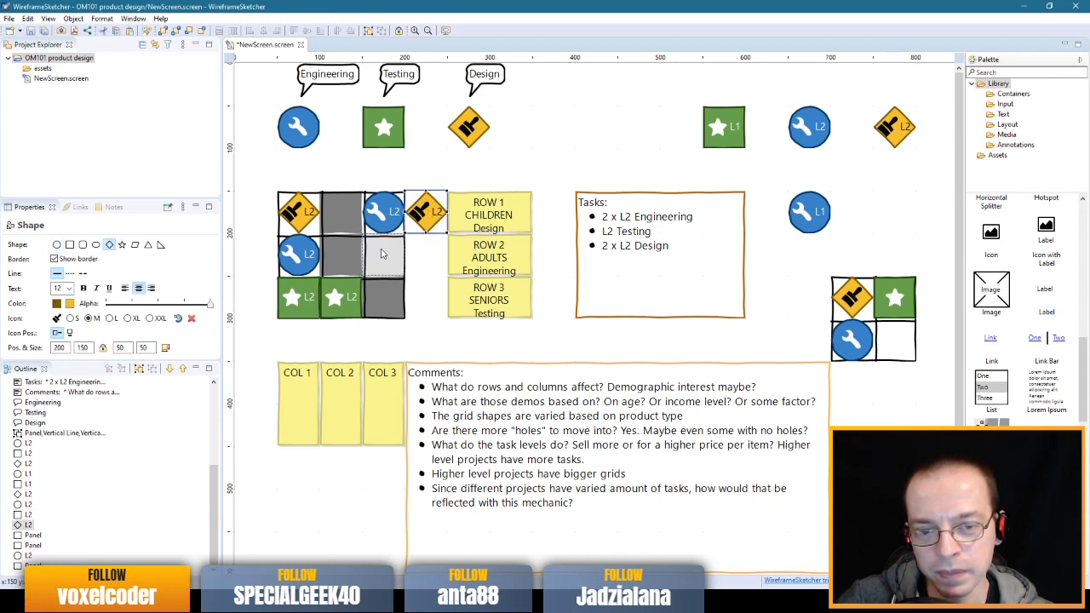
pyautogui.click(426, 216)
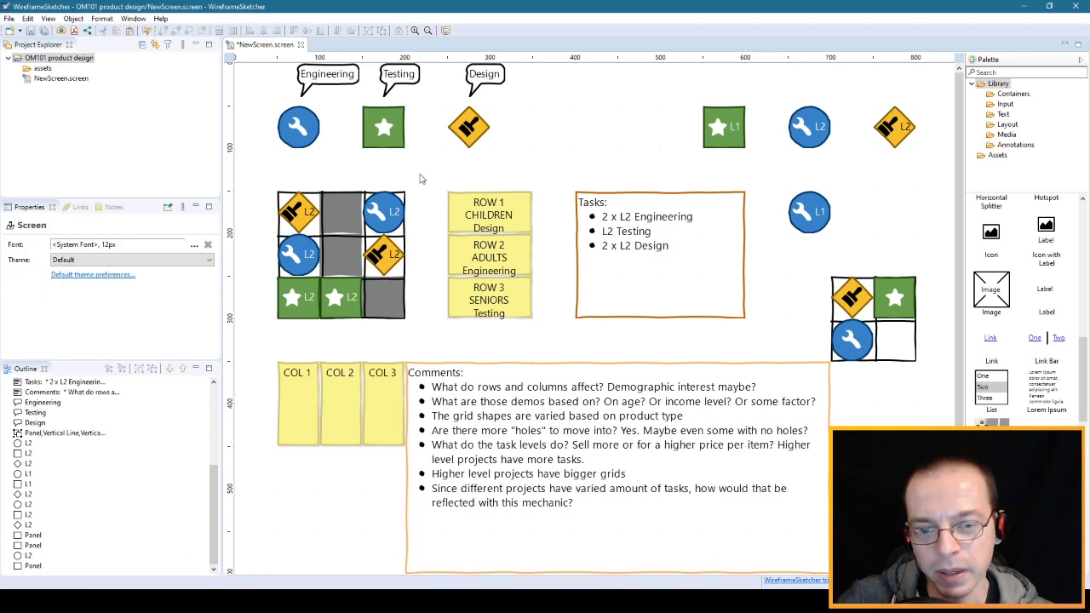
# - Examine the tiles in each grid row against the Children, Adults and Seniors row notes
pyautogui.click(306, 218)
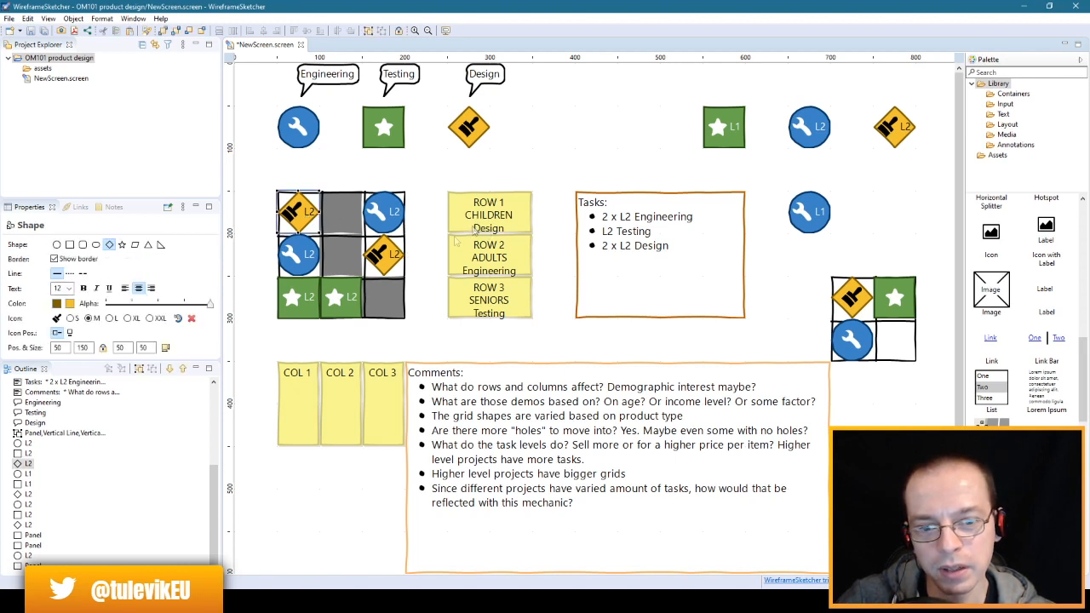
pyautogui.click(302, 258)
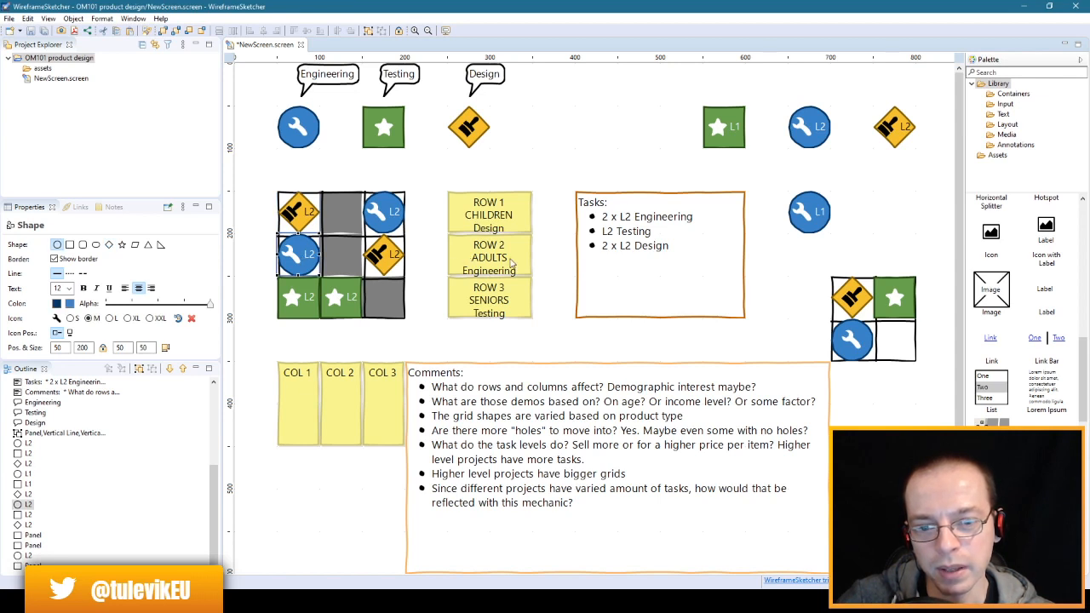
pyautogui.moveTo(288, 323); pyautogui.dragTo(352, 300)
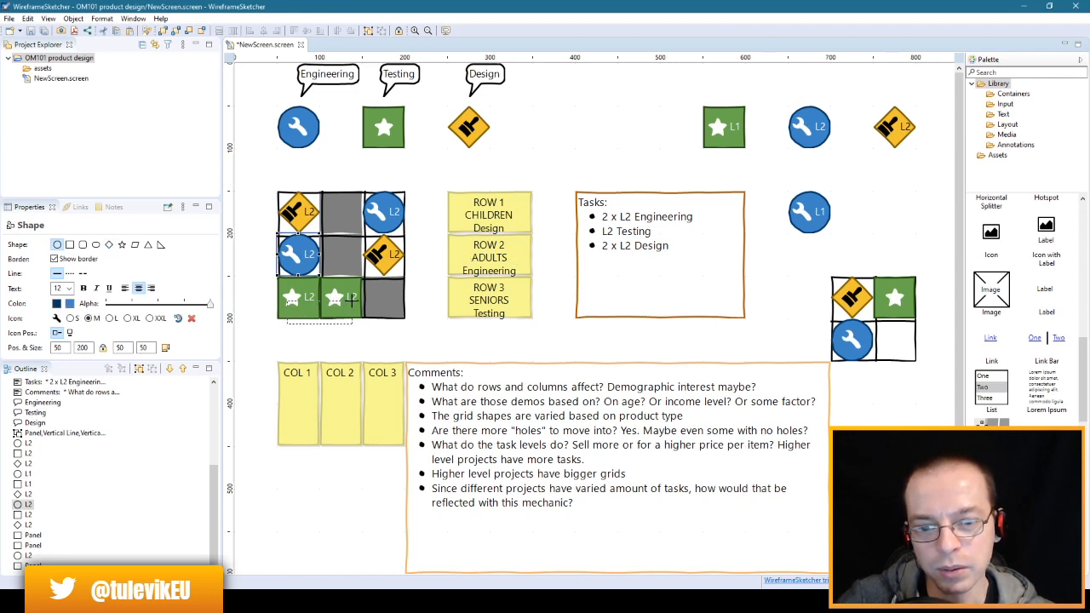
pyautogui.click(484, 315)
pyautogui.click(559, 304)
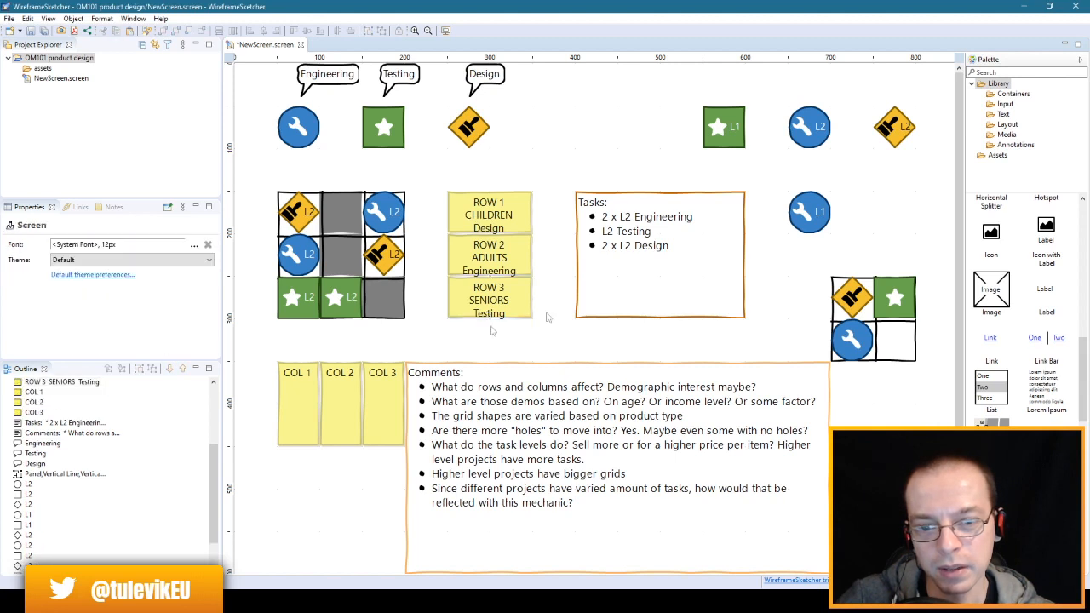
pyautogui.moveTo(414, 320); pyautogui.dragTo(259, 275)
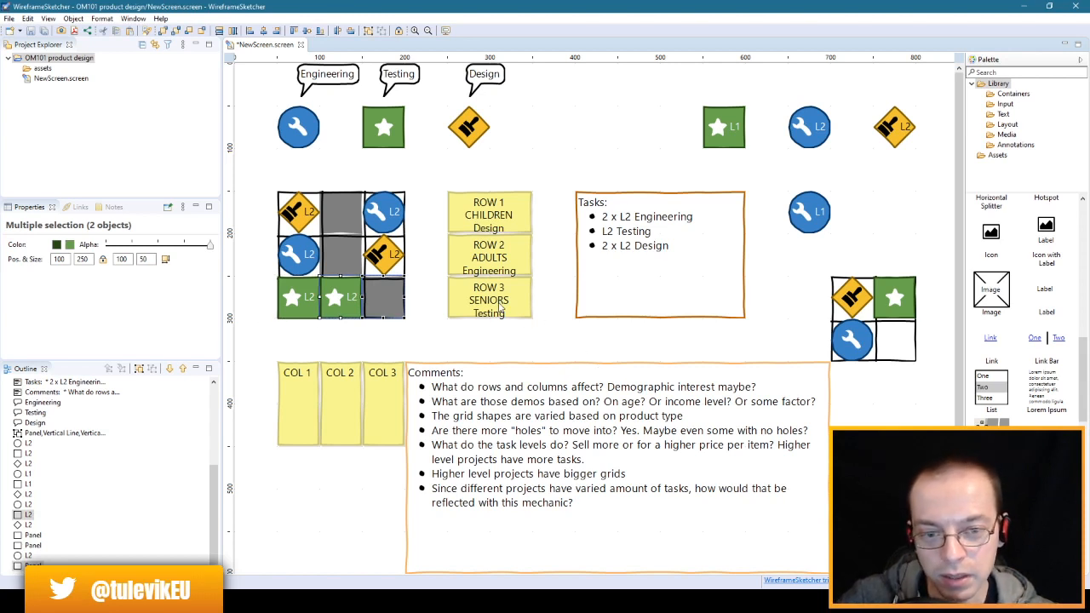
pyautogui.click(550, 305)
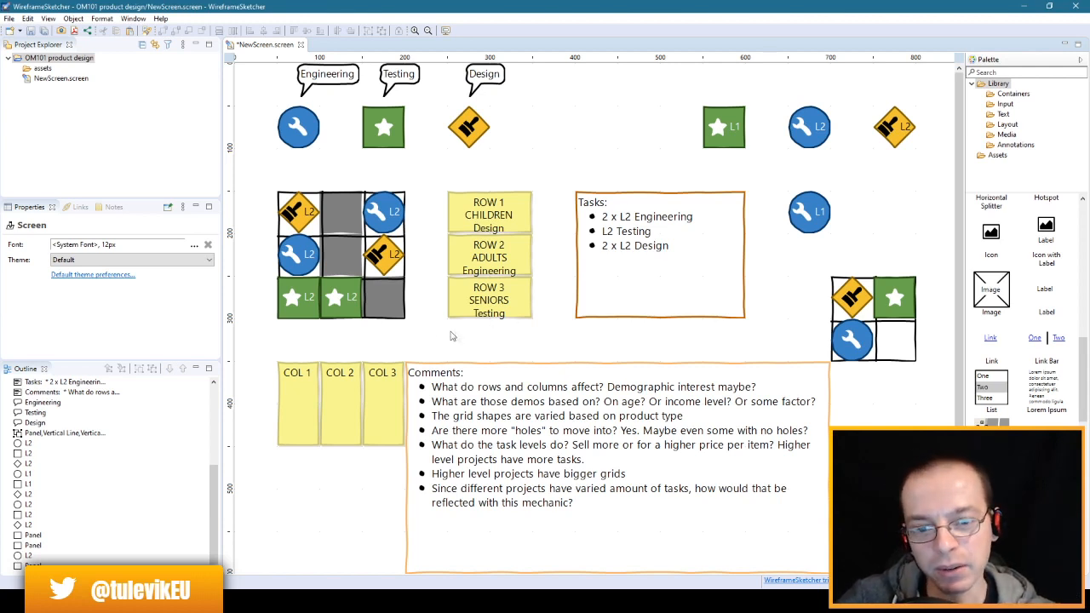
pyautogui.moveTo(426, 323); pyautogui.dragTo(551, 278)
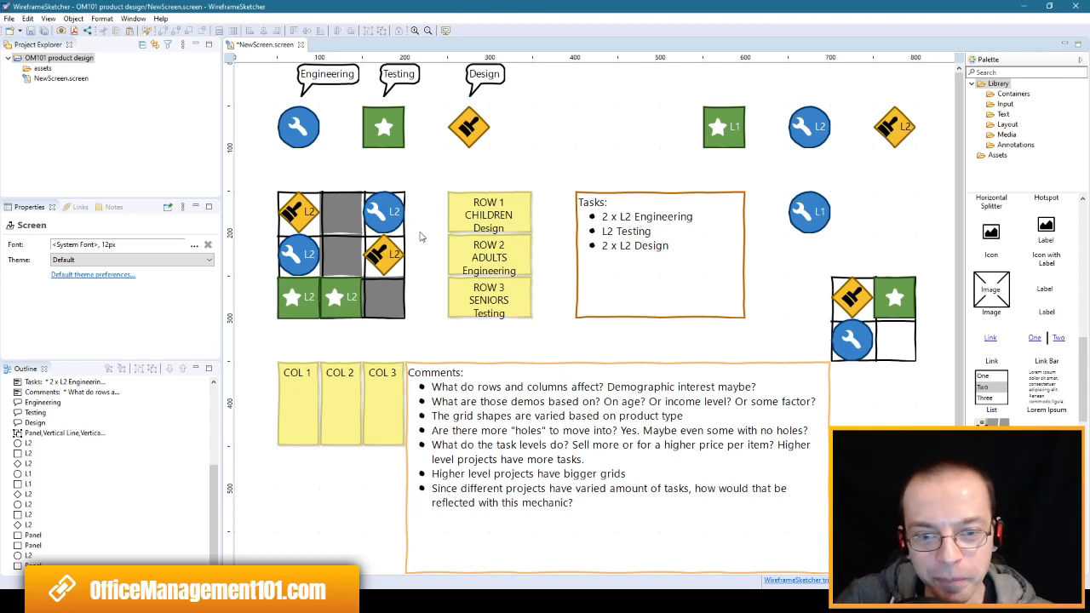
pyautogui.moveTo(428, 174); pyautogui.dragTo(548, 237)
pyautogui.click(564, 180)
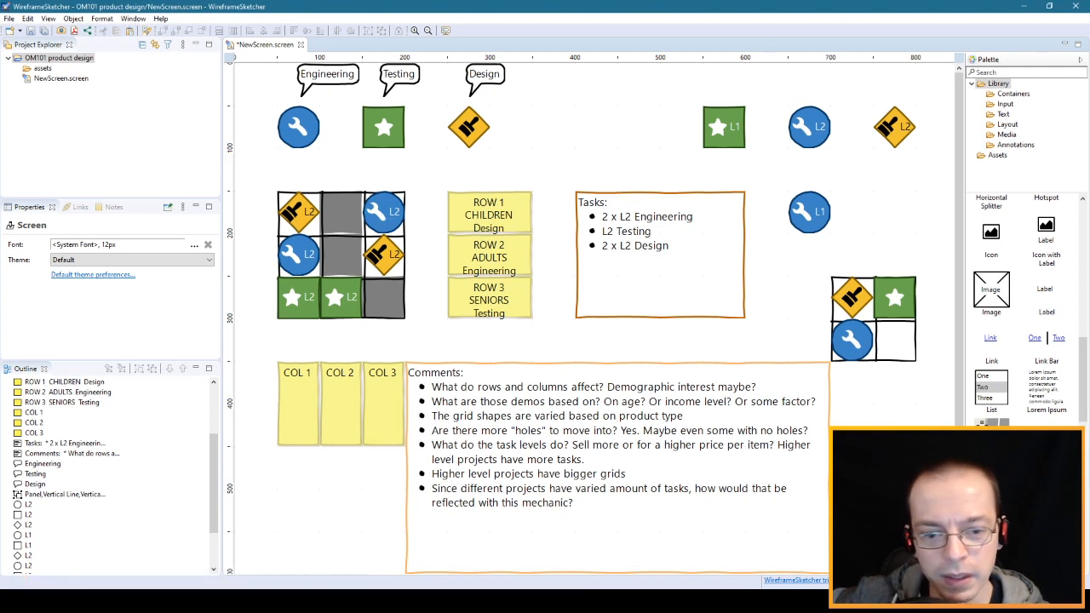
# - Switch to project_puzzle5.pdn in paint.net and delete the last two columns of the white grid on Layer 8
pyautogui.click(341, 601)
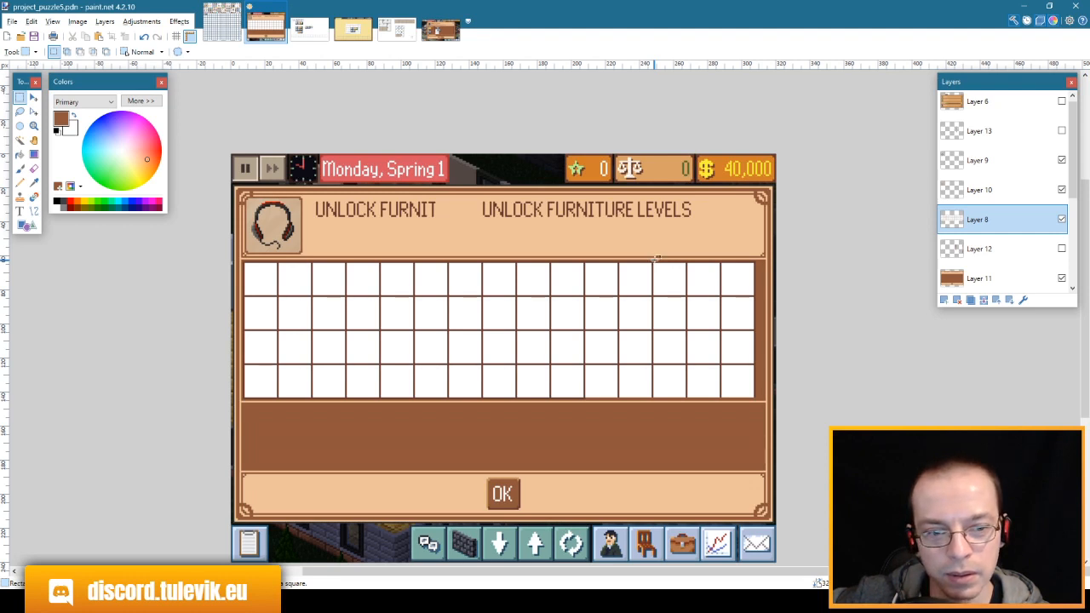
pyautogui.moveTo(655, 258); pyautogui.dragTo(758, 400)
pyautogui.click(708, 298)
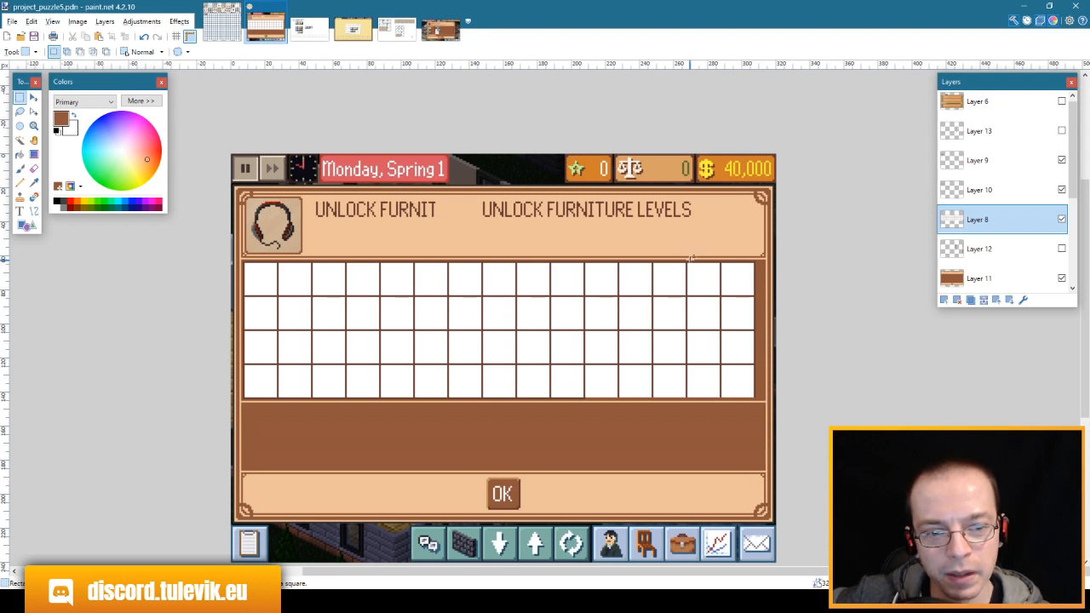
pyautogui.moveTo(690, 258); pyautogui.dragTo(708, 303)
pyautogui.click(706, 300)
pyautogui.moveTo(689, 252); pyautogui.dragTo(756, 402)
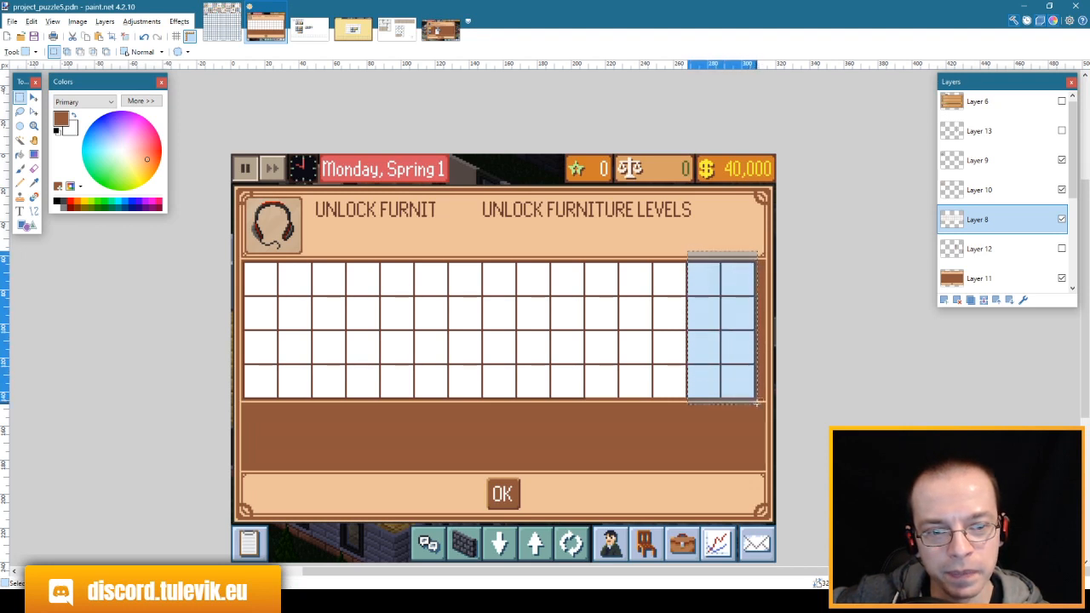
pyautogui.press('Delete')
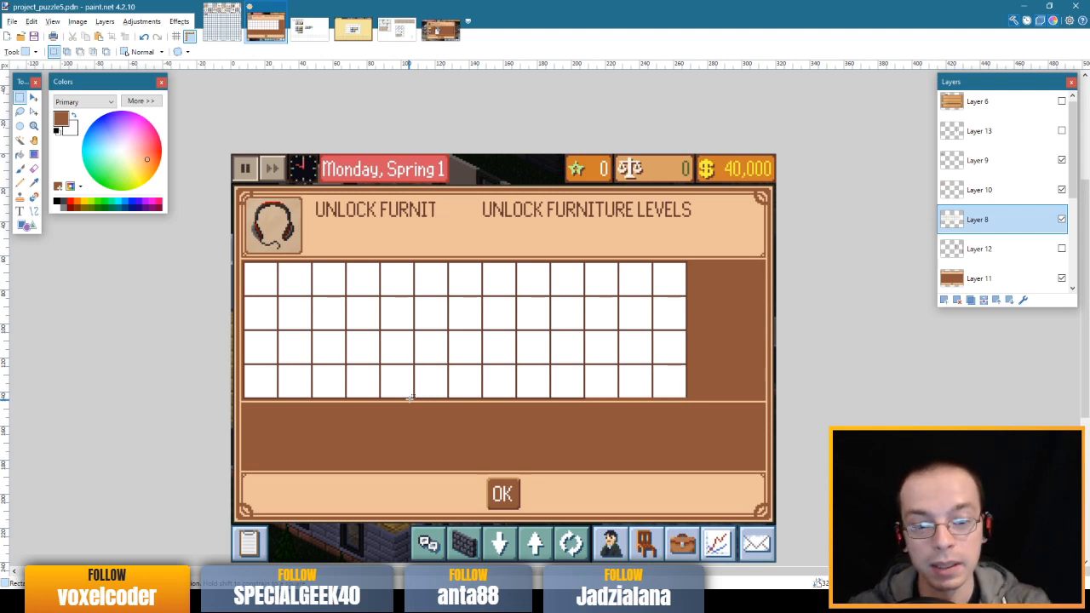
pyautogui.click(368, 334)
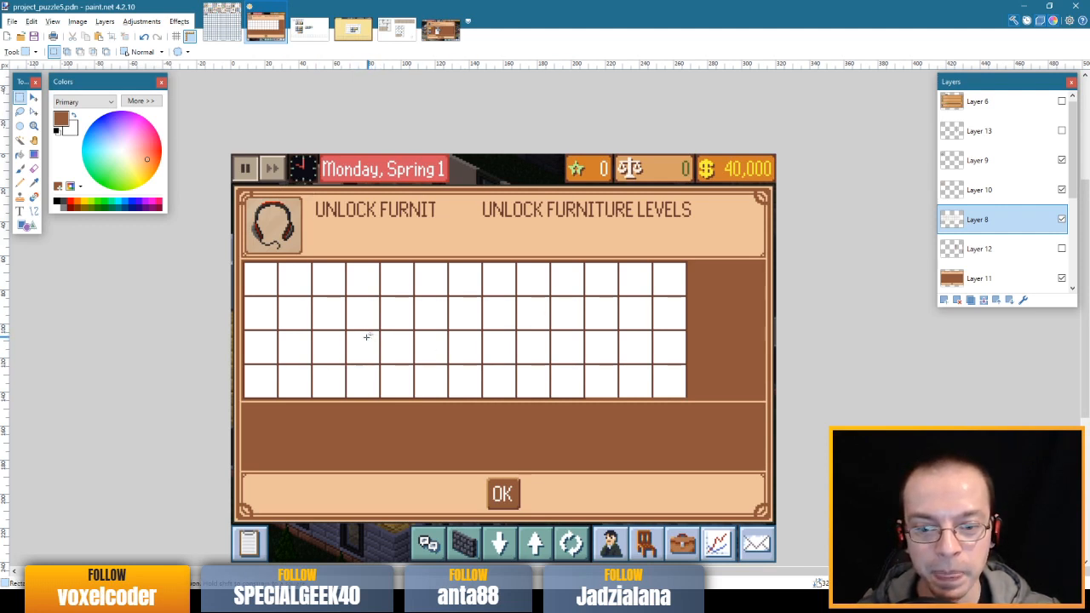
pyautogui.moveTo(346, 329); pyautogui.dragTo(377, 361)
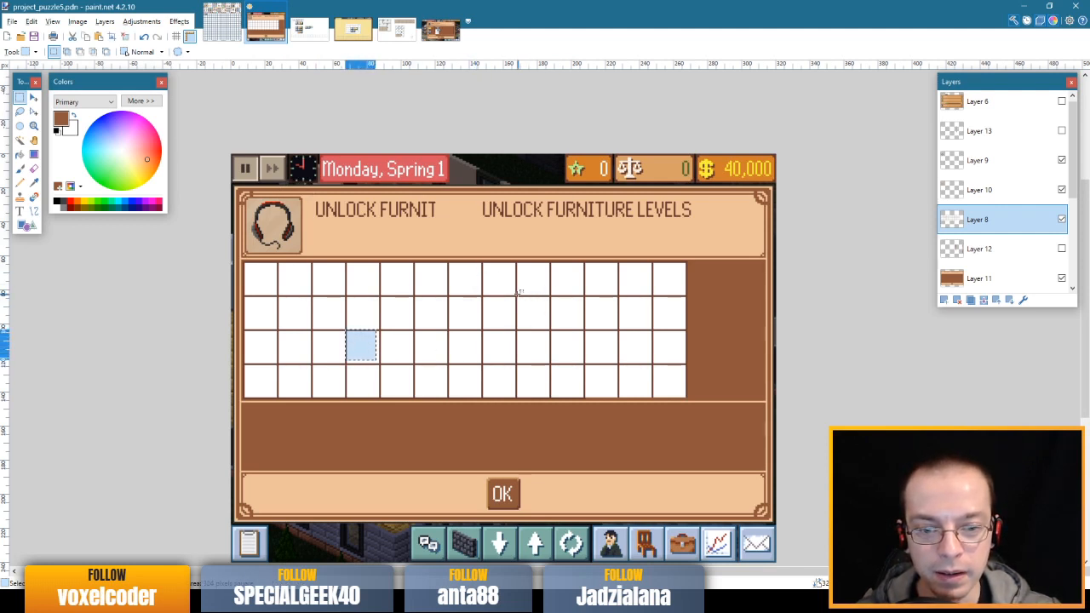
pyautogui.moveTo(516, 294); pyautogui.dragTo(560, 328)
pyautogui.moveTo(452, 260); pyautogui.dragTo(482, 299)
pyautogui.moveTo(343, 276); pyautogui.dragTo(393, 313)
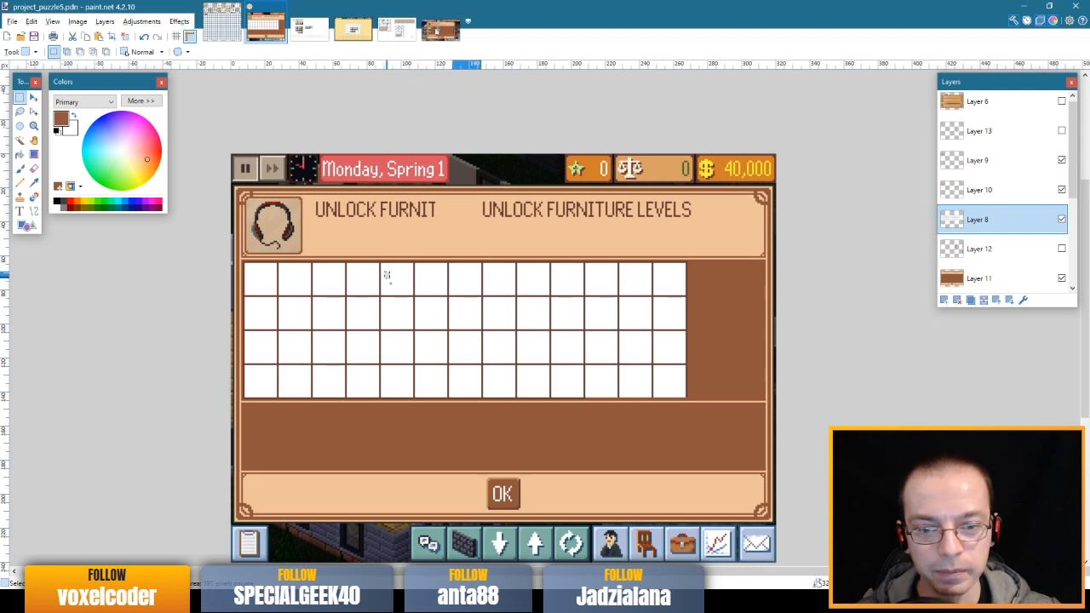
pyautogui.click(401, 314)
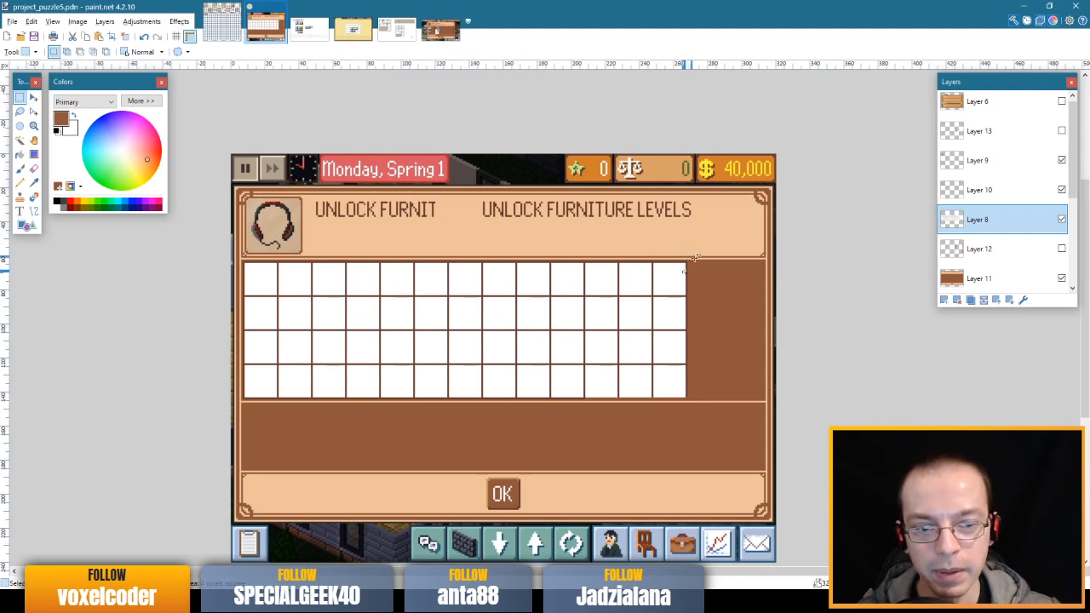
pyautogui.moveTo(715, 258); pyautogui.dragTo(706, 336)
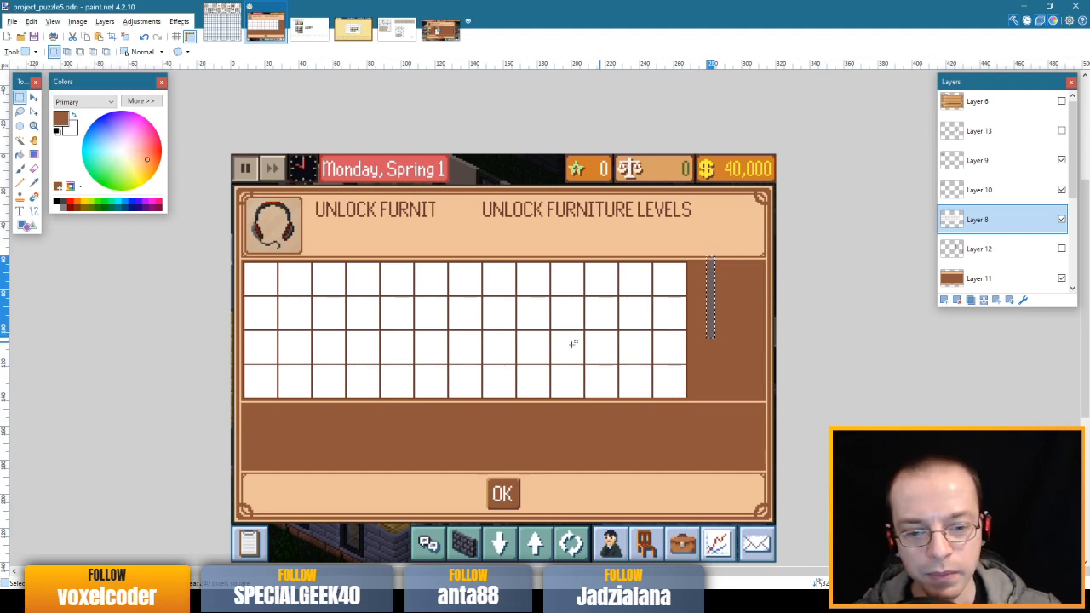
# - Switch to the Office Management 101 game and close its Projects window
pyautogui.hotkey('alt', 'Tab')
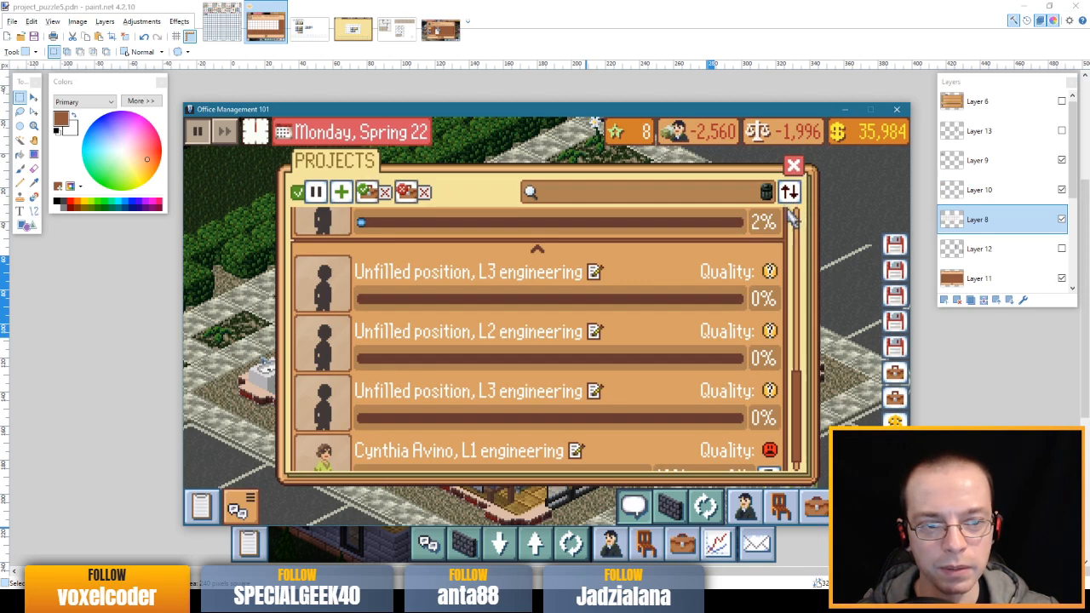
pyautogui.click(792, 165)
pyautogui.scroll(-3, 590, 281)
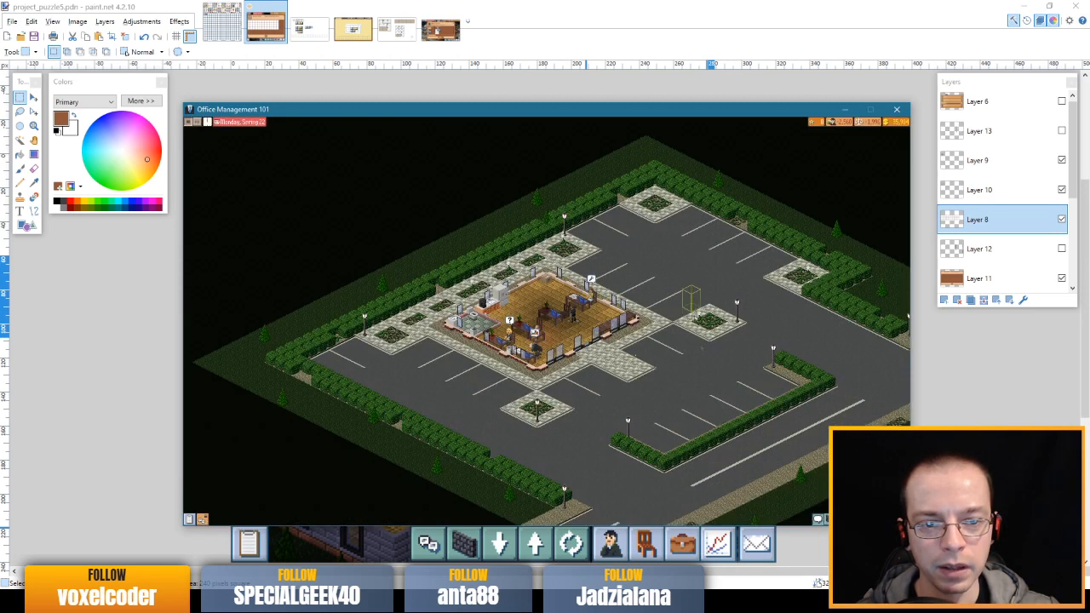
pyautogui.hotkey('alt', 'Tab')
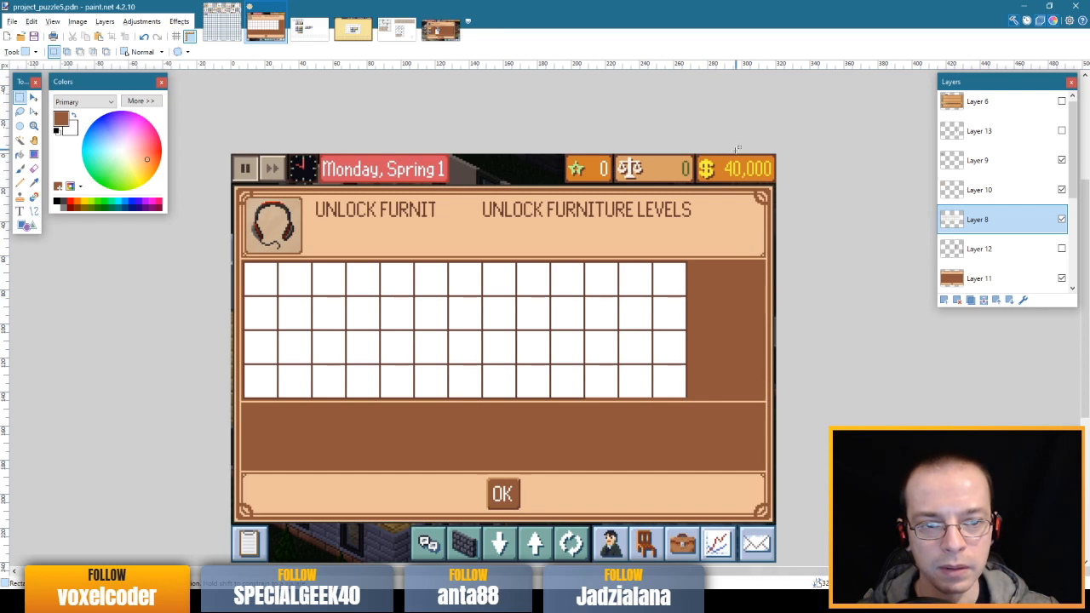
pyautogui.hotkey('alt', 'Tab')
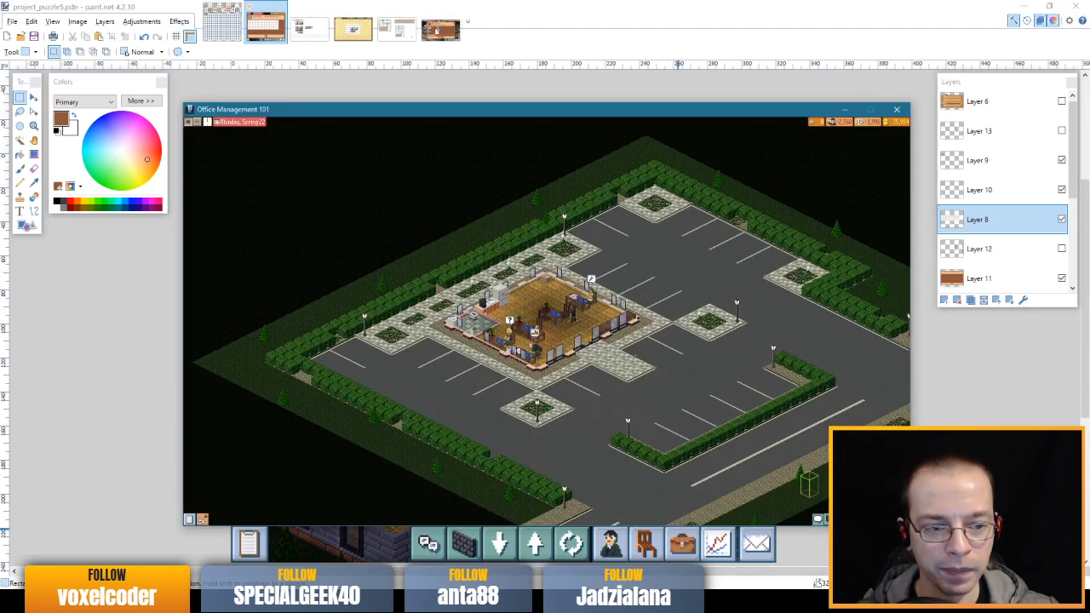
# - Open a new product from the Projects window to view its components and schematics, cancel it and close Projects
pyautogui.click(884, 519)
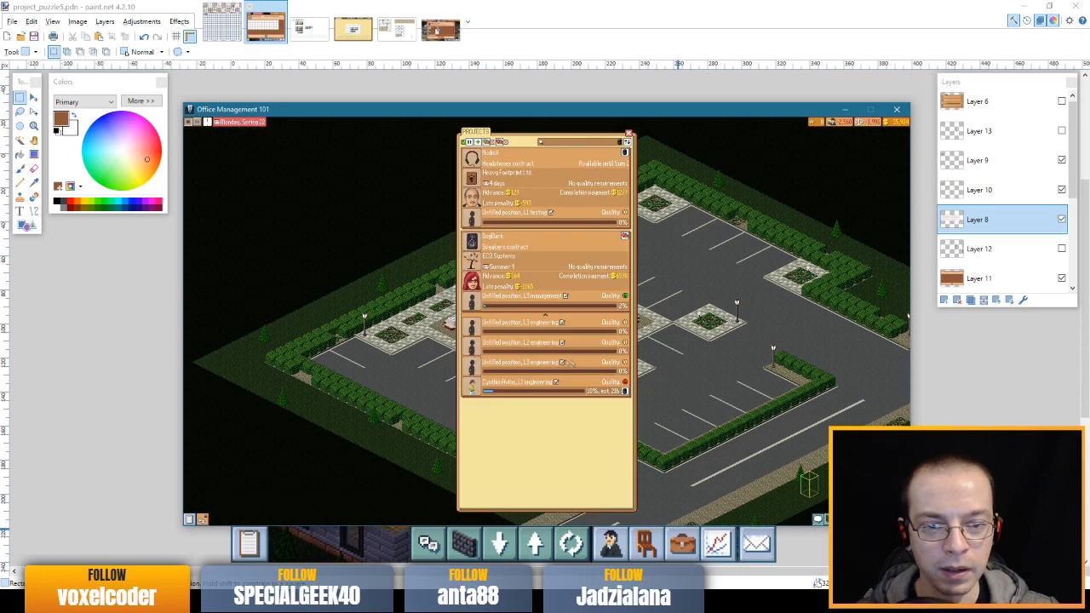
pyautogui.click(478, 142)
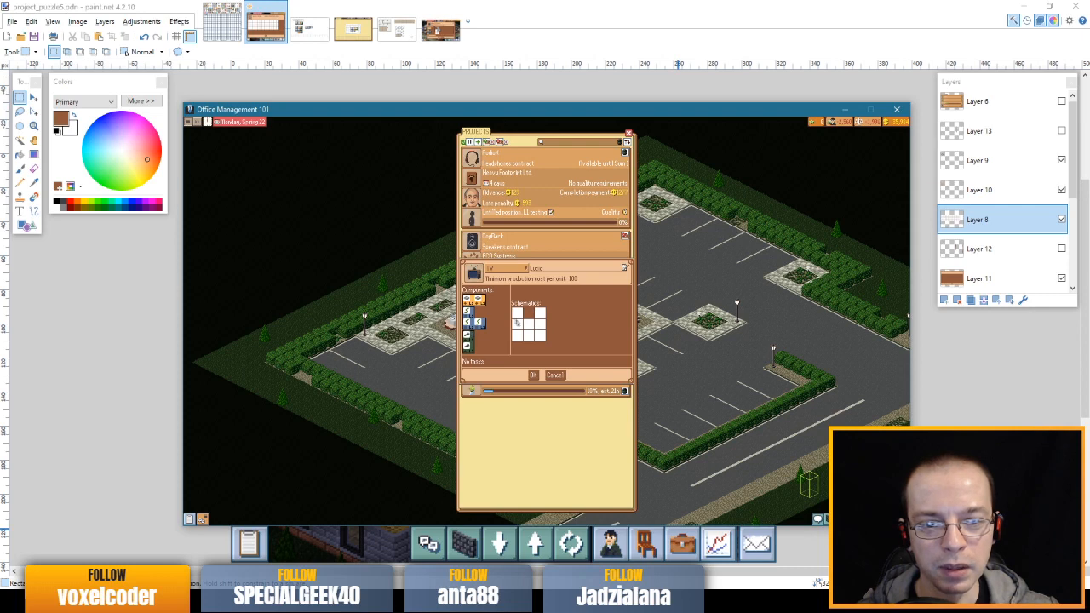
pyautogui.click(556, 374)
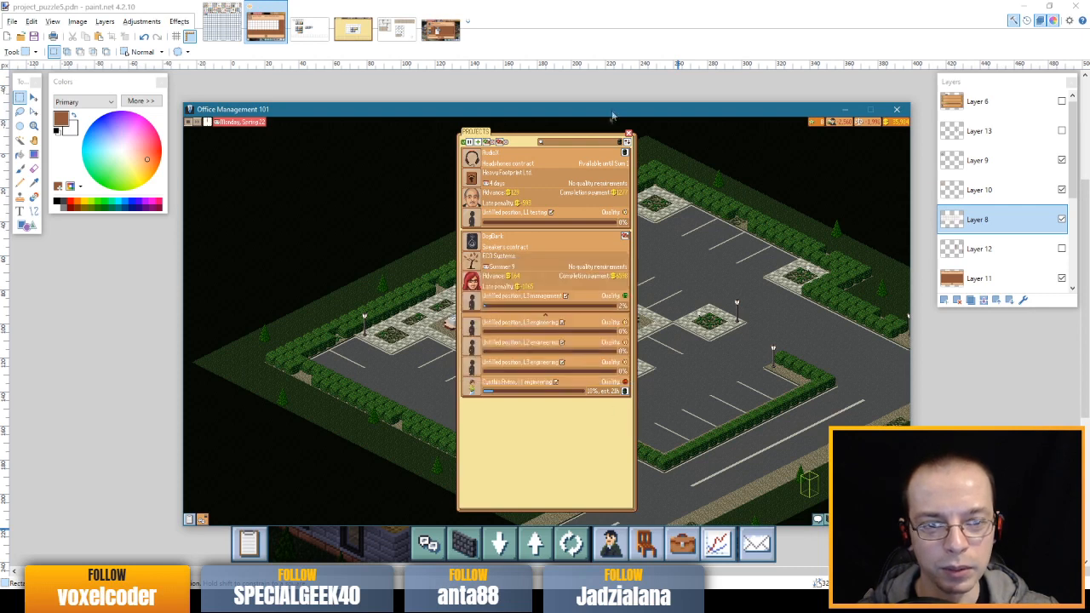
pyautogui.click(628, 134)
# - Examine a new product's components and schematics in the full-screen game, cancel it and switch back to the WireframeSketcher mockup
pyautogui.scroll(1, 595, 247)
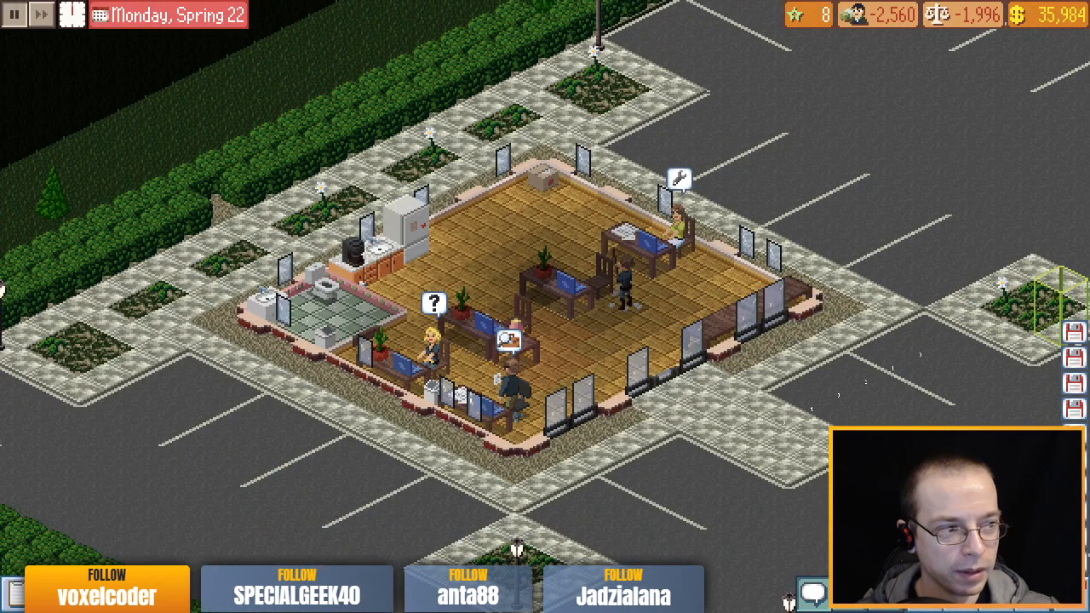
pyautogui.click(950, 593)
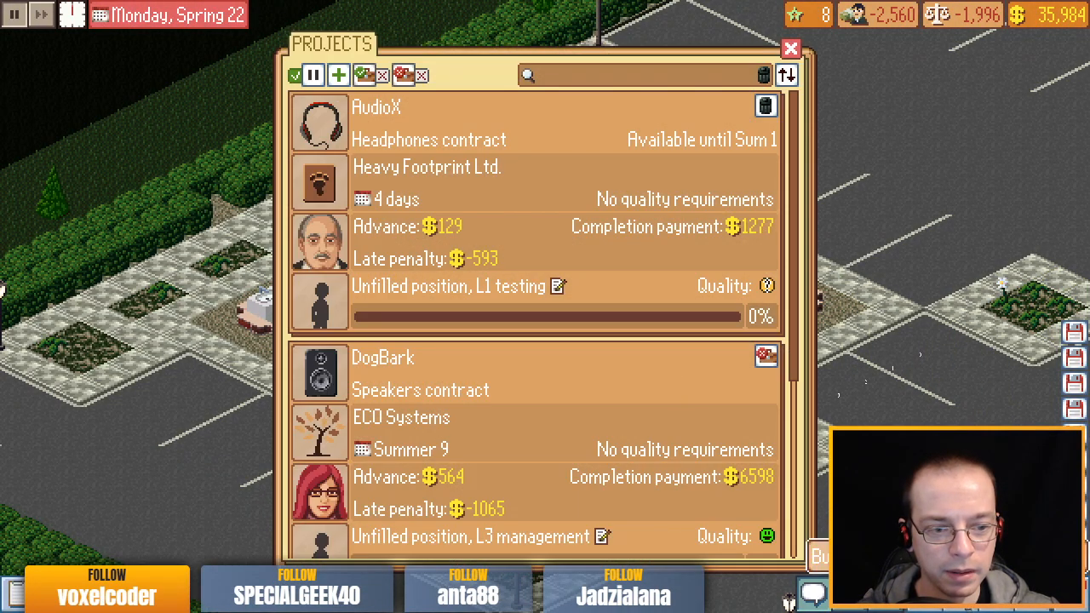
pyautogui.click(340, 77)
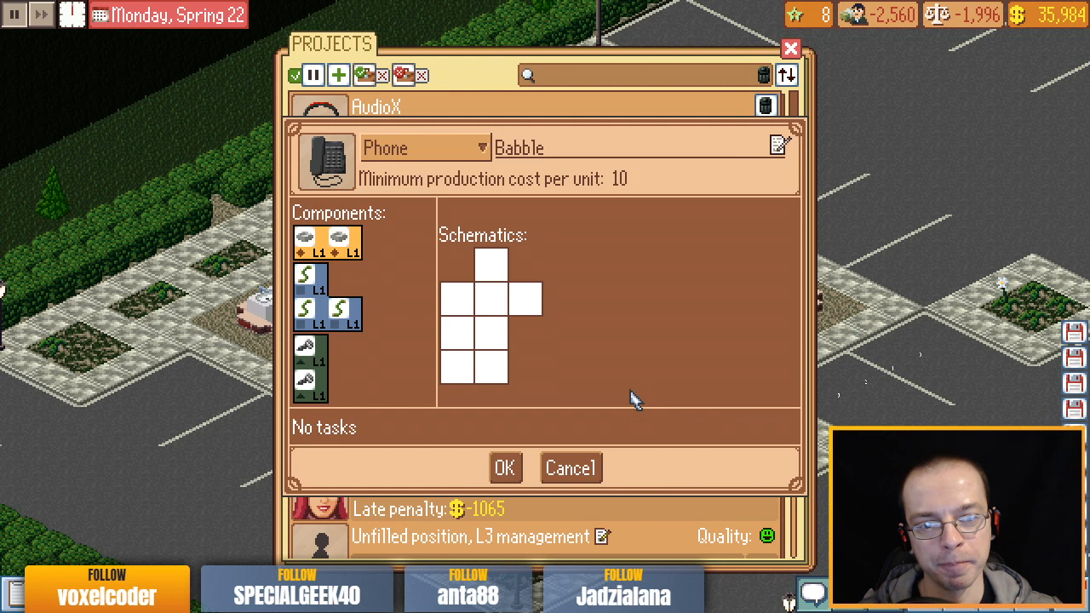
pyautogui.click(586, 478)
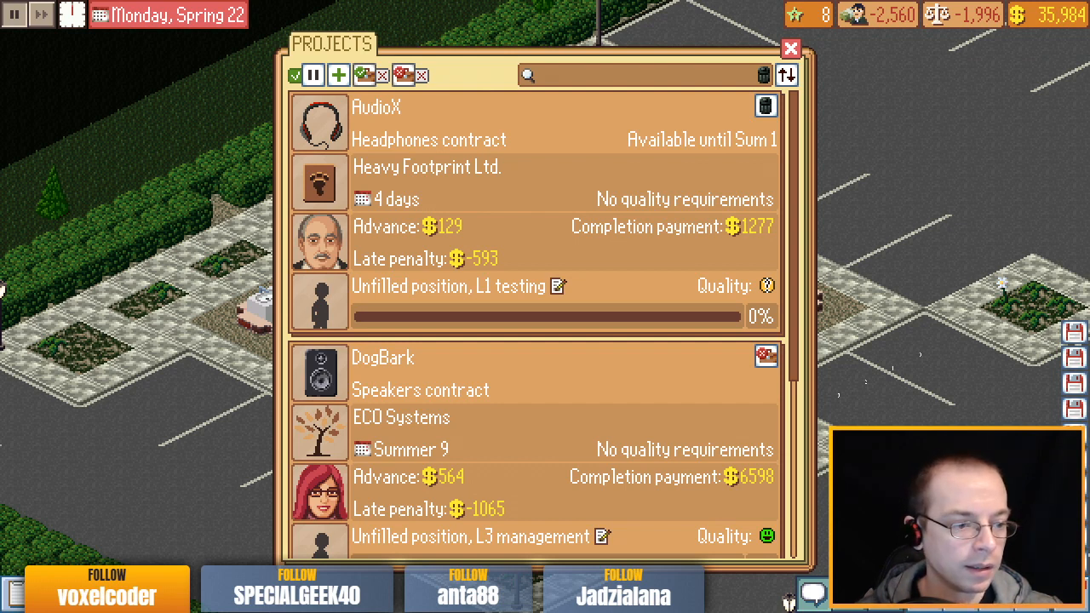
pyautogui.hotkey('alt', 'Tab')
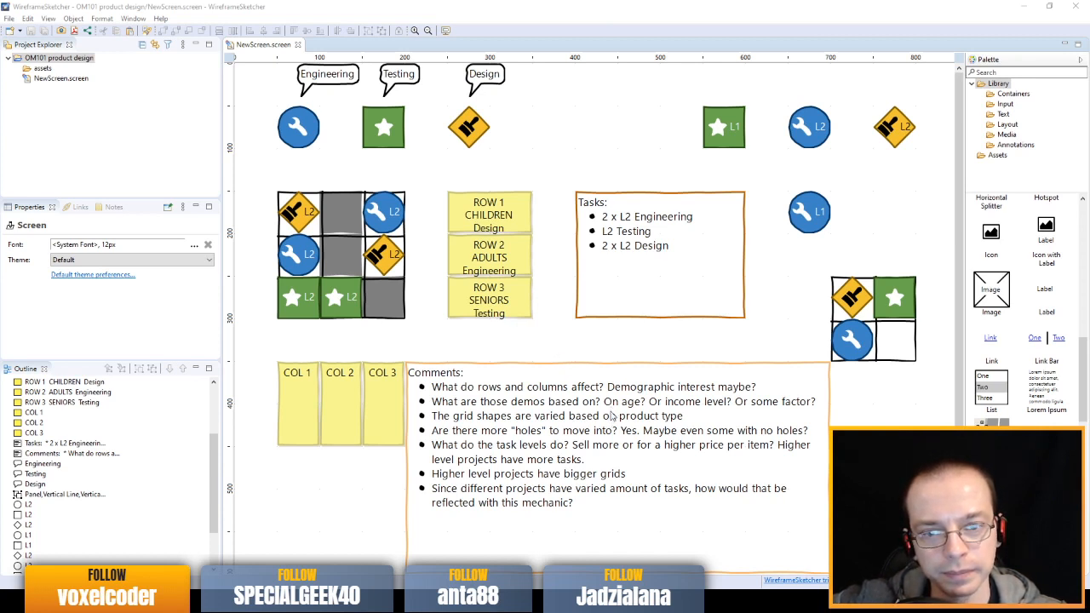
# - Extend the bigger grids comment with ", but how to fit the bigger grids in without a scrollbar?" and save the screen
pyautogui.click(576, 512)
pyautogui.click(584, 496)
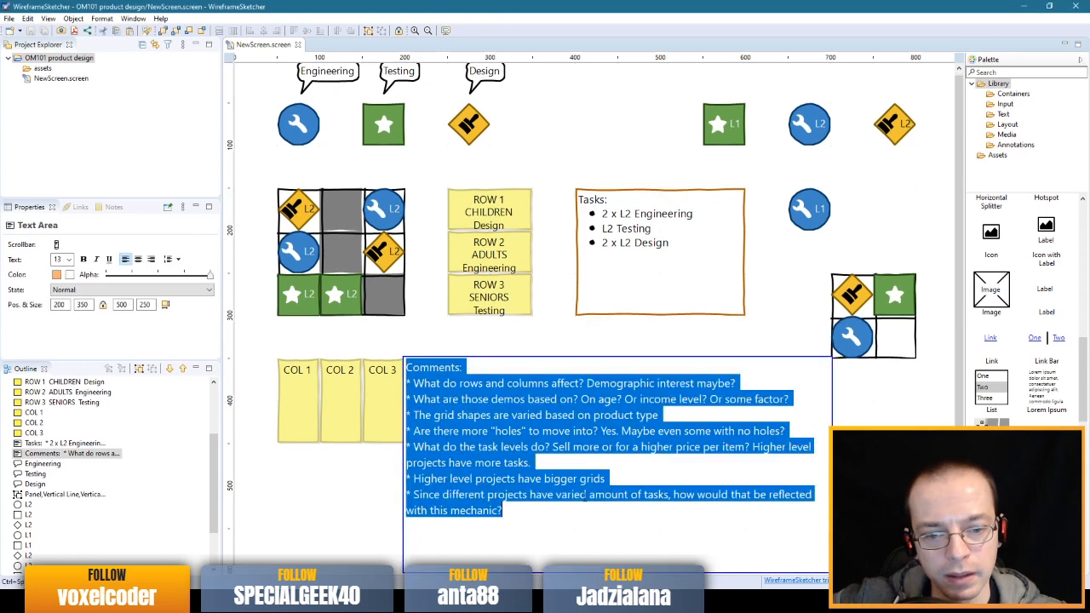
pyautogui.click(631, 478)
pyautogui.write(', but')
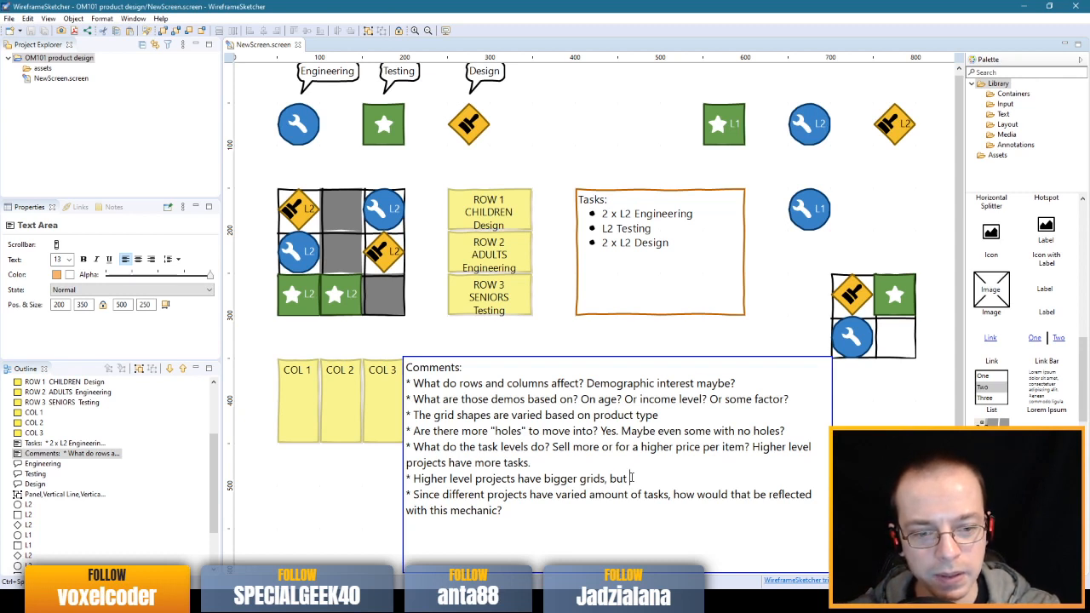
pyautogui.write('what')
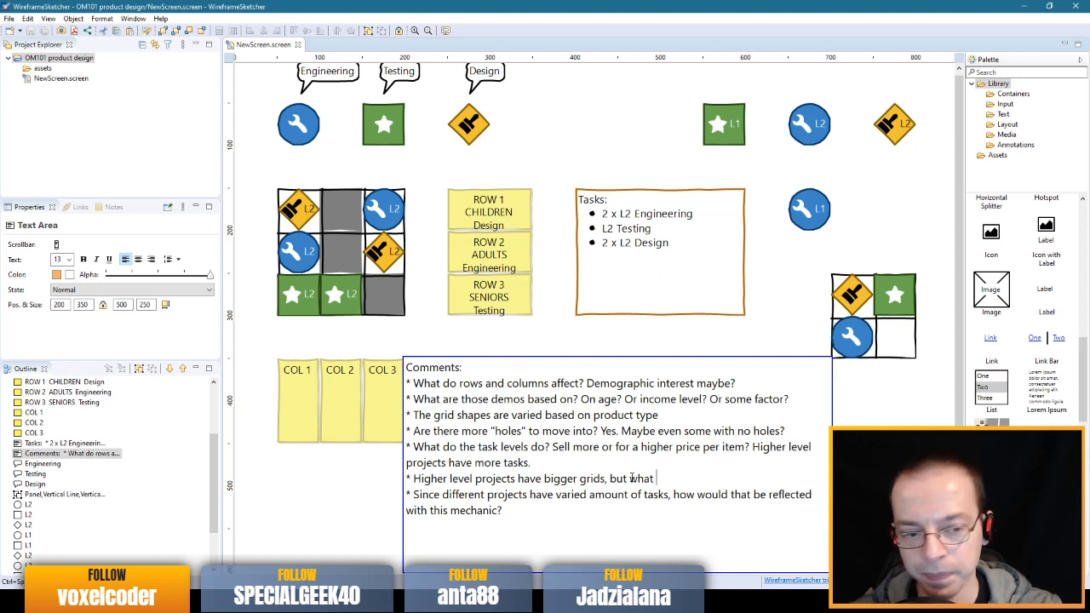
pyautogui.press('BackSpace')
pyautogui.press('BackSpace')
pyautogui.press('BackSpace')
pyautogui.press('BackSpace')
pyautogui.write('how to fit')
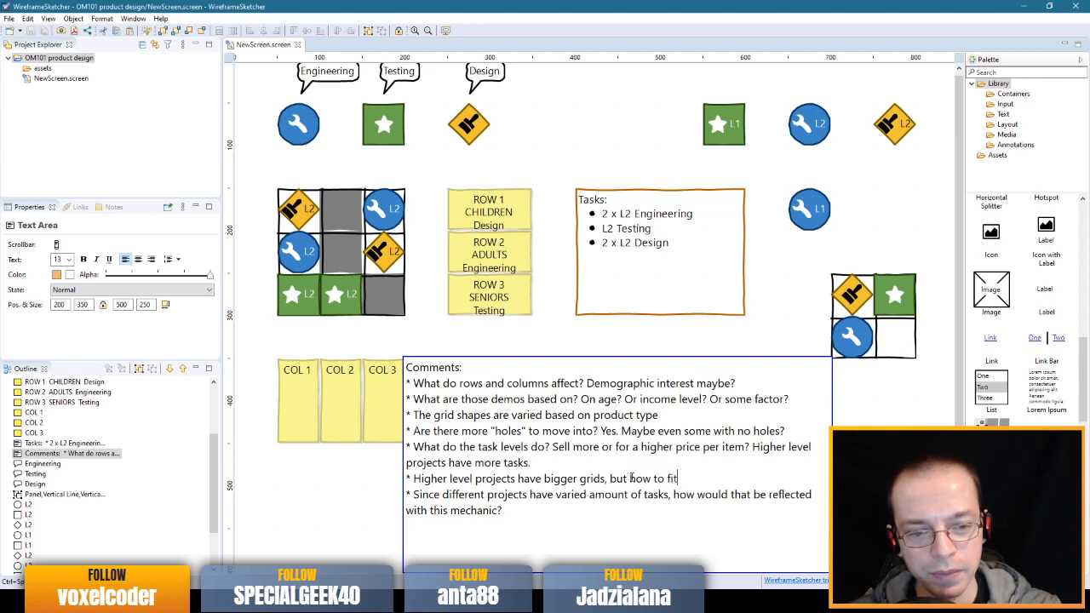
pyautogui.write(' the bigger g')
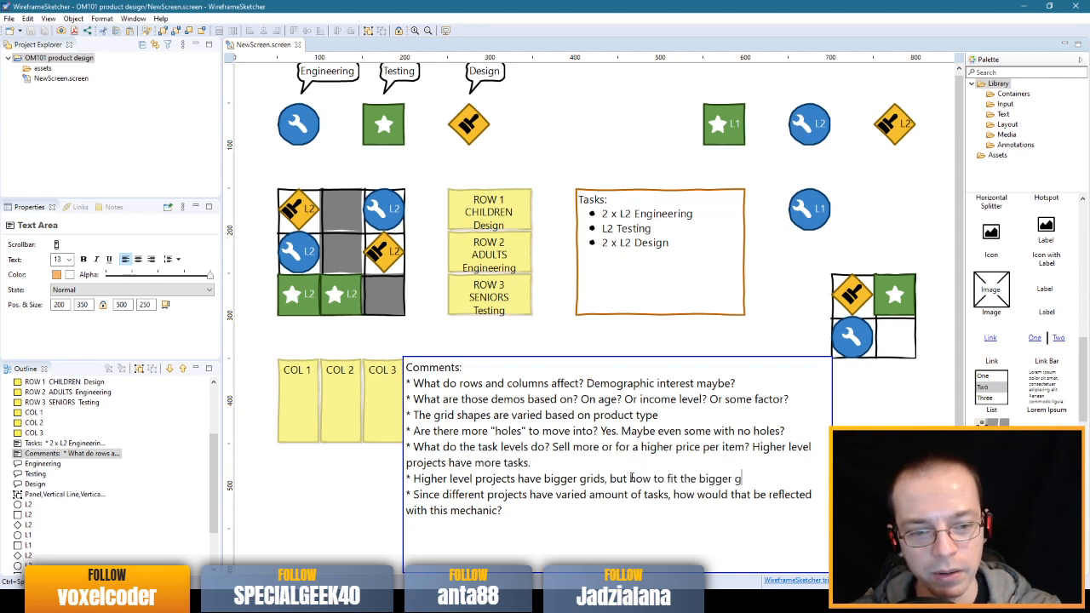
pyautogui.write('rids in with')
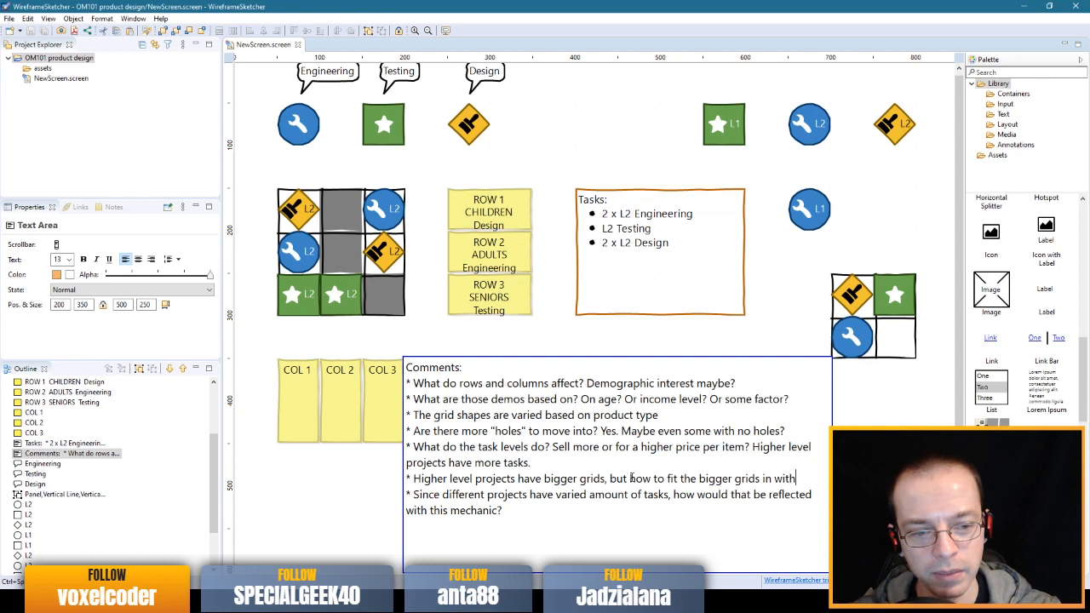
pyautogui.write('out a scro')
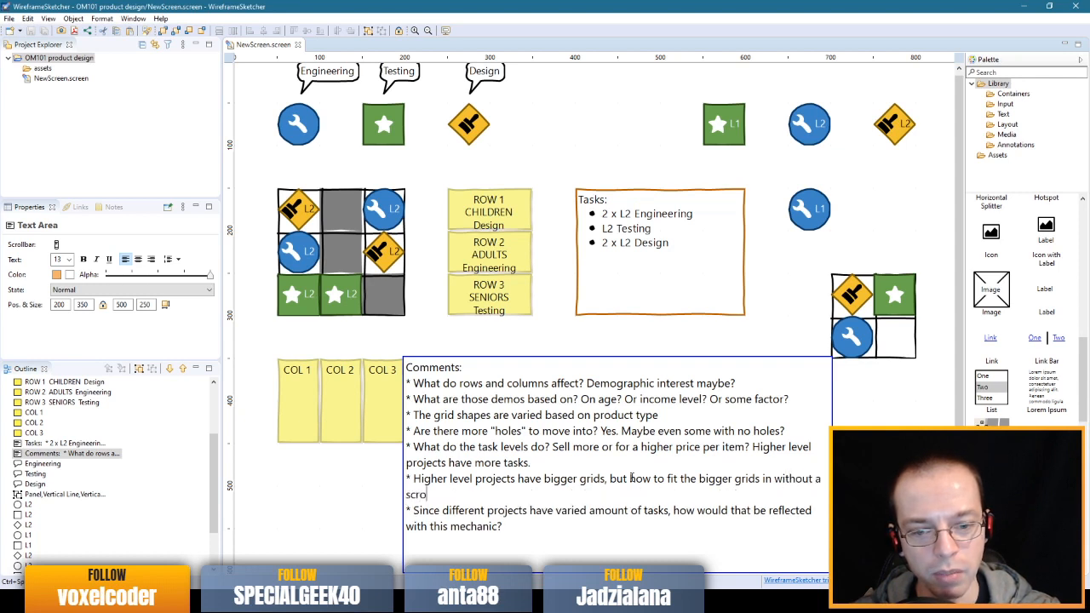
pyautogui.write('llbar?')
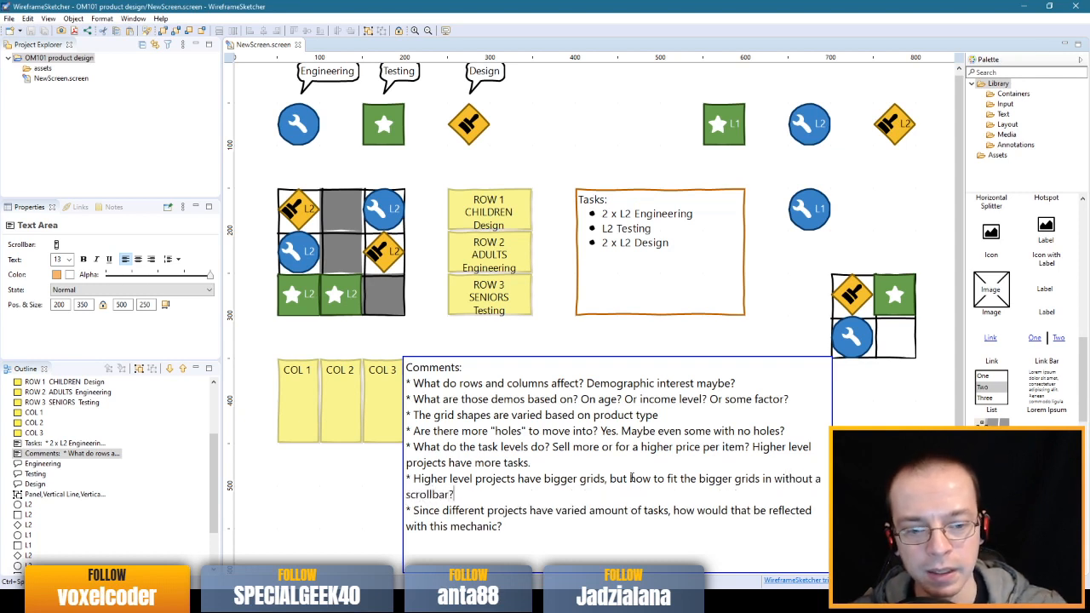
pyautogui.click(886, 447)
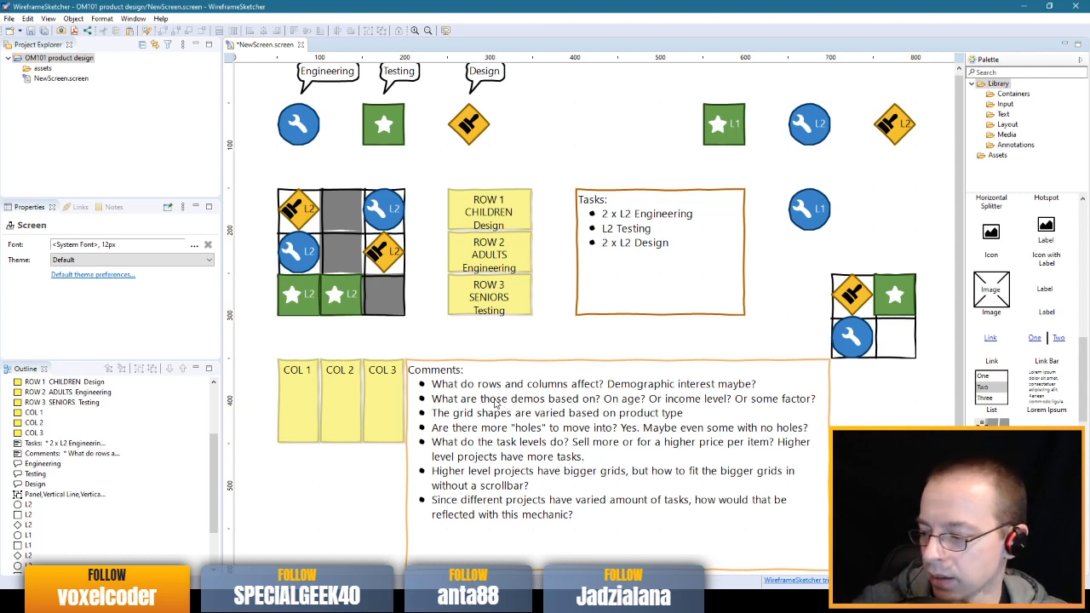
pyautogui.hotkey('ctrl', 's')
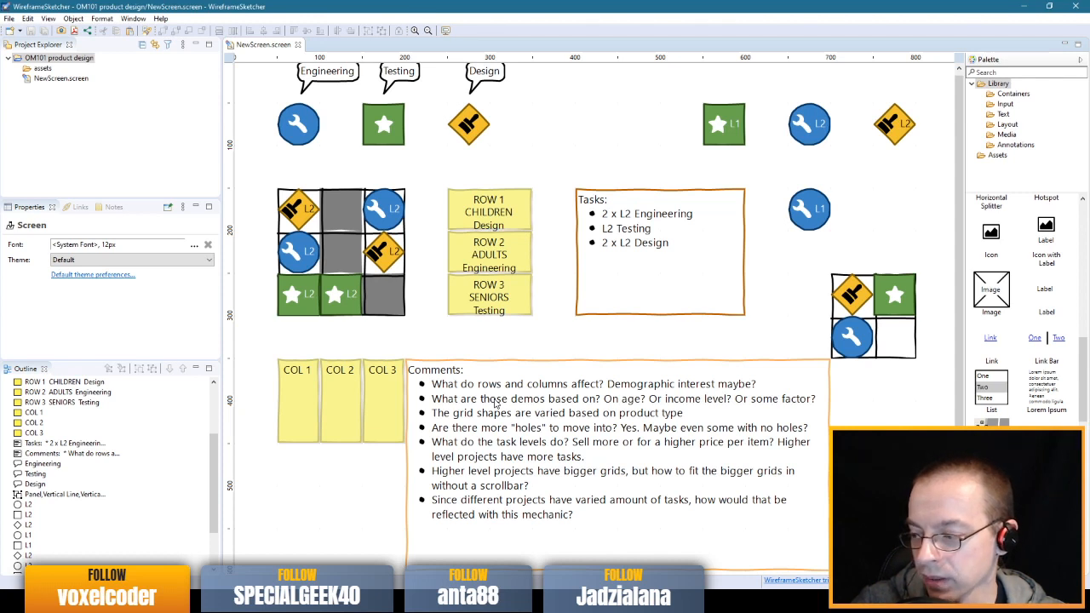
pyautogui.click(609, 432)
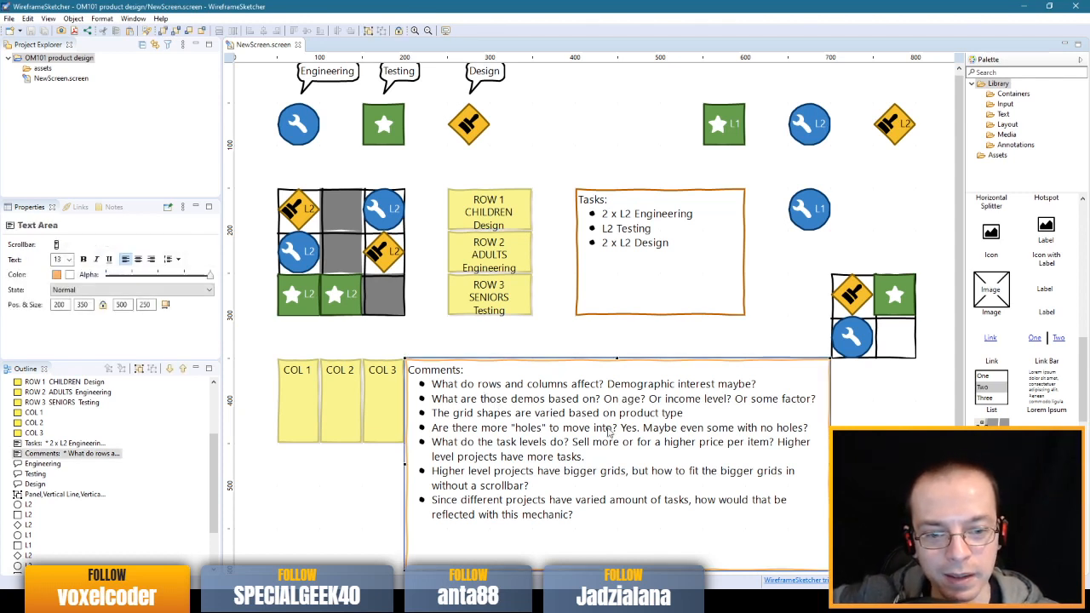
pyautogui.click(601, 328)
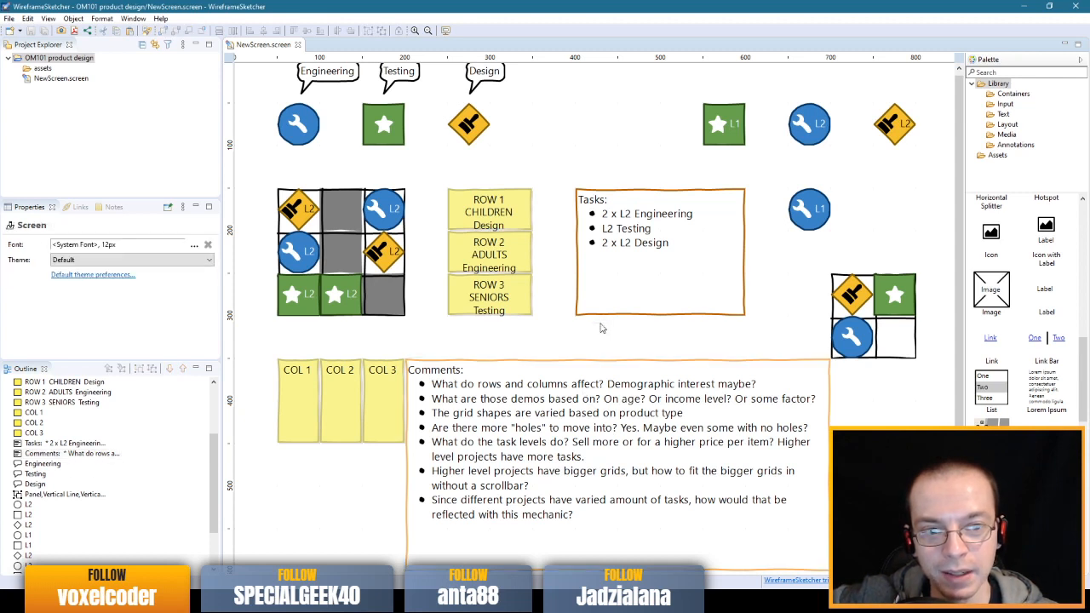
pyautogui.scroll(1, 615, 293)
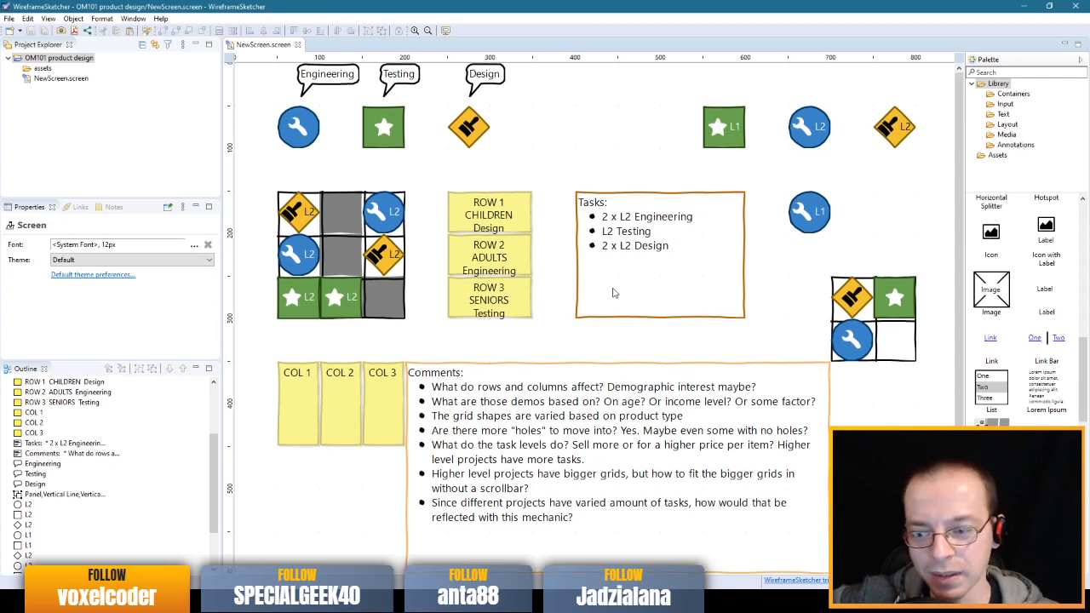
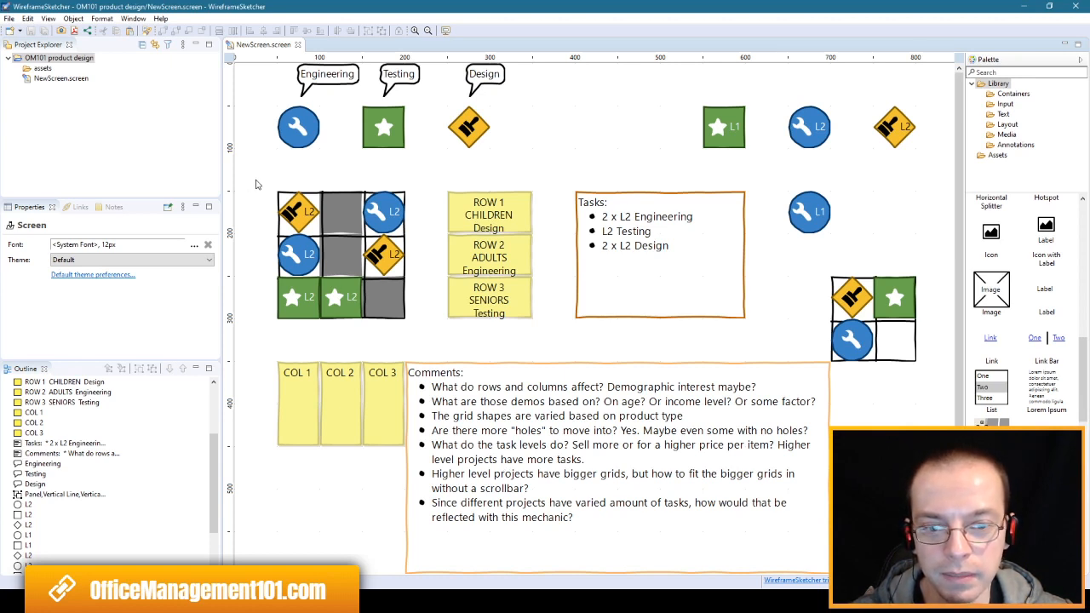
pyautogui.moveTo(256, 180); pyautogui.dragTo(427, 340)
pyautogui.click(426, 341)
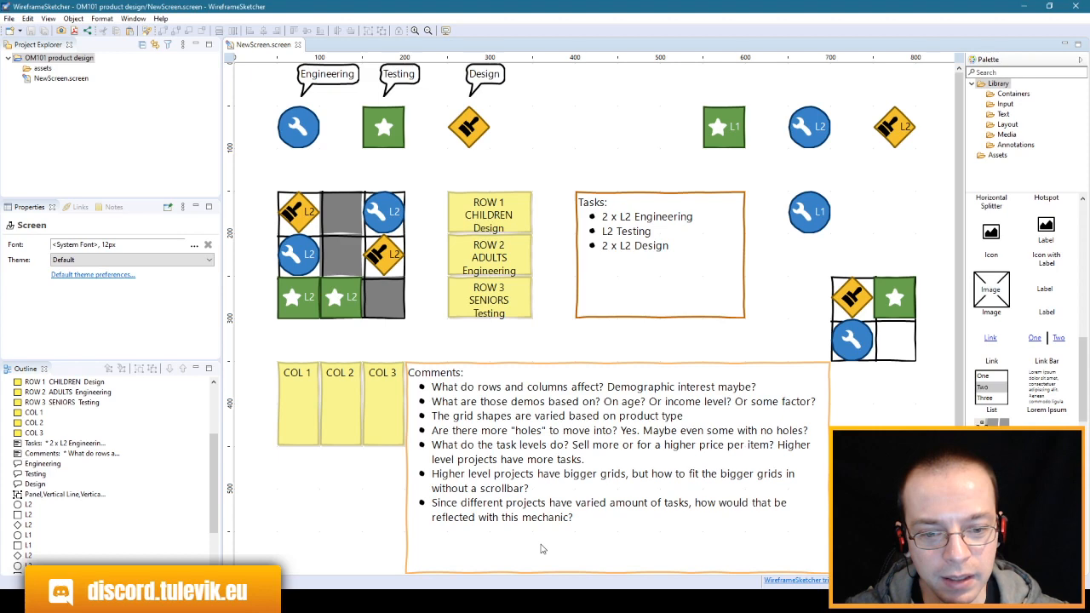
# - Delete the last comment, about how the varied amount of tasks would be reflected with this mechanic
pyautogui.click(540, 514)
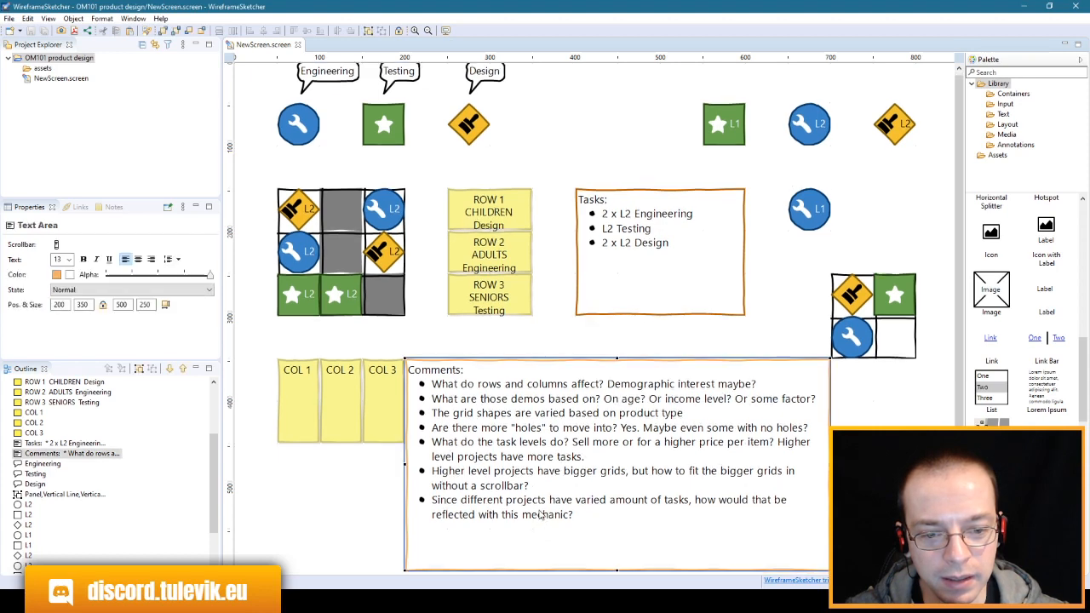
pyautogui.doubleClick(582, 520)
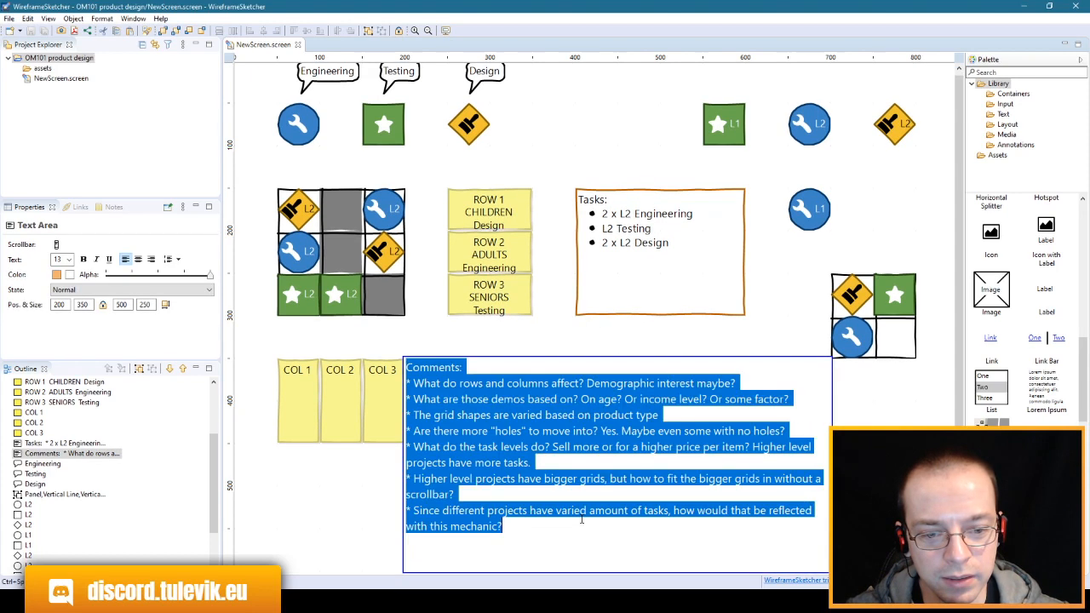
pyautogui.moveTo(582, 520); pyautogui.dragTo(358, 514)
pyautogui.press('BackSpace')
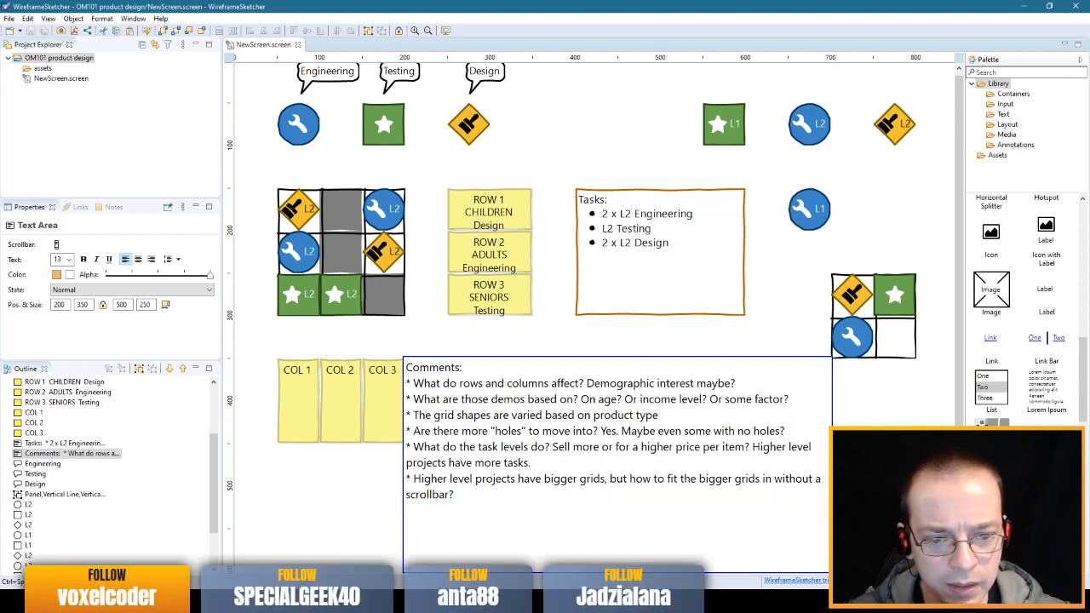
pyautogui.click(357, 513)
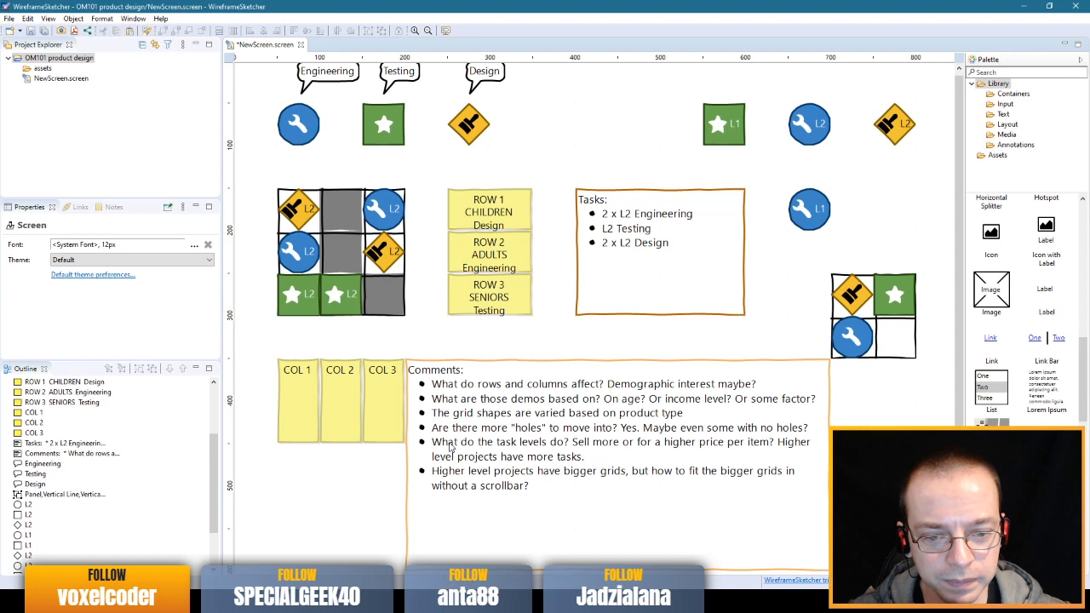
# - Delete the questions "What do the task levels do? Sell more or for a higher price per item?" from the Comments box
pyautogui.doubleClick(582, 446)
pyautogui.click(754, 448)
pyautogui.moveTo(753, 447); pyautogui.dragTo(415, 448)
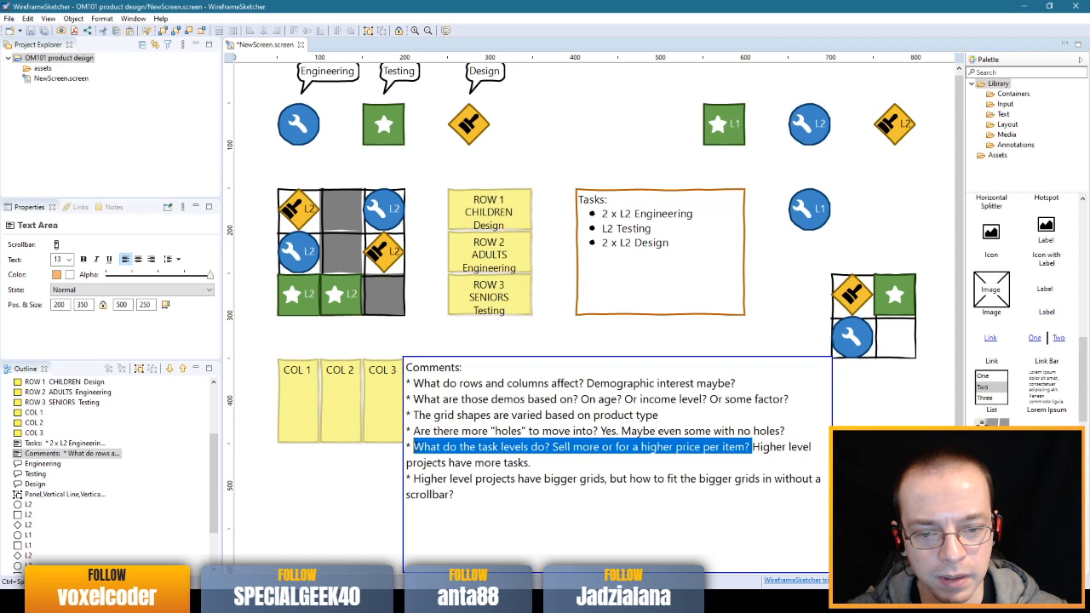
pyautogui.press('Delete')
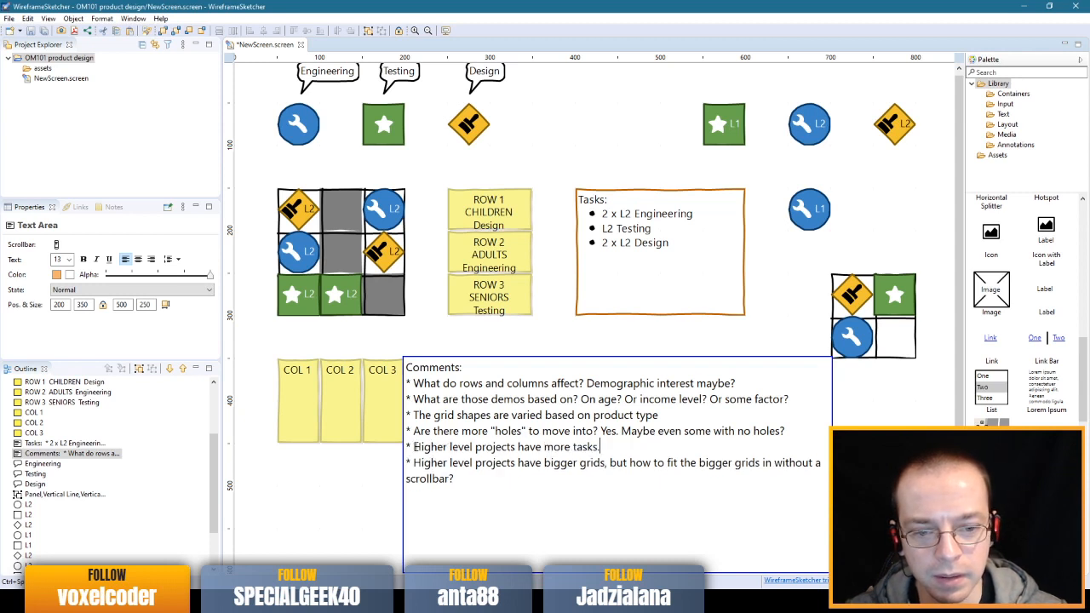
# - Reword the remaining comment as "Higher level projects have more components, thus tasks" and save the screen
pyautogui.press('BackSpace')
pyautogui.press('BackSpace')
pyautogui.press('BackSpace')
pyautogui.press('BackSpace')
pyautogui.press('BackSpace')
pyautogui.press('BackSpace')
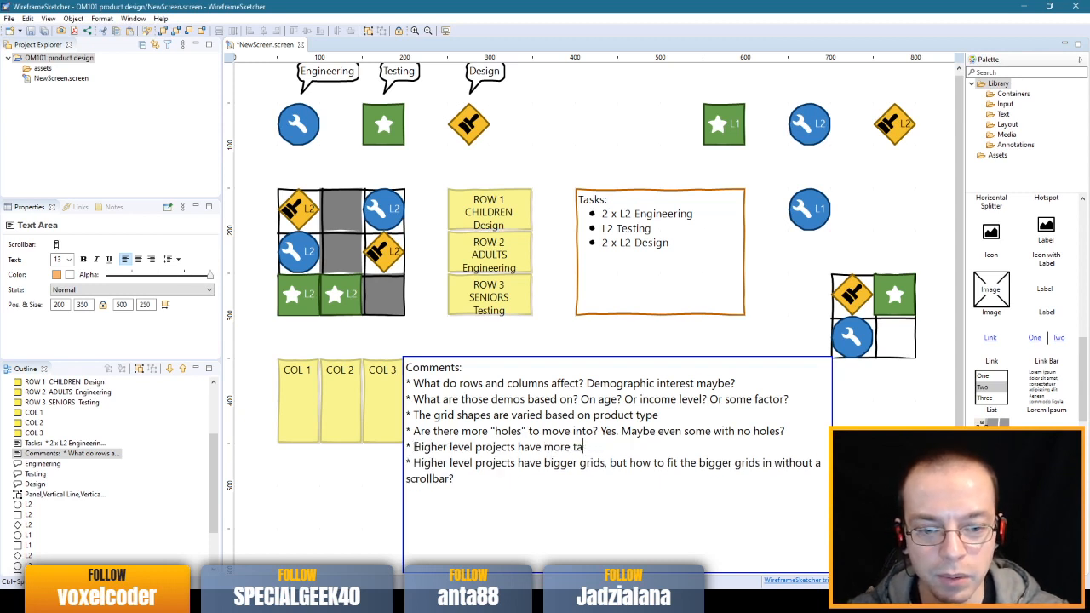
pyautogui.write('comp')
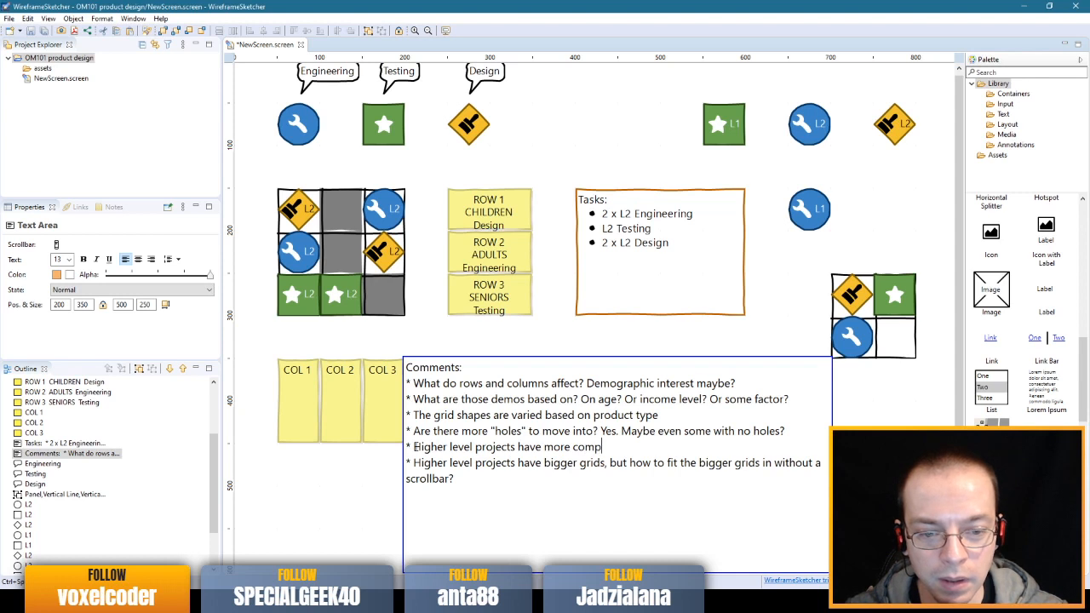
pyautogui.write('onent')
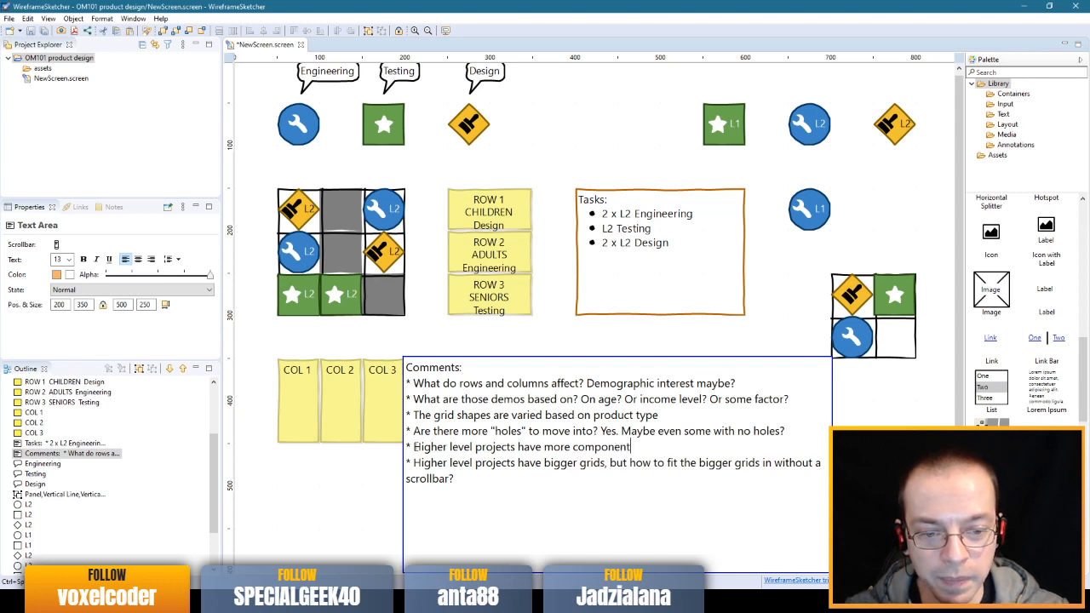
pyautogui.write('s, thus tasks')
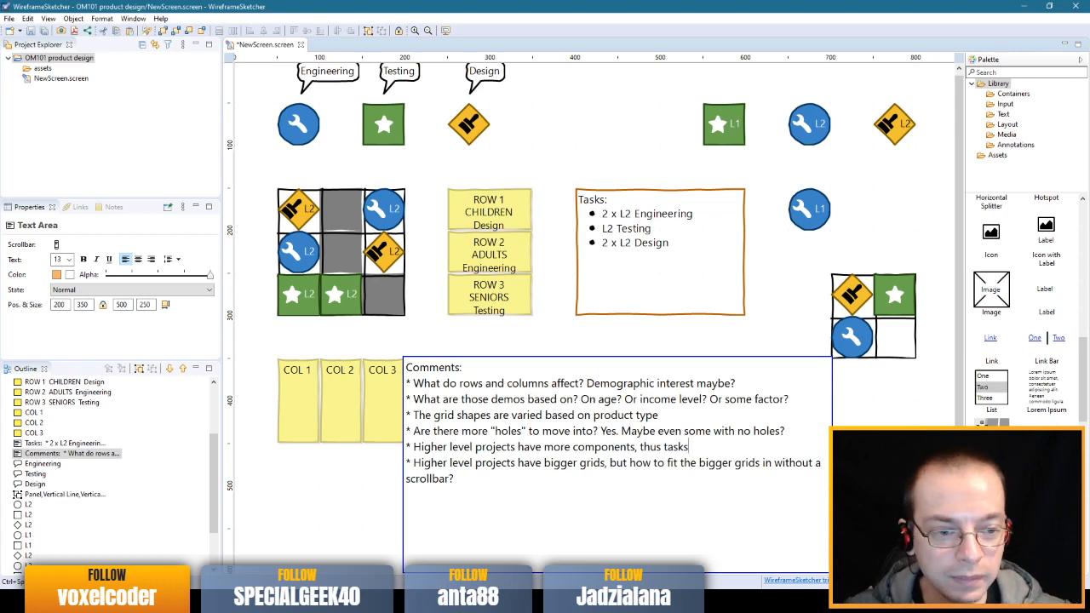
pyautogui.click(873, 435)
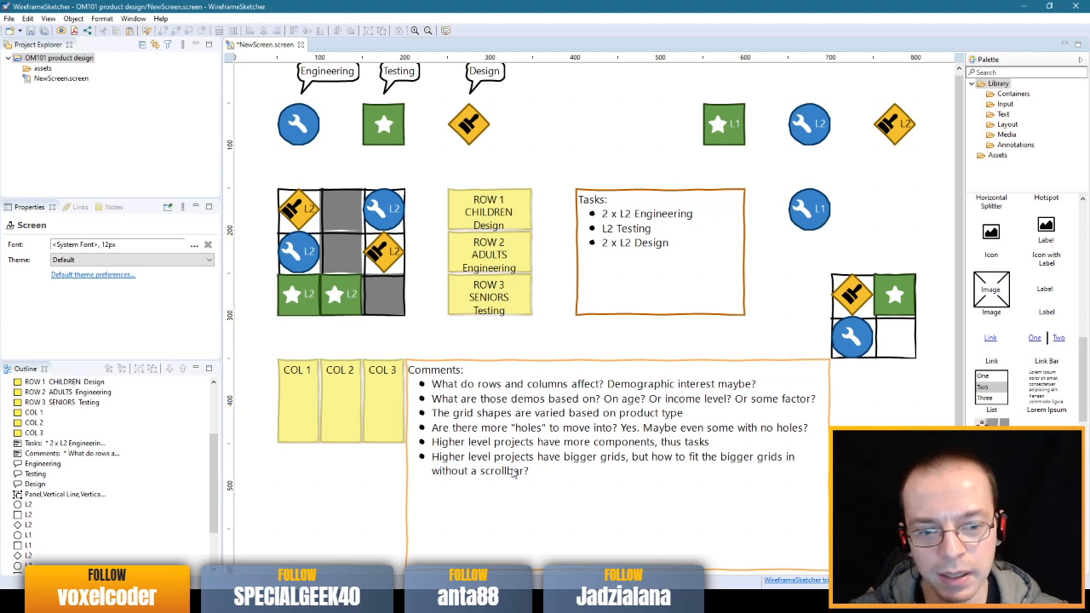
pyautogui.scroll(1, 513, 460)
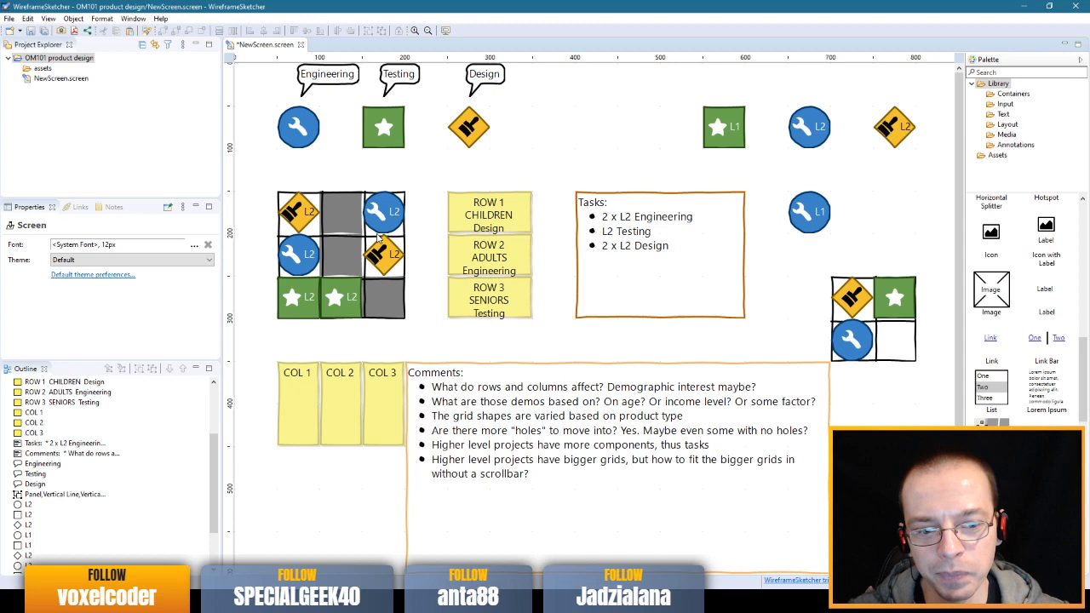
pyautogui.hotkey('ctrl', 's')
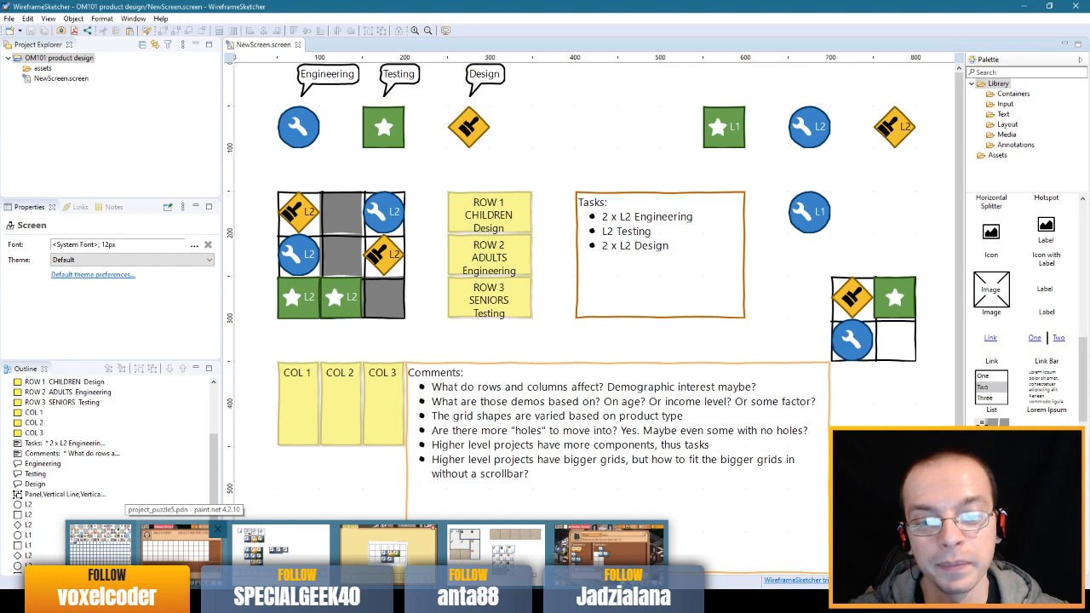
# - Switch to project_puzzle5.pdn in paint.net and check how 4 x 4 cell blocks fit side by side across the white grid
pyautogui.click(99, 544)
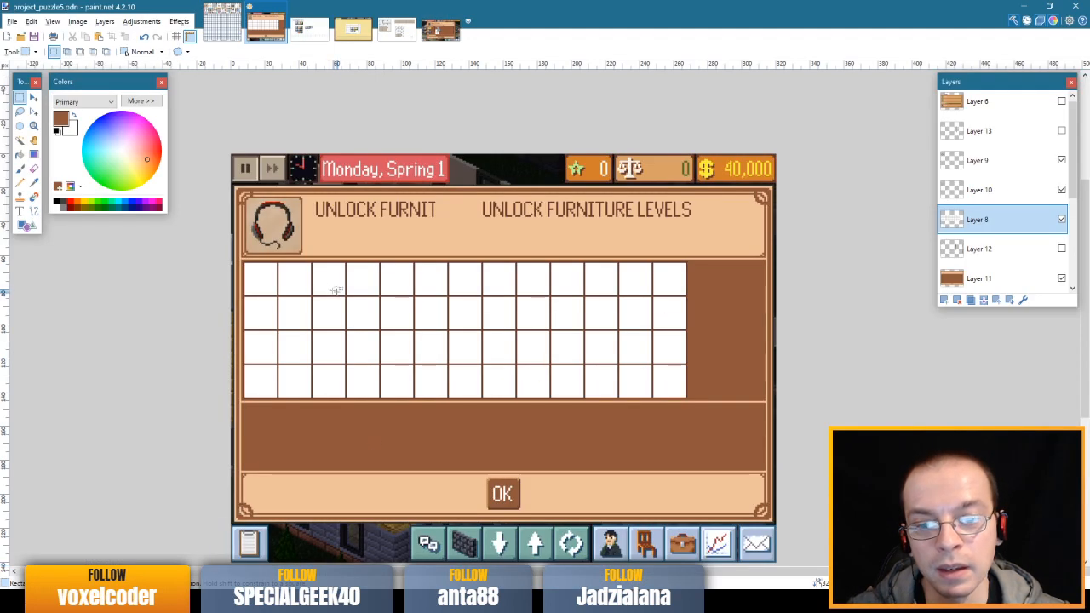
pyautogui.moveTo(243, 263); pyautogui.dragTo(380, 397)
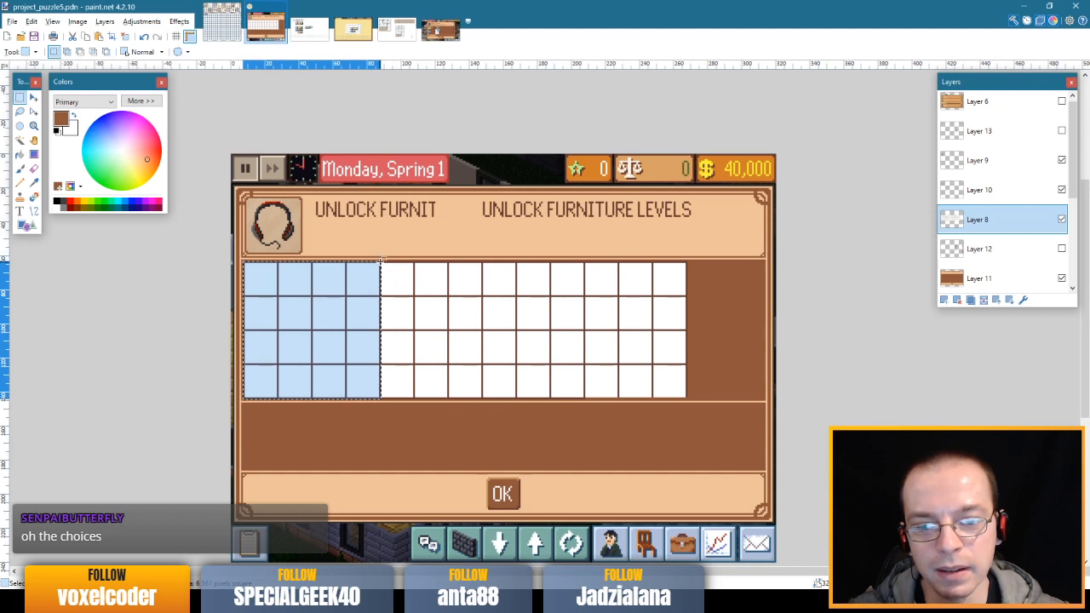
pyautogui.moveTo(381, 261); pyautogui.dragTo(519, 394)
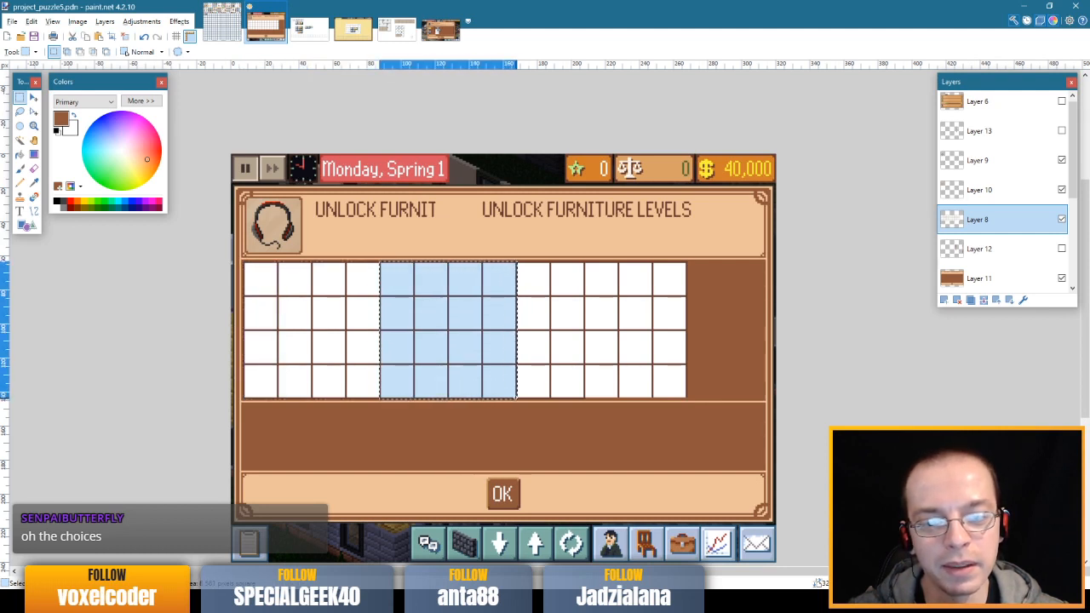
pyautogui.click(514, 261)
pyautogui.moveTo(516, 262); pyautogui.dragTo(652, 397)
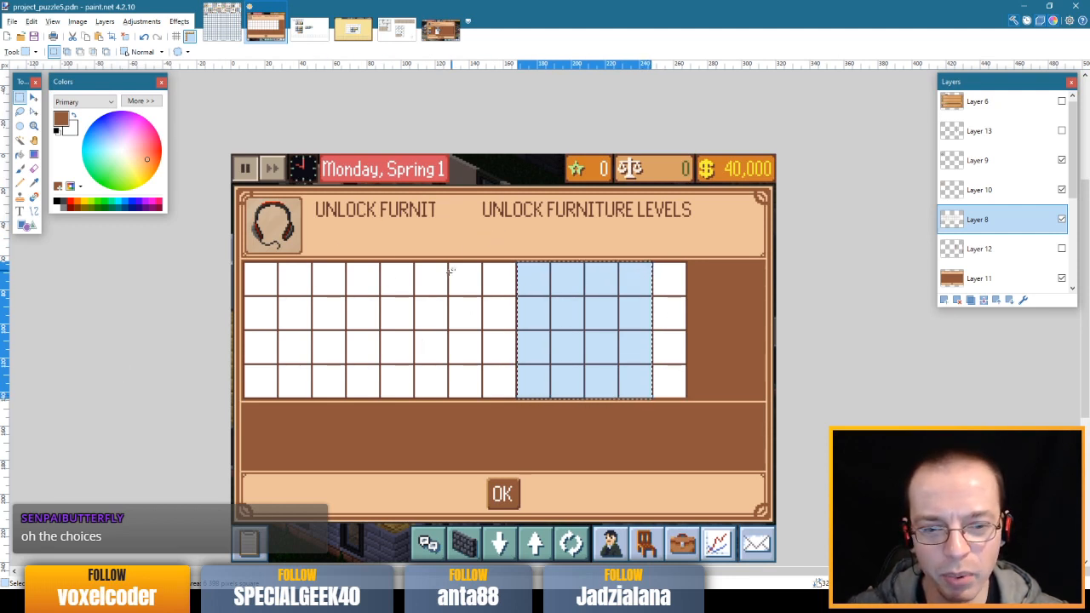
pyautogui.click(299, 323)
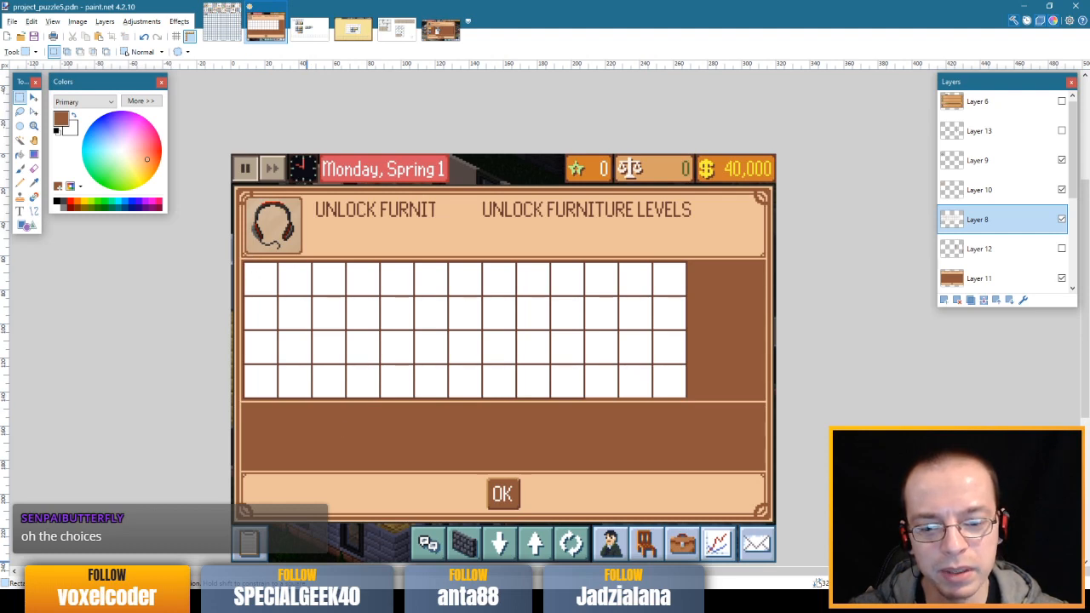
# - Switch back to the WireframeSketcher mockup and select the Tasks text area
pyautogui.click(275, 602)
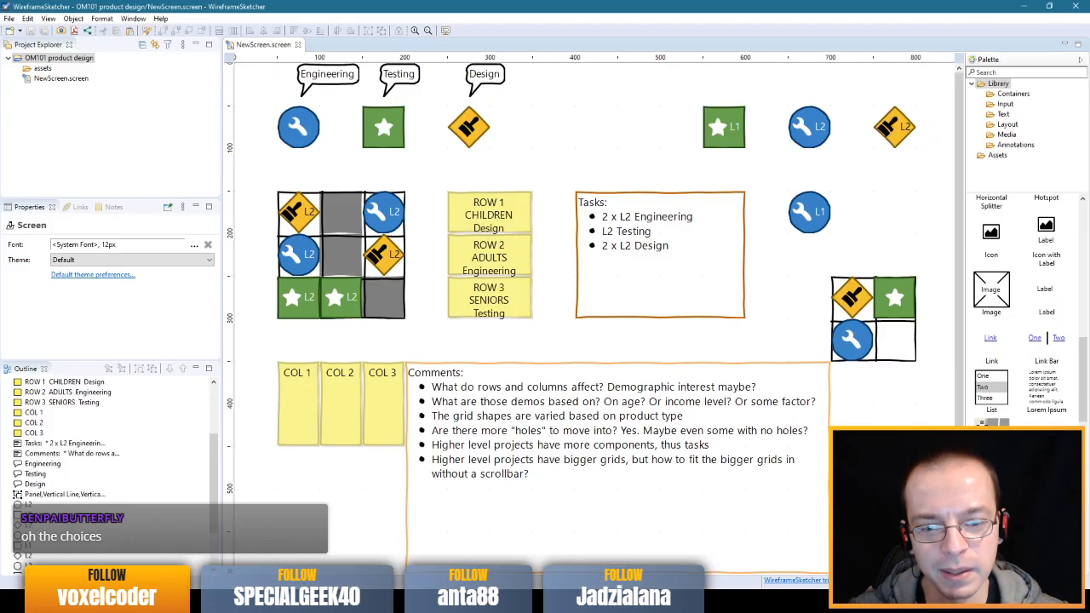
pyautogui.click(681, 234)
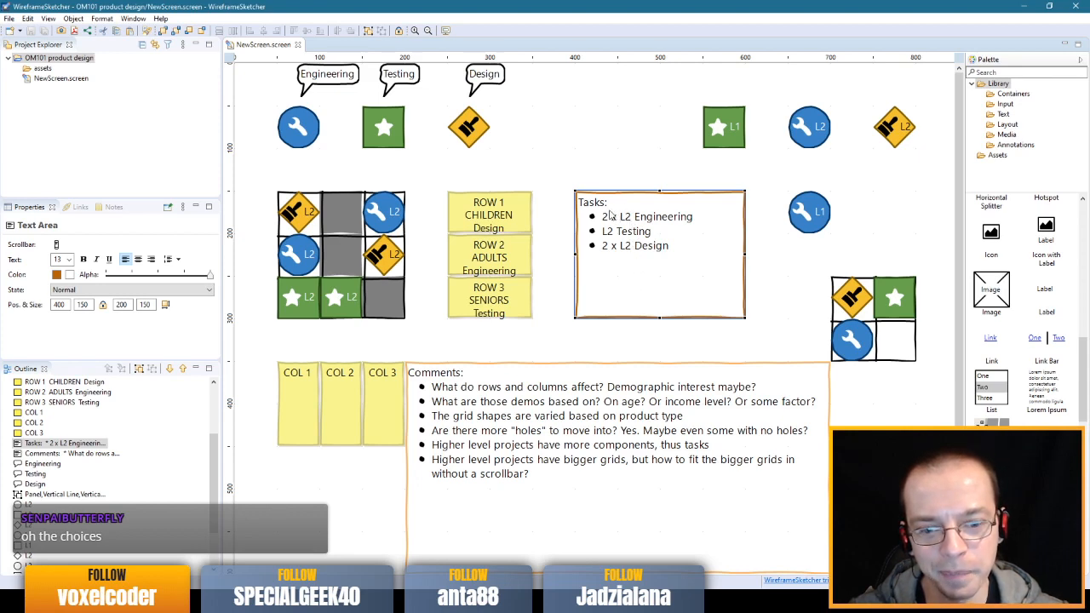
# - Switch to Office Management 101, review the task positions and levels of the DogBark speakers contract, and return to the WireframeSketcher mockup
pyautogui.hotkey('alt', 'Tab')
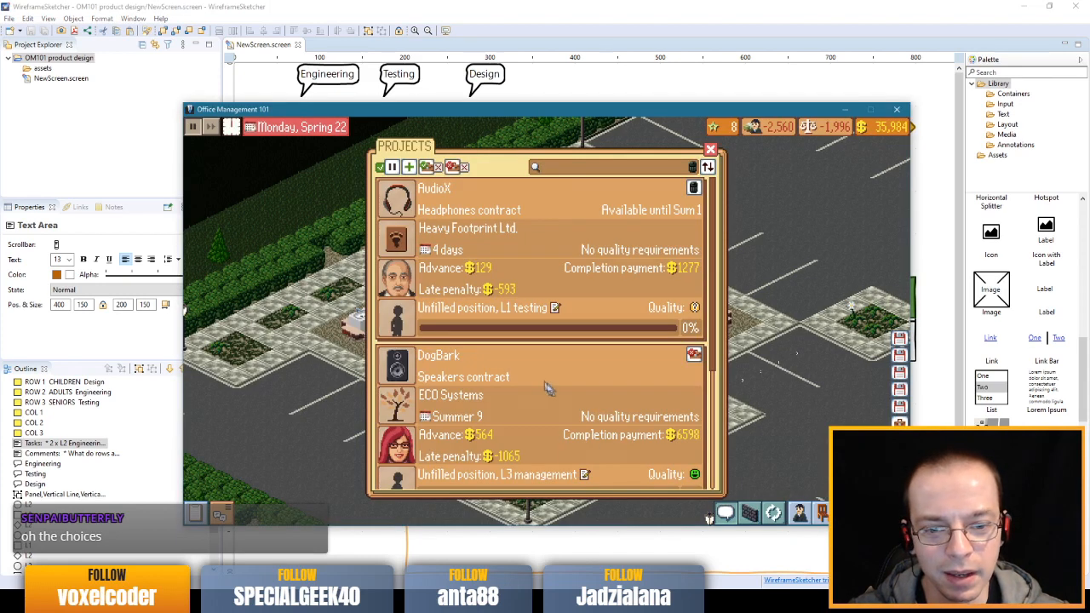
pyautogui.scroll(-3, 547, 388)
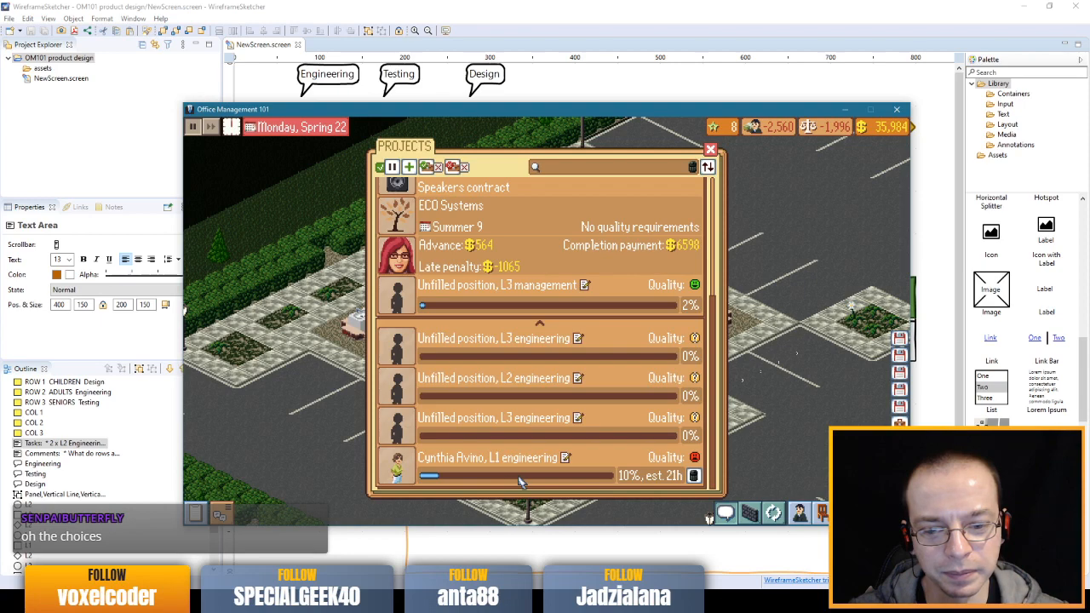
pyautogui.moveTo(276, 600)
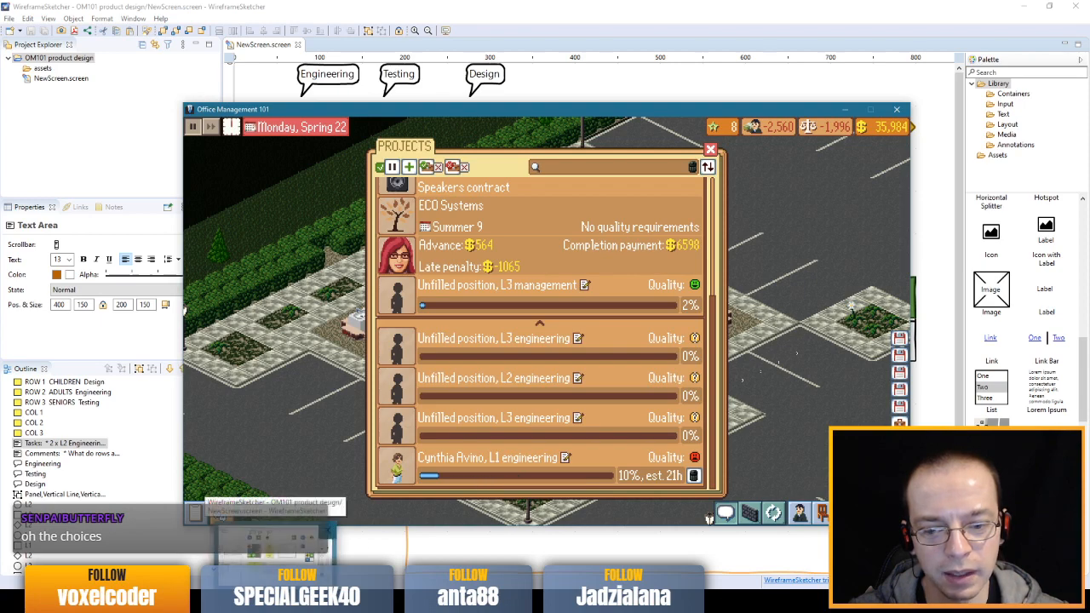
pyautogui.click(276, 545)
pyautogui.click(426, 339)
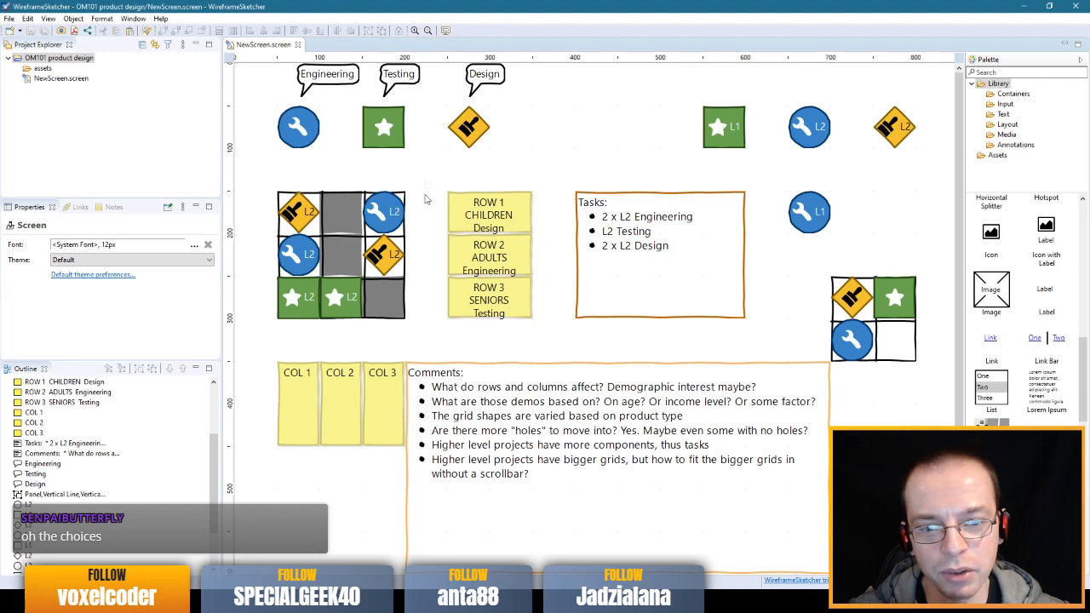
# - Check the white grid in project_puzzle5.pdn in paint.net and return to the WireframeSketcher mockup
pyautogui.moveTo(368, 600)
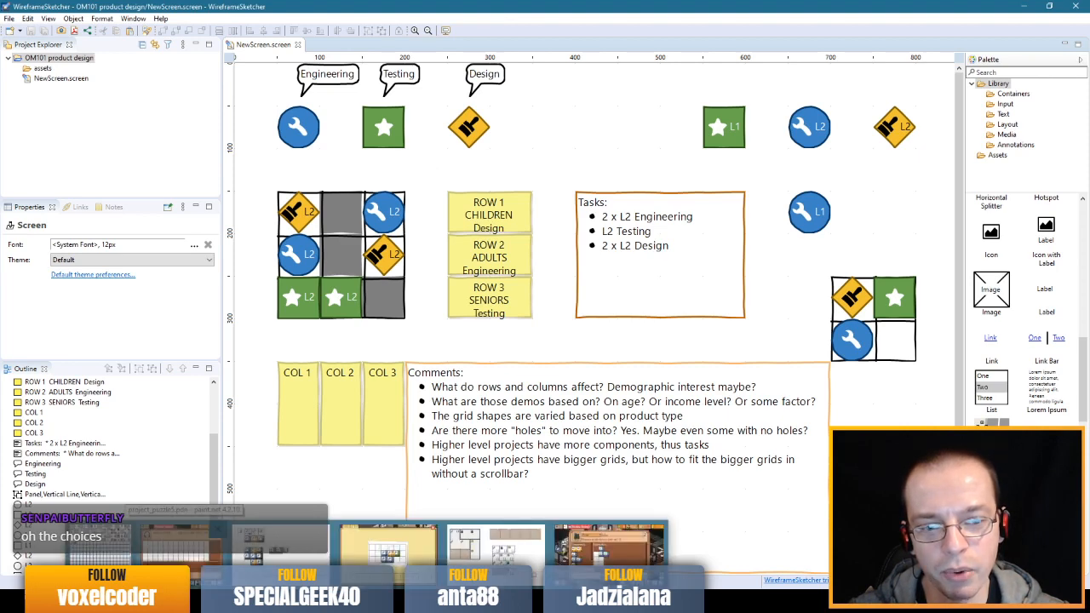
pyautogui.click(221, 546)
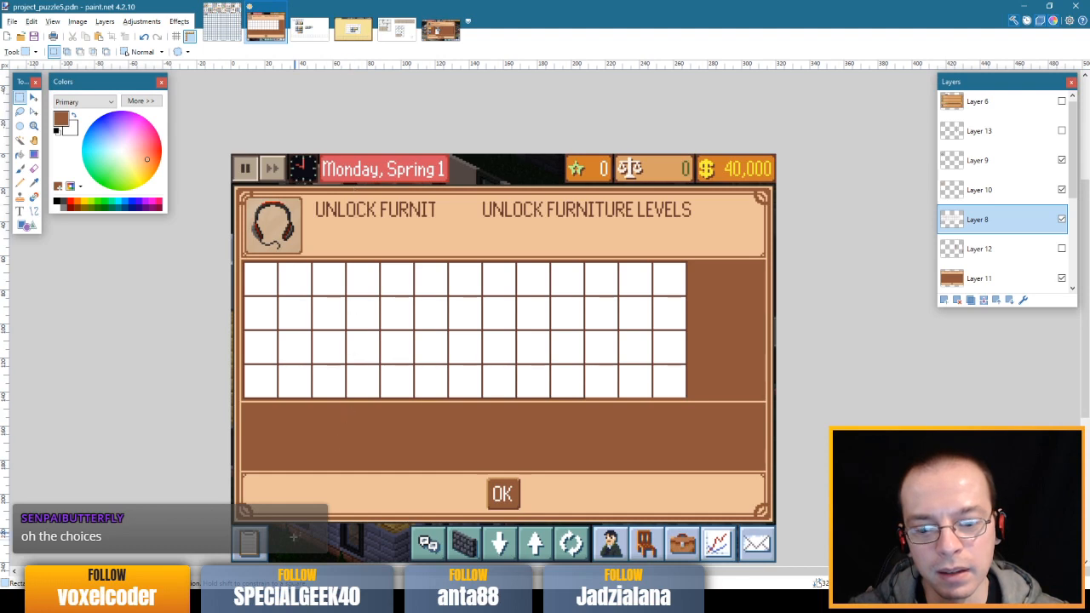
pyautogui.hotkey('alt', 'Tab')
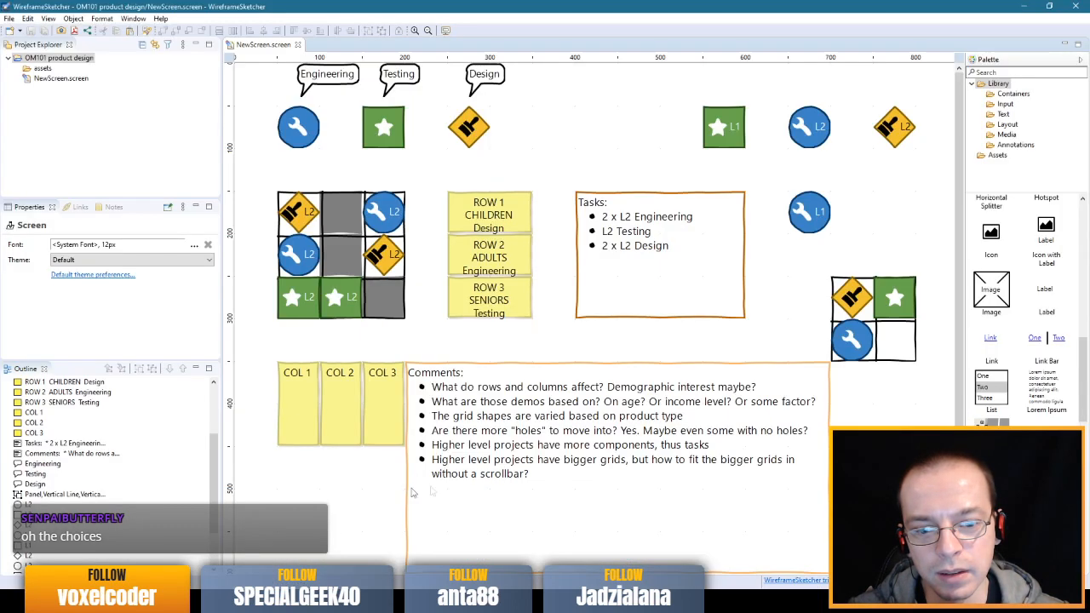
# - Add the bullet "How to force more tasks to higher level projects?" to the end of the Comments text area
pyautogui.click(562, 479)
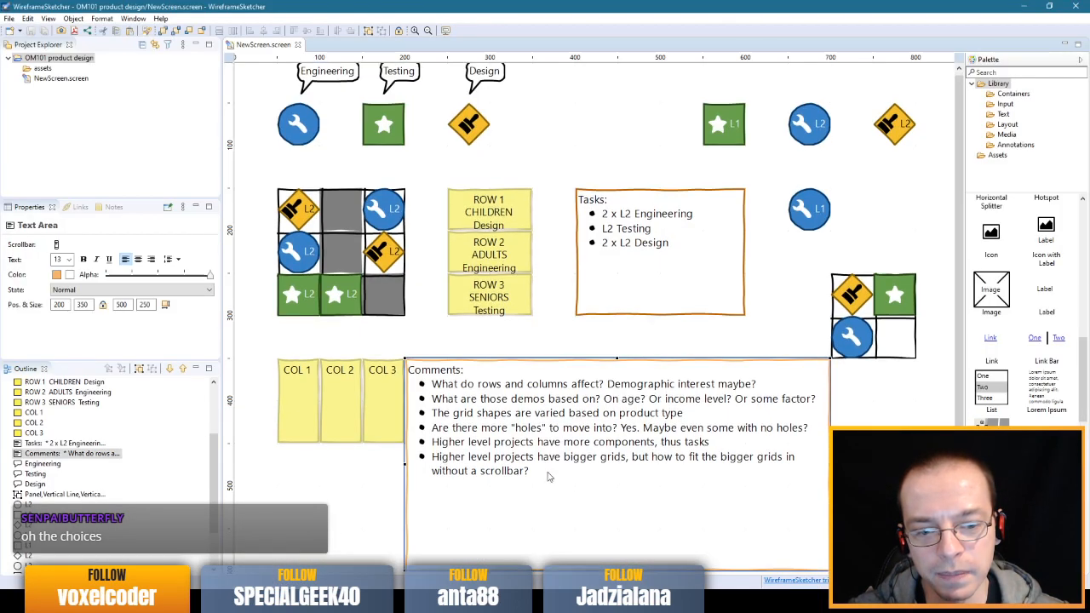
pyautogui.doubleClick(549, 477)
pyautogui.click(510, 471)
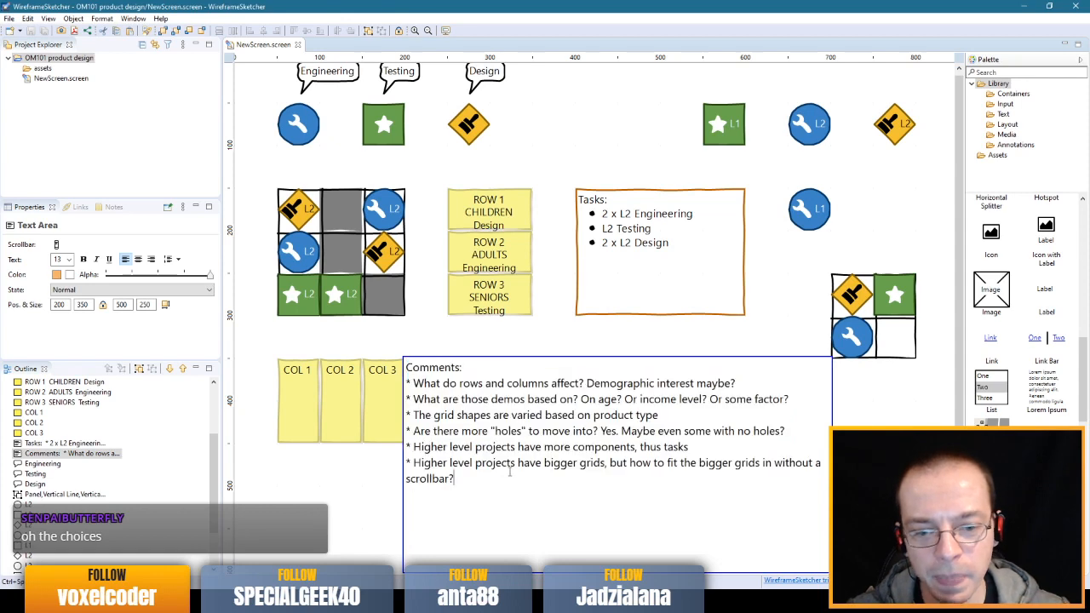
pyautogui.write('*')
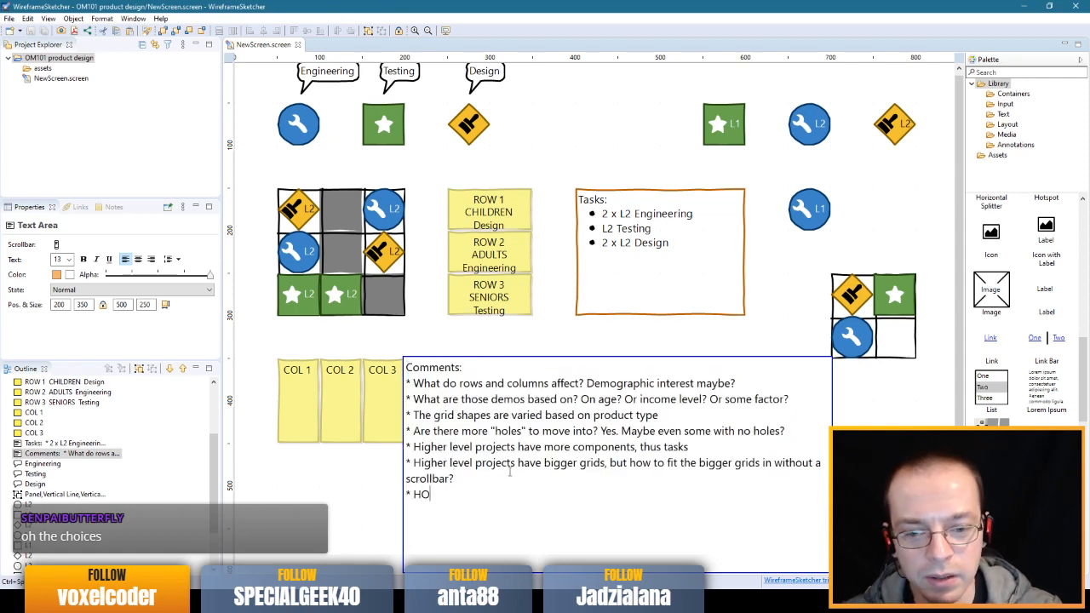
pyautogui.press('BackSpace')
pyautogui.press('BackSpace')
pyautogui.write('ow to f')
pyautogui.press('BackSpace')
pyautogui.write('to force')
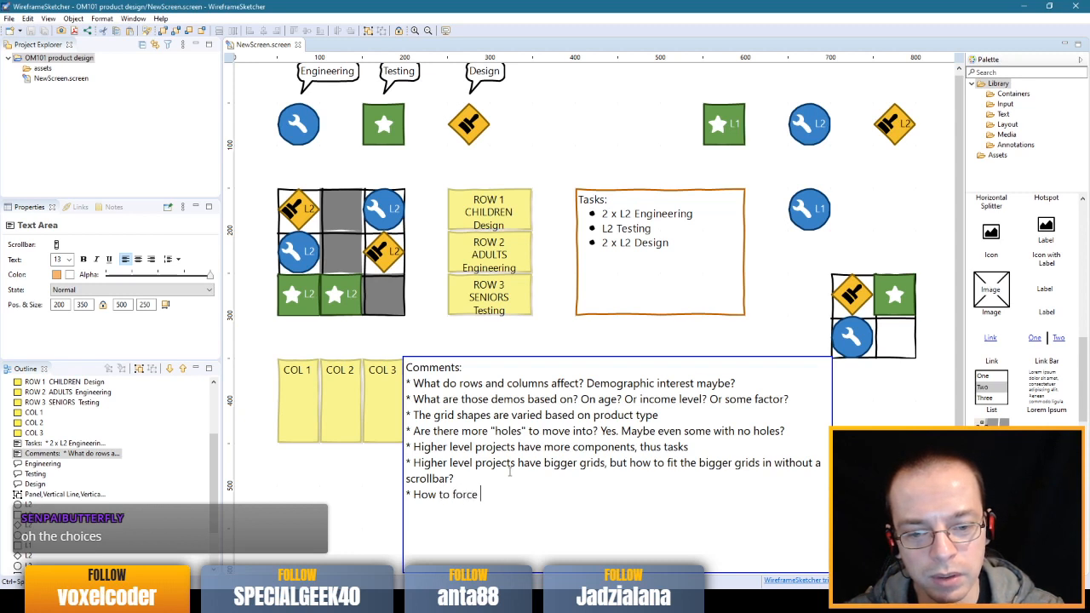
pyautogui.write(' more tasks to higher level')
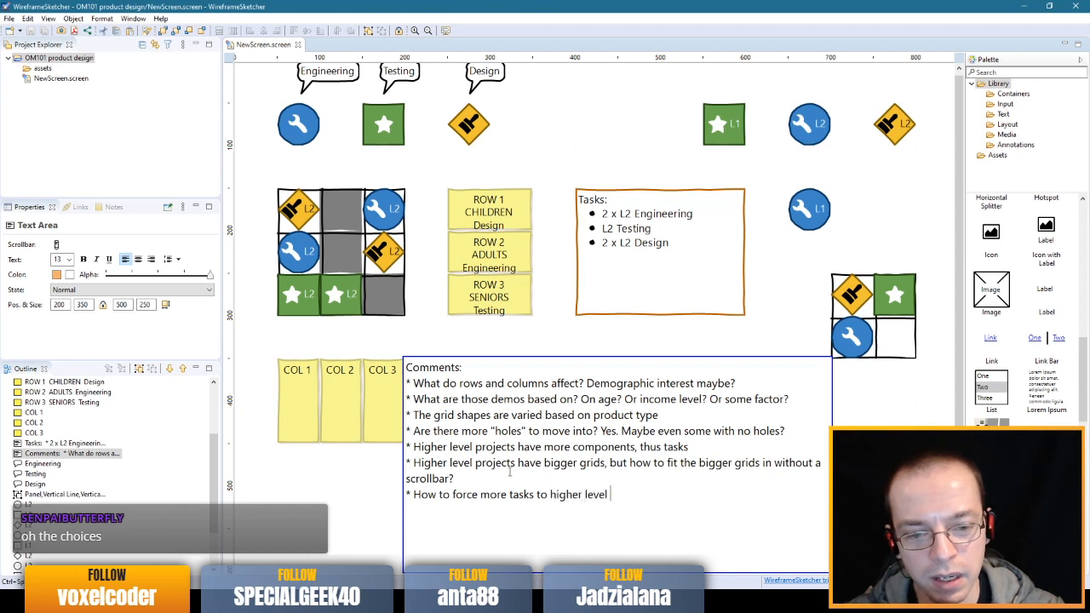
pyautogui.write(' projects?')
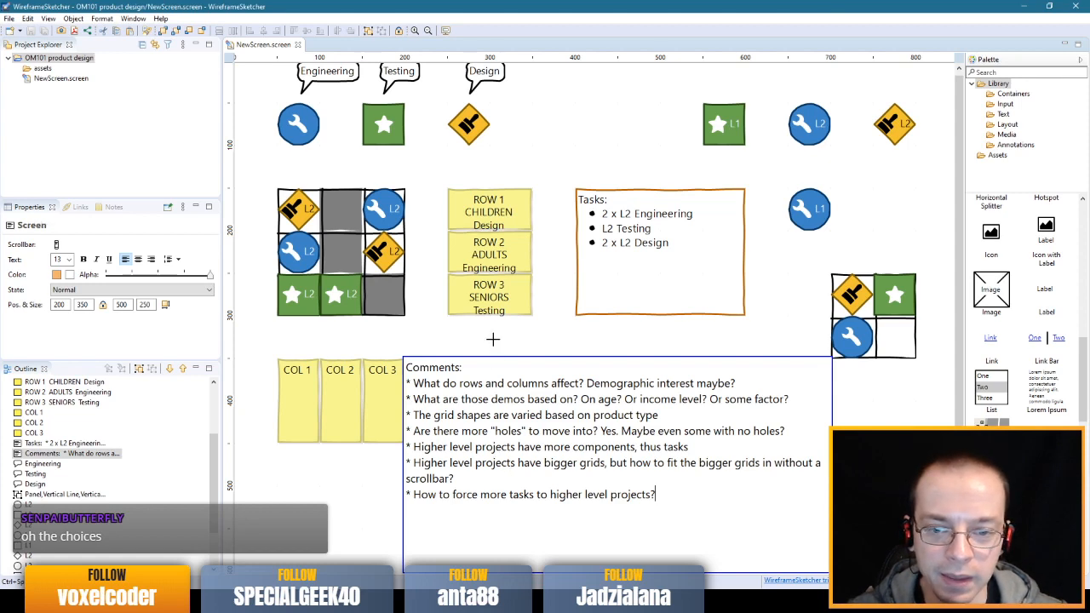
pyautogui.click(494, 344)
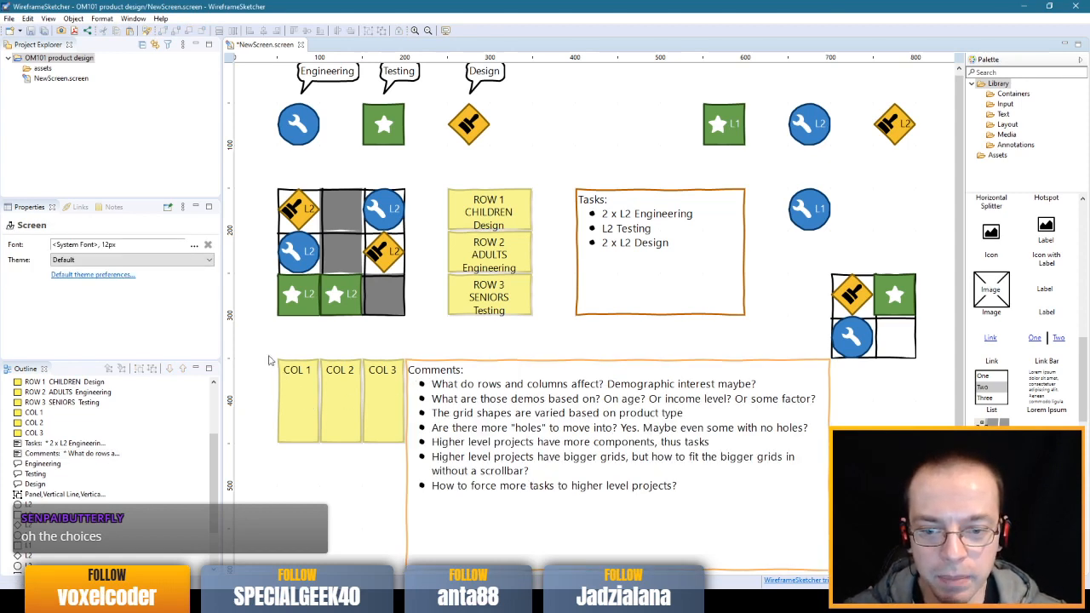
# - Examine the COL 1, COL 2 and COL 3 notes below the grid and compare them with the three ROW notes
pyautogui.moveTo(254, 332); pyautogui.dragTo(405, 474)
pyautogui.click(304, 335)
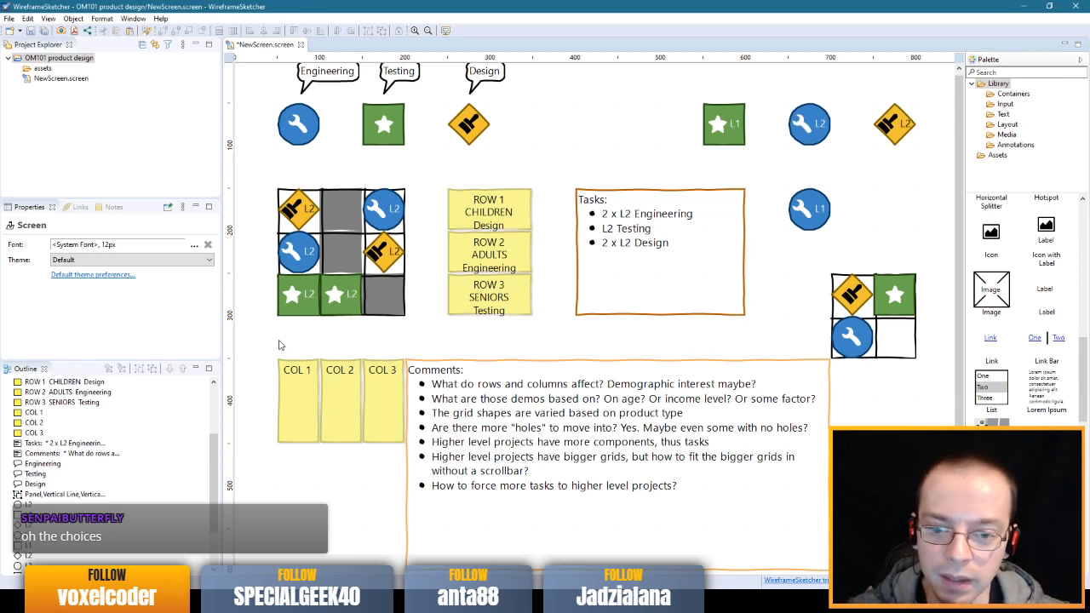
pyautogui.moveTo(270, 338); pyautogui.dragTo(407, 457)
pyautogui.click(339, 477)
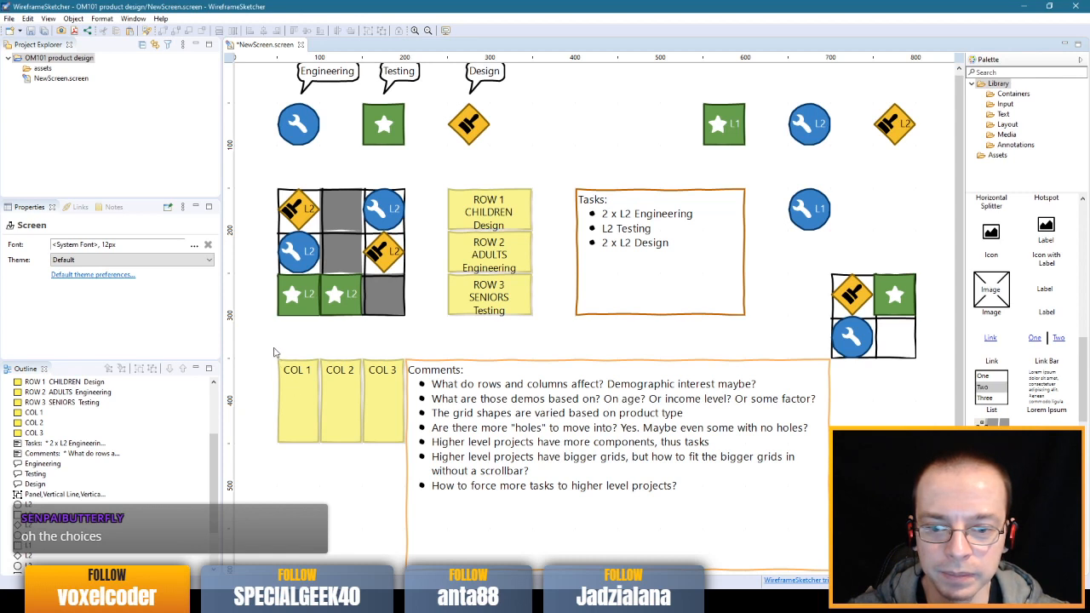
pyautogui.moveTo(261, 335); pyautogui.dragTo(406, 465)
pyautogui.click(336, 488)
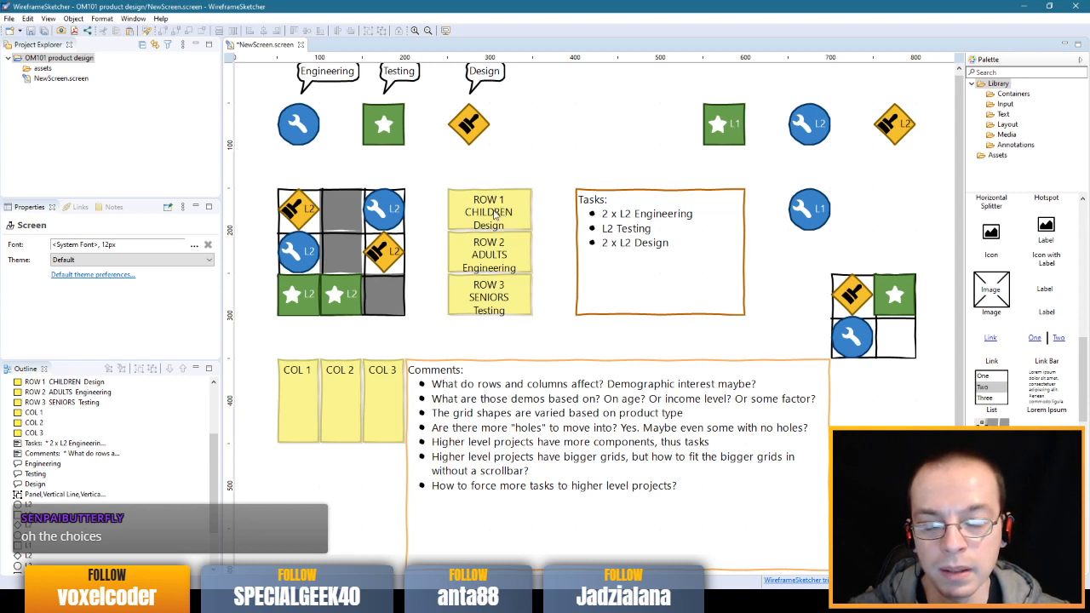
pyautogui.click(304, 398)
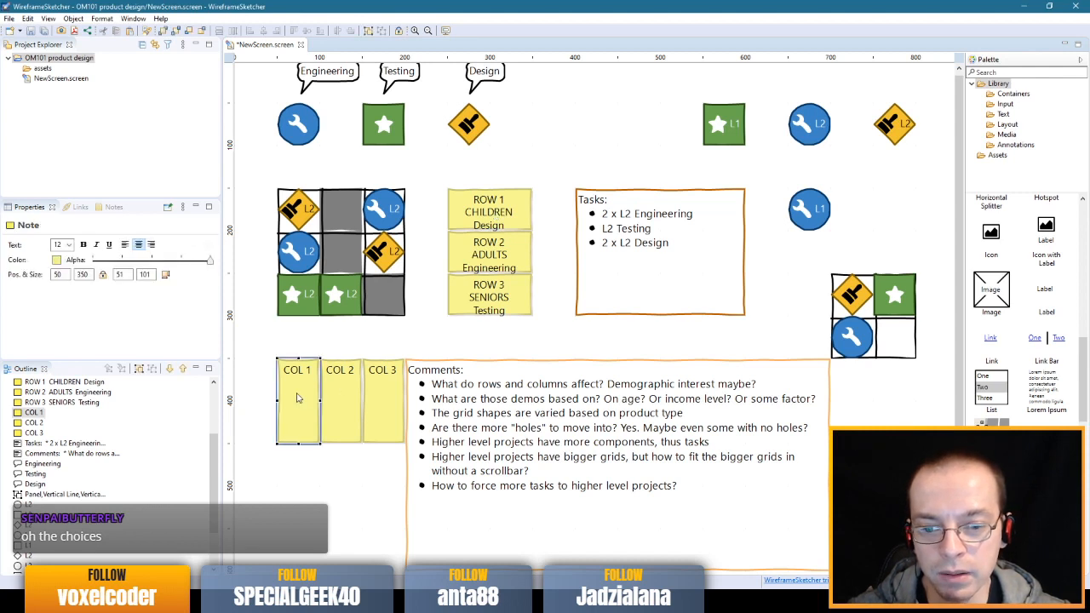
pyautogui.click(346, 391)
pyautogui.click(387, 391)
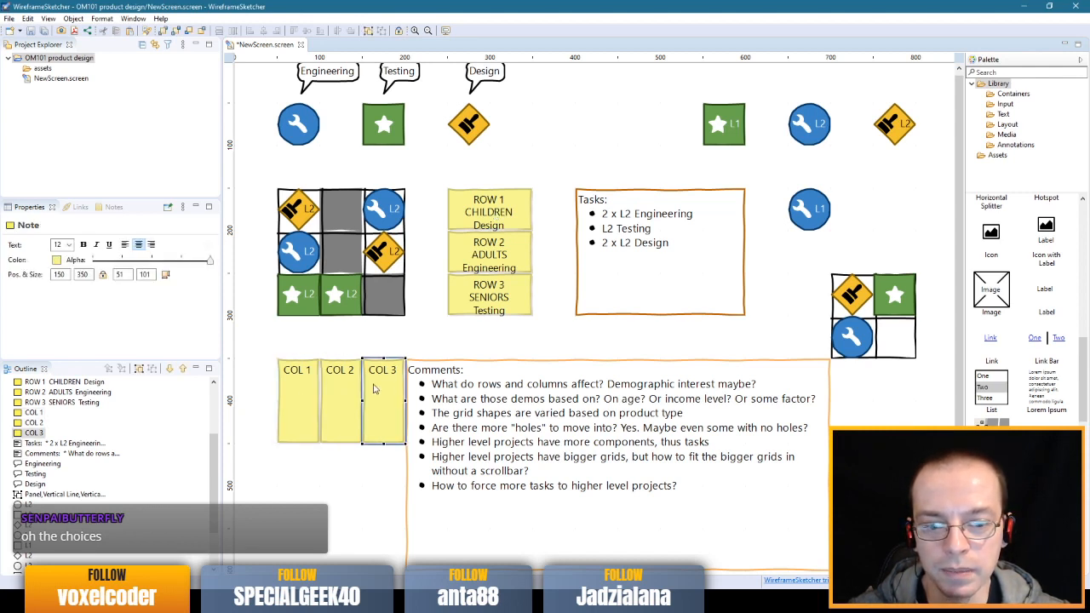
pyautogui.click(292, 394)
pyautogui.click(339, 397)
pyautogui.click(382, 401)
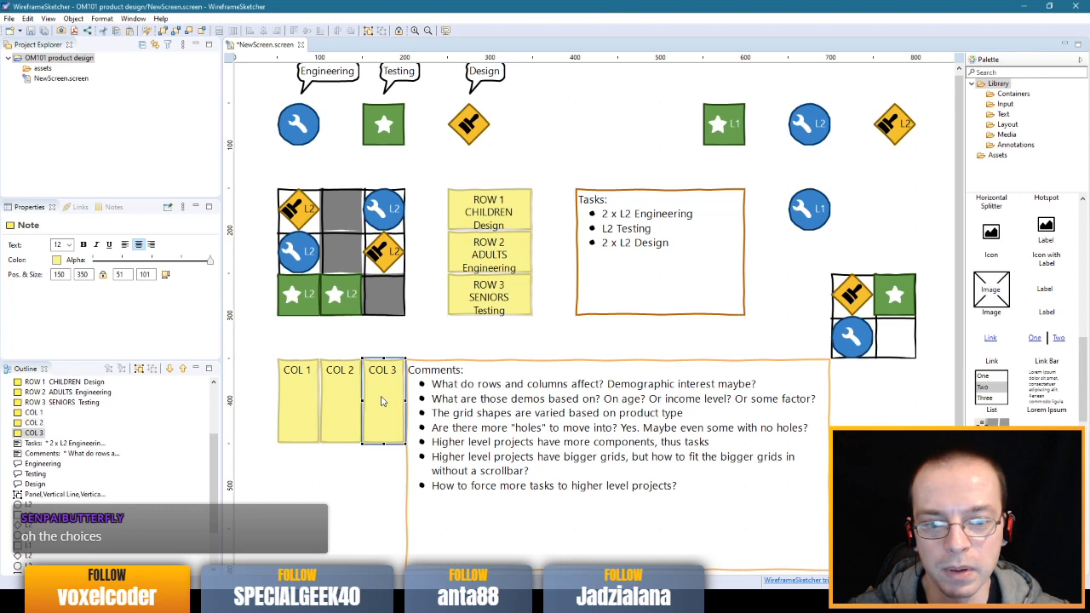
pyautogui.click(298, 428)
pyautogui.click(340, 417)
pyautogui.click(392, 400)
pyautogui.moveTo(436, 171); pyautogui.dragTo(546, 326)
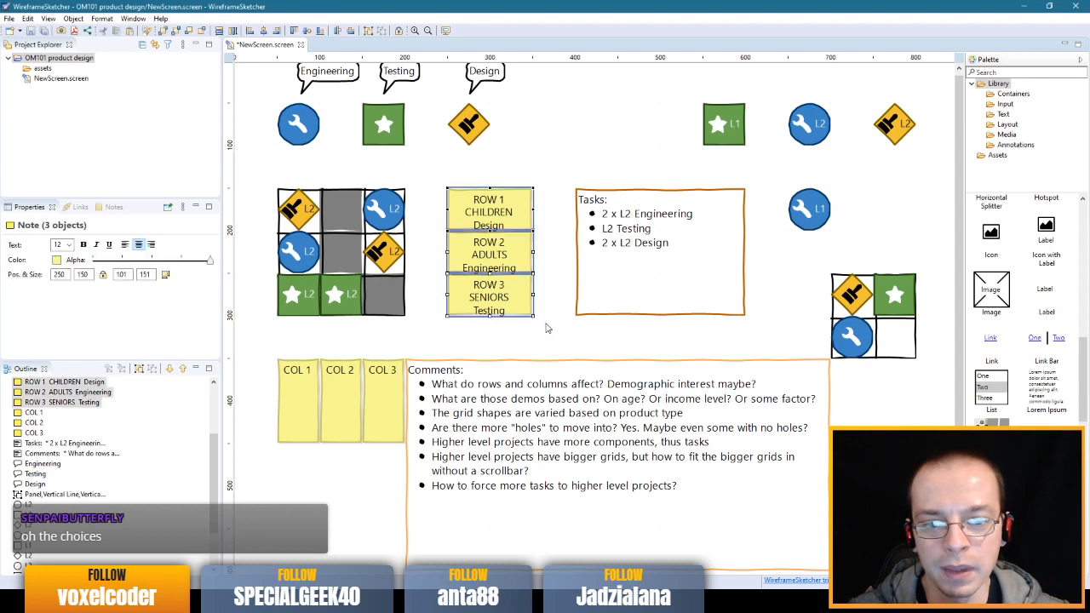
pyautogui.click(553, 251)
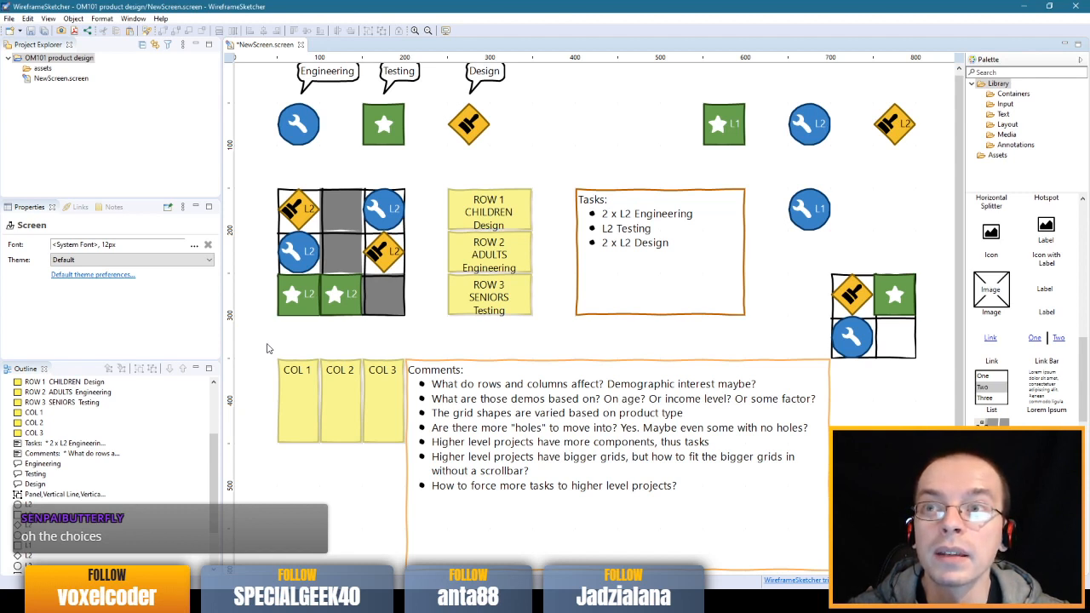
pyautogui.moveTo(264, 345); pyautogui.dragTo(351, 344)
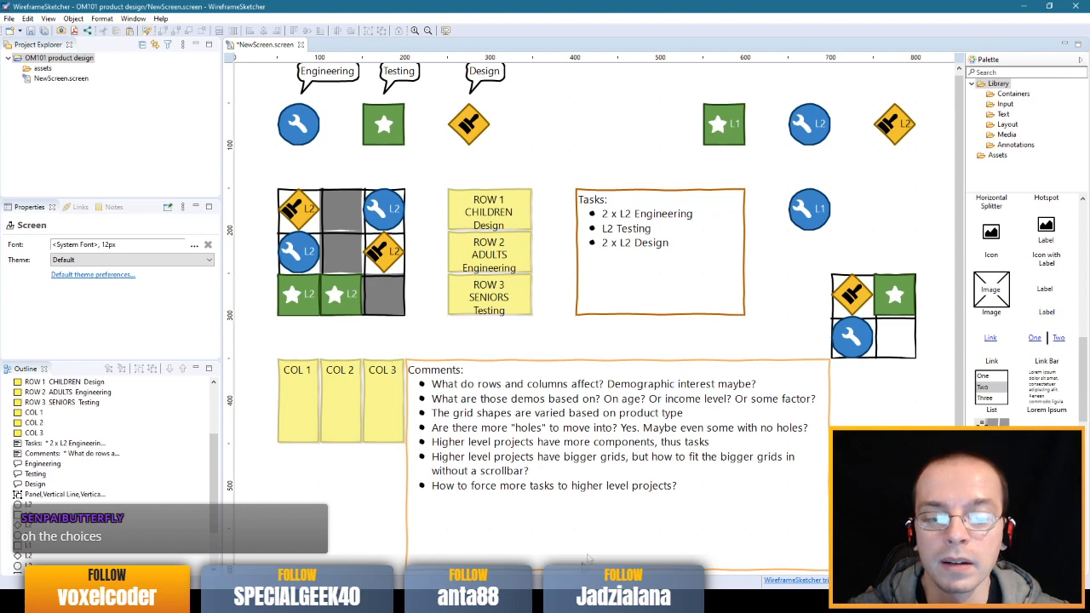
# - Switch to paint.net to check the extent of the white dialog grid, then view the Fifteen Puzzle page in the browser
pyautogui.hotkey('alt', 'Tab')
pyautogui.hotkey('alt', 'Tab')
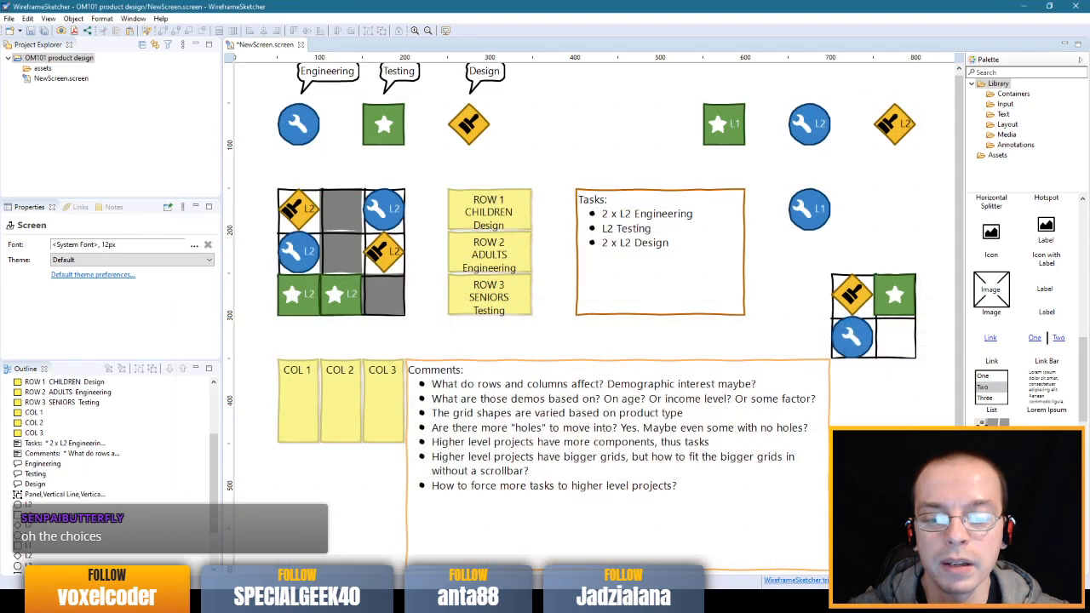
pyautogui.hotkey('alt', 'Tab')
pyautogui.moveTo(237, 260); pyautogui.dragTo(693, 402)
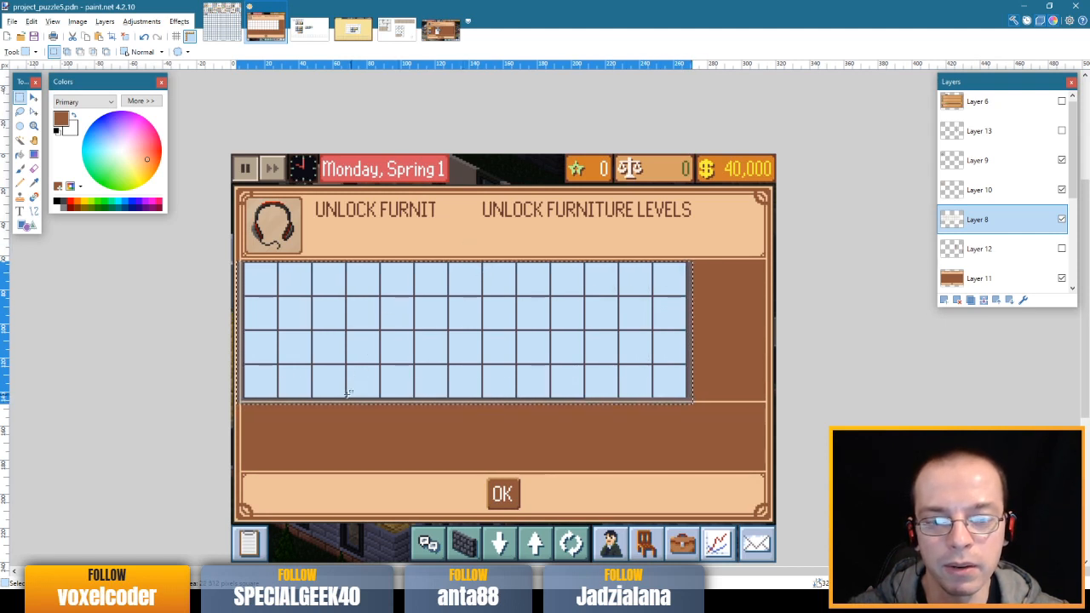
pyautogui.click(388, 342)
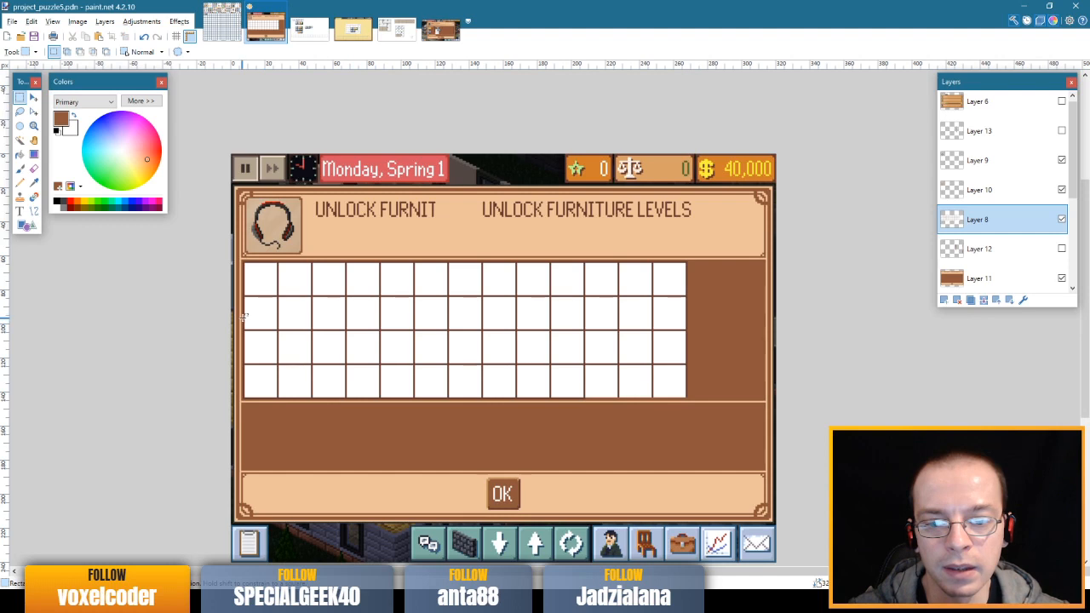
pyautogui.hotkey('alt', 'Tab')
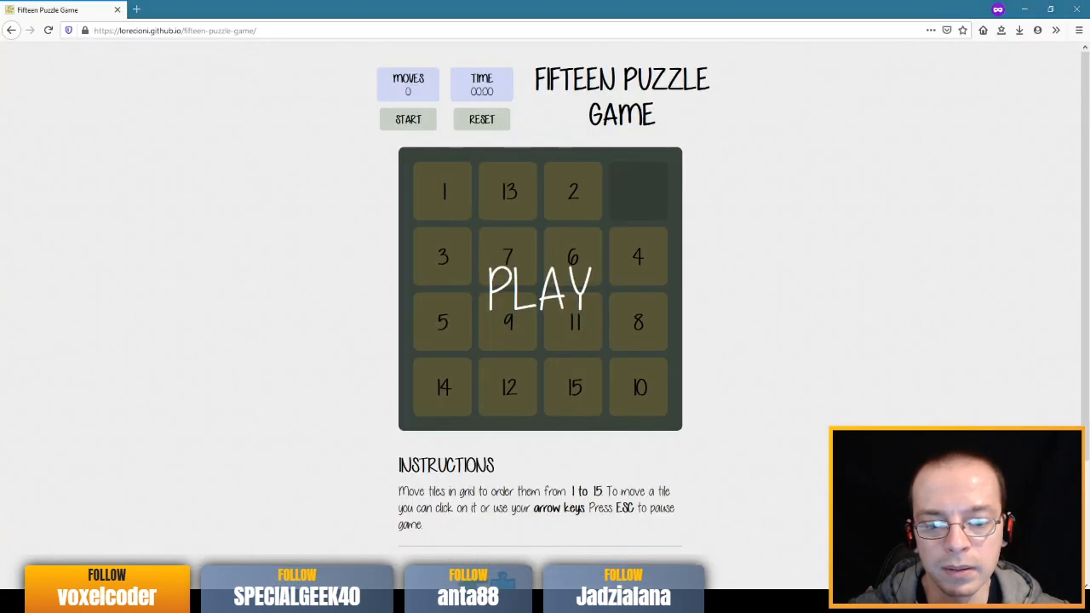
pyautogui.hotkey('alt', 'Tab')
pyautogui.hotkey('alt', 'Tab')
# - Back in the WireframeSketcher mockup, examine the 3 x 3 task grid against its column 1 and row 1 notes
pyautogui.moveTo(258, 169); pyautogui.dragTo(421, 337)
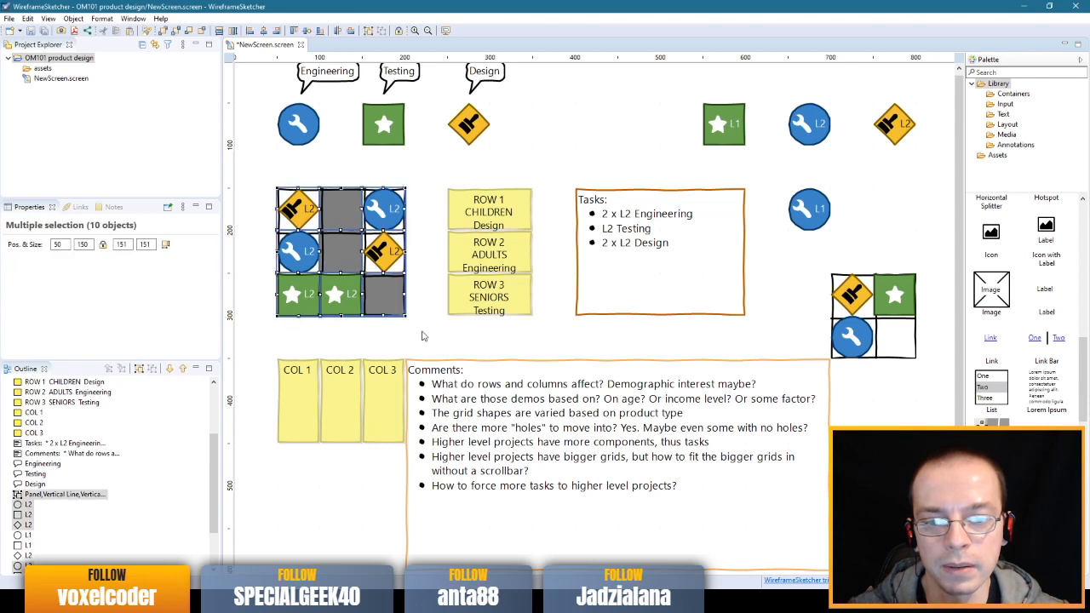
pyautogui.click(422, 318)
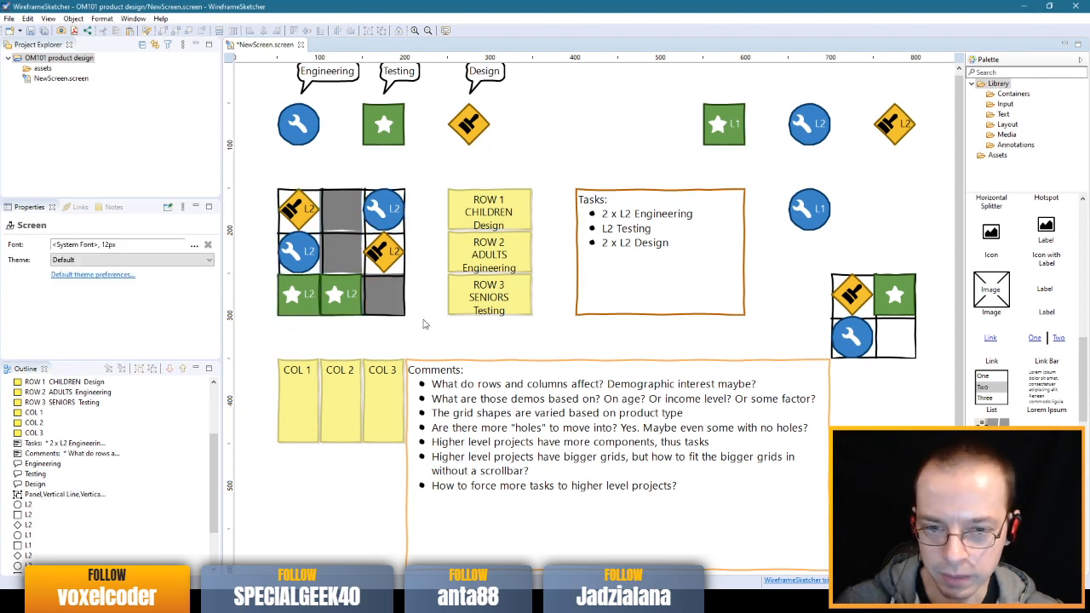
pyautogui.moveTo(258, 172); pyautogui.dragTo(427, 330)
pyautogui.click(429, 334)
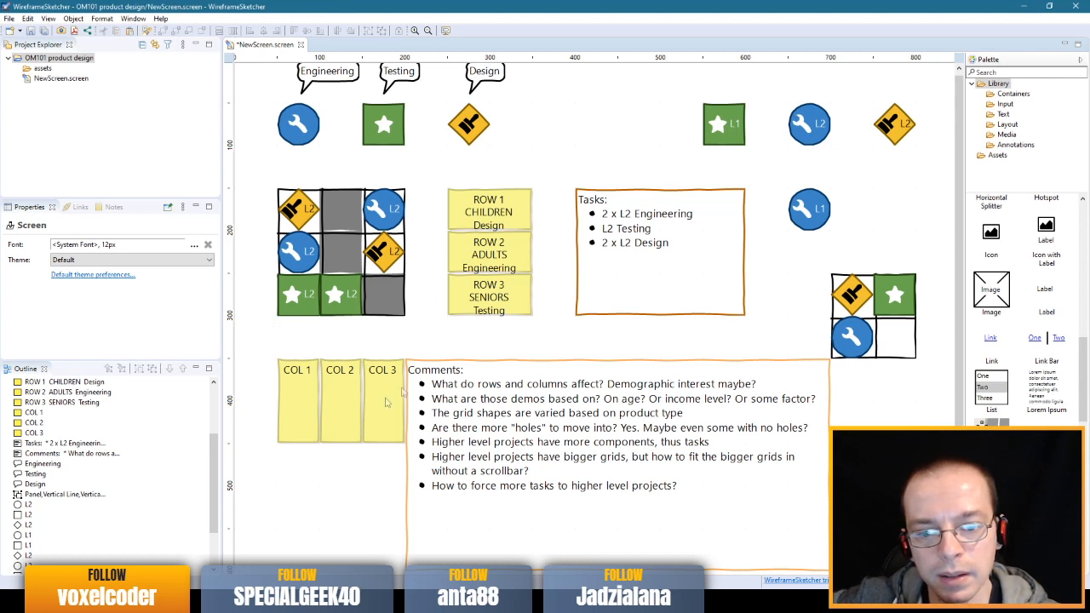
pyautogui.moveTo(265, 343); pyautogui.dragTo(321, 454)
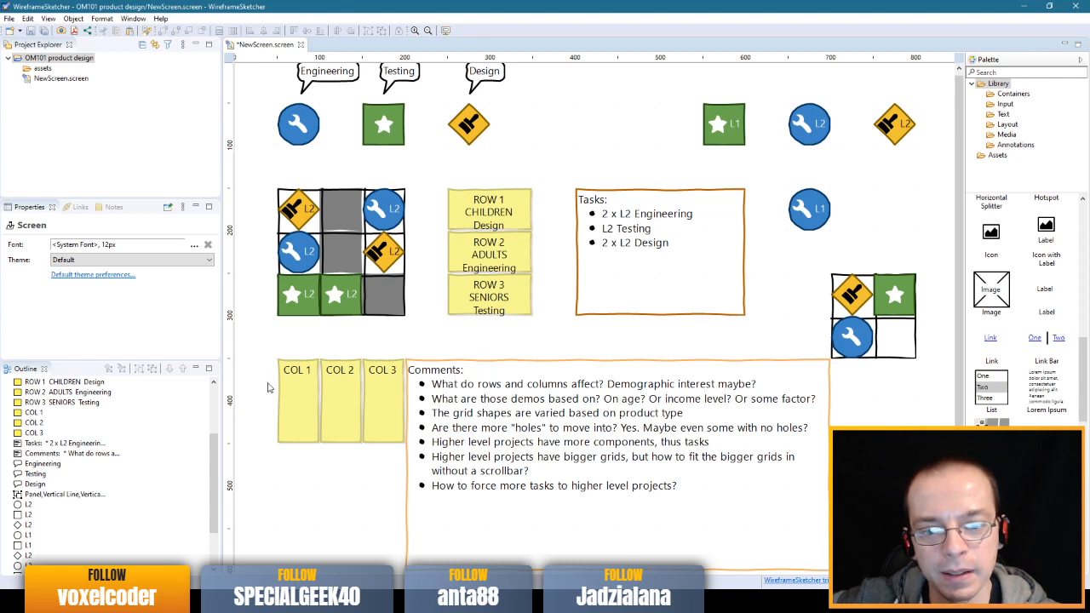
pyautogui.moveTo(264, 335); pyautogui.dragTo(324, 452)
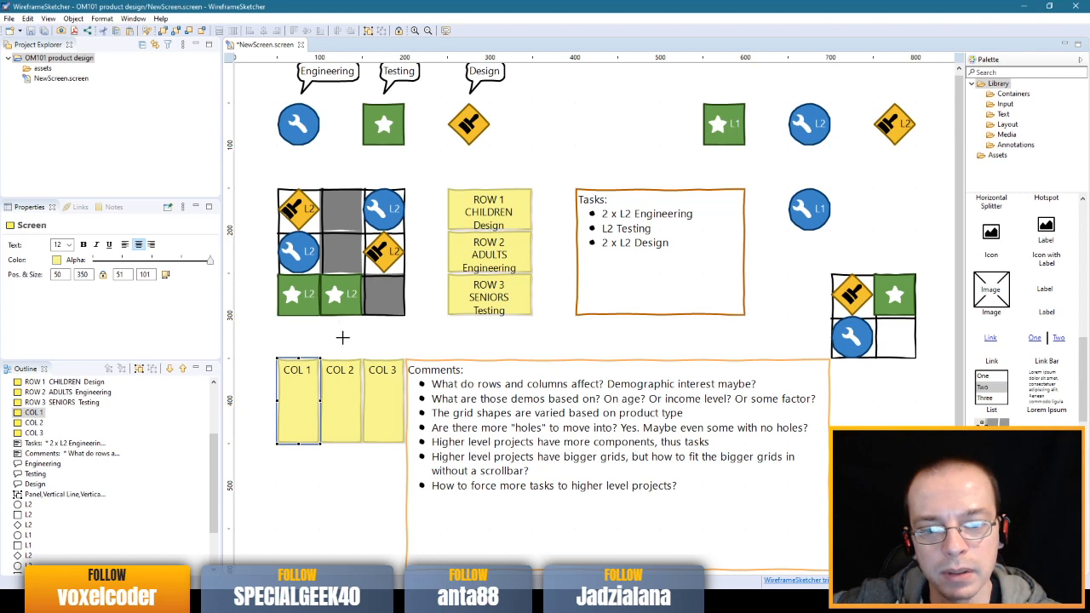
pyautogui.click(343, 338)
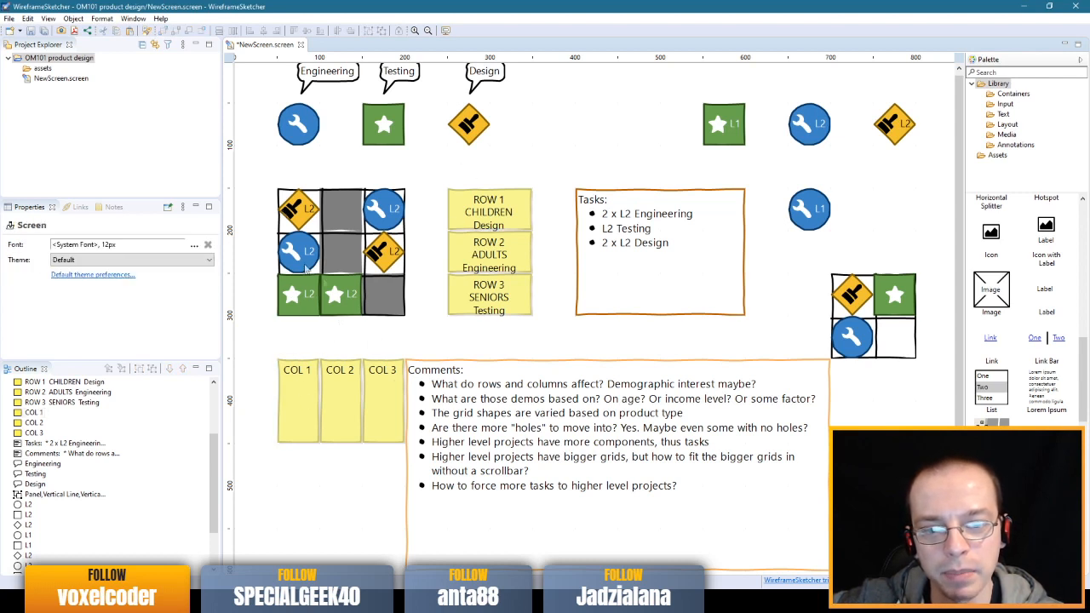
pyautogui.moveTo(434, 199); pyautogui.dragTo(554, 227)
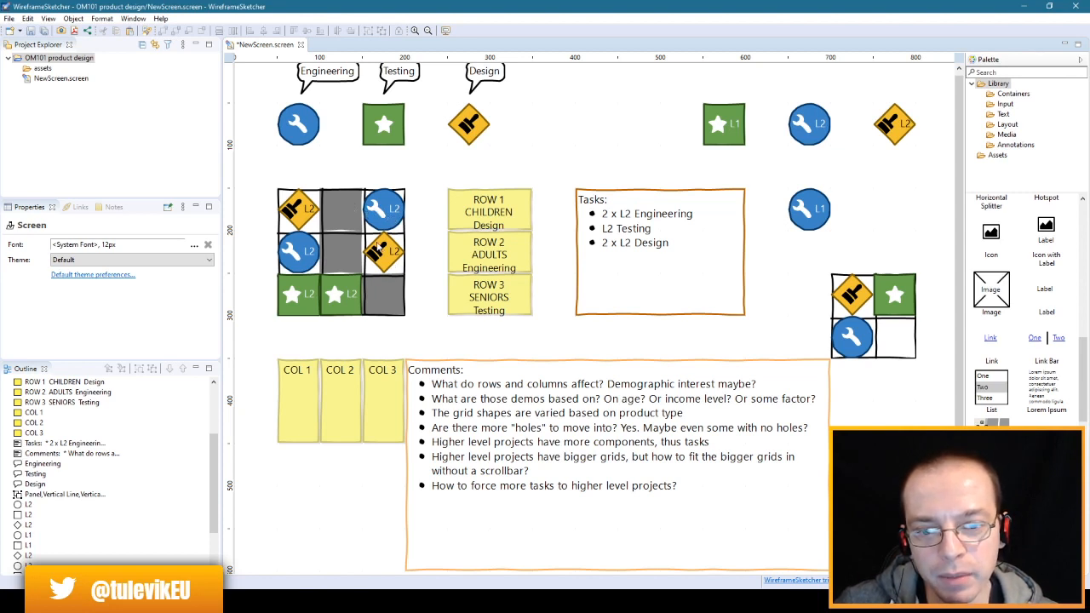
pyautogui.click(394, 204)
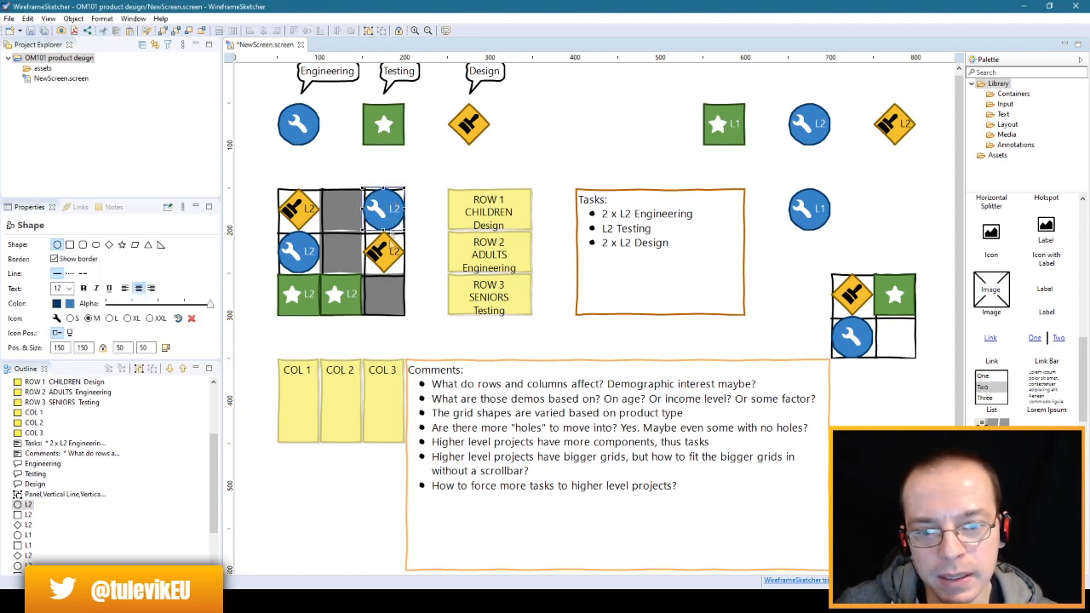
# - Clear the selection on the task grid's L2 Engineering piece and save the mockup screen
pyautogui.moveTo(389, 206)
pyautogui.mouseDown()
pyautogui.moveTo(283, 283)
pyautogui.moveTo(271, 247)
pyautogui.moveTo(341, 209)
pyautogui.moveTo(383, 212)
pyautogui.mouseUp()
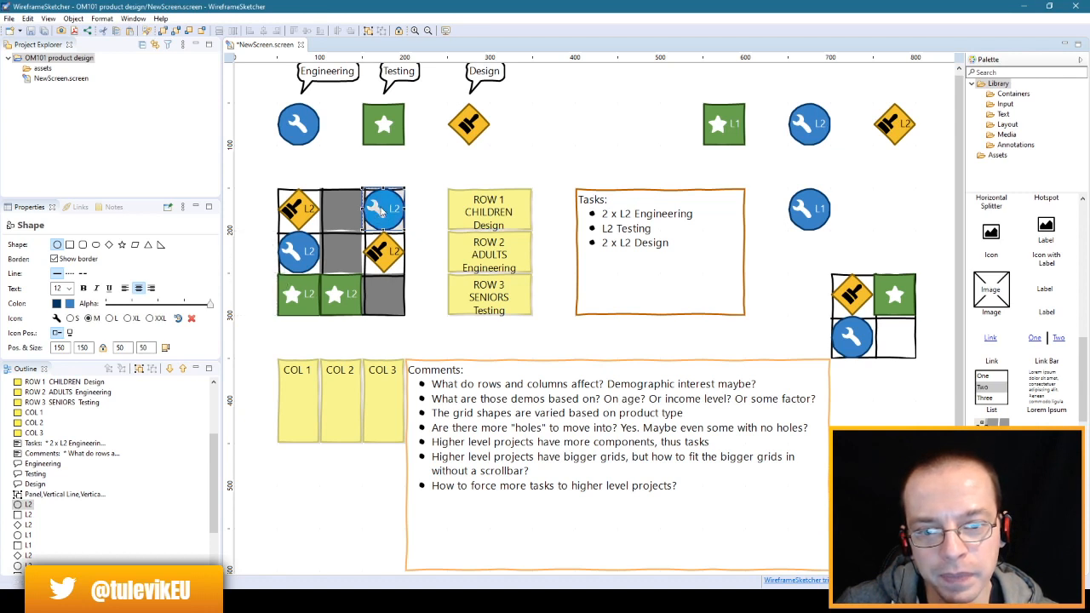
pyautogui.click(433, 175)
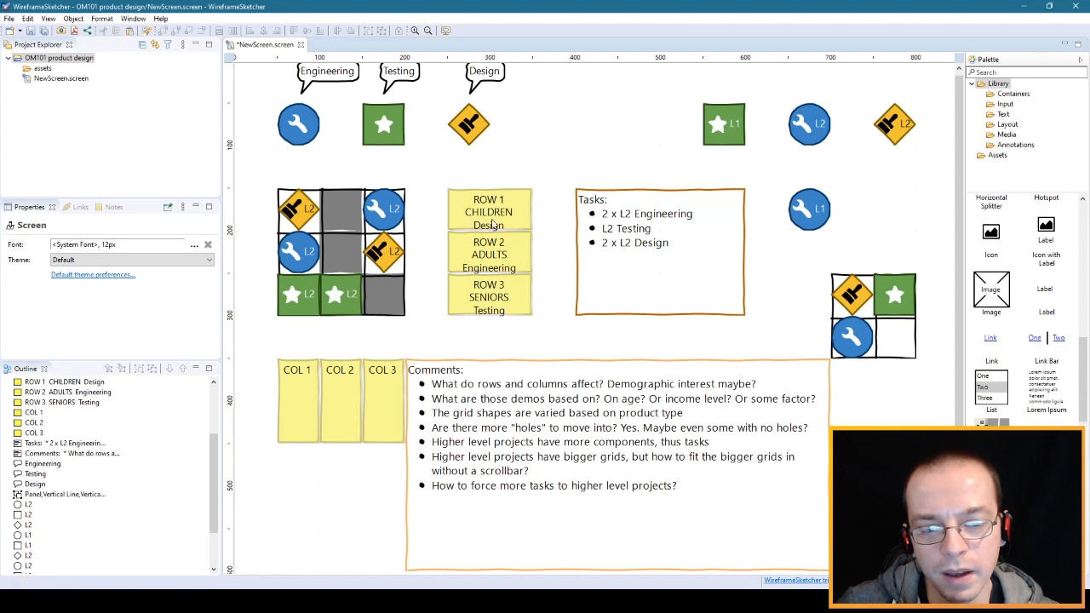
pyautogui.hotkey('ctrl', 's')
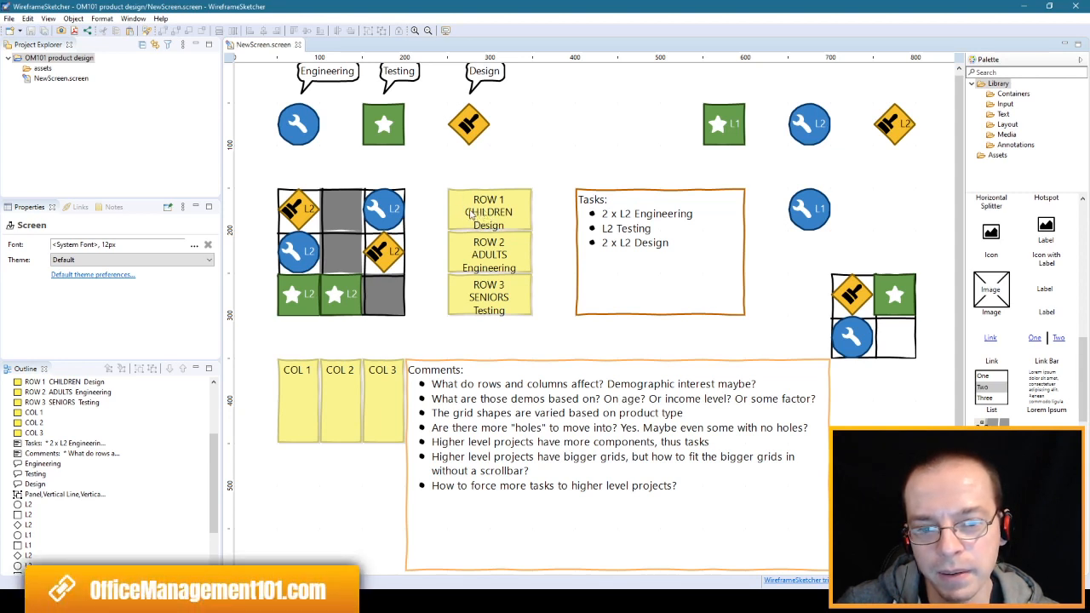
pyautogui.click(472, 215)
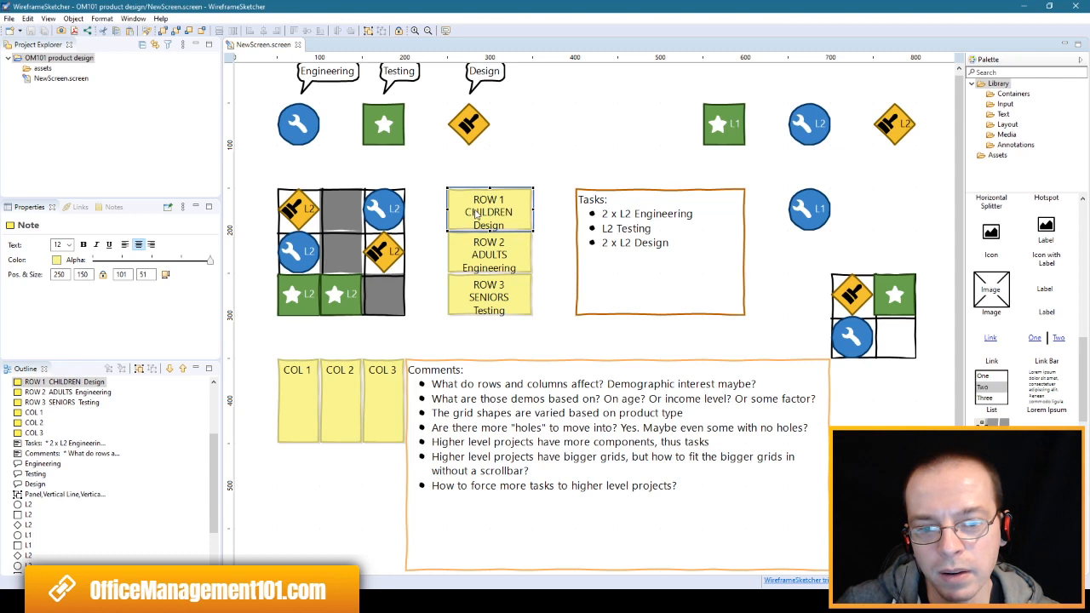
pyautogui.doubleClick(476, 216)
pyautogui.click(449, 221)
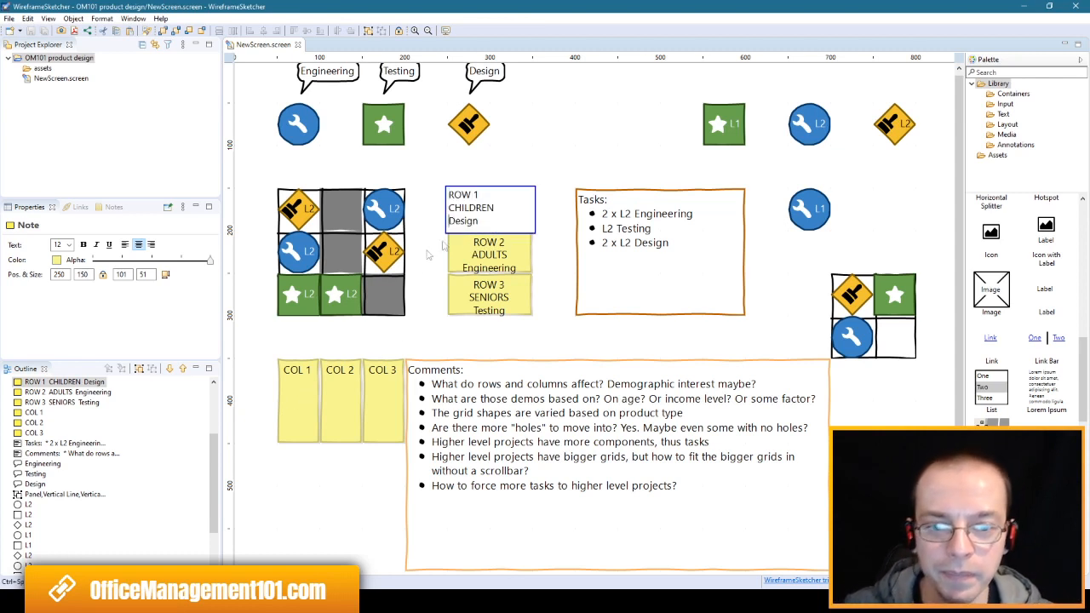
pyautogui.hotkey('shift', 'End')
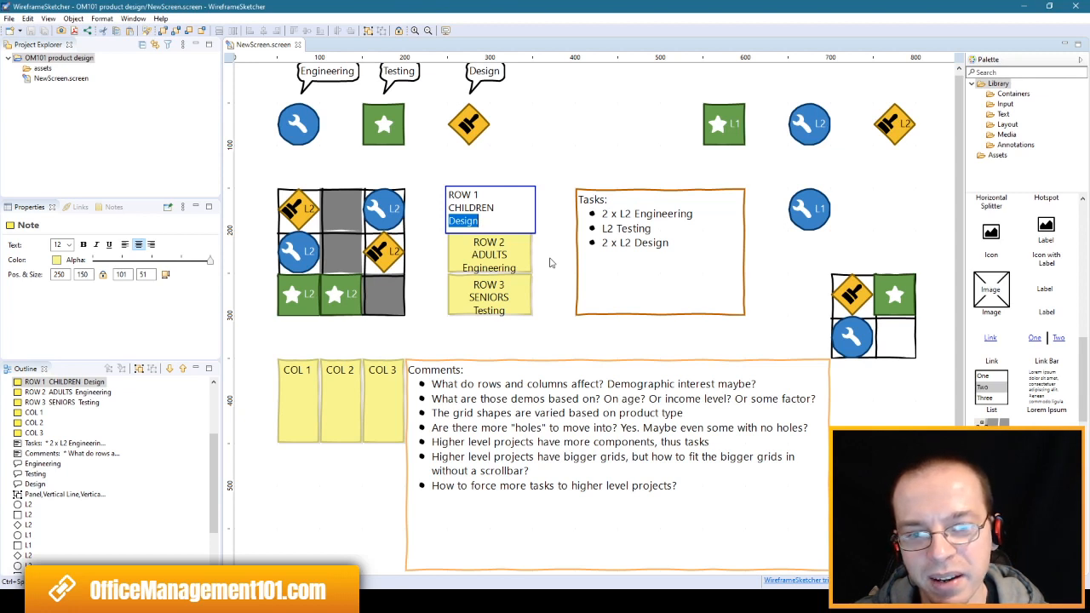
pyautogui.press('Delete')
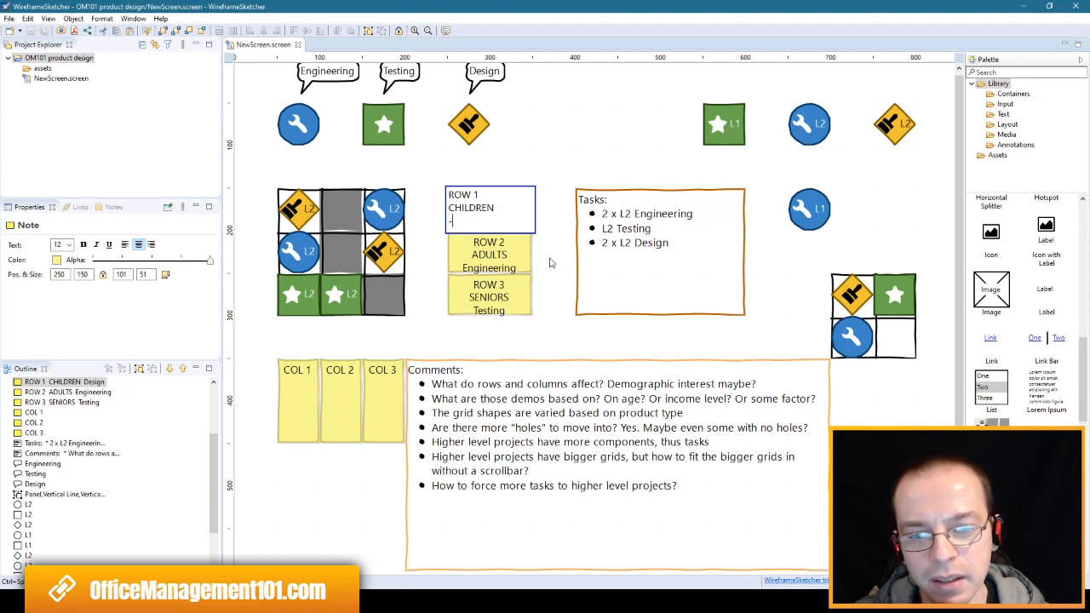
pyautogui.write('-Eng')
pyautogui.press('Escape')
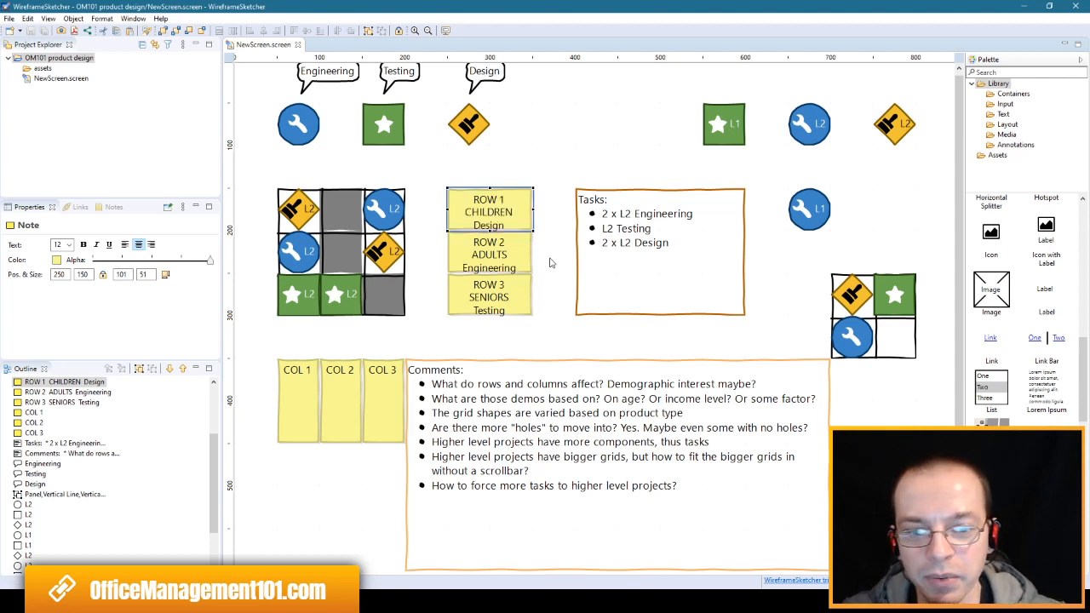
# - Add the lines "CHILD." and "Design" below the heading of the COL 1 note
pyautogui.doubleClick(288, 399)
pyautogui.click(291, 385)
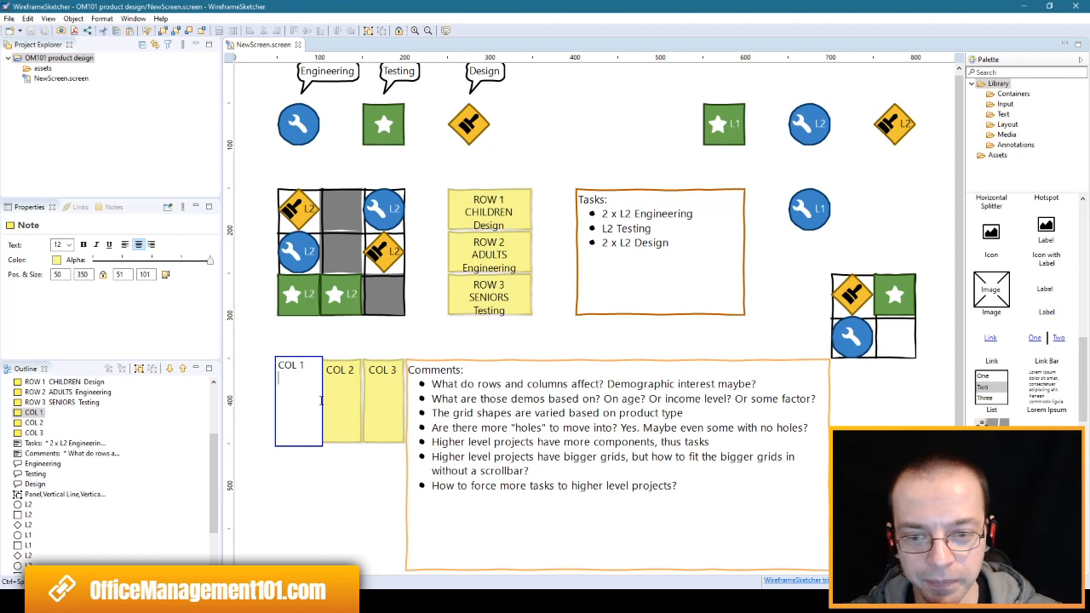
pyautogui.write('CHILD')
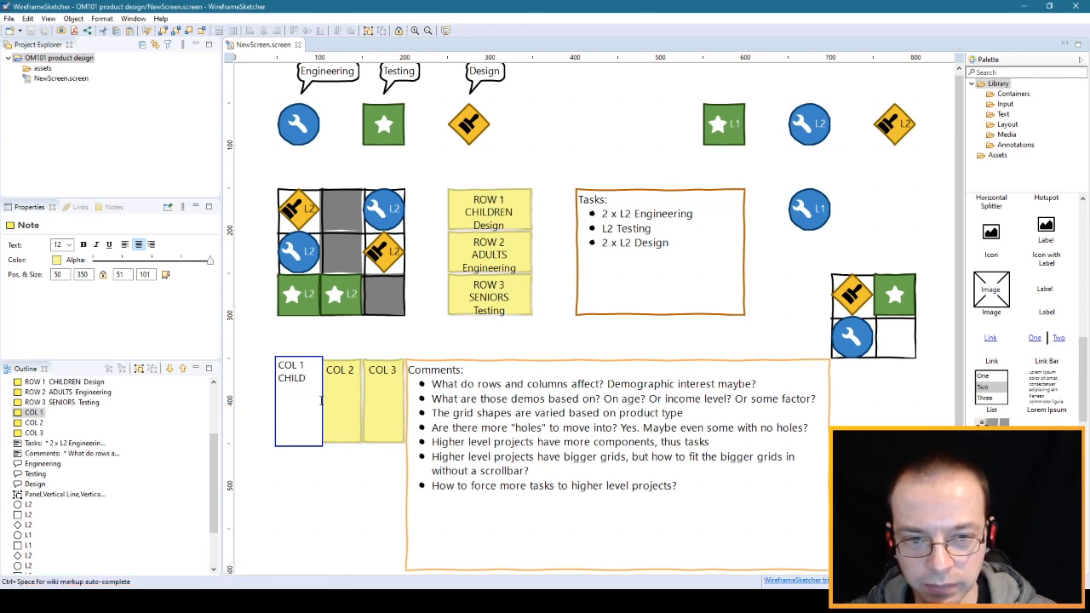
pyautogui.write('.')
pyautogui.press('Return')
pyautogui.write('DESIG')
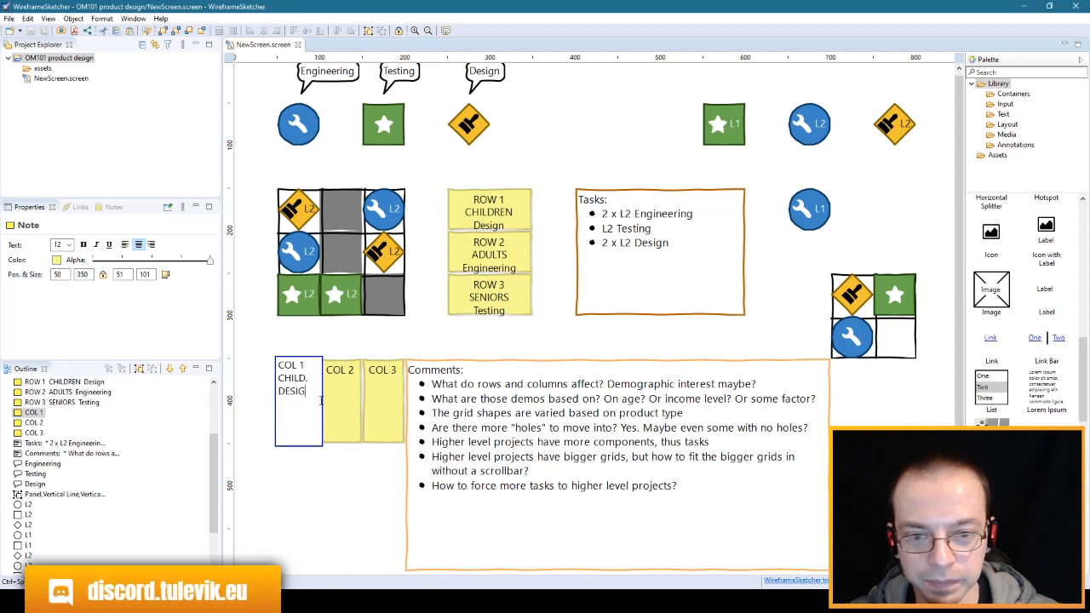
pyautogui.press('BackSpace')
pyautogui.press('BackSpace')
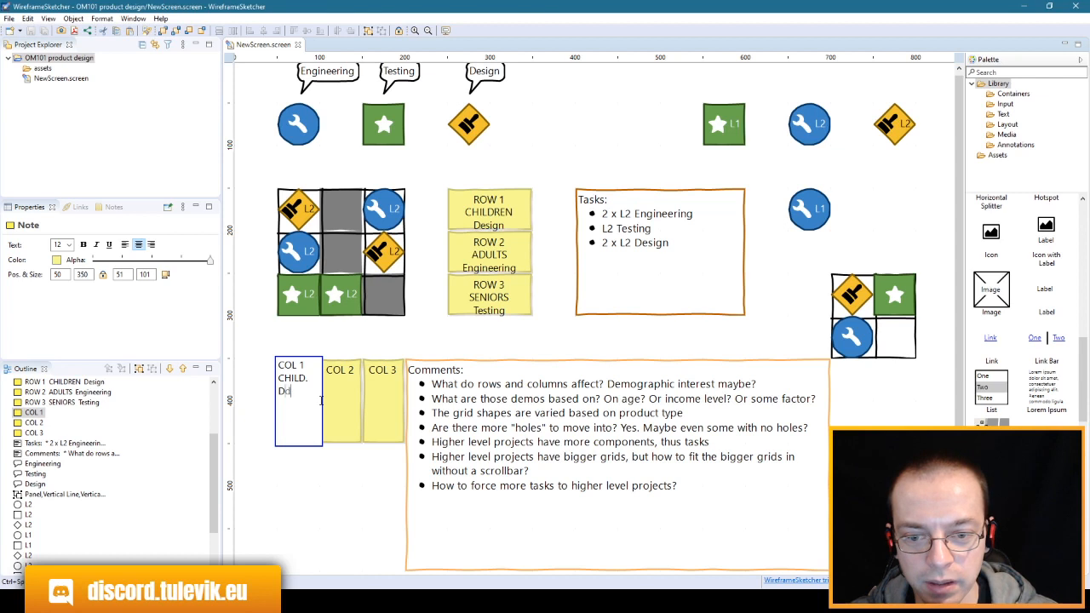
pyautogui.write('sign')
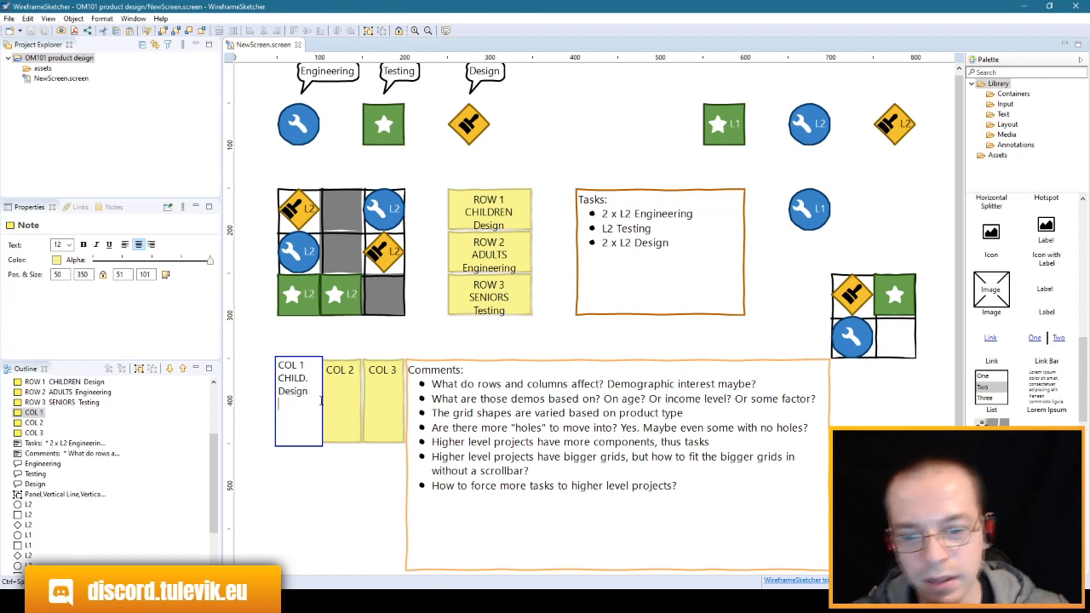
pyautogui.click(312, 339)
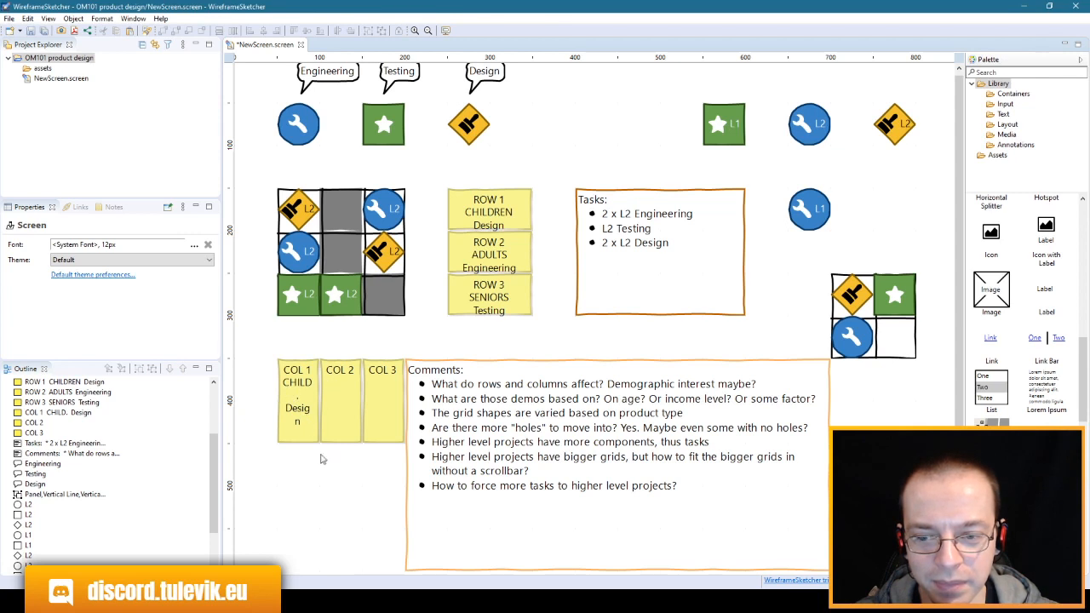
# - Look through the commands and custom properties available for the COL 1 note
pyautogui.click(298, 407)
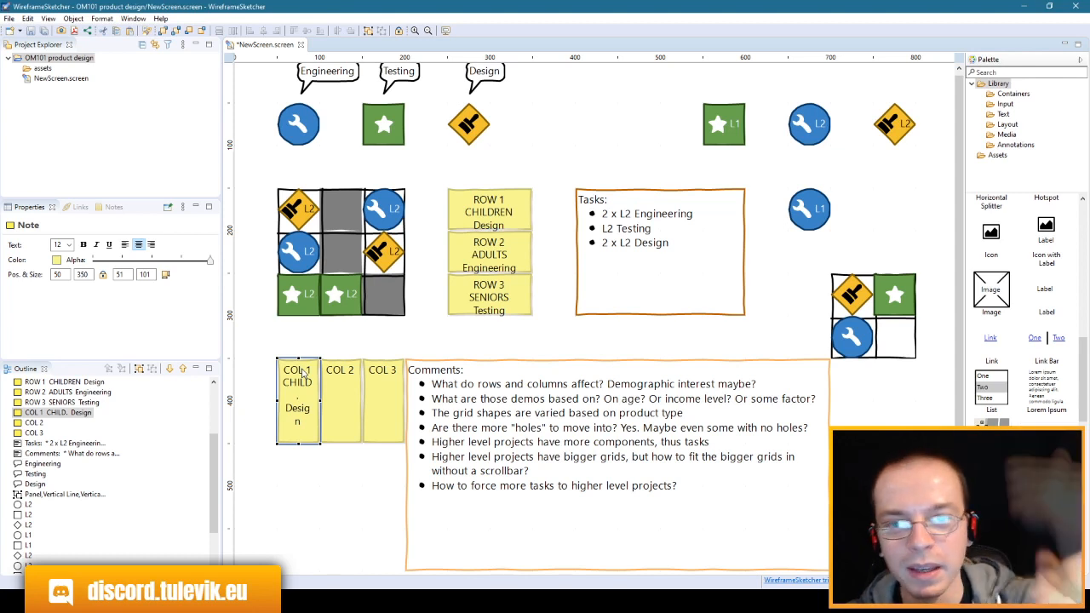
pyautogui.click(101, 18)
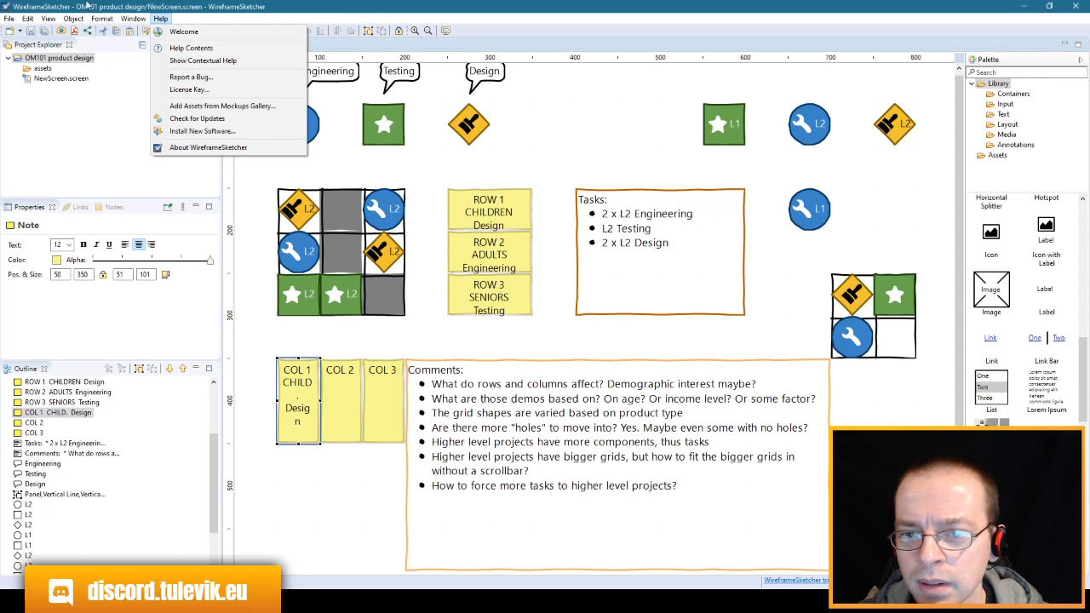
pyautogui.rightClick(300, 415)
pyautogui.rightClick(300, 415)
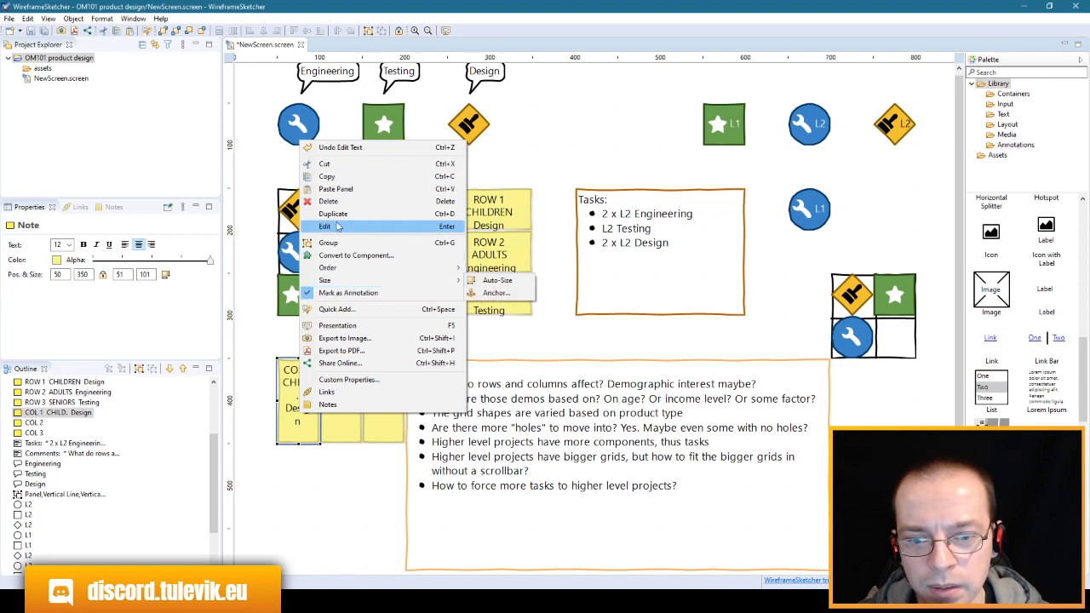
pyautogui.click(366, 383)
pyautogui.click(699, 336)
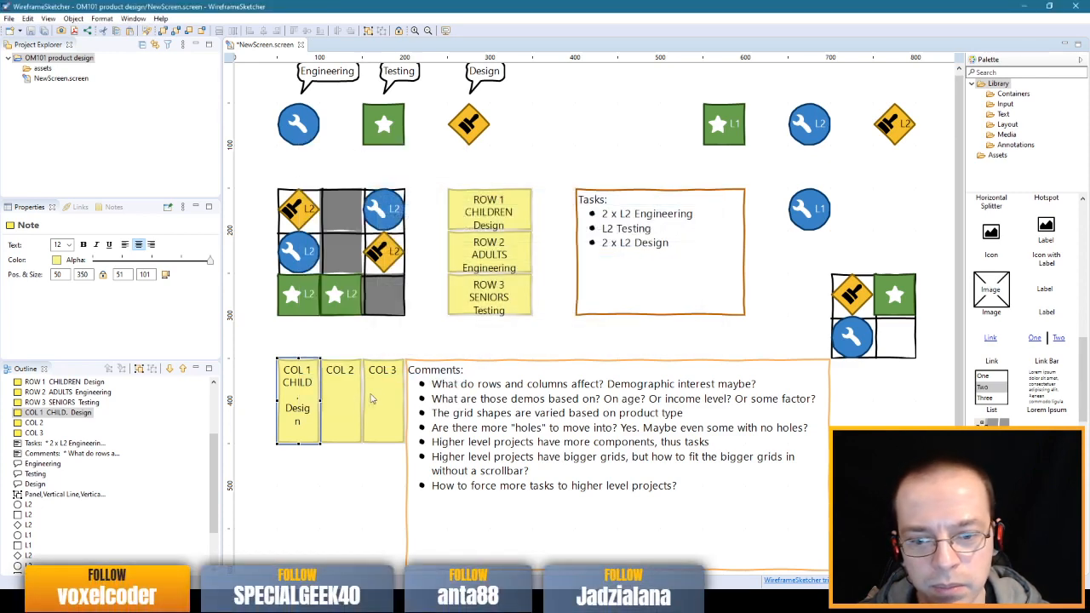
pyautogui.rightClick(310, 404)
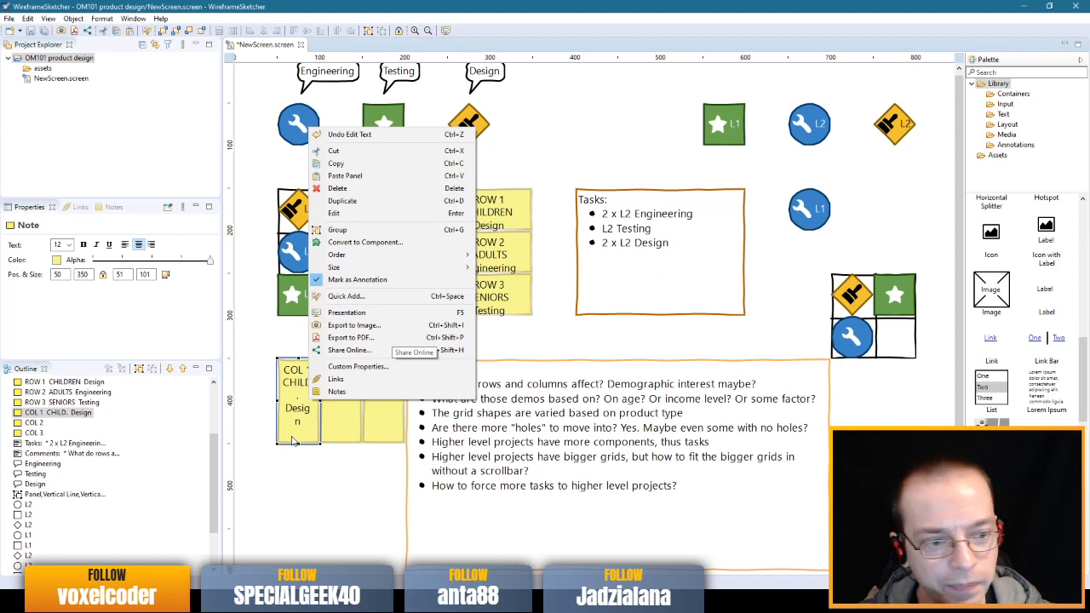
# - Browse the widget library and its Text category, then return to the full library
pyautogui.click(1080, 372)
pyautogui.moveTo(1082, 366); pyautogui.dragTo(1082, 519)
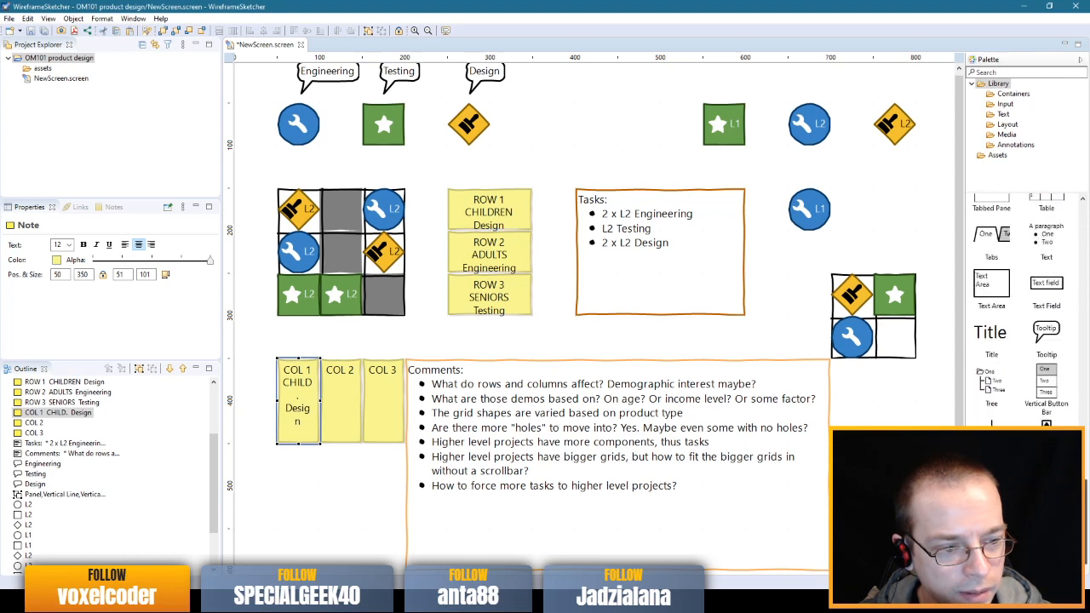
pyautogui.moveTo(1083, 519); pyautogui.dragTo(1070, 204)
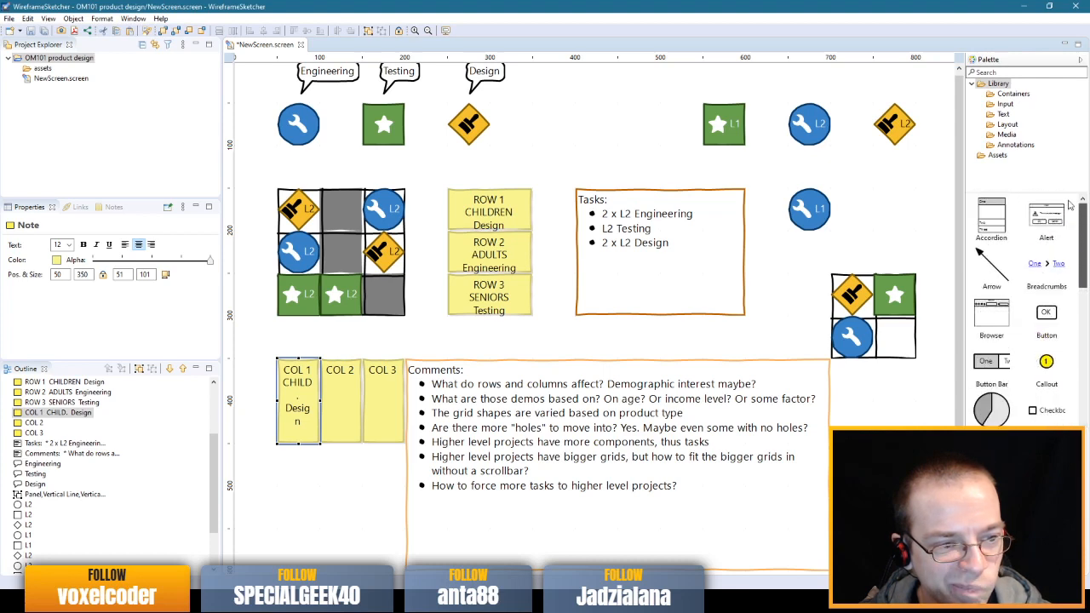
pyautogui.click(1003, 114)
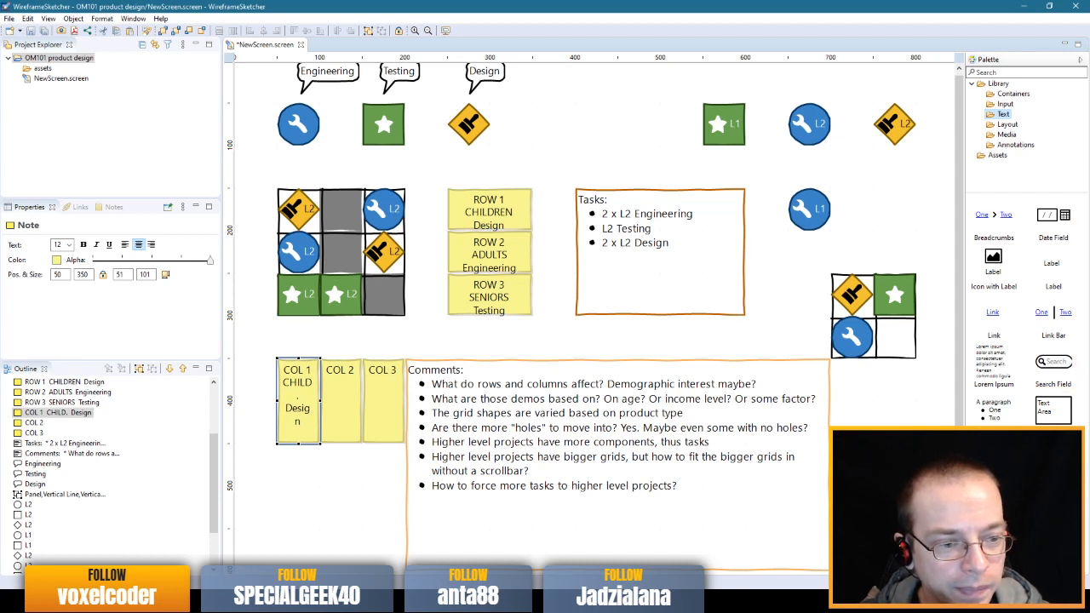
pyautogui.click(999, 83)
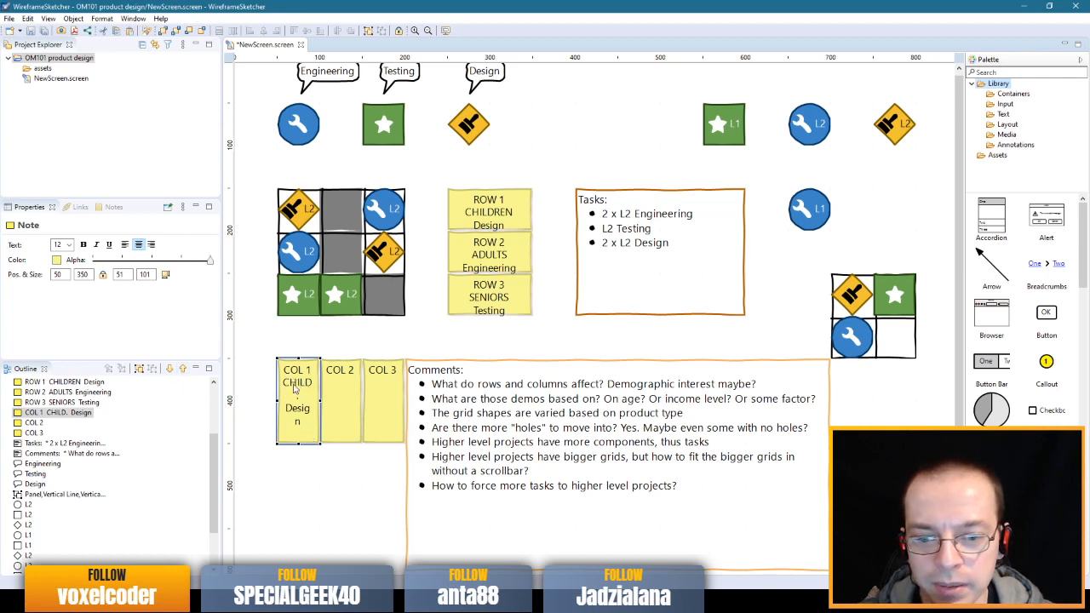
# - Add the lines "ADULTS" and "Eng." below the heading of the COL 2 note
pyautogui.click(340, 389)
pyautogui.click(339, 388)
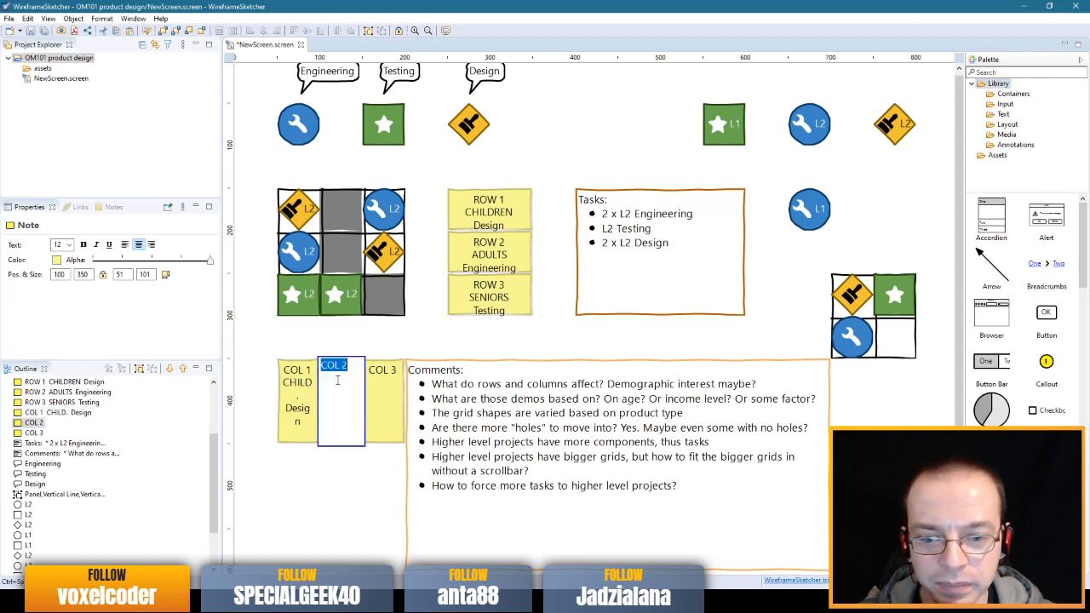
pyautogui.write('ADULTS')
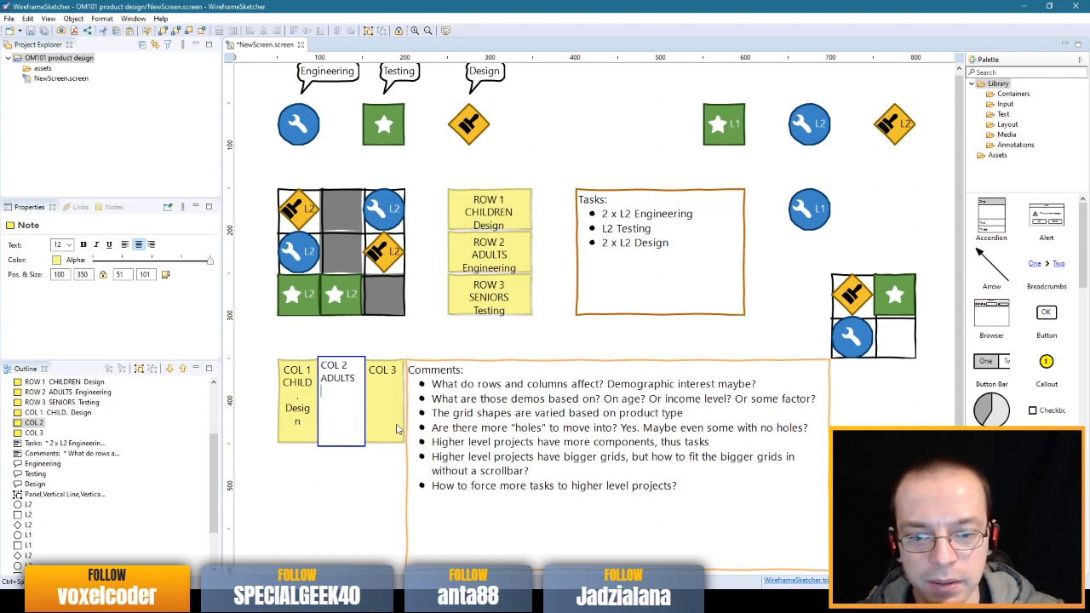
pyautogui.write(' Engineering')
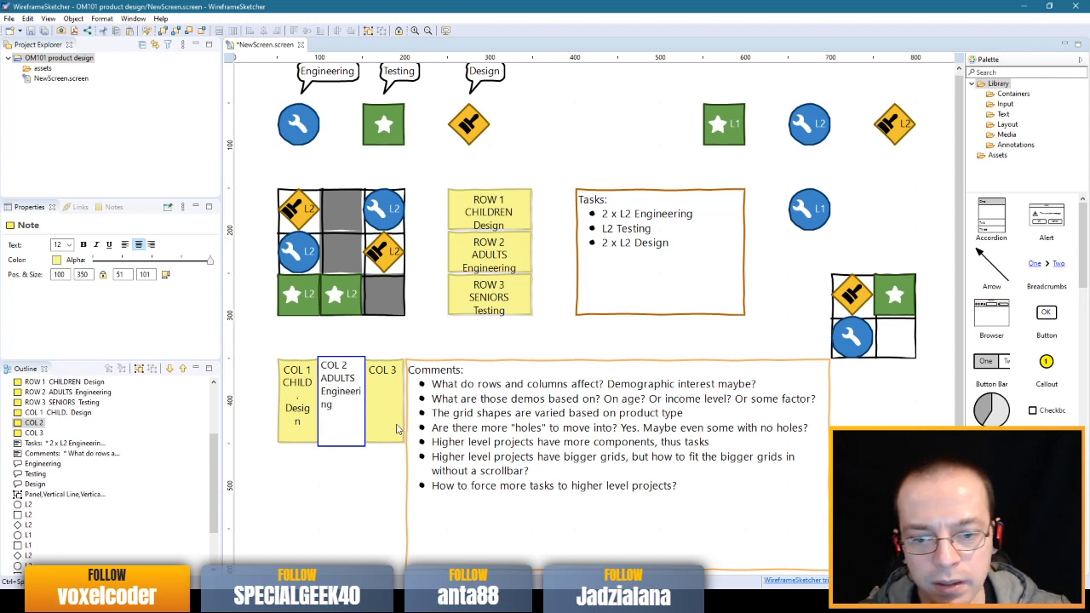
pyautogui.moveTo(338, 391); pyautogui.dragTo(348, 404)
pyautogui.write('.')
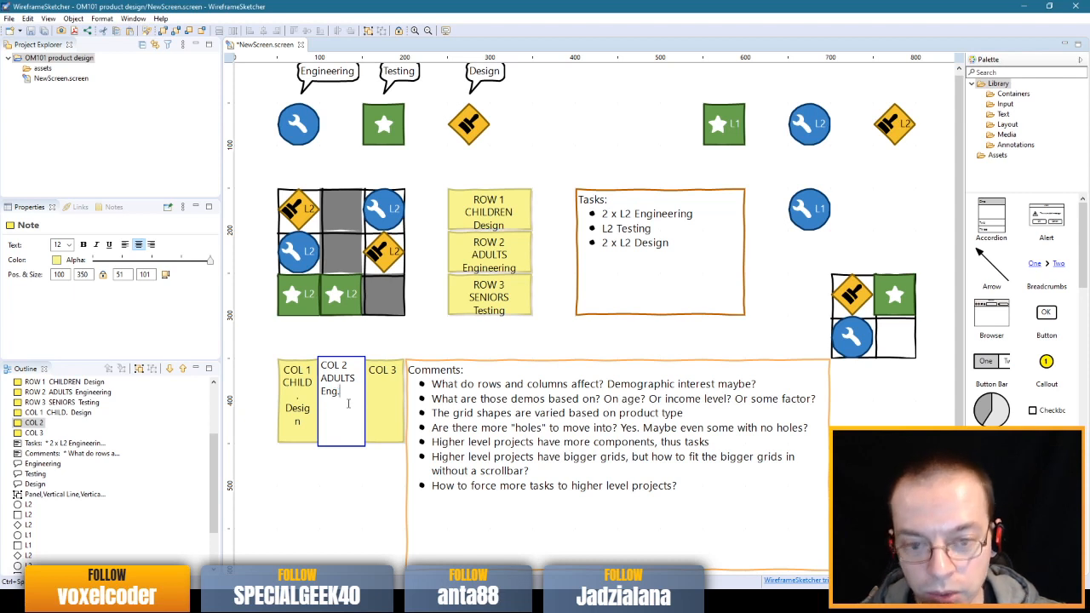
pyautogui.click(313, 439)
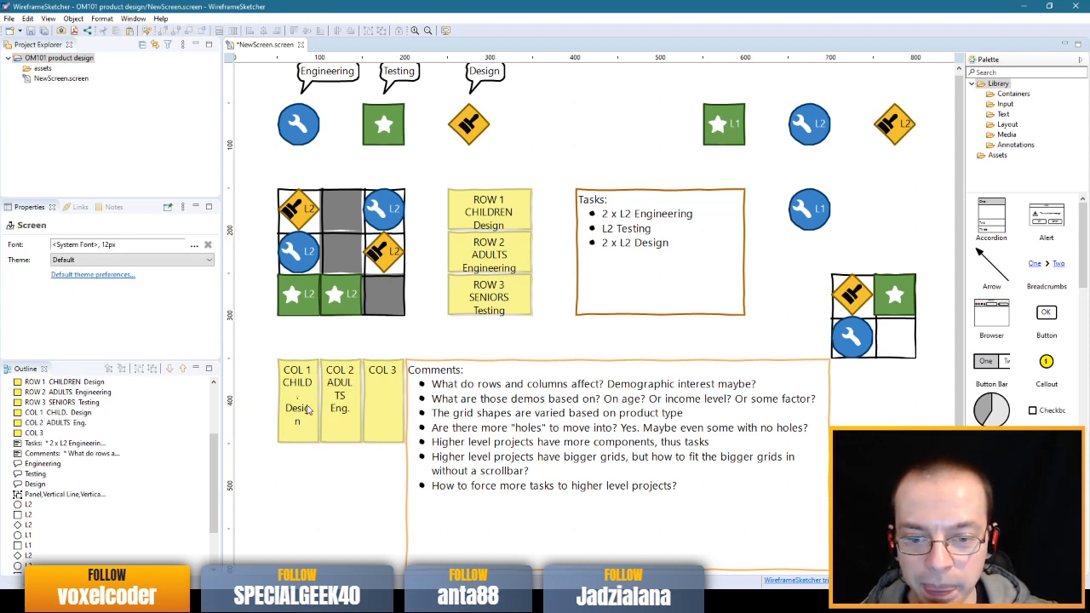
# - Shorten the lines under the COL 1 heading to "CHILD" and "Des."
pyautogui.click(310, 413)
pyautogui.doubleClick(303, 423)
pyautogui.click(288, 390)
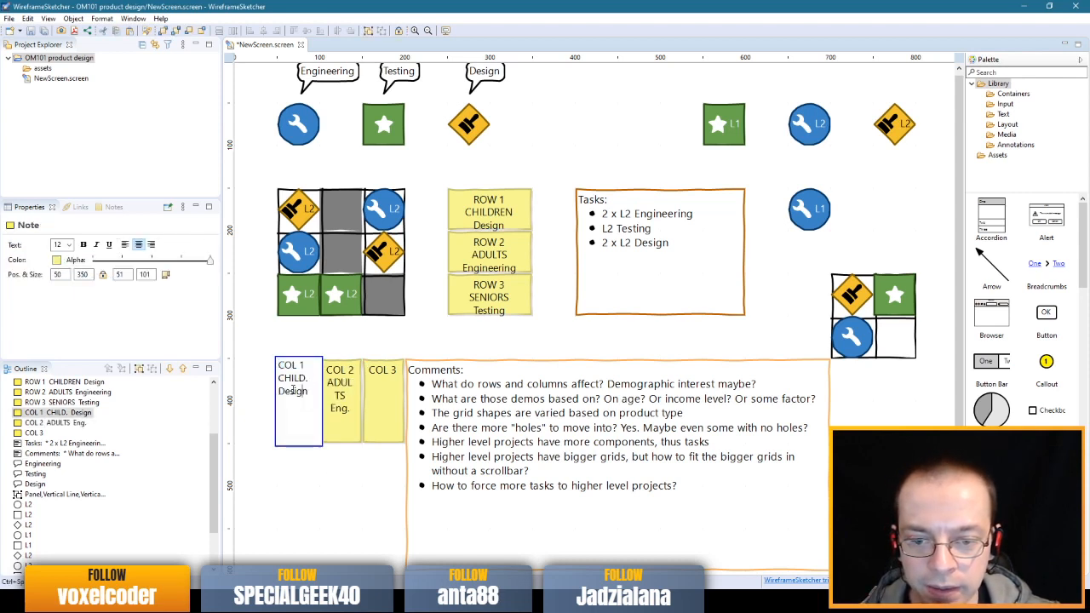
pyautogui.moveTo(294, 391); pyautogui.dragTo(321, 392)
pyautogui.write('.')
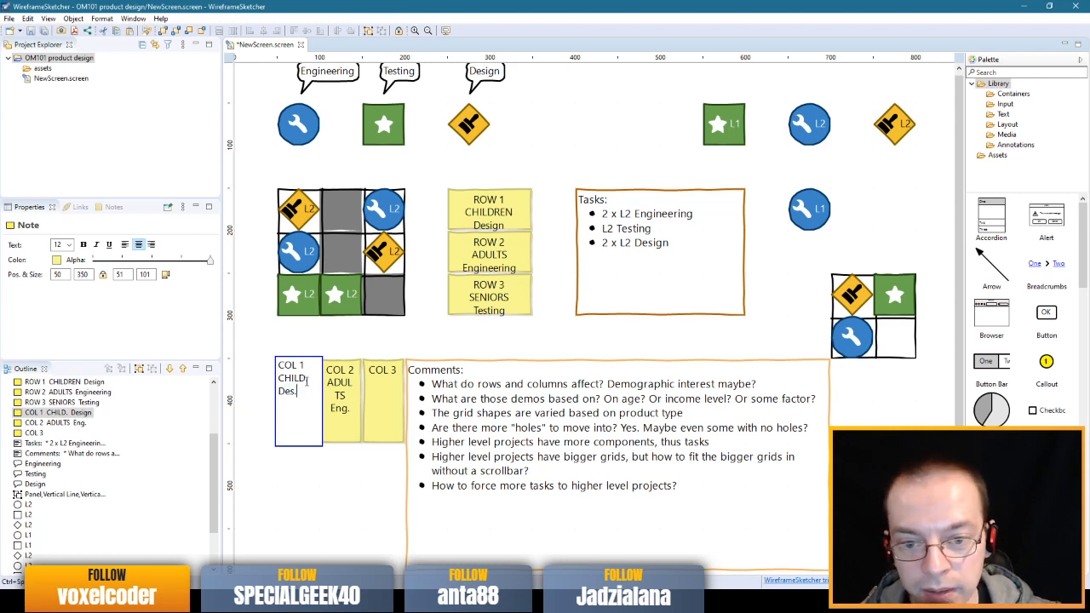
# - Abbreviate the demographic line in the COL 2 note to "ADLT"
pyautogui.click(352, 398)
pyautogui.doubleClick(348, 393)
pyautogui.click(334, 378)
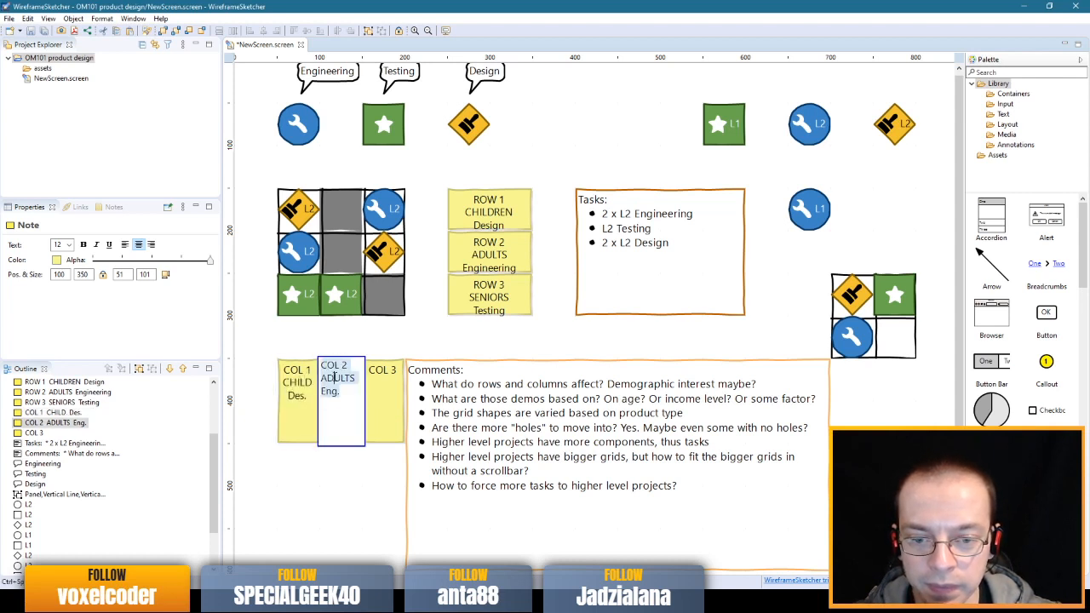
pyautogui.press('Delete')
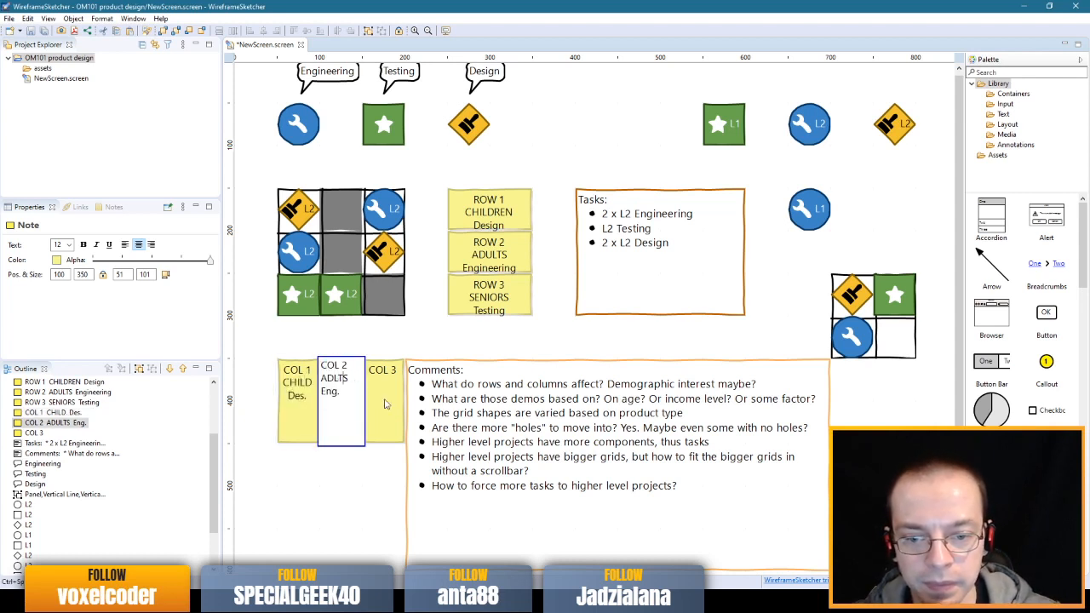
pyautogui.click(365, 506)
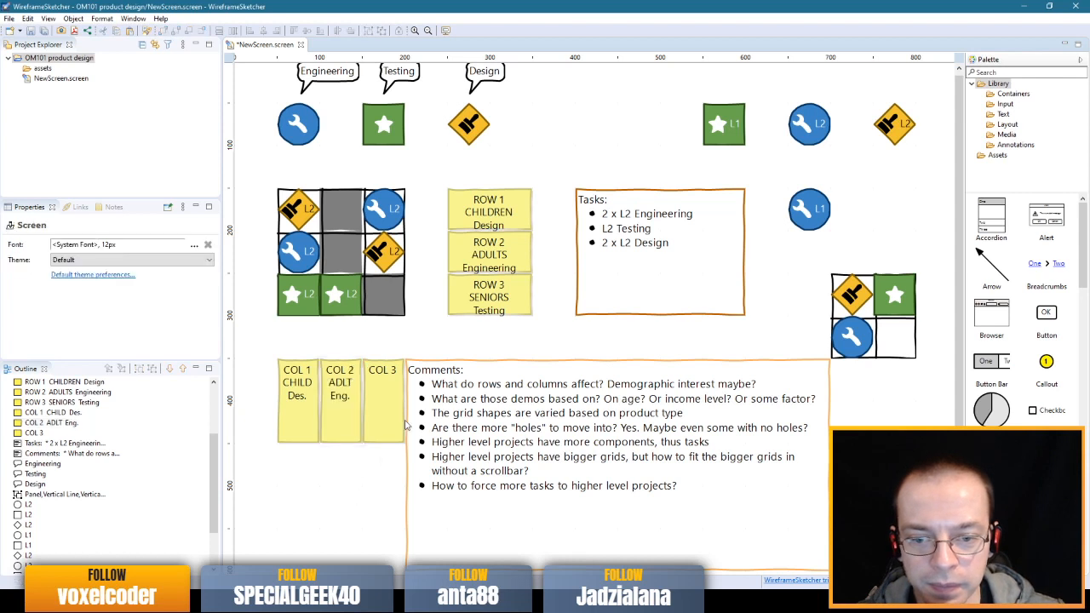
# - Add the line "SENIOR" below the heading of the COL 3 note
pyautogui.doubleClick(391, 399)
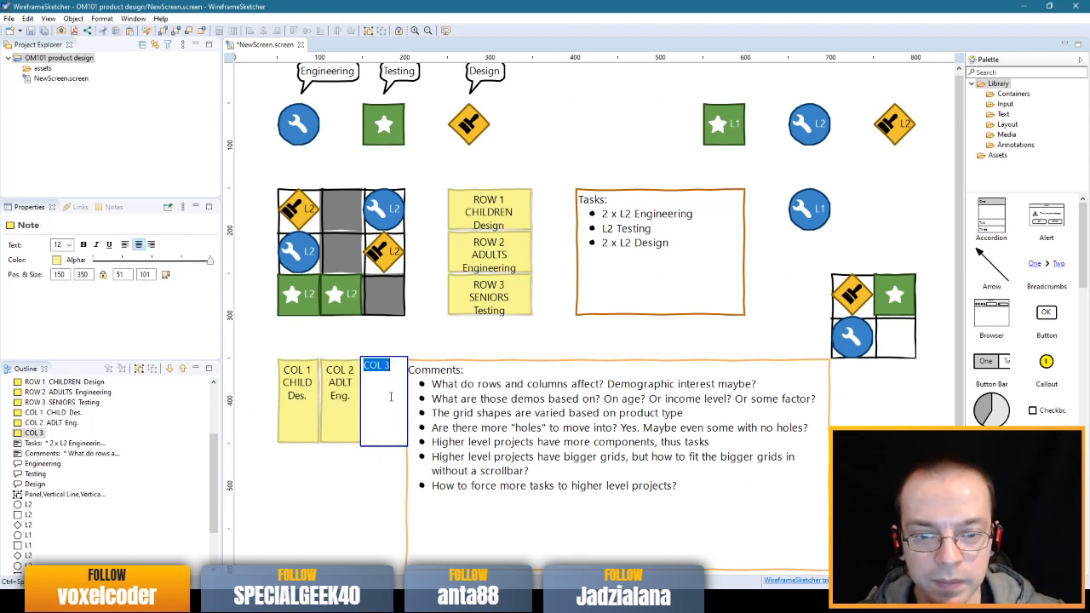
pyautogui.press('End')
pyautogui.press('Return')
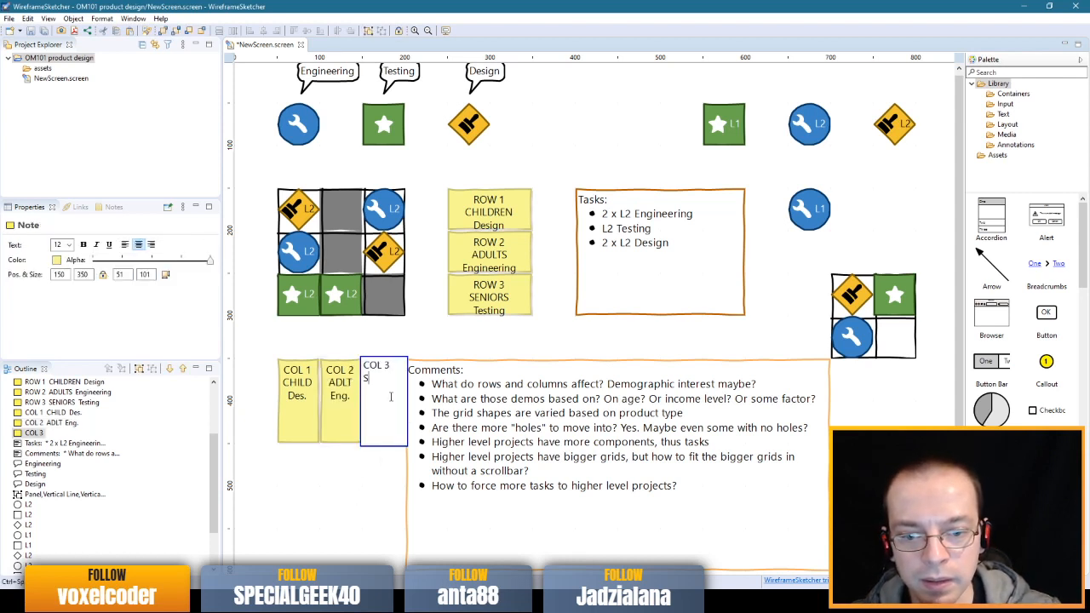
pyautogui.write('SENIOR')
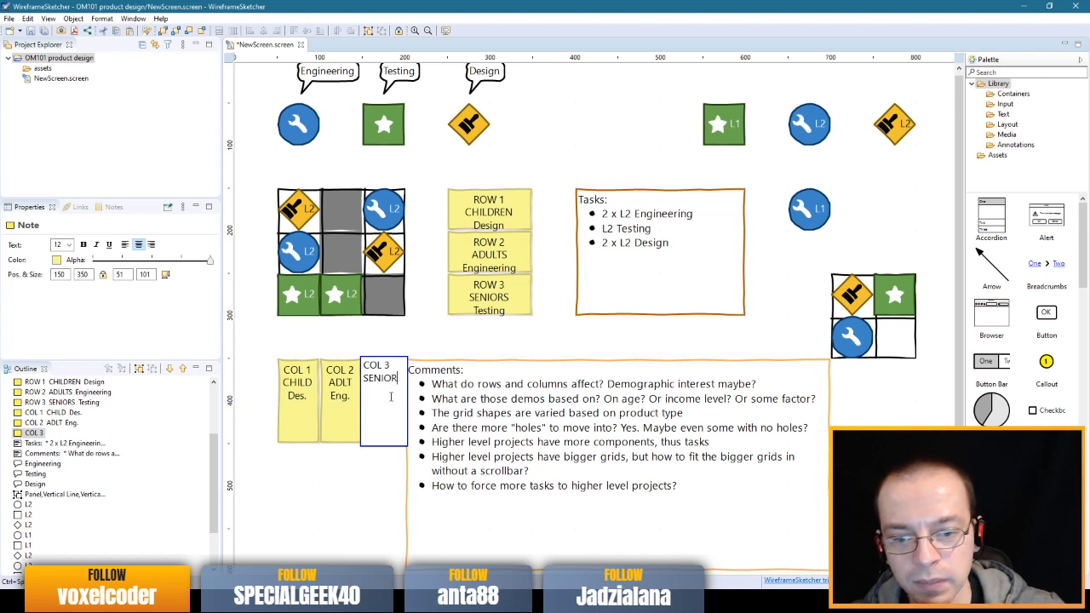
pyautogui.click(378, 477)
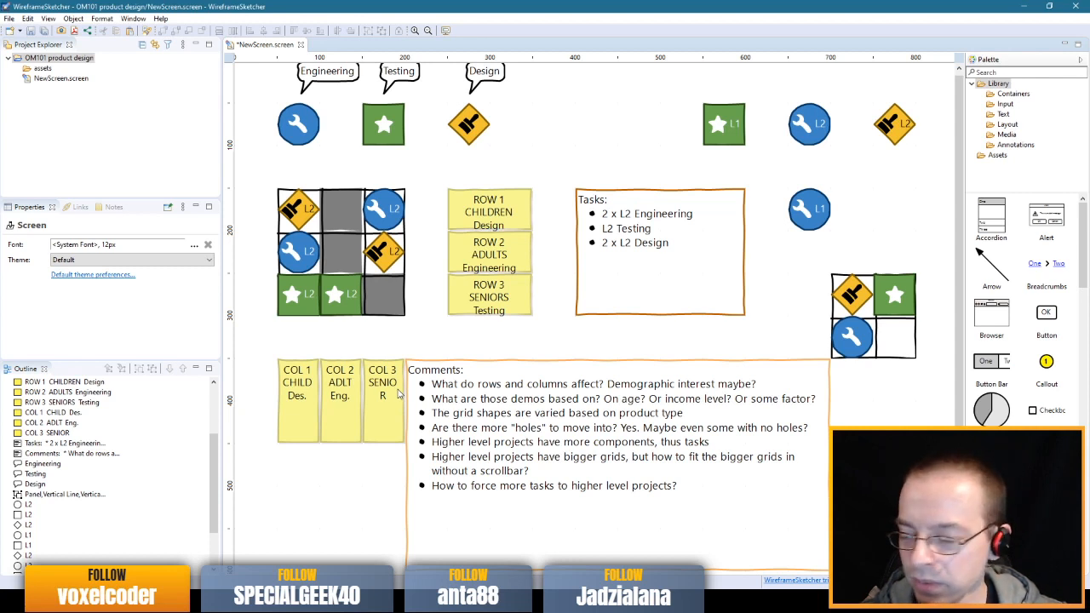
# - Shorten the demographic line in the COL 3 note to "SNR"
pyautogui.click(399, 392)
pyautogui.click(398, 391)
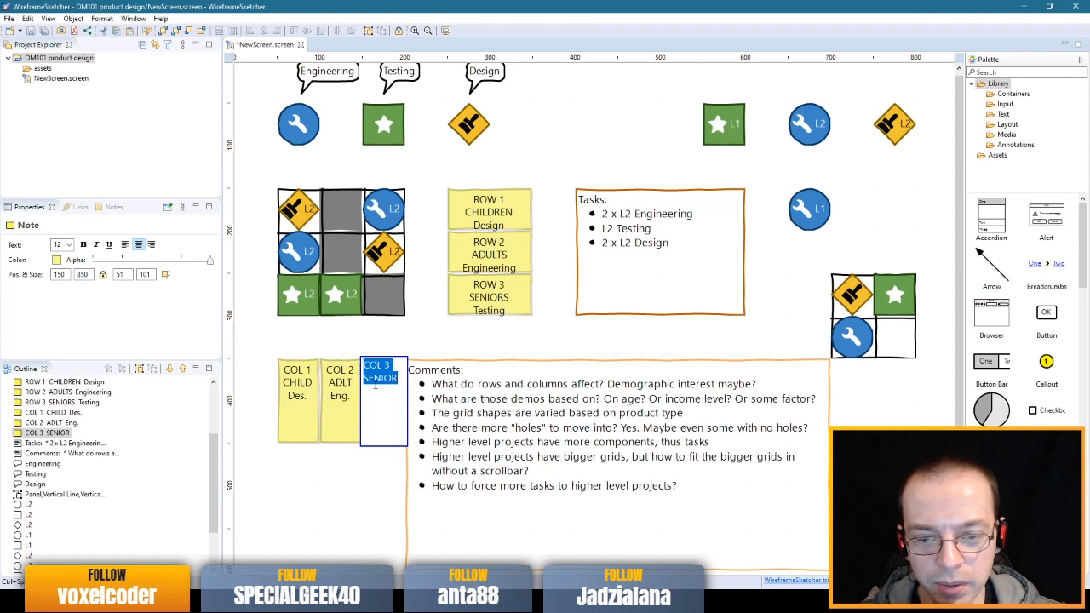
pyautogui.press('Escape')
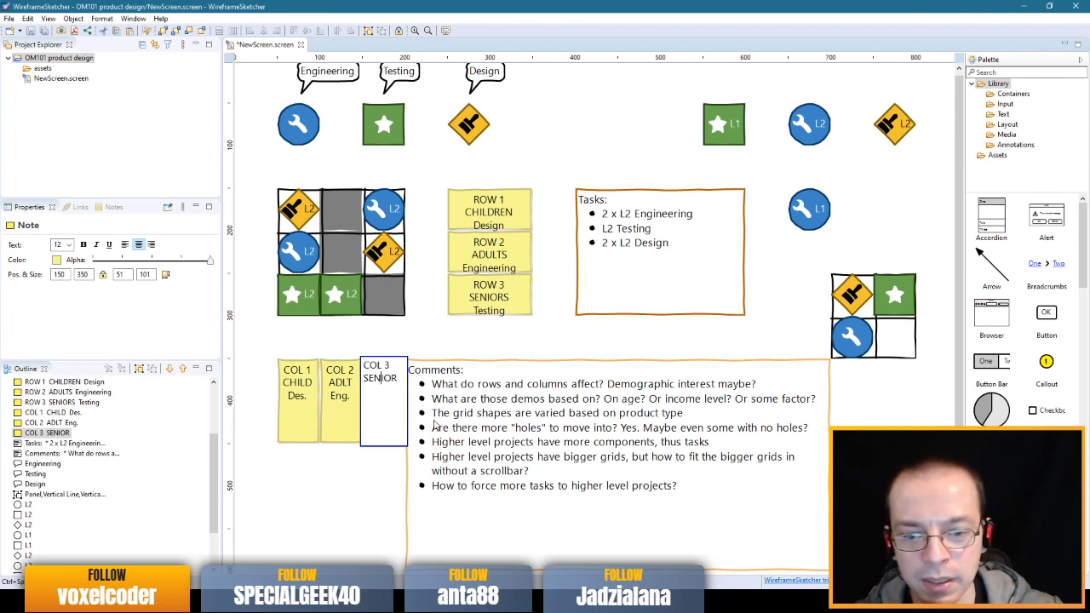
pyautogui.press('Delete')
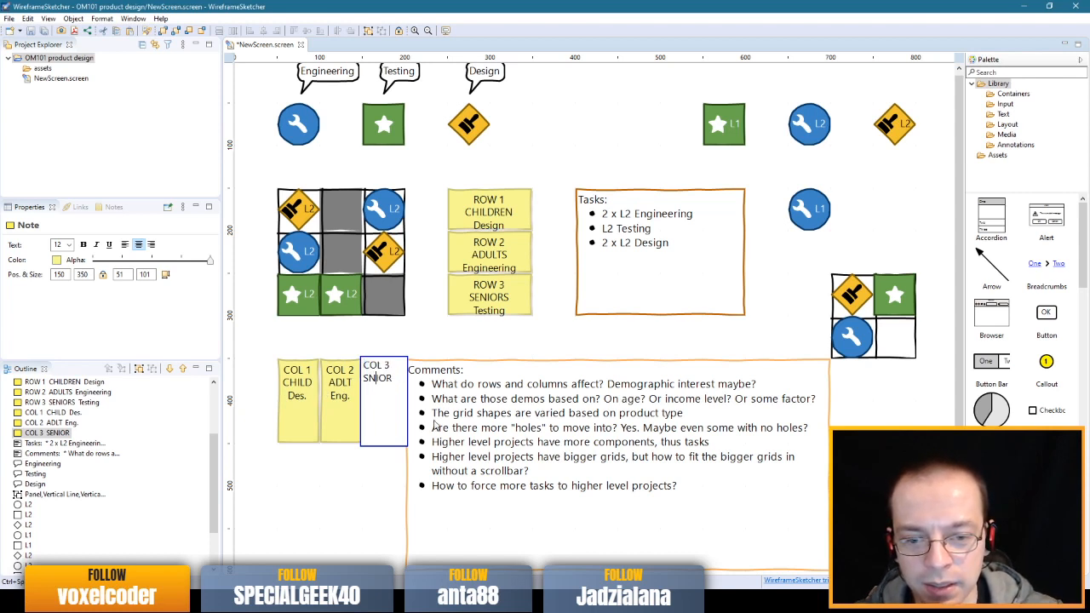
pyautogui.press('Delete')
pyautogui.press('Delete')
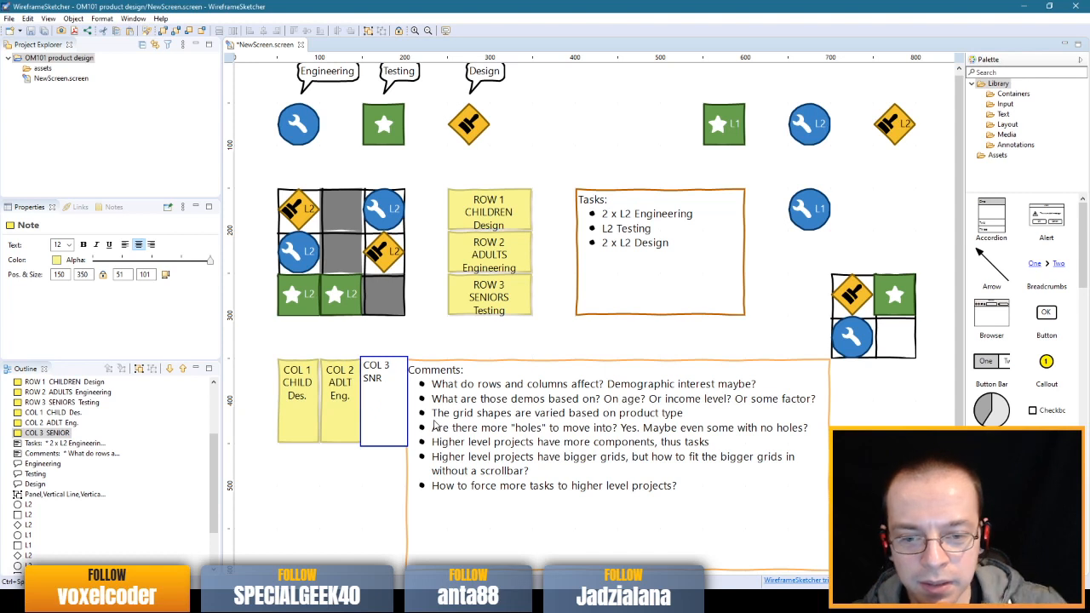
pyautogui.click(383, 482)
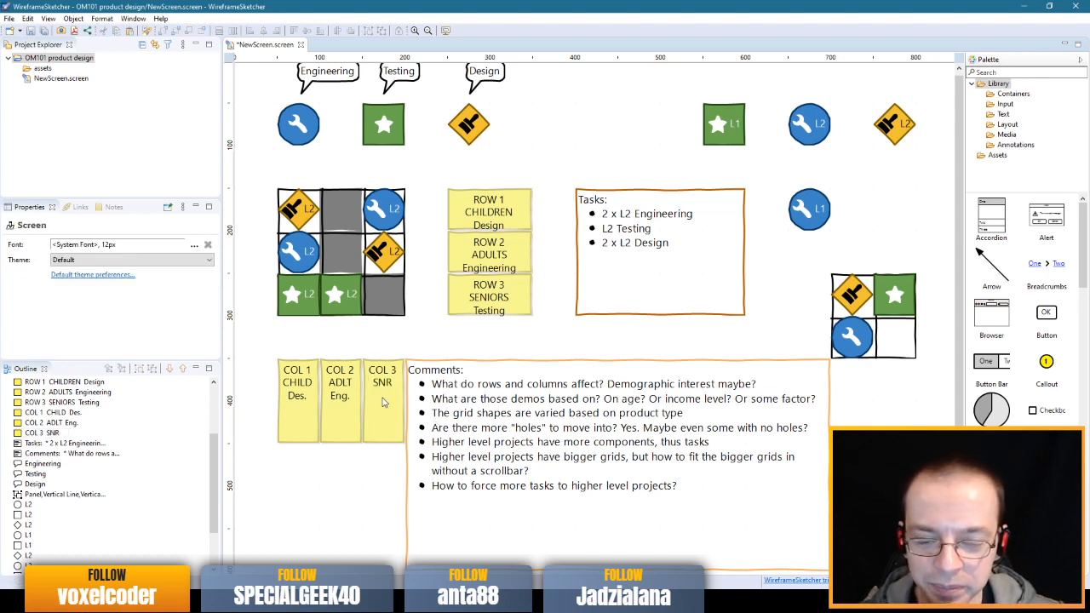
# - Try the spelling "SENÕR" for the demographic line in the COL 3 note
pyautogui.doubleClick(383, 390)
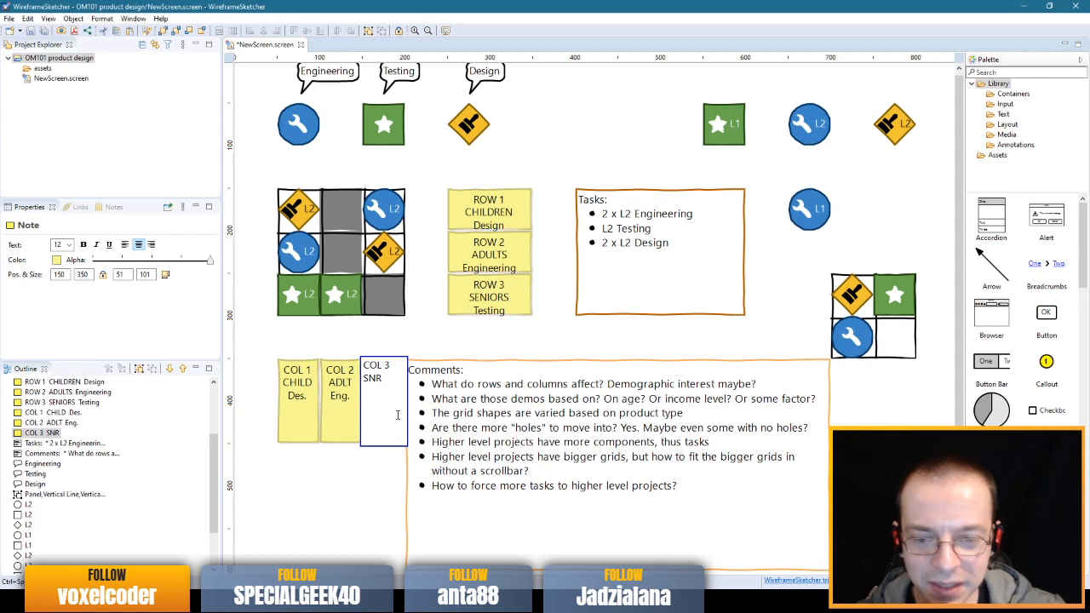
pyautogui.write('E')
pyautogui.press('BackSpace')
pyautogui.write('EN')
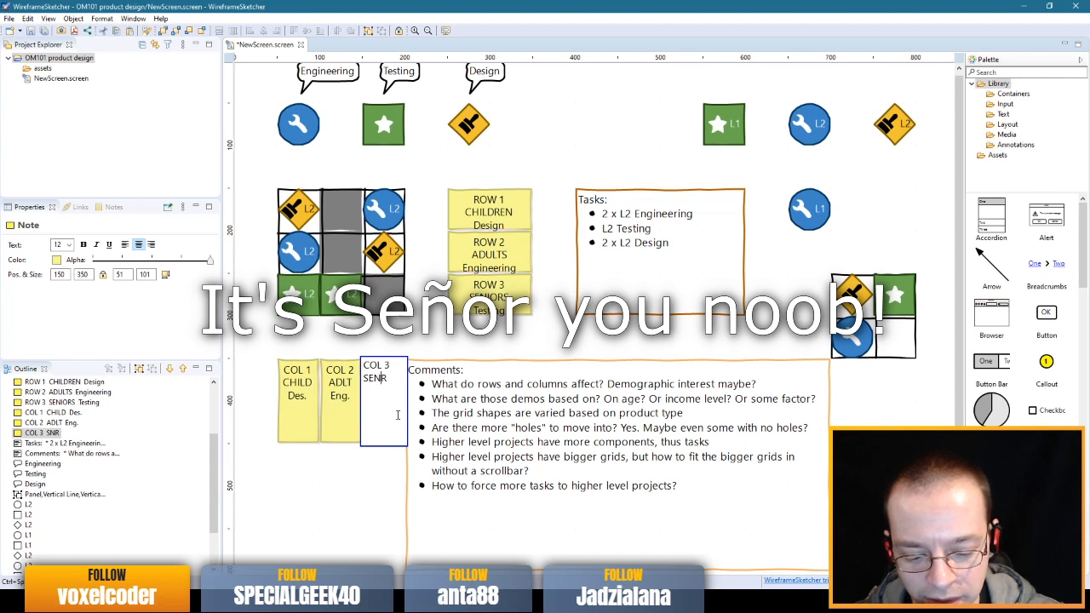
pyautogui.write('O')
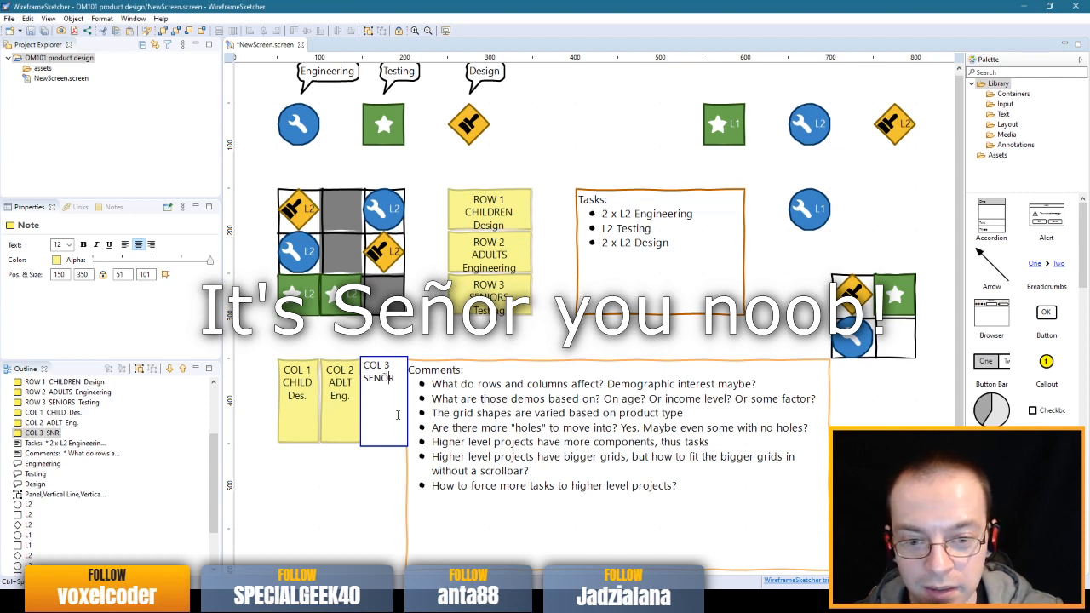
pyautogui.click(379, 504)
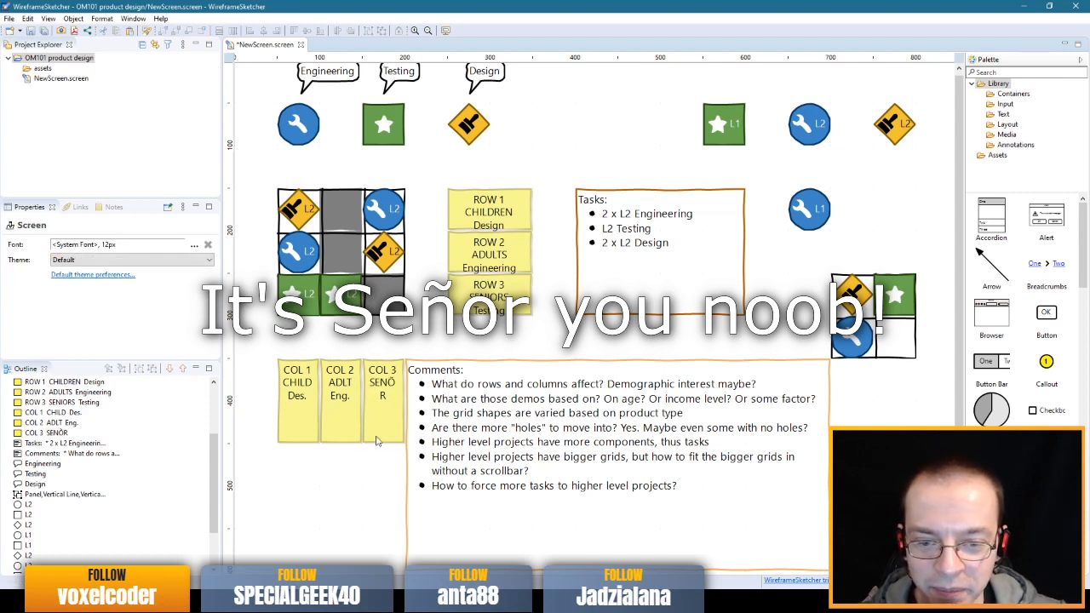
# - Remove the extra letters from the COL 3 note's demographic line so it reads "SNR" again
pyautogui.doubleClick(382, 400)
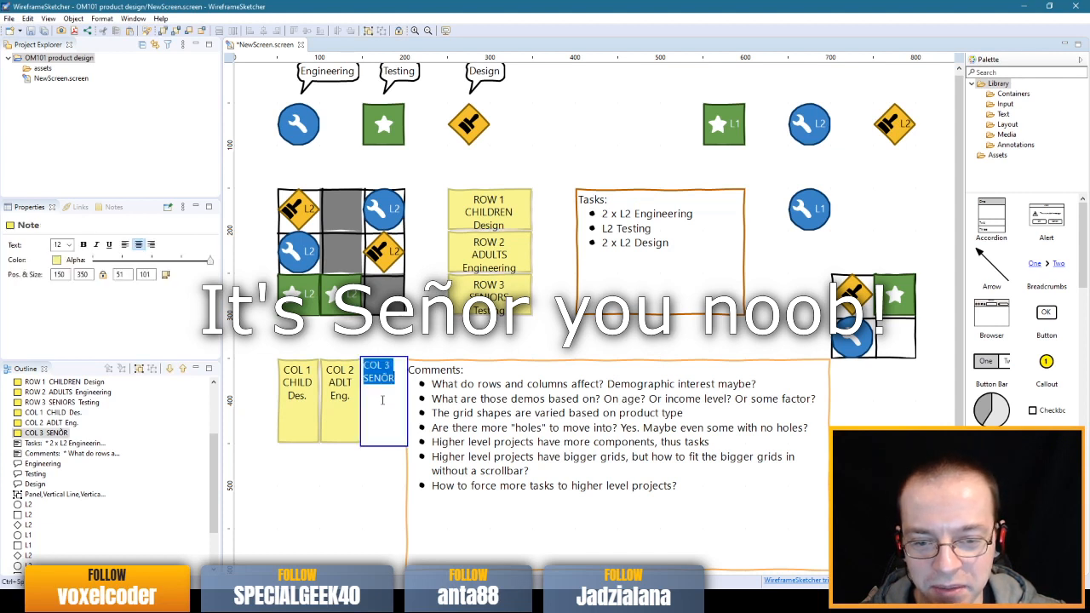
pyautogui.click(373, 381)
pyautogui.press('BackSpace')
pyautogui.press('Right')
pyautogui.press('Right')
pyautogui.press('BackSpace')
pyautogui.click(365, 492)
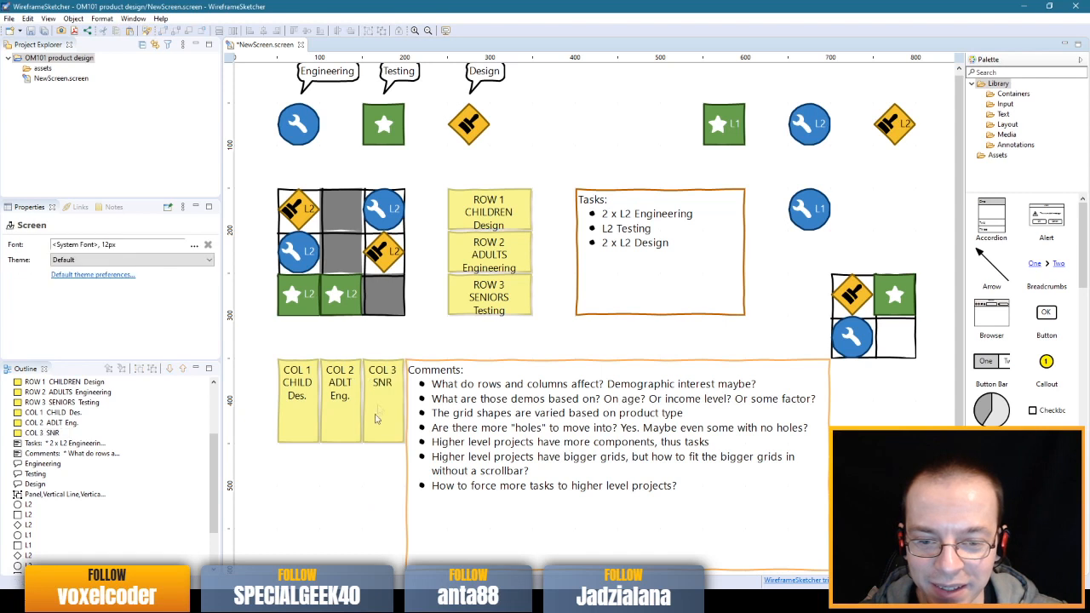
# - Add the discipline line "Test." below "SNR" in the COL 3 note
pyautogui.doubleClick(386, 399)
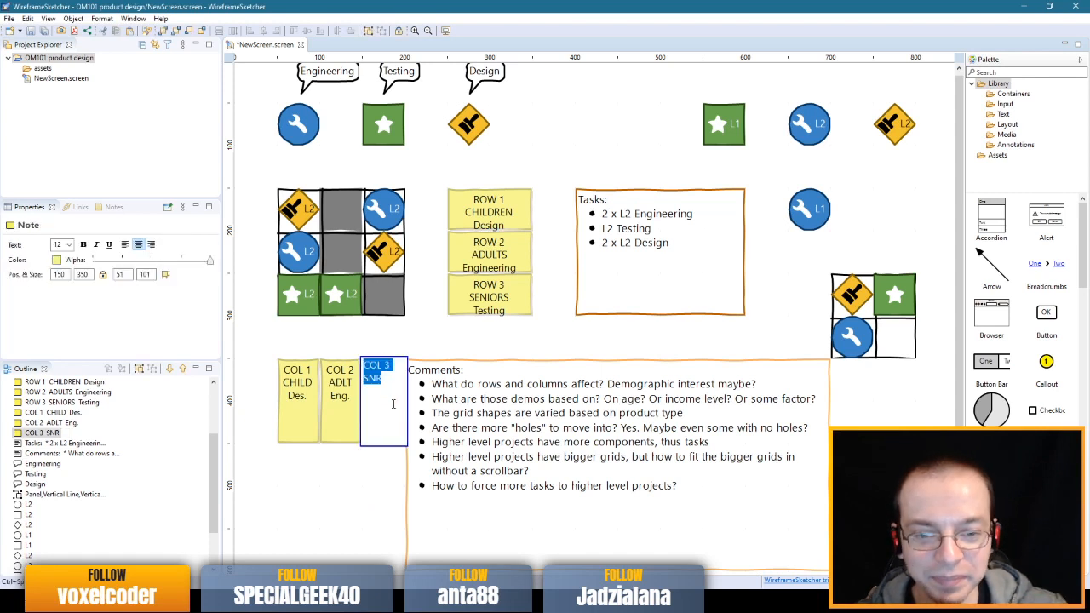
pyautogui.click(393, 404)
pyautogui.write('Testing')
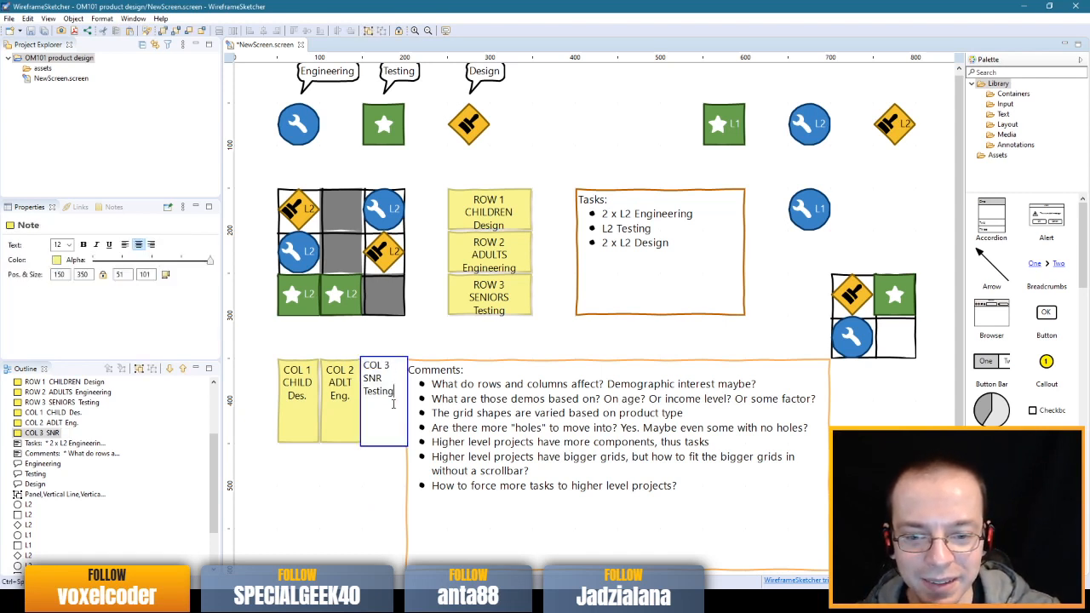
pyautogui.click(368, 521)
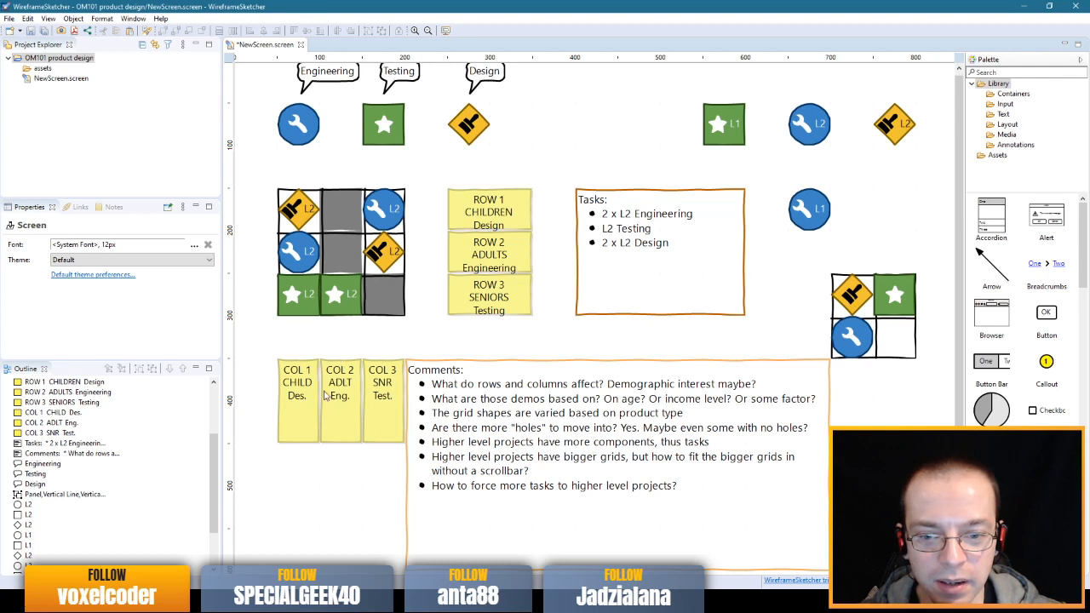
# - Put a plus sign before the discipline in the COL 1 note so the line reads "+Des."
pyautogui.doubleClick(289, 399)
pyautogui.click(286, 398)
pyautogui.write('+')
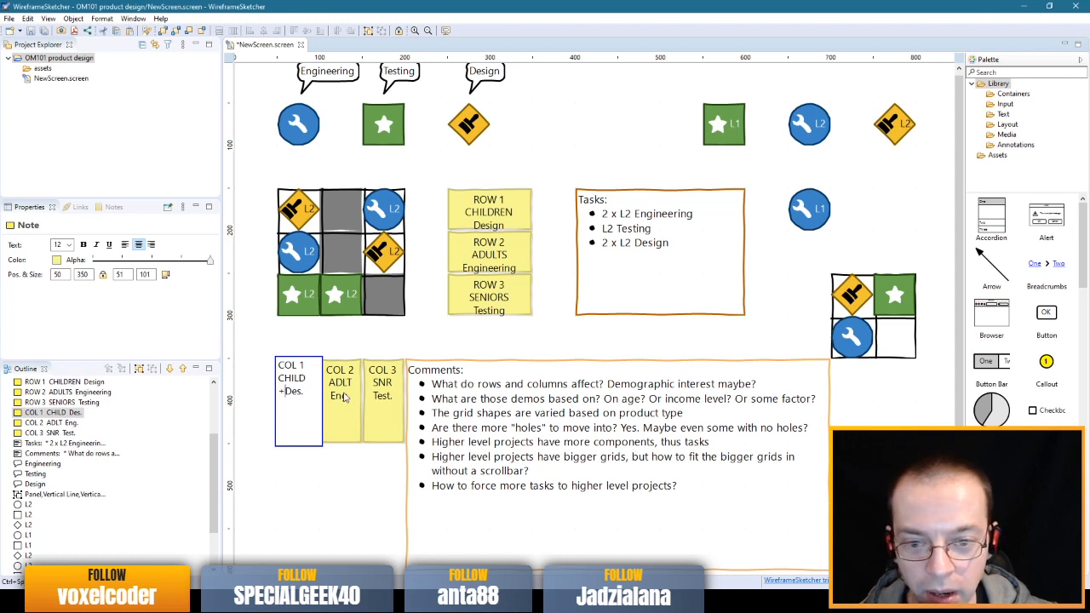
pyautogui.click(323, 451)
# - Put a plus sign before the discipline in the COL 2 note so the line reads "+Eng."
pyautogui.doubleClick(338, 390)
pyautogui.click(318, 390)
pyautogui.doubleClick(331, 401)
pyautogui.press('Home')
pyautogui.write('+')
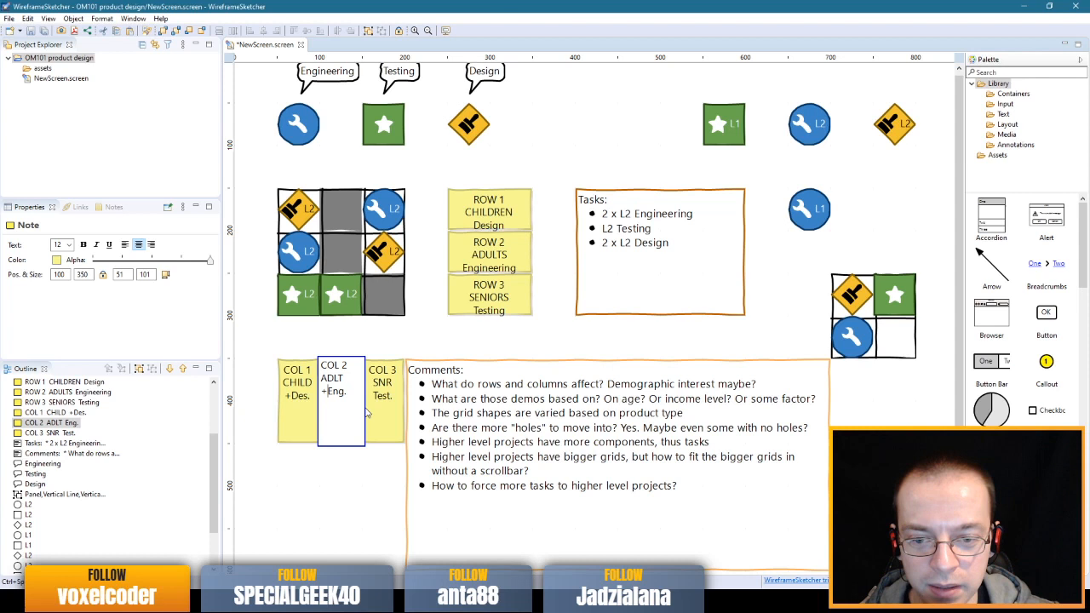
pyautogui.click(382, 455)
# - Put a plus sign before the discipline in the COL 3 note so the line reads "+Test."
pyautogui.doubleClick(387, 390)
pyautogui.press('Home')
pyautogui.write('+')
pyautogui.click(377, 501)
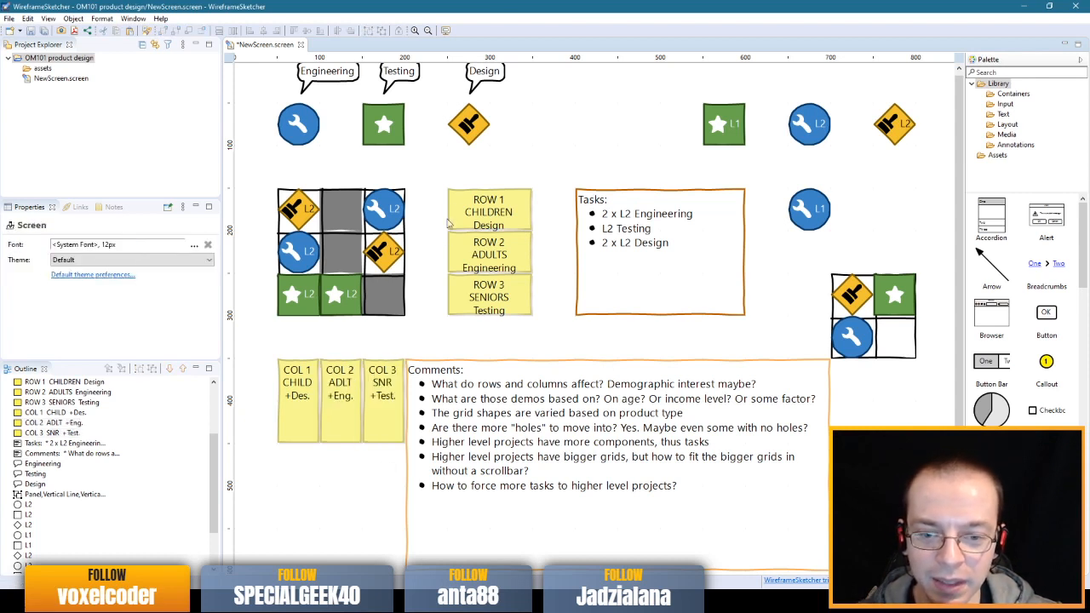
# - Replace the discipline line in the ROW 1 CHILDREN note with "-Tested"
pyautogui.doubleClick(484, 205)
pyautogui.click(480, 220)
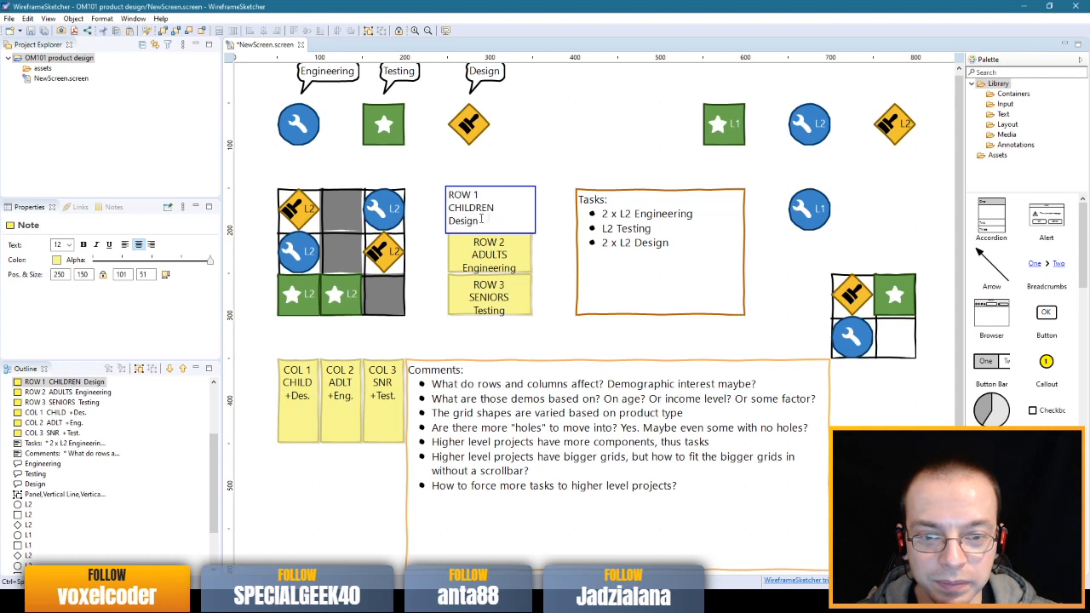
pyautogui.moveTo(490, 218); pyautogui.dragTo(417, 223)
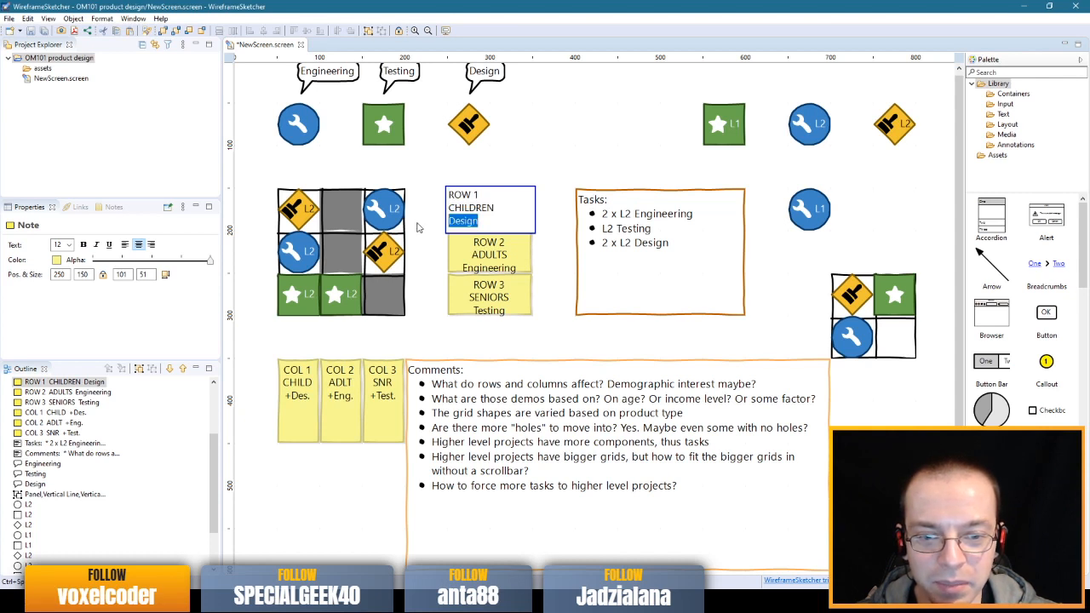
pyautogui.write('-')
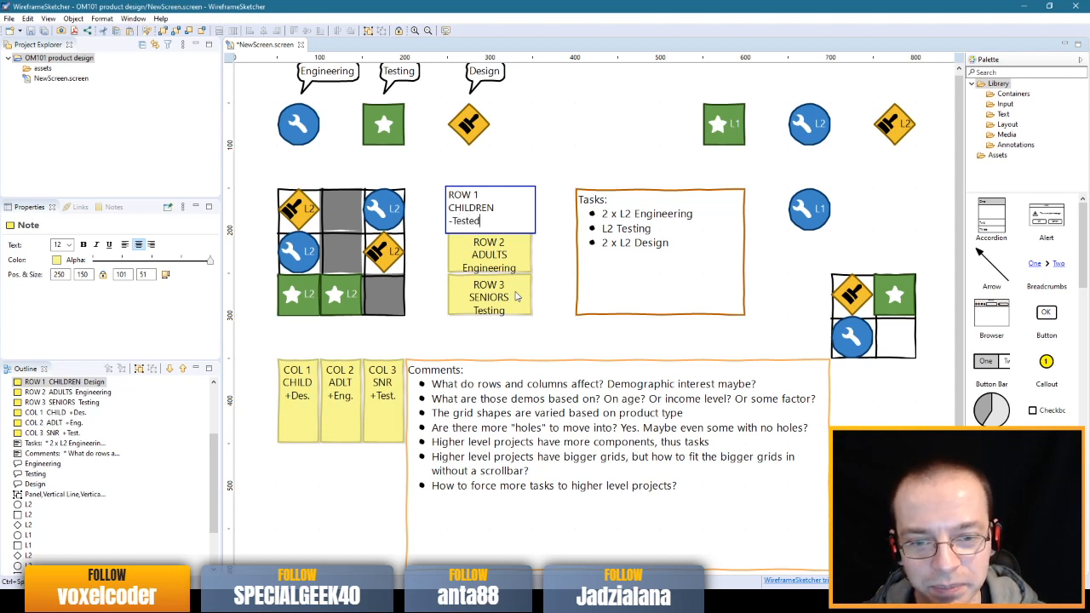
pyautogui.write('Tested')
pyautogui.press('Return')
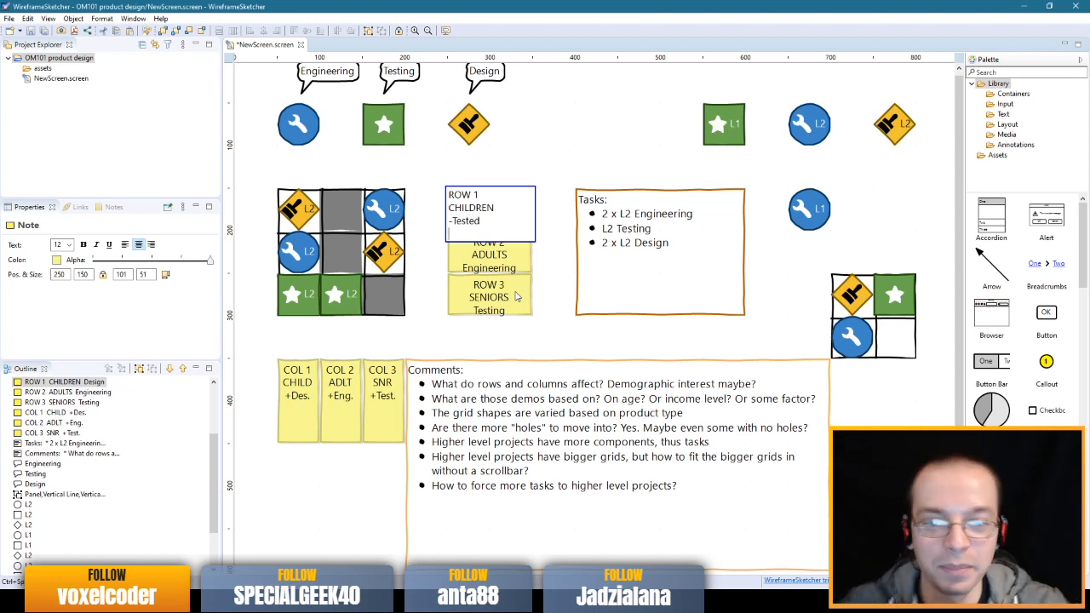
pyautogui.press('BackSpace')
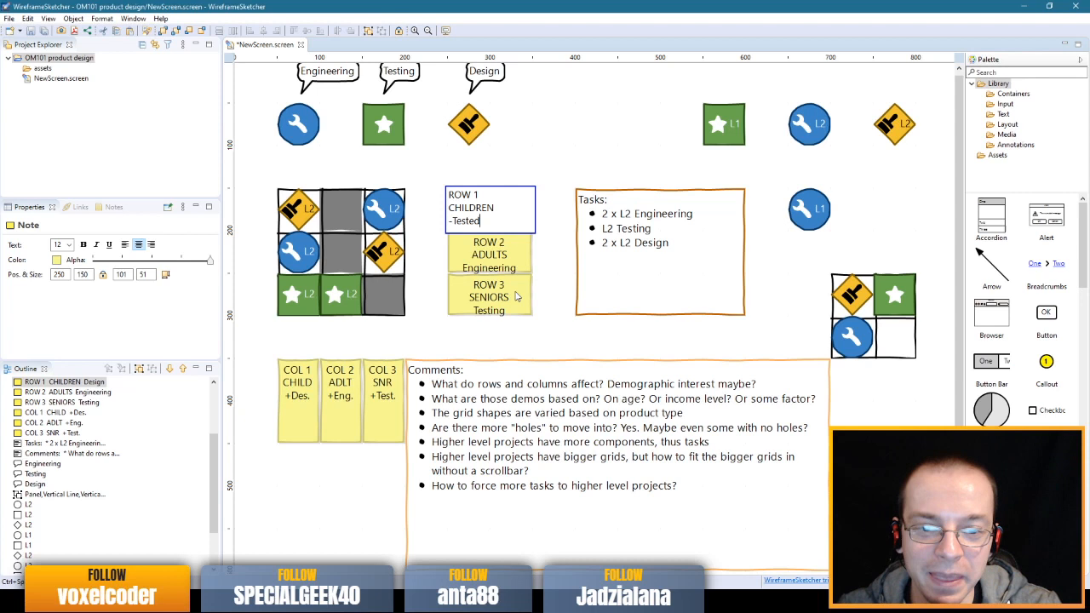
pyautogui.click(555, 162)
# - Replace the discipline line in the ROW 2 ADULTS note with "-Design"
pyautogui.click(511, 260)
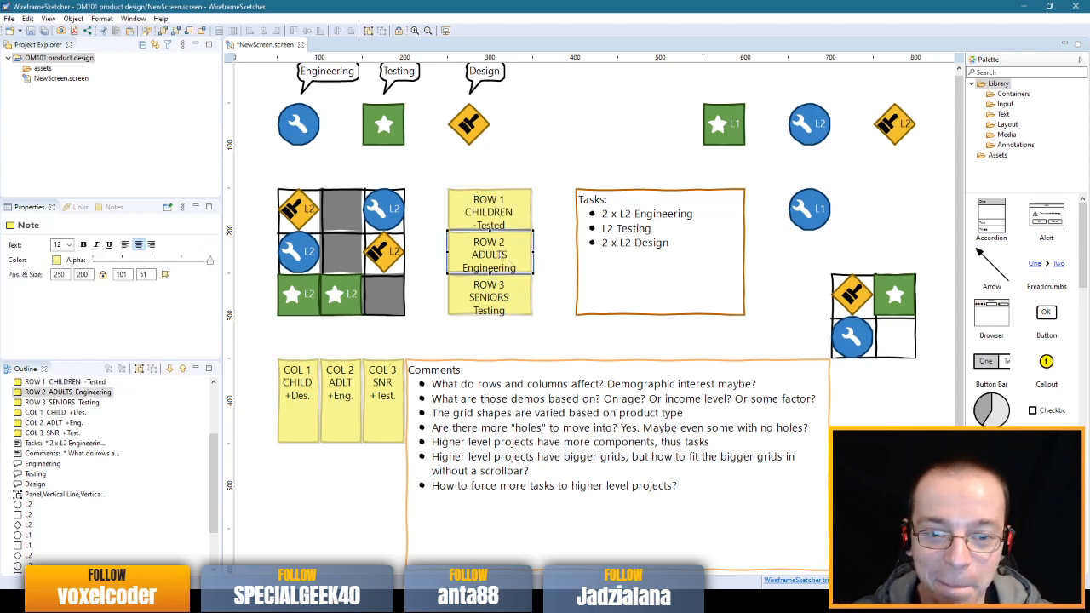
pyautogui.doubleClick(499, 257)
pyautogui.click(450, 266)
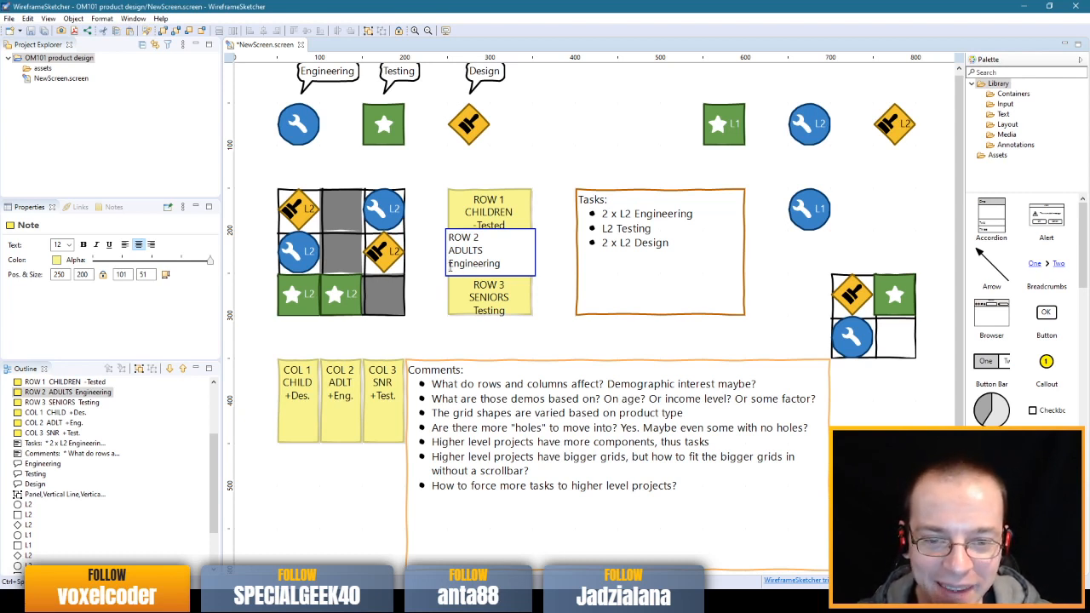
pyautogui.doubleClick(449, 266)
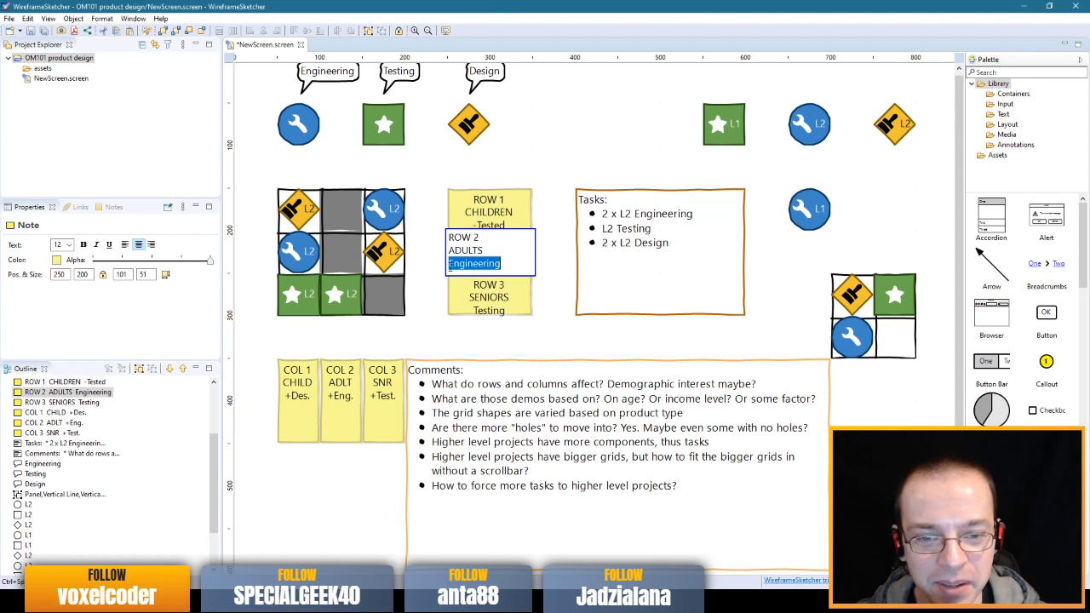
pyautogui.write('De')
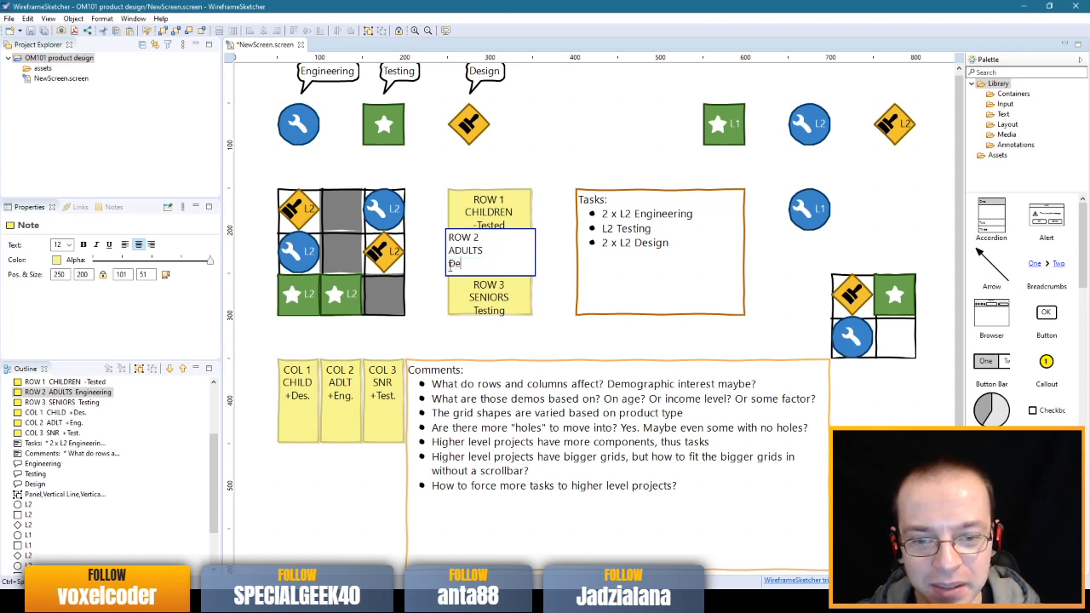
pyautogui.write('-Design')
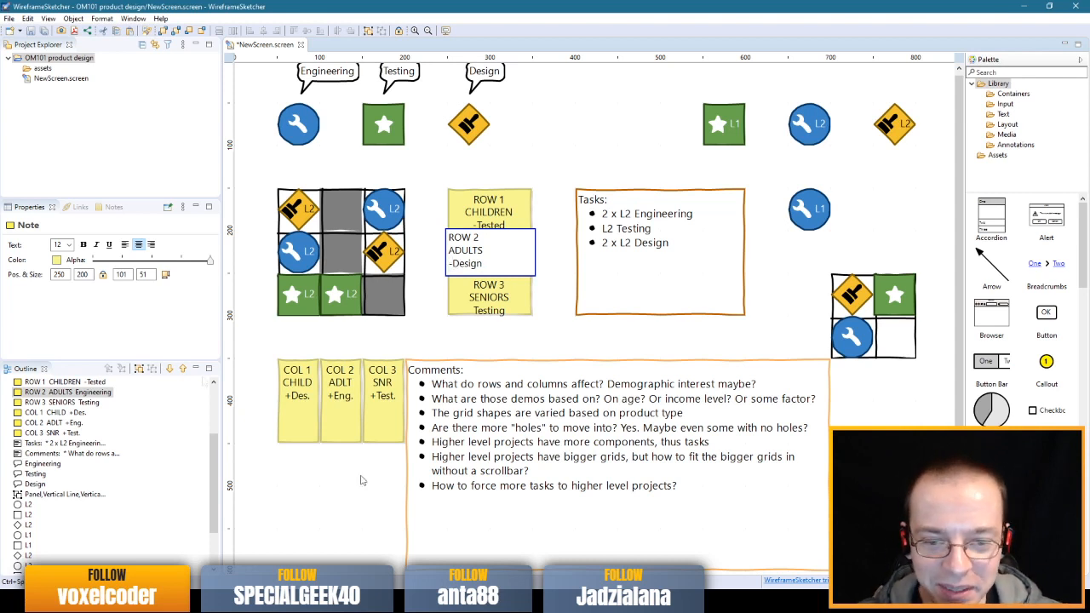
pyautogui.click(490, 337)
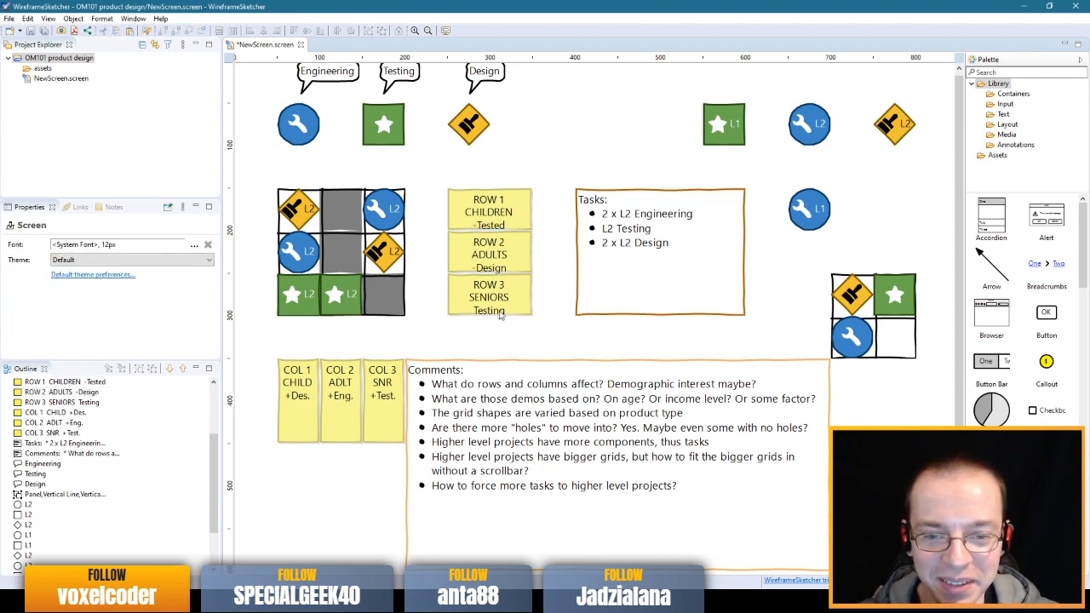
# - Replace the discipline line in the ROW 3 SENIORS note with "-Engineering"
pyautogui.doubleClick(502, 308)
pyautogui.click(492, 312)
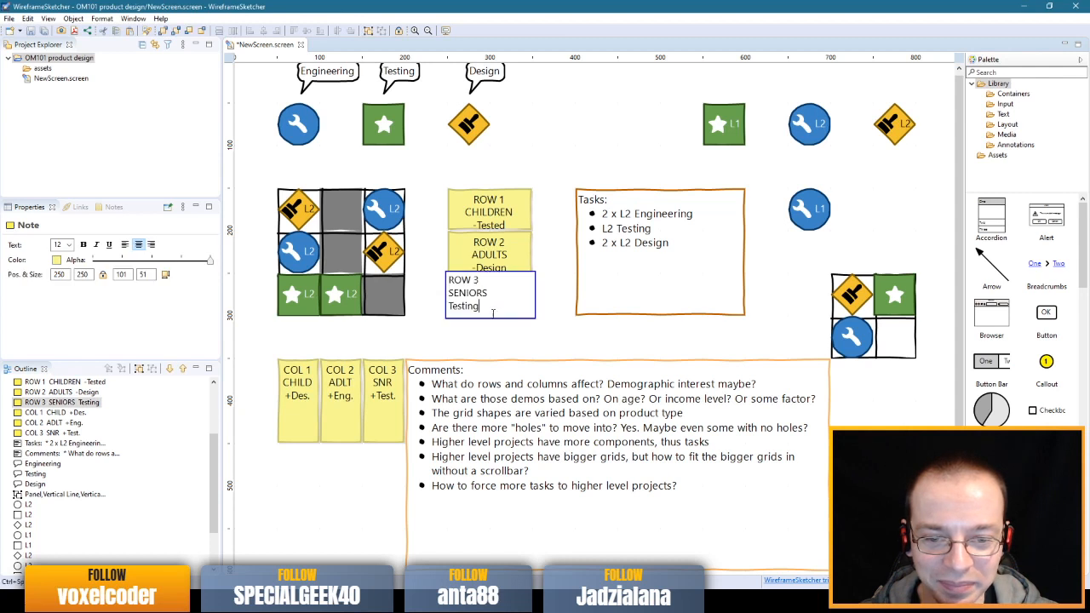
pyautogui.press('Home')
pyautogui.write('-')
pyautogui.hotkey('shift', 'End')
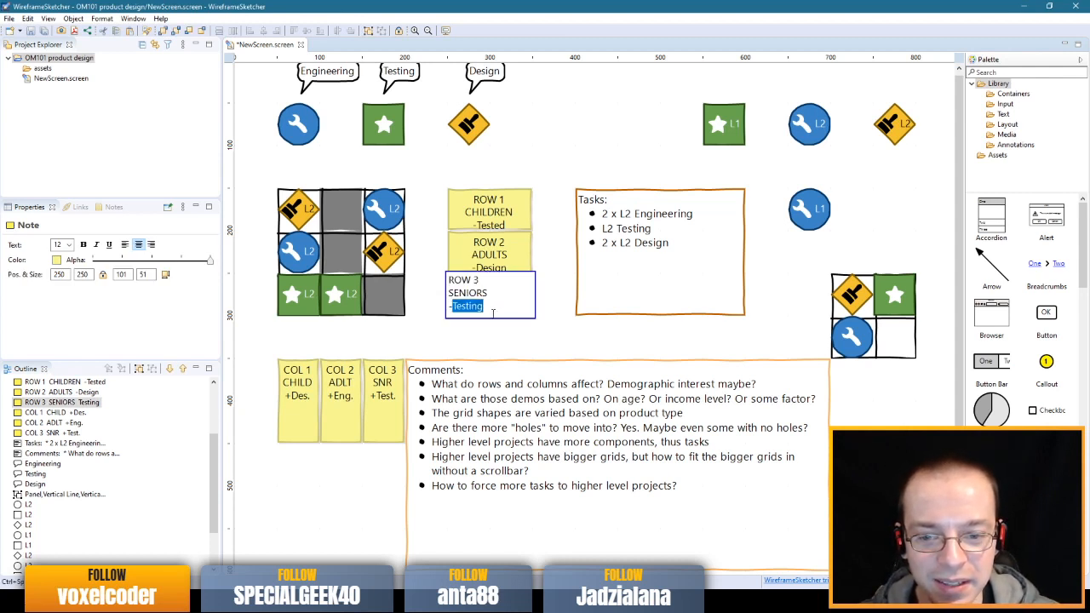
pyautogui.write('Engineering')
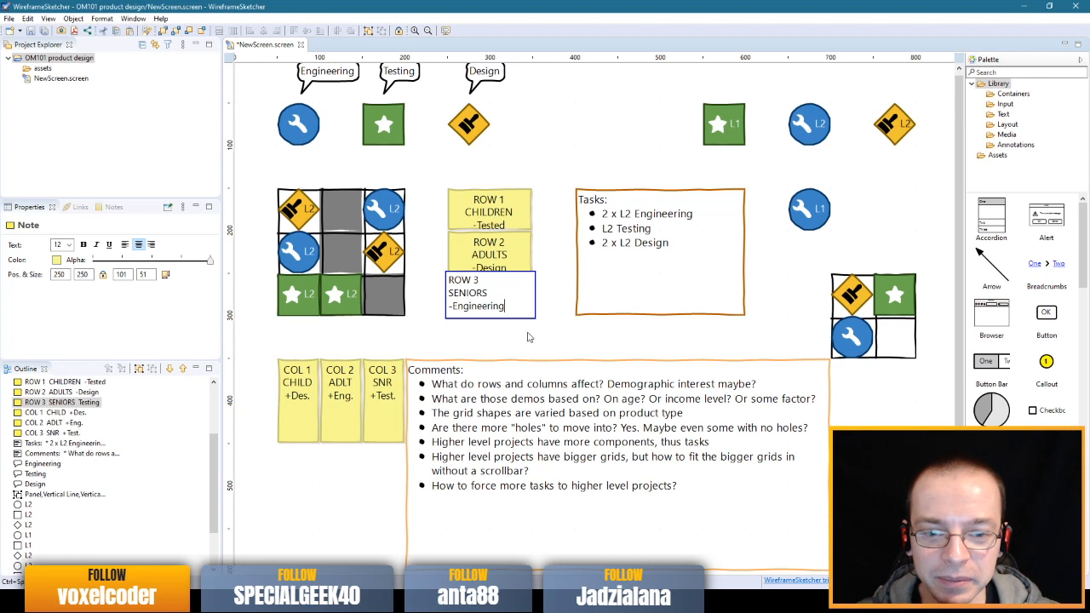
# - Commit the "-Engineering" discipline line in the ROW 3 SENIORS note and clear the selection
pyautogui.click(523, 334)
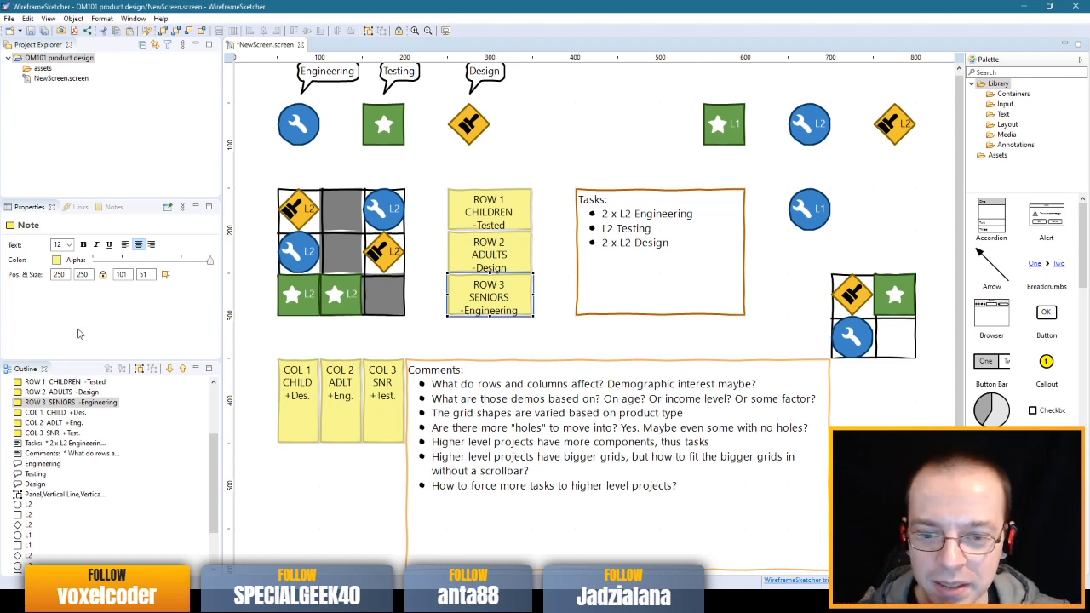
pyautogui.click(299, 339)
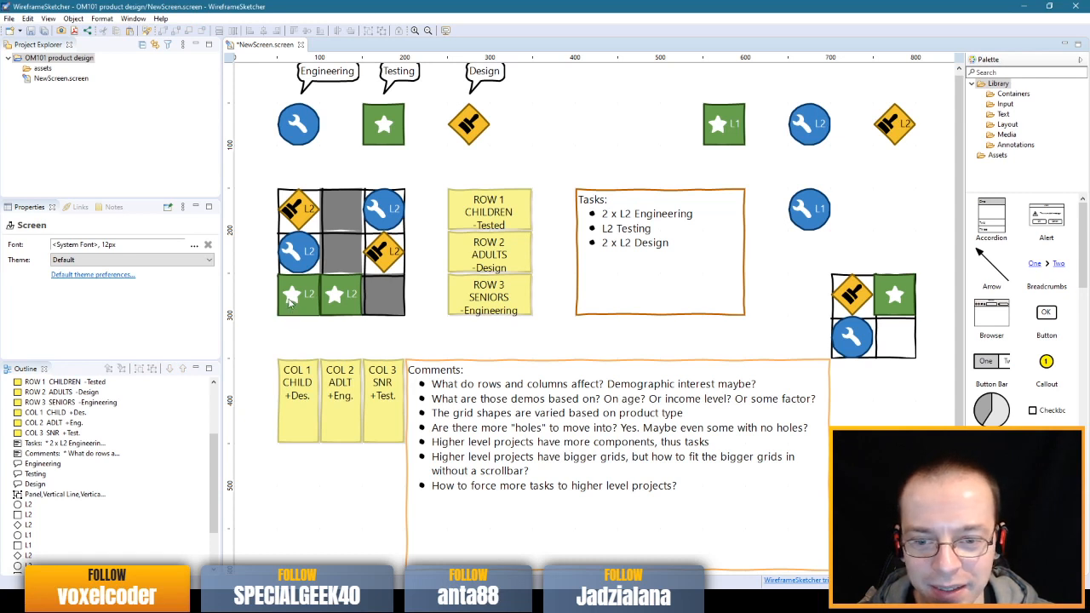
pyautogui.click(290, 301)
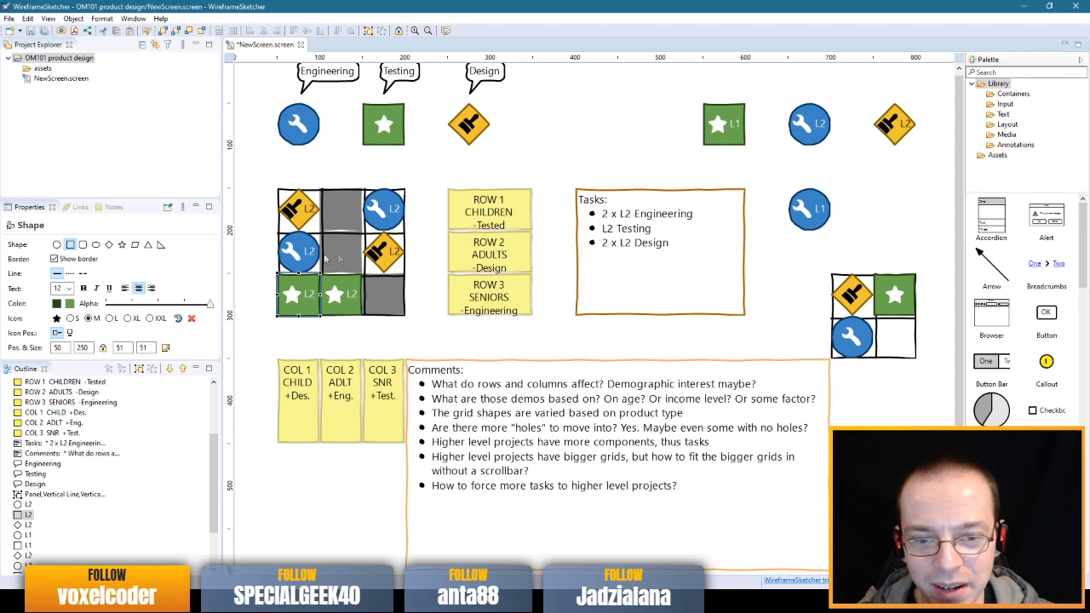
pyautogui.click(418, 333)
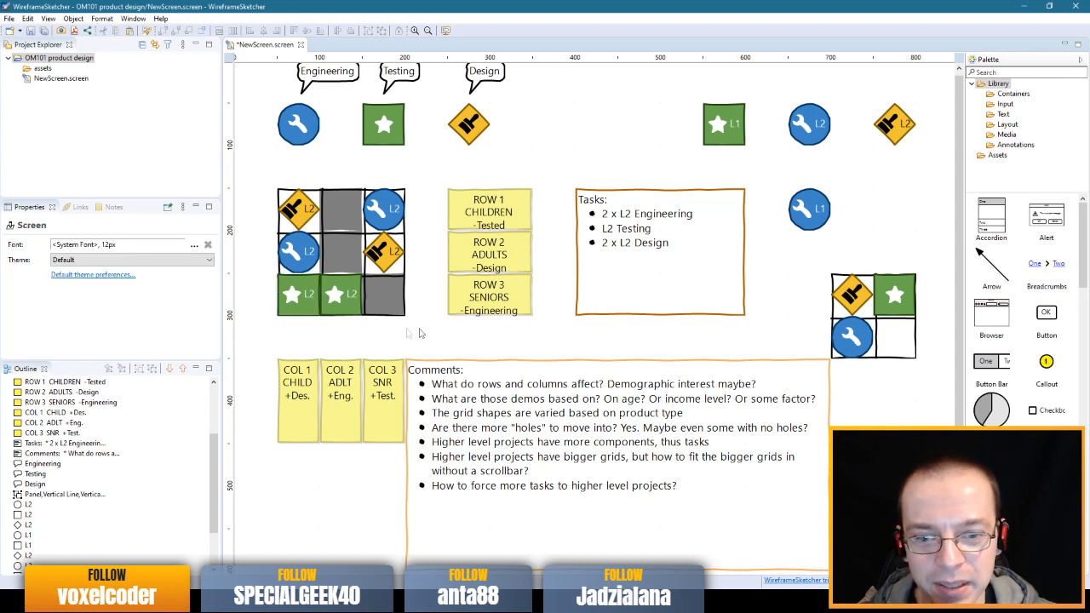
# - Move both L2 Engineering circles, the column 3 L2 Design diamond and both L2 Testing squares out of the 3x3 grid
pyautogui.click(380, 199)
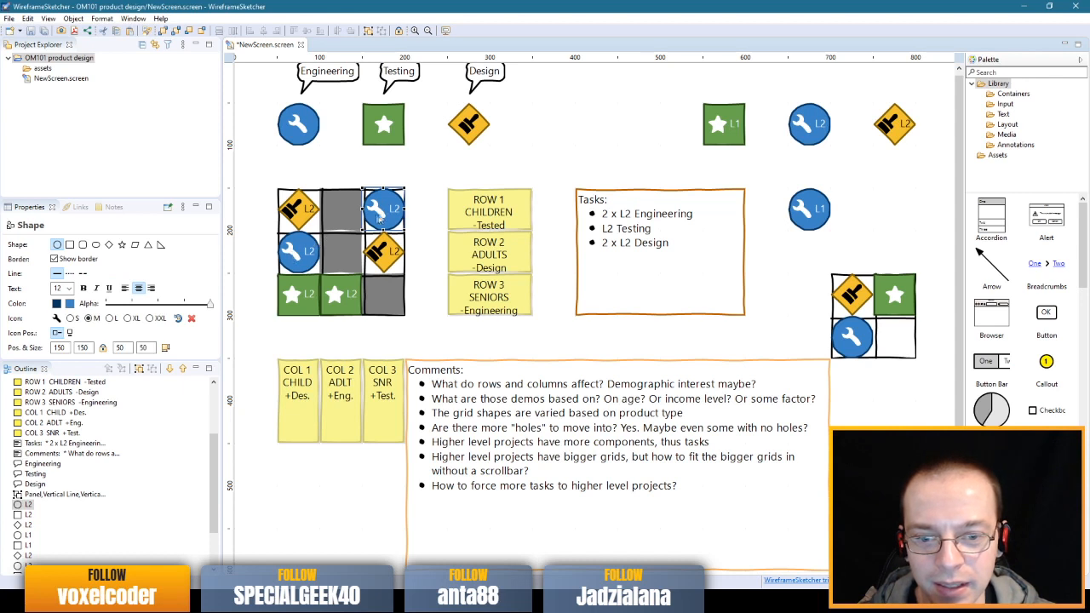
pyautogui.moveTo(389, 208); pyautogui.dragTo(425, 210)
pyautogui.moveTo(388, 253); pyautogui.dragTo(426, 252)
pyautogui.click(298, 252)
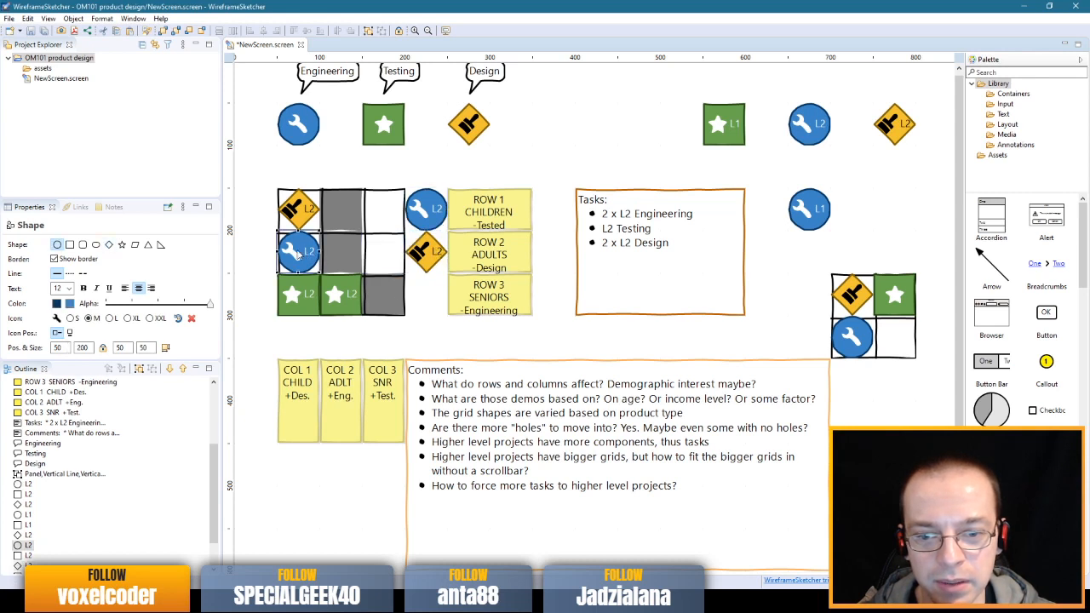
pyautogui.moveTo(415, 302); pyautogui.dragTo(415, 303)
pyautogui.moveTo(302, 302); pyautogui.dragTo(487, 344)
pyautogui.click(343, 293)
pyautogui.click(539, 342)
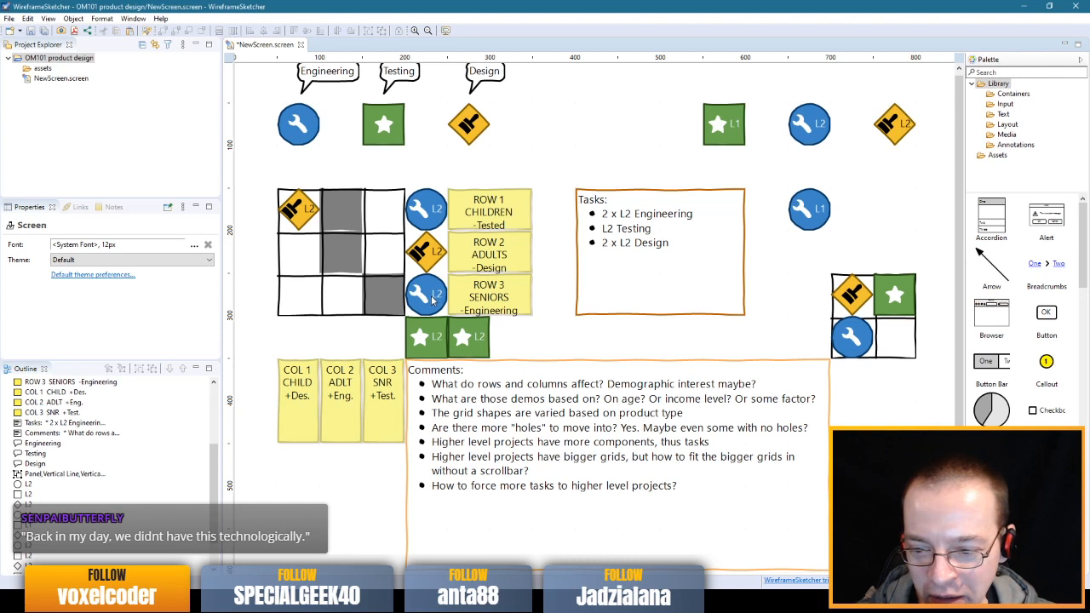
# - Place the loose L2 Design diamond in row 3, column 1 of the grid
pyautogui.click(418, 296)
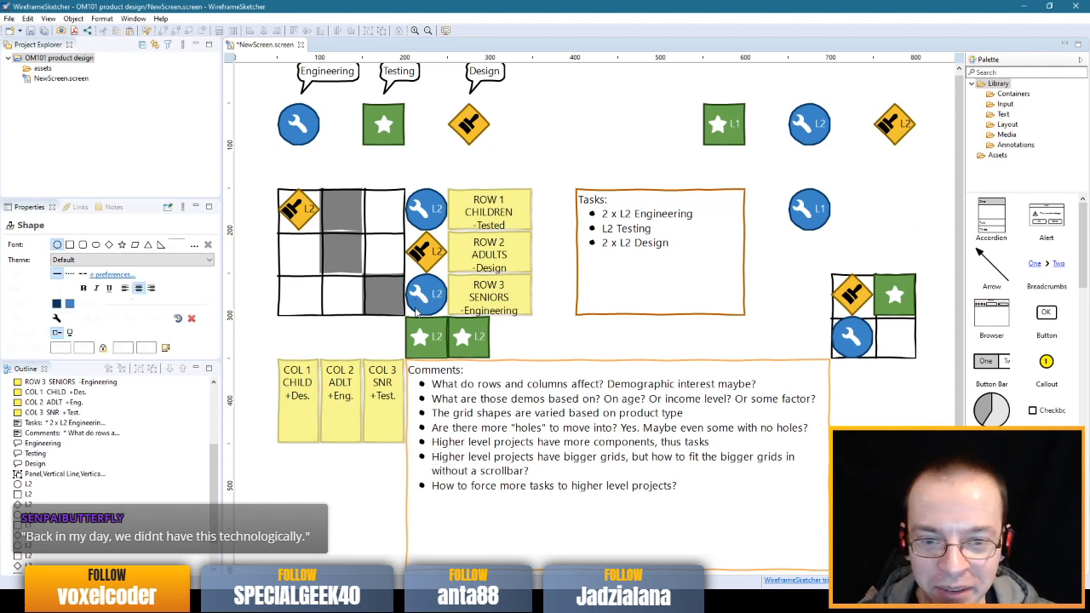
pyautogui.click(300, 212)
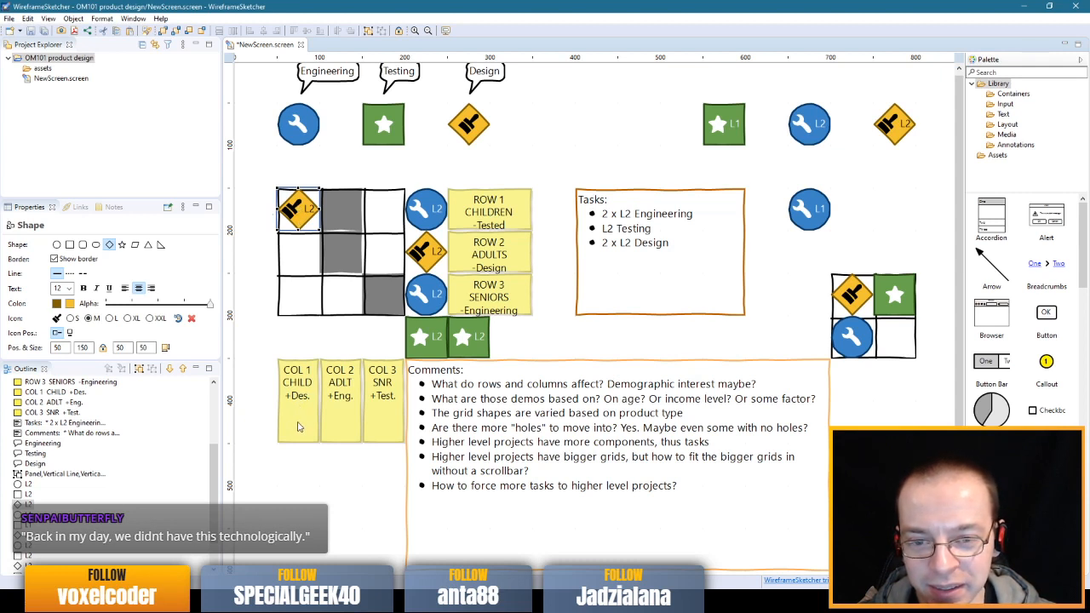
pyautogui.click(292, 327)
pyautogui.moveTo(427, 255); pyautogui.dragTo(288, 296)
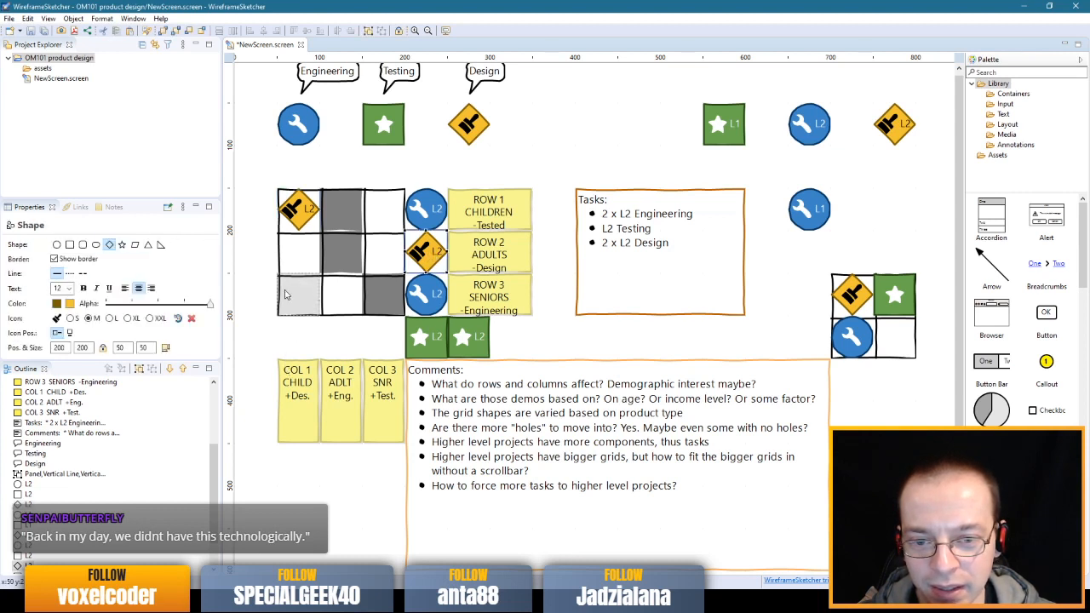
pyautogui.click(345, 335)
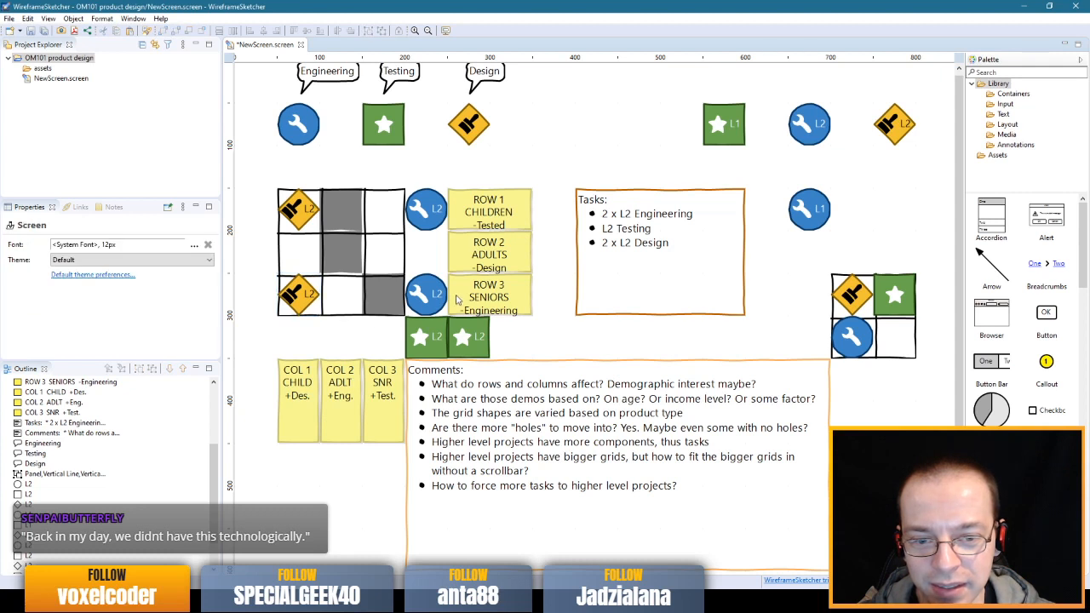
# - Place the lower loose L2 Engineering circle in row 3, column 2 of the grid
pyautogui.moveTo(269, 246); pyautogui.dragTo(414, 262)
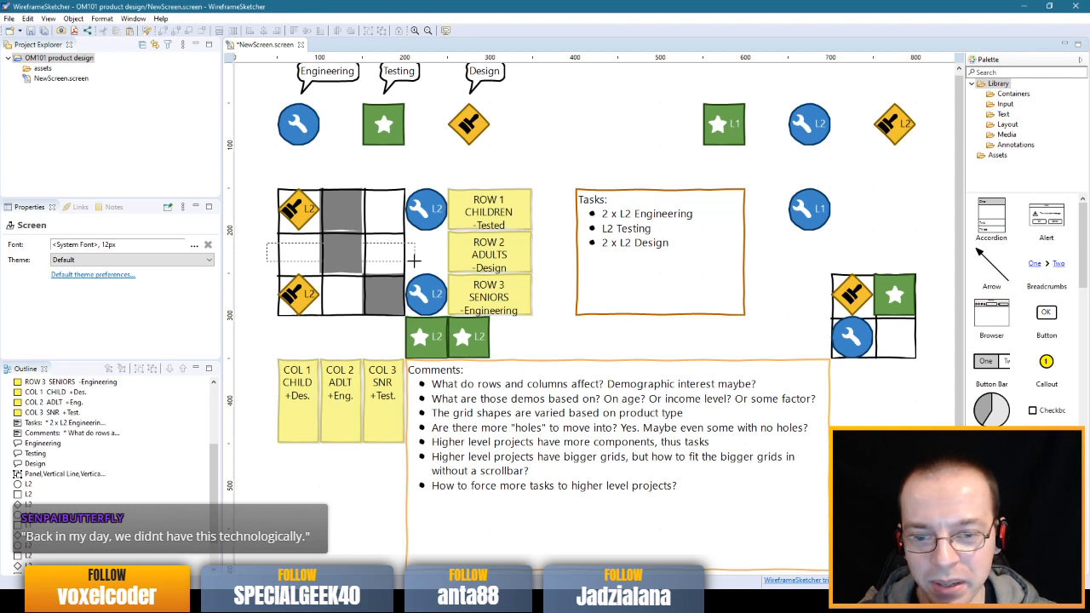
pyautogui.moveTo(414, 262); pyautogui.dragTo(417, 262)
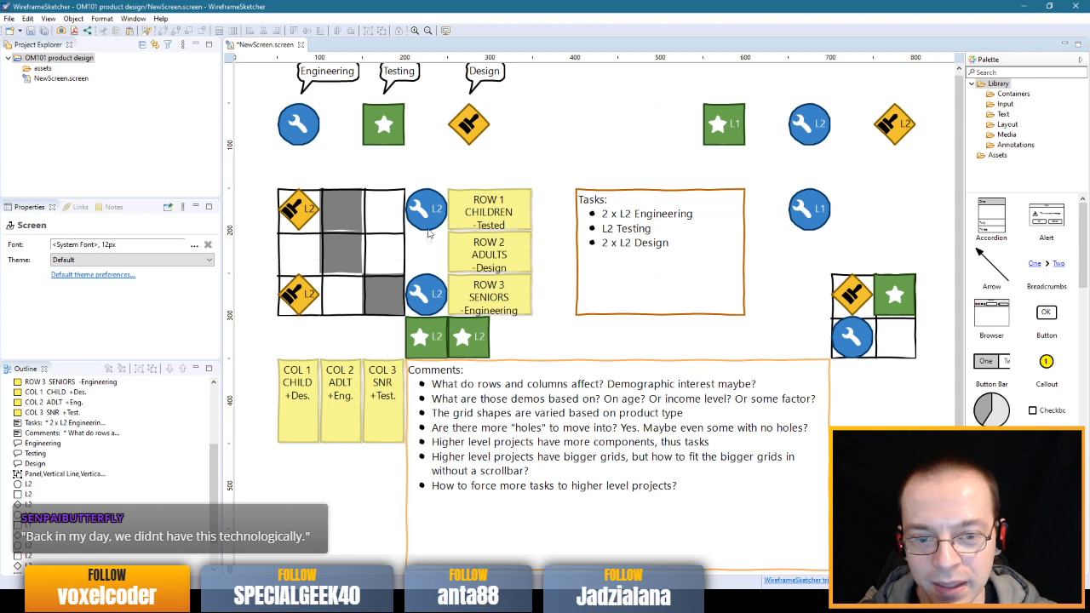
pyautogui.click(431, 218)
pyautogui.click(428, 298)
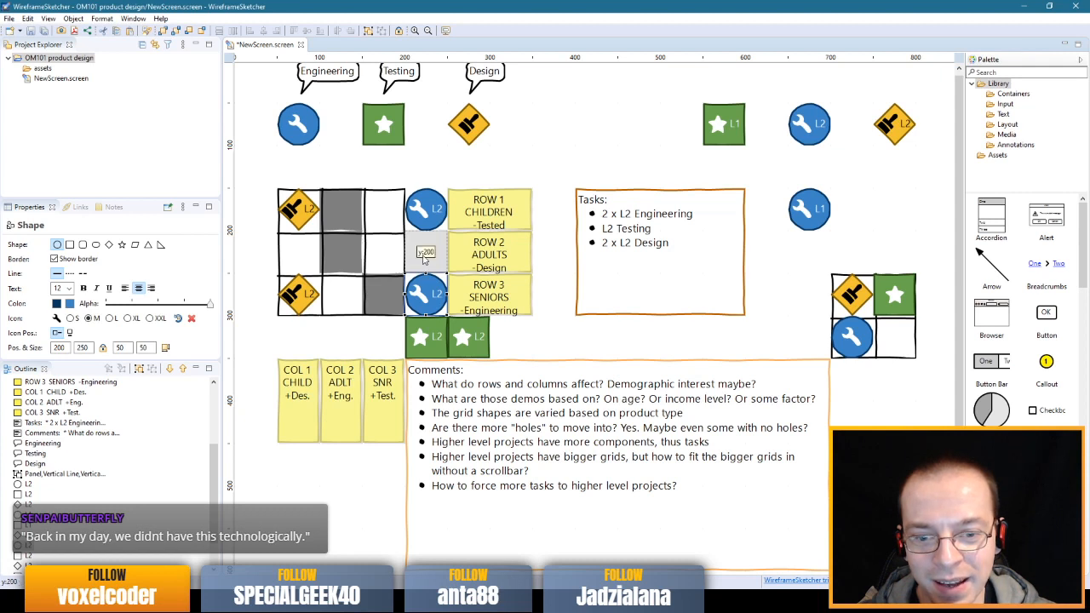
pyautogui.moveTo(415, 309); pyautogui.dragTo(415, 266)
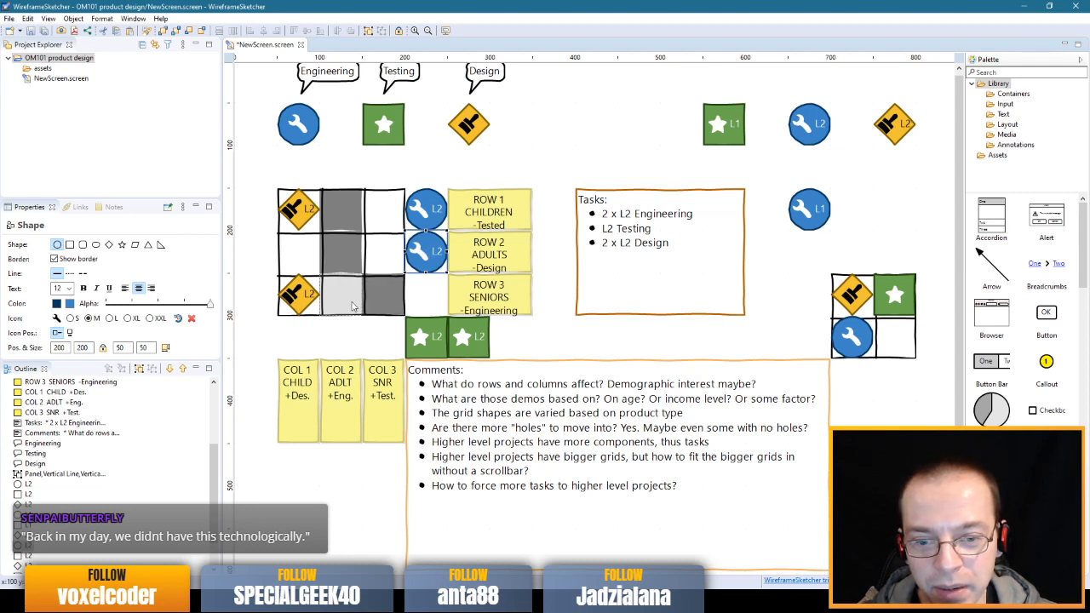
pyautogui.moveTo(353, 307); pyautogui.dragTo(355, 308)
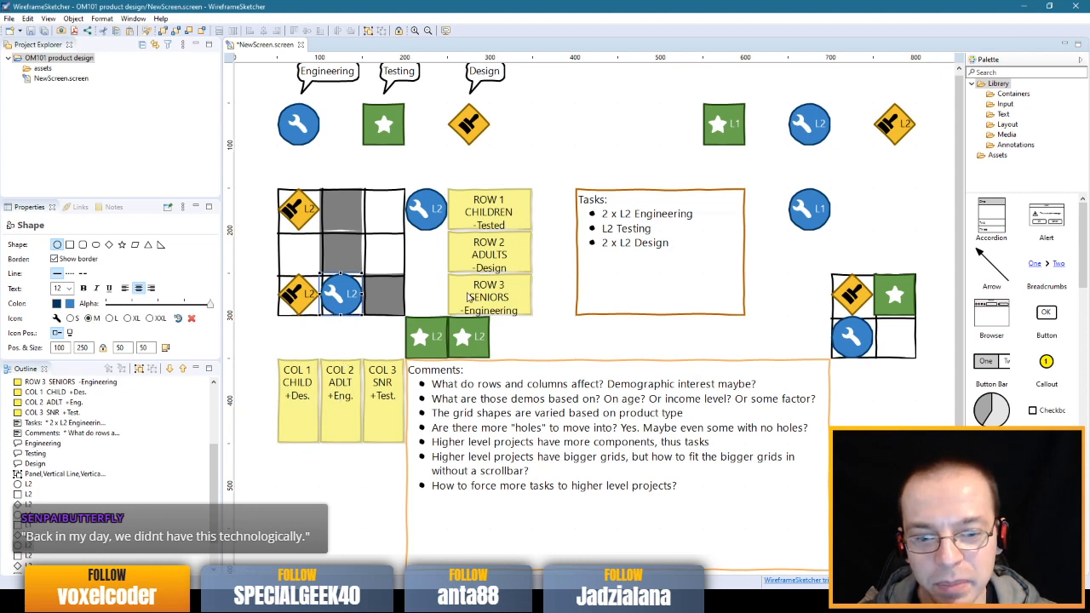
pyautogui.click(430, 289)
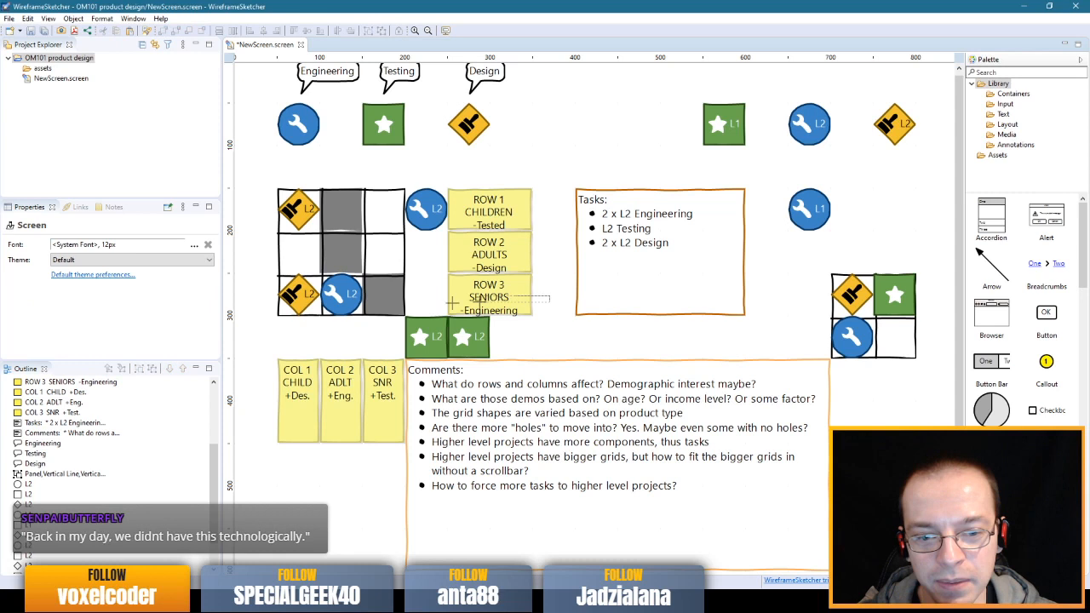
# - Place the remaining loose L2 Engineering circle in row 2, column 1 of the grid and save the screen
pyautogui.click(424, 226)
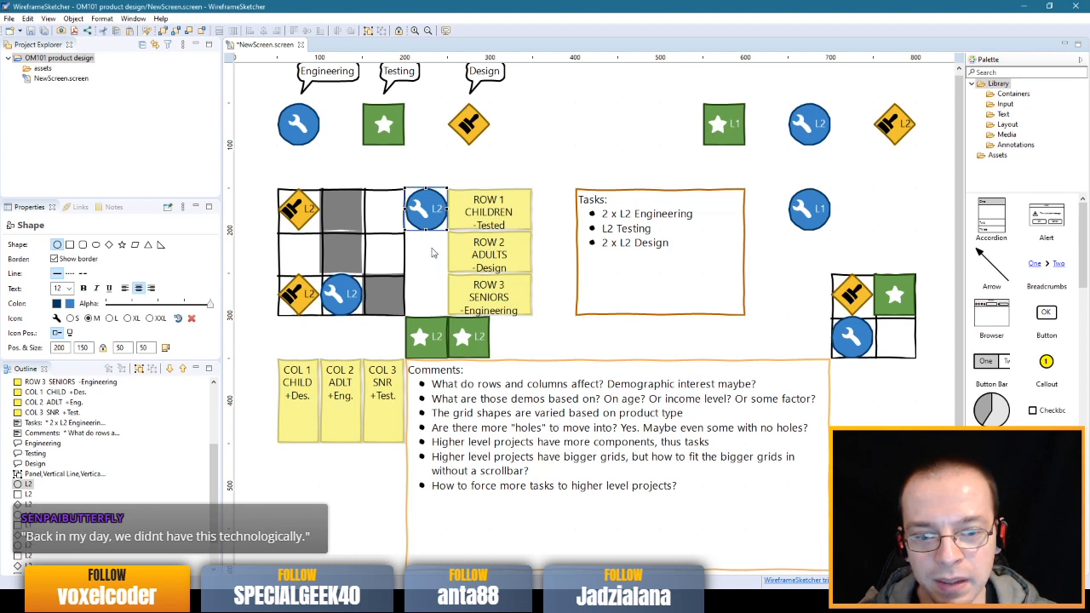
pyautogui.moveTo(390, 210); pyautogui.dragTo(294, 261)
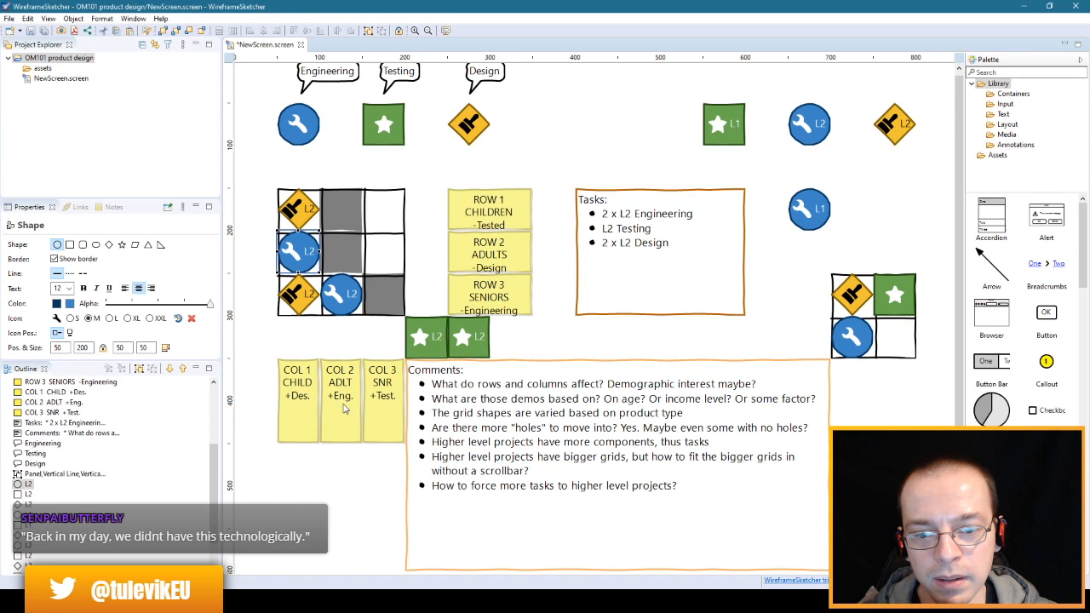
pyautogui.hotkey('ctrl', 's')
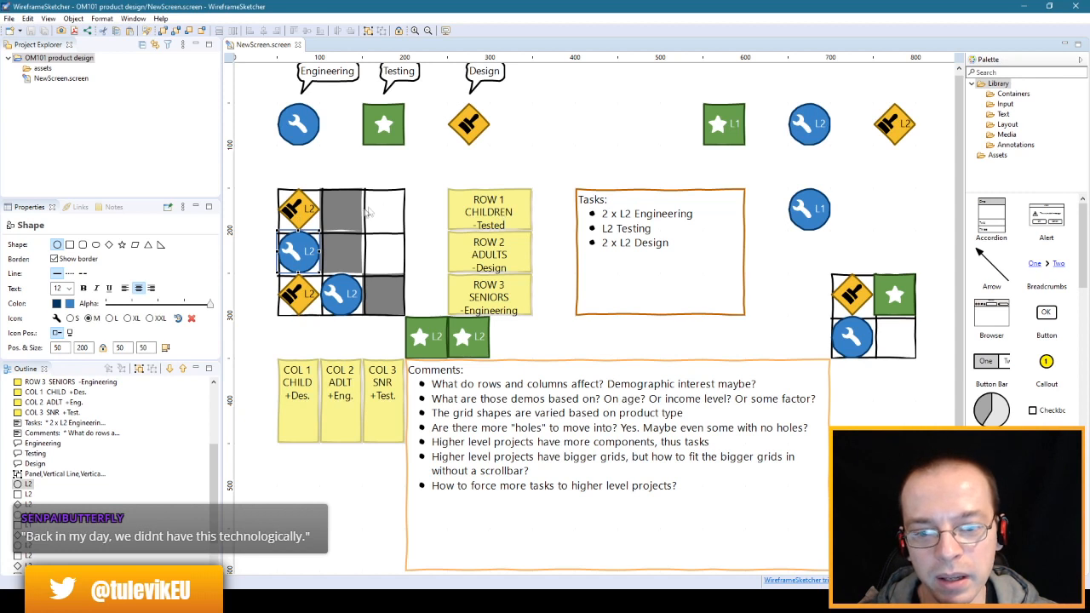
# - Place the two loose L2 Testing squares in rows 2 and 1 of the grid's third column
pyautogui.click(416, 218)
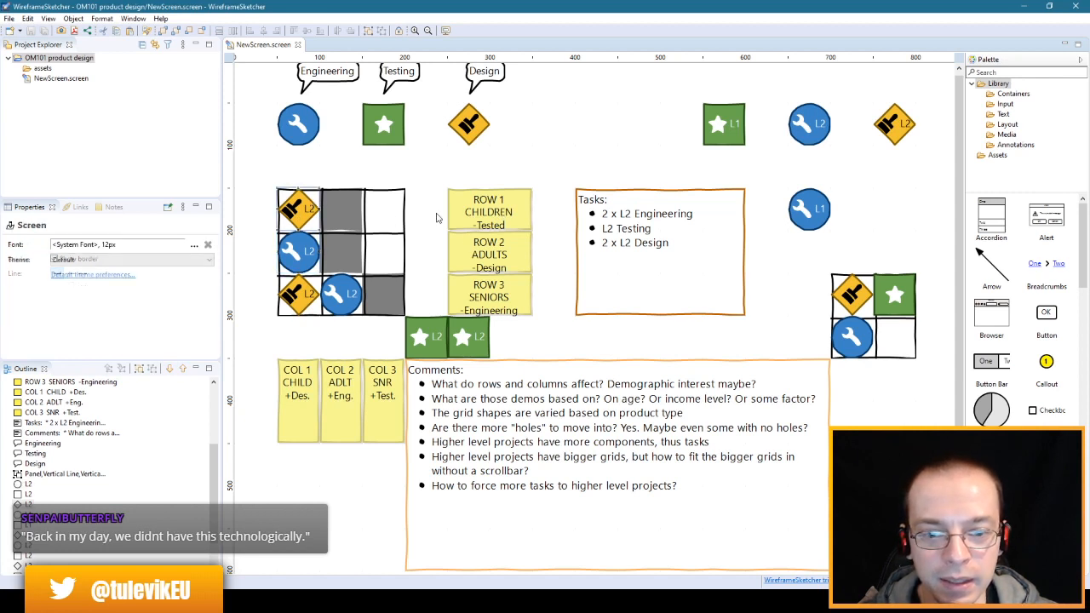
pyautogui.click(437, 345)
pyautogui.moveTo(434, 340); pyautogui.dragTo(394, 267)
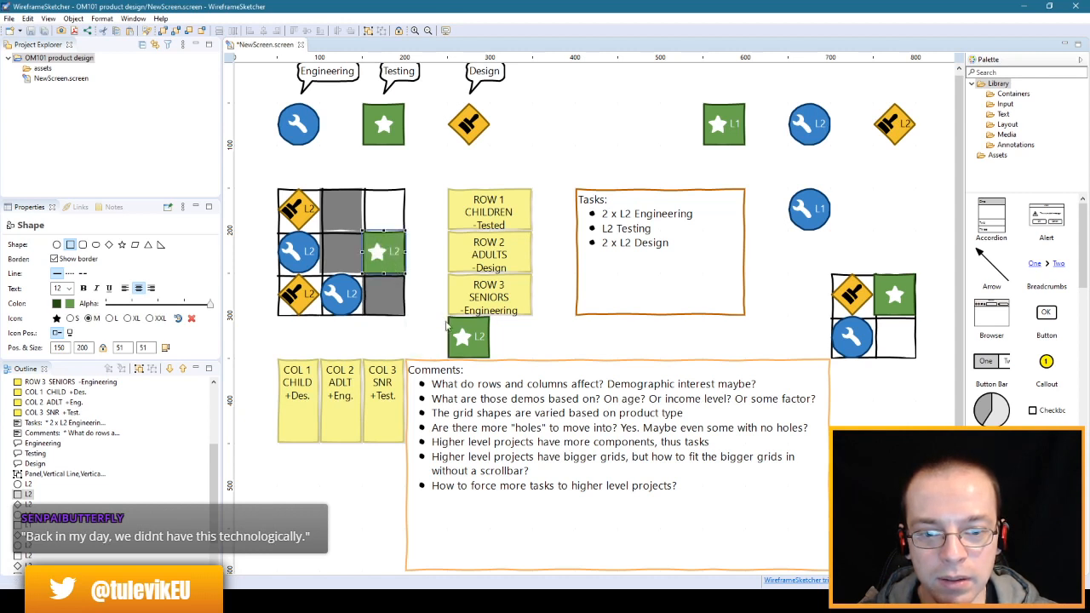
pyautogui.moveTo(476, 343); pyautogui.dragTo(384, 217)
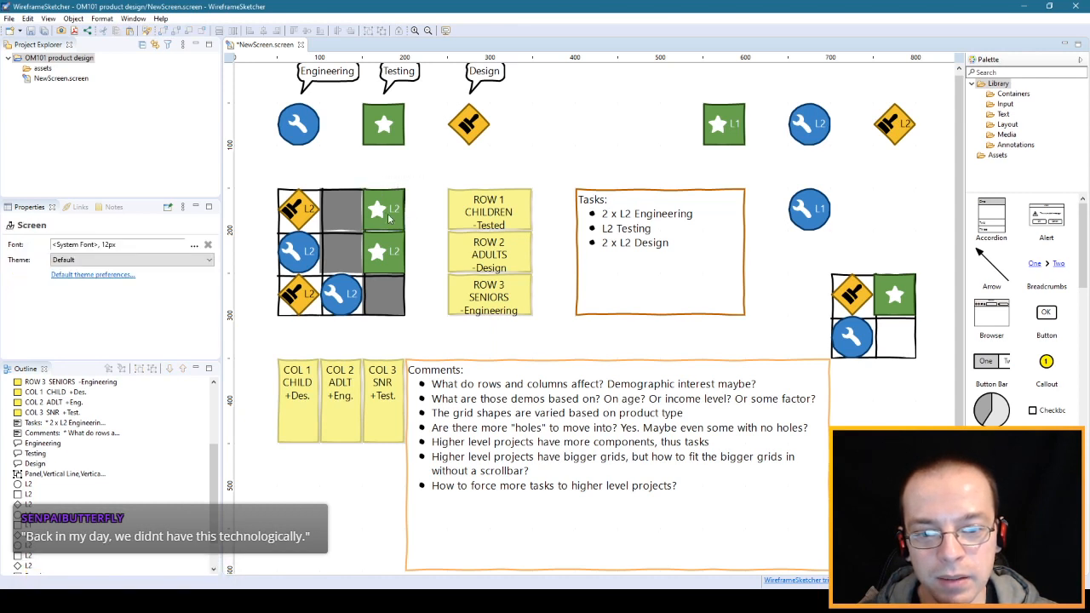
pyautogui.click(398, 208)
# - Swap the L2 Engineering circle in row 2, column 1 with the L2 Testing square in row 1, column 3
pyautogui.click(489, 220)
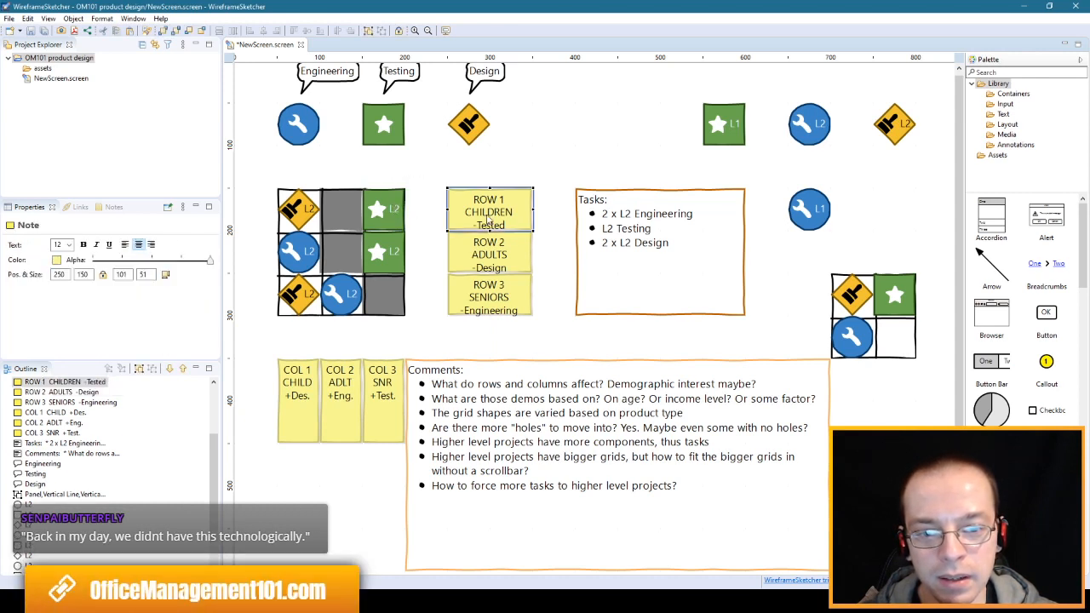
pyautogui.click(400, 223)
pyautogui.click(389, 394)
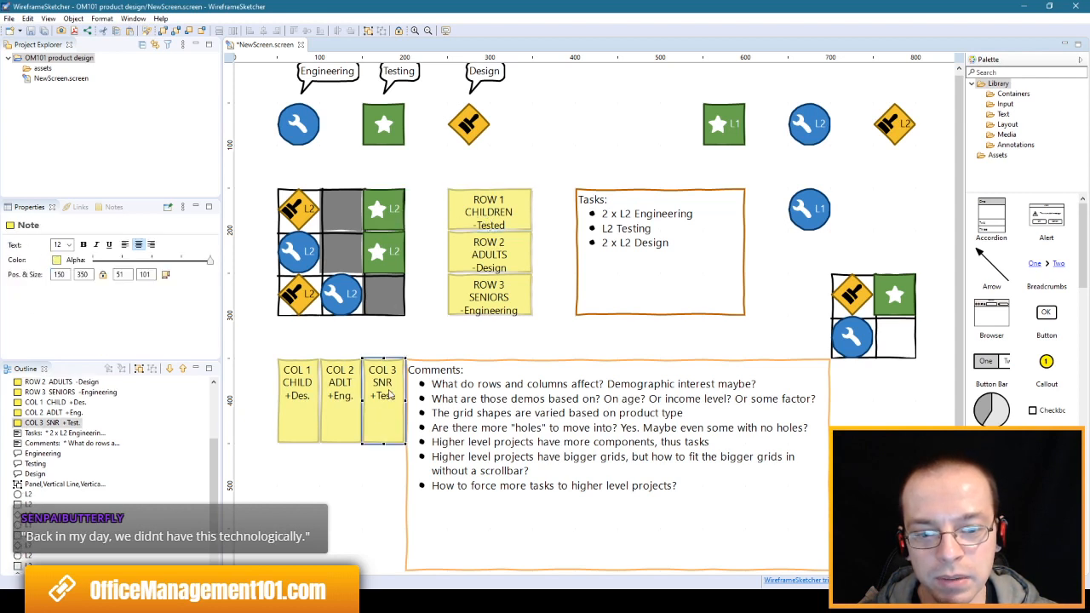
pyautogui.click(409, 332)
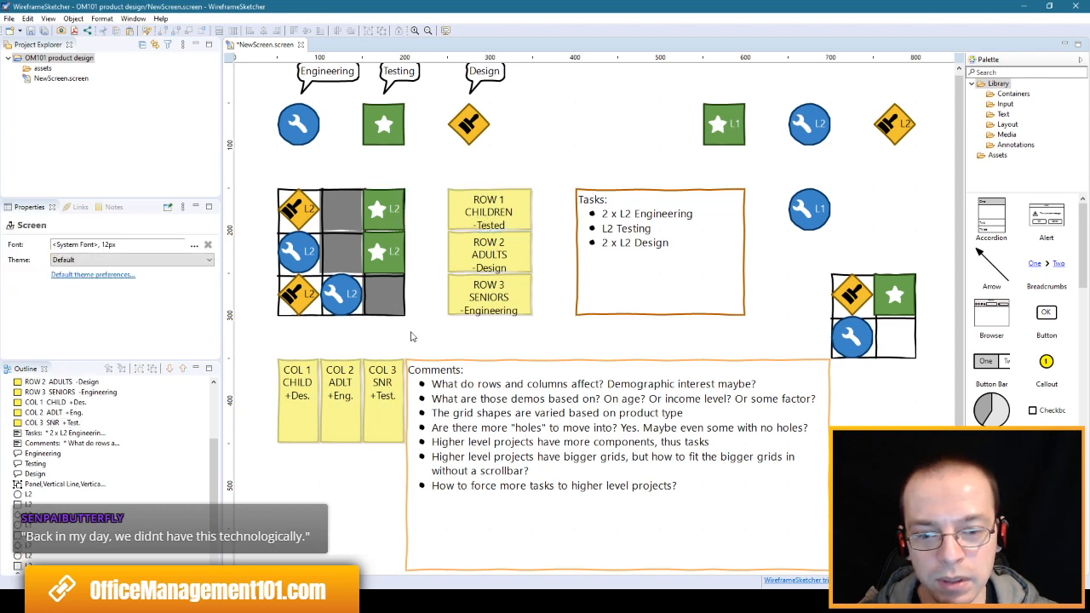
pyautogui.click(289, 253)
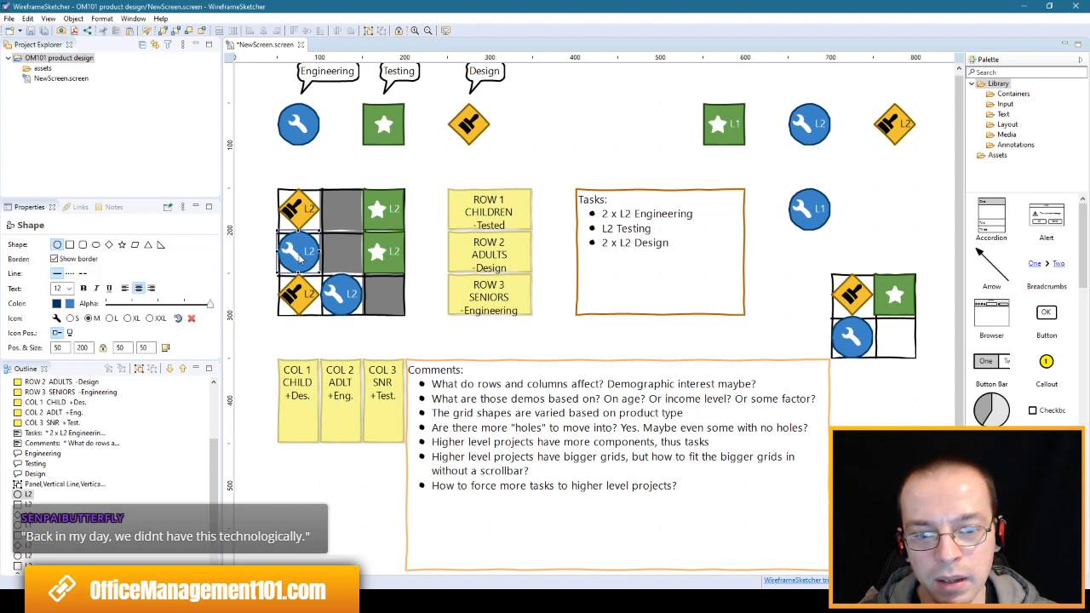
pyautogui.moveTo(300, 260); pyautogui.dragTo(428, 220)
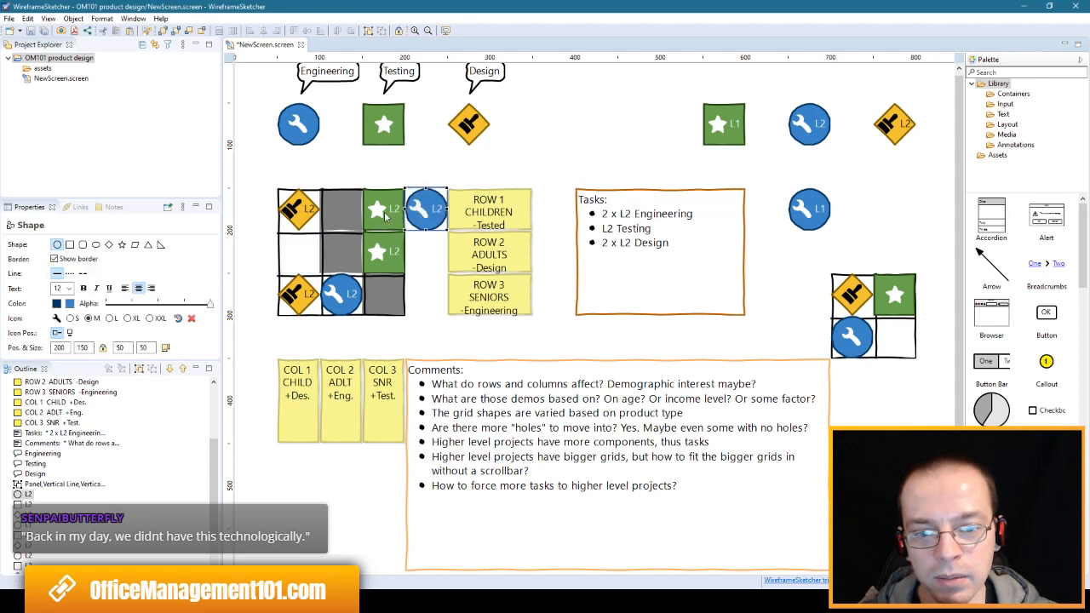
pyautogui.click(385, 213)
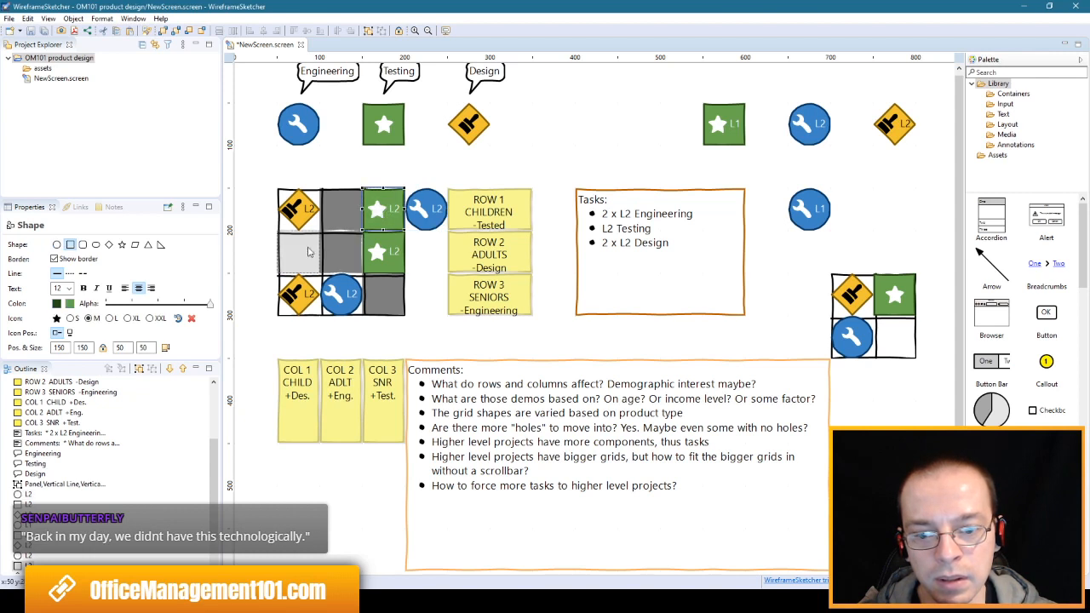
pyautogui.moveTo(310, 251); pyautogui.dragTo(307, 251)
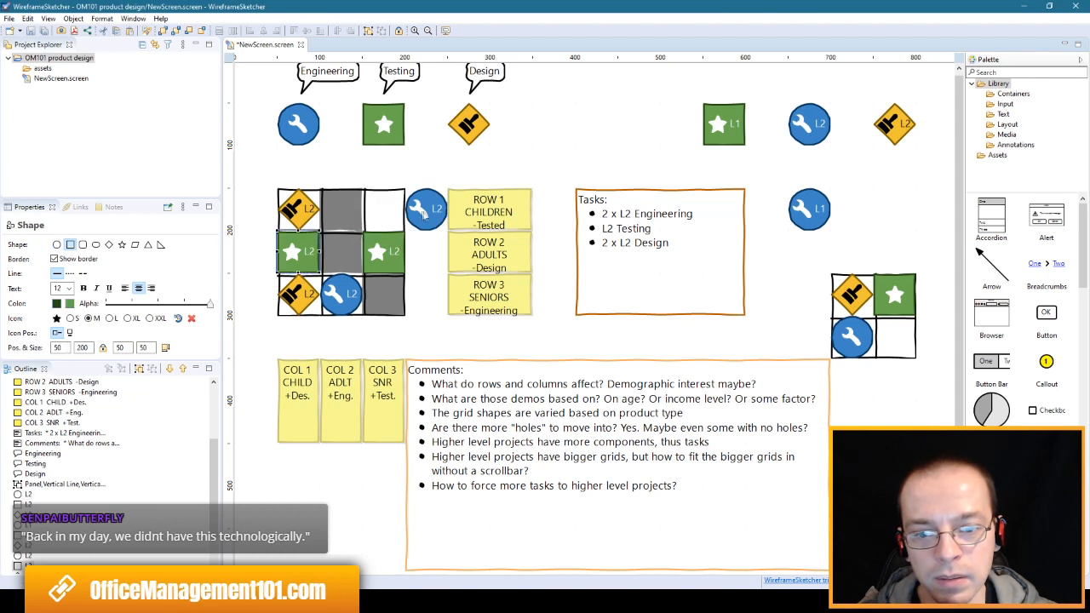
pyautogui.moveTo(426, 213); pyautogui.dragTo(384, 215)
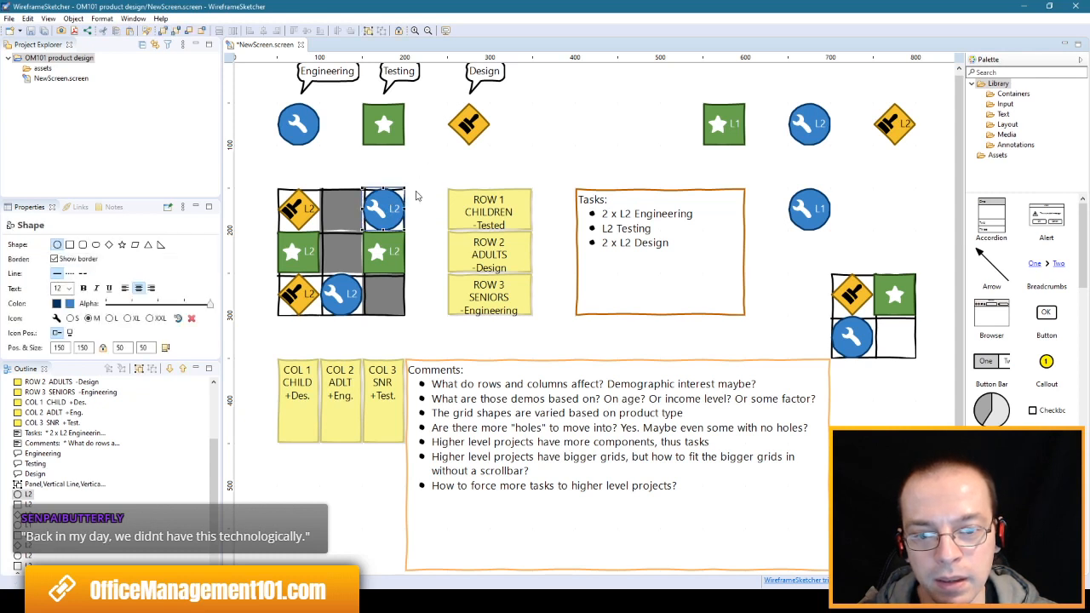
pyautogui.click(417, 196)
pyautogui.moveTo(368, 220)
pyautogui.mouseDown()
pyautogui.moveTo(422, 224)
pyautogui.moveTo(388, 215)
pyautogui.mouseUp()
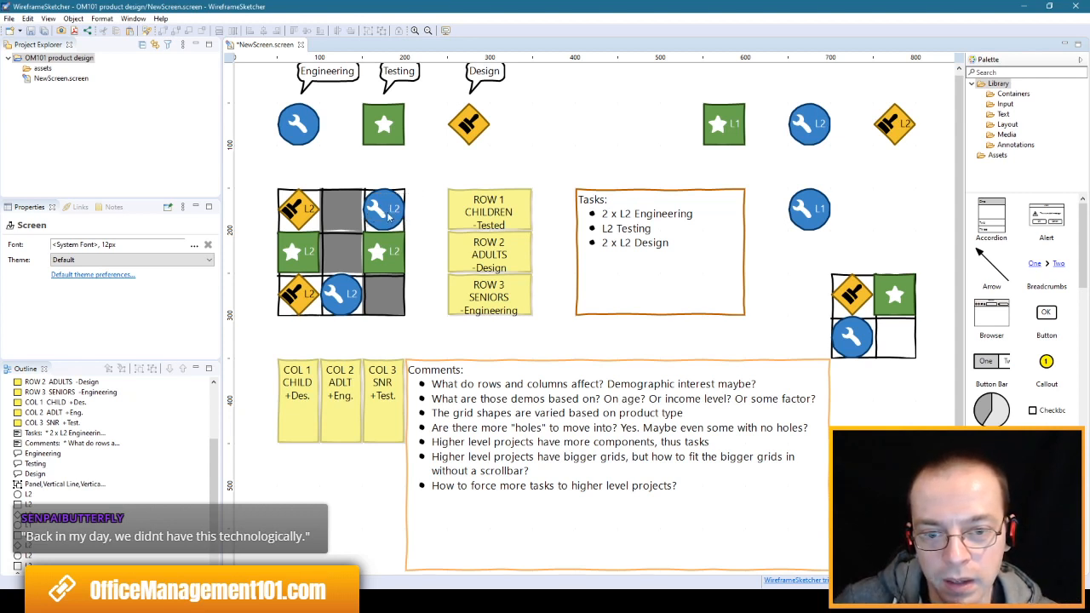
pyautogui.click(388, 215)
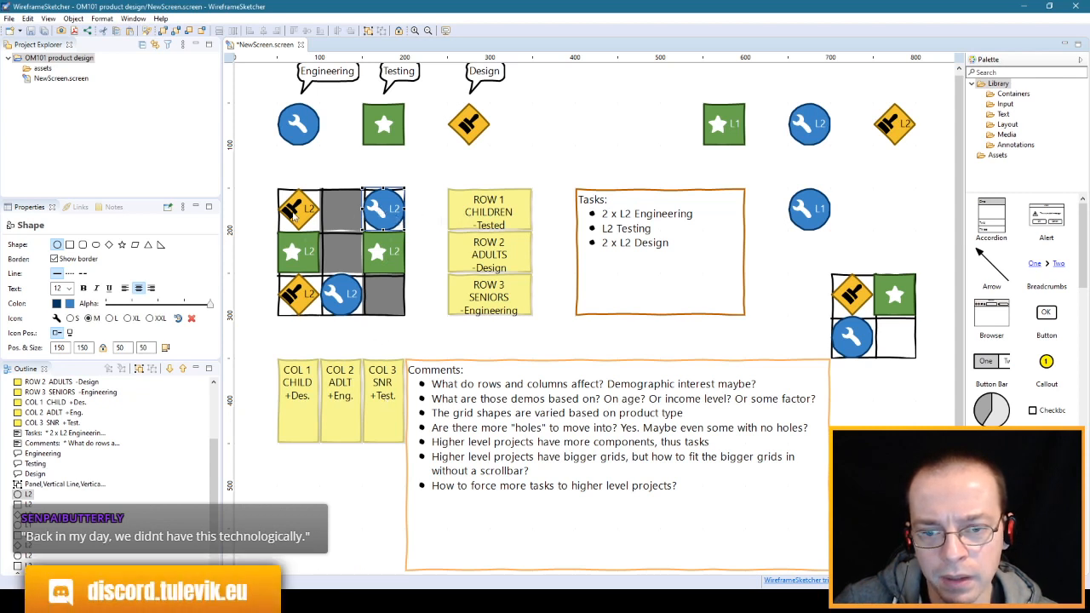
pyautogui.click(299, 263)
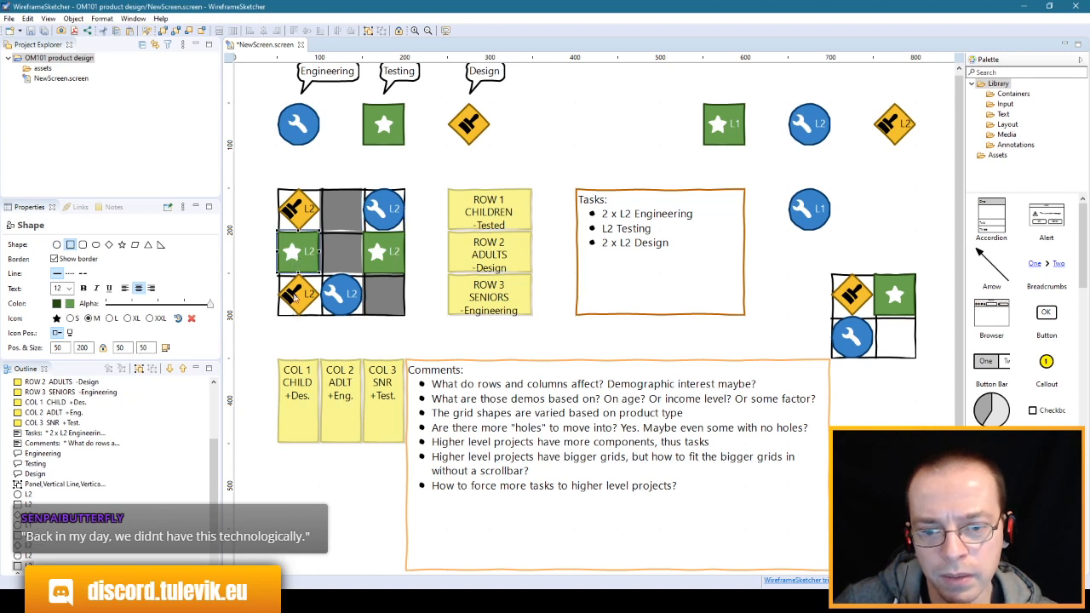
pyautogui.click(386, 255)
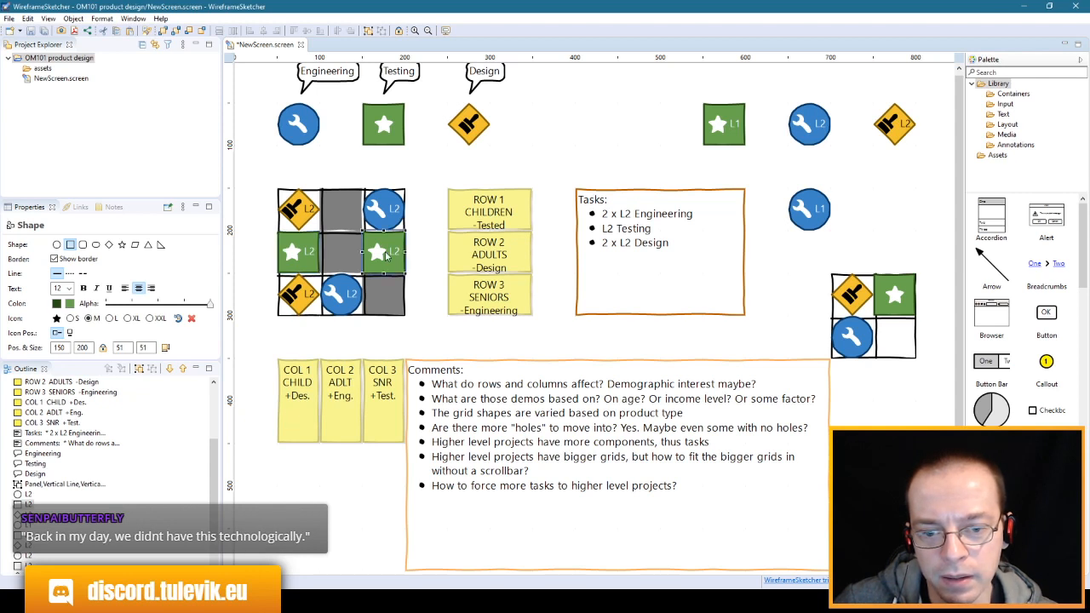
# - Examine the L2 pieces in the grid against the row and column demographic notes
pyautogui.click(384, 396)
pyautogui.click(389, 266)
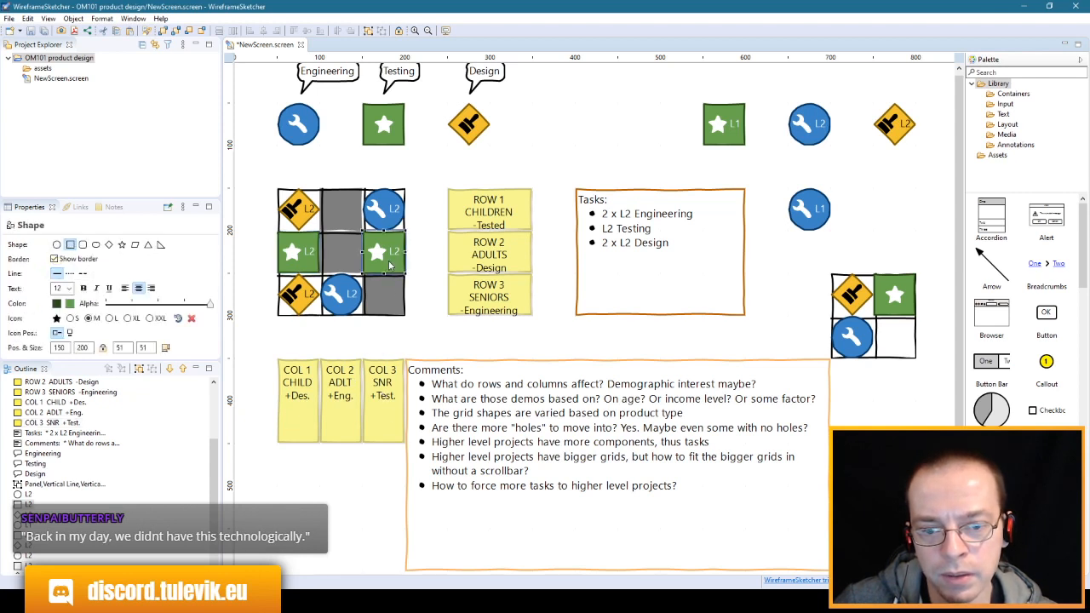
pyautogui.click(390, 210)
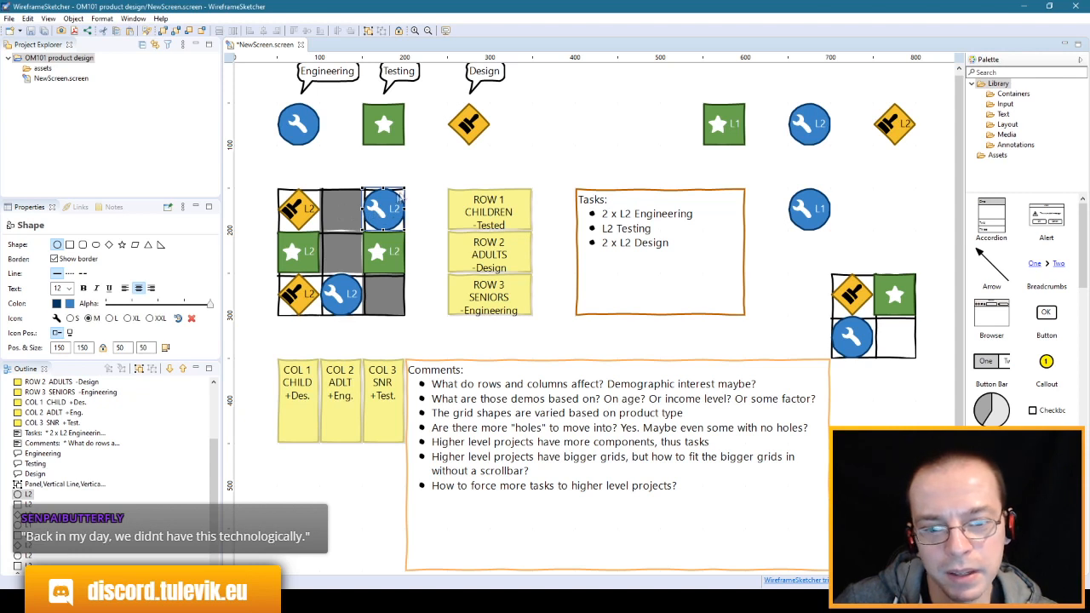
pyautogui.click(414, 181)
pyautogui.click(385, 213)
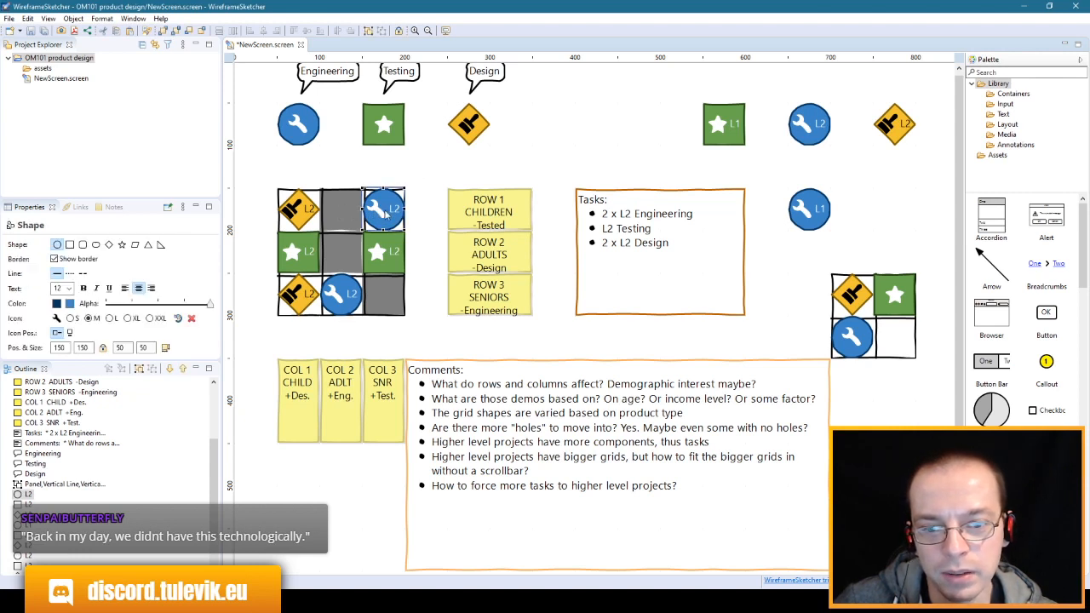
pyautogui.click(336, 295)
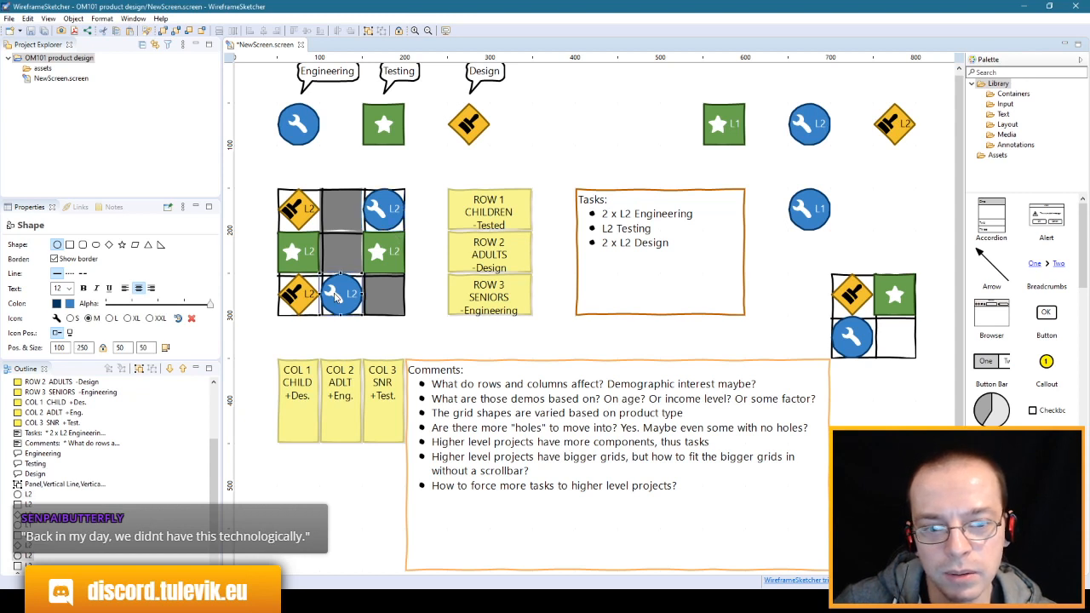
pyautogui.click(304, 207)
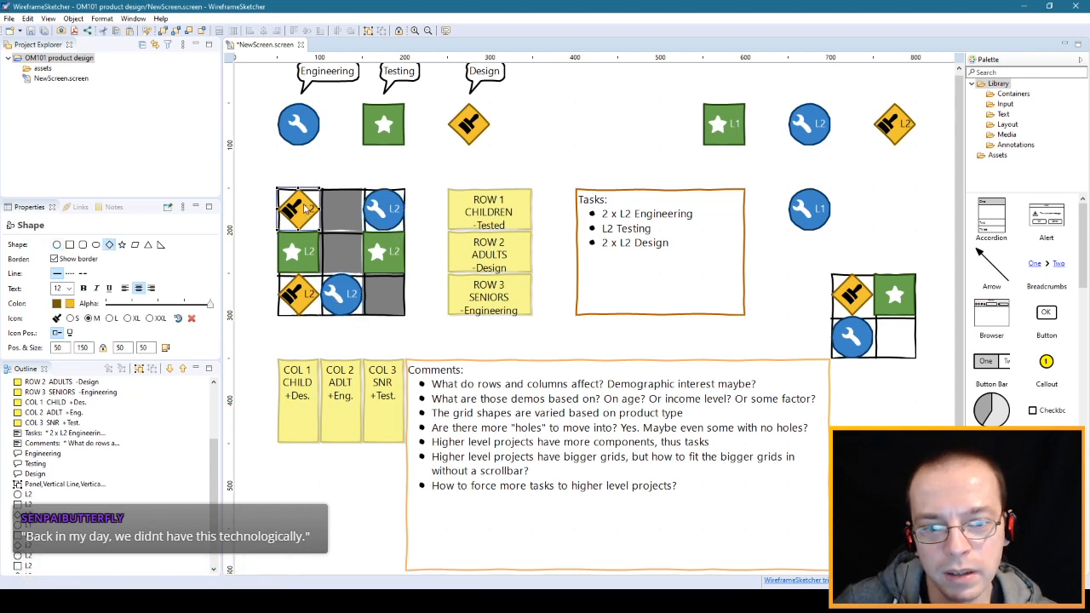
pyautogui.click(298, 253)
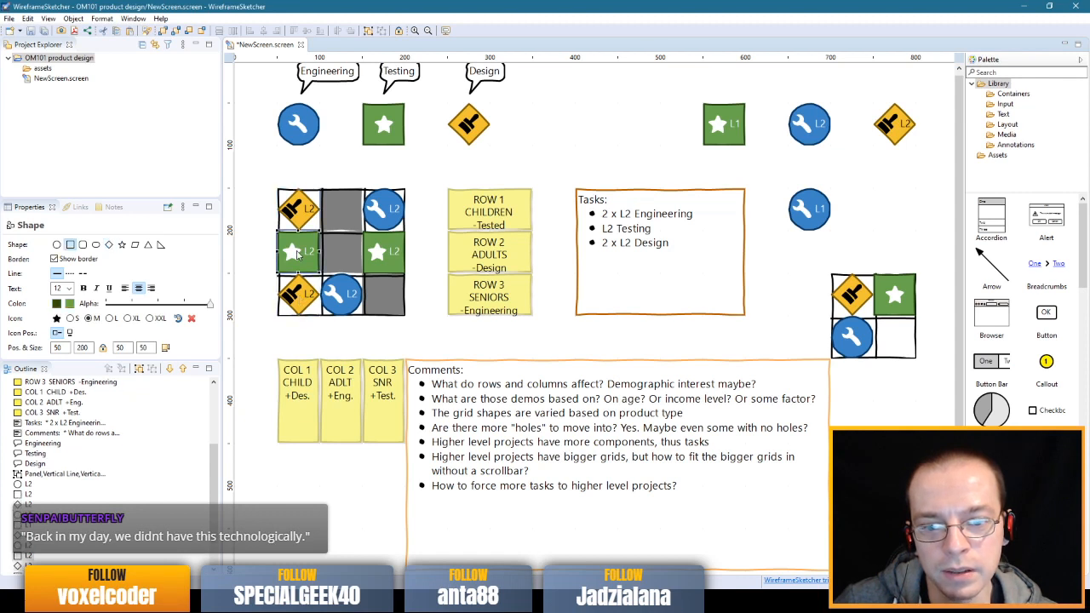
pyautogui.click(373, 258)
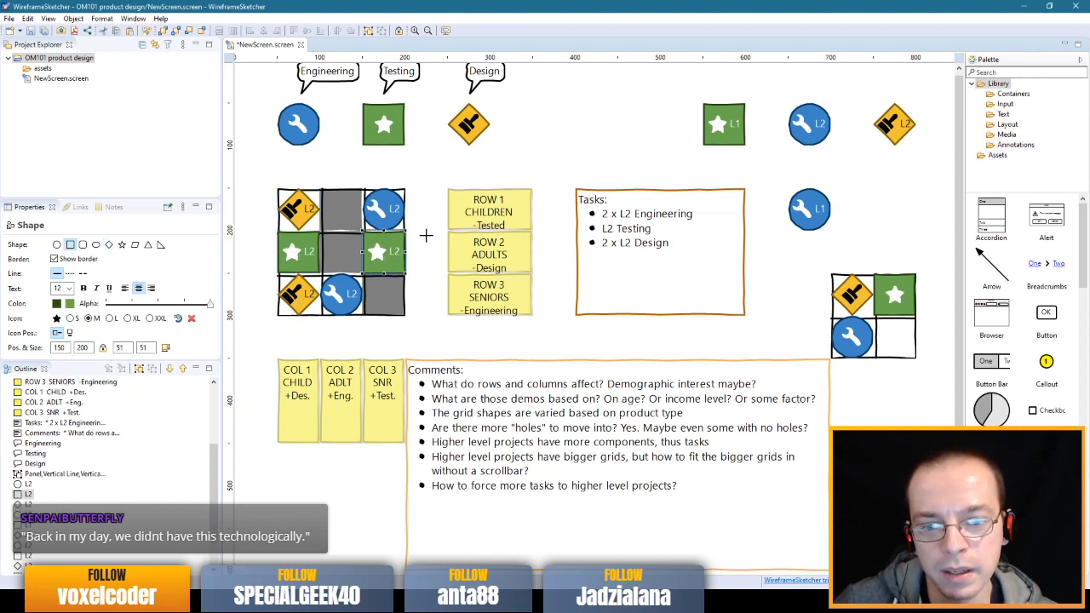
pyautogui.click(425, 242)
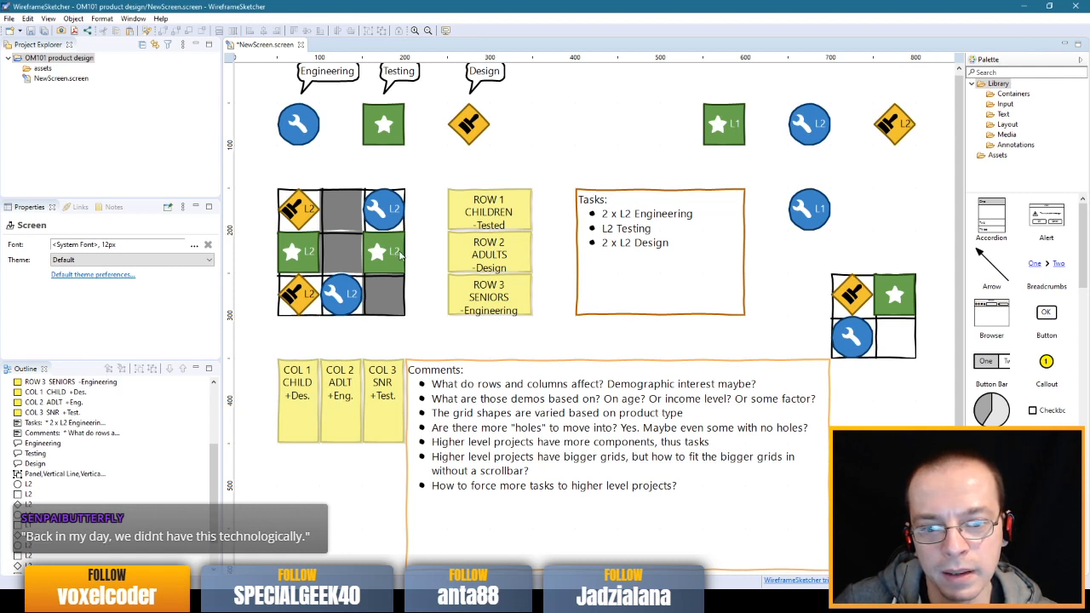
pyautogui.click(400, 255)
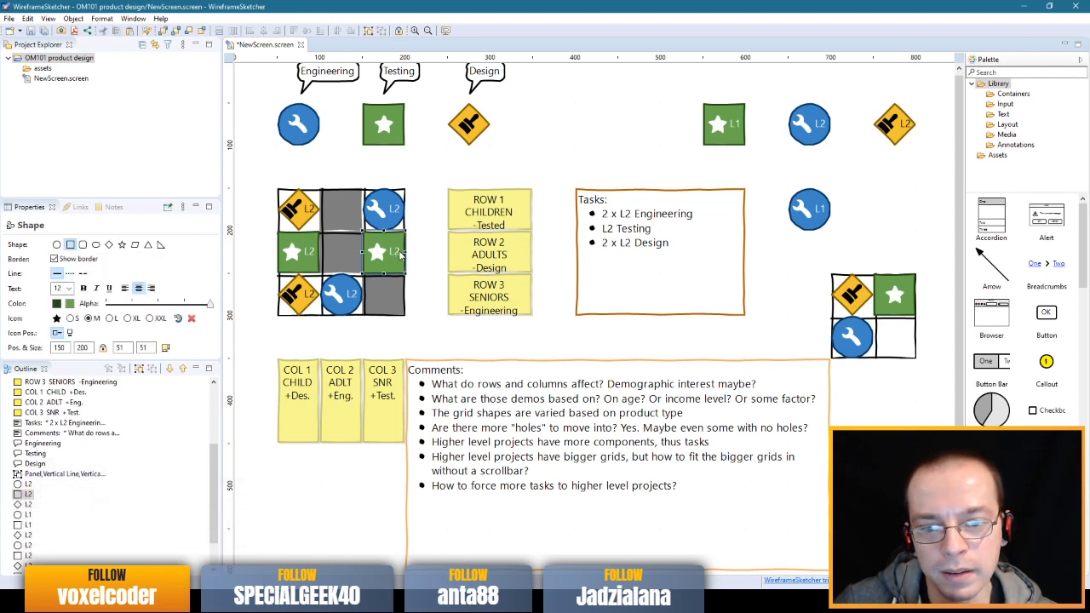
# - Swap the L2 Engineering circle in row 1, column 3 with the L2 Testing square in row 2, column 1
pyautogui.click(385, 208)
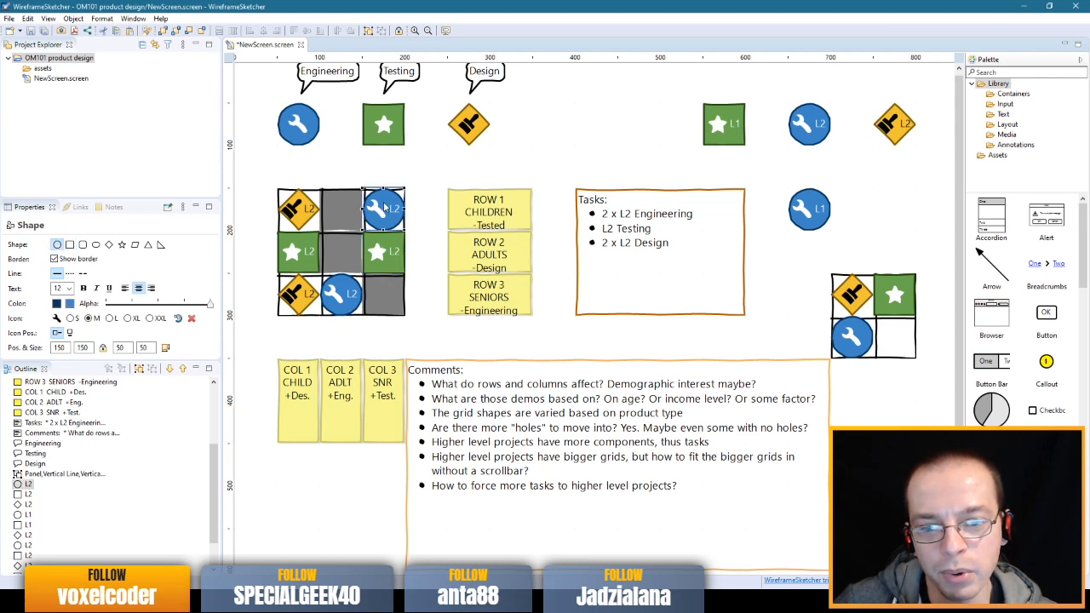
pyautogui.moveTo(385, 207); pyautogui.dragTo(428, 247)
pyautogui.click(302, 256)
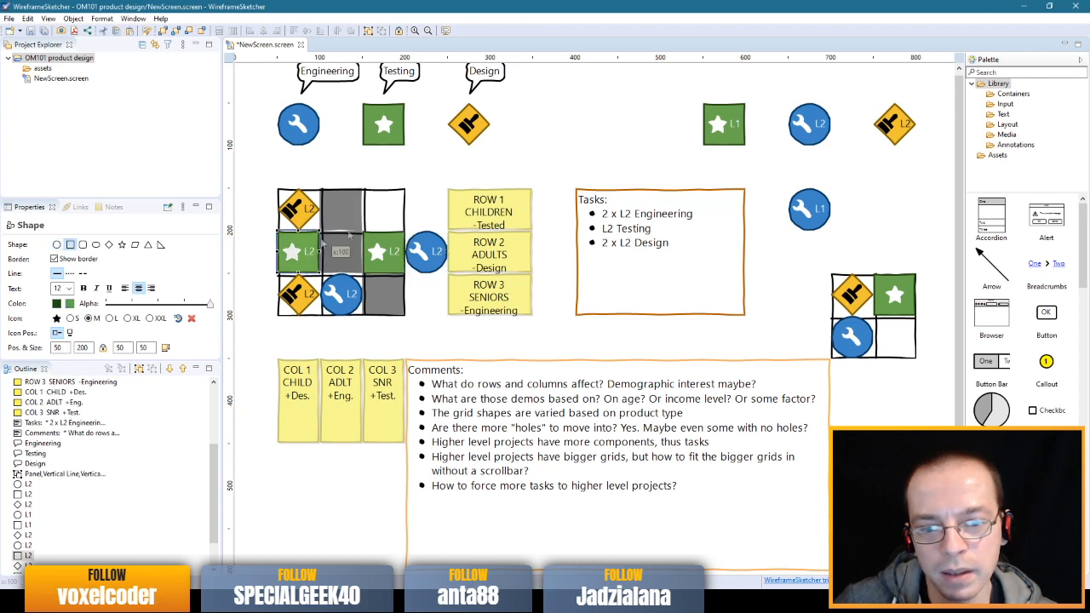
pyautogui.moveTo(389, 215); pyautogui.dragTo(390, 215)
pyautogui.click(435, 256)
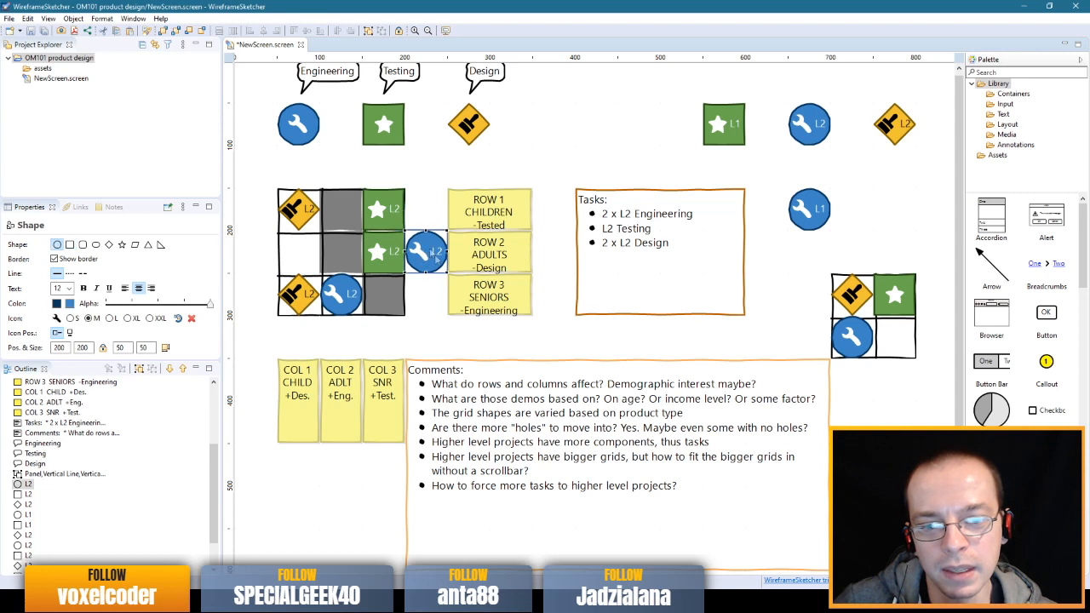
pyautogui.moveTo(434, 254); pyautogui.dragTo(317, 262)
# - Check the grid's third column of pieces against the COL 3 SNR +Test. note
pyautogui.moveTo(411, 176); pyautogui.dragTo(373, 277)
pyautogui.click(387, 412)
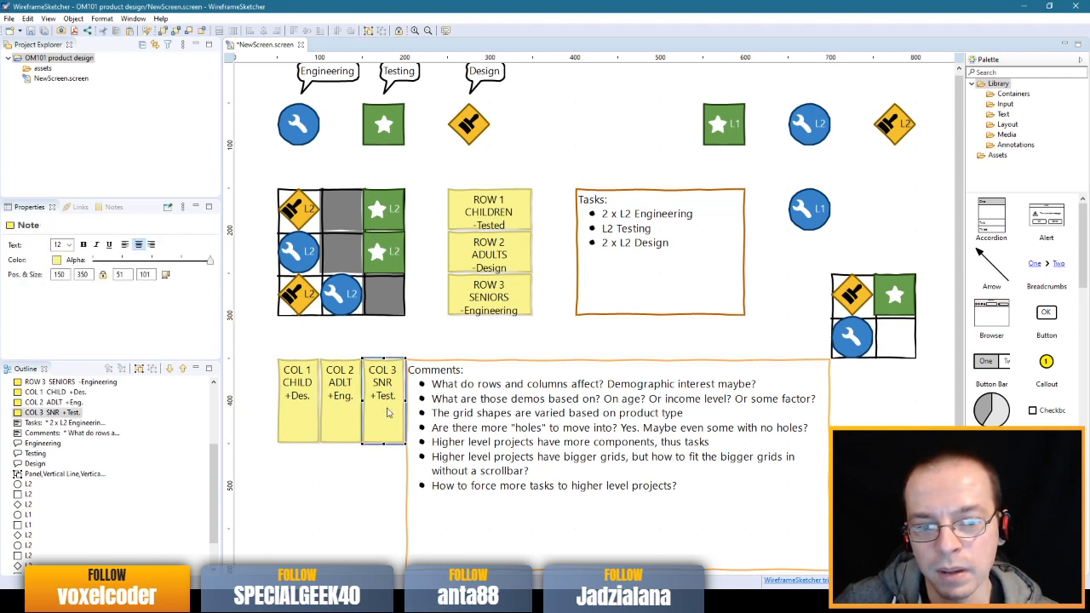
pyautogui.click(415, 194)
pyautogui.moveTo(416, 182); pyautogui.dragTo(374, 263)
pyautogui.moveTo(412, 177); pyautogui.dragTo(368, 269)
pyautogui.moveTo(423, 173); pyautogui.dragTo(365, 293)
pyautogui.click(380, 410)
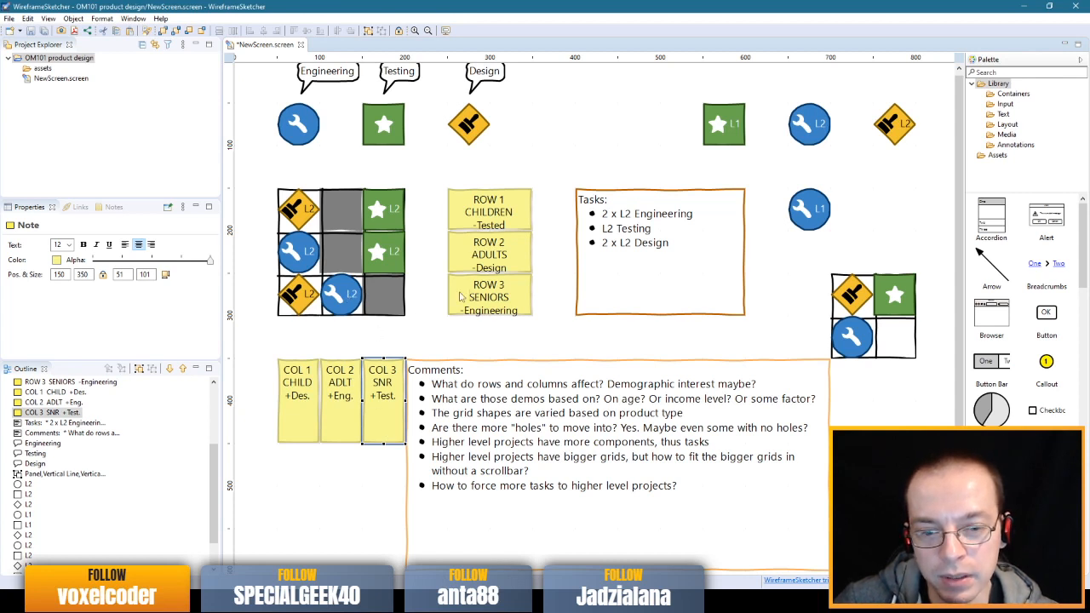
# - Swap the L2 Engineering circle in row 3, column 2 with the L2 Design diamond in row 3, column 1
pyautogui.click(339, 295)
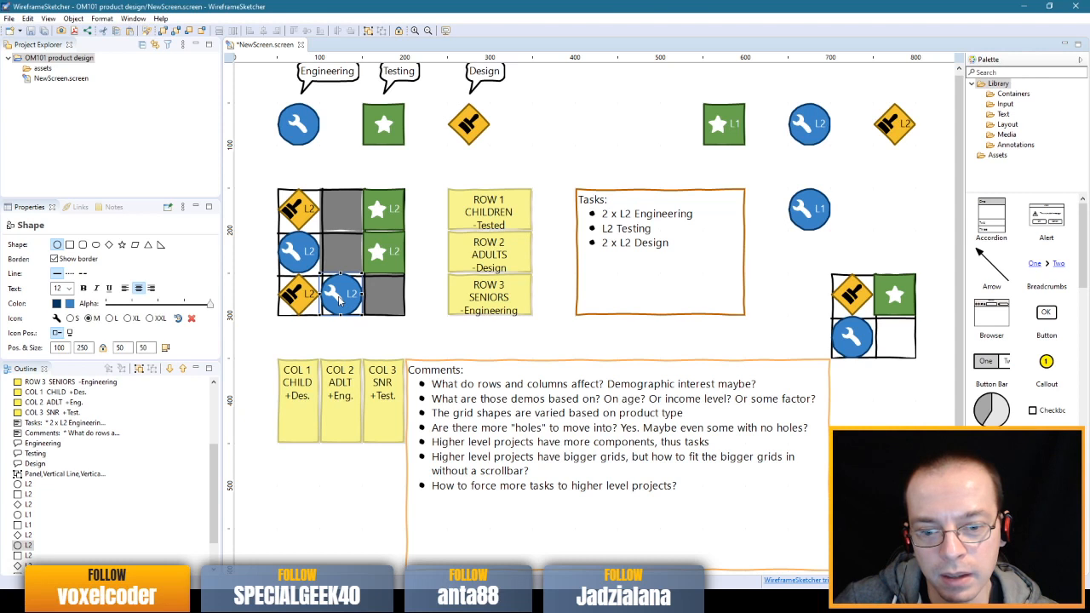
pyautogui.moveTo(344, 300)
pyautogui.mouseDown()
pyautogui.moveTo(308, 332)
pyautogui.moveTo(311, 298)
pyautogui.moveTo(343, 300)
pyautogui.mouseUp()
pyautogui.click(295, 297)
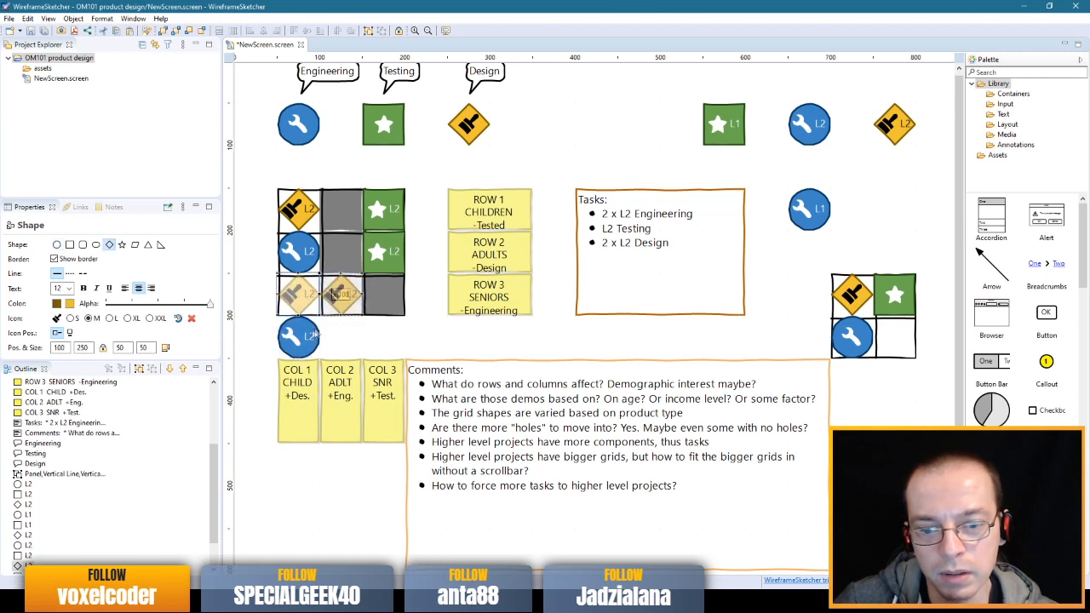
pyautogui.moveTo(299, 335); pyautogui.dragTo(300, 300)
pyautogui.moveTo(253, 243); pyautogui.dragTo(311, 313)
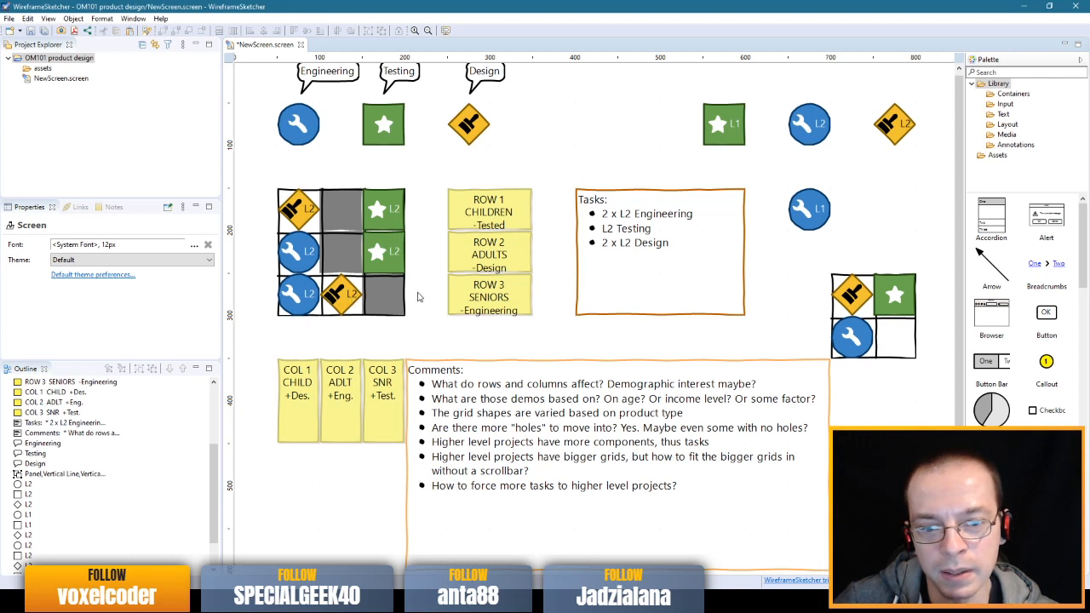
# - Swap the L2 Engineering circle in row 3, column 1 with the L2 Design diamond in row 1, column 1
pyautogui.click(293, 298)
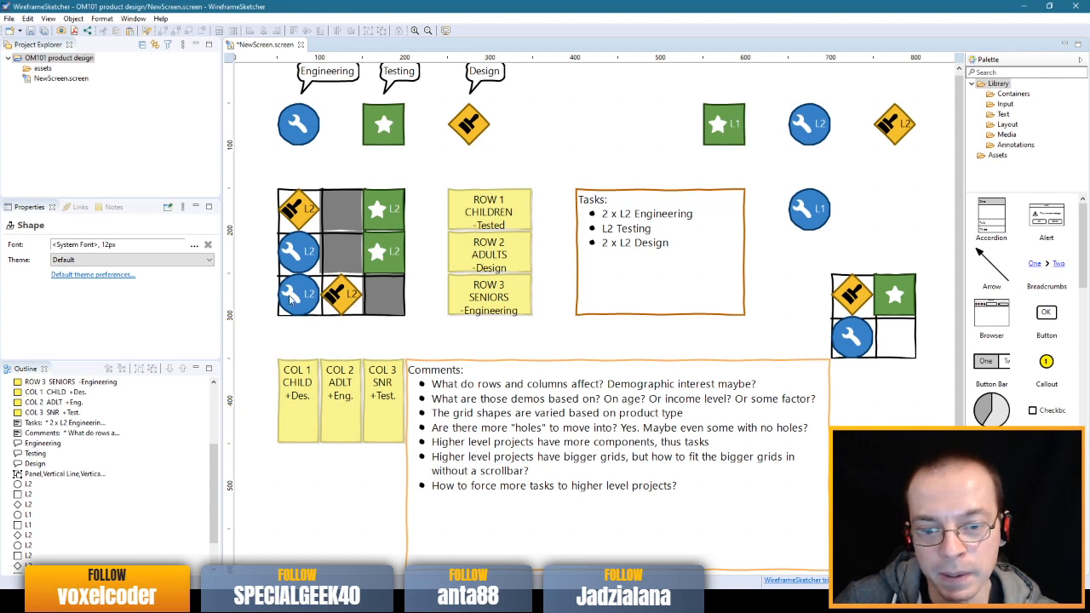
pyautogui.moveTo(308, 292)
pyautogui.mouseDown()
pyautogui.moveTo(267, 217)
pyautogui.moveTo(297, 215)
pyautogui.moveTo(292, 315)
pyautogui.moveTo(293, 293)
pyautogui.mouseUp()
pyautogui.moveTo(246, 208); pyautogui.dragTo(290, 211)
pyautogui.moveTo(368, 219); pyautogui.dragTo(399, 200)
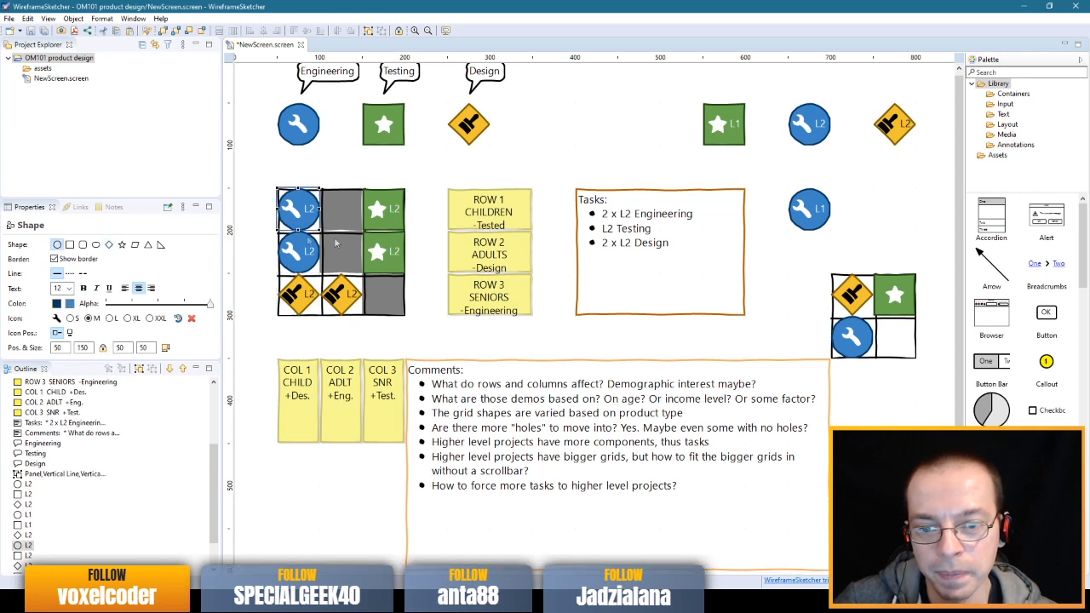
# - Review the rearranged grid row by row and column by column against the demographic effect notes
pyautogui.click(248, 195)
pyautogui.click(308, 216)
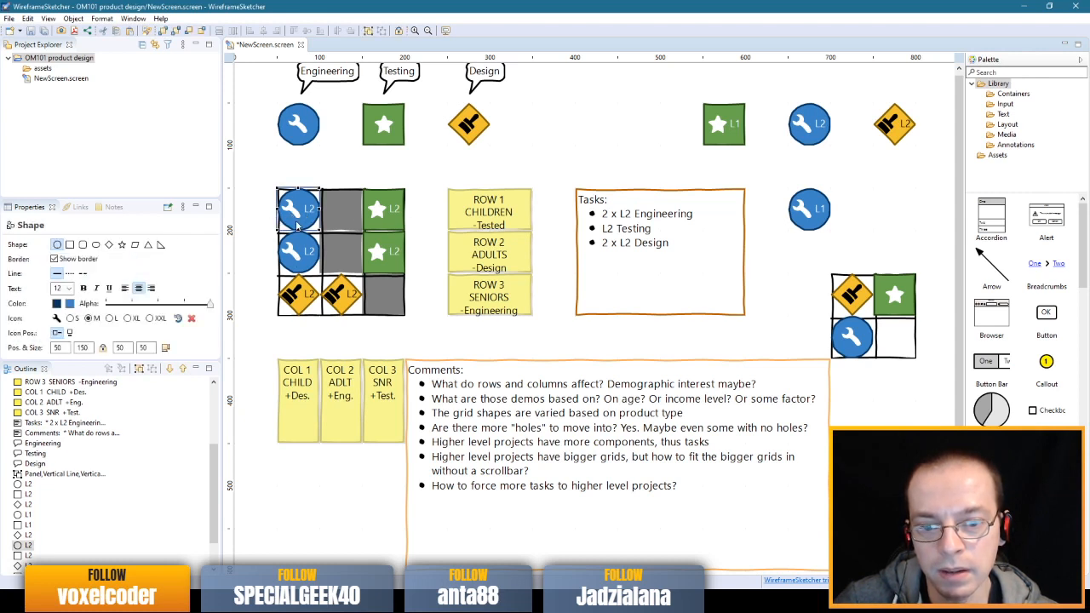
pyautogui.click(289, 253)
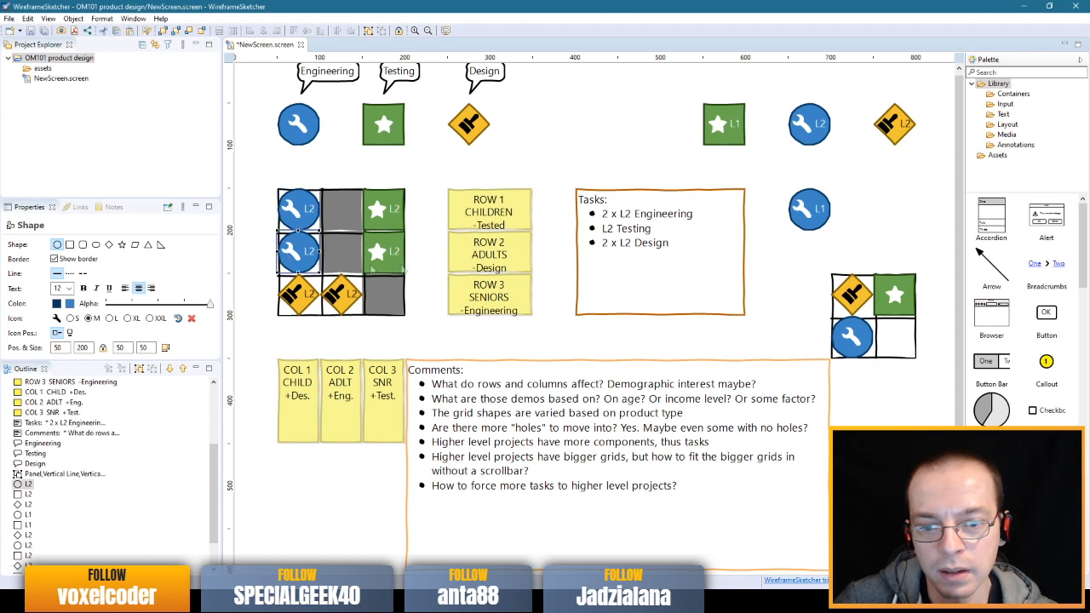
pyautogui.click(290, 311)
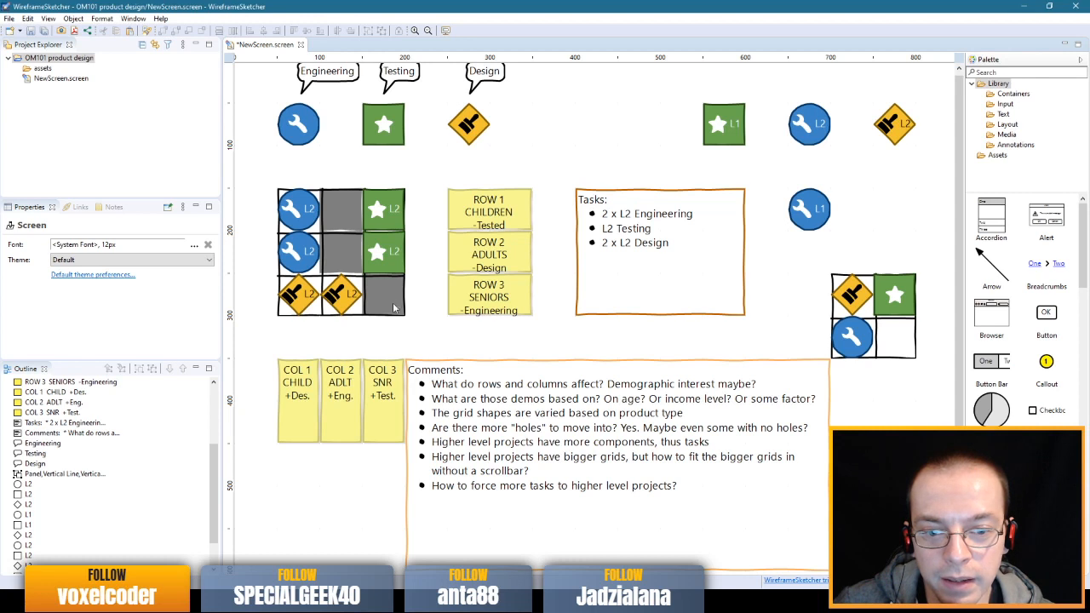
pyautogui.moveTo(435, 280); pyautogui.dragTo(546, 350)
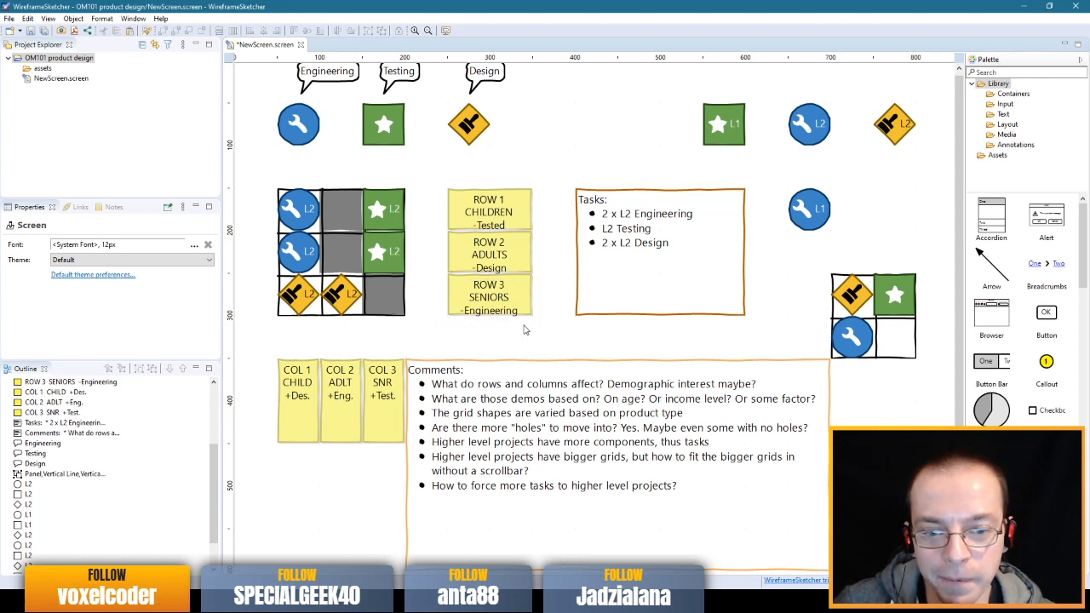
pyautogui.click(485, 309)
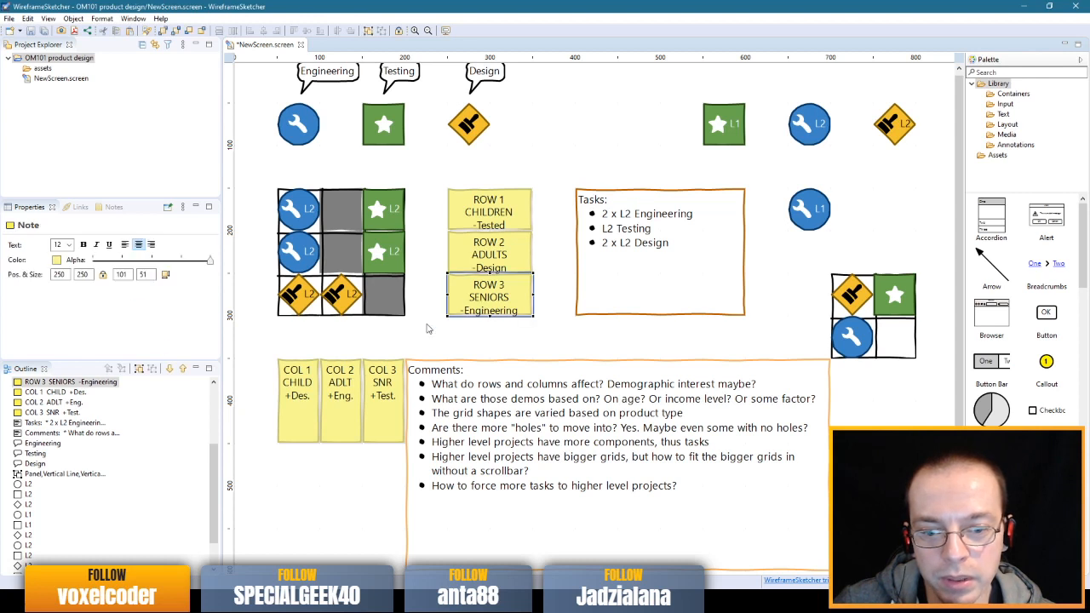
pyautogui.moveTo(398, 214); pyautogui.dragTo(366, 340)
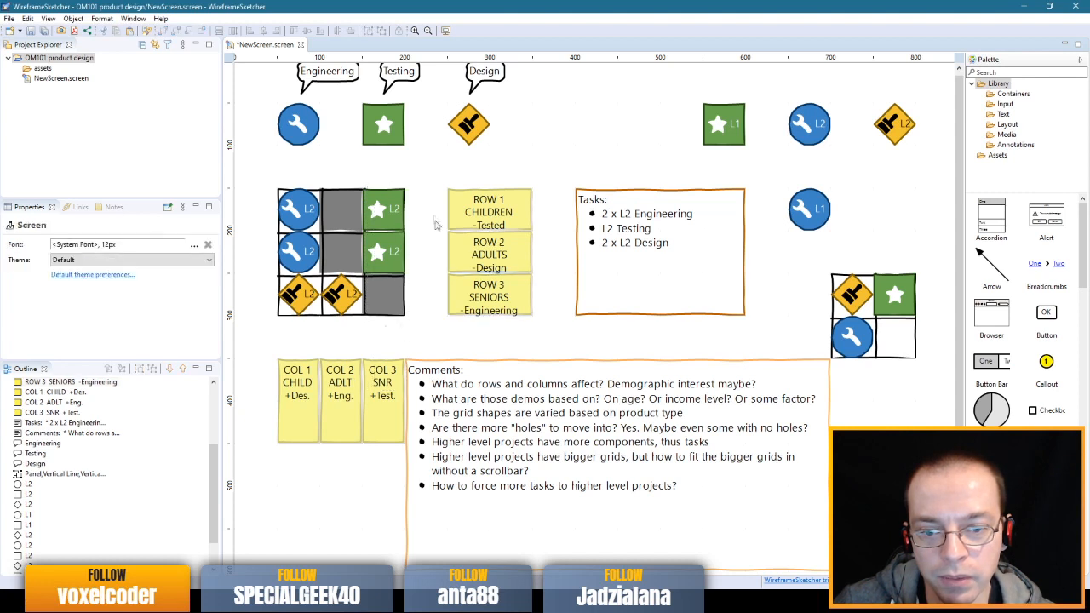
pyautogui.moveTo(406, 189); pyautogui.dragTo(543, 276)
# - Add a "Points:" section below the tasks in the Tasks text area, with the lines "Seniors: 2" and "Children: 1"
pyautogui.doubleClick(658, 273)
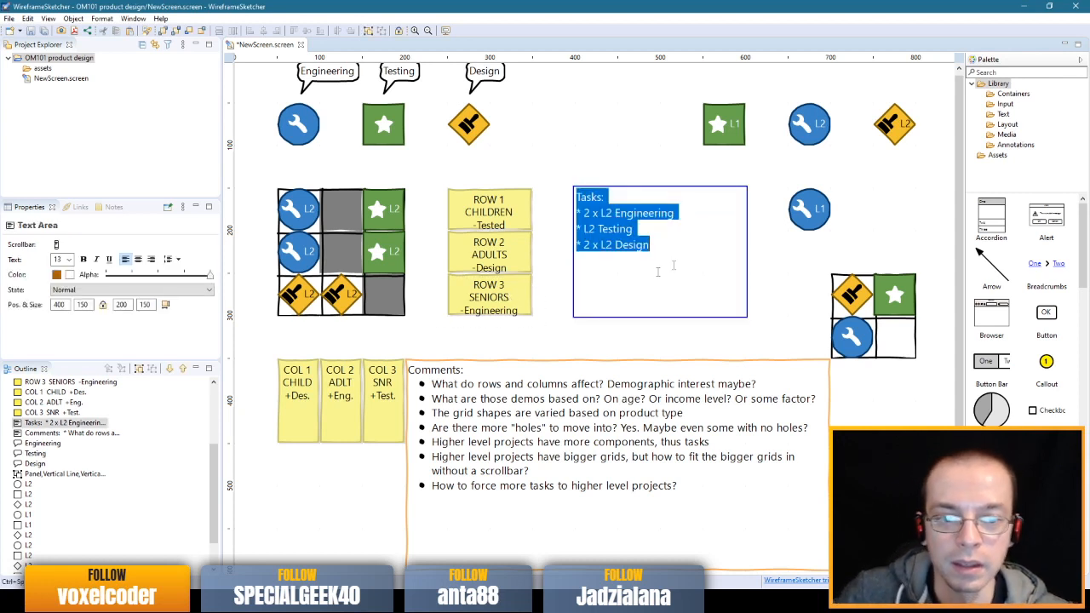
pyautogui.click(657, 272)
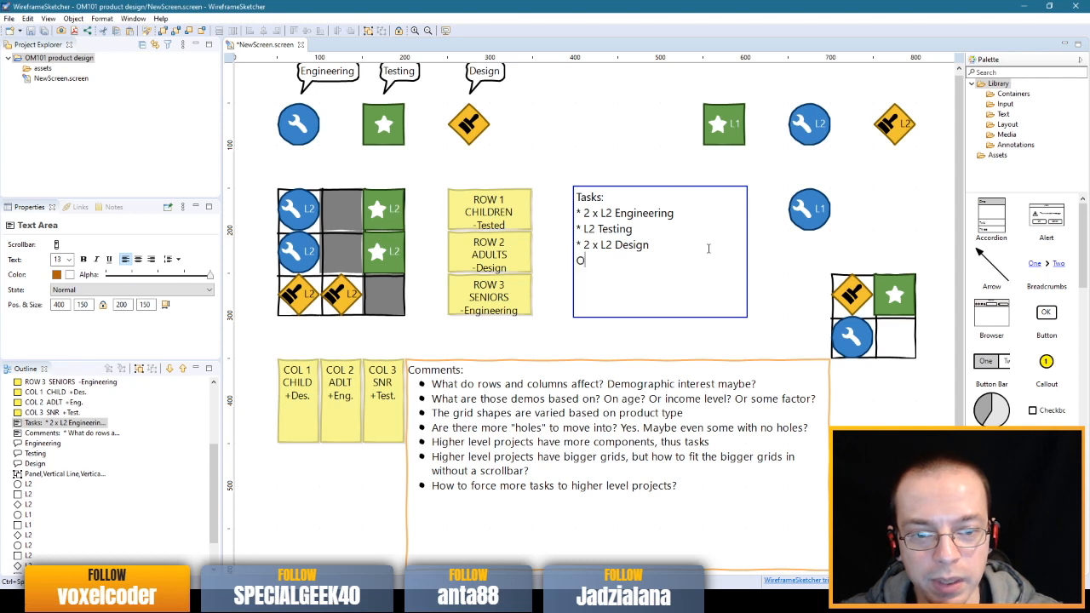
pyautogui.write('Point')
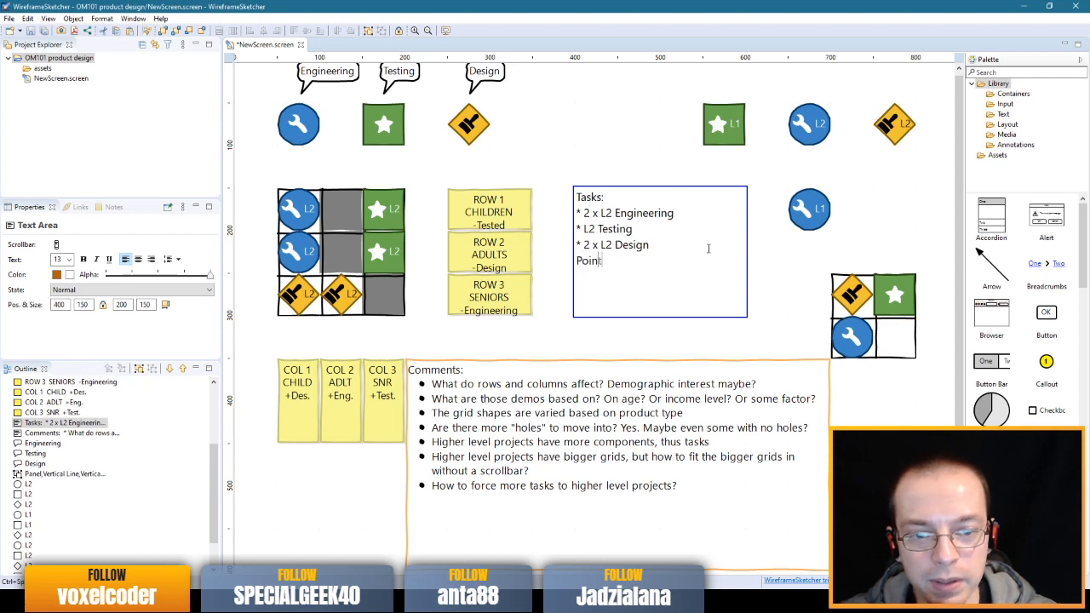
pyautogui.write('s:')
pyautogui.press('Return')
pyautogui.write('Sen')
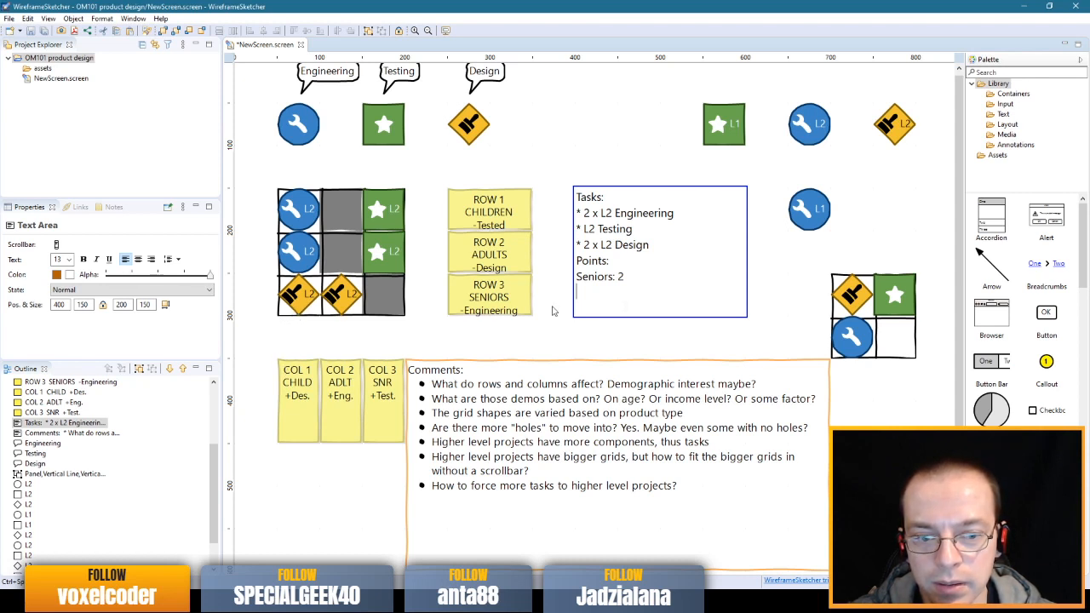
pyautogui.write('Child')
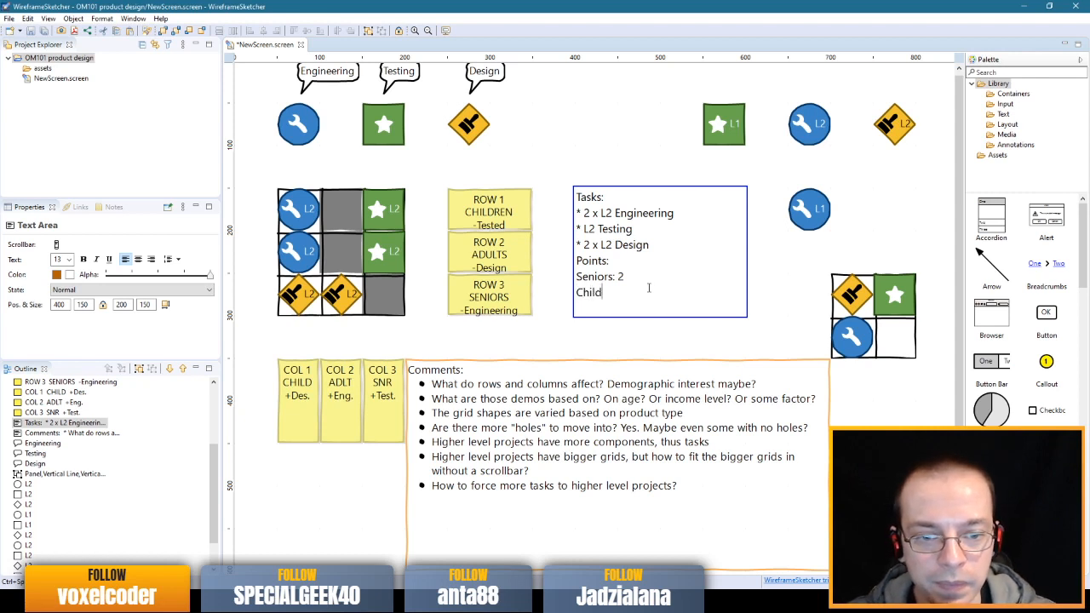
pyautogui.write('ren: 1')
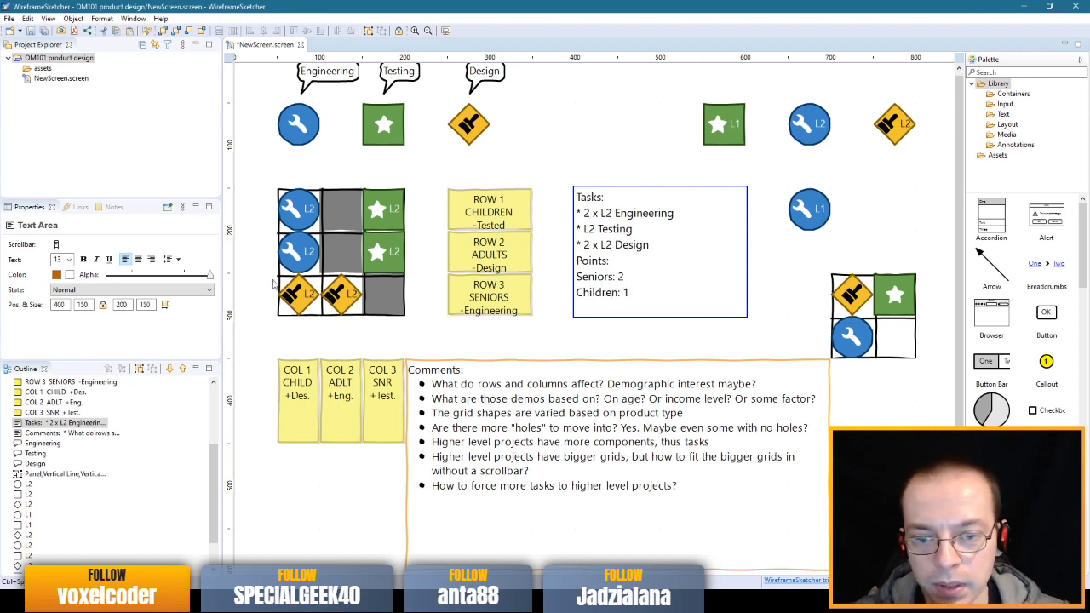
pyautogui.click(308, 310)
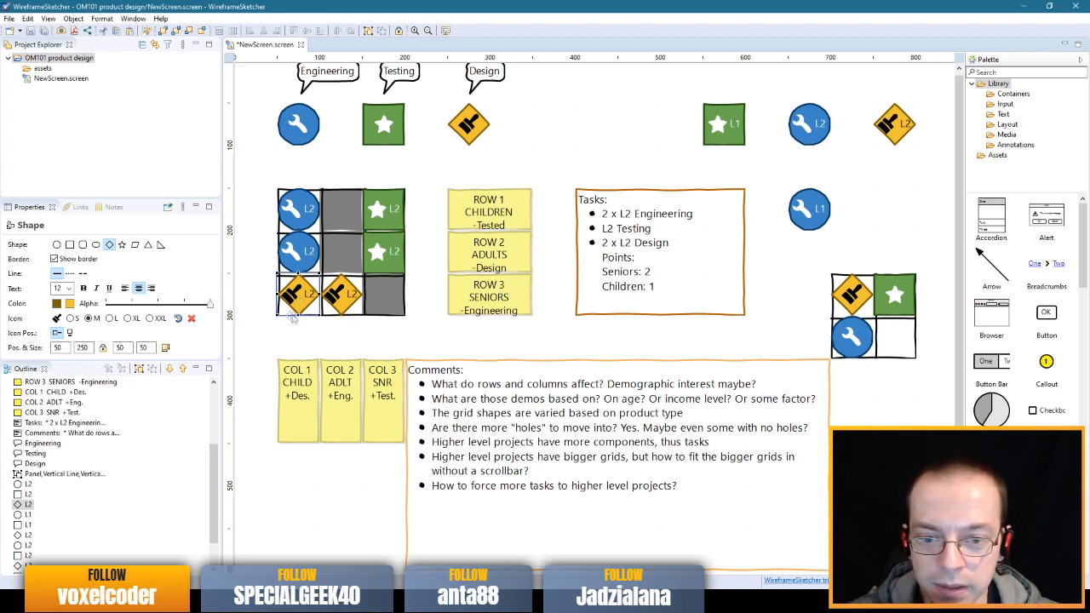
# - Turn the Seniors and Children lines of the Tasks text area into bullets by prefixing each with "* "
pyautogui.click(667, 291)
pyautogui.doubleClick(667, 285)
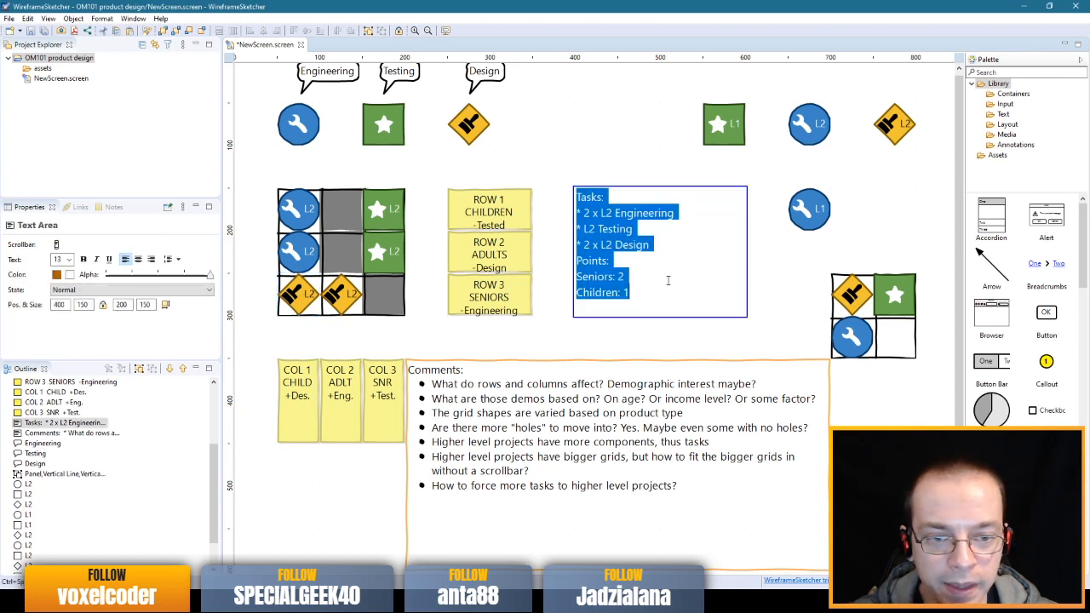
pyautogui.click(714, 292)
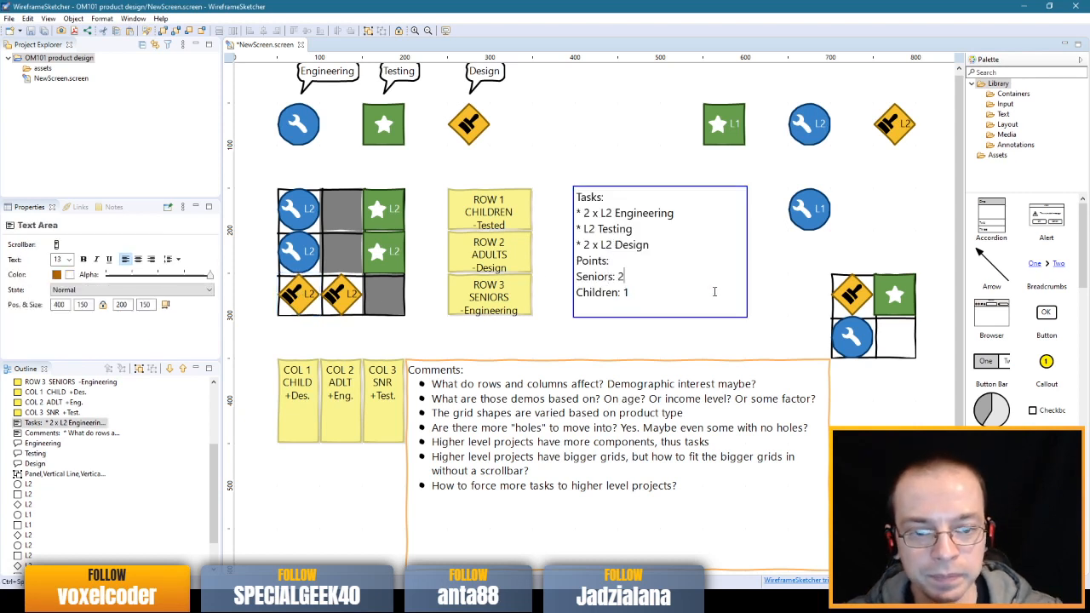
pyautogui.press('Home')
pyautogui.write('*')
pyautogui.press('Down')
pyautogui.press('Home')
pyautogui.write('* ')
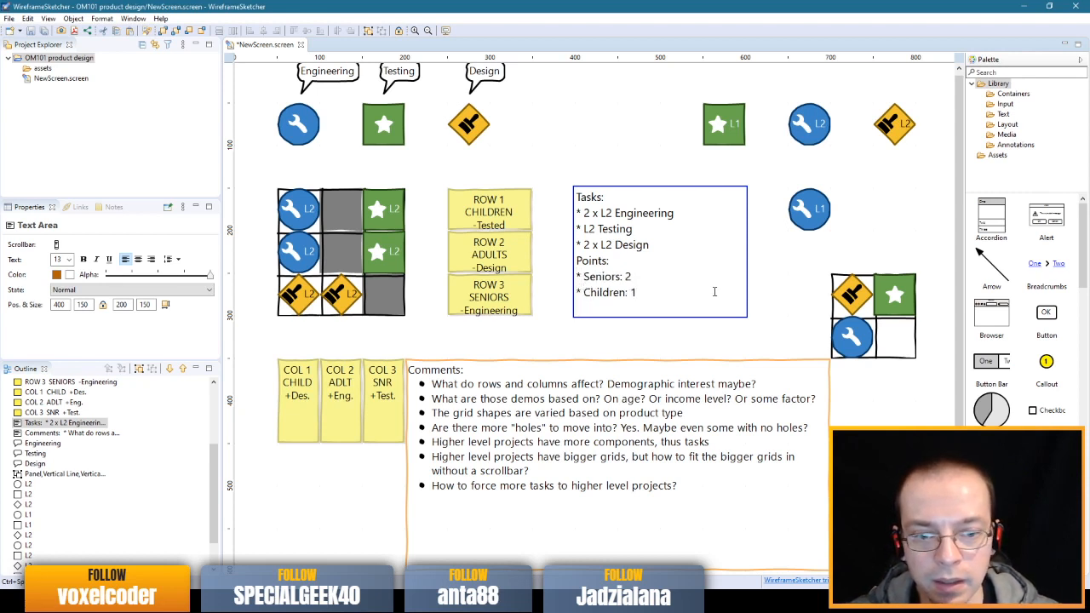
# - Add the line "* Adults: 0" to the Tasks text area and remove the "2 x" quantities from its L2 Engineering and L2 Design bullets
pyautogui.write('s')
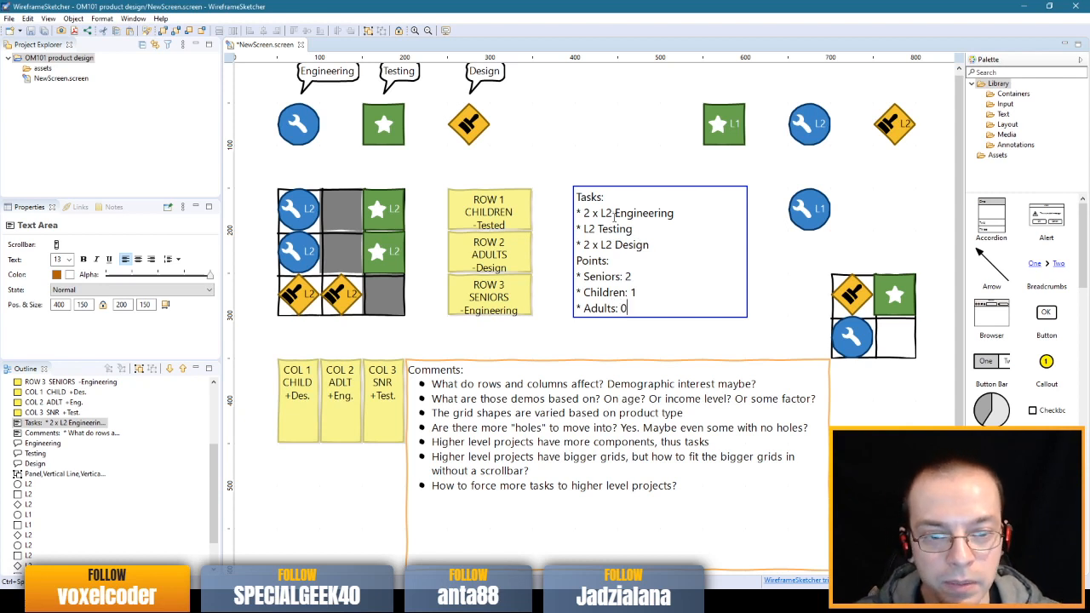
pyautogui.press('Delete')
pyautogui.press('Delete')
pyautogui.press('Delete')
pyautogui.press('Delete')
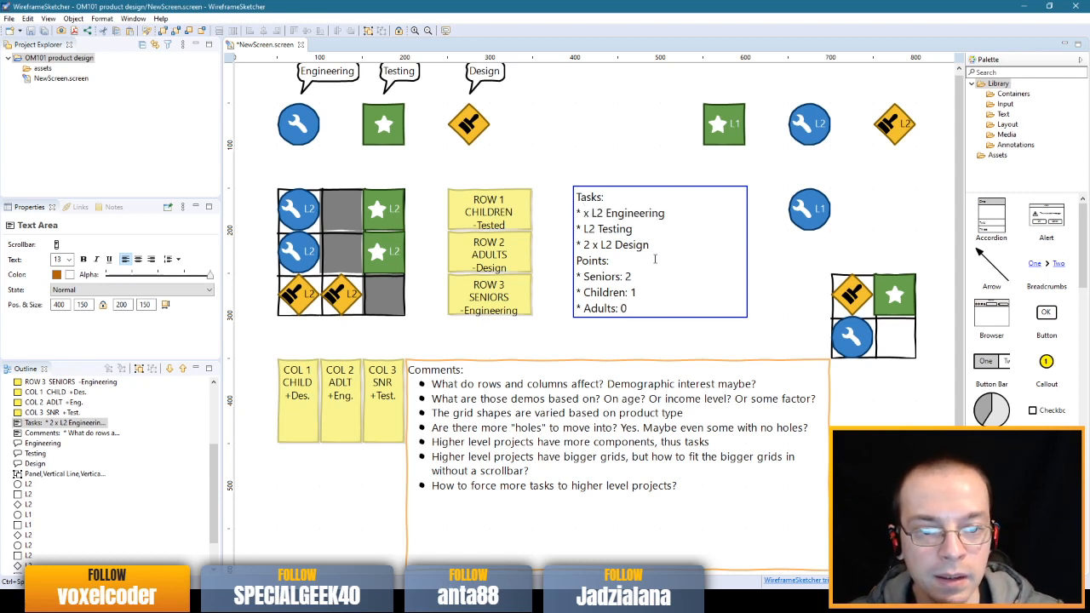
pyautogui.press('Down')
pyautogui.press('Up')
pyautogui.press('Delete')
pyautogui.press('Delete')
pyautogui.press('Delete')
pyautogui.press('Delete')
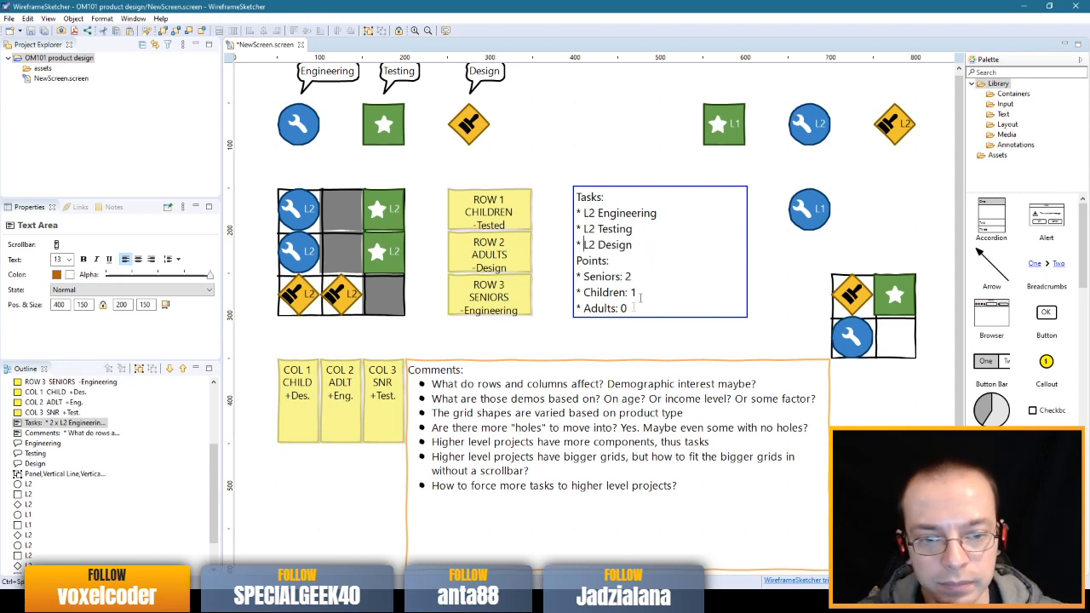
pyautogui.click(563, 338)
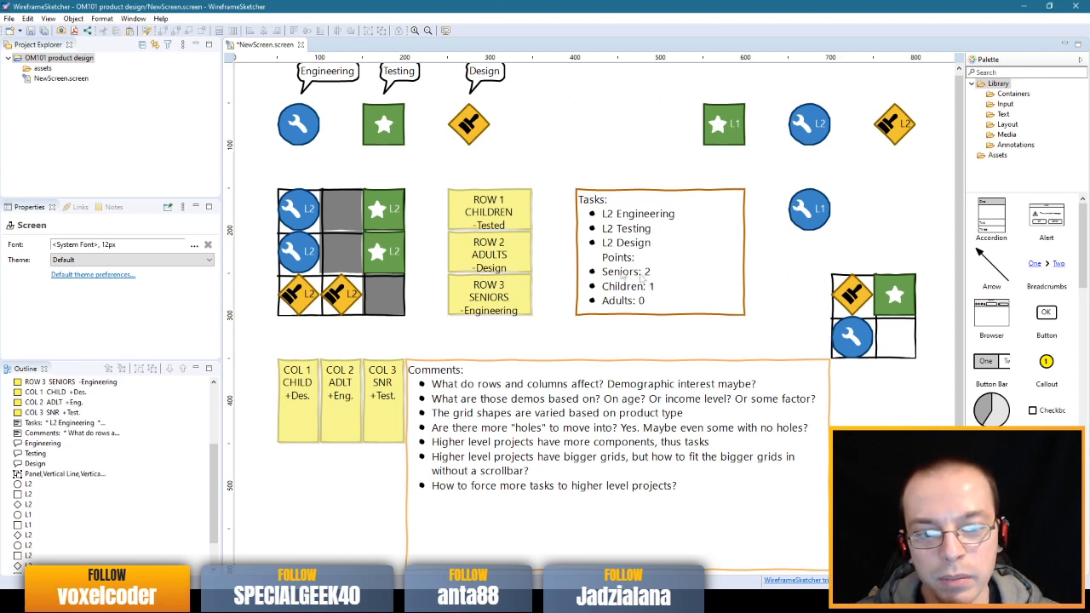
# - Examine the row demographic notes and the points in the Tasks text area against the 3x3 grid
pyautogui.moveTo(540, 327); pyautogui.dragTo(426, 272)
pyautogui.click(543, 257)
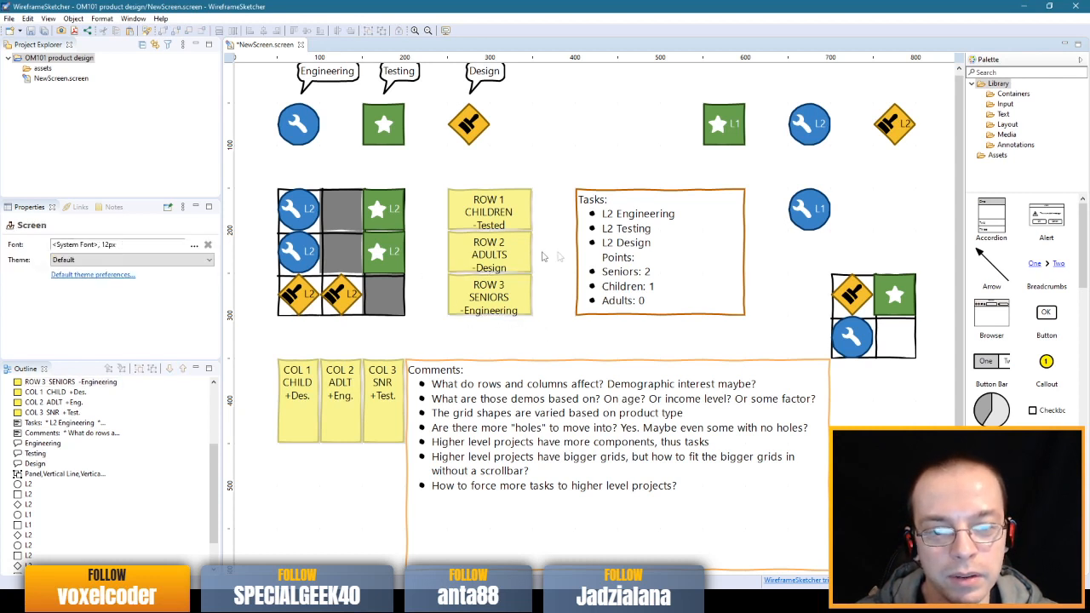
pyautogui.click(487, 253)
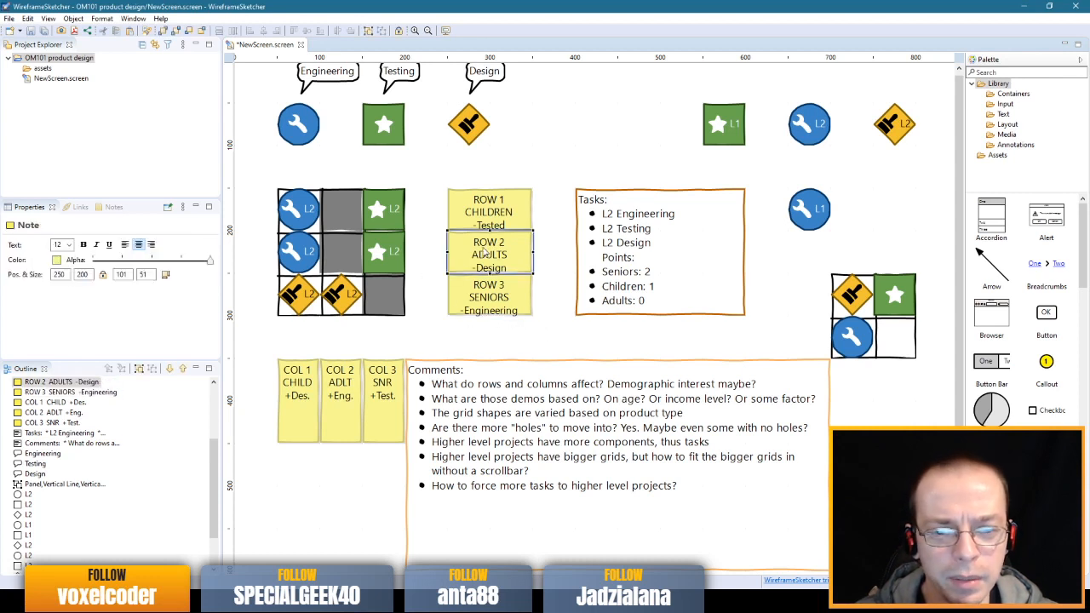
pyautogui.click(663, 281)
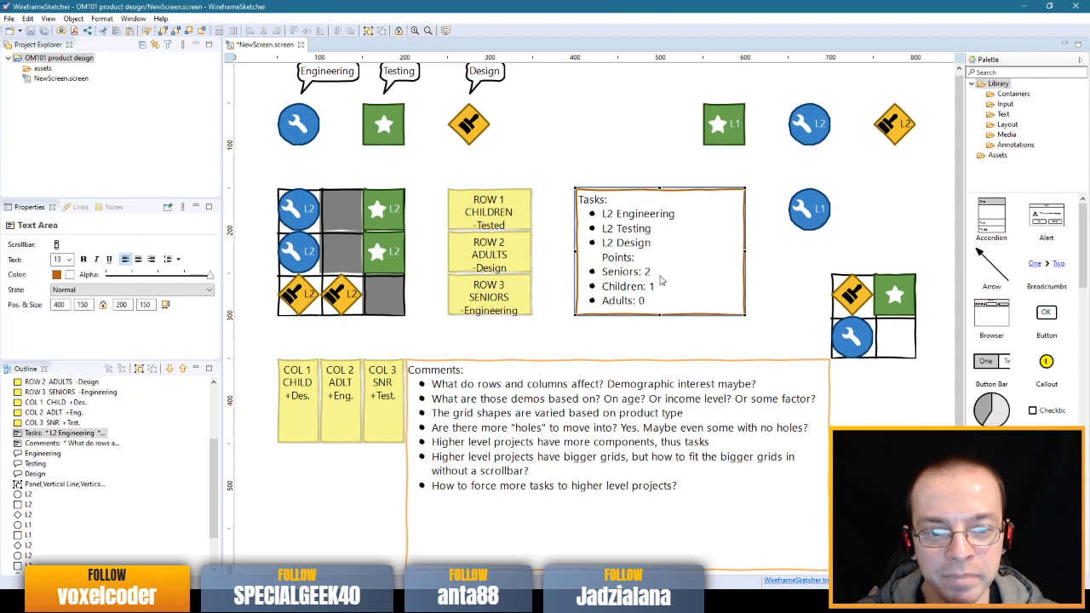
pyautogui.click(533, 338)
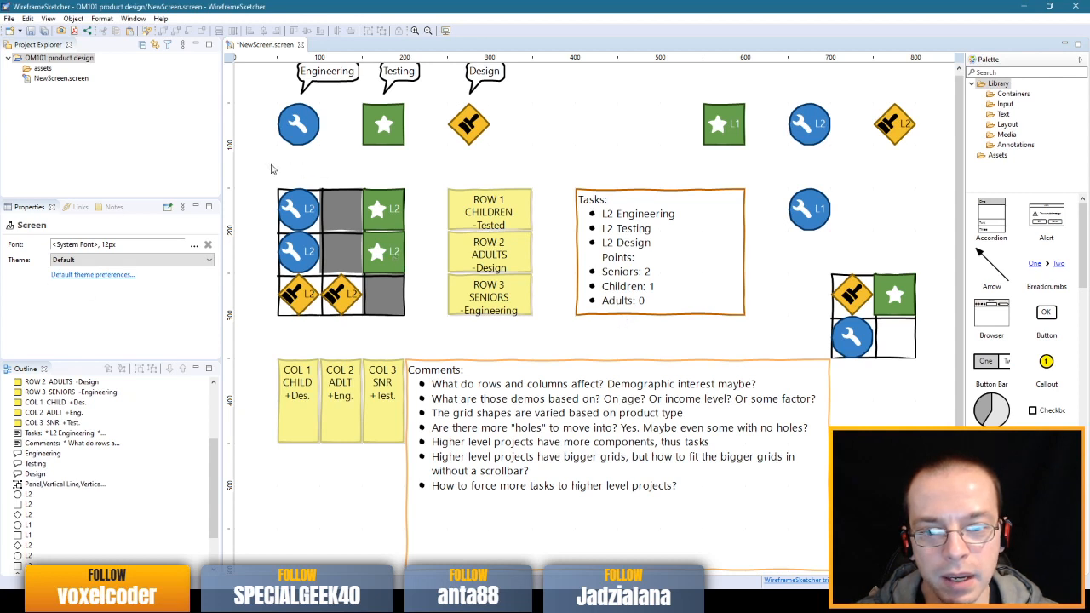
pyautogui.scroll(1, 590, 181)
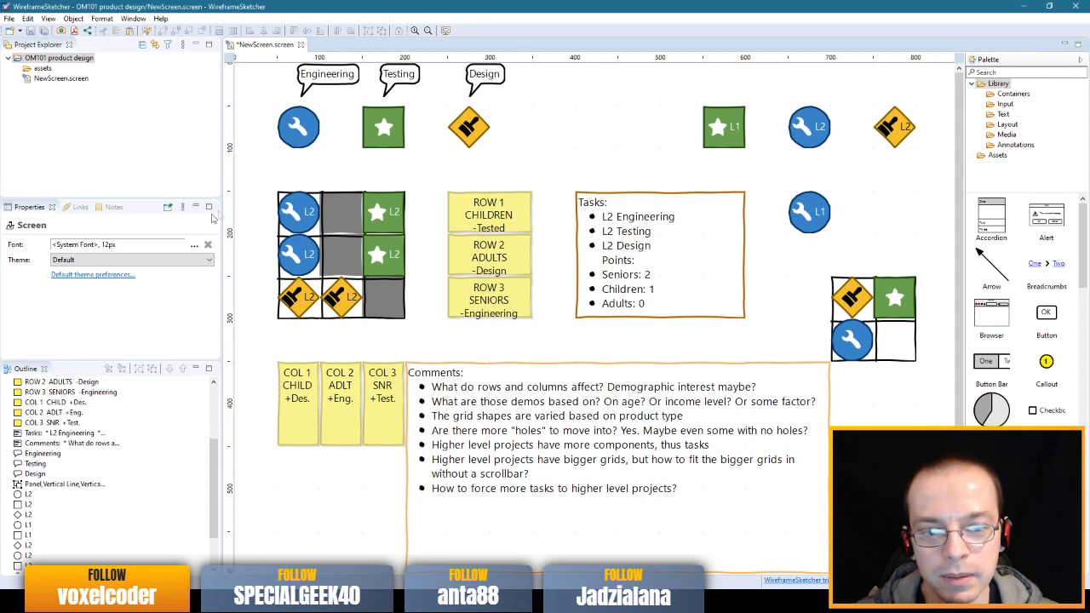
pyautogui.moveTo(243, 178); pyautogui.dragTo(550, 334)
pyautogui.click(549, 334)
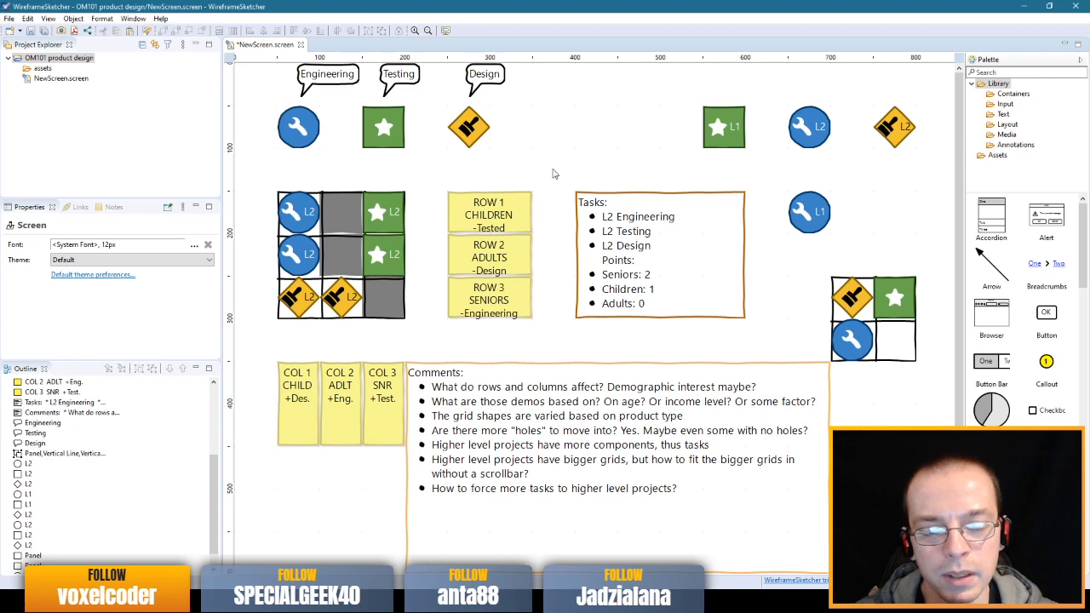
# - Compare the three row notes beside the grid with the three column notes below it
pyautogui.moveTo(552, 171); pyautogui.dragTo(435, 337)
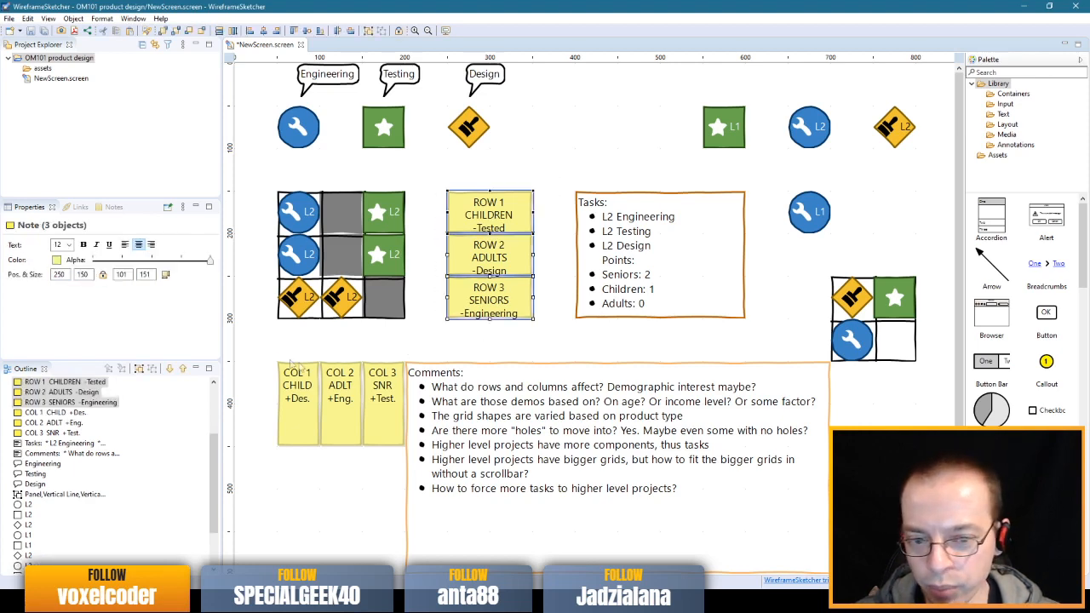
pyautogui.moveTo(255, 343); pyautogui.dragTo(379, 438)
pyautogui.moveTo(435, 167); pyautogui.dragTo(545, 337)
pyautogui.moveTo(247, 344); pyautogui.dragTo(413, 430)
pyautogui.moveTo(442, 177); pyautogui.dragTo(547, 330)
pyautogui.moveTo(265, 356); pyautogui.dragTo(403, 451)
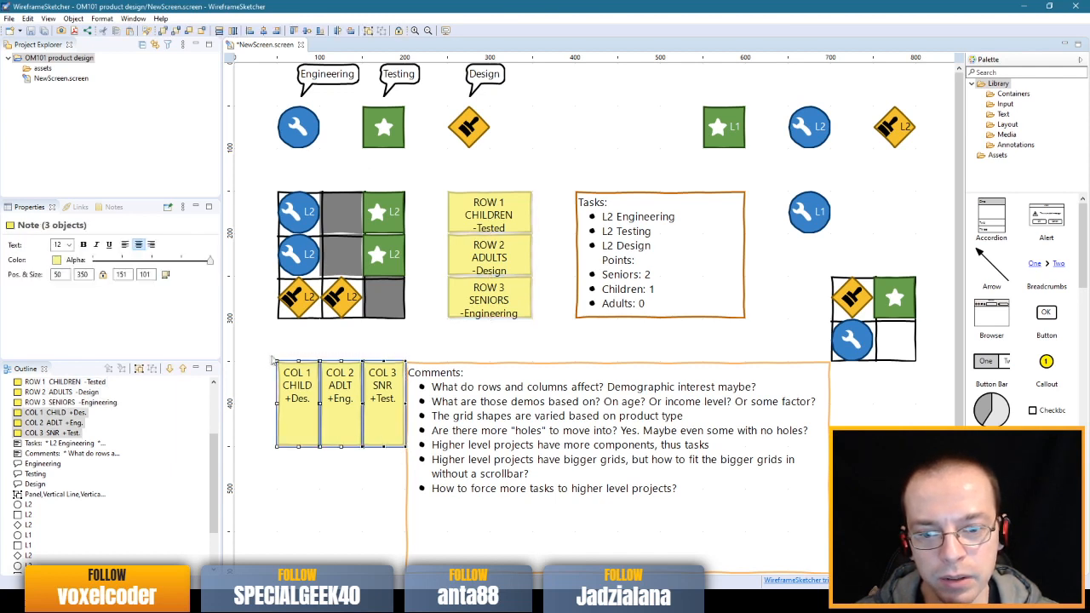
pyautogui.hotkey('alt', 'Tab')
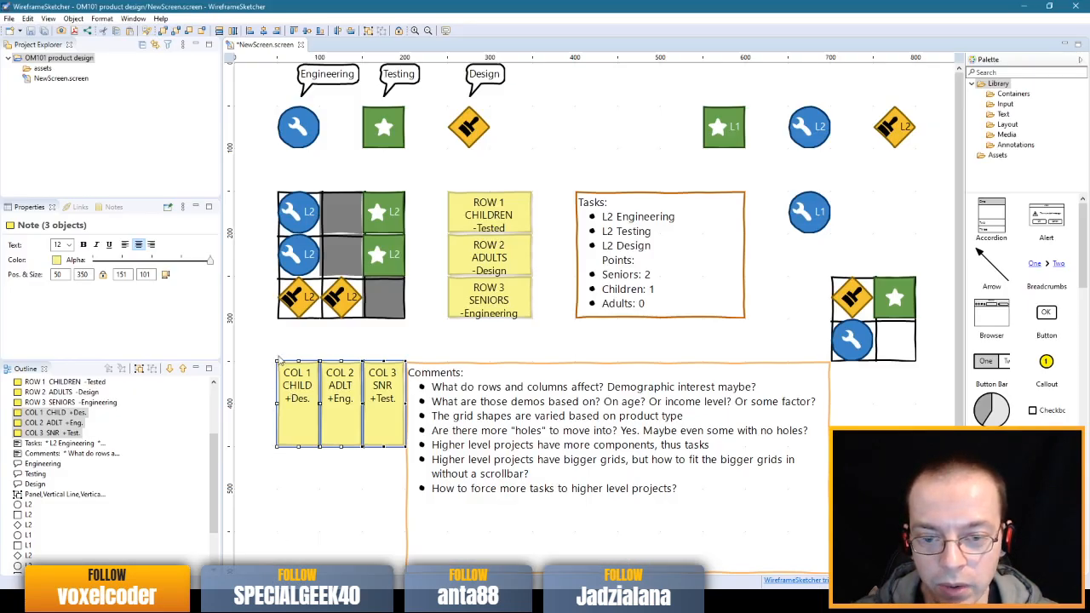
pyautogui.moveTo(257, 341); pyautogui.dragTo(407, 465)
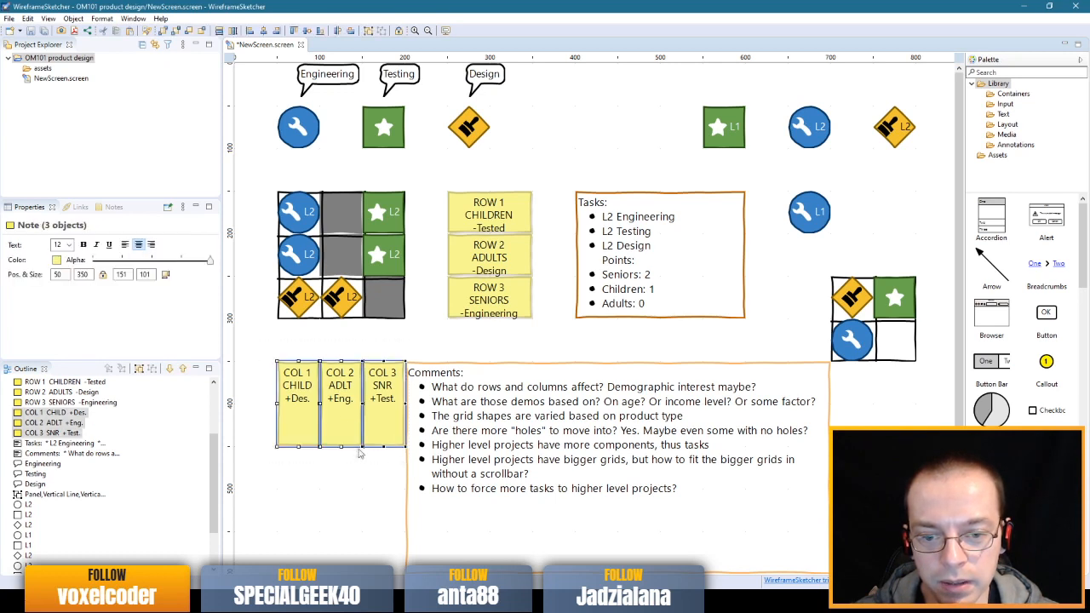
pyautogui.click(343, 482)
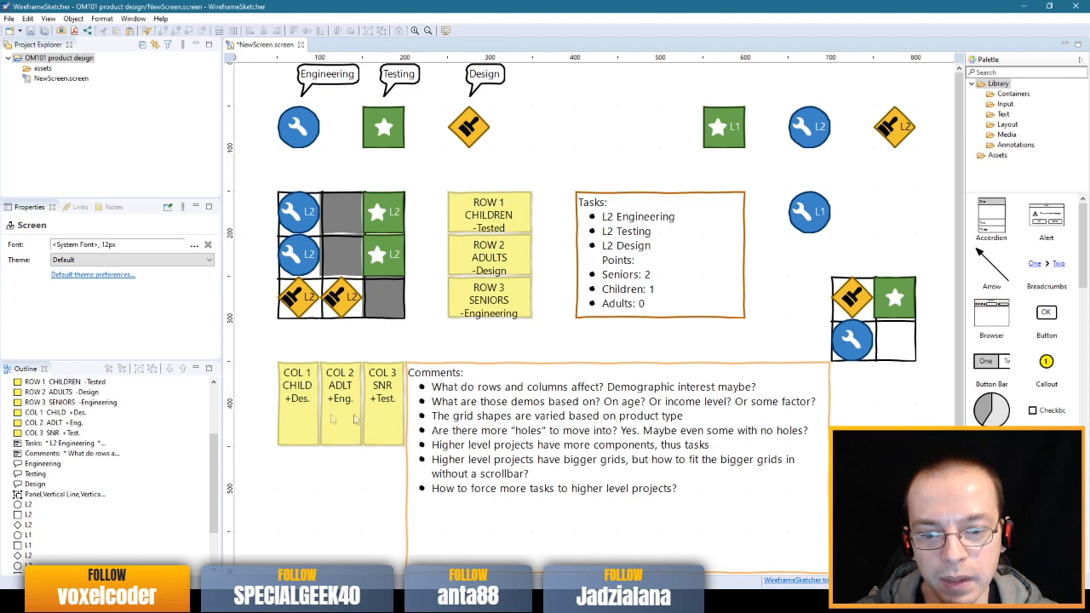
# - Switch to paint.net and examine individual columns of the white grid in the project_puzzle5.pdn mockup
pyautogui.hotkey('alt', 'Tab')
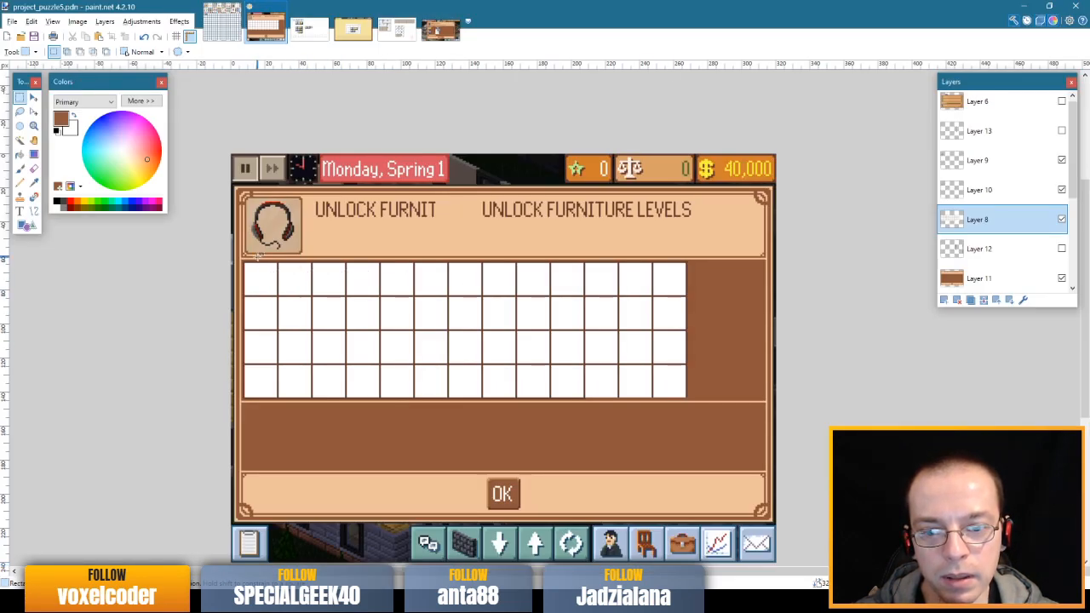
pyautogui.moveTo(245, 252); pyautogui.dragTo(279, 402)
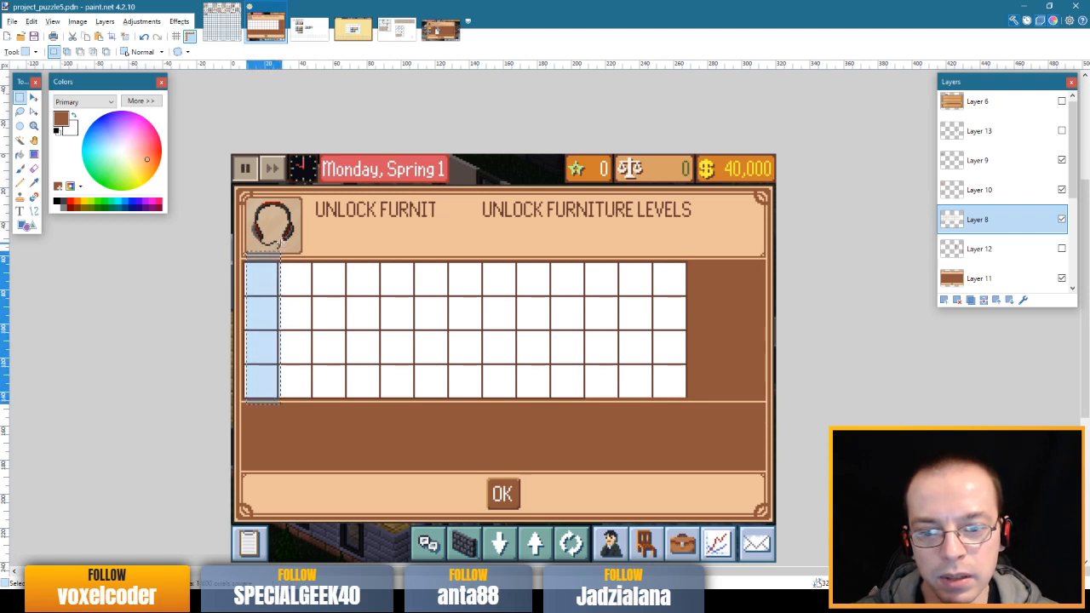
pyautogui.moveTo(385, 237); pyautogui.dragTo(412, 415)
pyautogui.moveTo(524, 239); pyautogui.dragTo(540, 401)
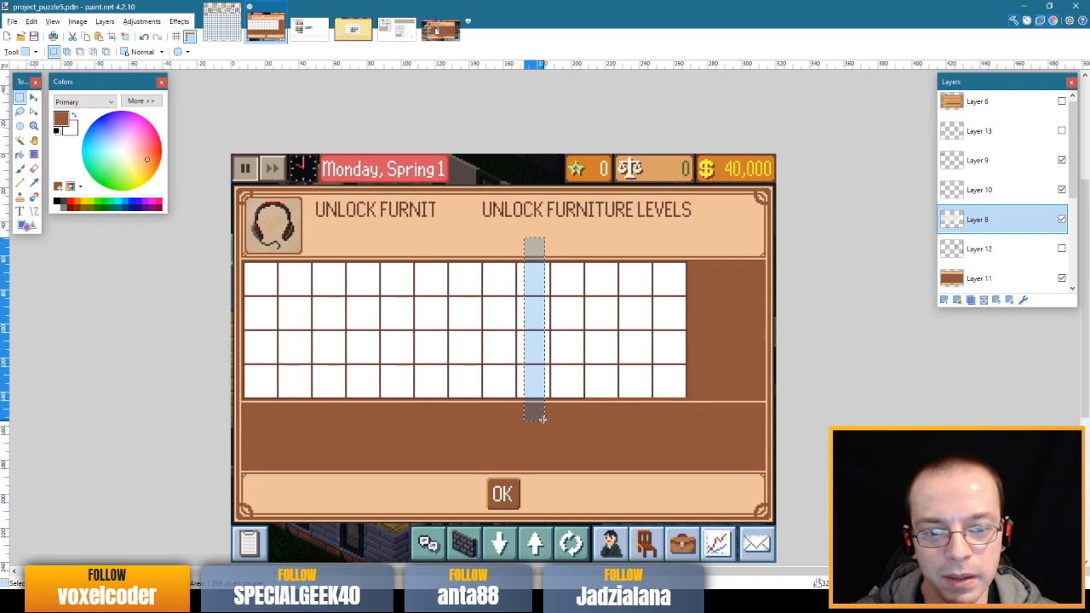
pyautogui.moveTo(482, 235); pyautogui.dragTo(507, 406)
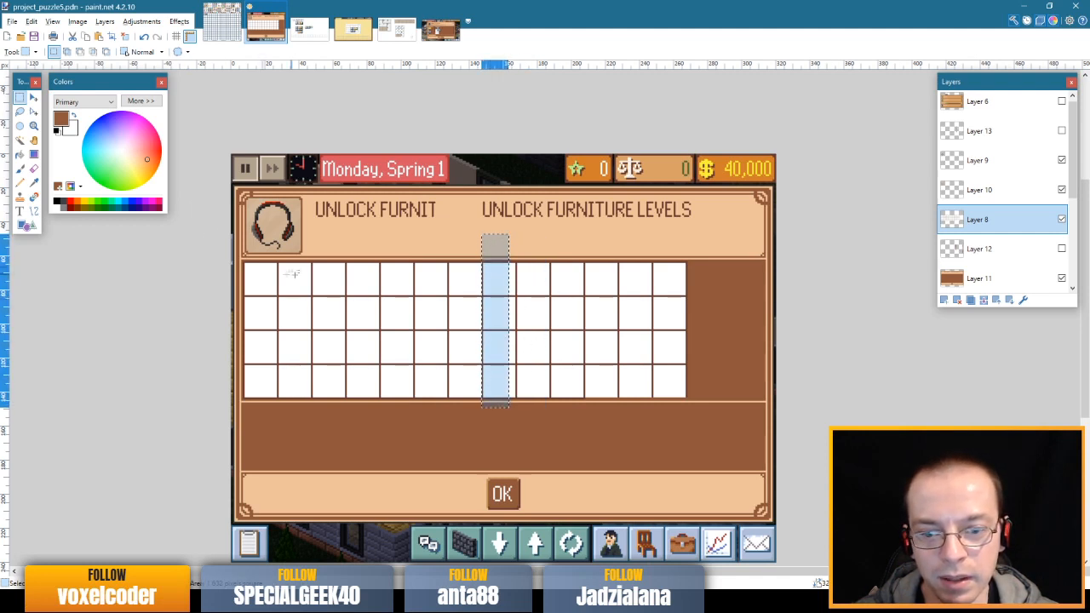
pyautogui.moveTo(282, 244); pyautogui.dragTo(343, 419)
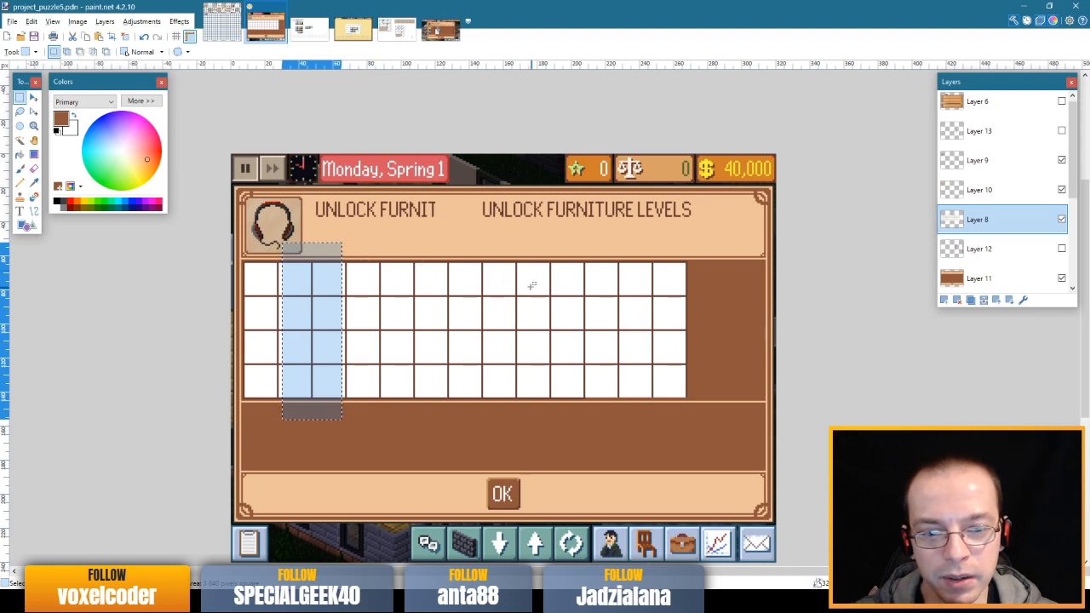
pyautogui.click(390, 247)
pyautogui.moveTo(391, 247); pyautogui.dragTo(414, 421)
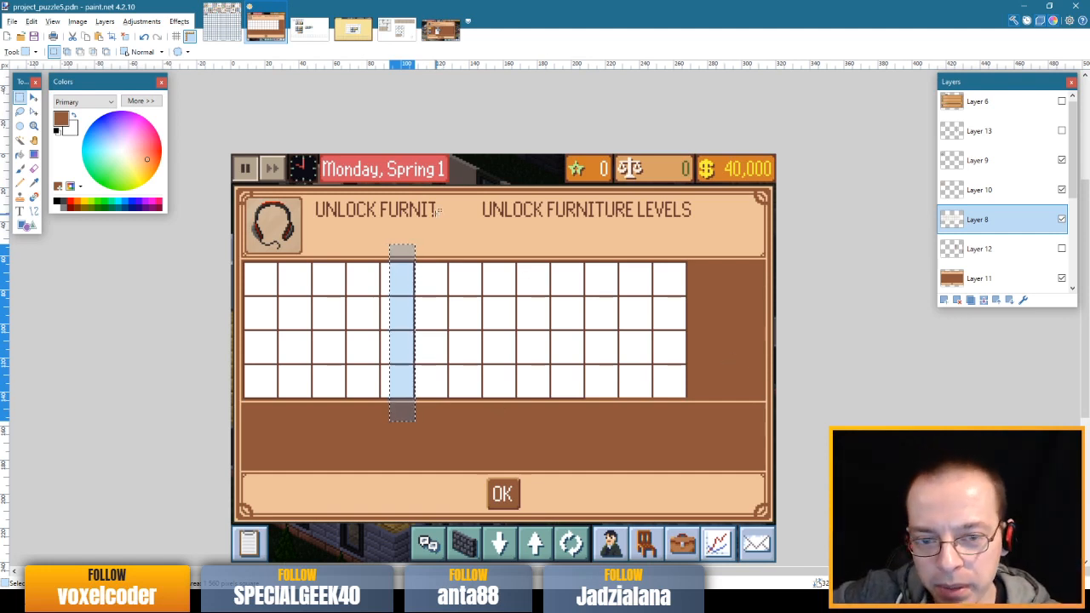
pyautogui.hotkey('ctrl', 'd')
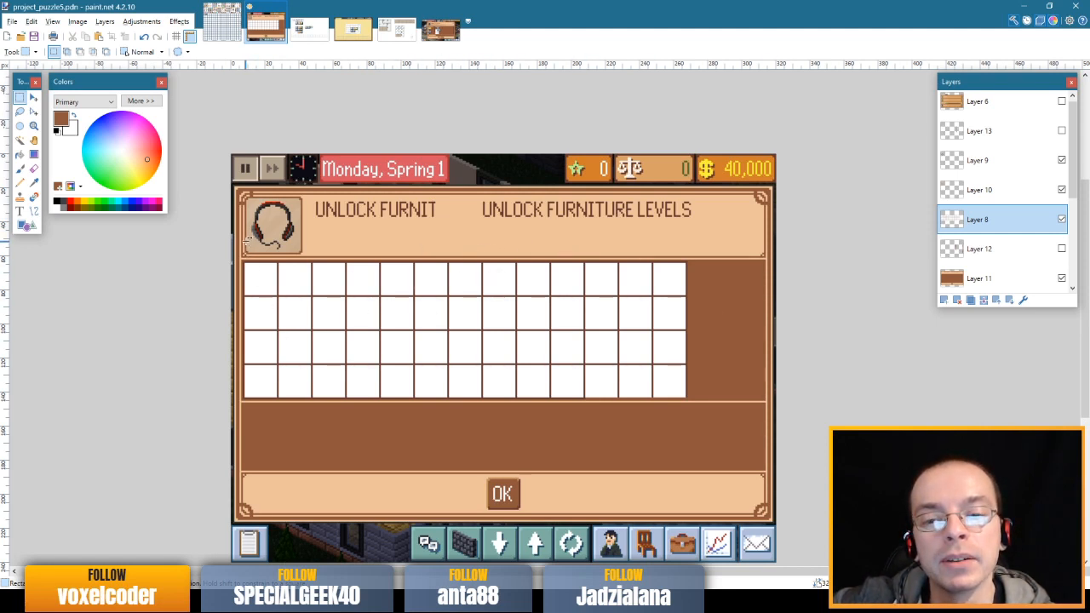
# - Examine how multi-column blocks of cells fit within the mockup's white grid
pyautogui.moveTo(251, 240); pyautogui.dragTo(278, 406)
pyautogui.click(285, 393)
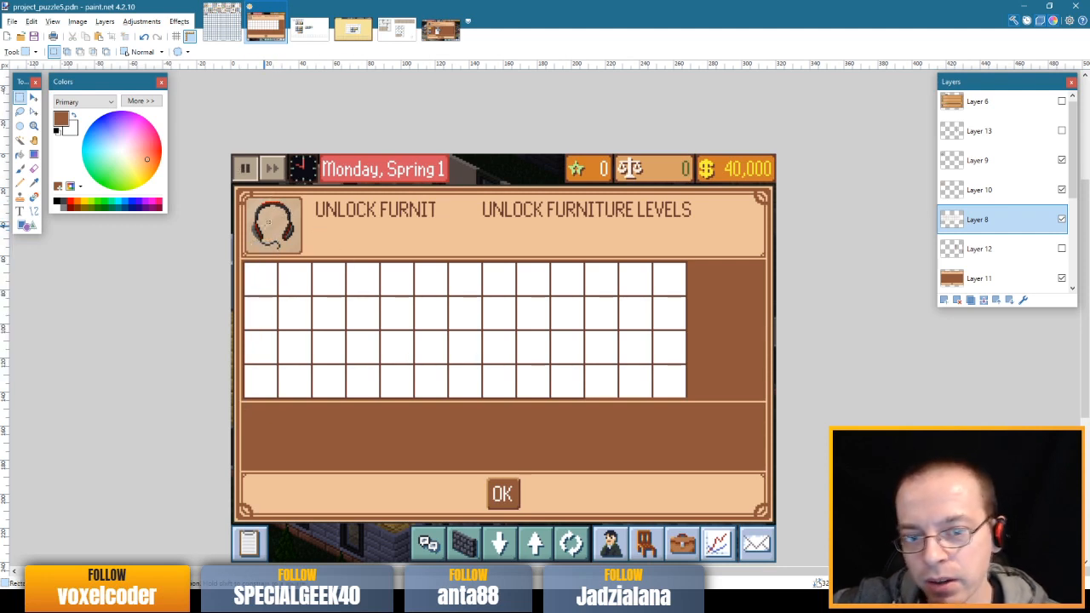
pyautogui.moveTo(287, 245); pyautogui.dragTo(384, 413)
pyautogui.click(479, 245)
pyautogui.moveTo(366, 219); pyautogui.dragTo(527, 391)
pyautogui.click(438, 234)
pyautogui.moveTo(389, 209); pyautogui.dragTo(565, 395)
pyautogui.click(487, 281)
# - Return to WireframeSketcher and review the filled 3x3 grid together with its row notes and the Tasks text area
pyautogui.hotkey('alt', 'Tab')
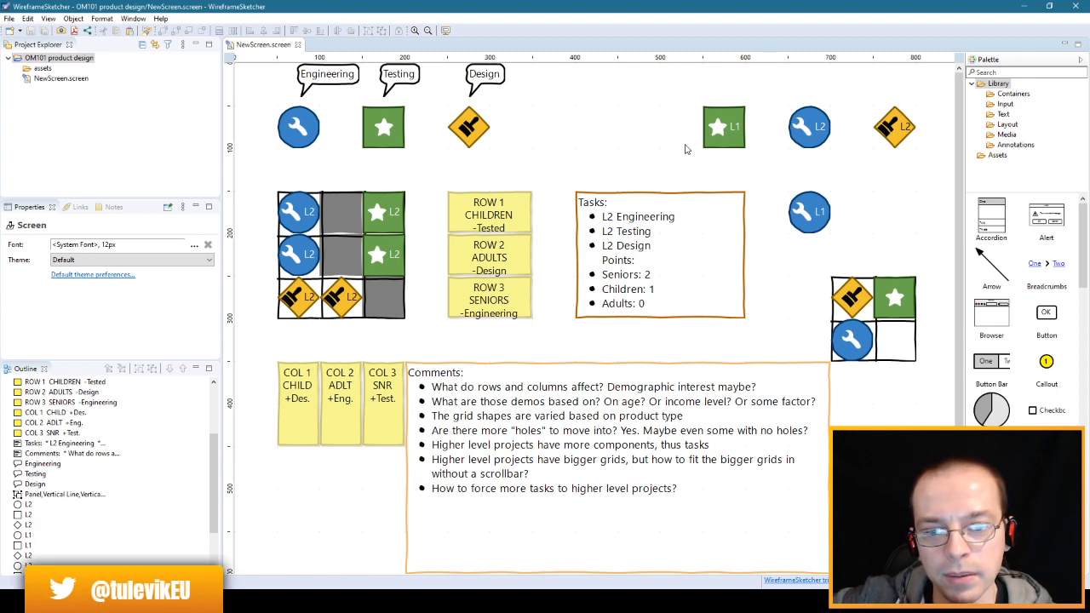
pyautogui.moveTo(247, 166); pyautogui.dragTo(422, 342)
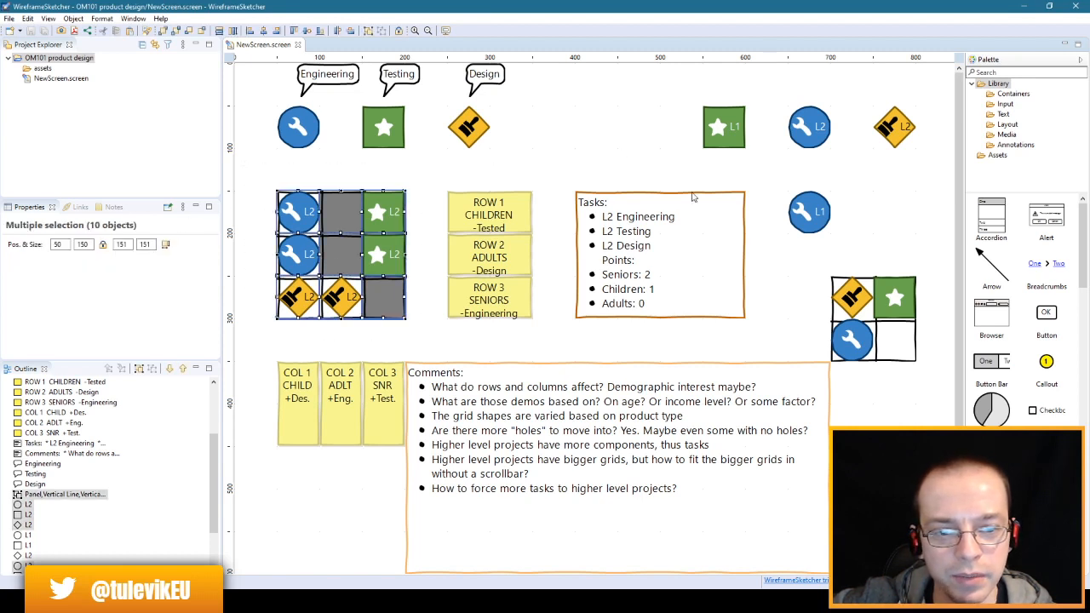
pyautogui.click(600, 153)
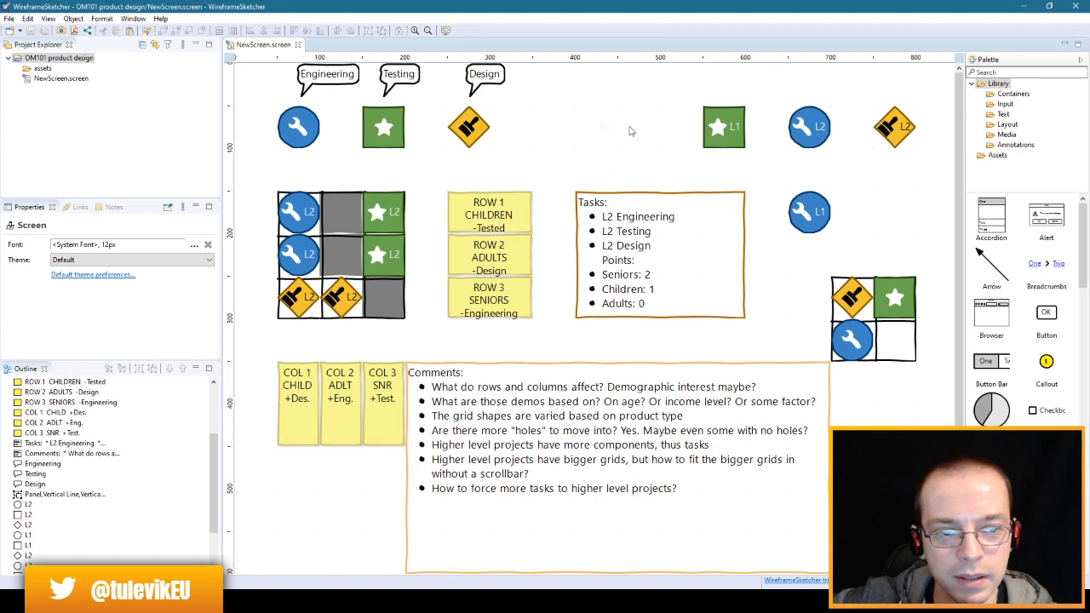
pyautogui.moveTo(274, 196); pyautogui.dragTo(427, 341)
pyautogui.click(430, 341)
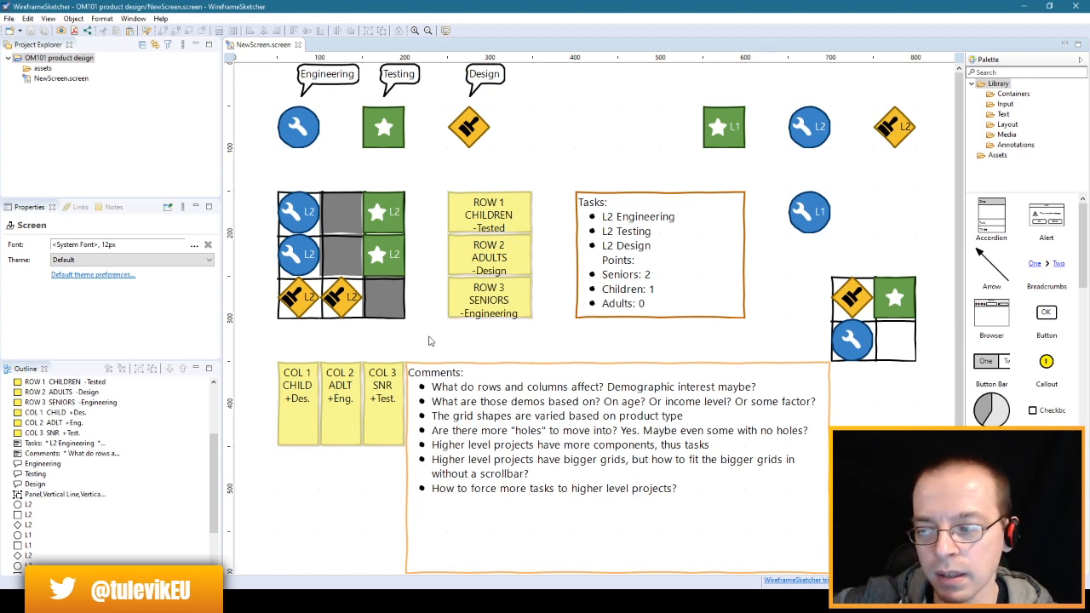
pyautogui.moveTo(246, 156); pyautogui.dragTo(427, 344)
pyautogui.click(427, 340)
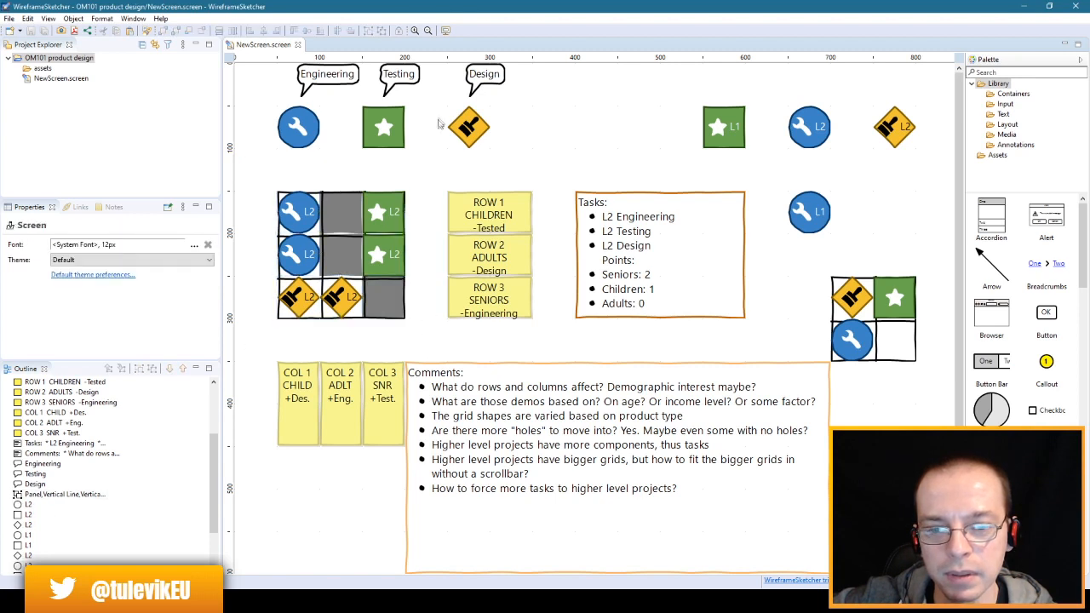
pyautogui.moveTo(428, 172); pyautogui.dragTo(774, 331)
pyautogui.click(775, 330)
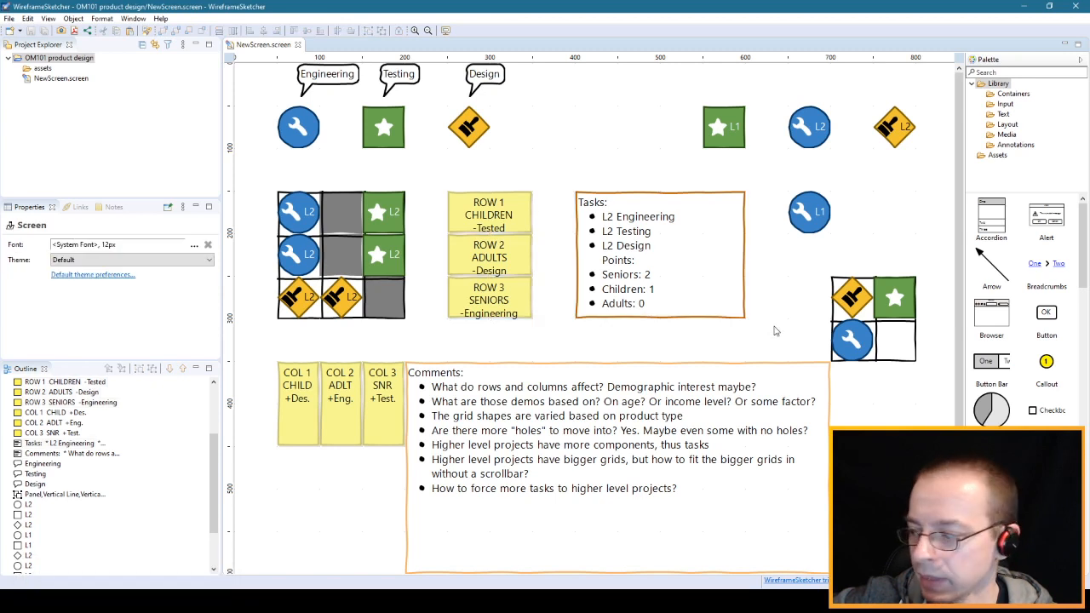